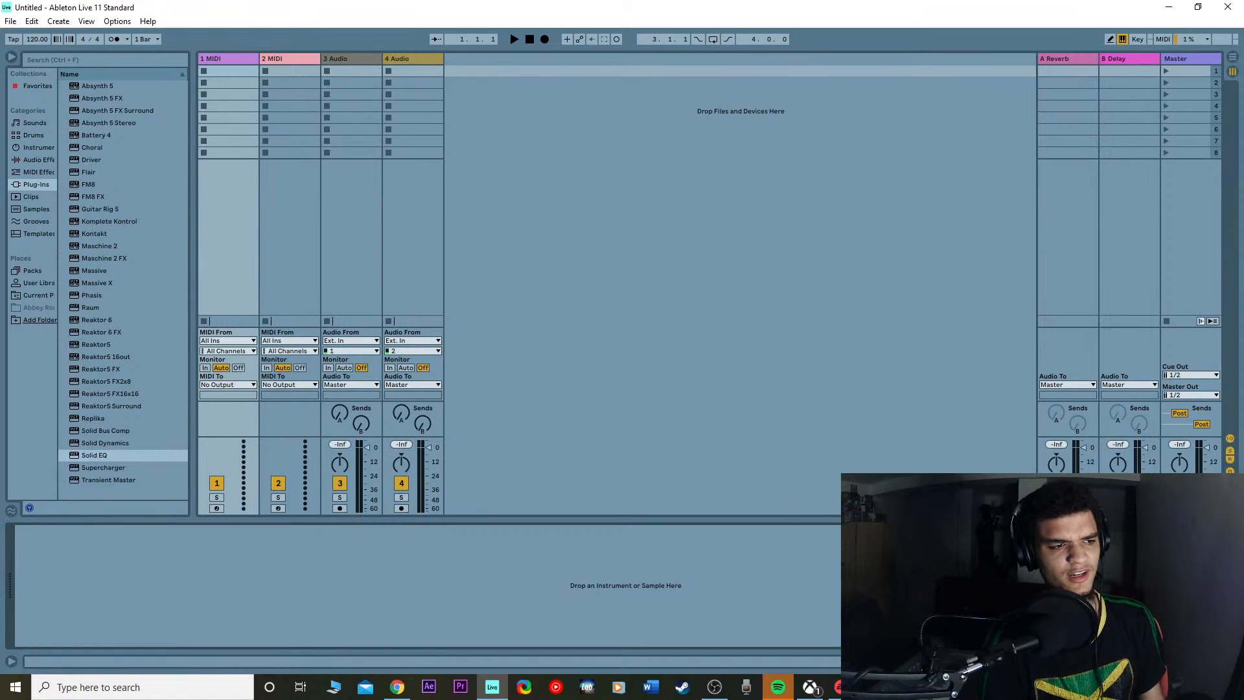
key("alt+Tab")
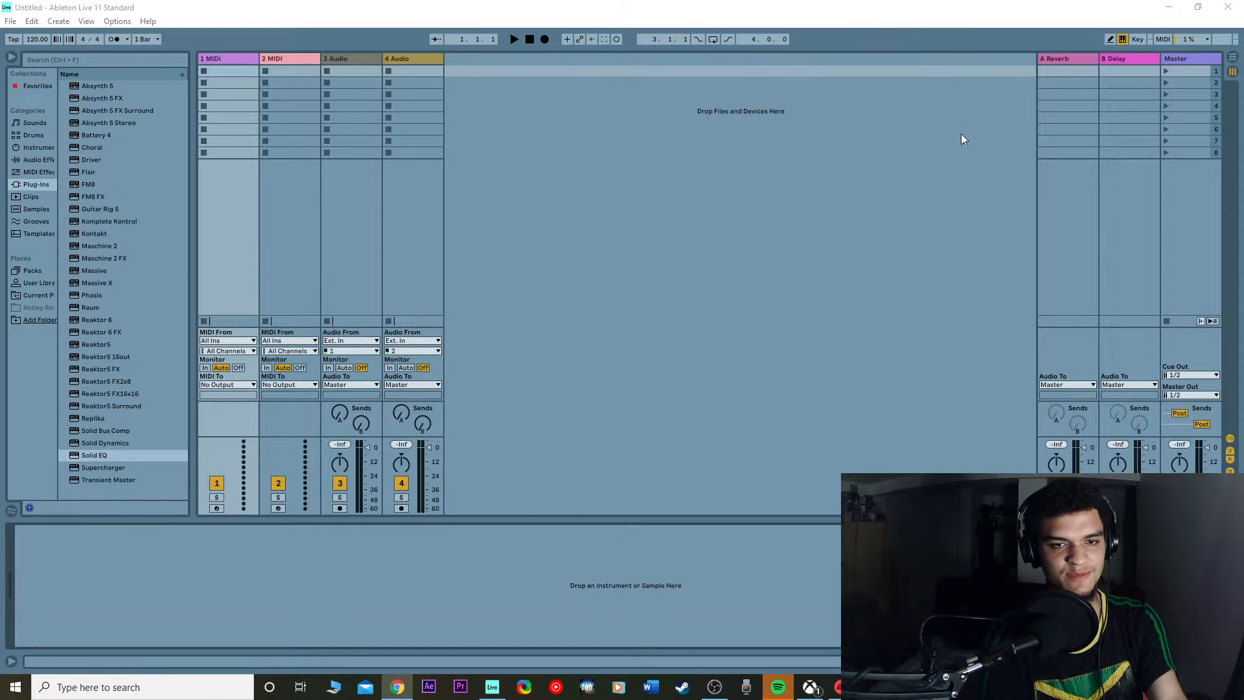
left_click(692, 385)
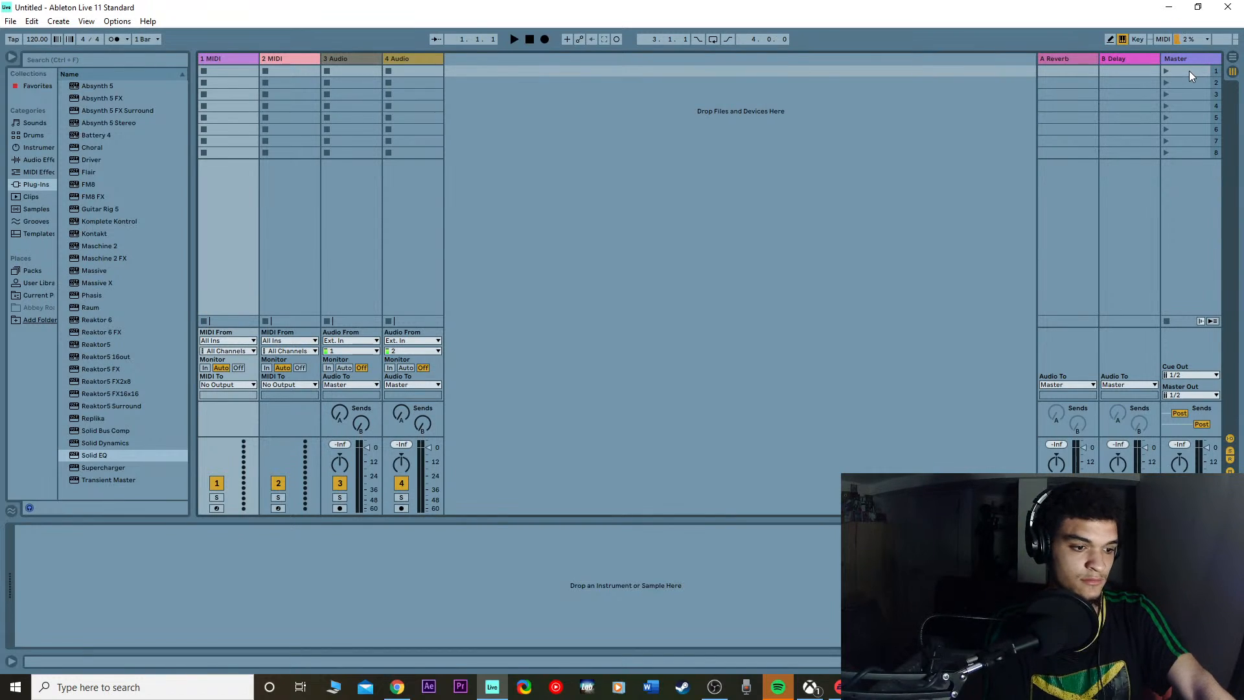
key("alt+Tab")
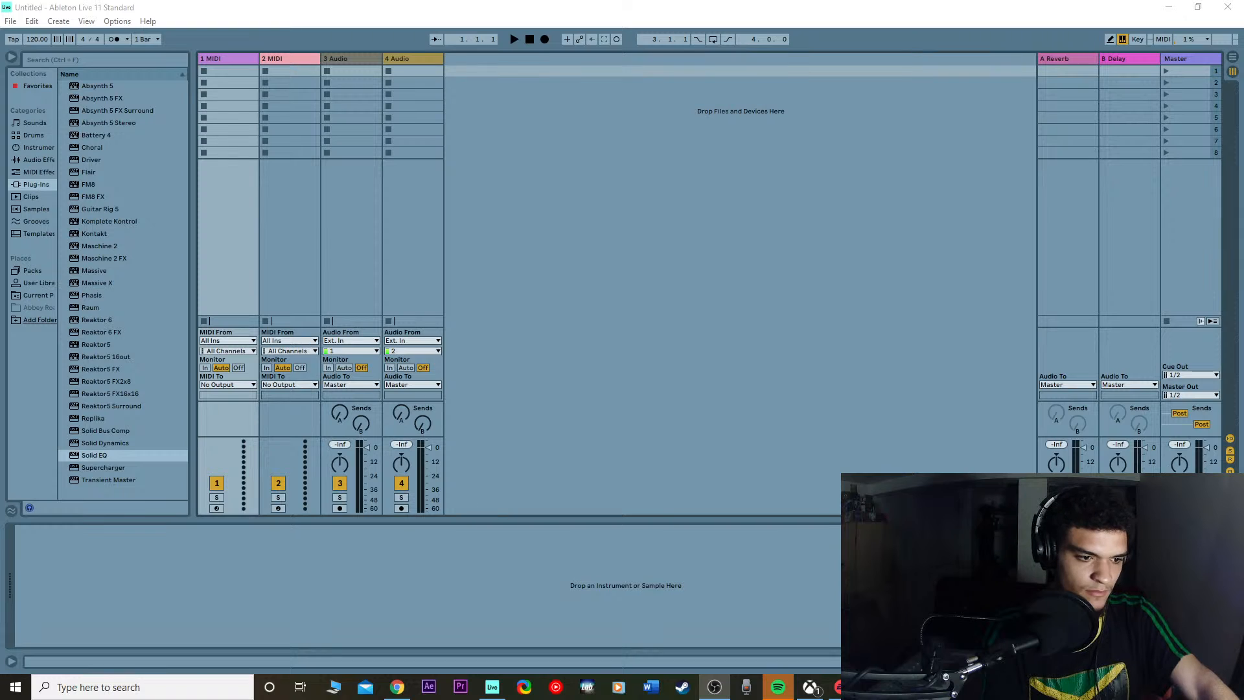
left_click(554, 534)
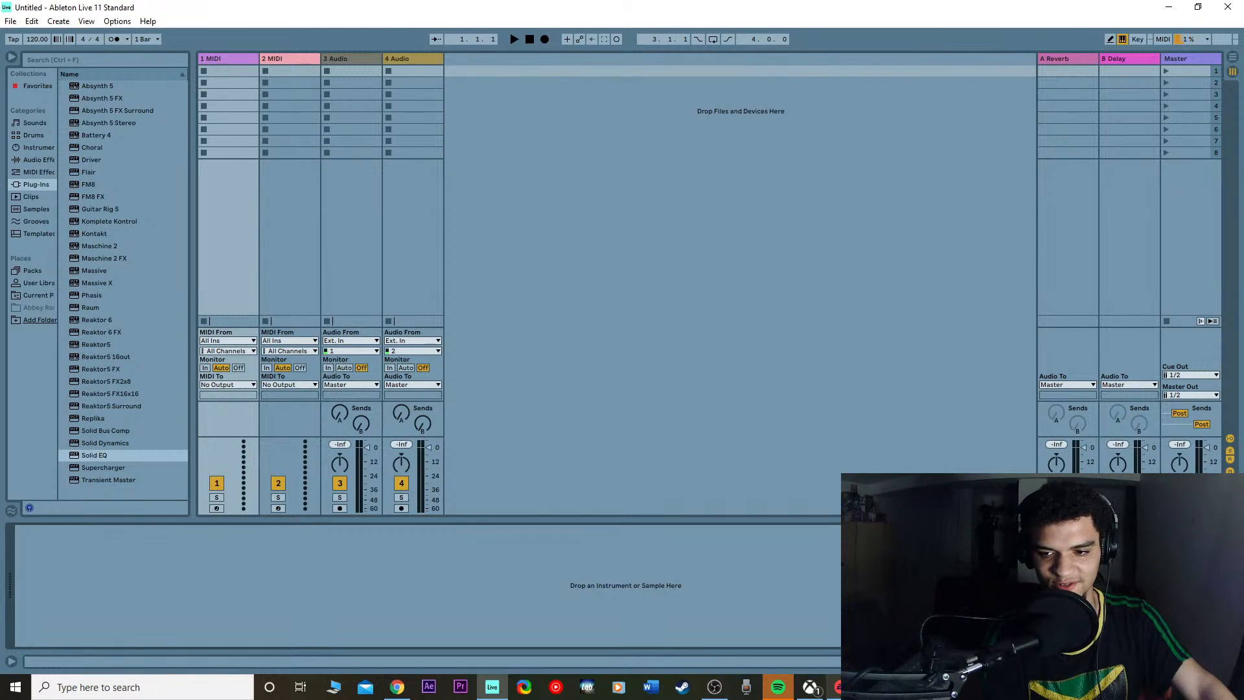
left_click(618, 687)
left_click(325, 662)
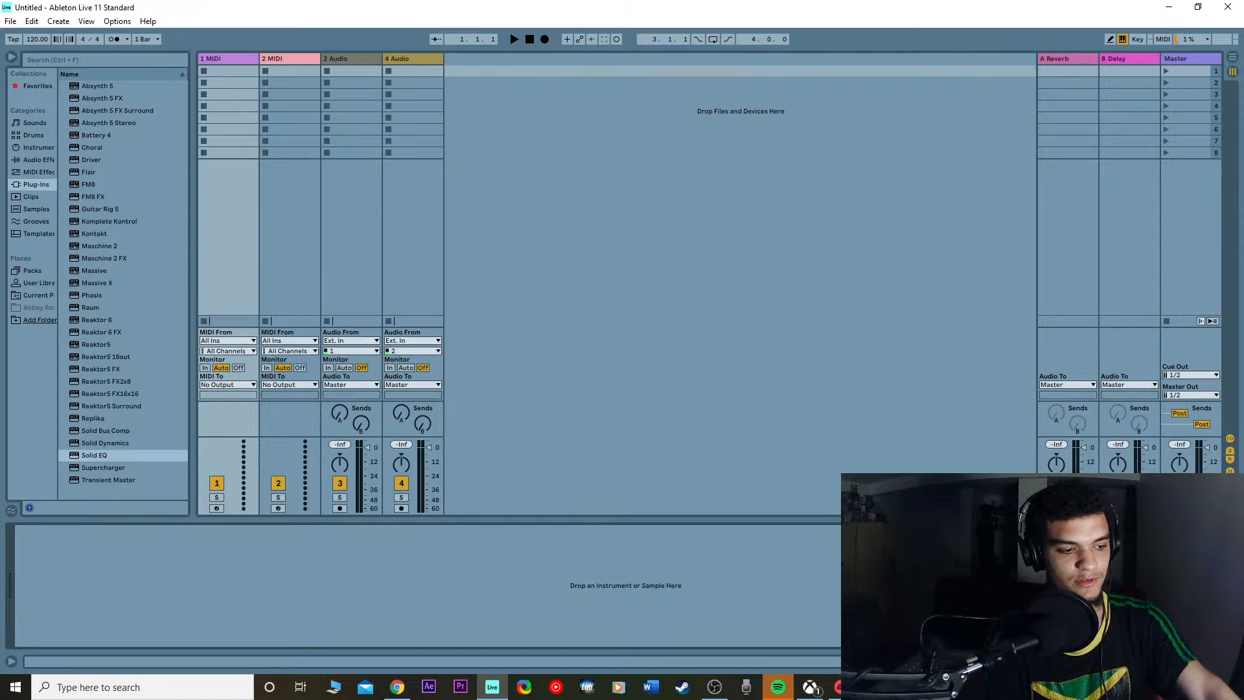
Step: Switch to Arrangement View and place the 010_1 audio file from the Cool Down the Road folder at the start of track 1
left_click(1233, 58)
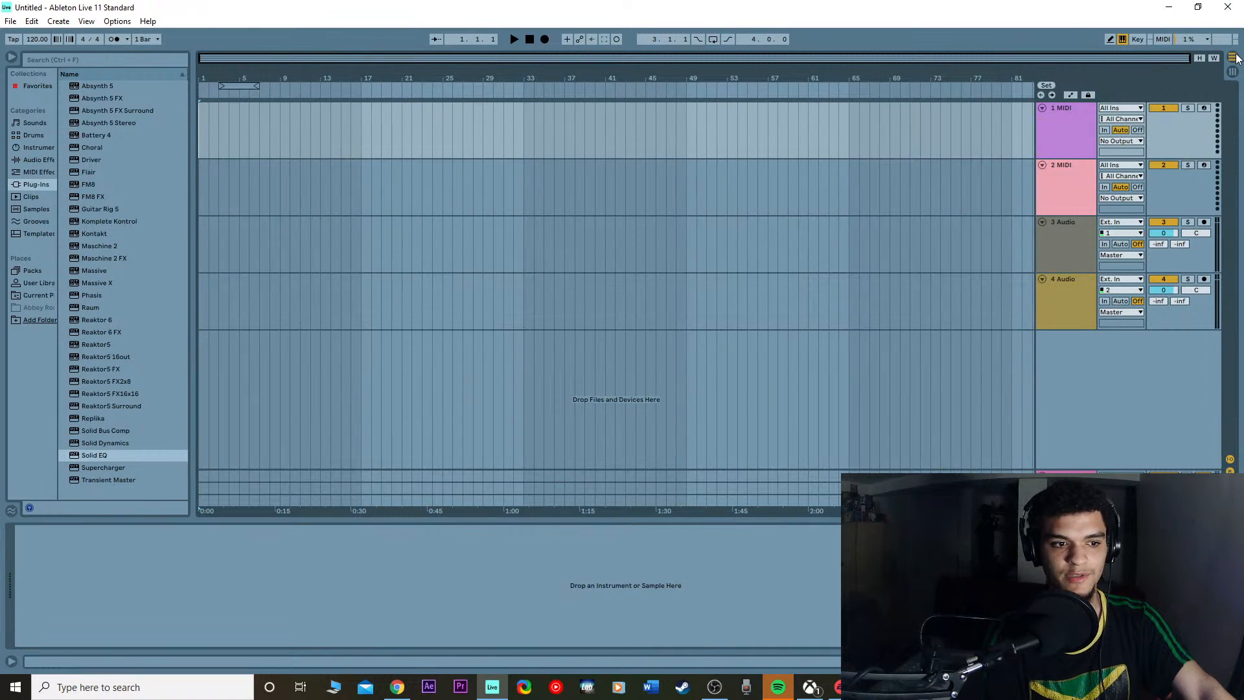
key("alt+Tab")
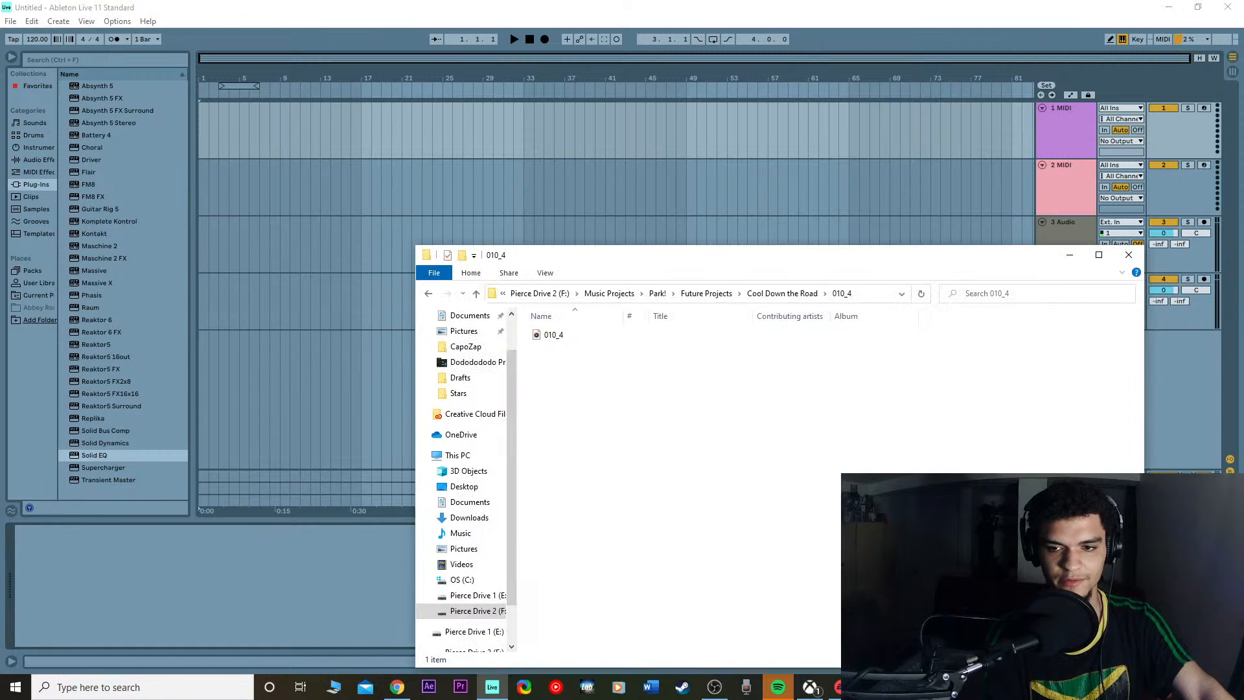
key("BackSpace")
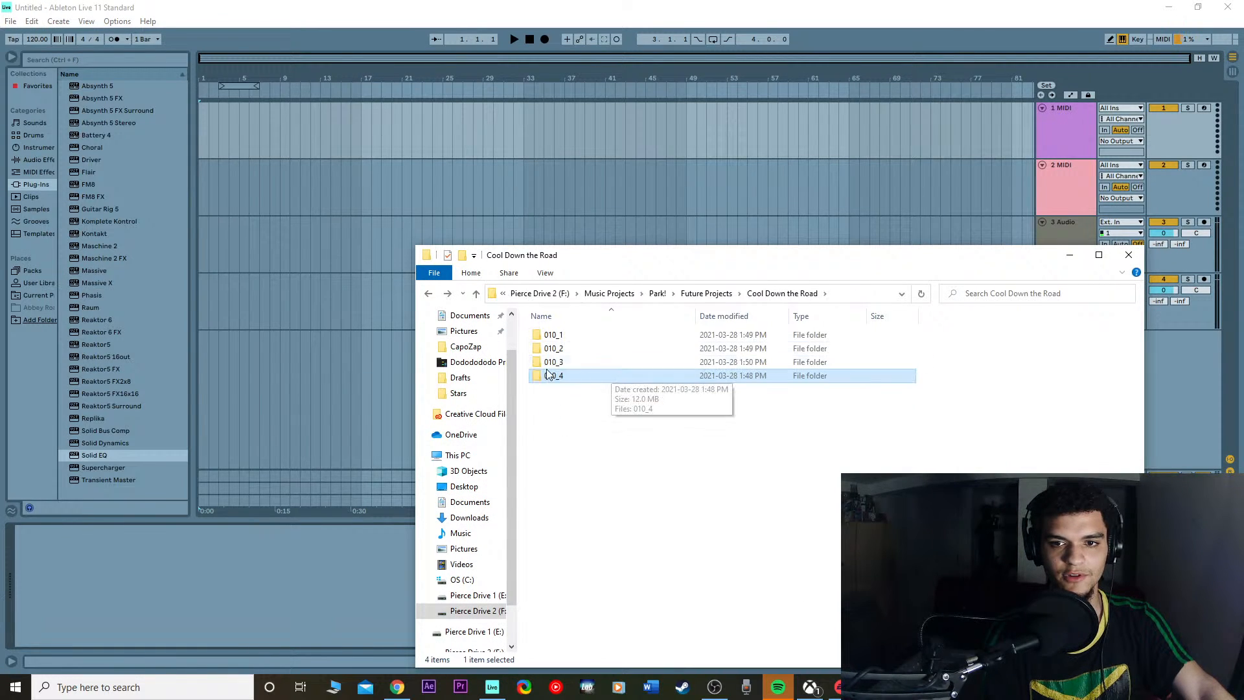
double_click(550, 335)
left_click(578, 333)
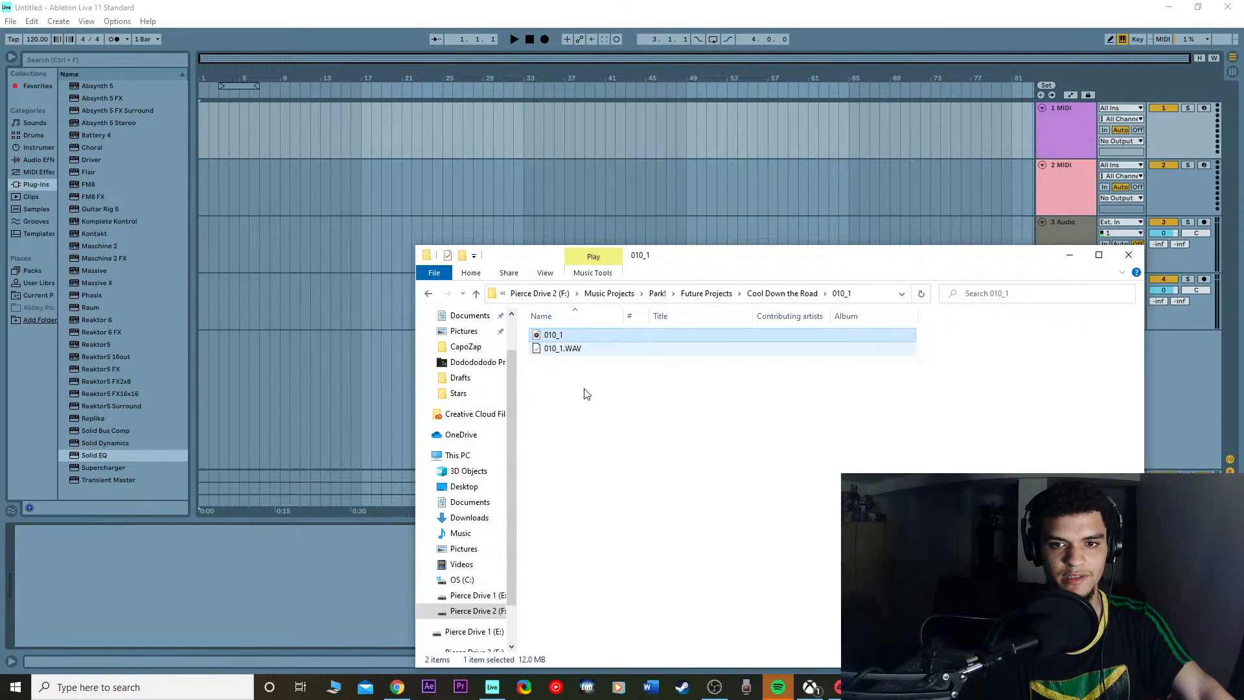
left_click_drag(639, 332, 200, 123)
Step: Place the audio file from the 010_2 folder at the start of track 2
key("BackSpace")
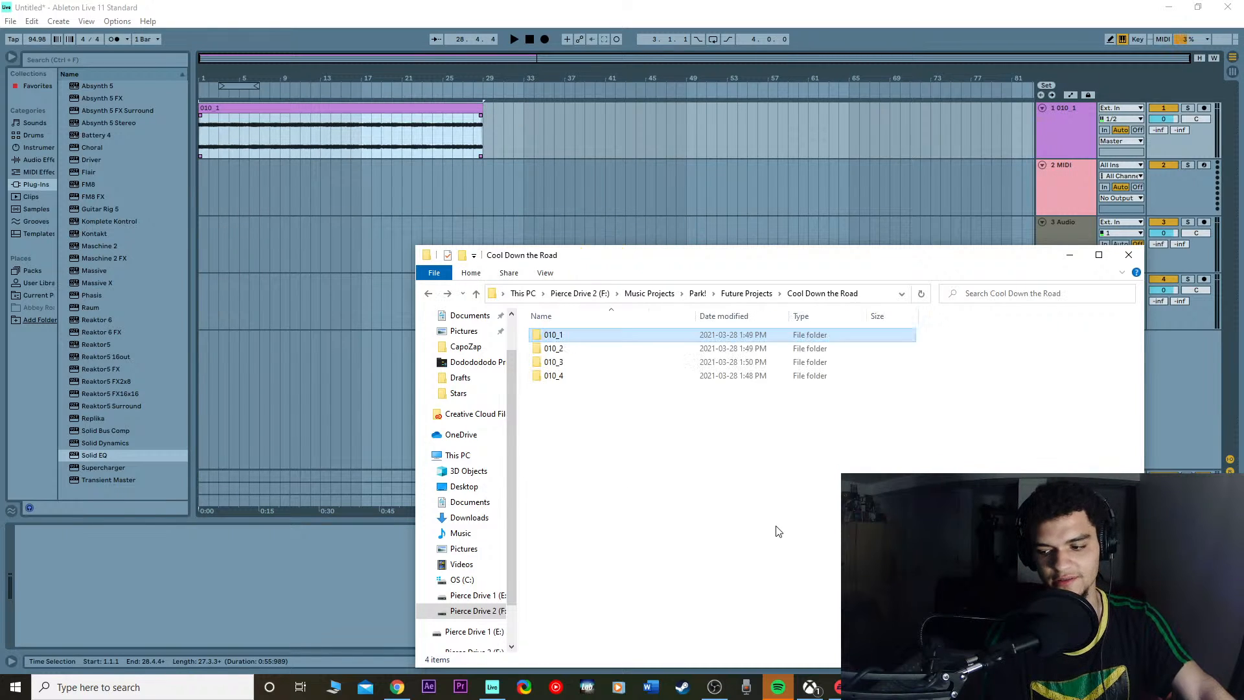
double_click(554, 348)
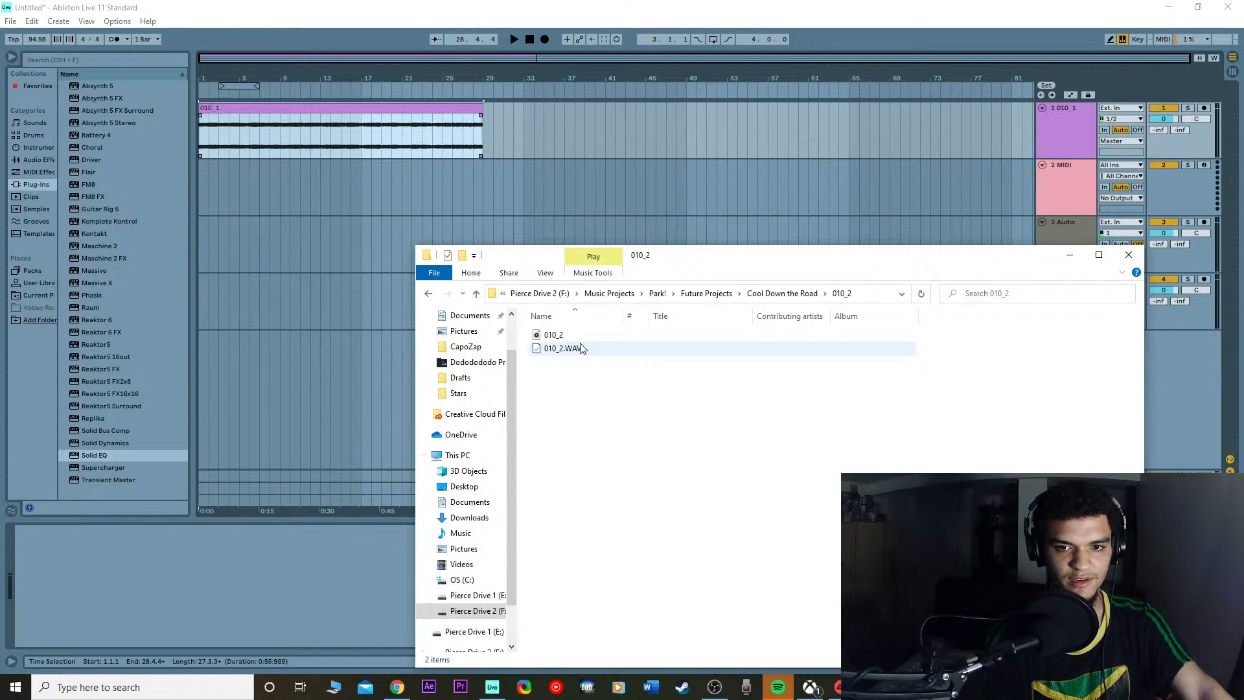
left_click(576, 335)
left_click_drag(609, 338, 204, 181)
left_click(689, 519)
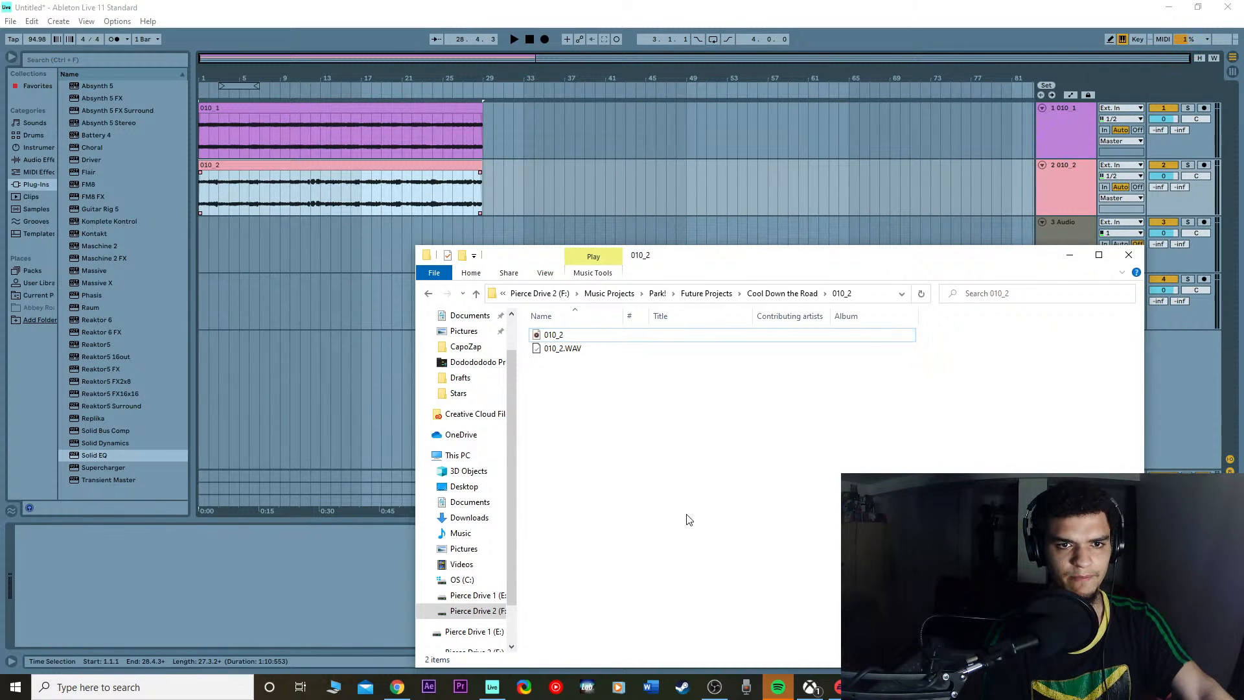
Step: Place the audio file from the 010_3 folder at the start of track 3
key("BackSpace")
double_click(551, 367)
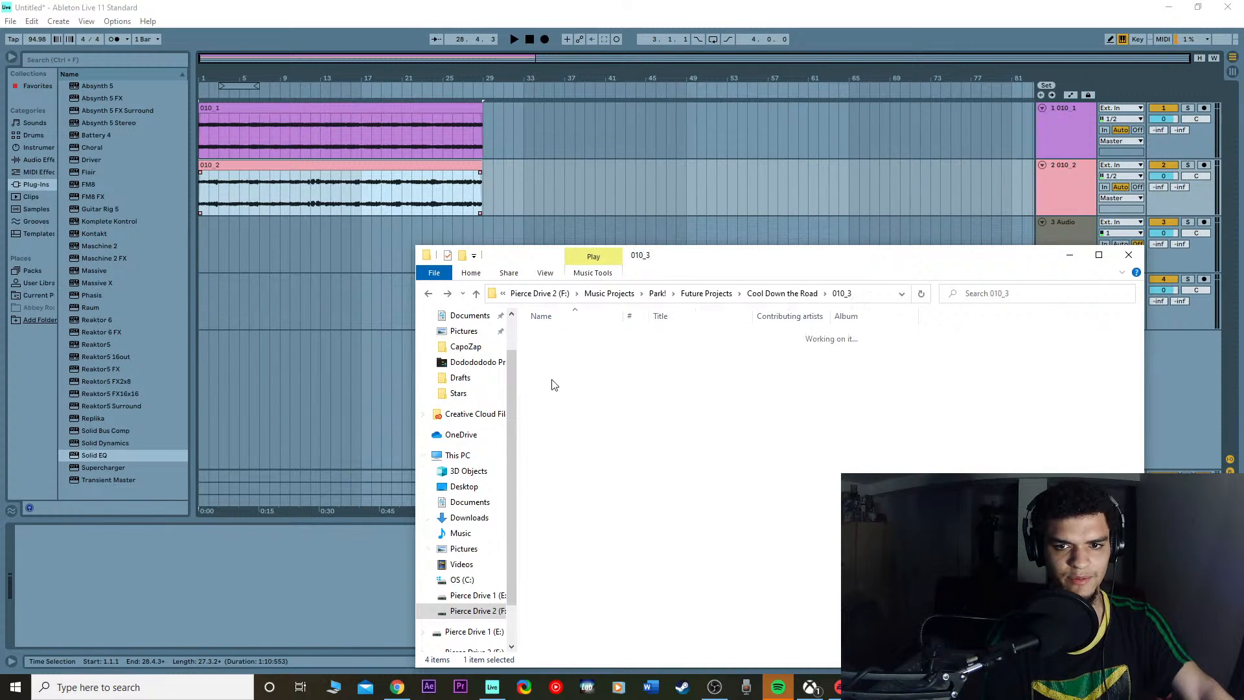
left_click(599, 338)
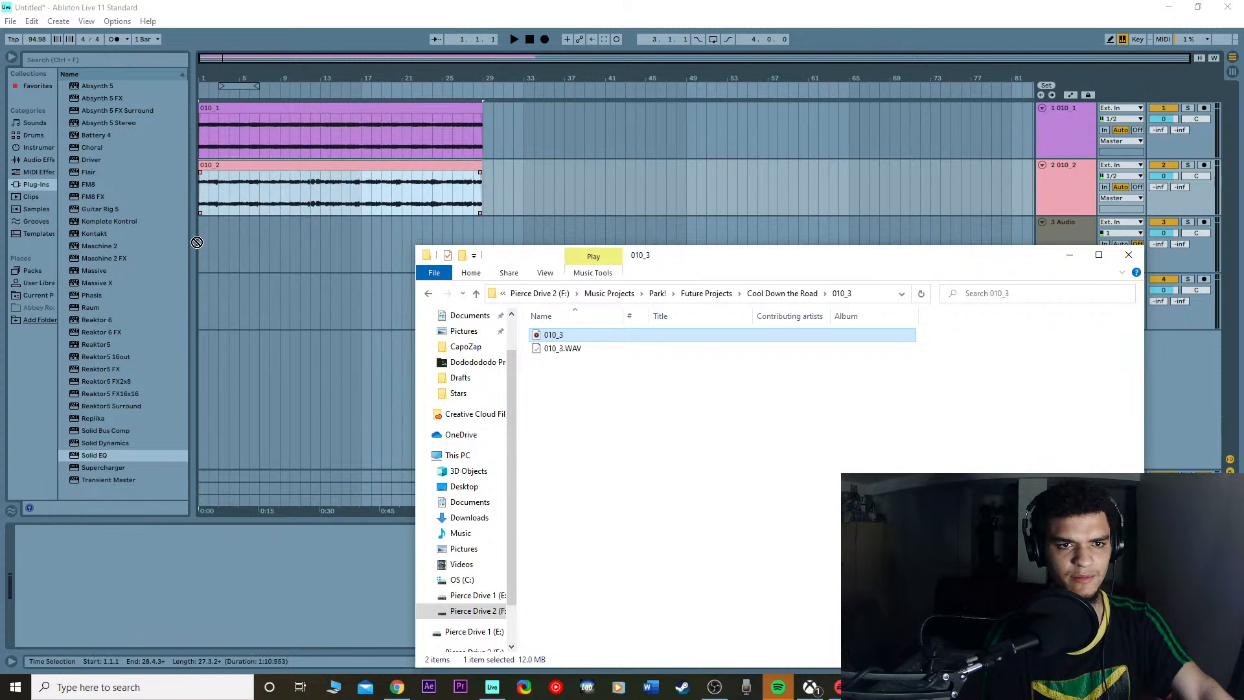
left_click_drag(197, 243, 200, 242)
left_click(703, 509)
Step: Place the audio file from the 010_4 folder at the start of track 4 and return to the arrangement
key("BackSpace")
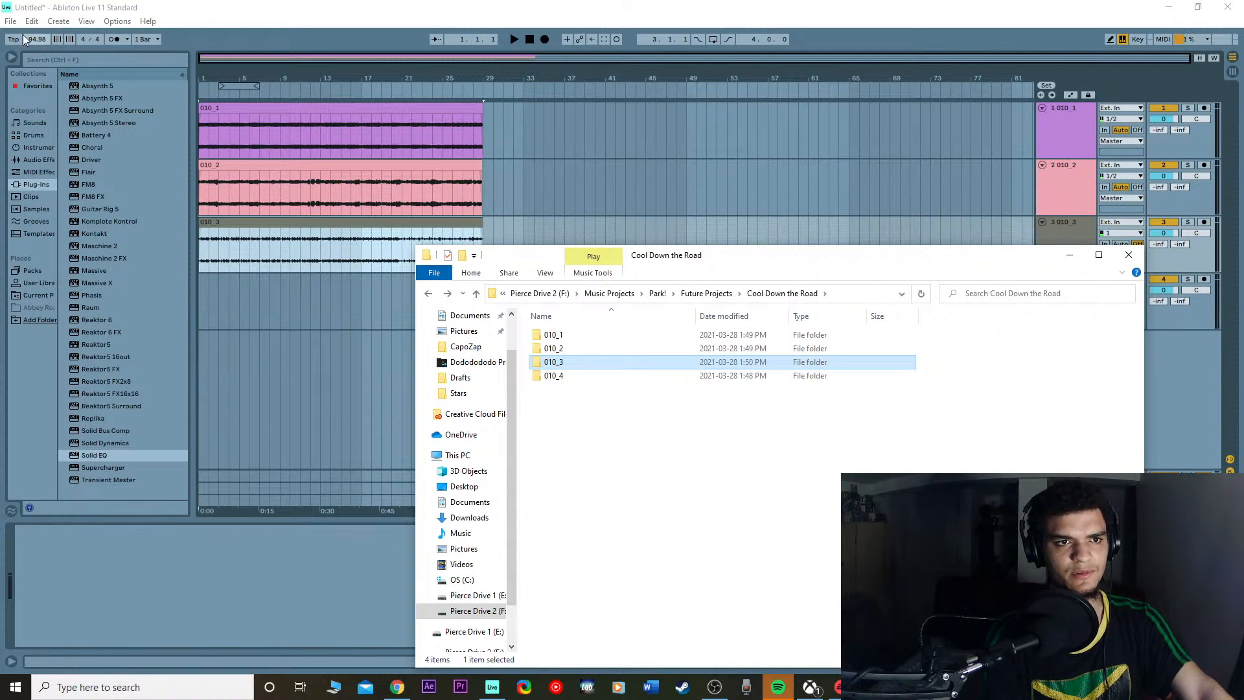
double_click(613, 374)
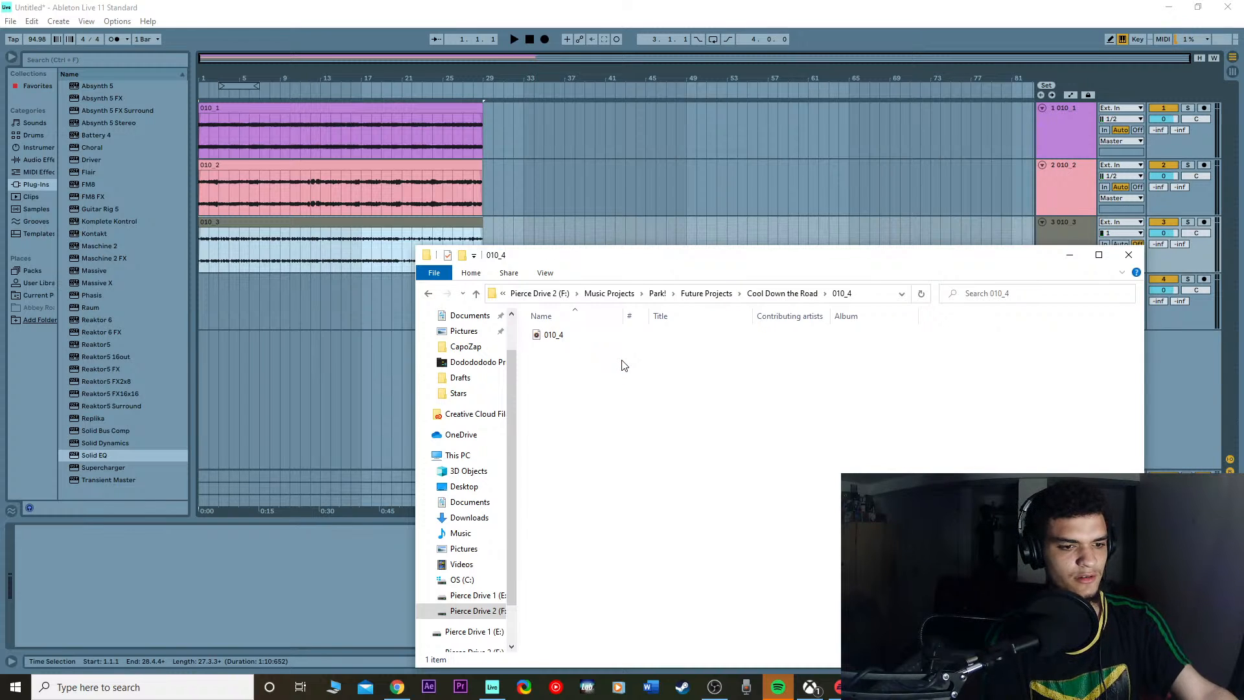
left_click_drag(552, 334, 202, 311)
left_click(325, 588)
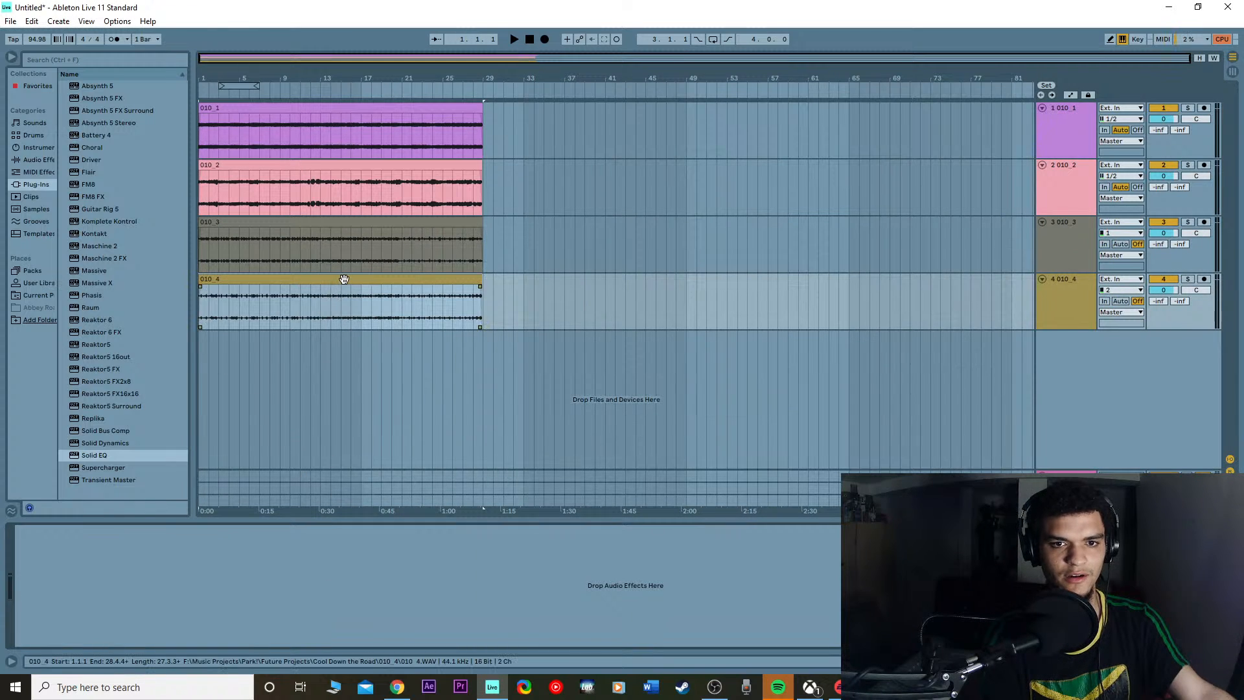
Step: Move the 010_4 clip along its track to start at bar 47 and return the playback position to the song start
left_click_drag(343, 277, 771, 326)
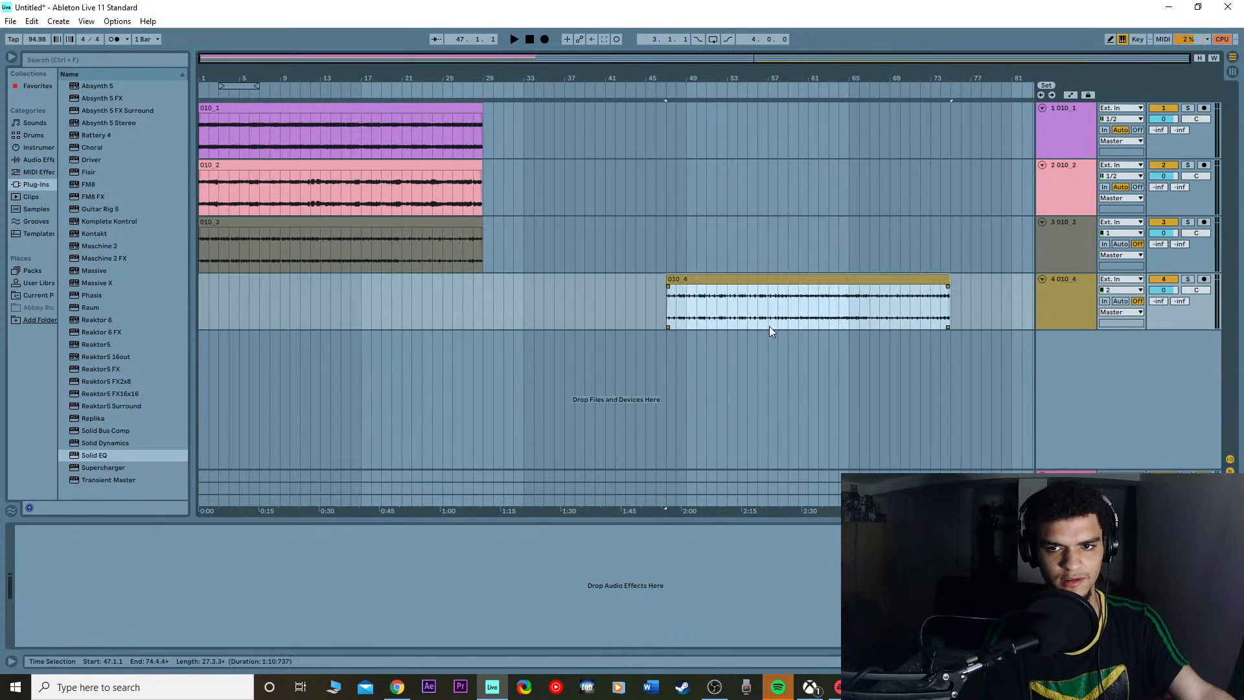
left_click(512, 38)
left_click(529, 39)
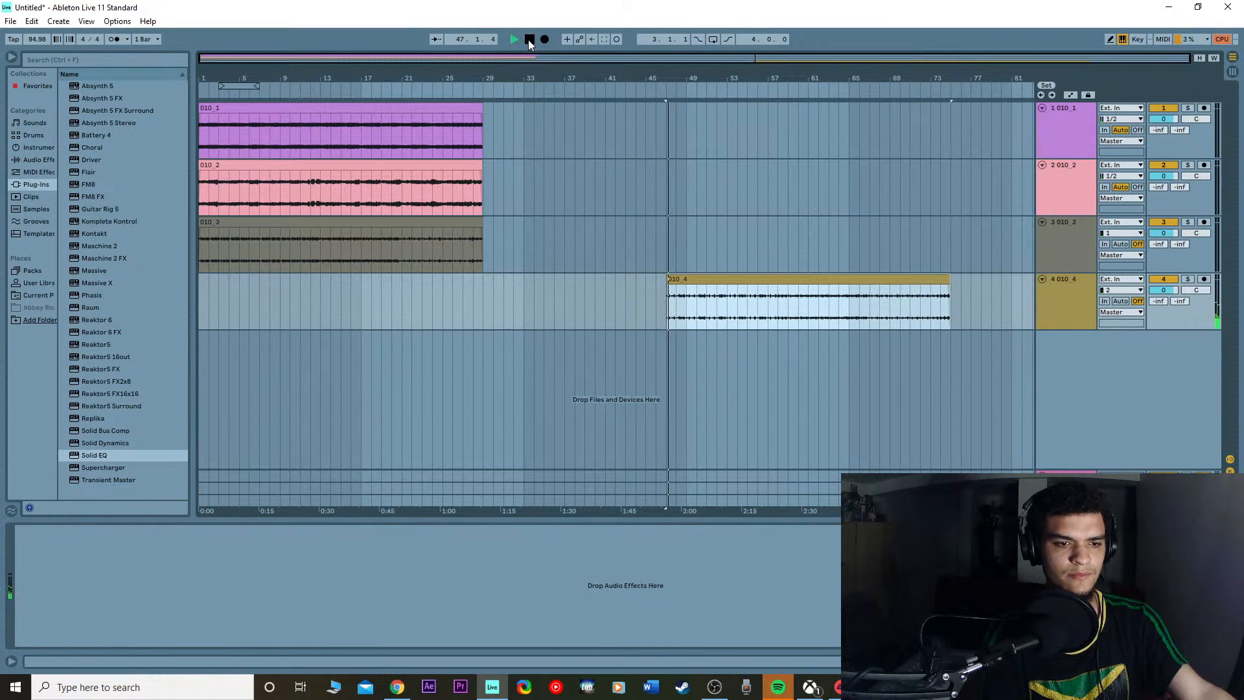
left_click(531, 40)
Step: Play the arrangement from the start to hear clips 010_1, 010_2 and 010_3 together, and stop playback
left_click(511, 39)
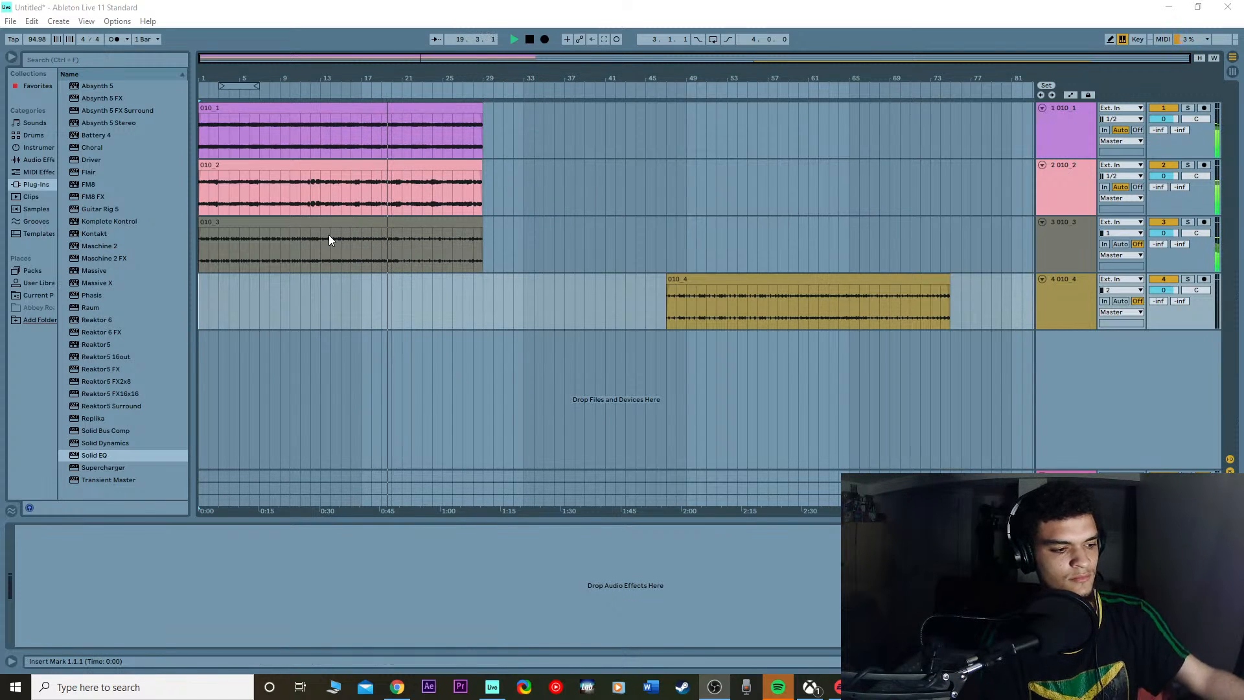
key("space")
left_click(531, 354)
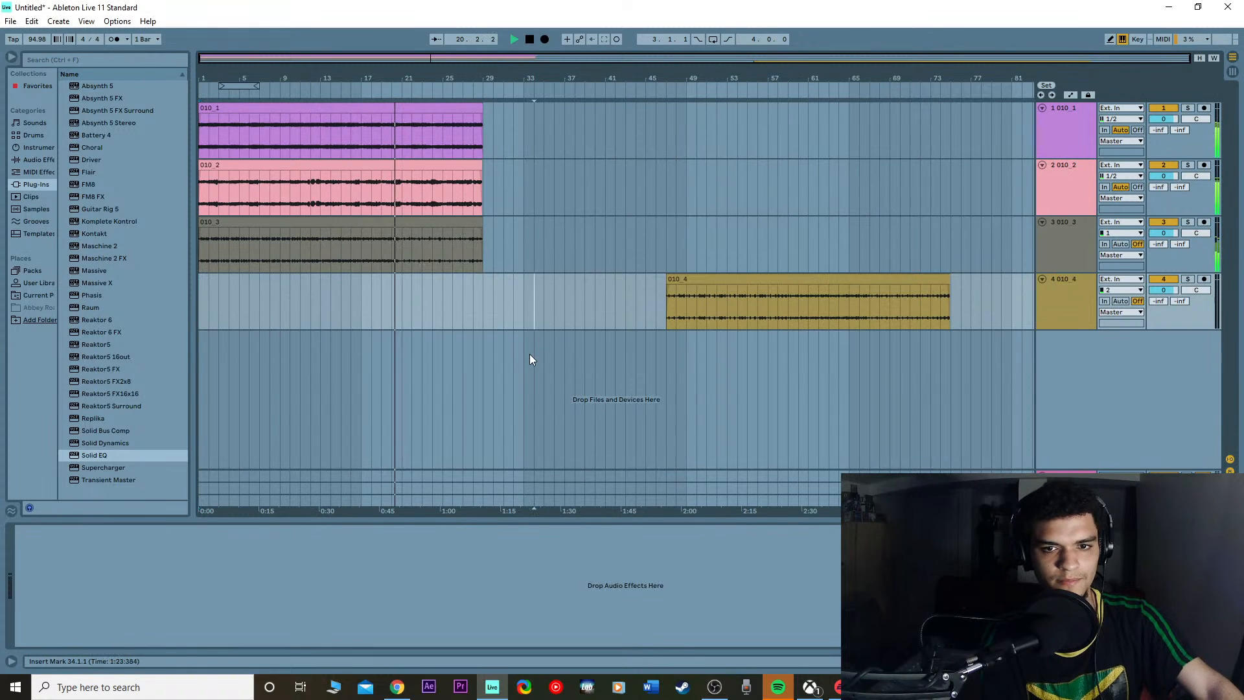
left_click(397, 222)
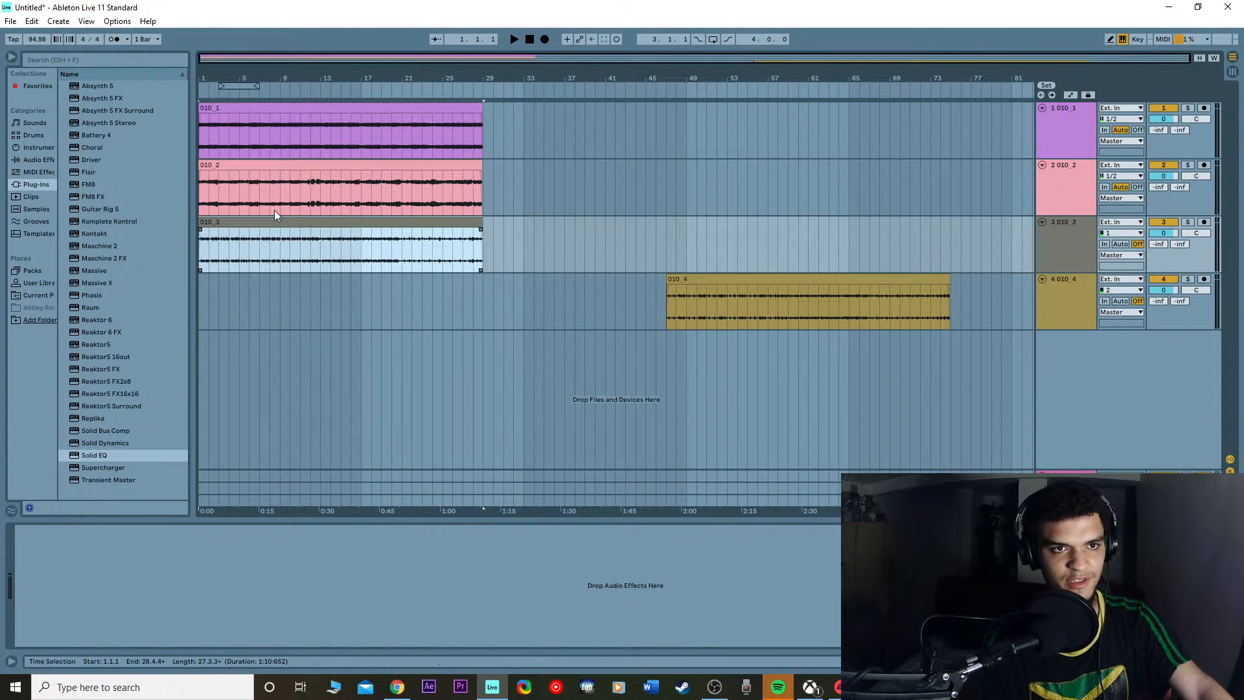
Step: Change the song tempo to 120 BPM and step it down to 95 BPM
left_click(37, 39)
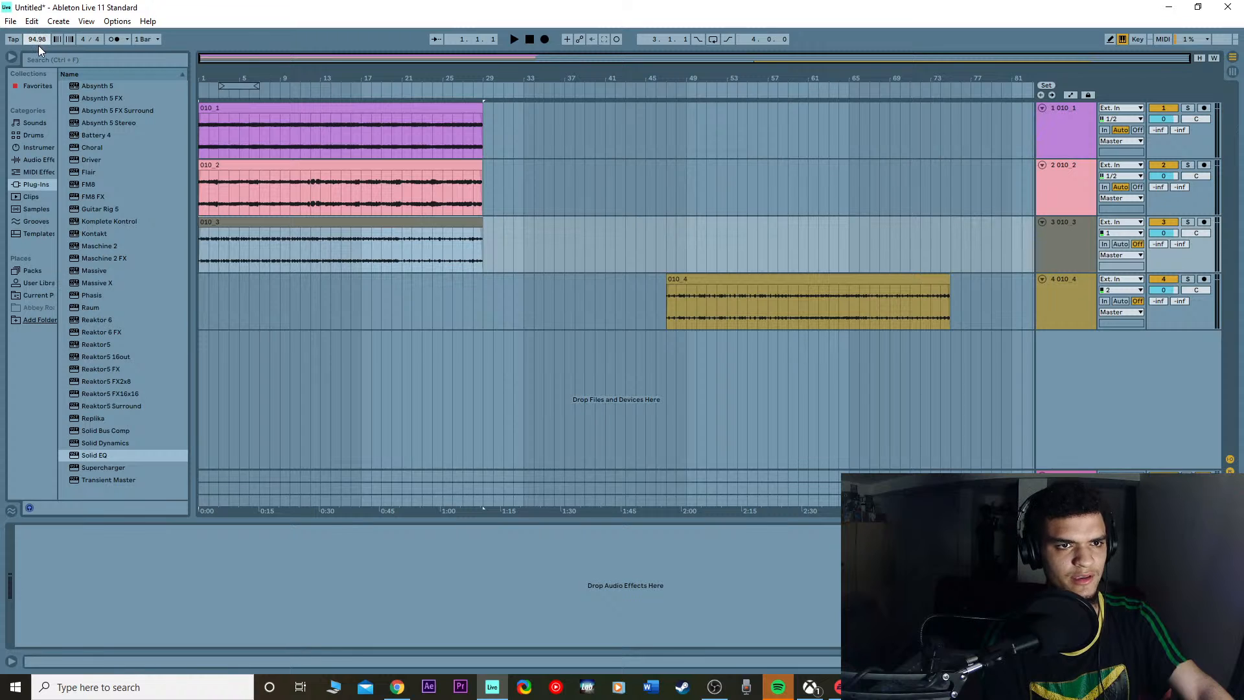
type("120")
key("Return")
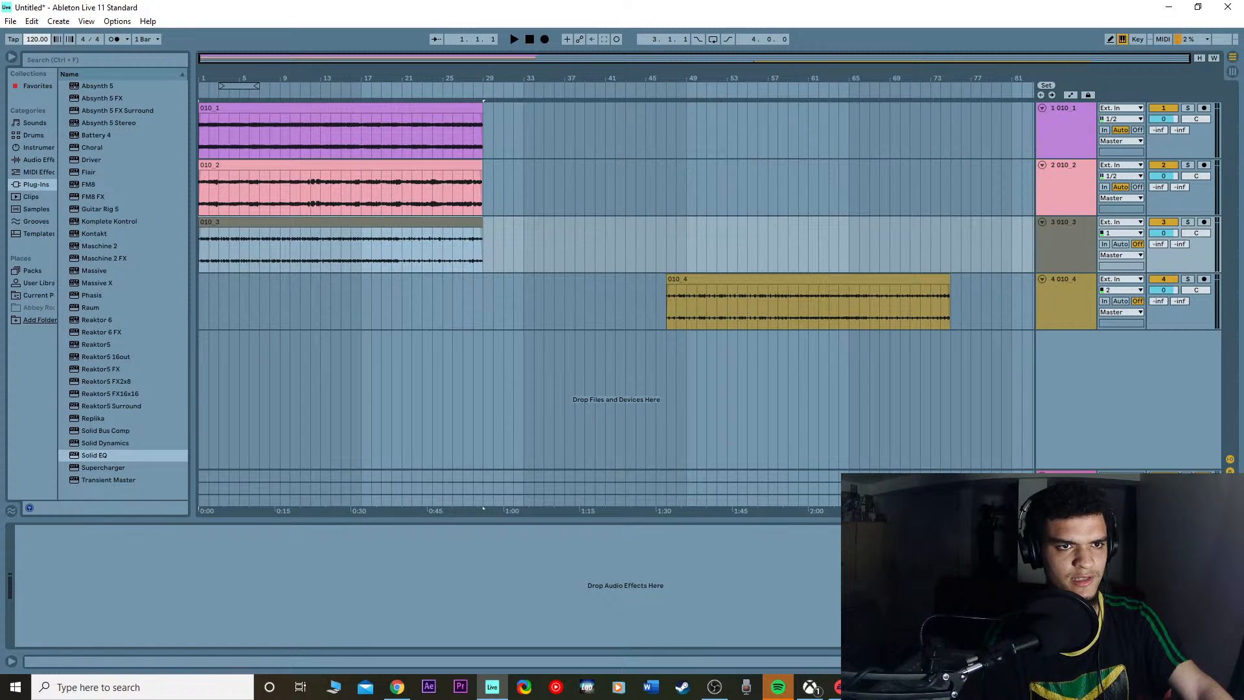
key("Down")
key("Down")
key("Down")
key("Down")
key("Down")
key("Down")
key("Down")
key("Down")
key("Down")
key("Down")
key("Down")
key("Down")
key("Down")
key("Down")
key("Down")
key("Down")
key("Down")
key("Down")
key("Down")
key("Down")
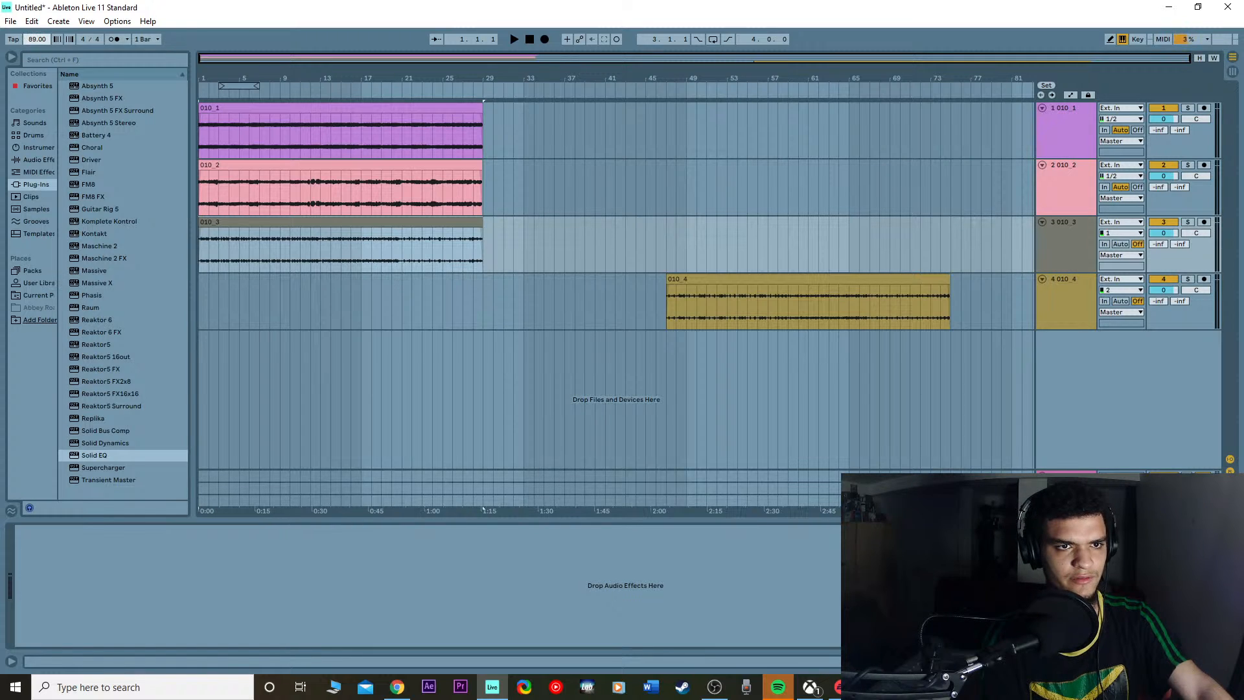
key("Up")
key("Up")
key("Up")
key("Up")
key("Up")
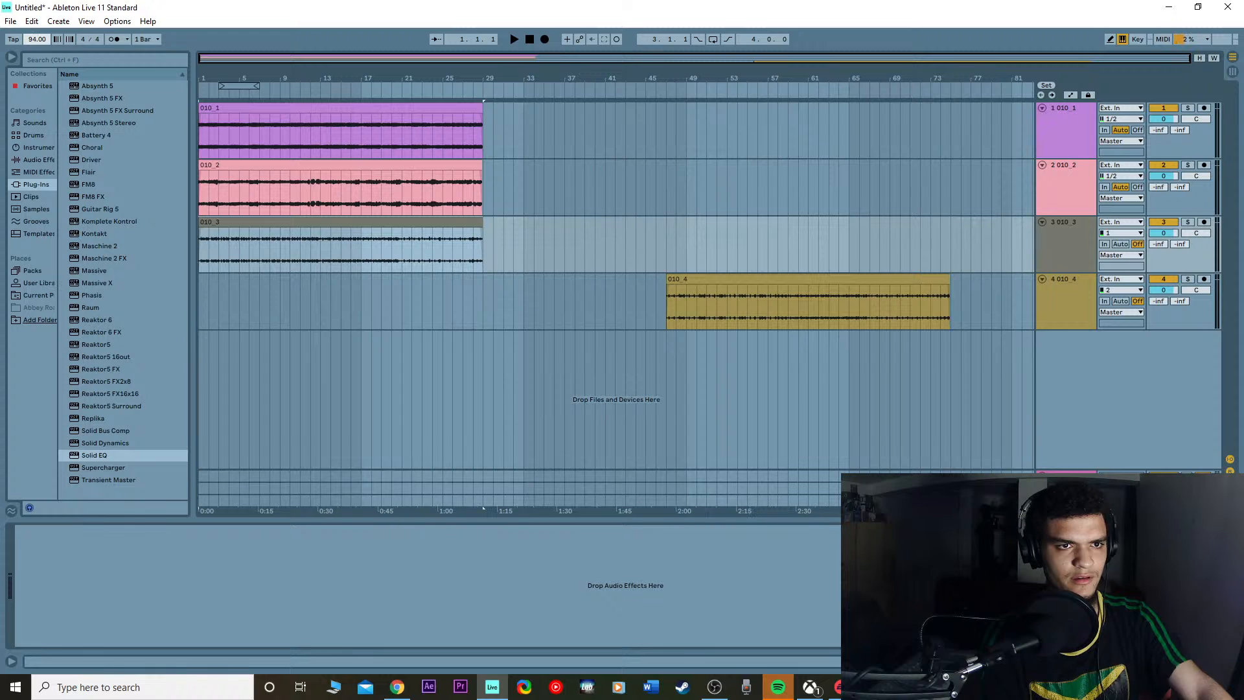
Step: Play the three aligned clips from midway through at the new tempo and stop playback
left_click(349, 101)
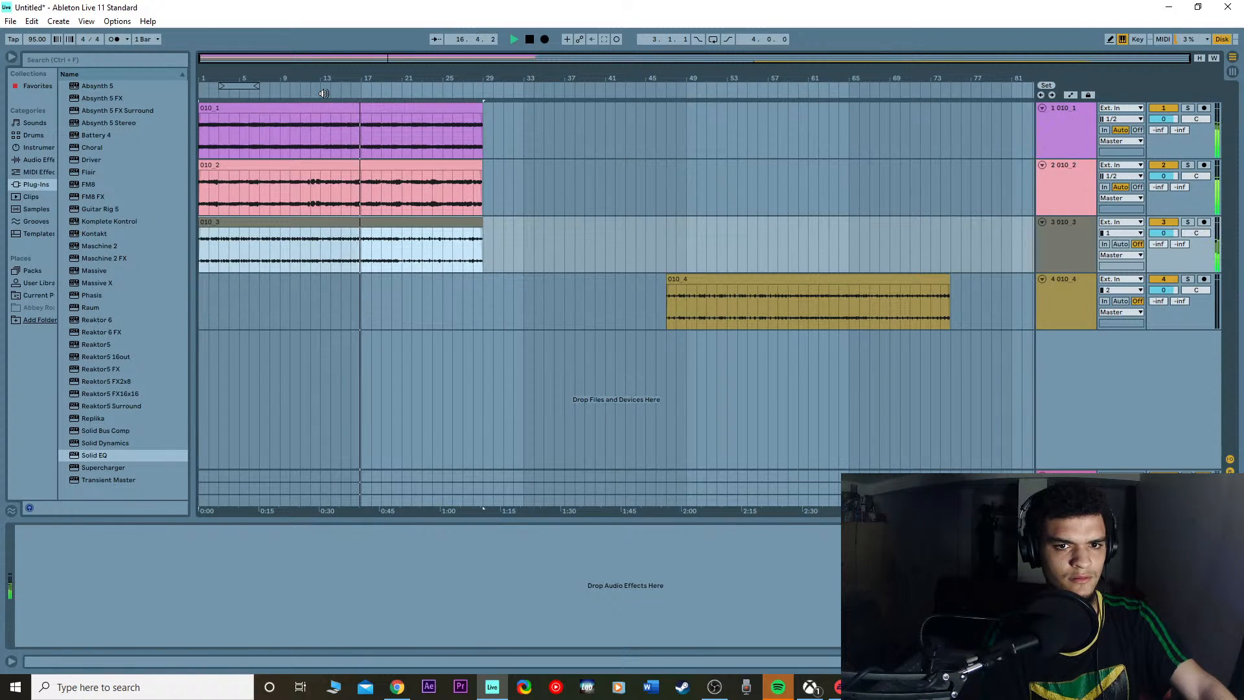
key("space")
left_click(374, 202)
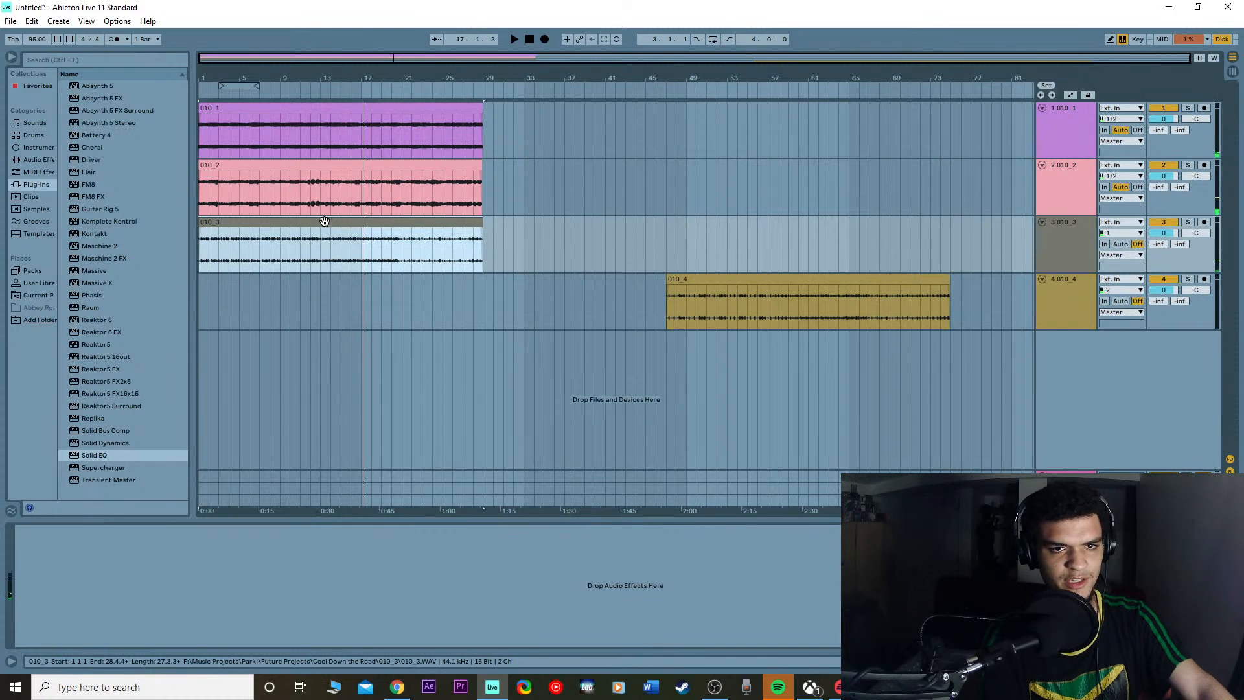
double_click(324, 220)
left_click(504, 302)
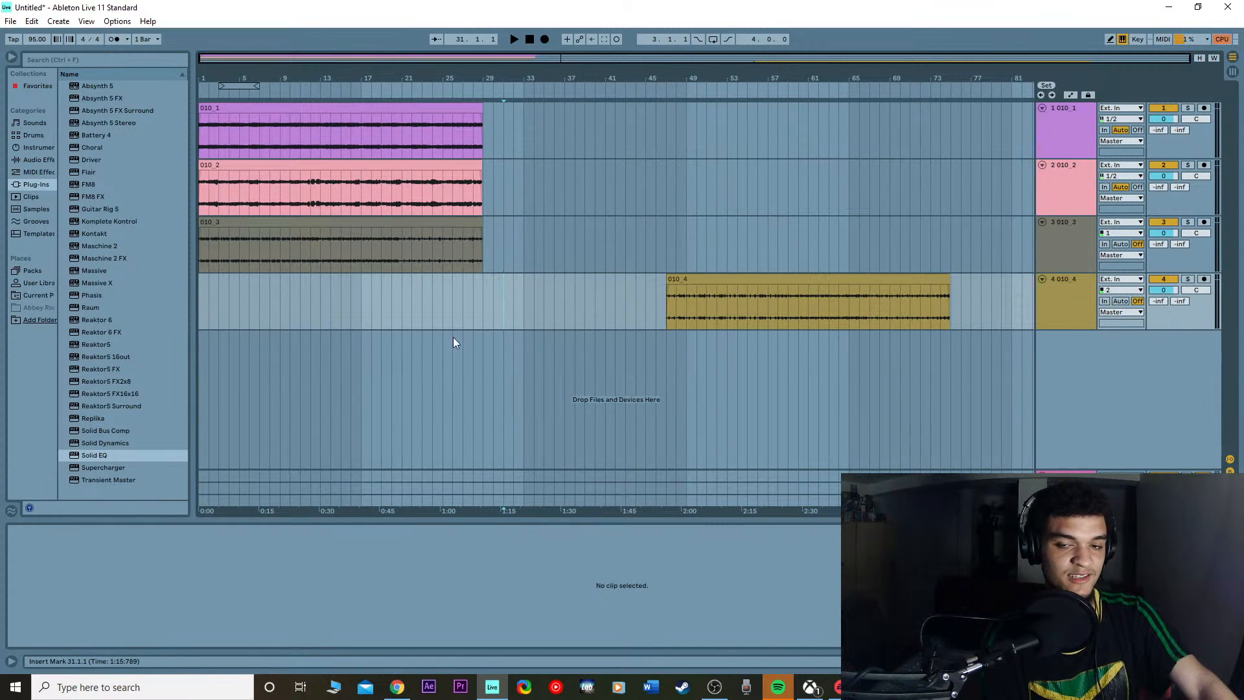
left_click(465, 306)
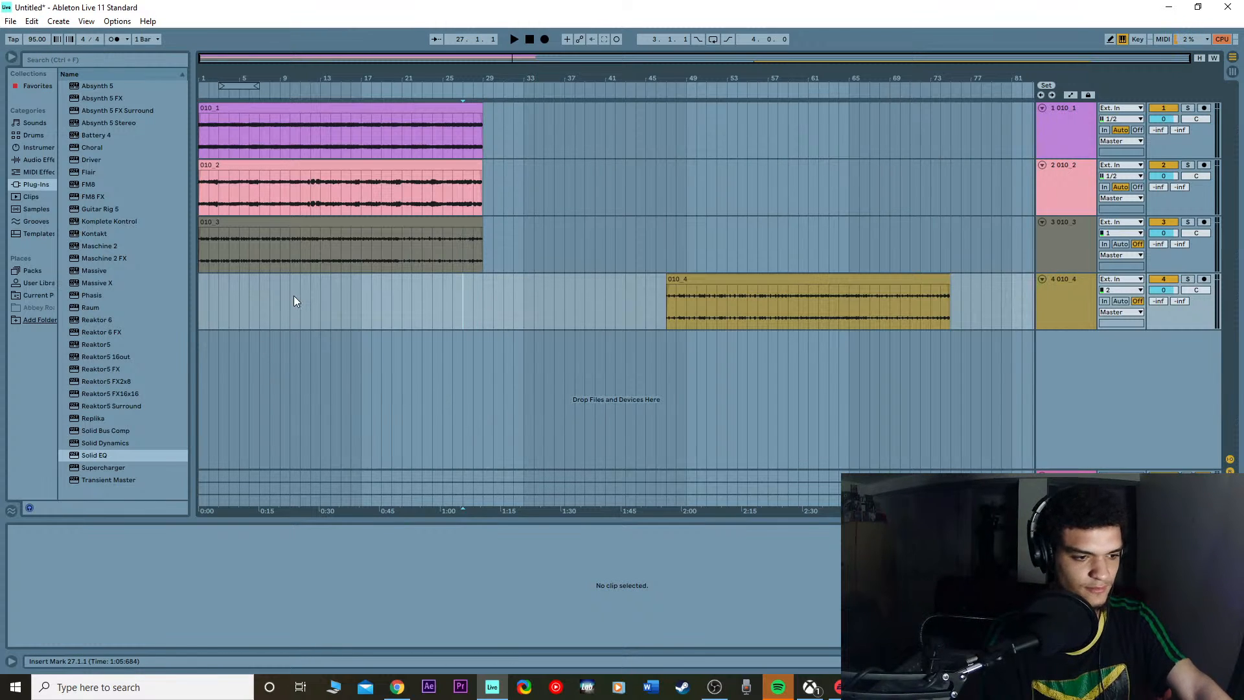
left_click(517, 328)
left_click(374, 280)
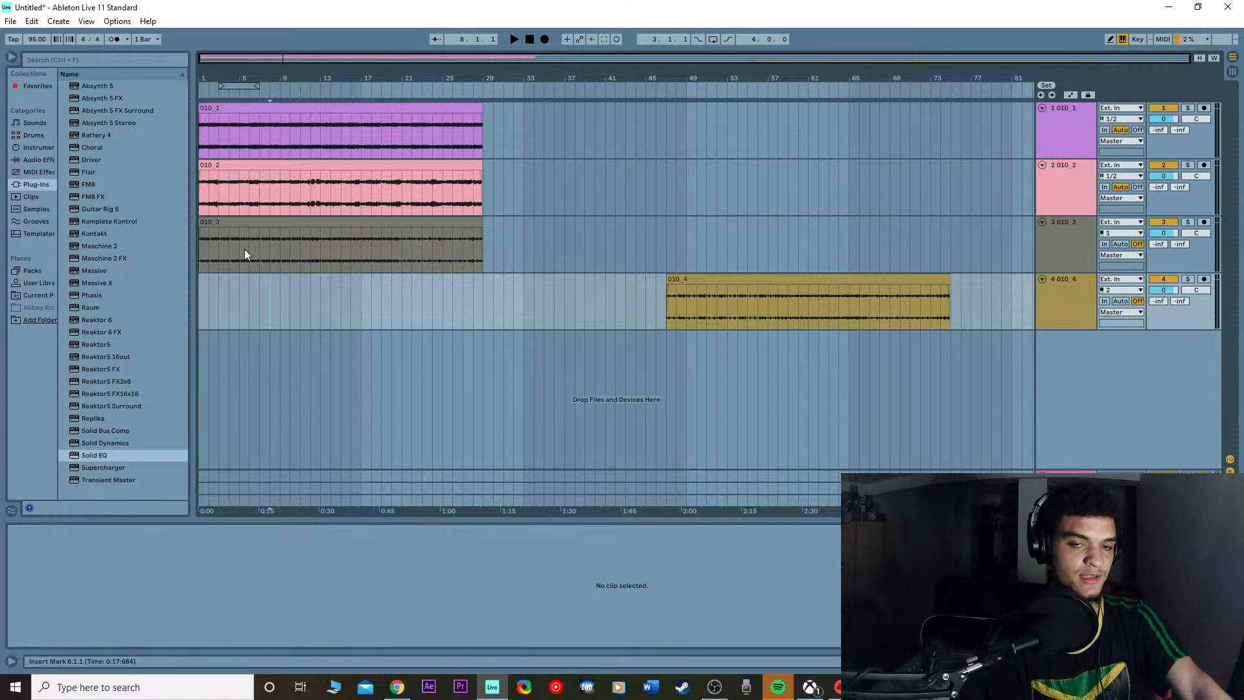
Step: Turn off Warp for the 010_3 clip and check the clip settings of 010_2 and 010_1
left_click(264, 222)
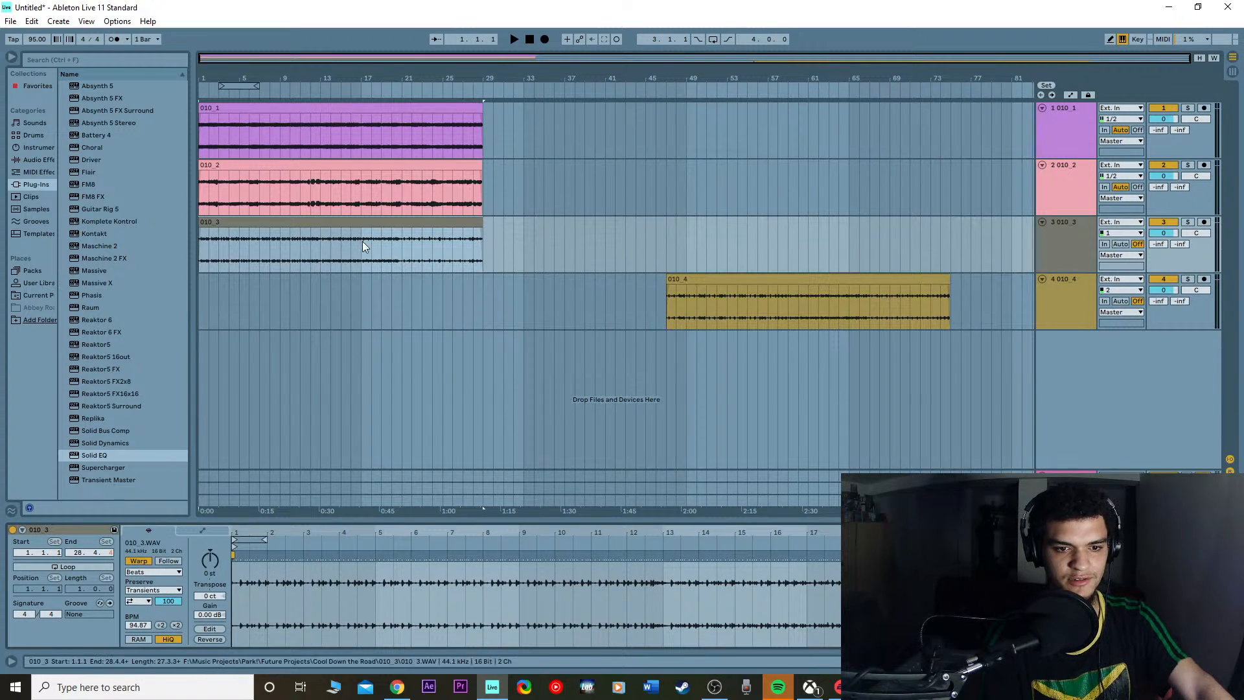
left_click(372, 223)
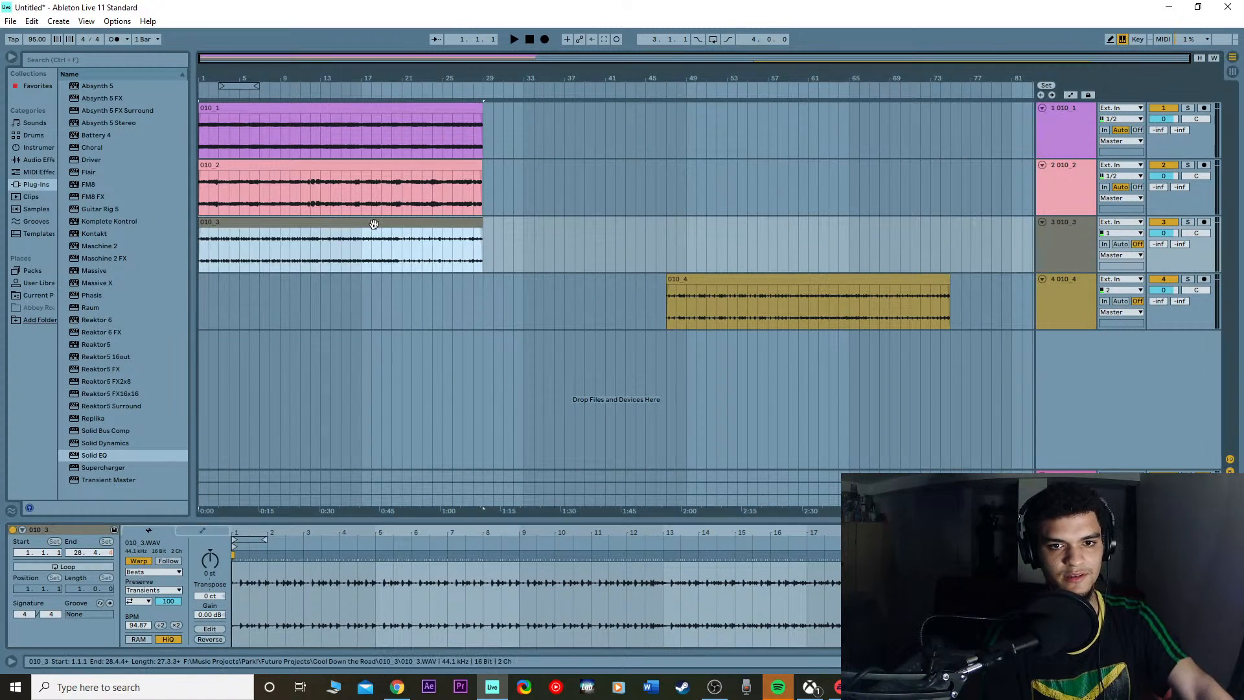
left_click(139, 560)
left_click(347, 165)
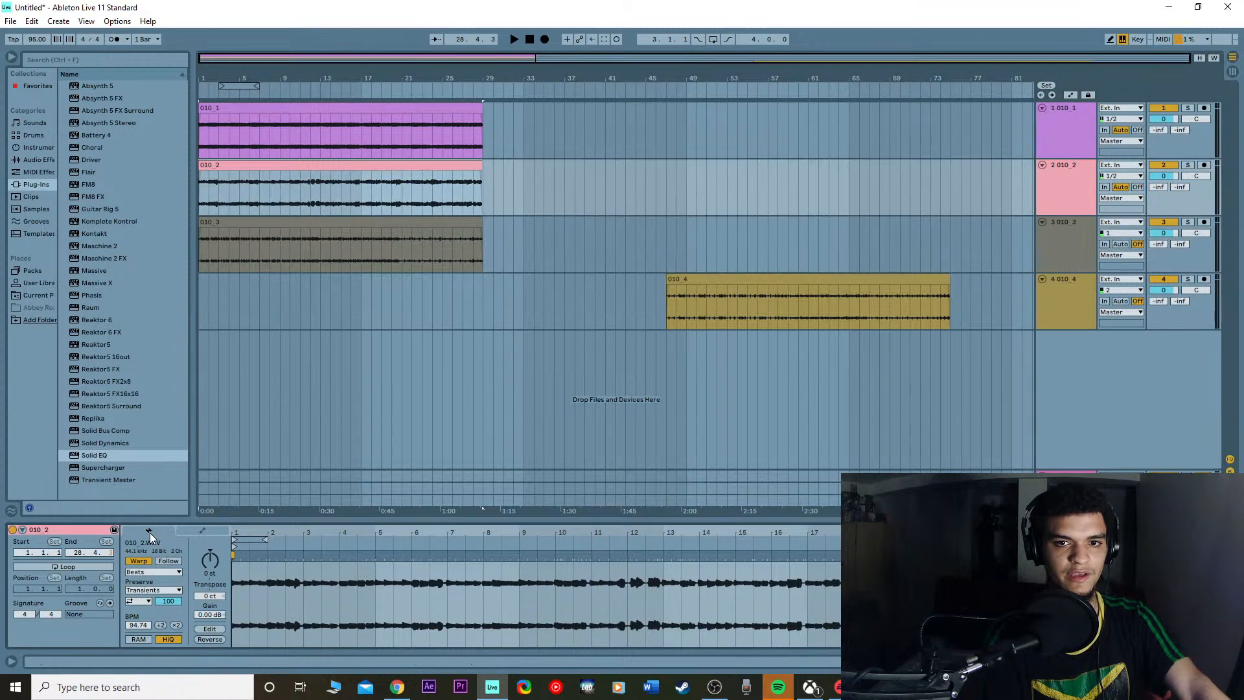
left_click(382, 107)
left_click(422, 405)
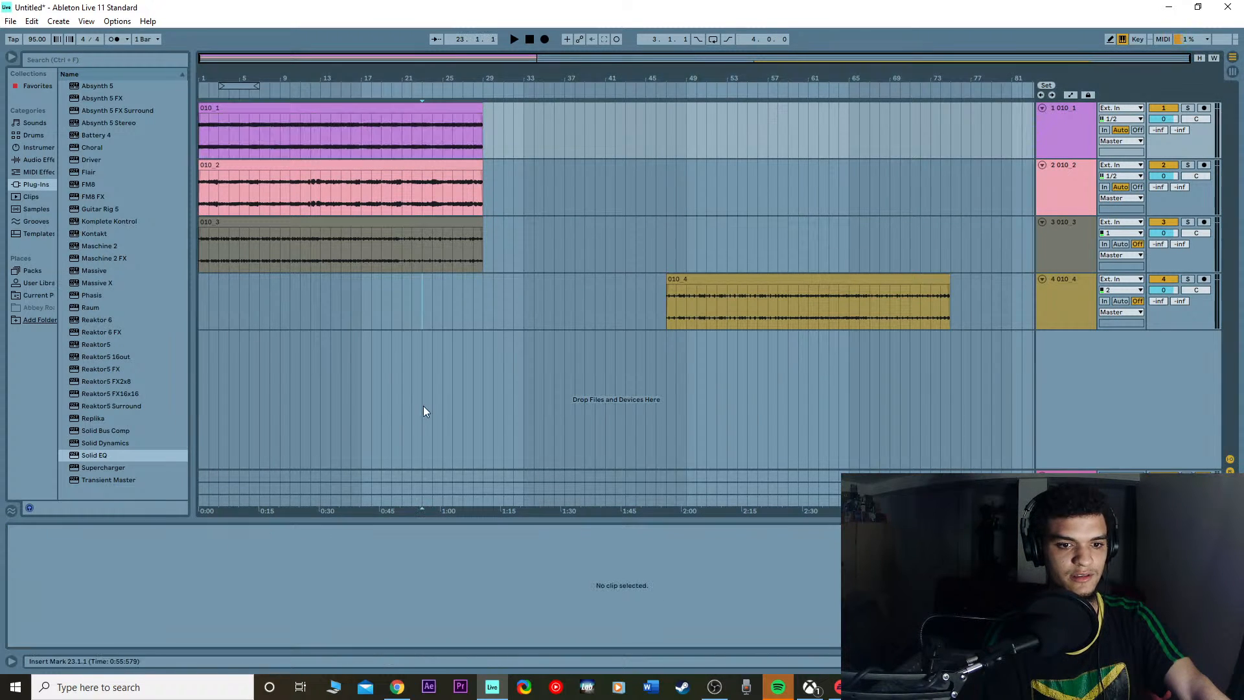
Step: Play the three aligned clips from about bar 19 and stop playback
left_click(529, 39)
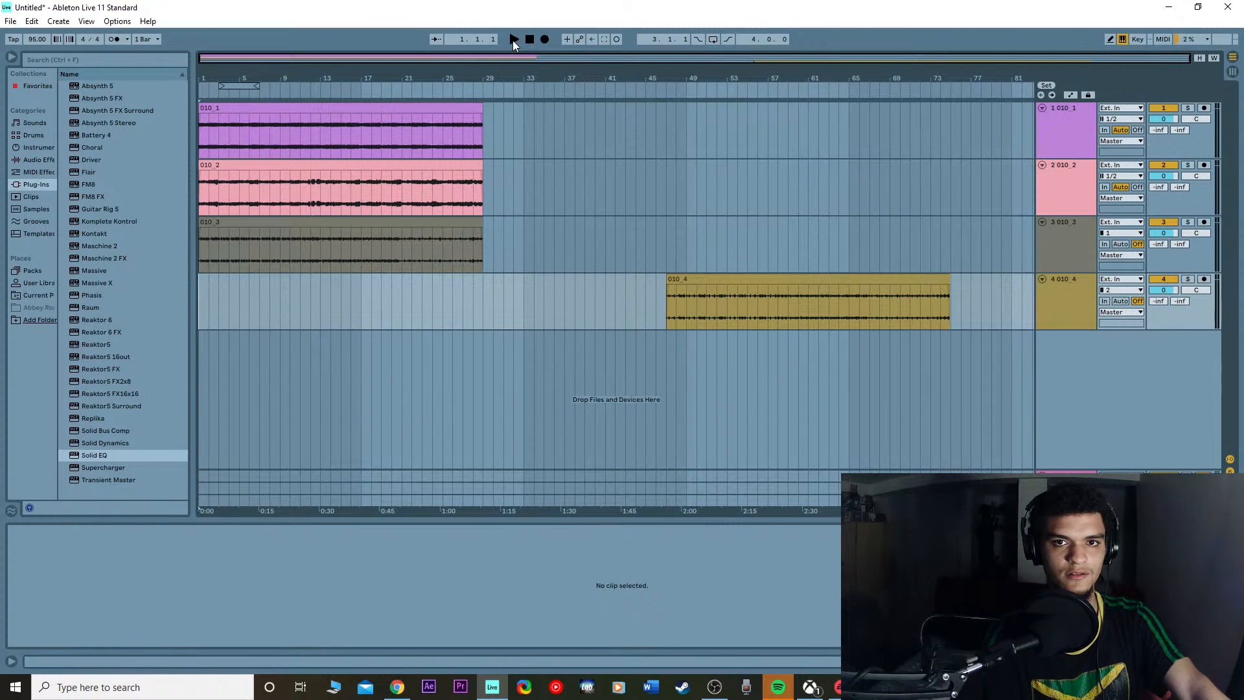
left_click(386, 86)
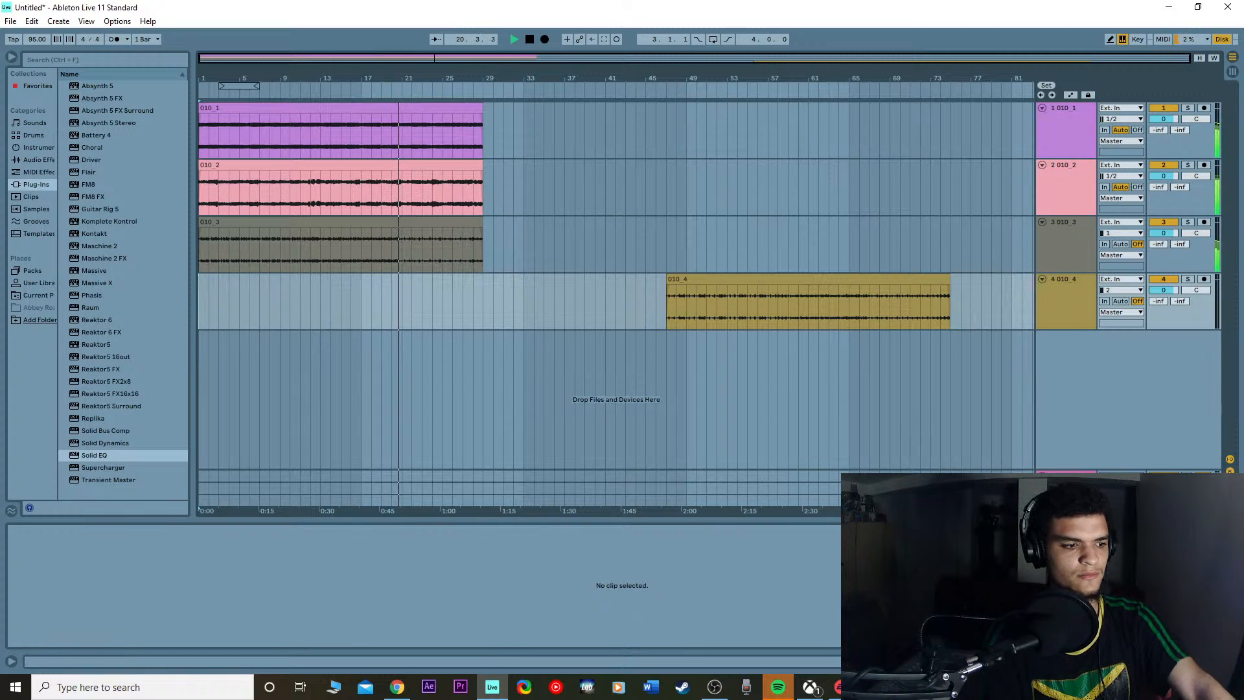
key("space")
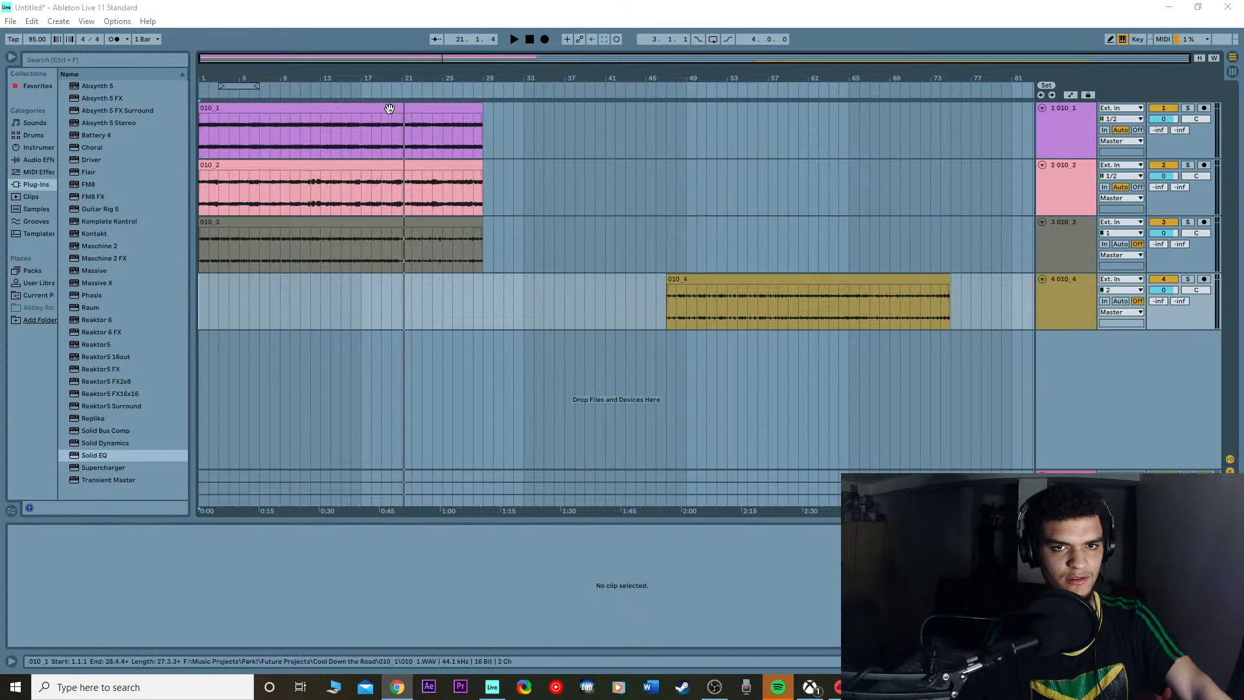
Step: Solo the 010_1 track, play it from the start and stop playback
left_click(426, 125)
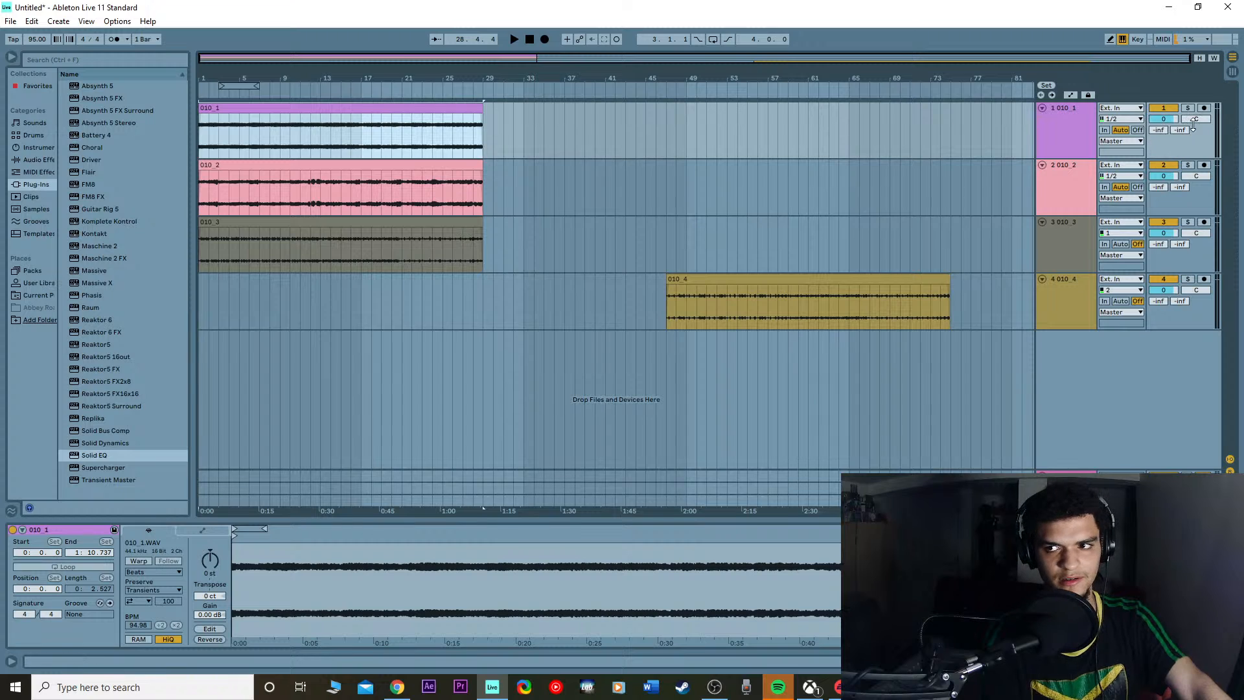
left_click(1188, 107)
key("space")
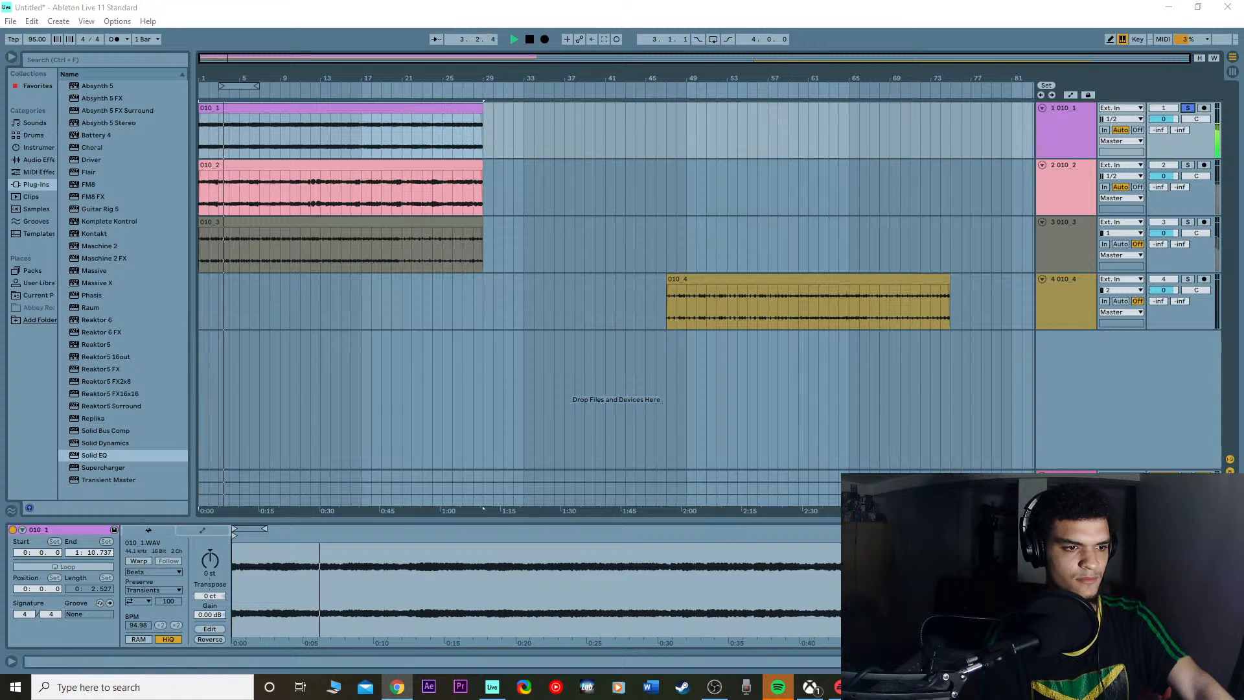
left_click(485, 322)
key("space")
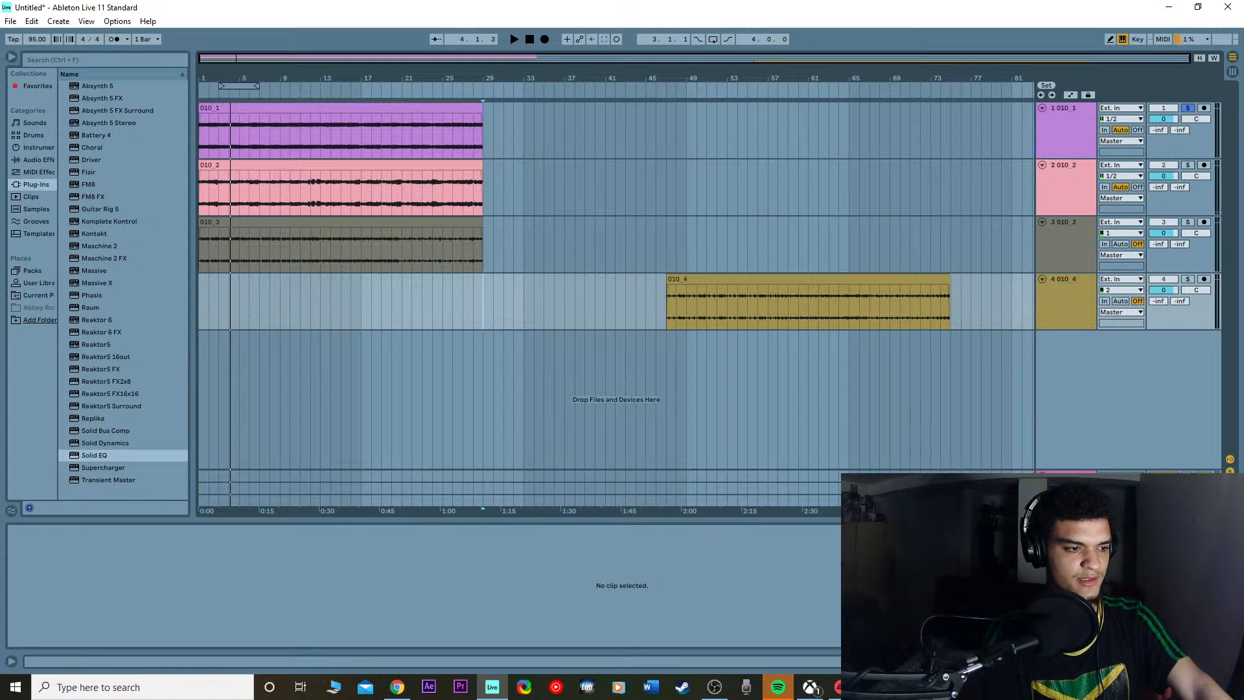
key("alt+Tab")
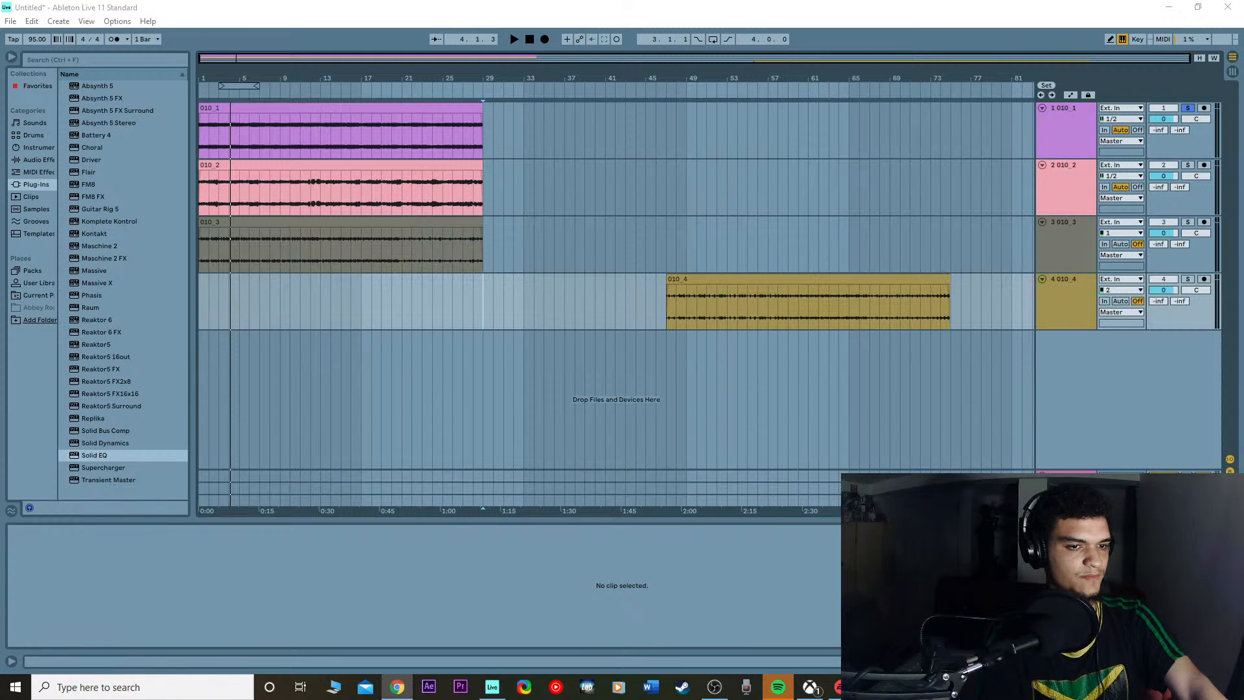
left_click(674, 635)
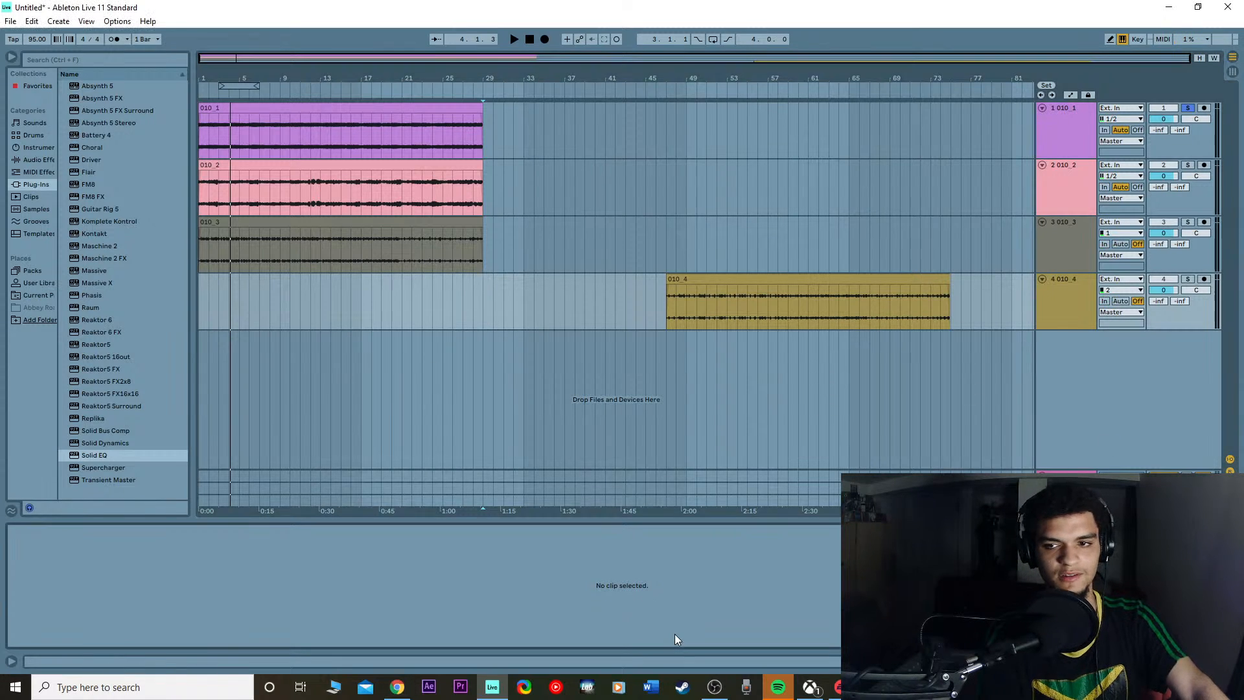
Step: Move the 010_3 and 010_2 clips along their tracks to start at bar 29, where 010_1 ends
left_click(219, 125)
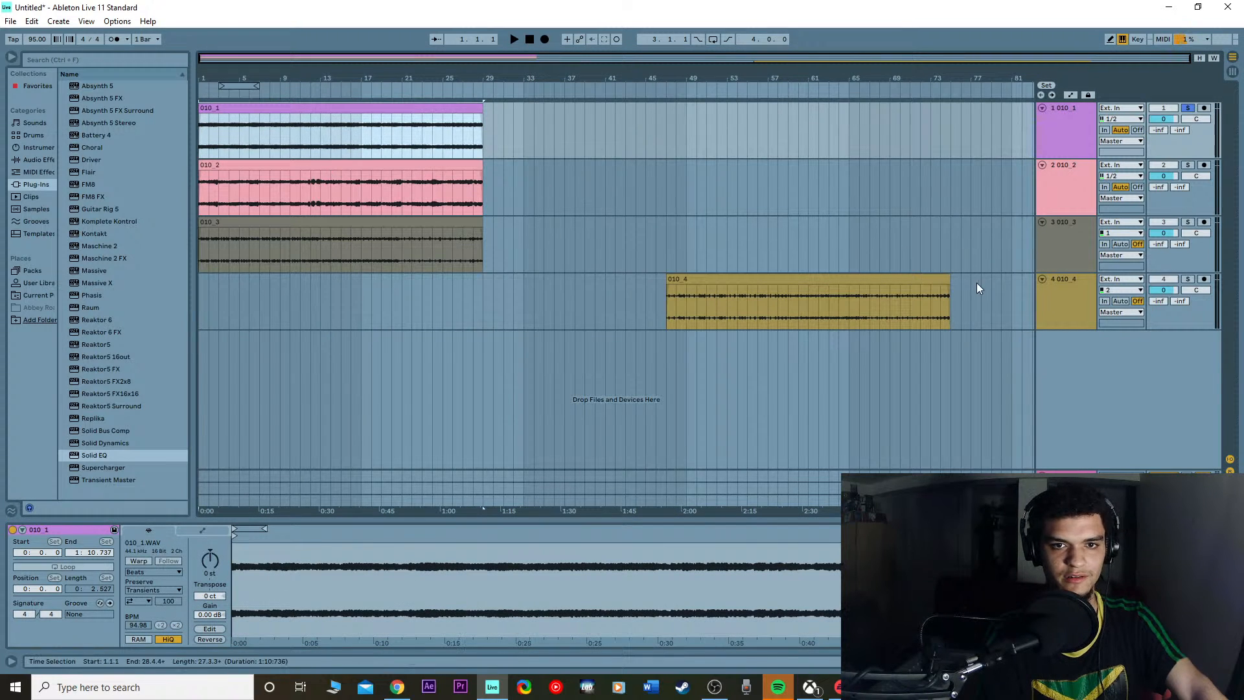
left_click(334, 226)
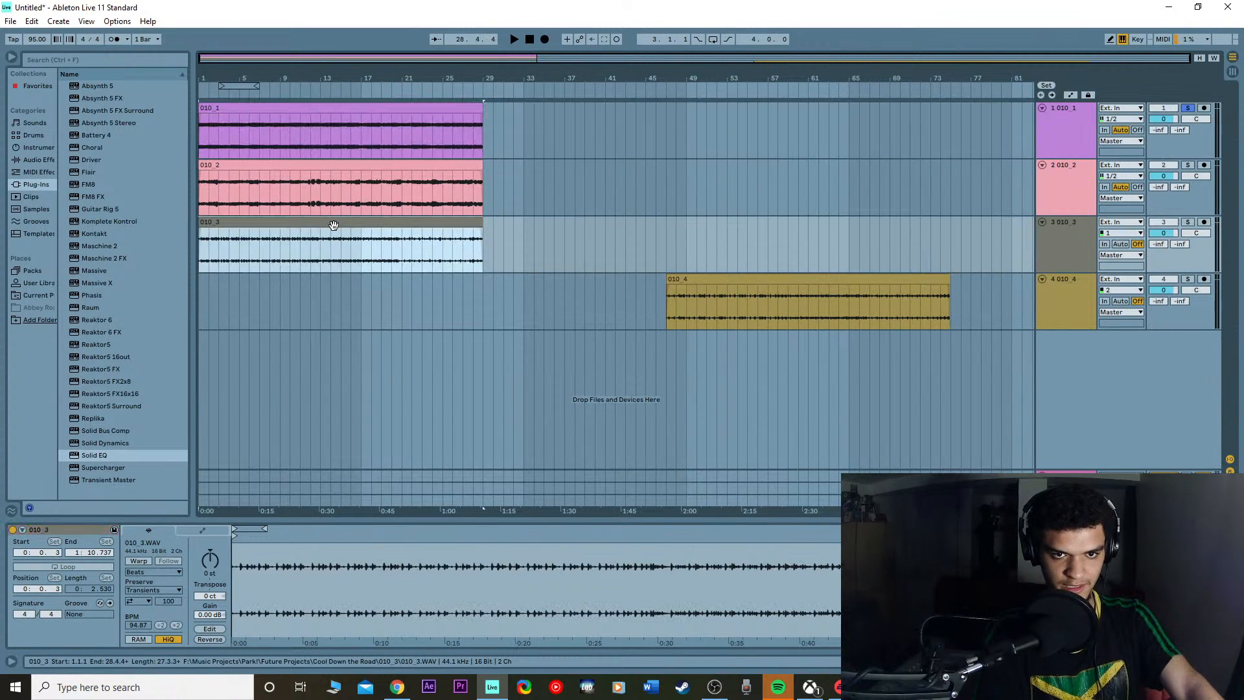
left_click_drag(299, 221, 585, 216)
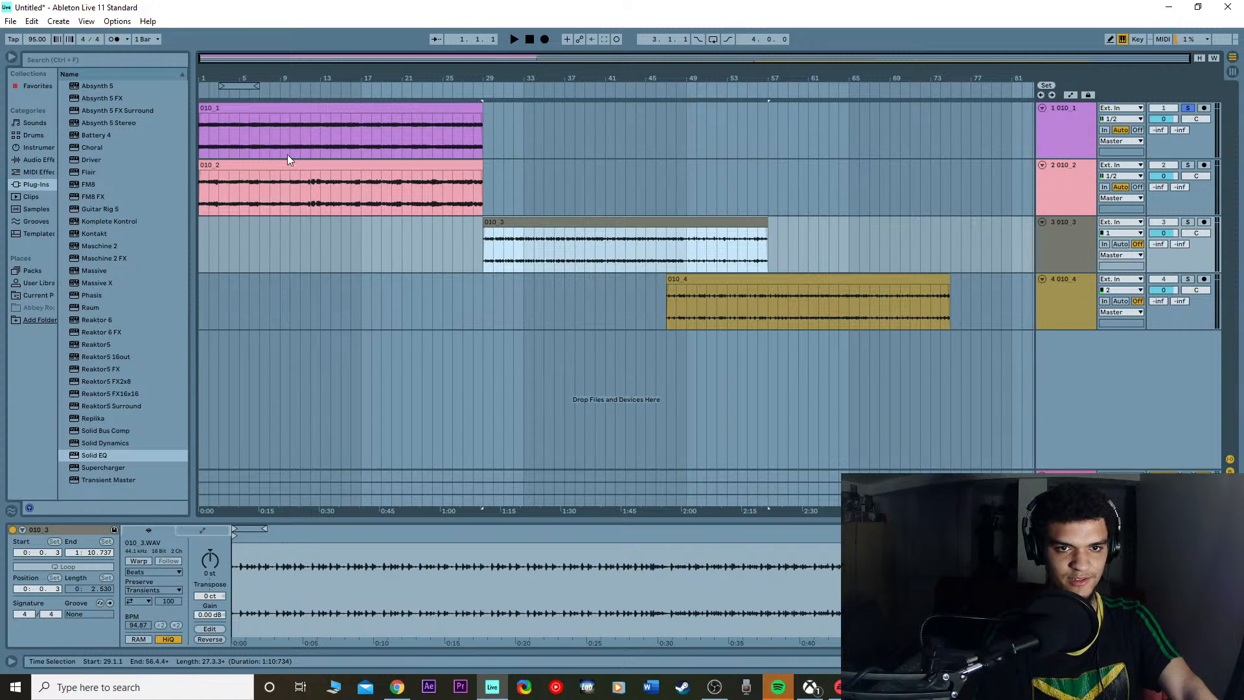
left_click_drag(282, 170, 575, 193)
left_click(469, 326)
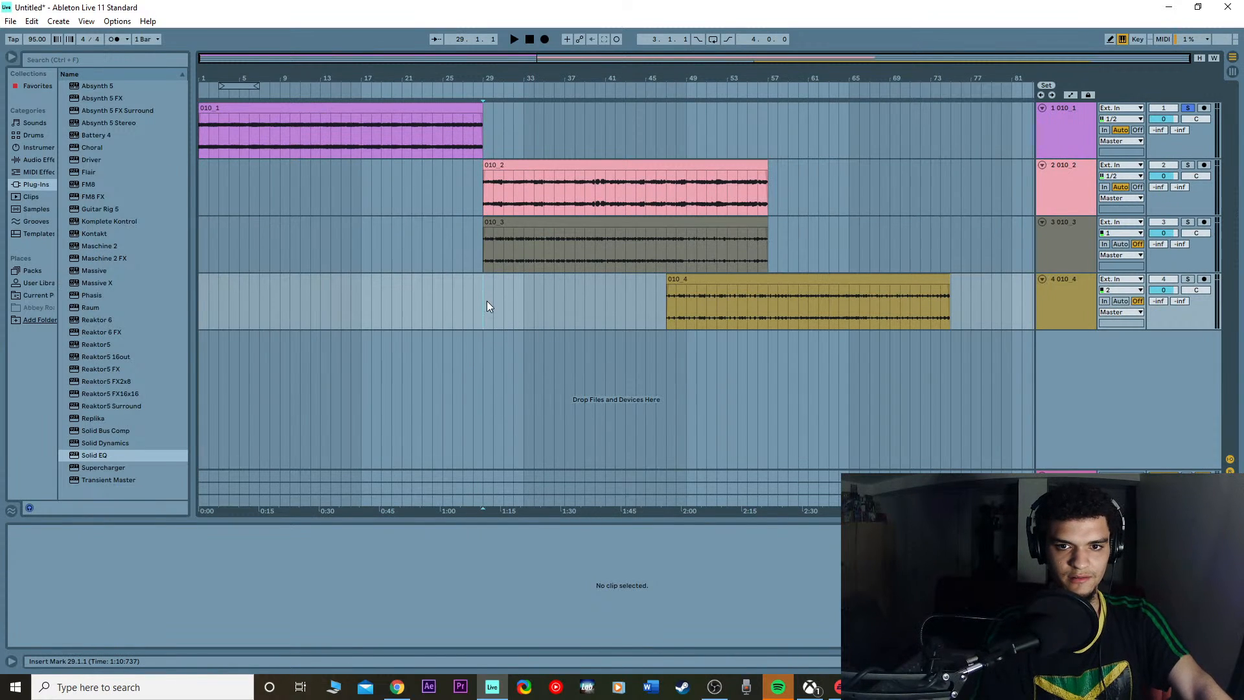
Step: Play the soloed 010_1 clip from the start of the arrangement and stop playback
left_click(534, 41)
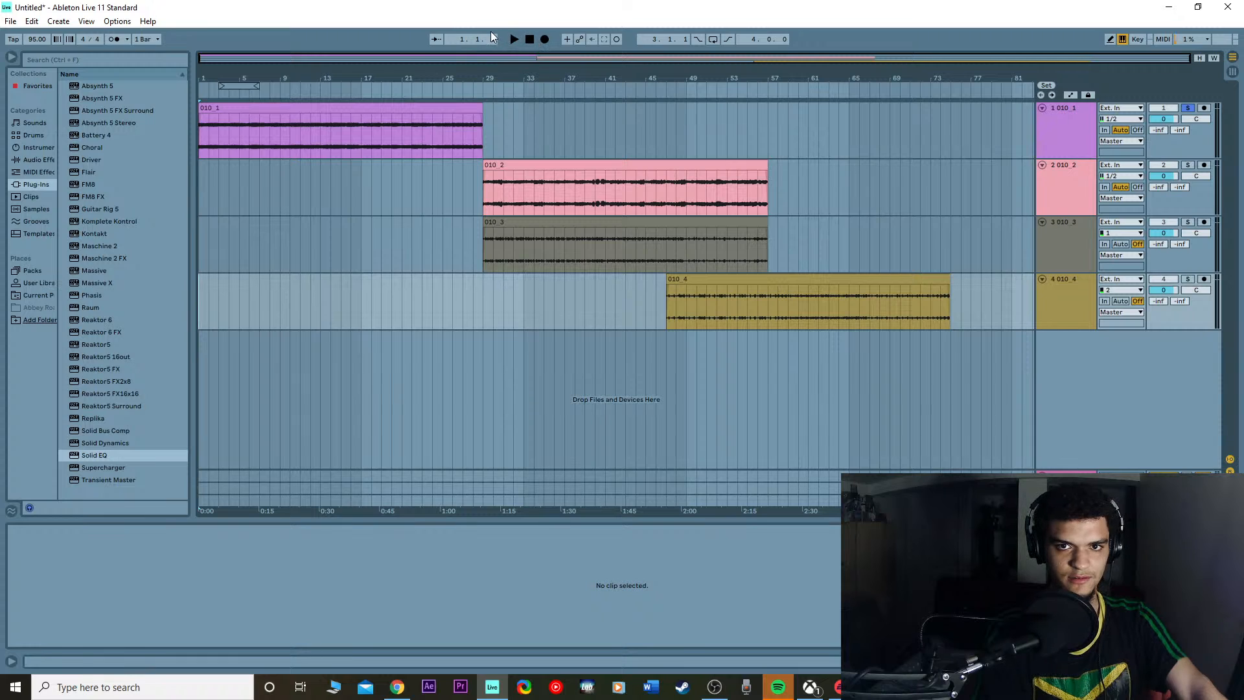
left_click(514, 40)
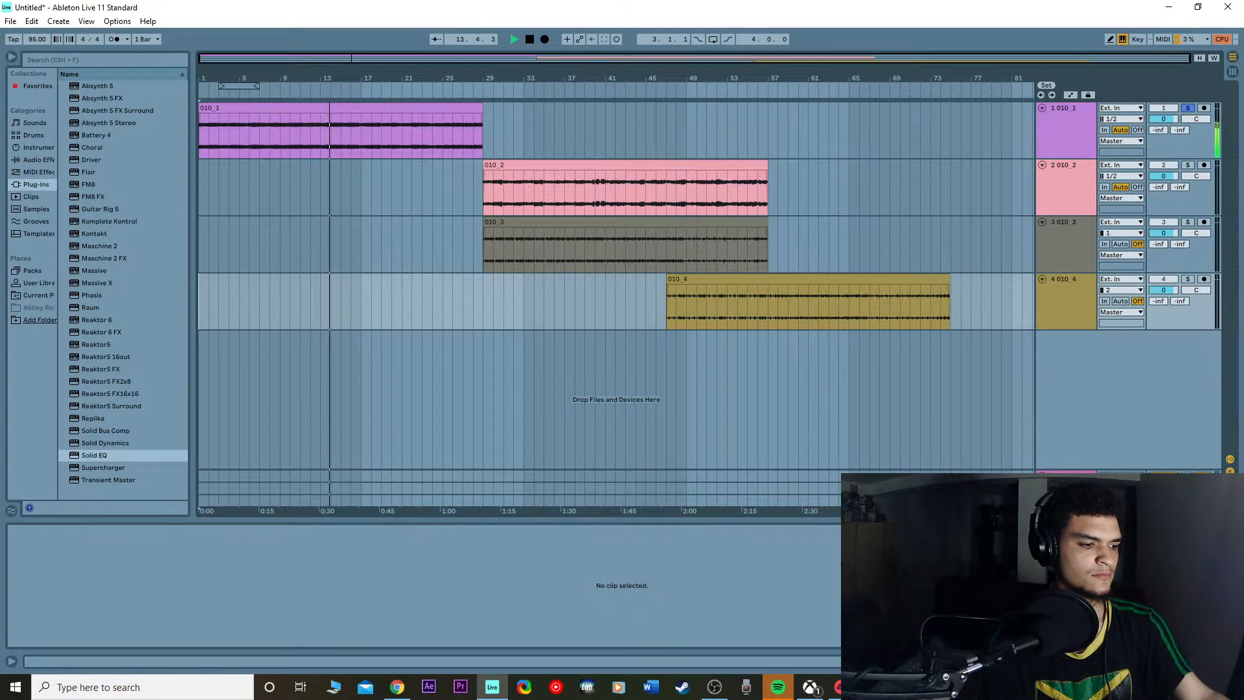
left_click(532, 40)
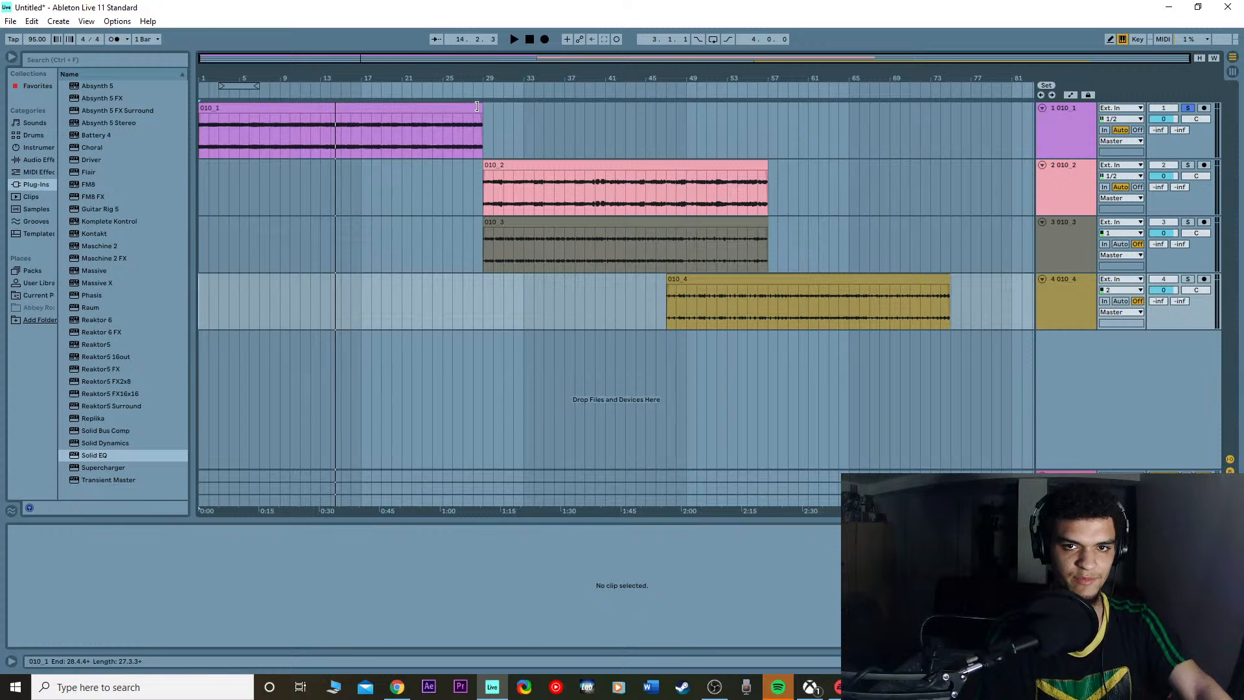
Step: Shorten the 010_1 clip to eight bars, ending at bar 9, while playing it from the start
left_click_drag(477, 106, 250, 106)
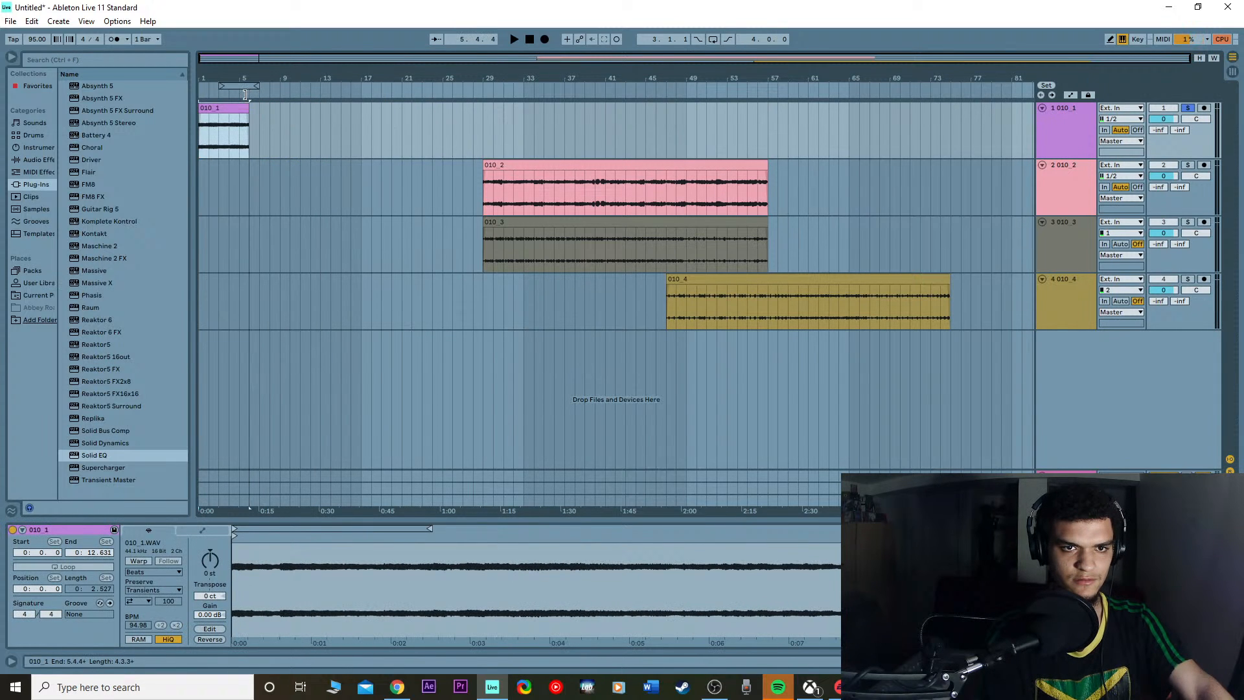
left_click(412, 164)
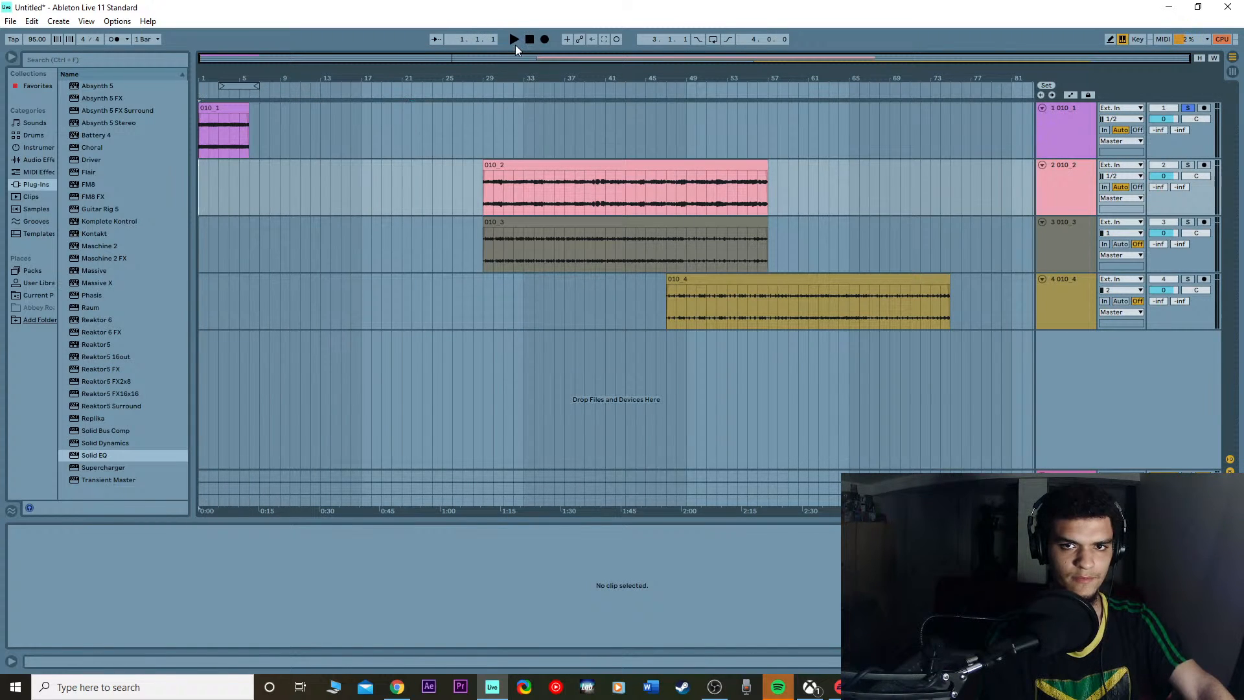
left_click(514, 40)
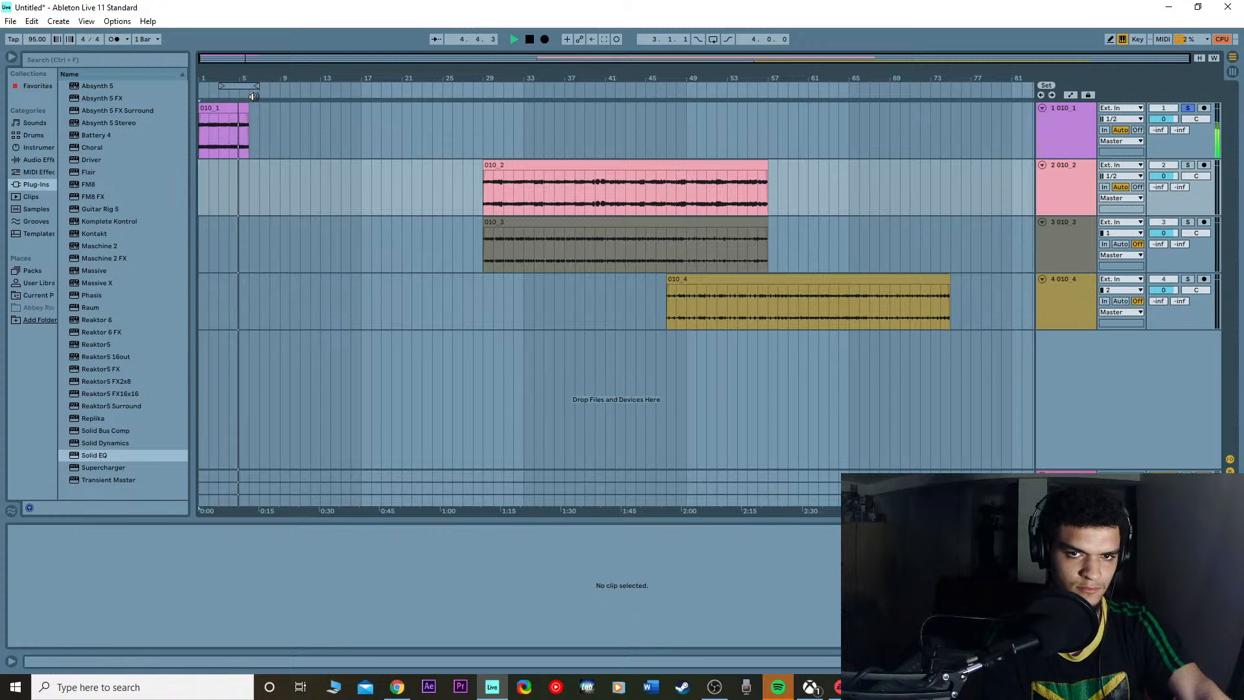
left_click_drag(246, 109, 270, 110)
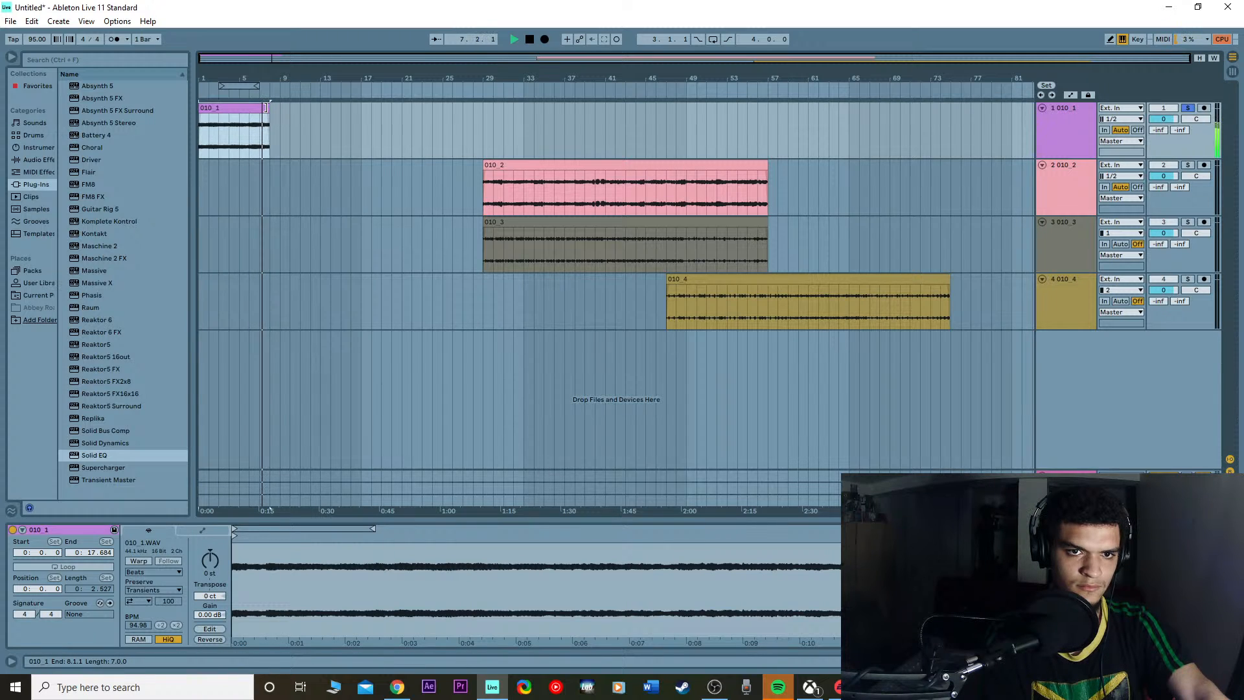
left_click_drag(265, 108, 274, 108)
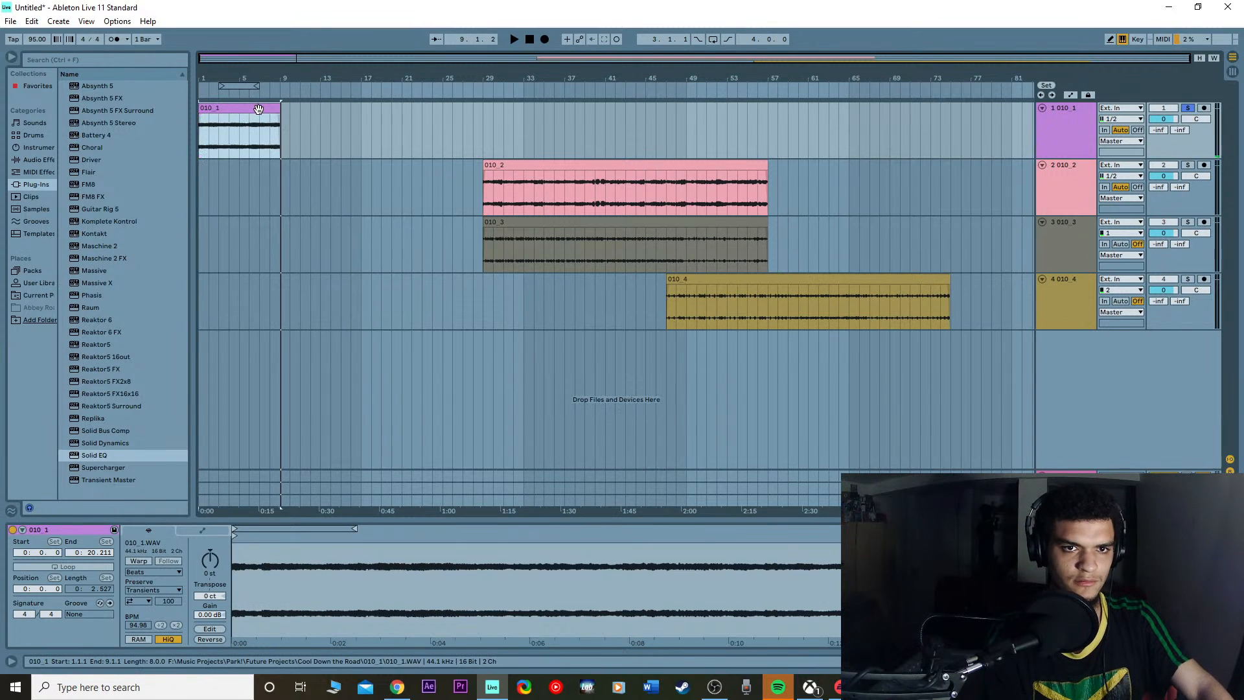
Step: Duplicate the shortened 010_1 clip at bar 9 with the copy extended to bar 37, and move 010_2 to start at bar 9
key("ctrl+d")
left_click_drag(355, 107, 564, 108)
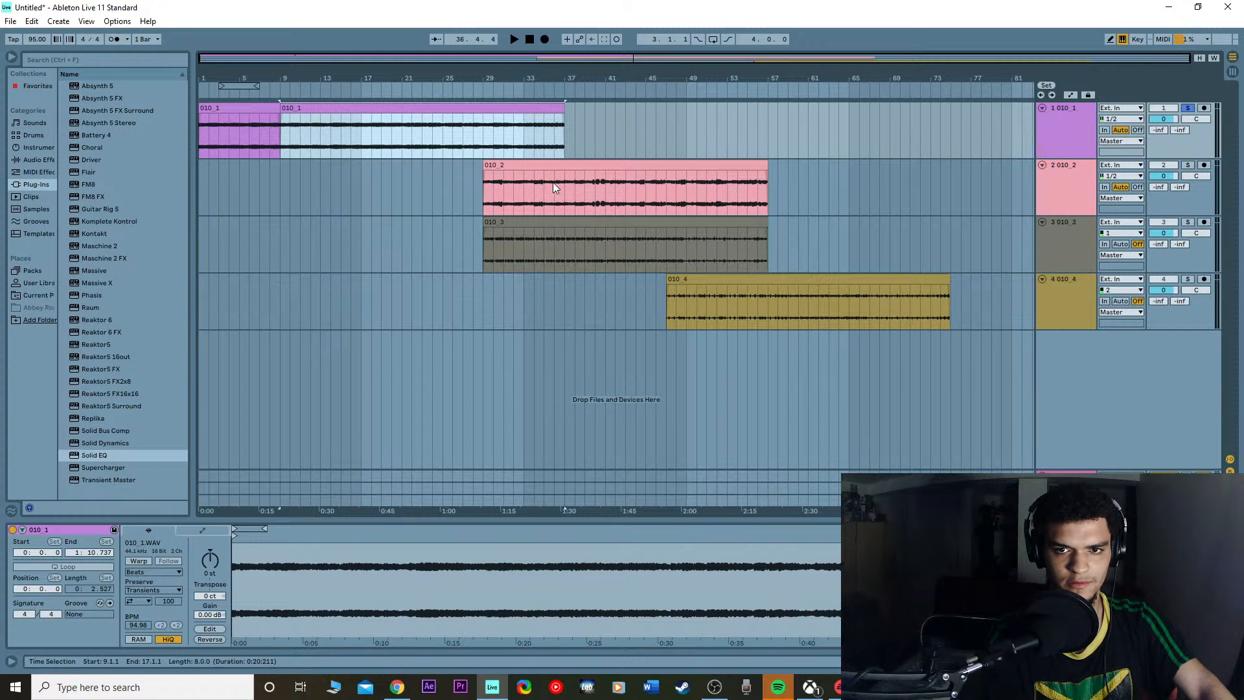
key("Down")
left_click_drag(351, 175, 350, 170)
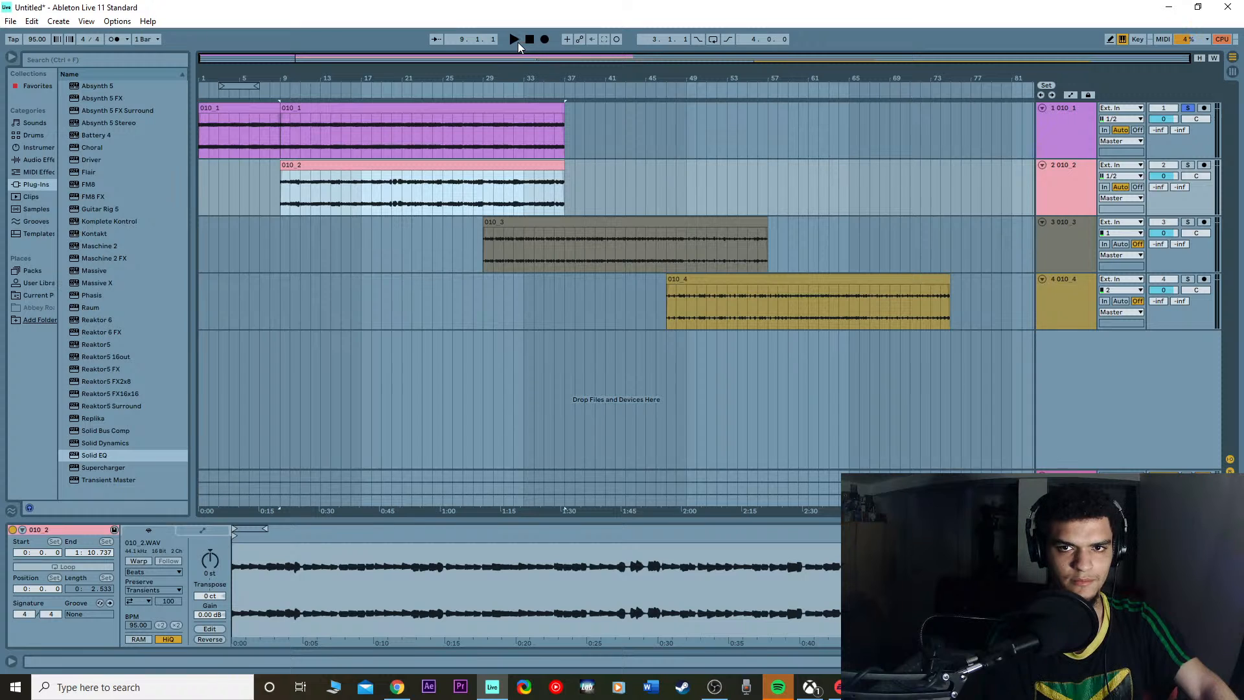
Step: Play the arrangement from the start, turn off solo on the 010_1 track and replay from about bar 8
left_click(527, 41)
left_click(513, 41)
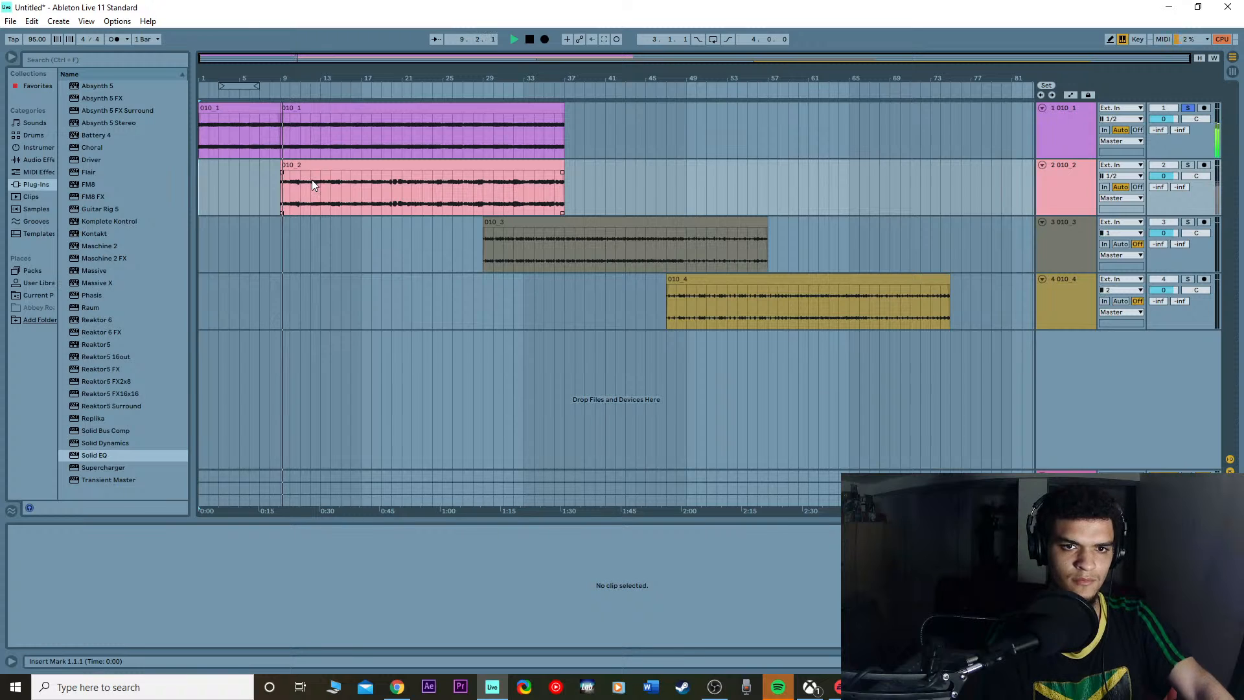
left_click(1188, 108)
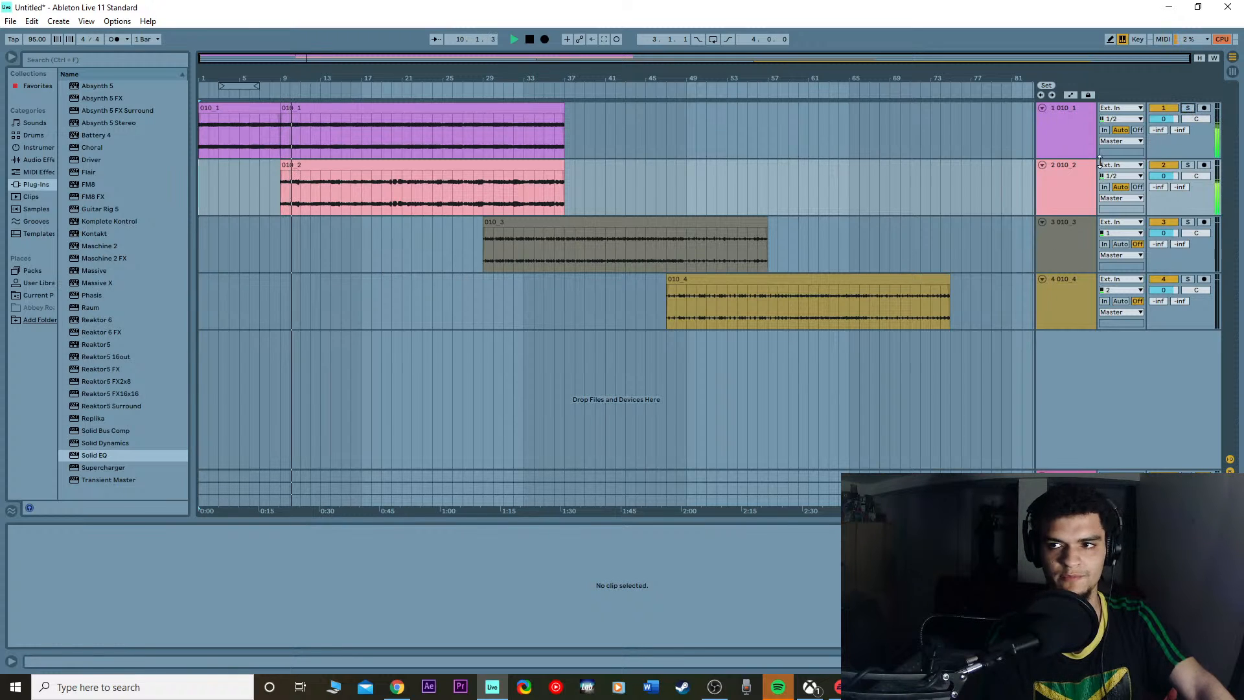
left_click(421, 302)
left_click(271, 95)
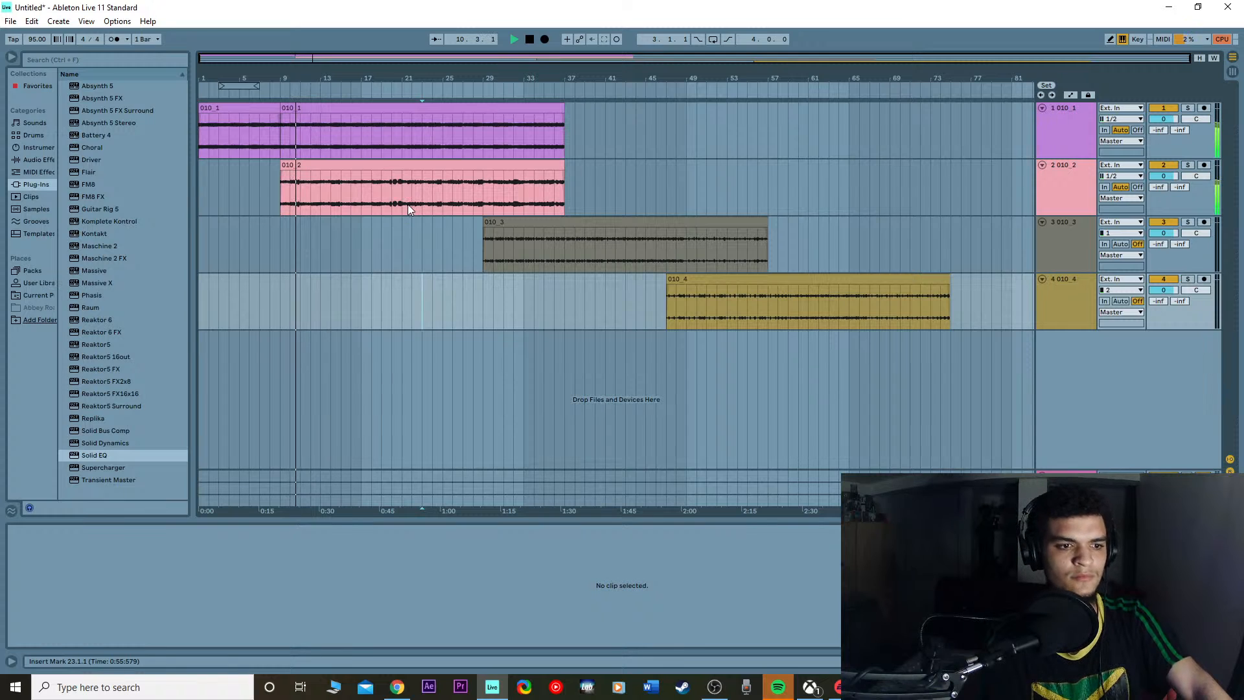
Step: Raise the 010_2 track's volume to 2.2 dB during playback and stop playback
left_click(407, 164)
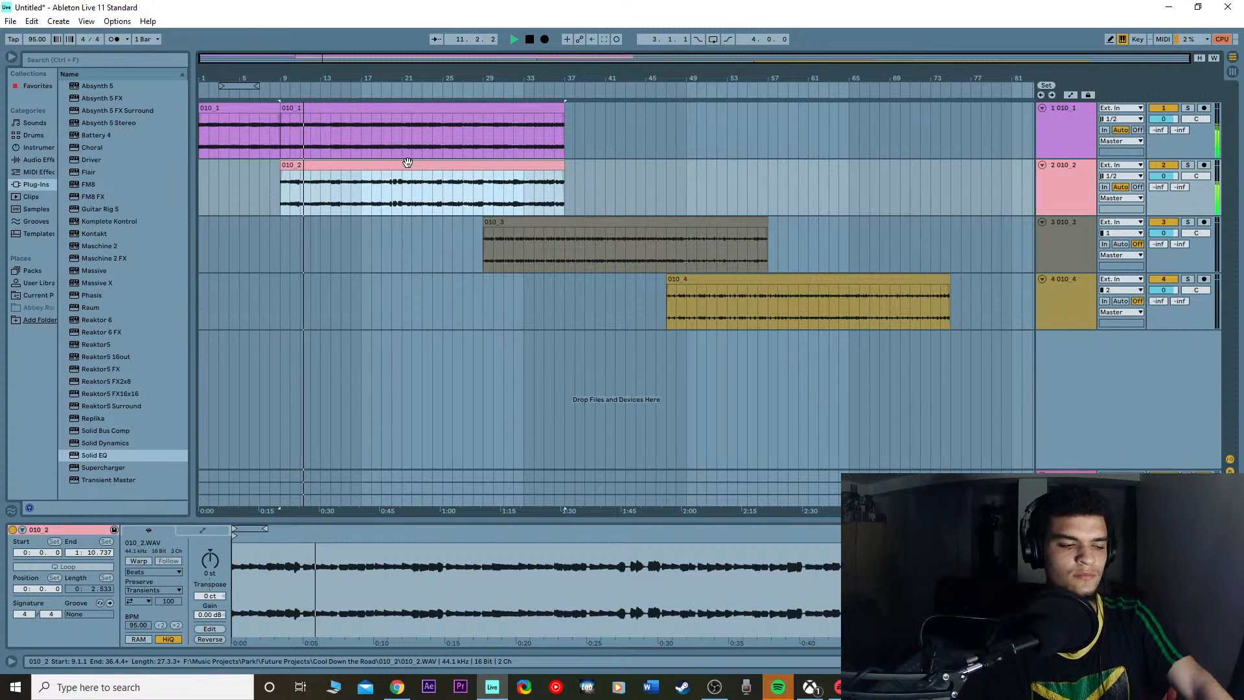
left_click_drag(1166, 179, 1164, 230)
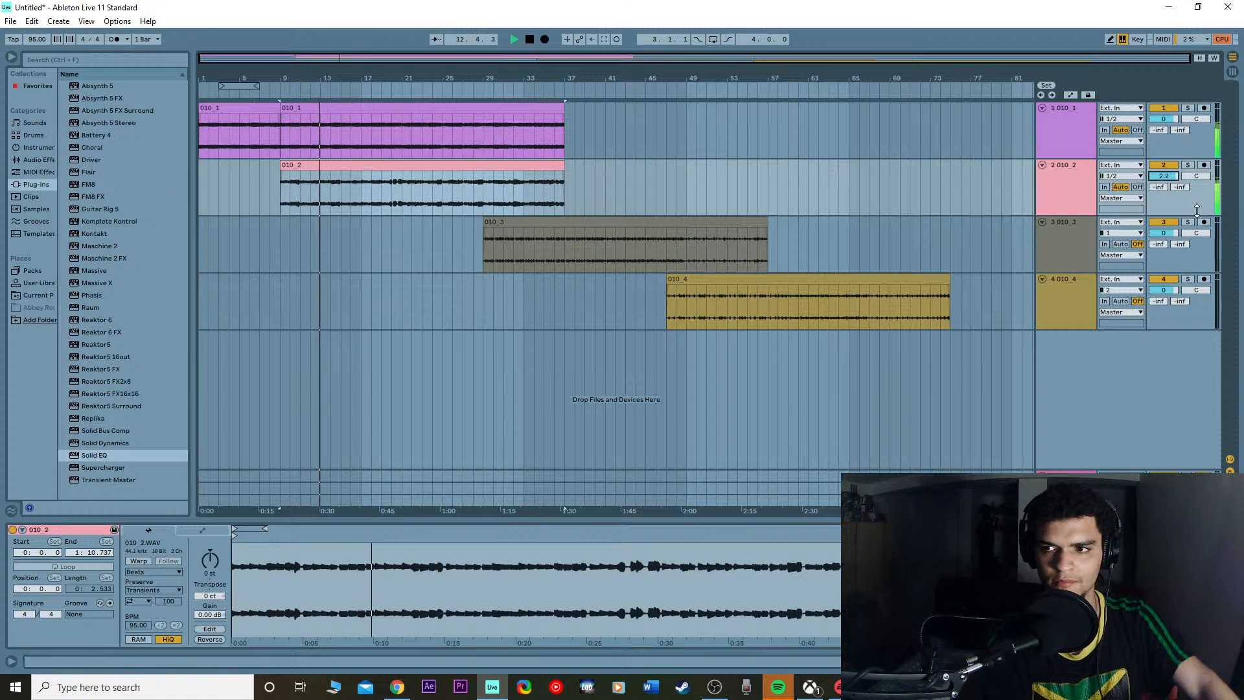
left_click(421, 155)
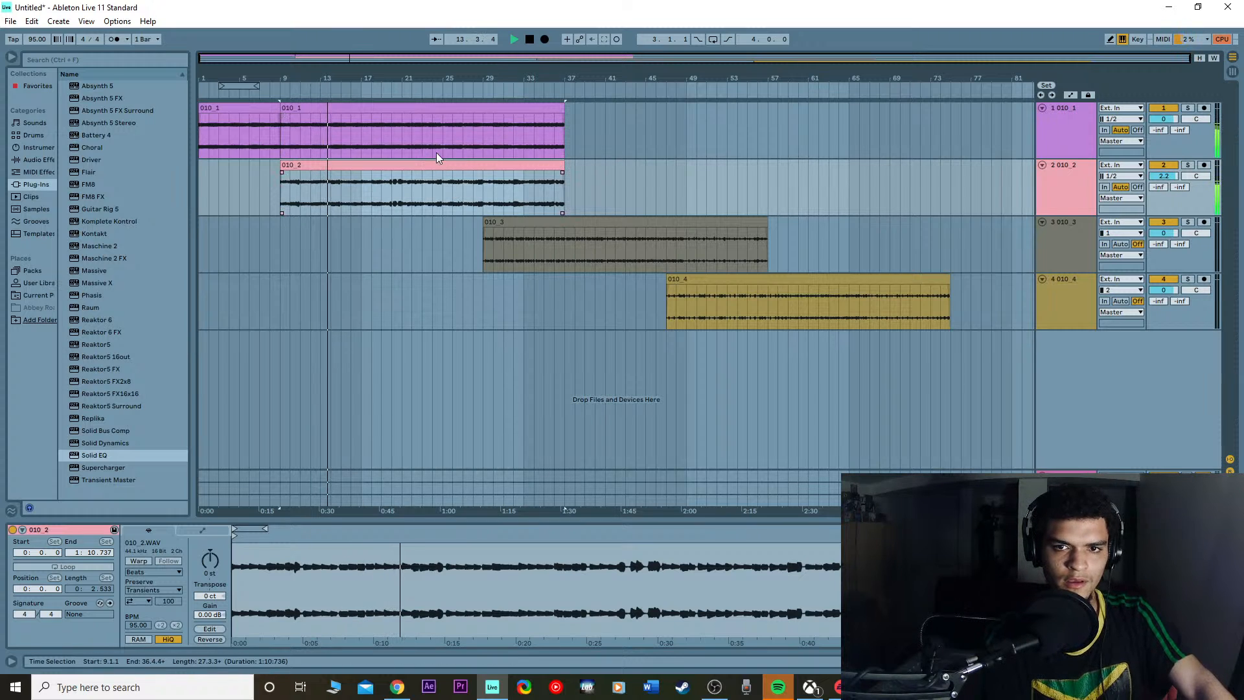
left_click(431, 166)
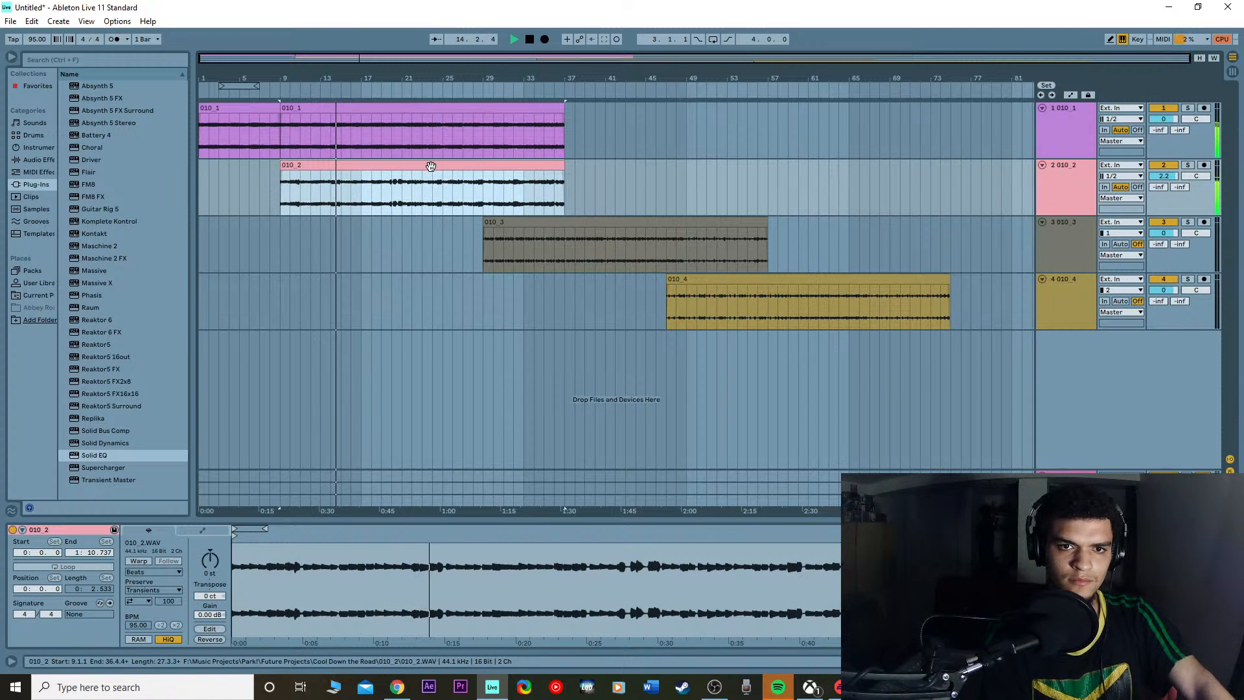
key("Up")
left_click(541, 111)
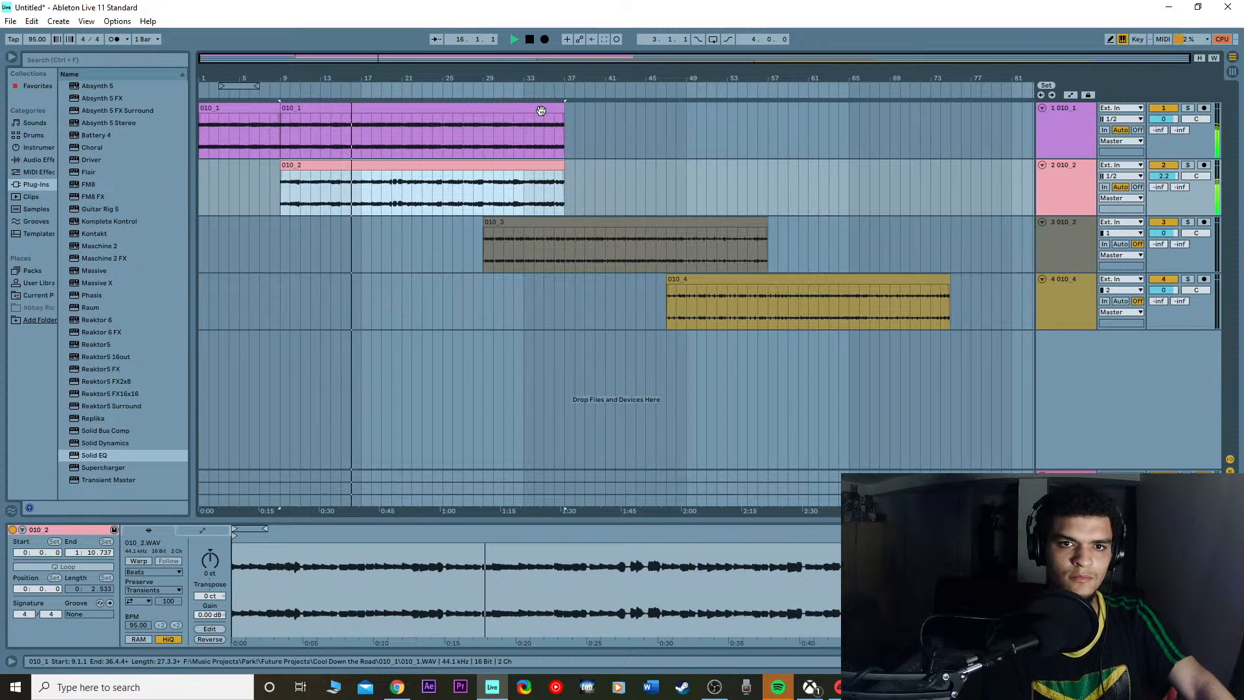
left_click(397, 158)
key("space")
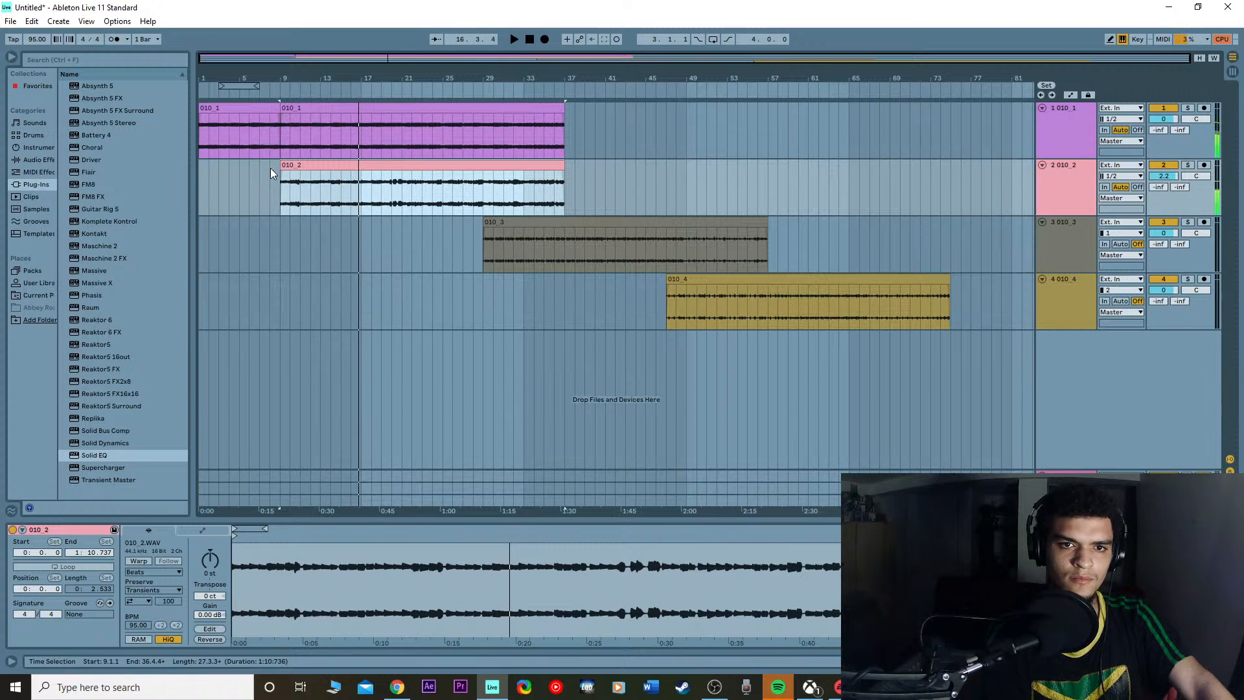
Step: Trim the start of the 010_2 clip to bar 17 and play the arrangement across its entrance
left_click(287, 167)
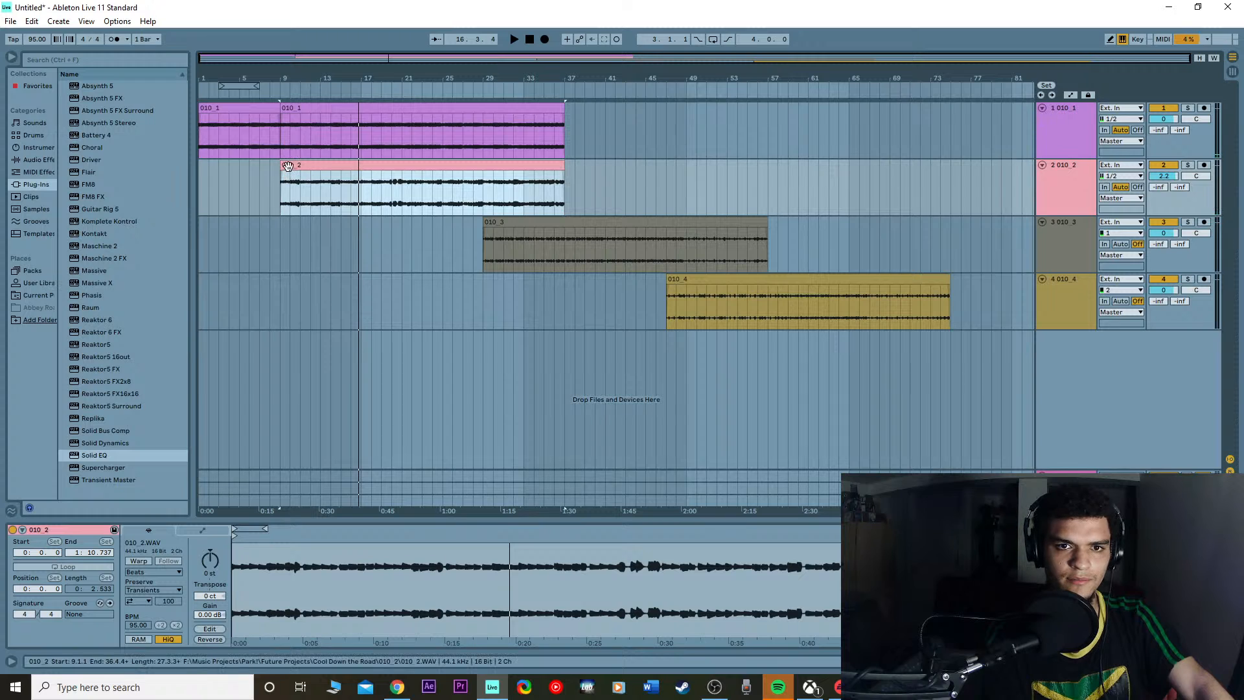
left_click(285, 167)
left_click_drag(286, 168, 361, 165)
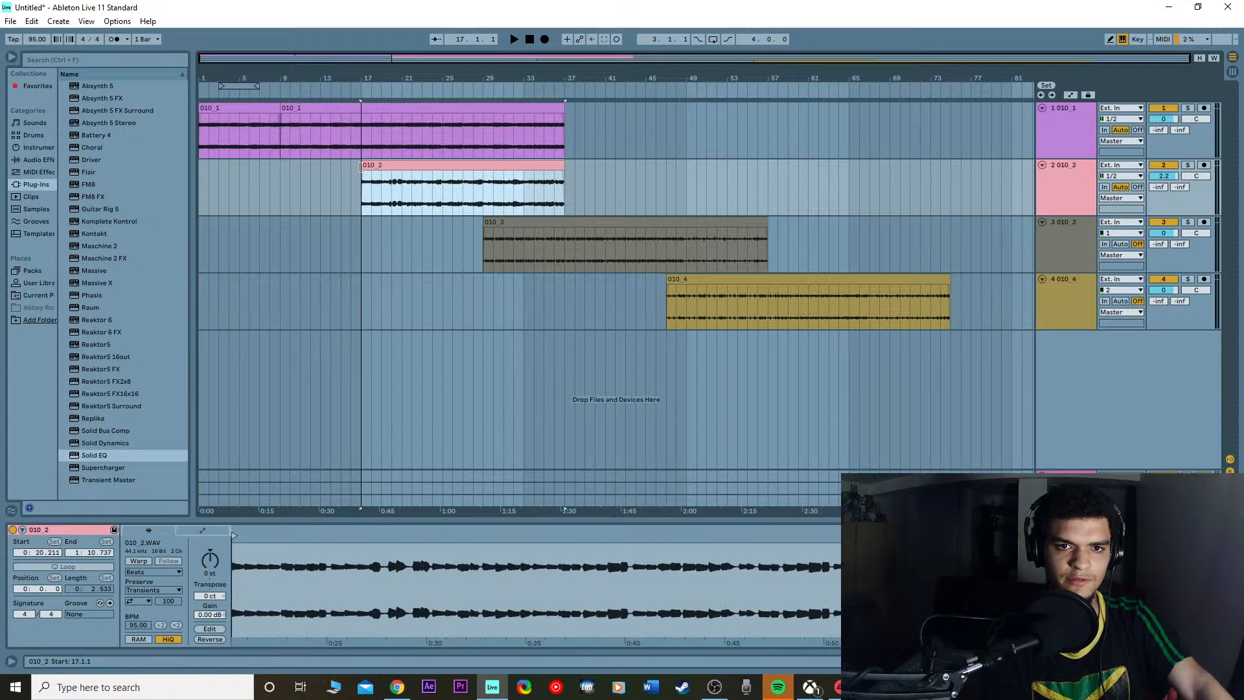
left_click(357, 99)
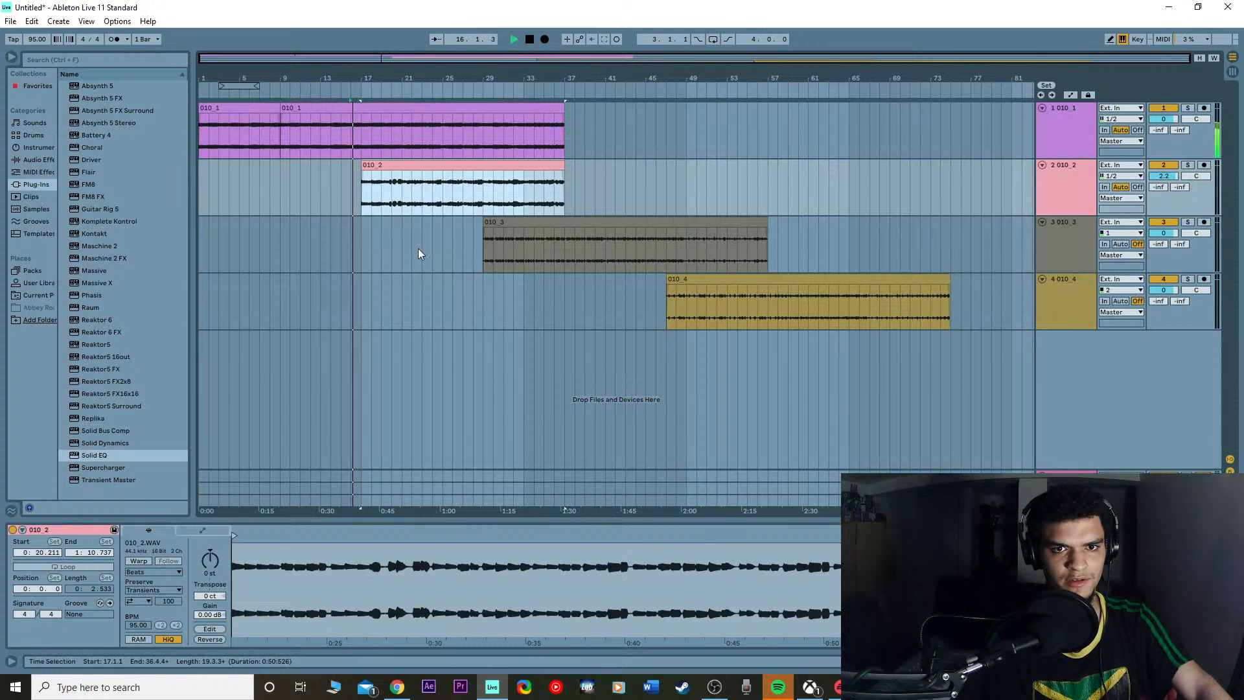
left_click(381, 97)
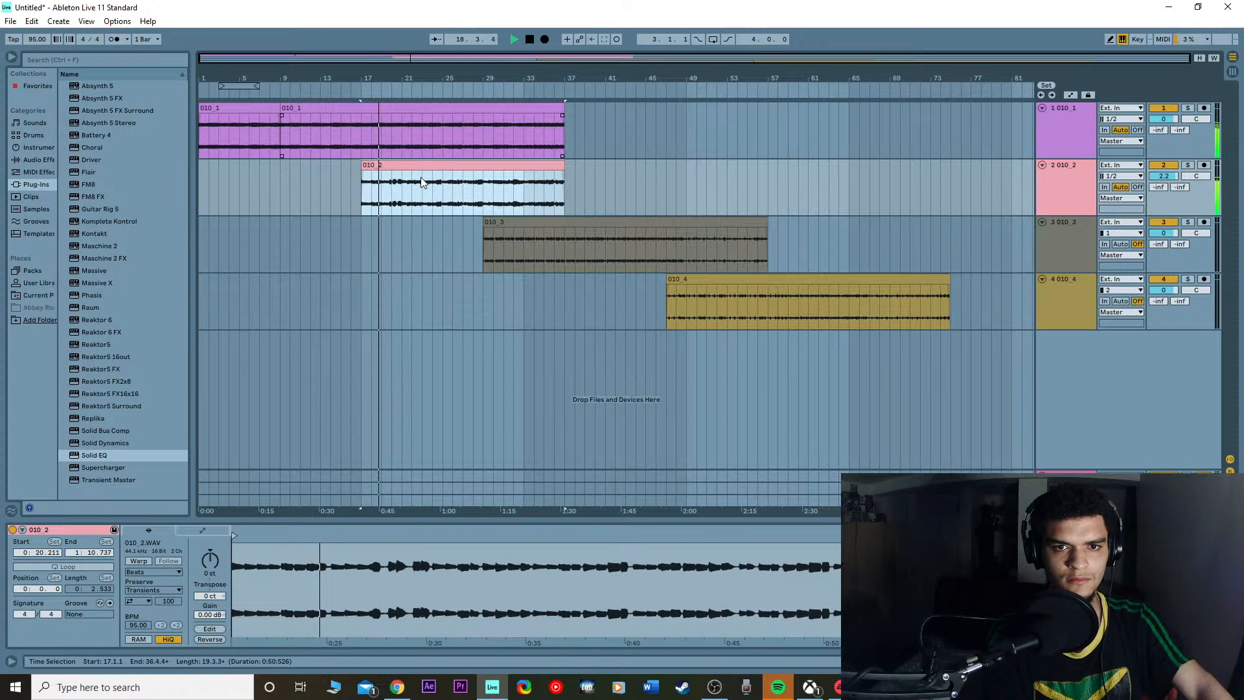
Step: Move the 010_2 clip to start at bar 11 and play the arrangement from about bar 9
left_click(421, 204)
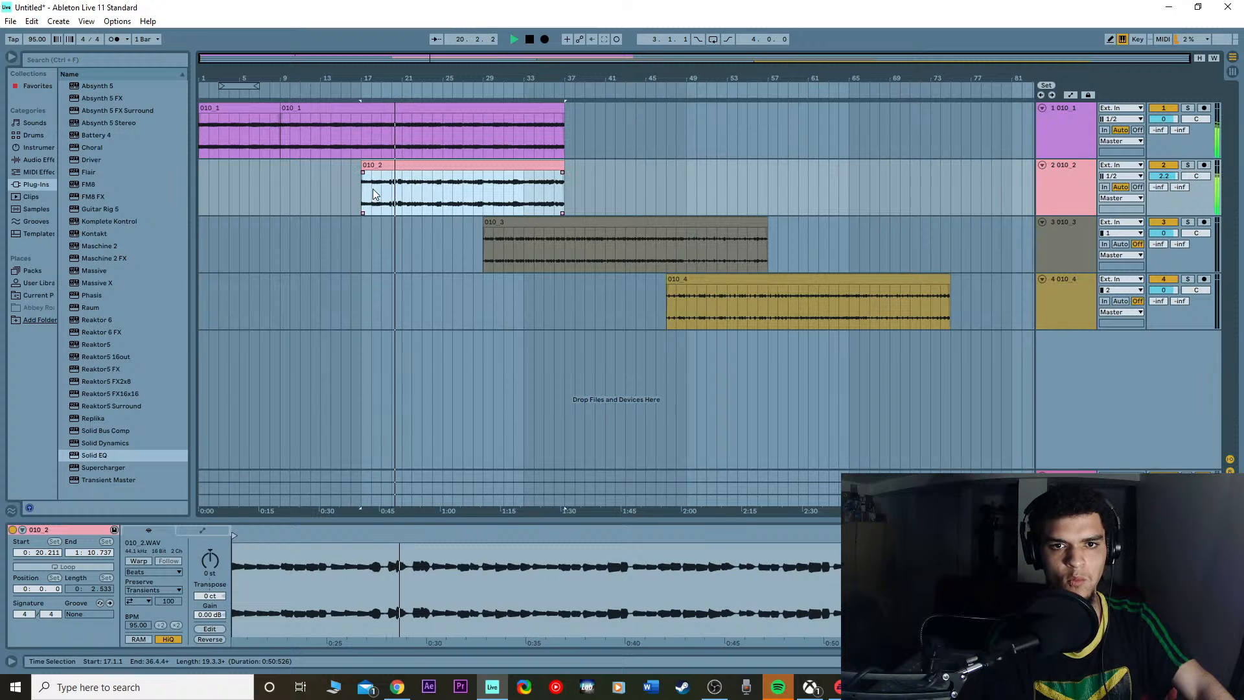
key("space")
left_click(391, 167)
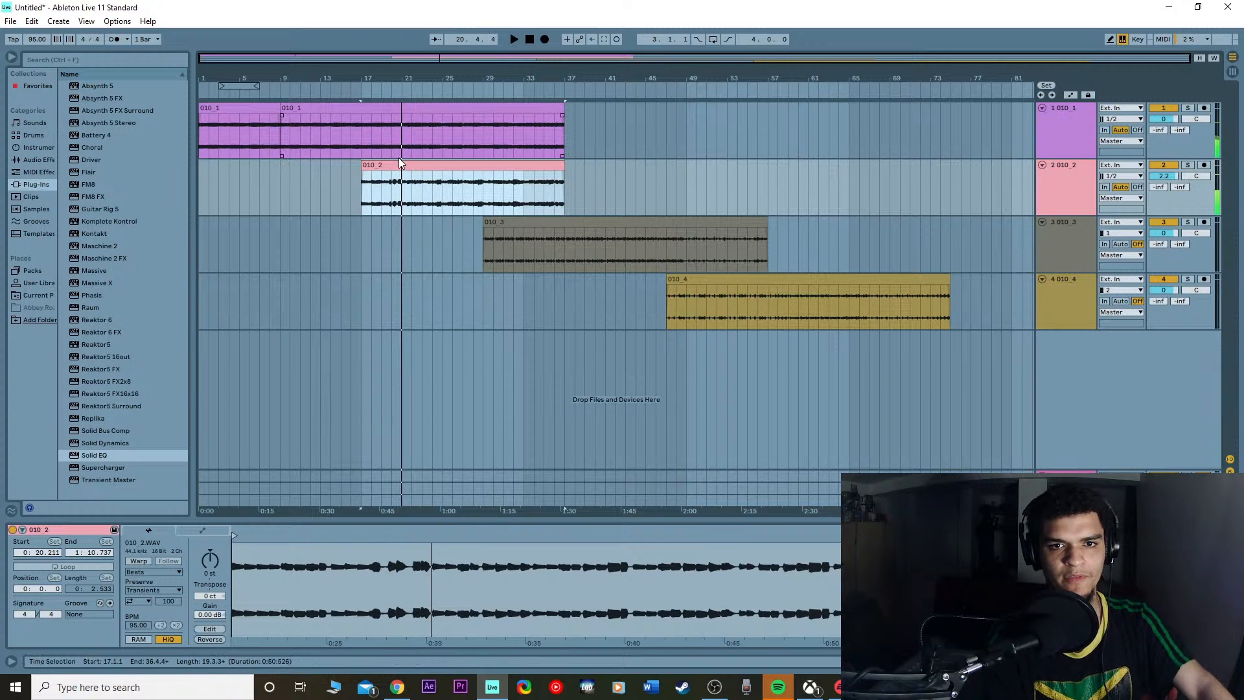
left_click_drag(391, 172, 332, 170)
left_click(278, 89)
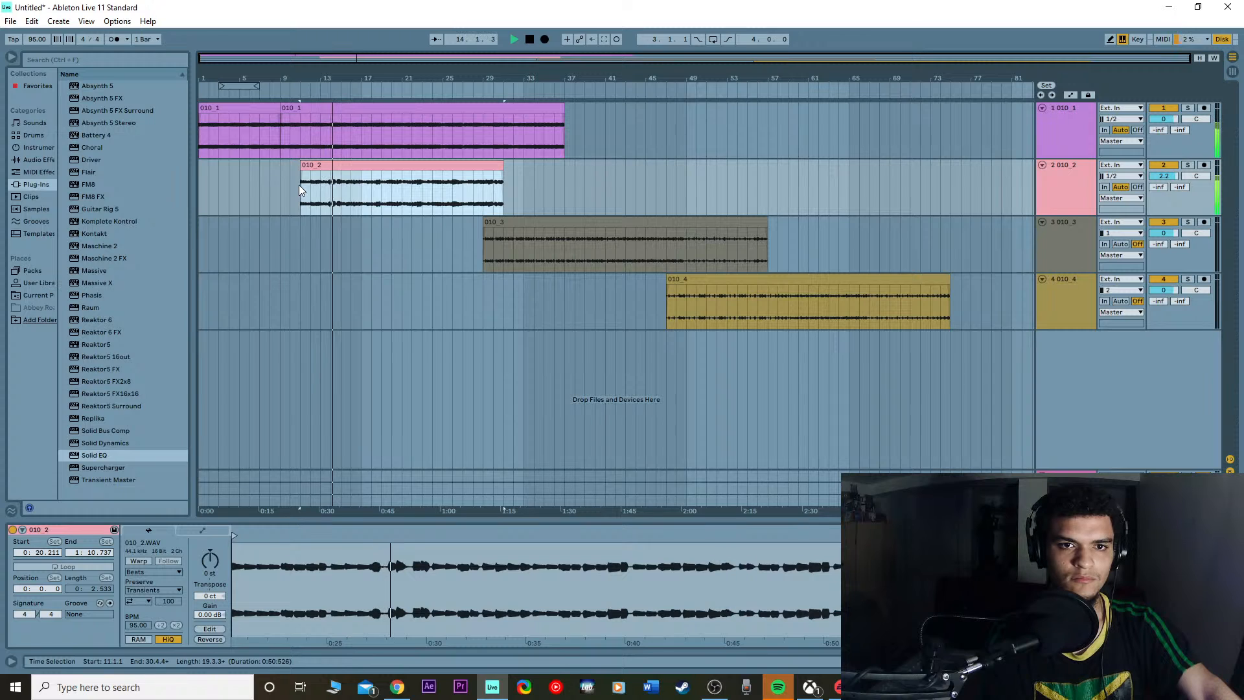
Step: Move the 010_2 clip to bar 13 and extend its start back to bar 9, playing the result
key("space")
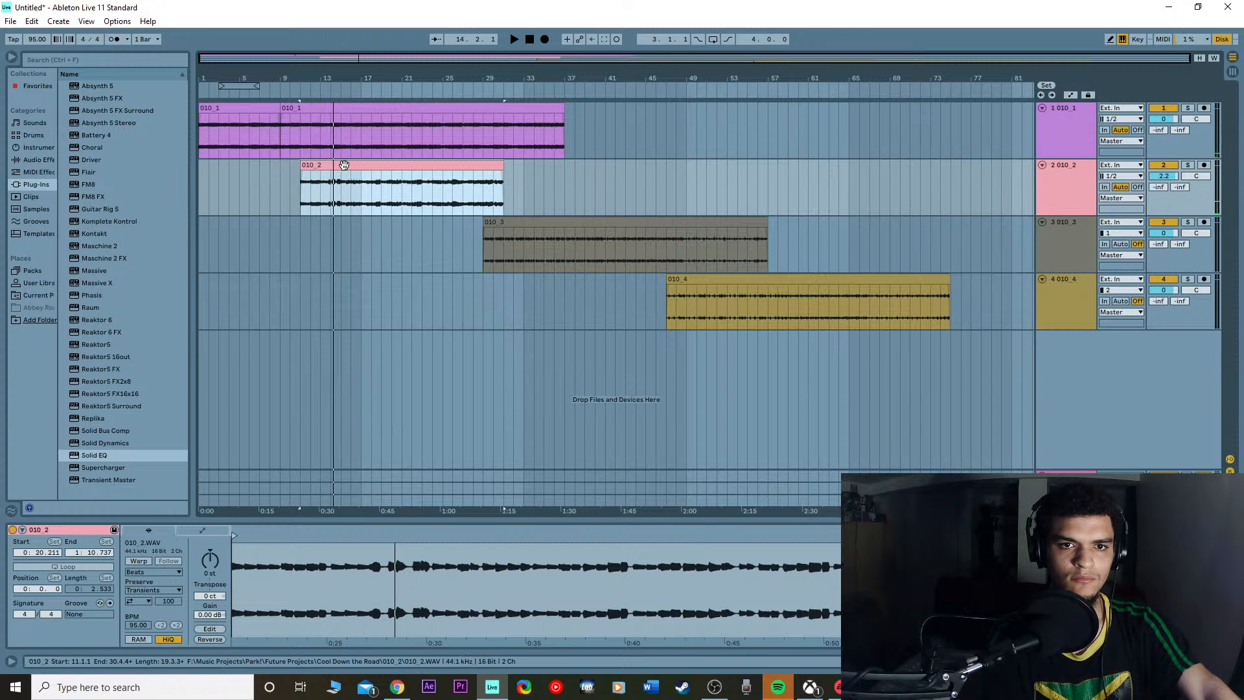
left_click(334, 82)
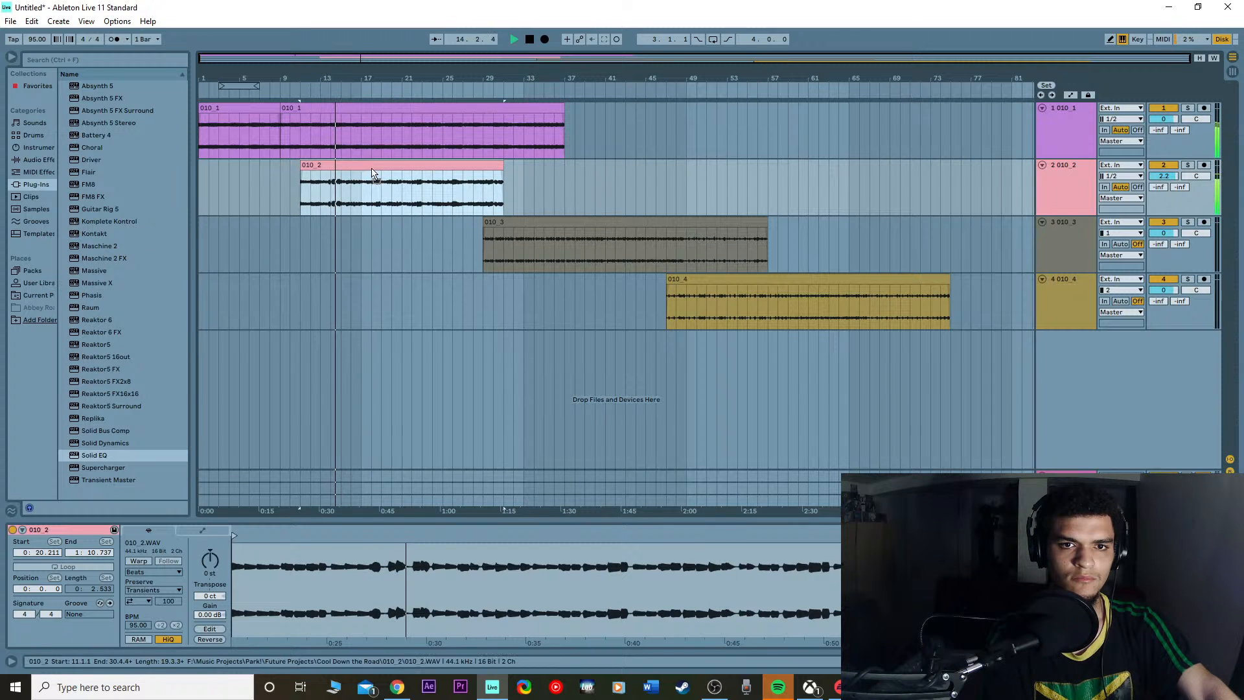
left_click_drag(358, 165, 280, 165)
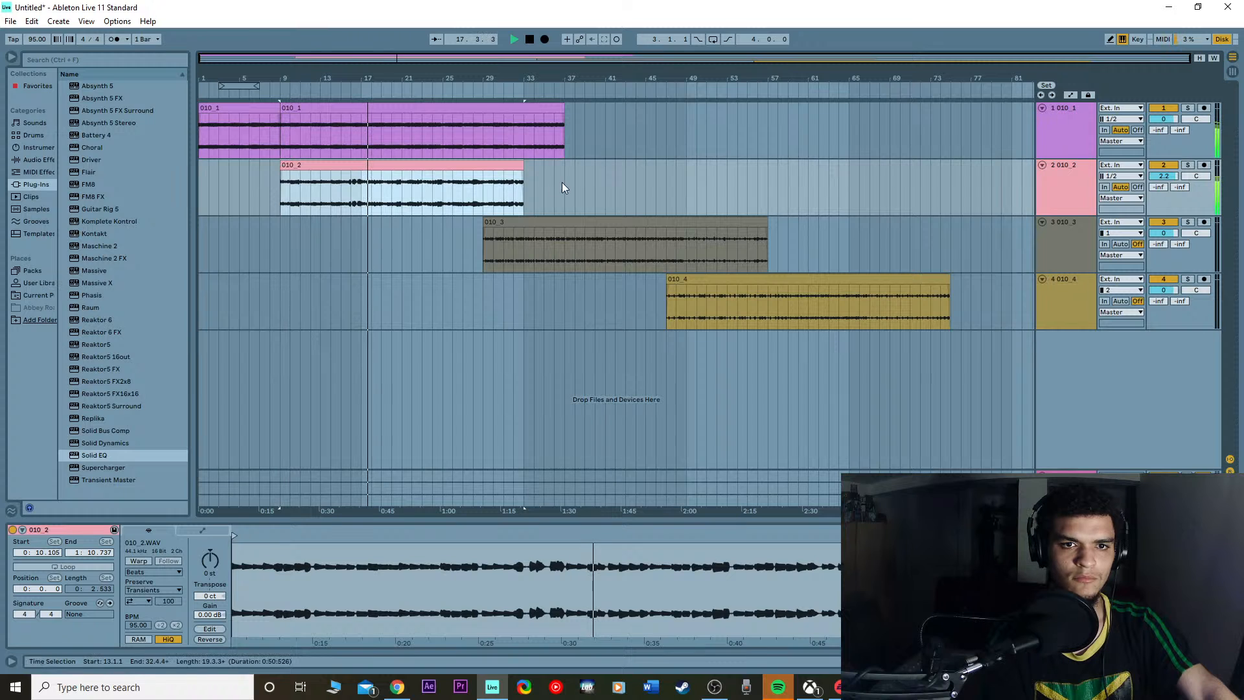
Step: Stop playback and trim the ends of the 010_2 clip and the second 010_1 clip to bar 16
key("space")
left_click_drag(521, 162, 350, 164)
left_click(391, 193)
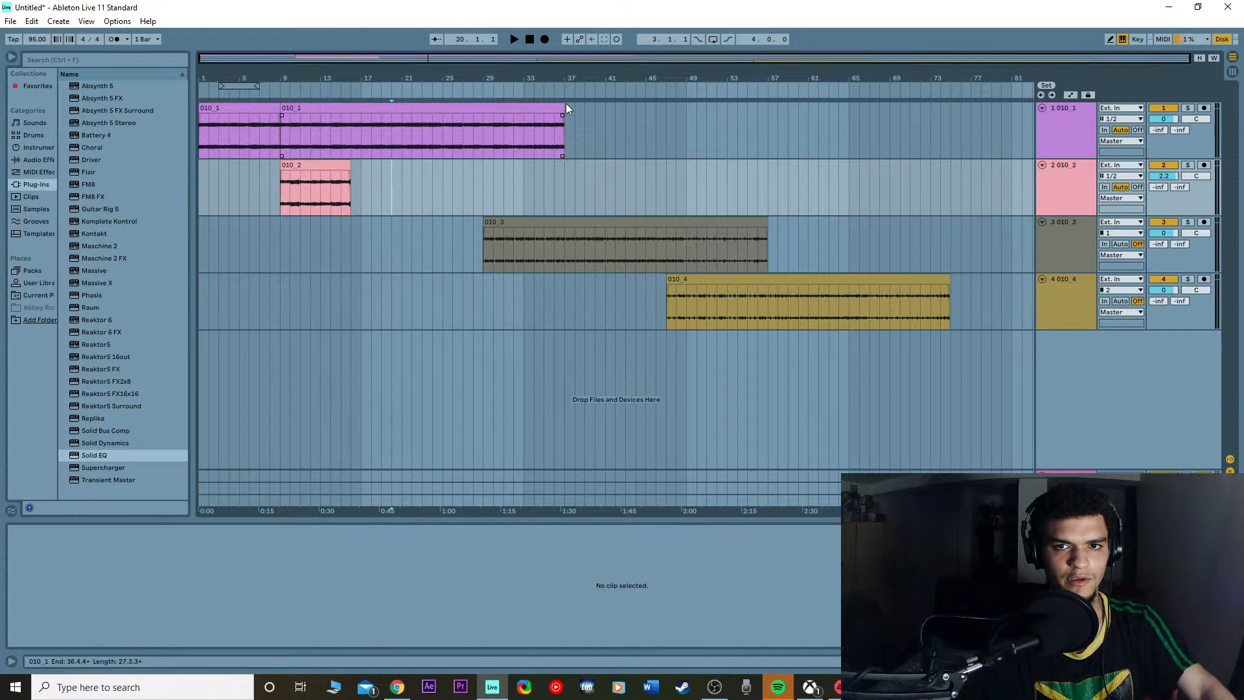
left_click_drag(561, 105, 351, 126)
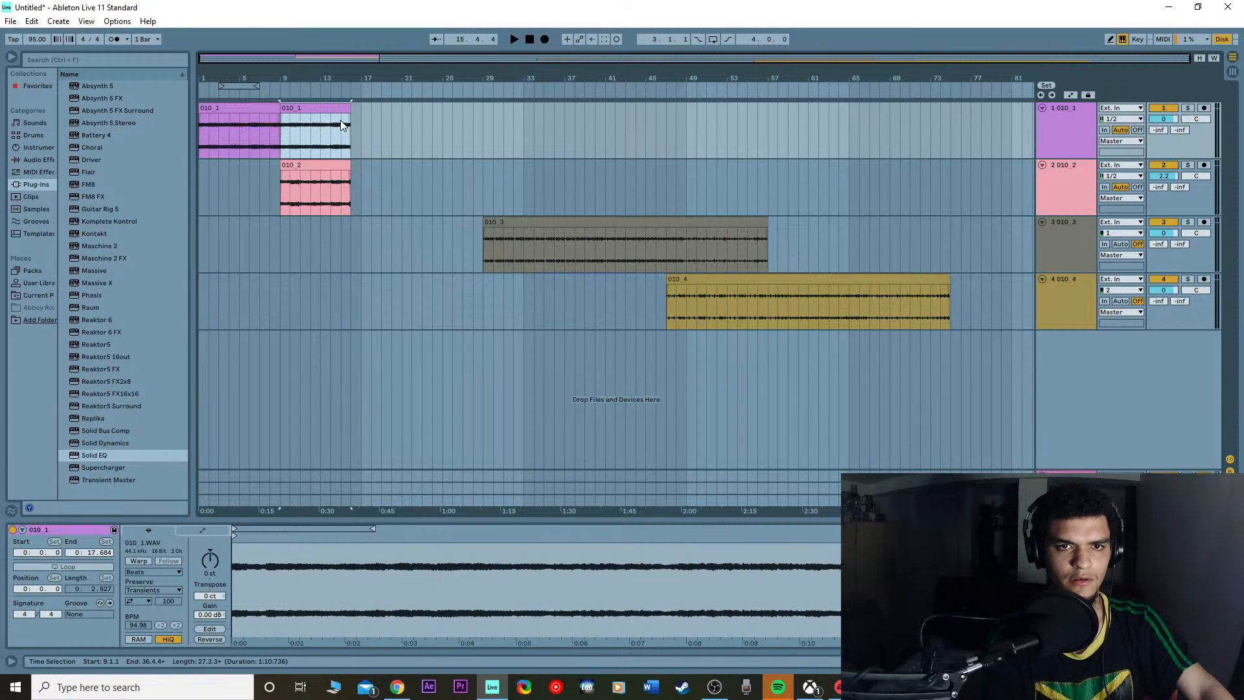
key("ctrl+d")
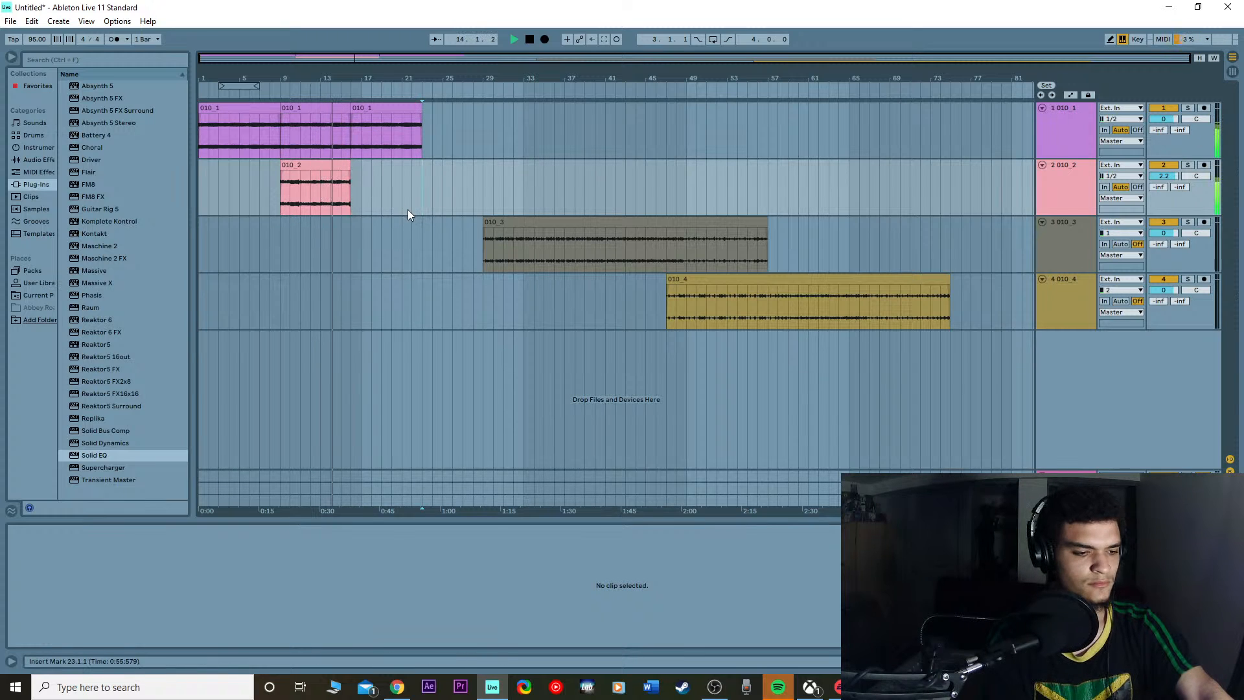
key("plus")
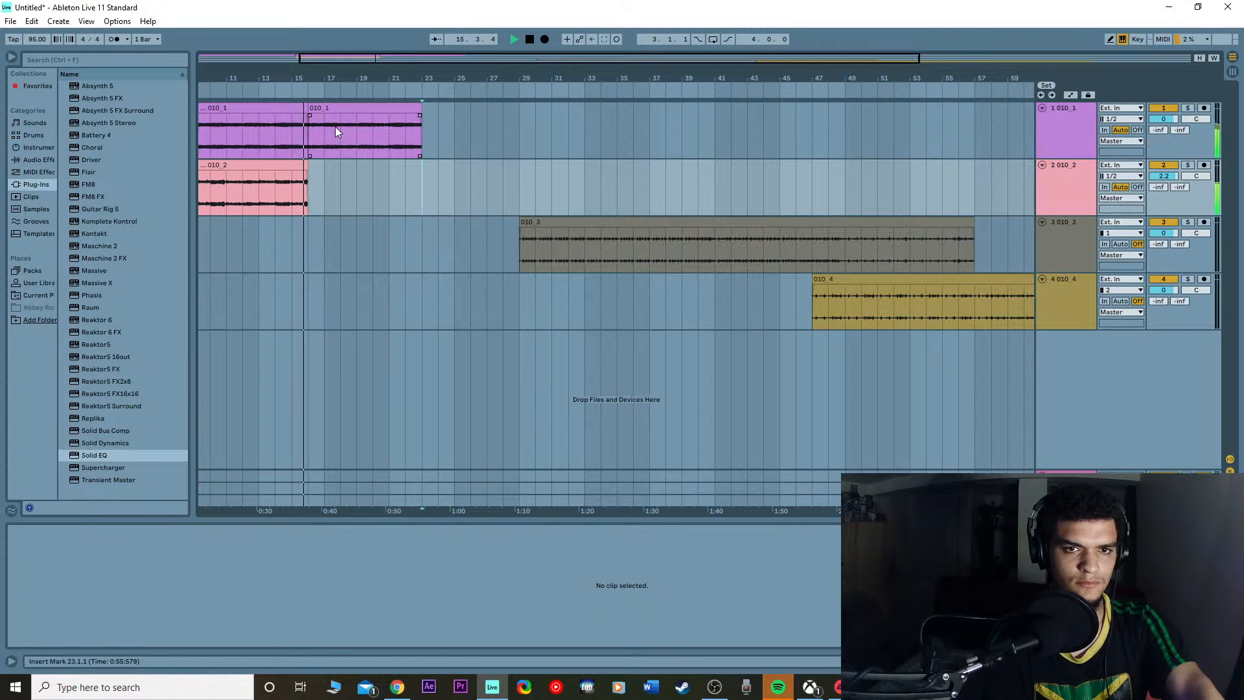
left_click_drag(335, 126, 371, 119)
key("ctrl+z")
key("Delete")
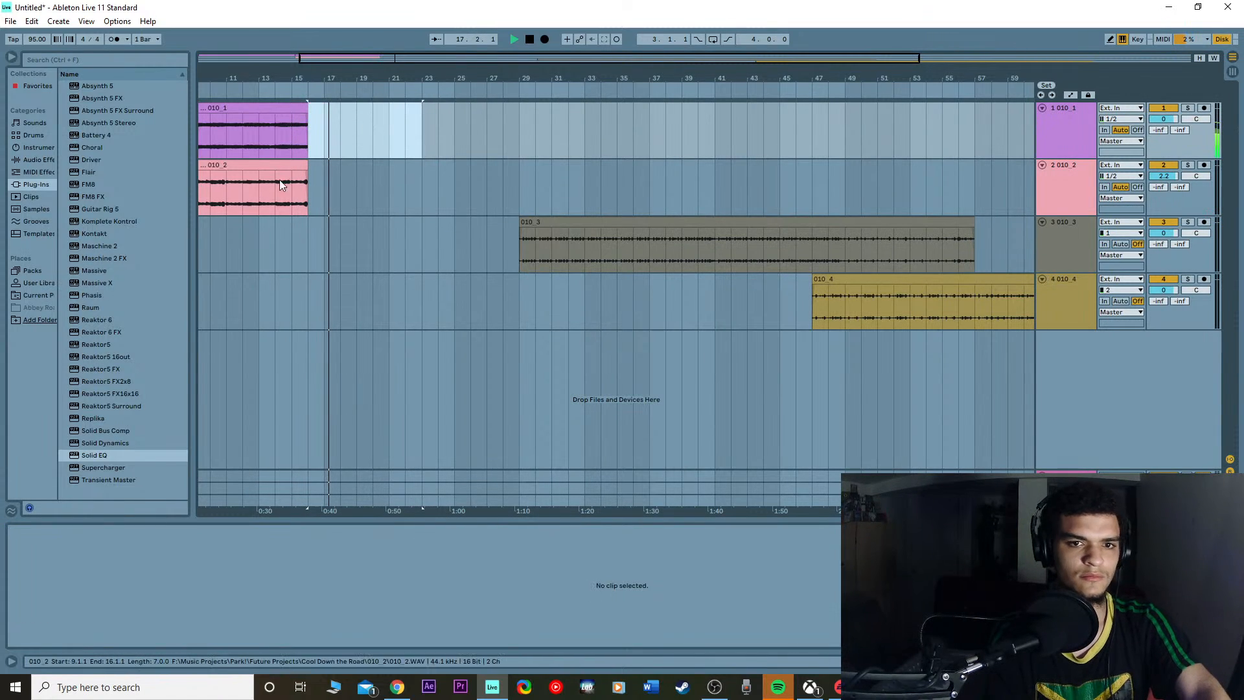
Step: Extend the ends of the 010_2 clip and the second 010_1 clip to bar 18 and play that passage
key("space")
left_click_drag(308, 167, 345, 166)
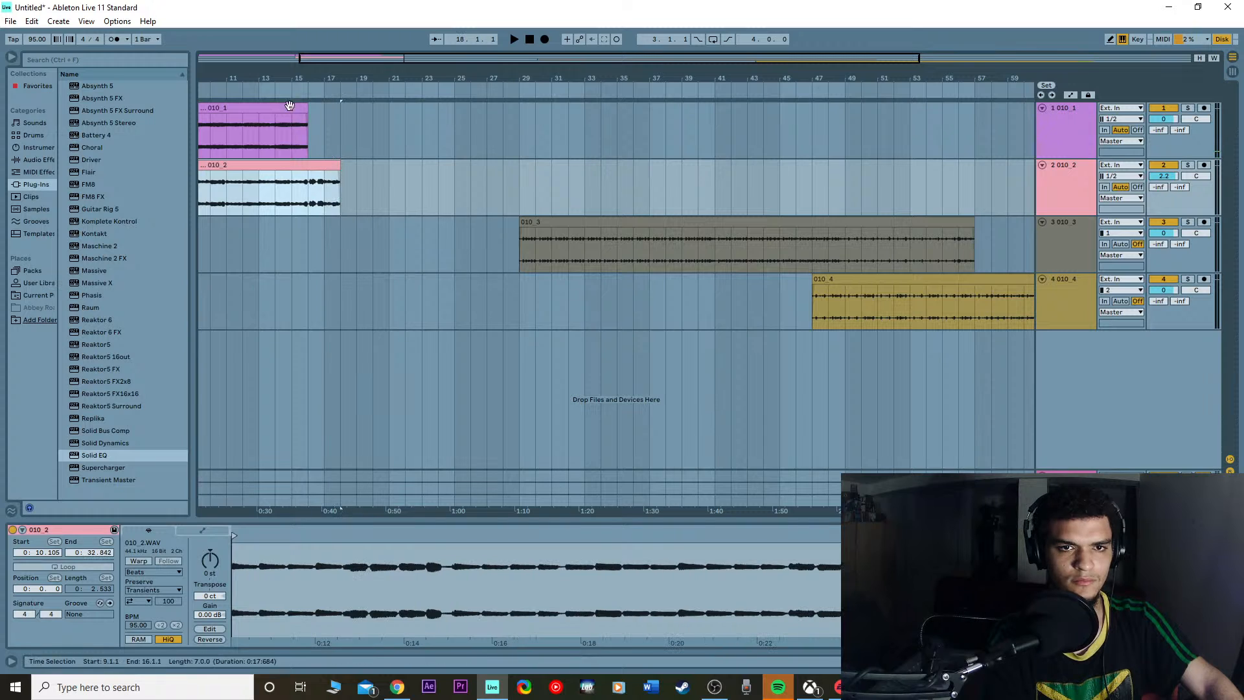
left_click_drag(309, 108, 335, 106)
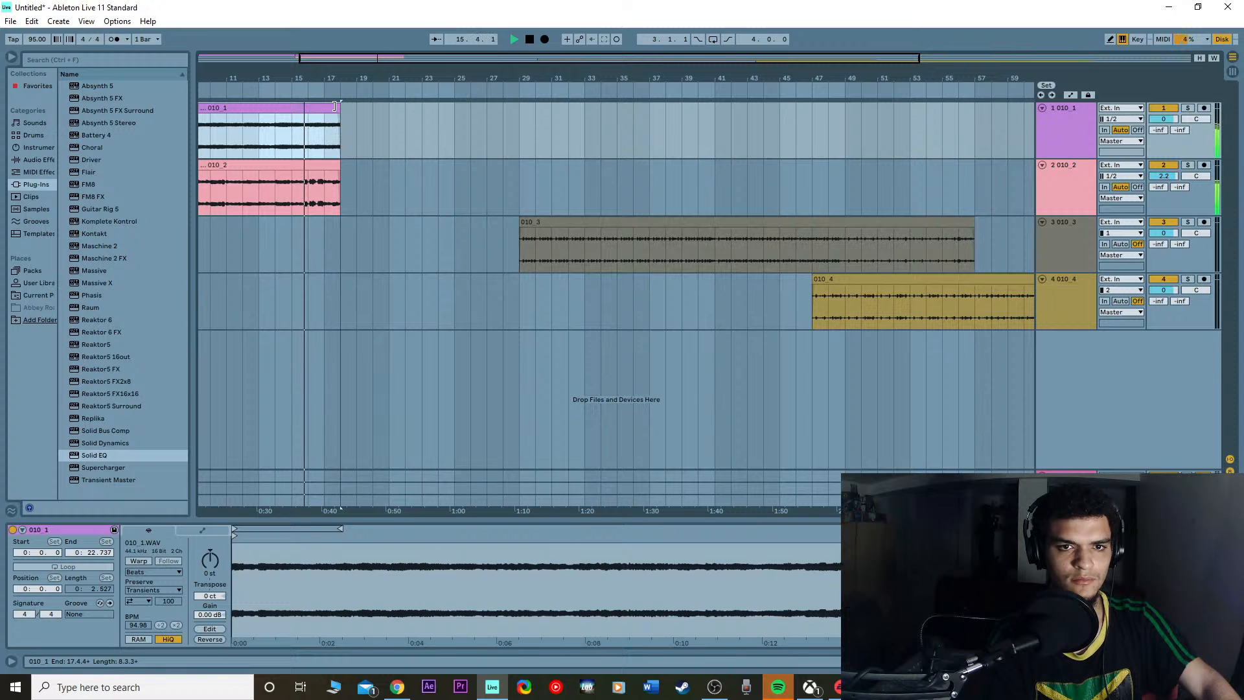
key("space")
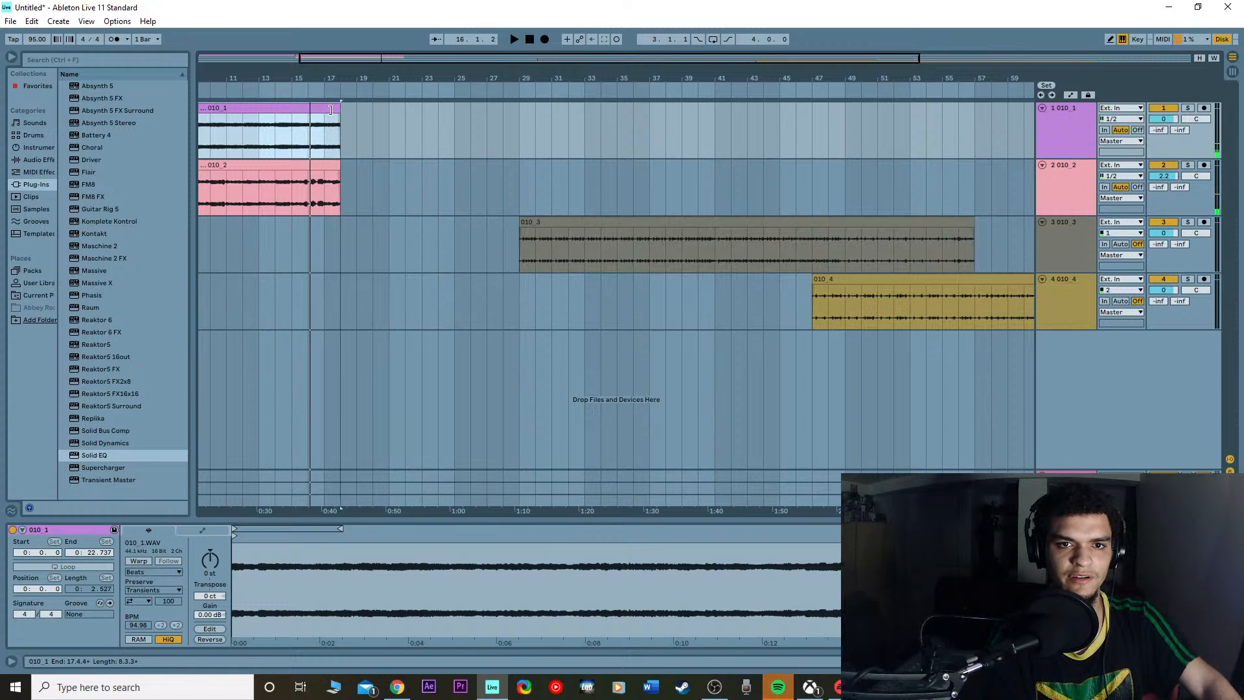
Step: Trim the second 010_1 clip back to bar 16, audition the transition, and trim the end of the 010_2 clip to bar 17
left_click_drag(330, 110, 309, 110)
key("space")
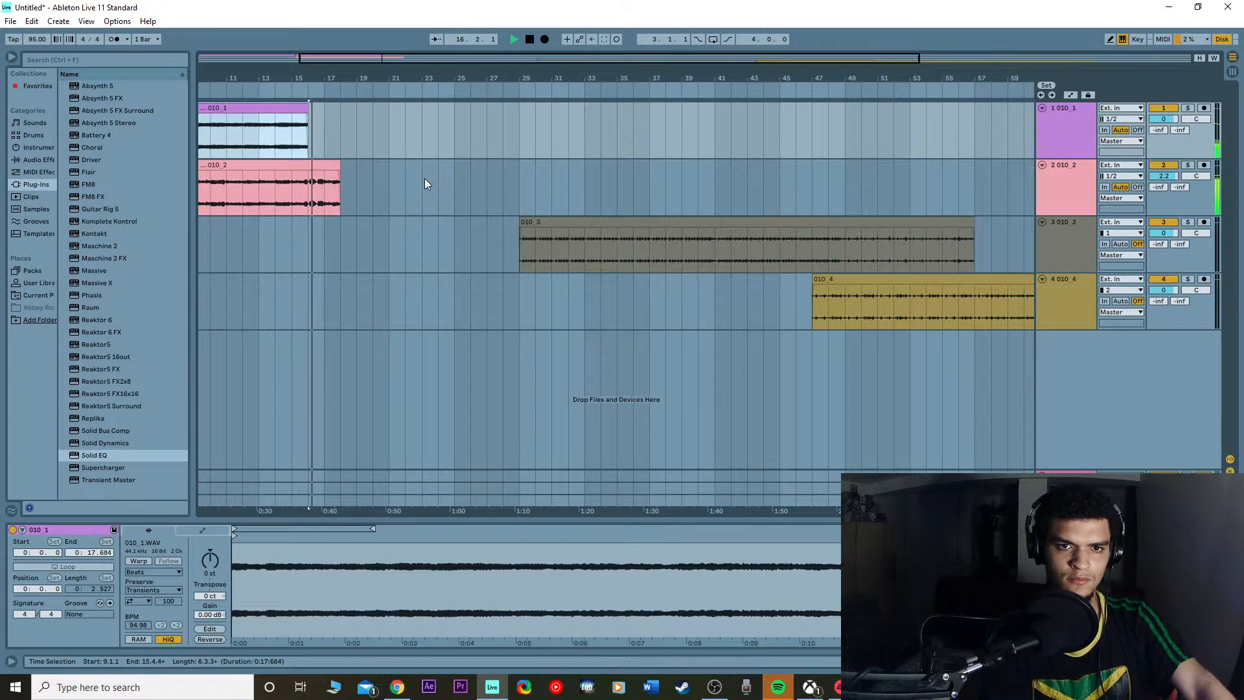
key("space")
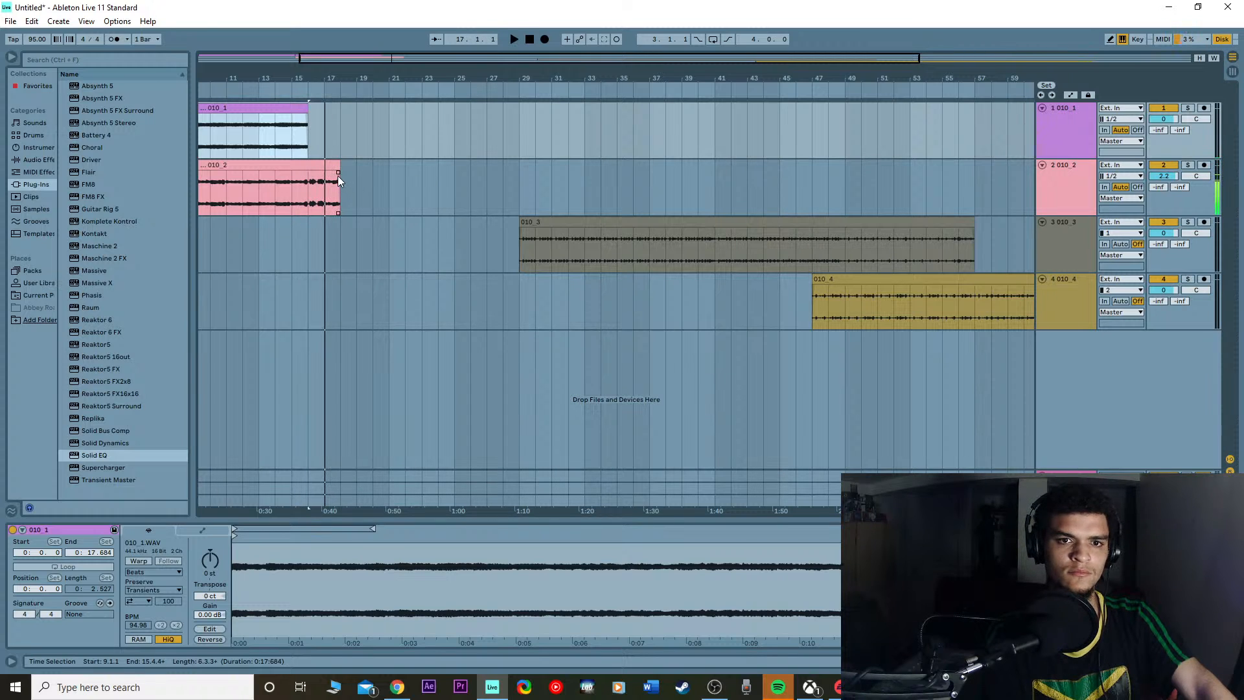
left_click_drag(333, 164, 326, 163)
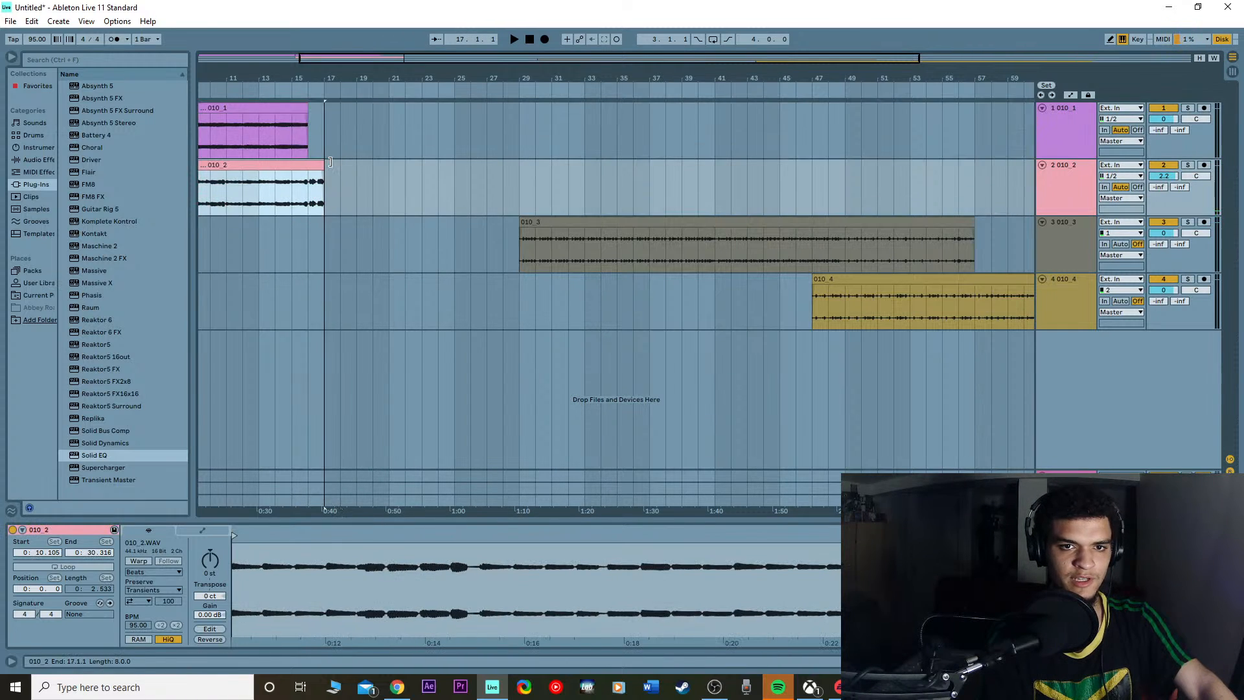
Step: Duplicate the 010_2 clip, extend the copy to the full recording length and place it from bar 17 to bar 45
left_click(360, 222)
key("minus")
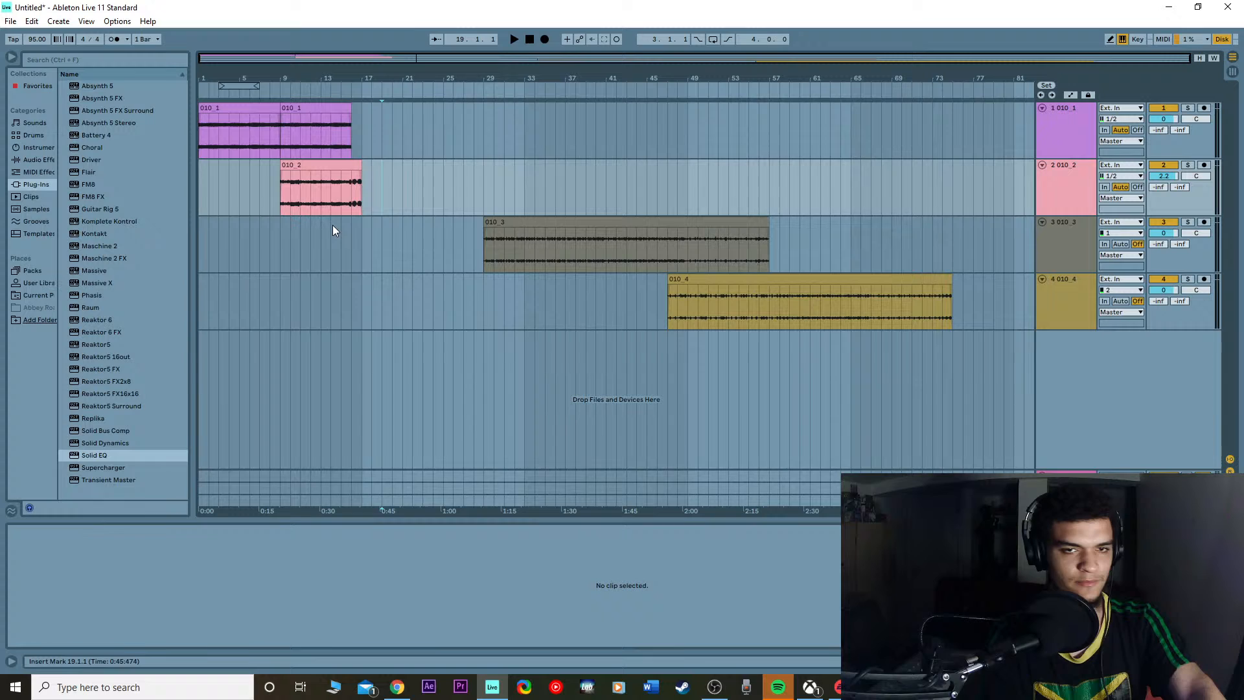
left_click(339, 174)
key("ctrl+d")
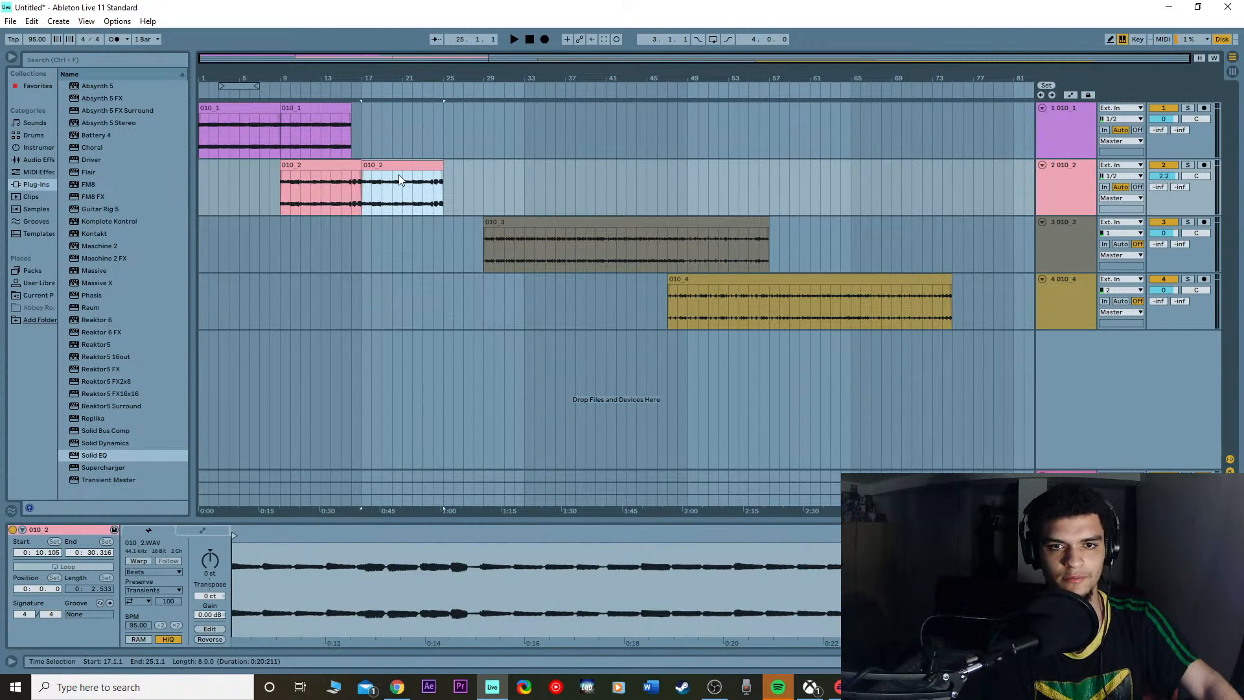
left_click_drag(400, 180, 616, 170)
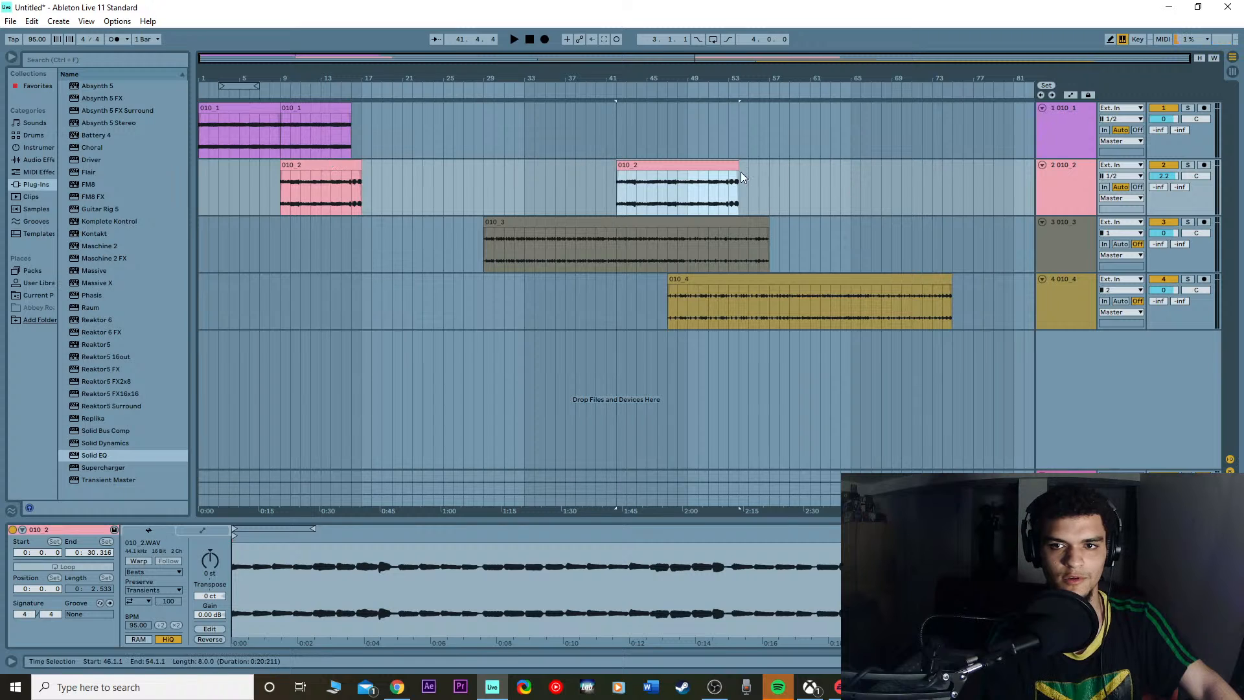
left_click_drag(725, 182, 889, 161)
left_click(832, 188)
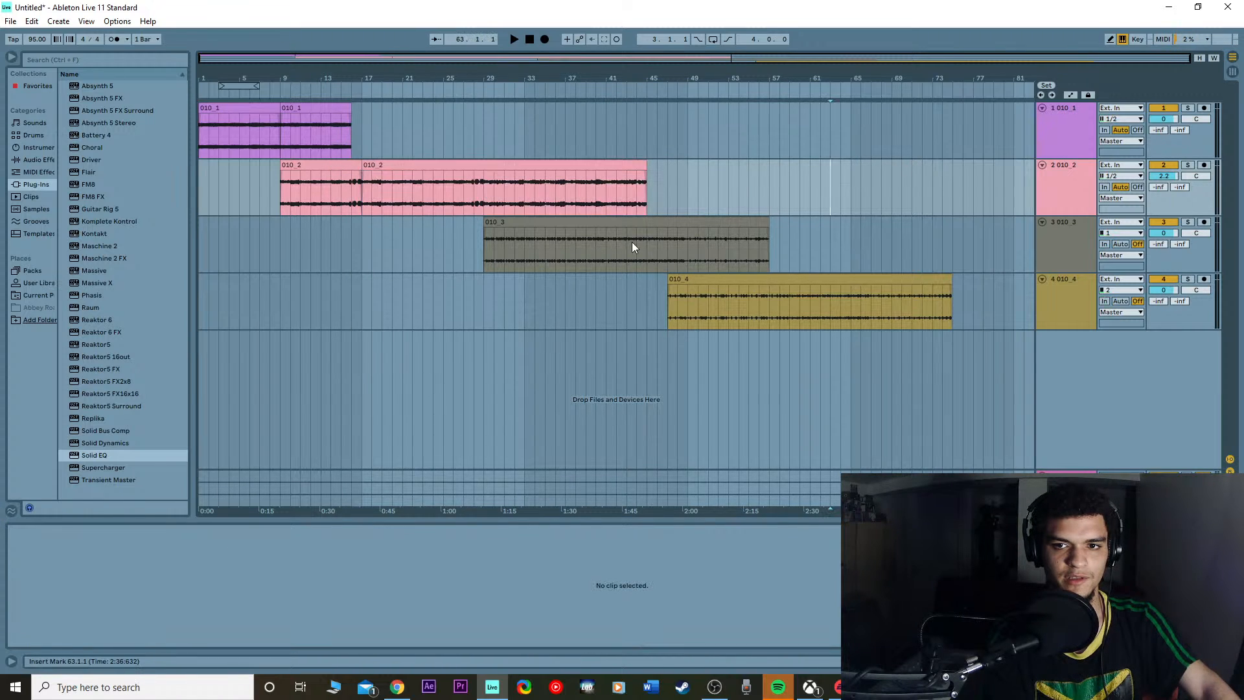
Step: Move the 010_3 clip to bar 17 and add a full-length copy of 010_1 spanning bars 17 to 45
left_click_drag(619, 231, 500, 228)
left_click(306, 109)
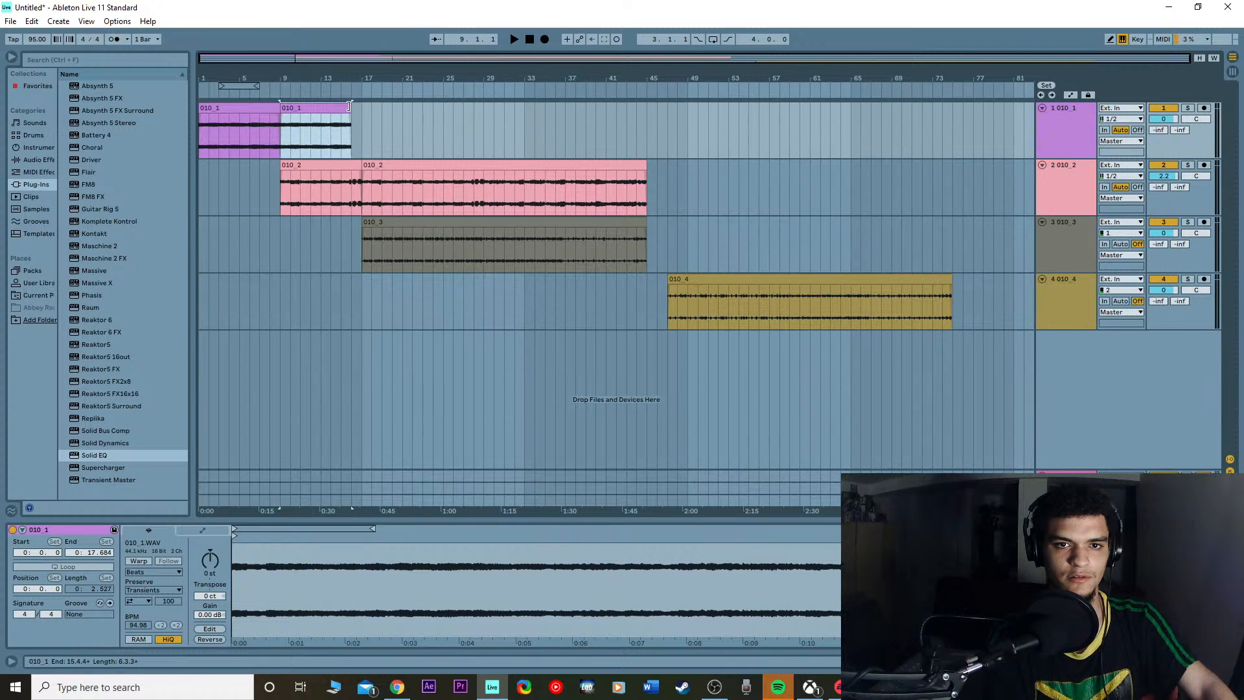
key("ctrl+d")
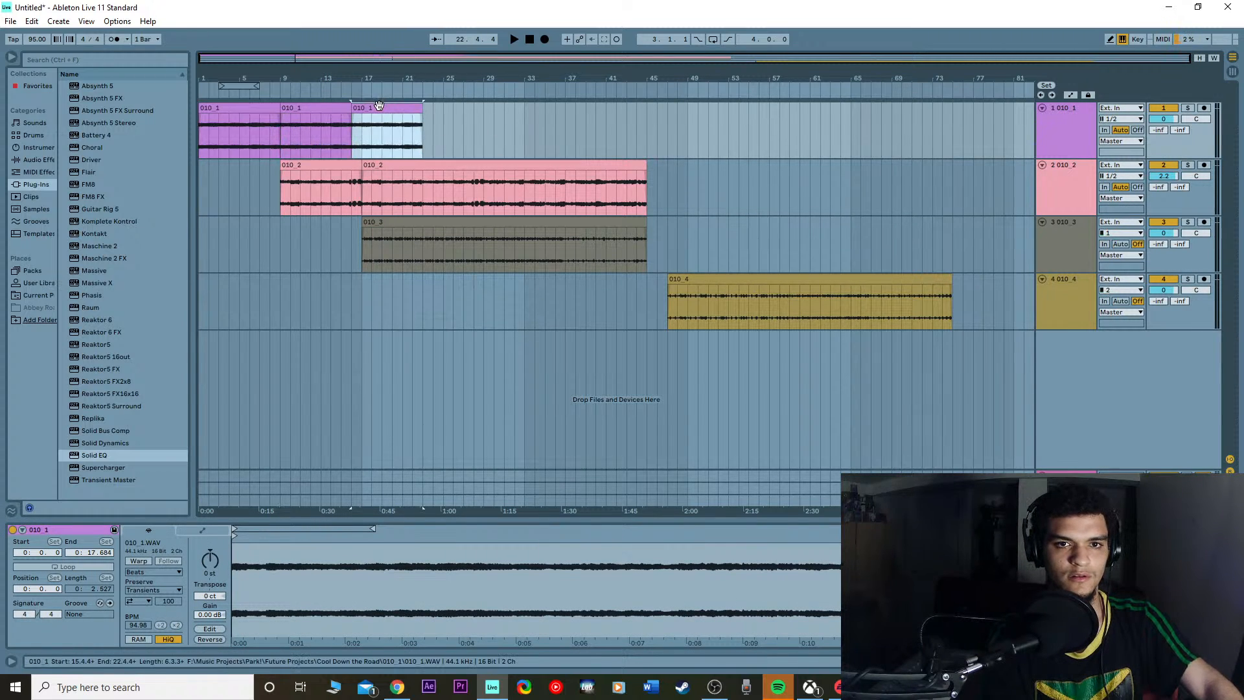
left_click_drag(389, 107, 455, 111)
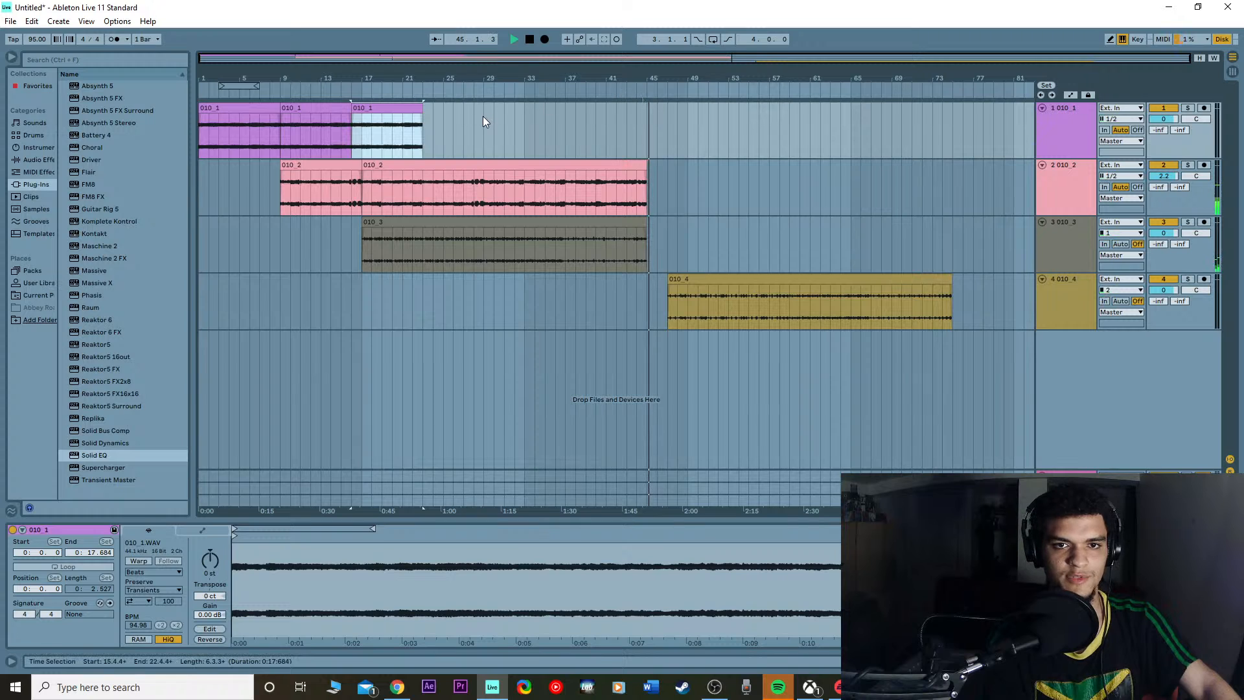
key("space")
left_click_drag(388, 107, 901, 106)
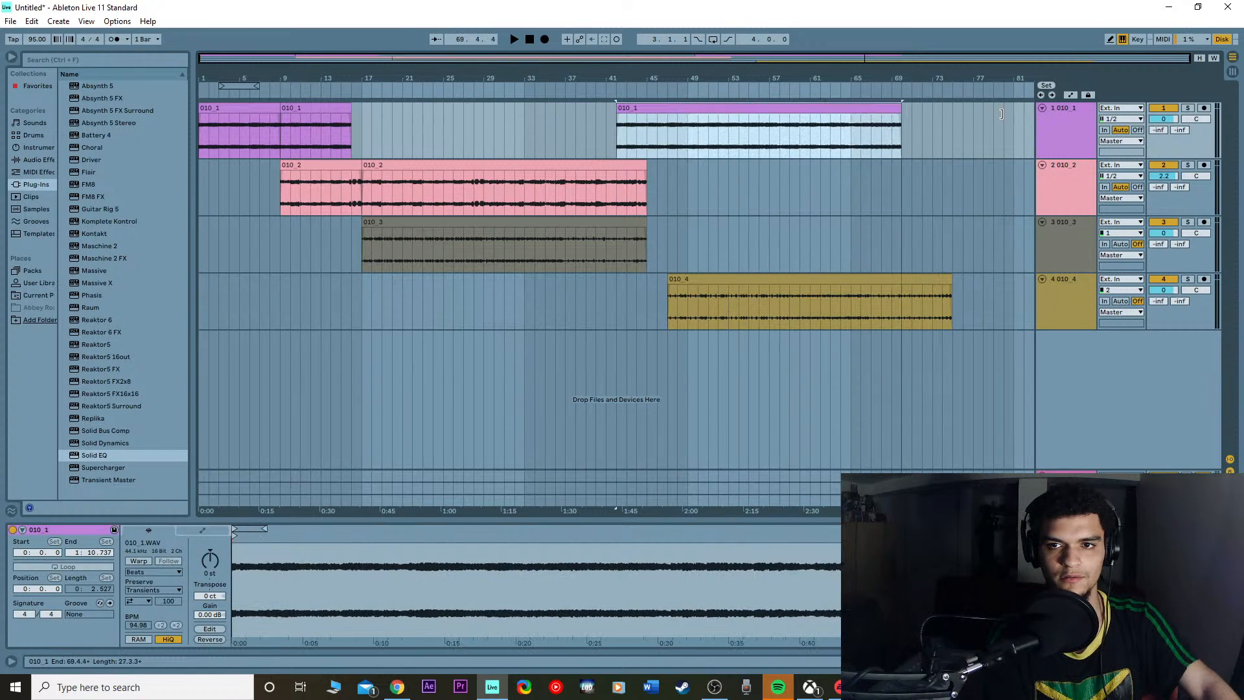
left_click_drag(732, 127, 476, 130)
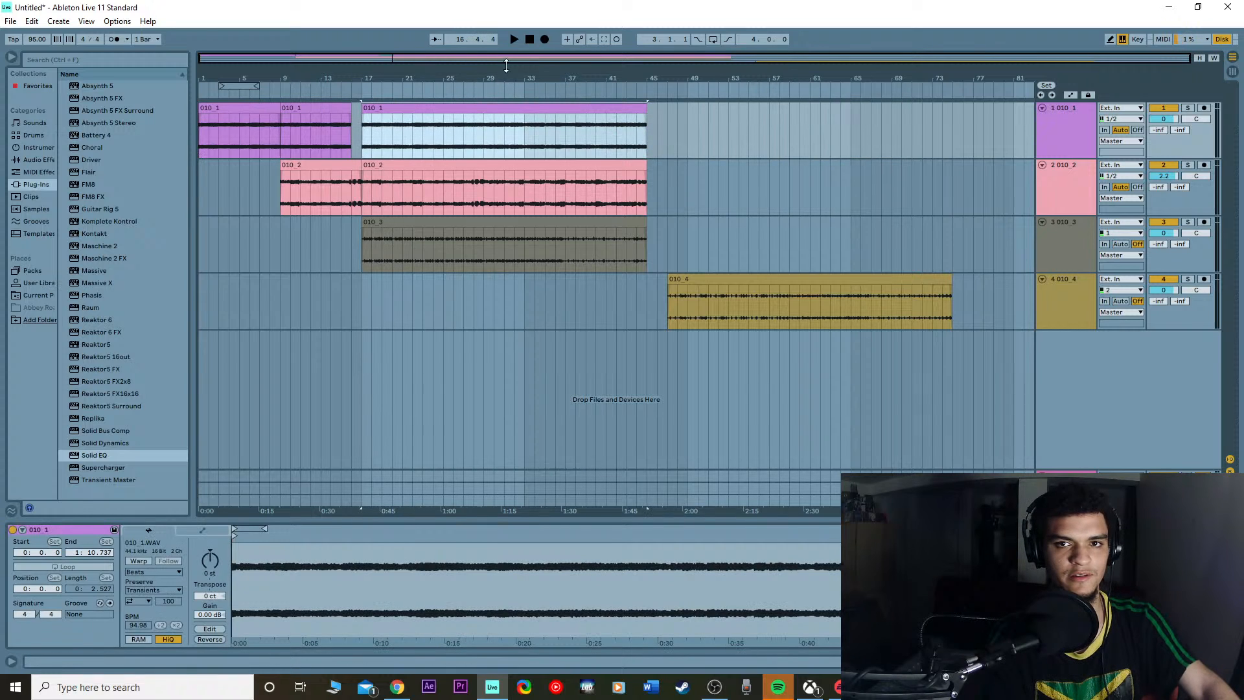
Step: Play the arrangement from the start and raise the 010_2 track's volume to 4.2 dB
left_click(527, 38)
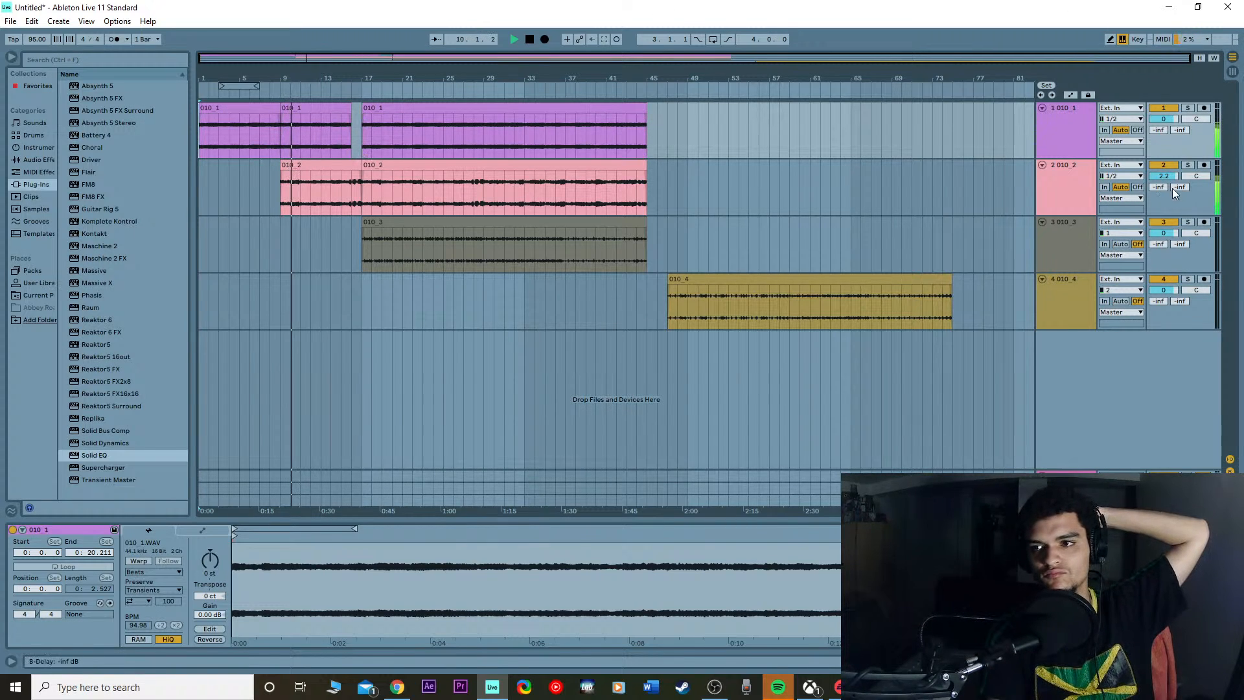
left_click_drag(1172, 176, 1172, 152)
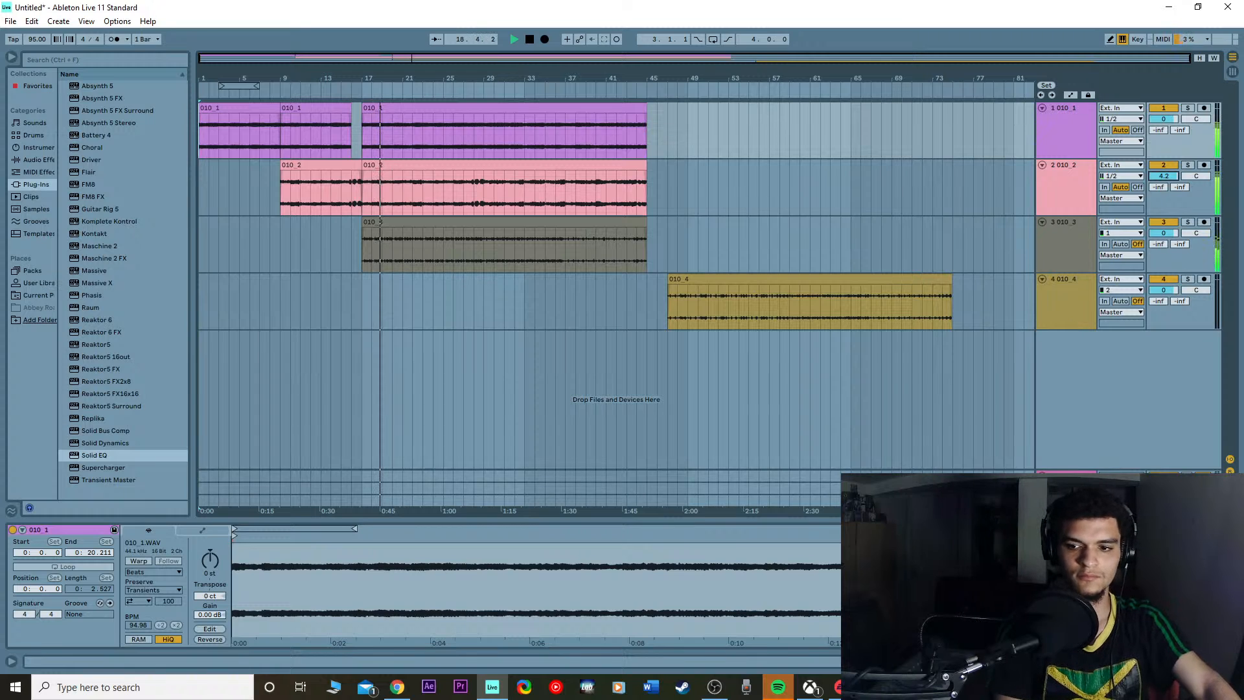
Step: Switch to File Explorer, go to the Future Projects folder and import the CRASH WAV file onto the 010_4 track at bar 17
key("alt+Tab")
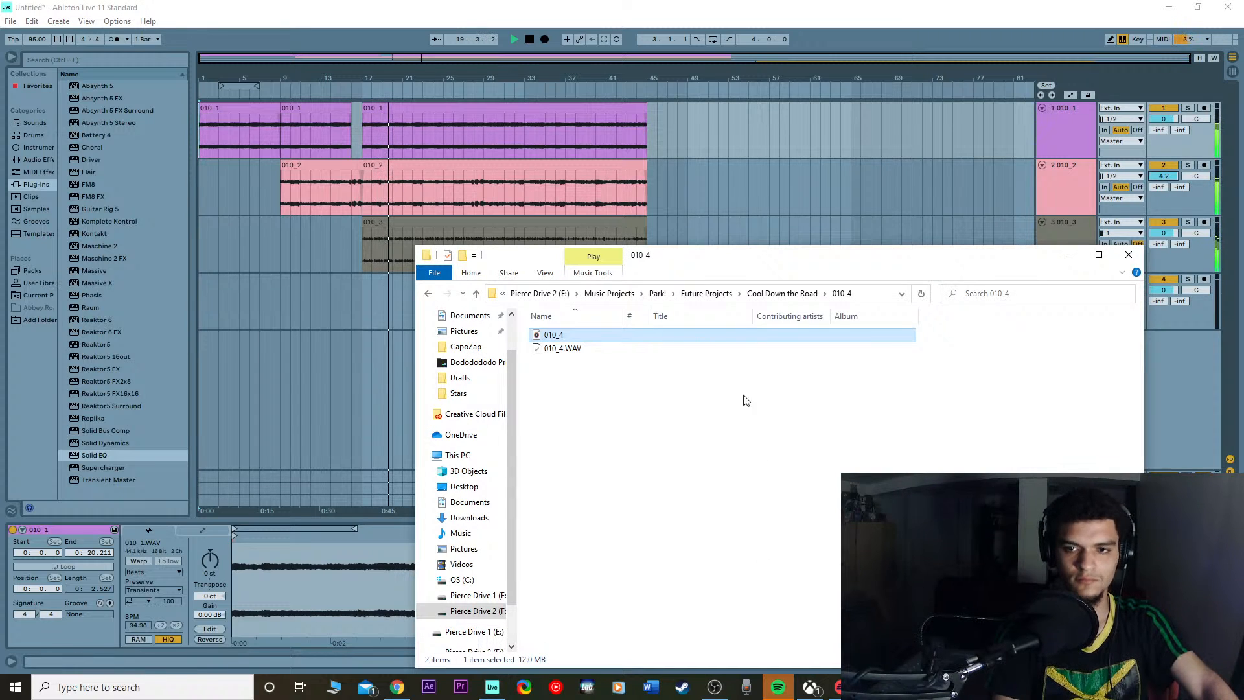
left_click(716, 380)
key("alt+Up")
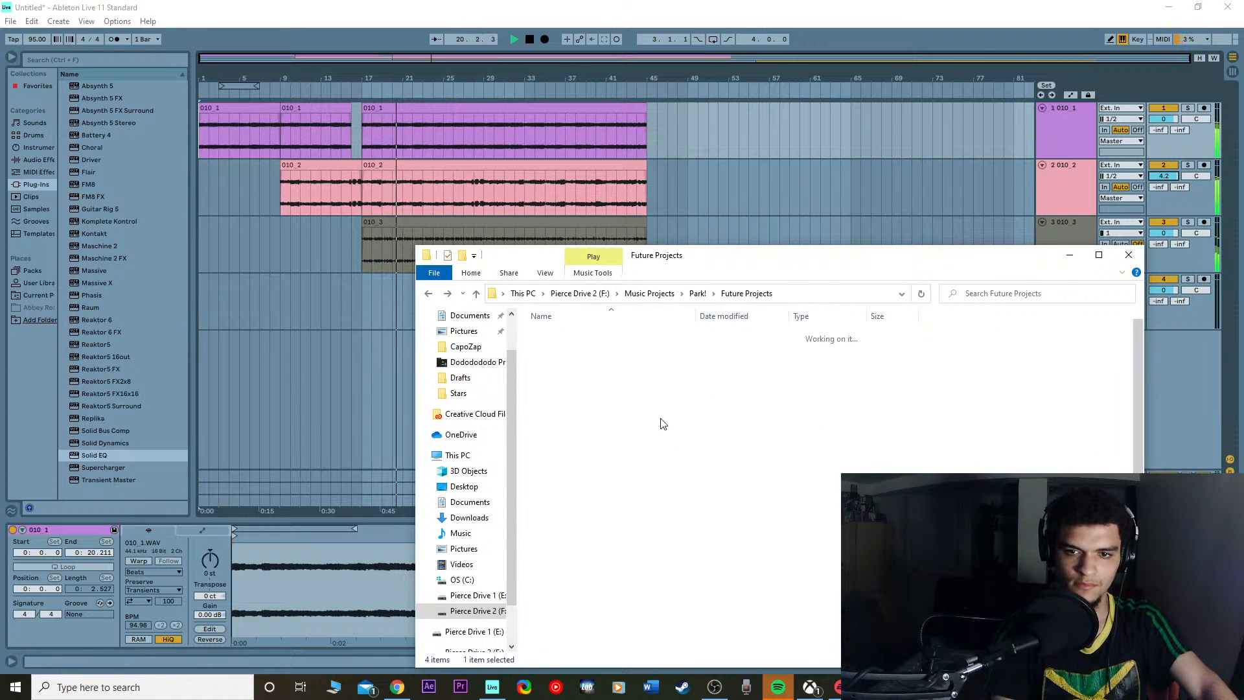
scroll(655, 522, "down", 4)
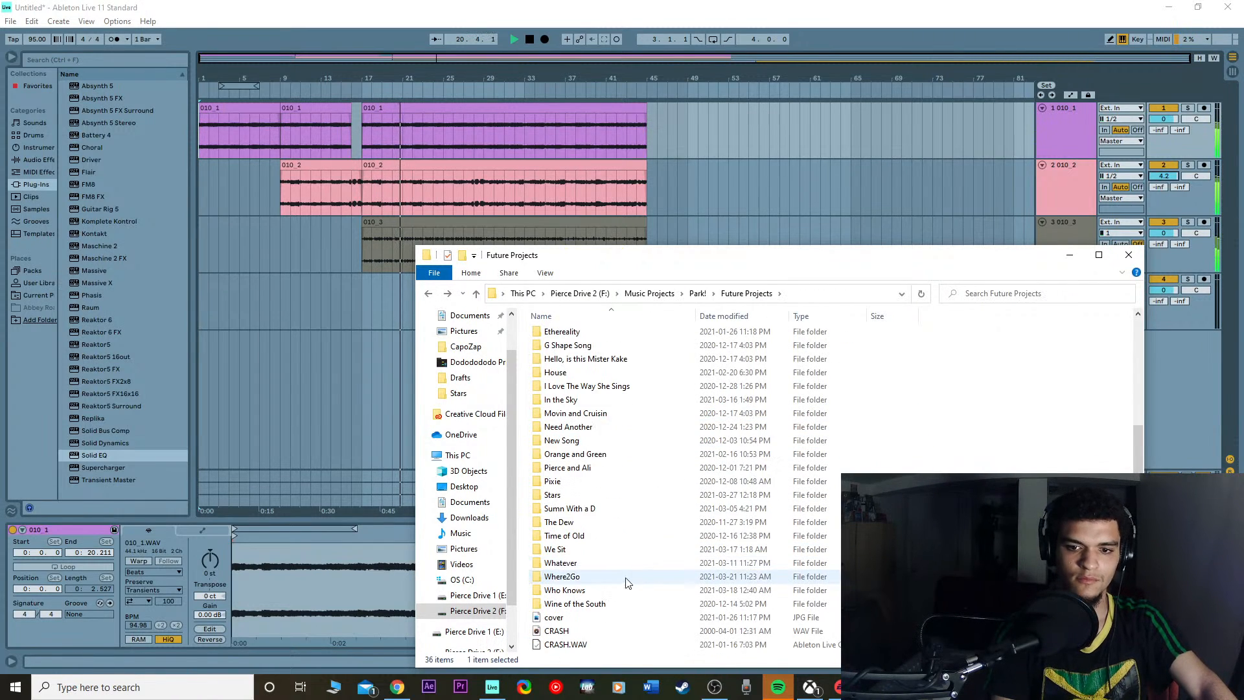
double_click(570, 494)
key("alt+Up")
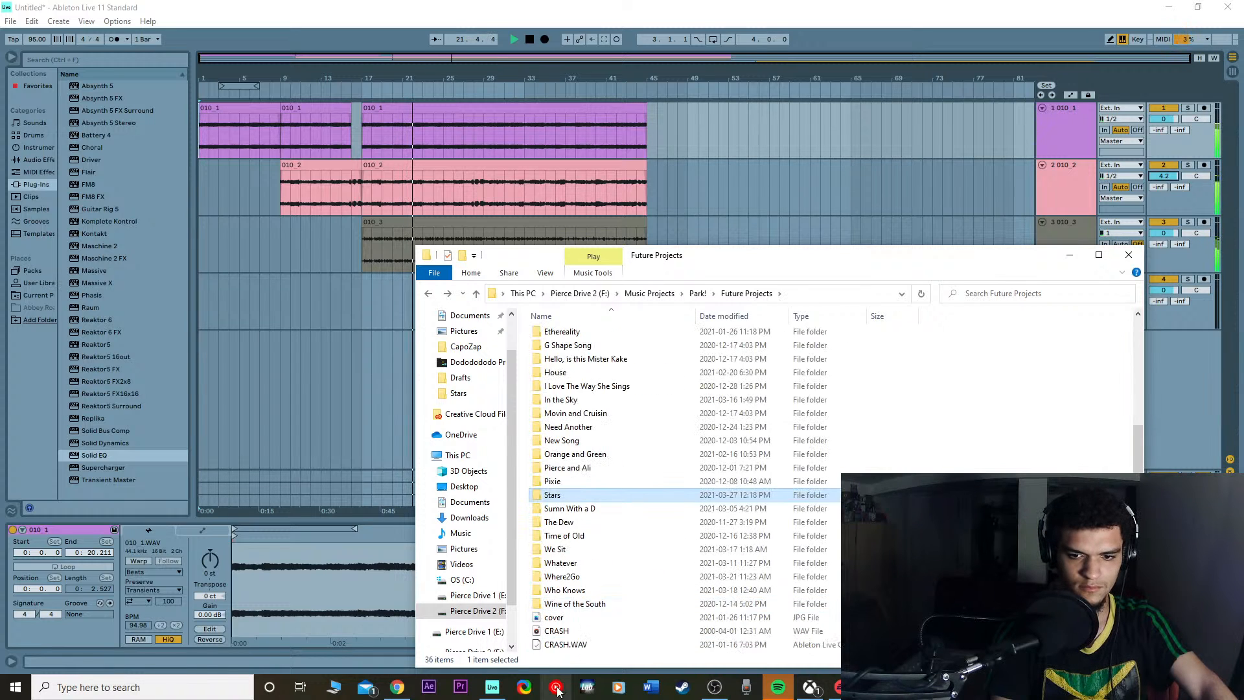
left_click(580, 630)
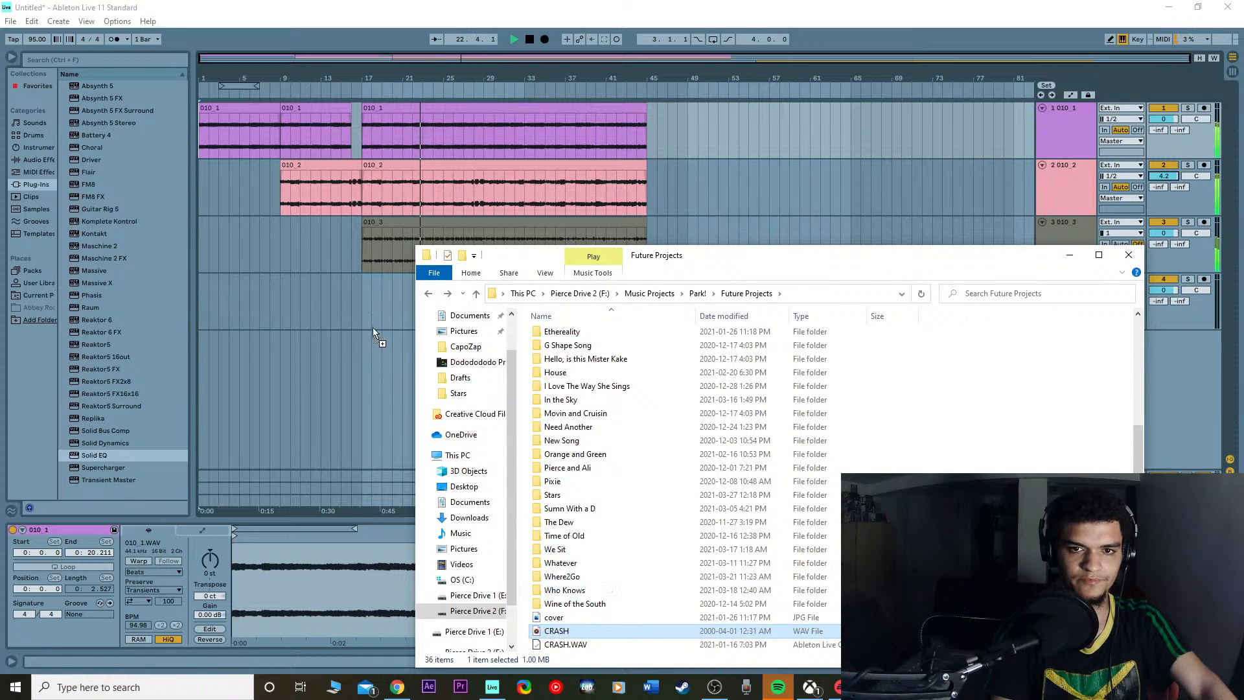
left_click_drag(373, 332, 363, 281)
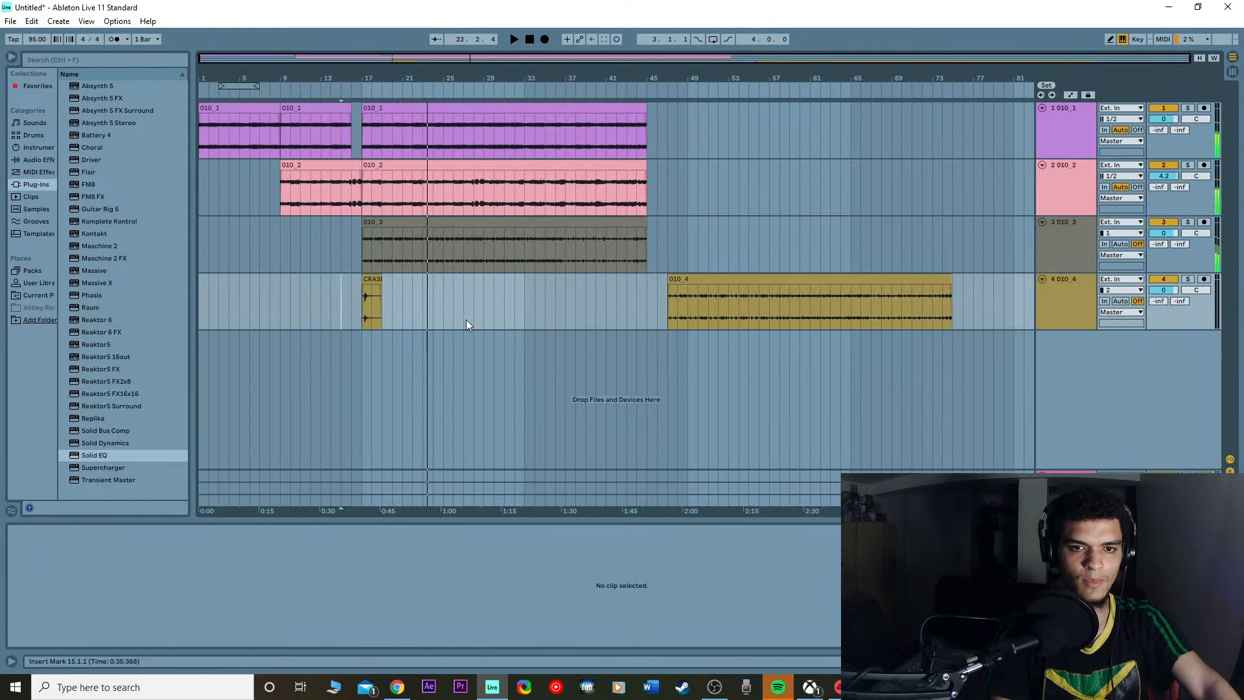
Step: Move the CRASH clip earlier so its hit lands on bar 17, and trim its start to 16.4.3
key("plus")
key("plus")
key("plus")
key("plus")
key("plus")
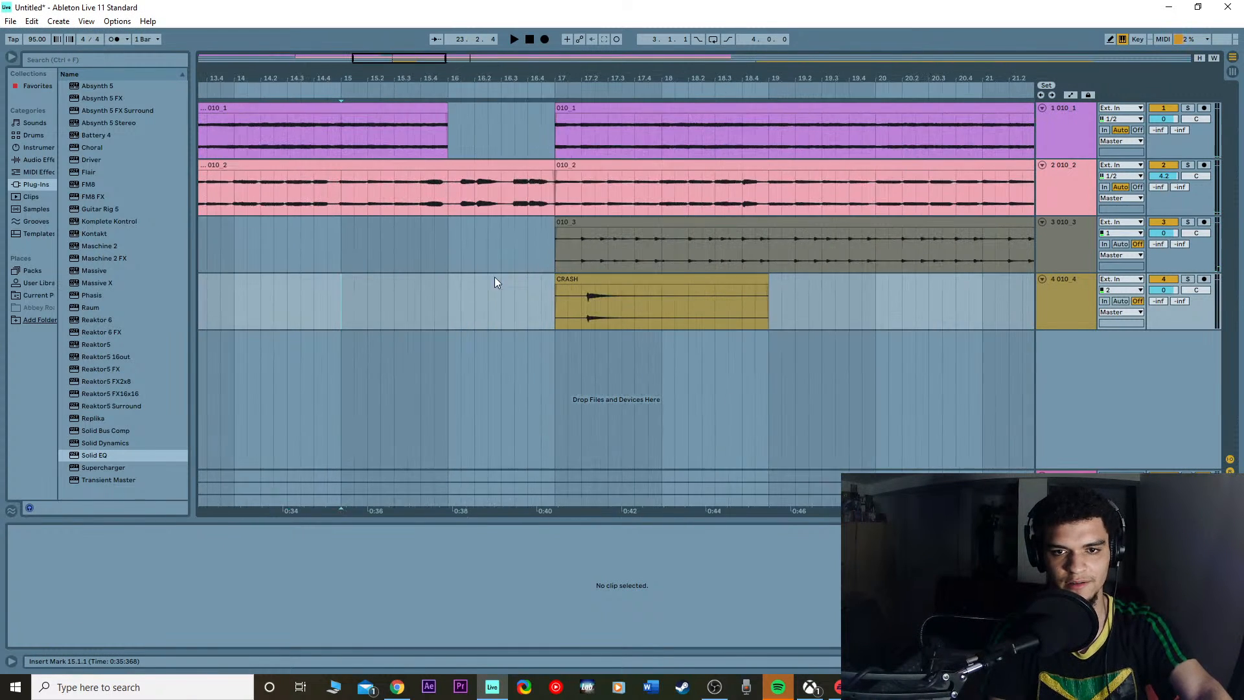
key("plus")
left_click_drag(744, 278, 699, 281)
left_click(659, 371)
key("minus")
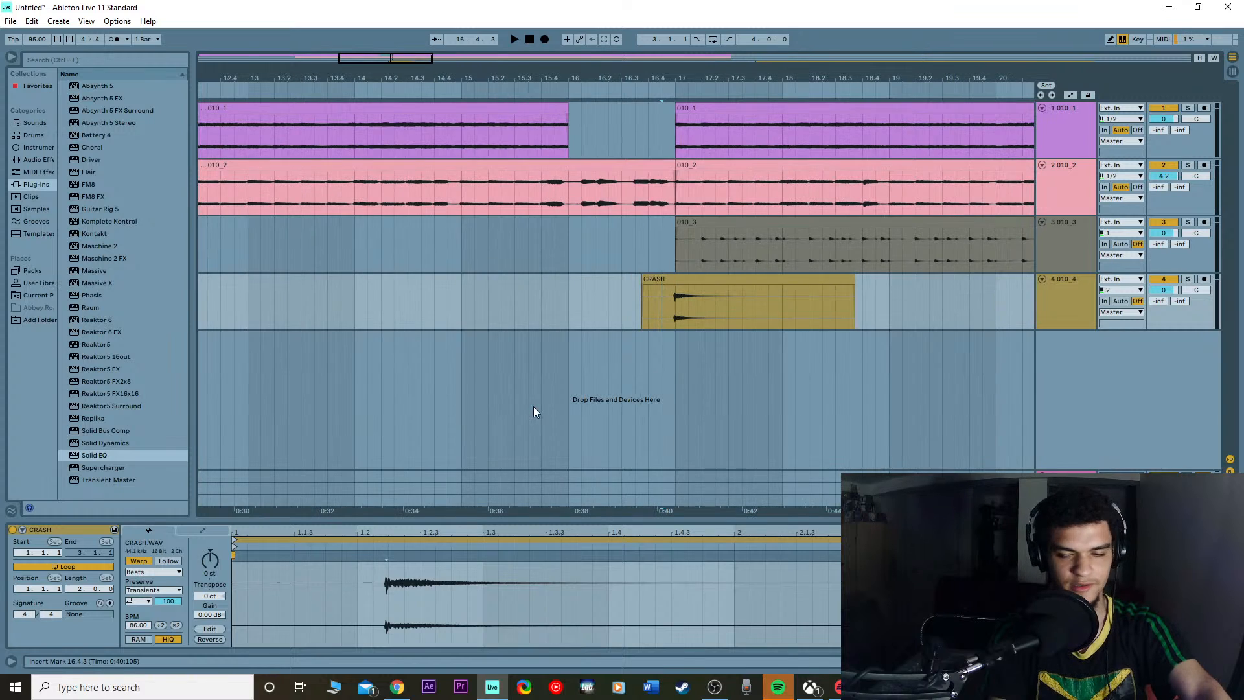
left_click_drag(643, 280, 666, 276)
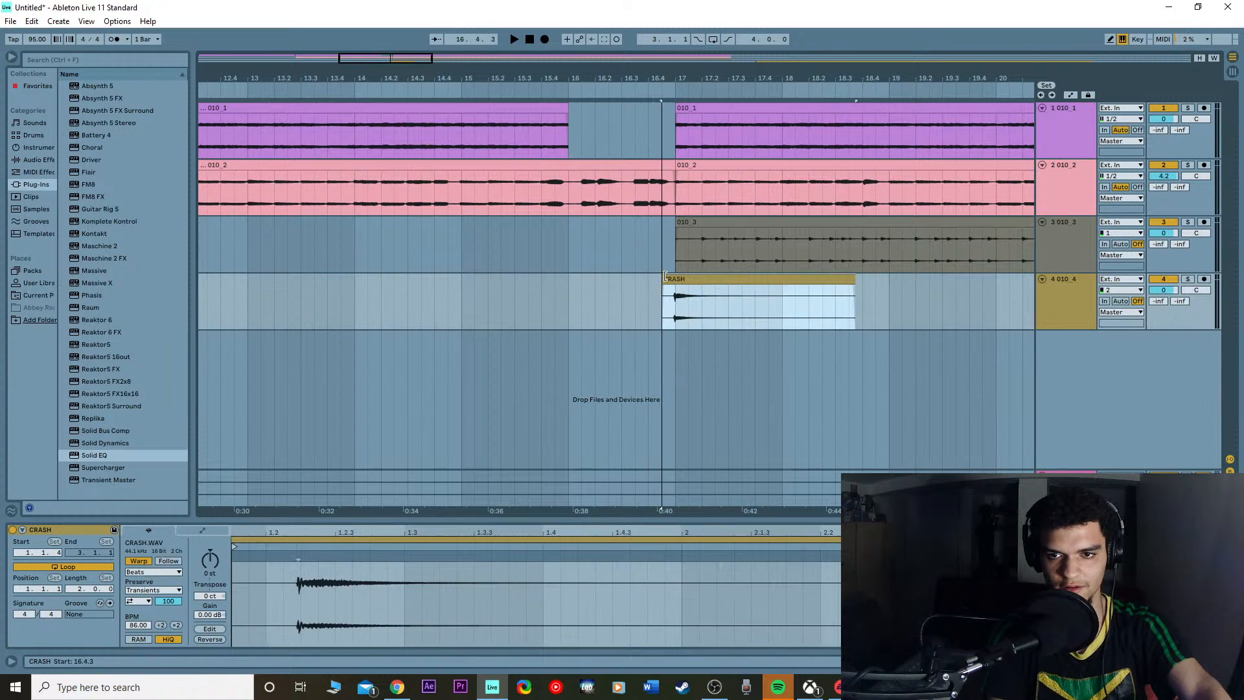
Step: Play the bar 17 transition and lower the crash track's volume to -10.8 dB
left_click(650, 349)
key("space")
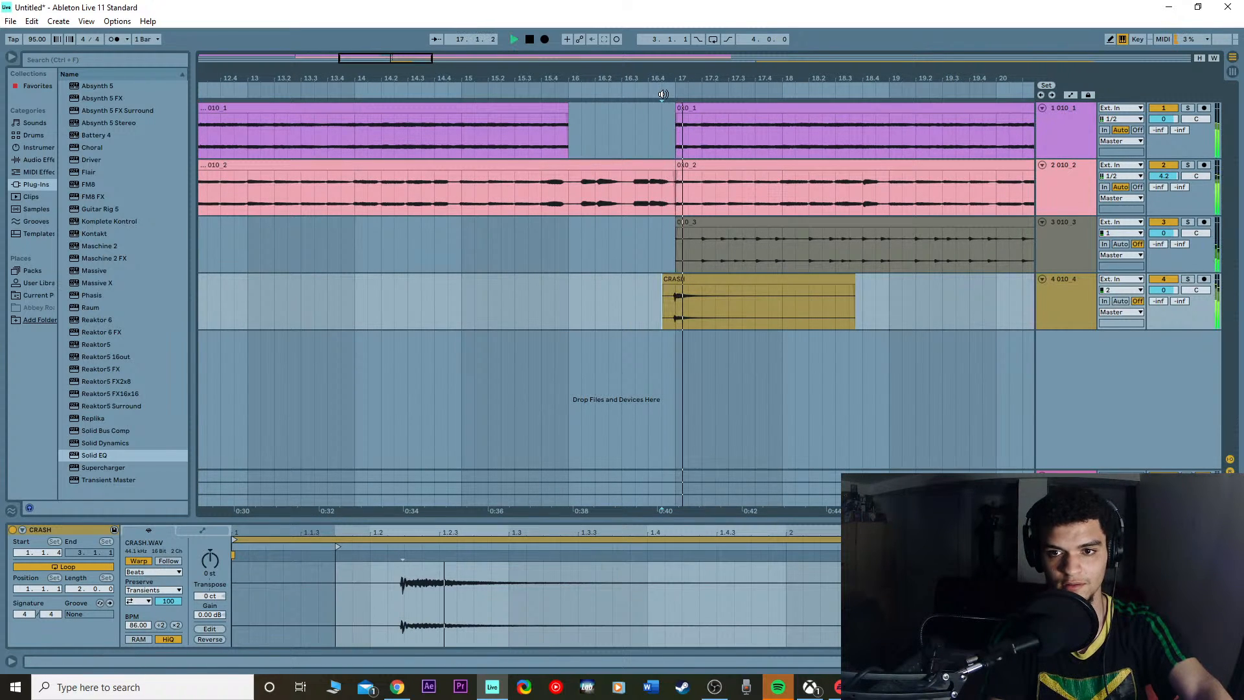
key("space")
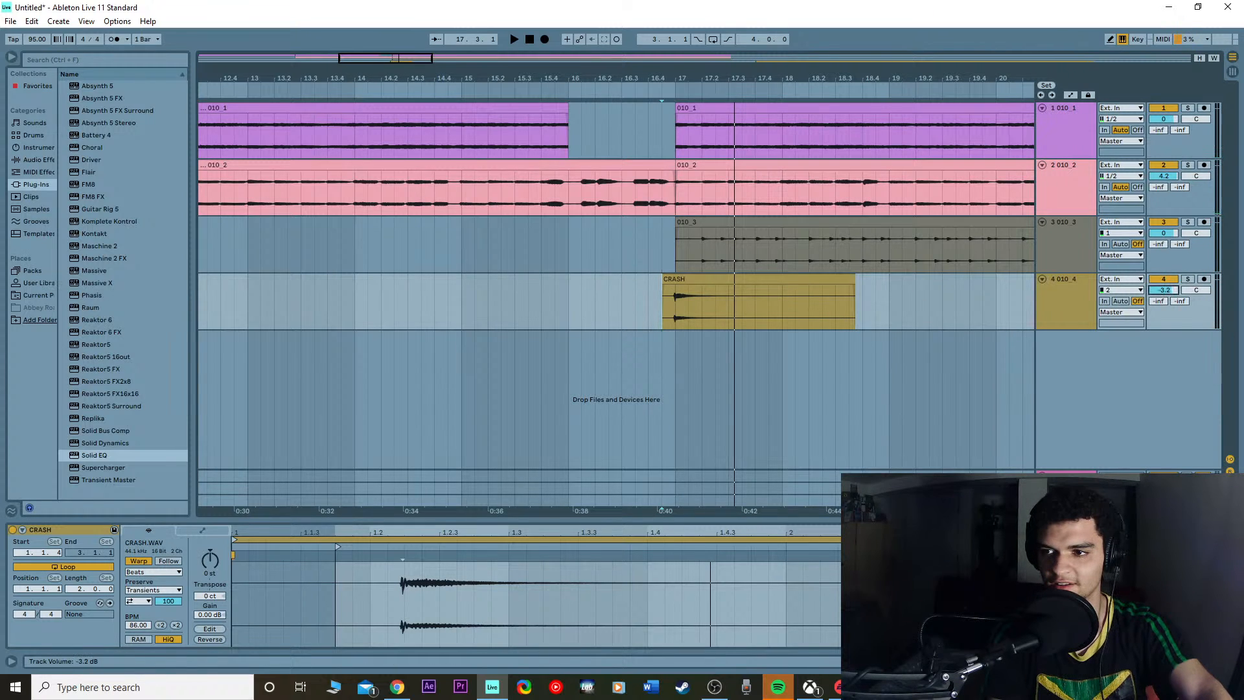
key("space")
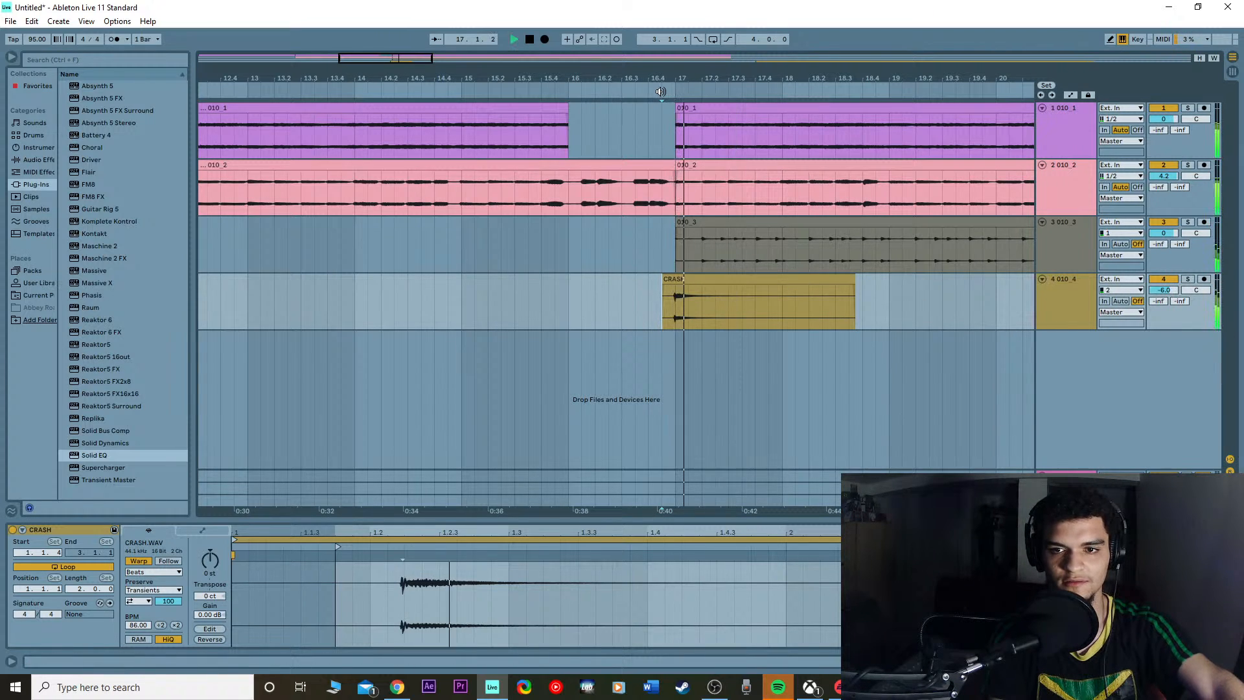
left_click_drag(1163, 290, 1164, 301)
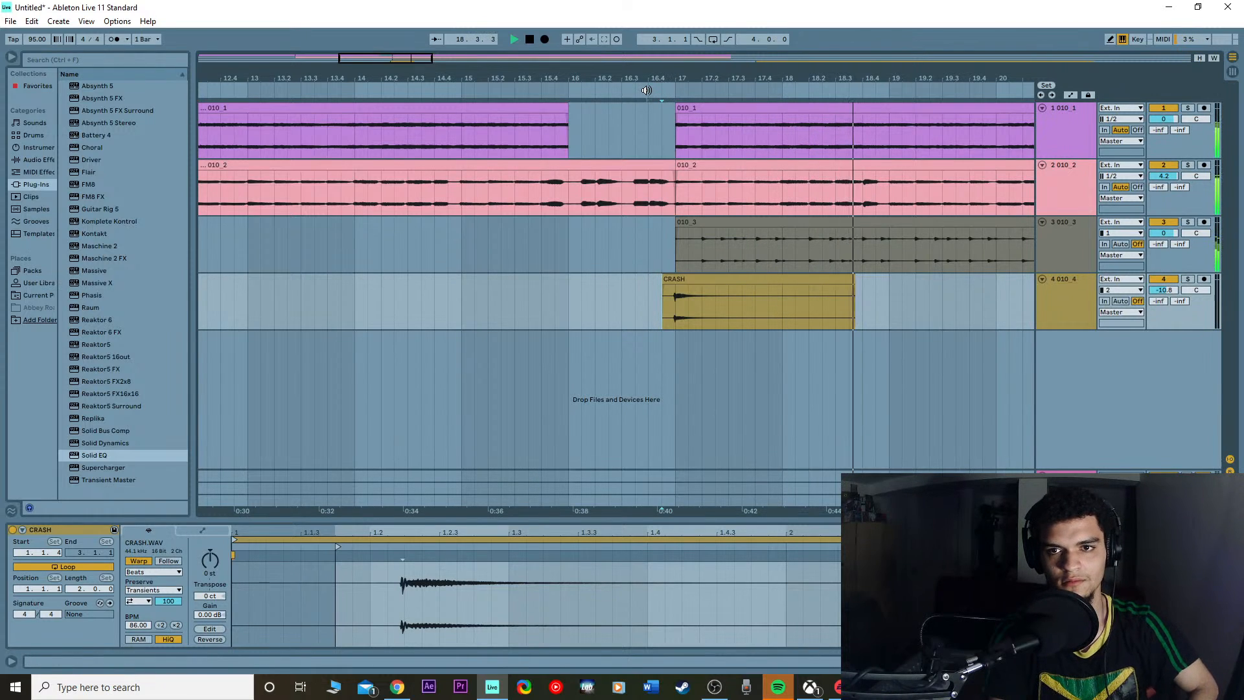
left_click(659, 86)
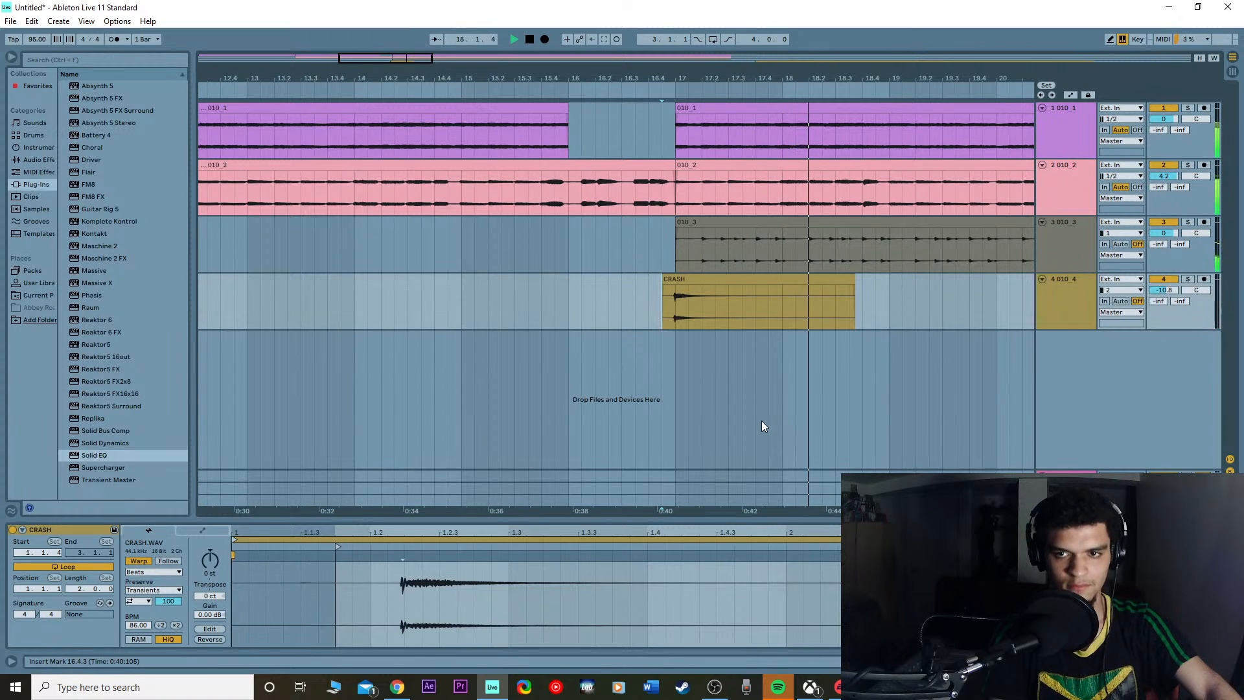
Step: Trim the end of the CRASH clip back to about 18.2.1
left_click(727, 372)
key("minus")
key("minus")
key("minus")
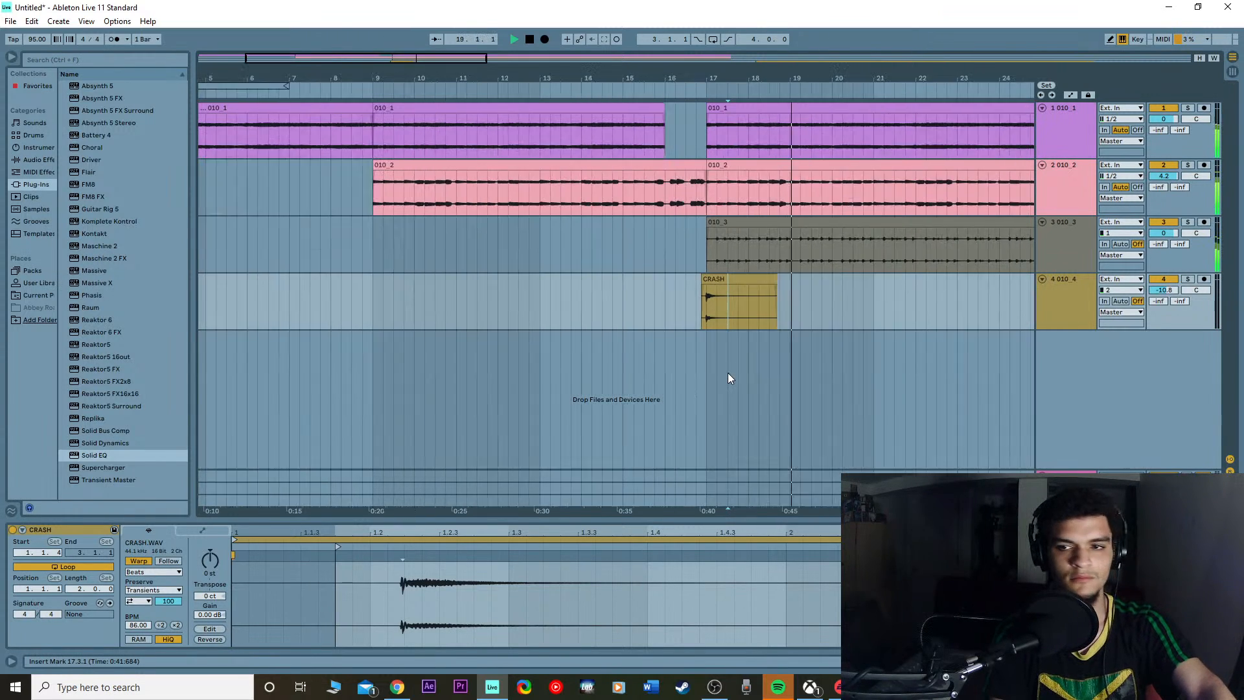
key("plus")
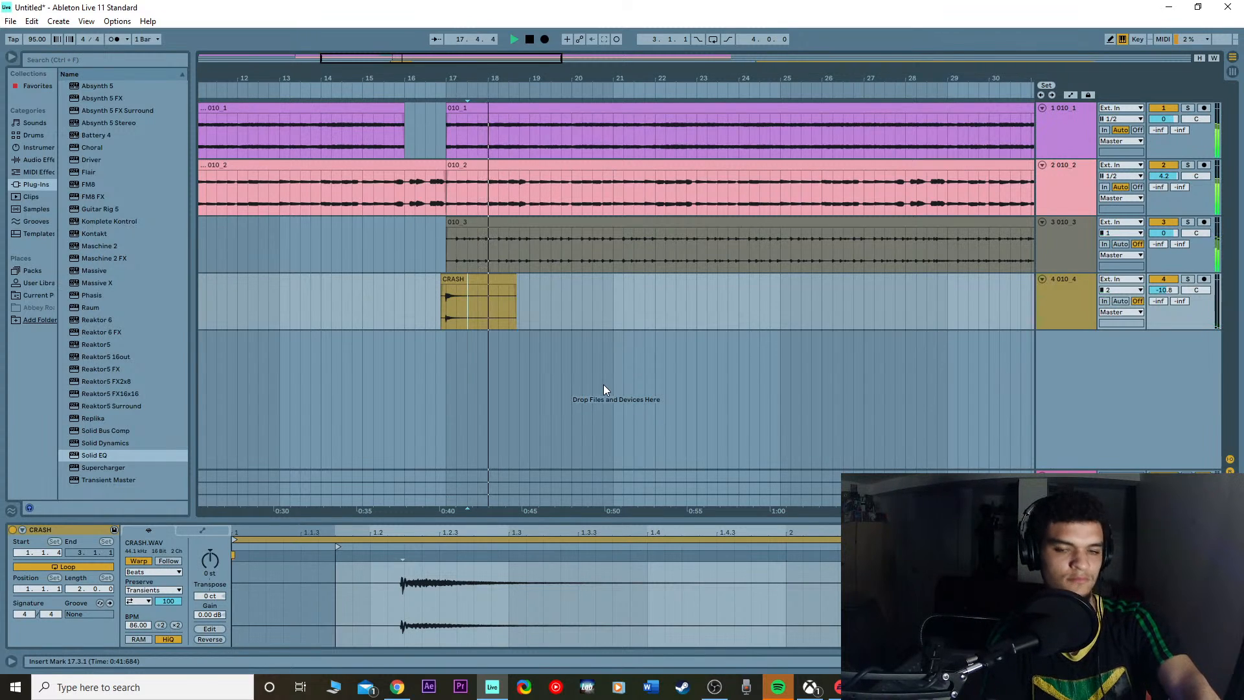
left_click_drag(517, 280, 499, 280)
left_click(523, 290)
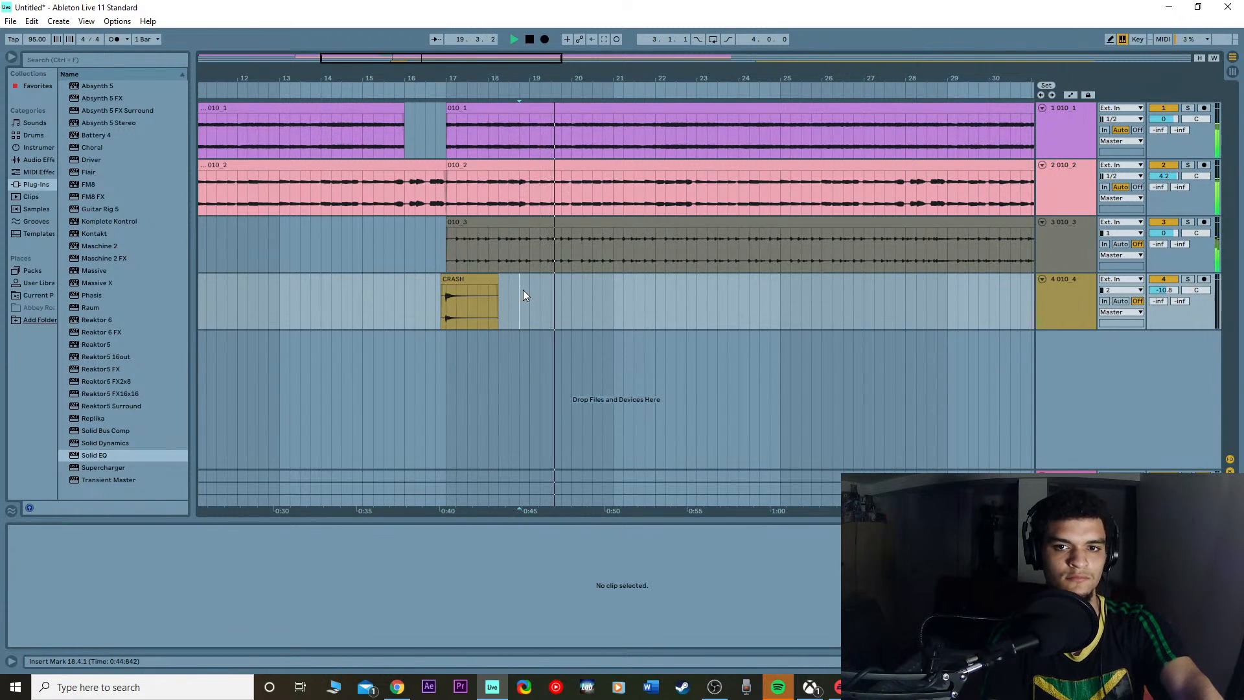
Step: Nudge the 010_3 clip slightly ahead of bar 17 to line up with the crash hit, and stop playback
left_click(528, 222)
key("plus")
key("plus")
key("plus")
key("plus")
key("plus")
key("plus")
key("plus")
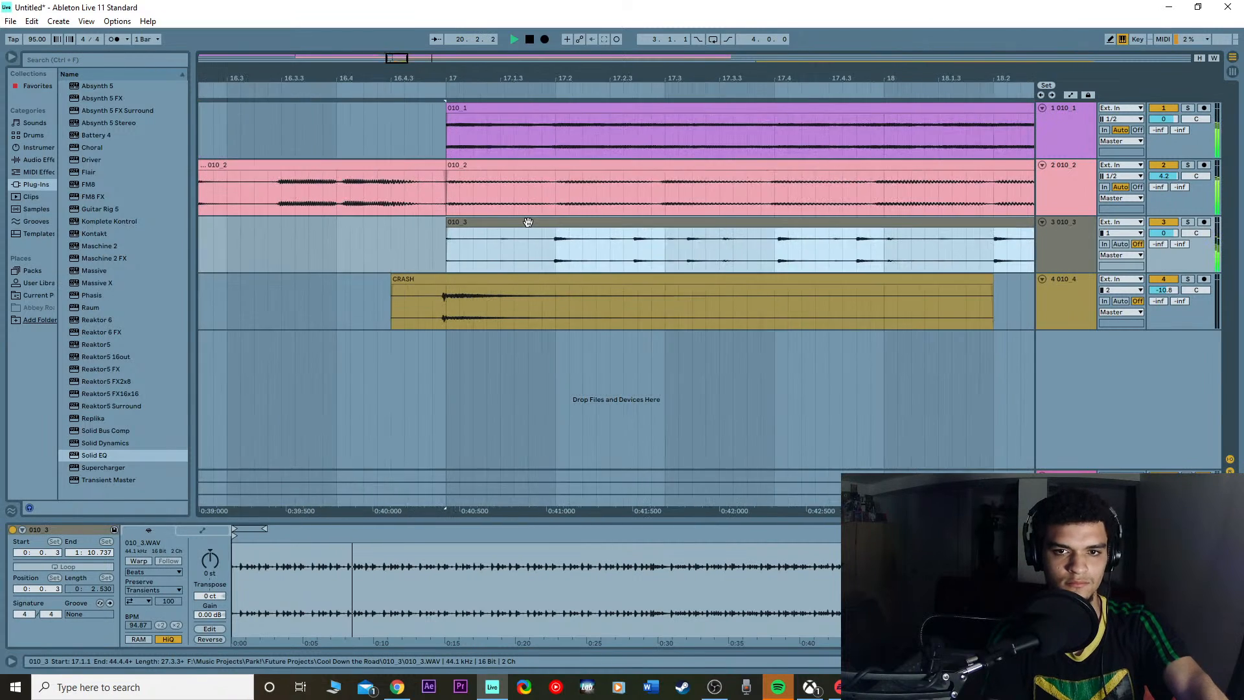
left_click_drag(514, 223, 484, 225)
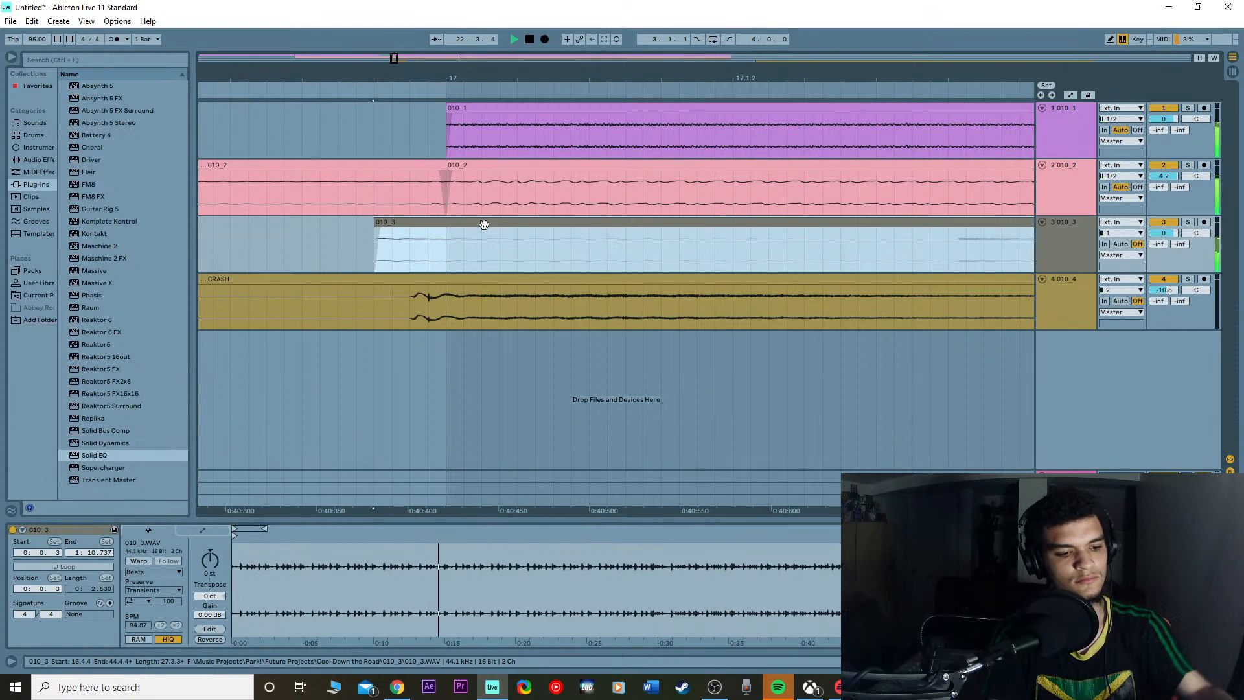
key("minus")
key("minus")
key("minus")
key("minus")
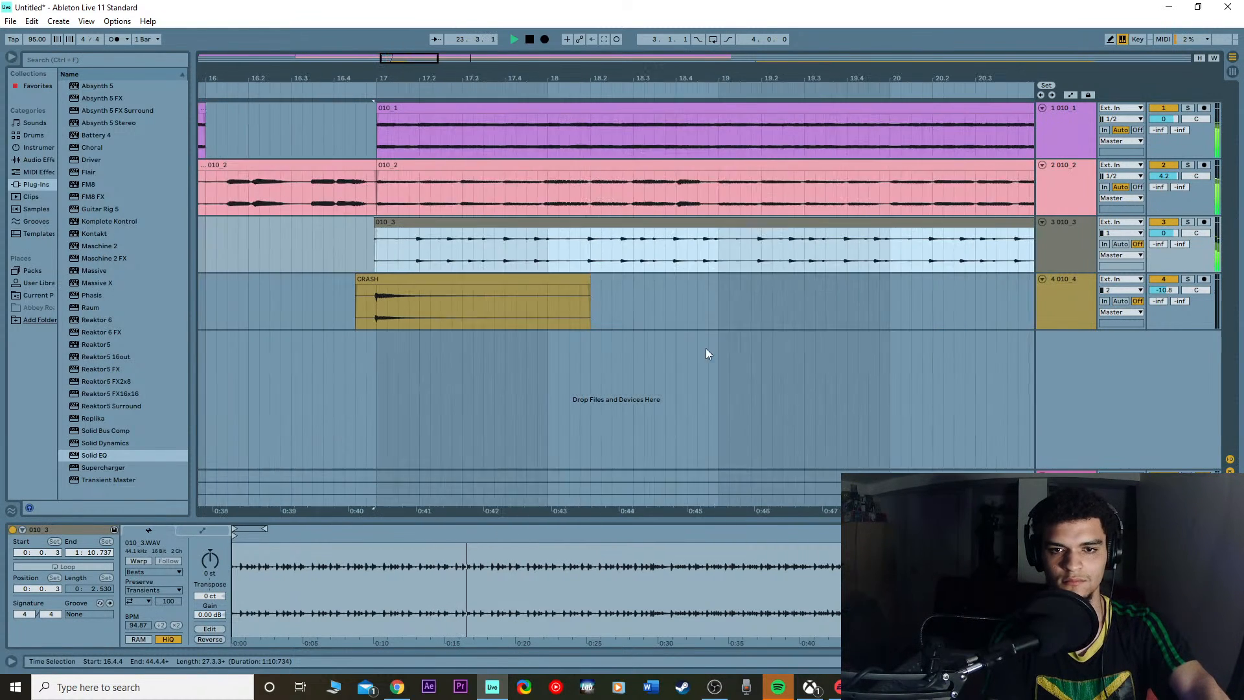
key("minus")
key("minus")
key("space")
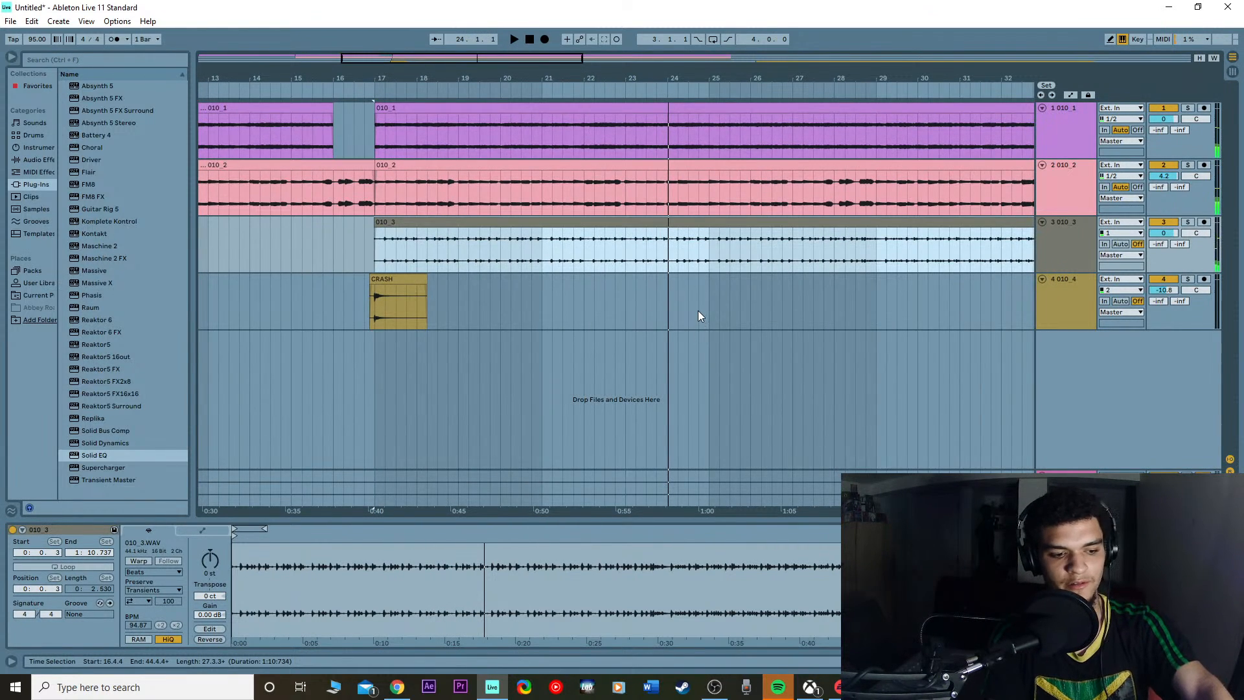
Step: Swap the 010_3 and 010_4 clips, placing 010_4 on the third track at bar 17 and 010_3 on the fourth track at bar 54
key("minus")
key("minus")
left_click_drag(744, 279, 833, 250)
left_click(577, 222)
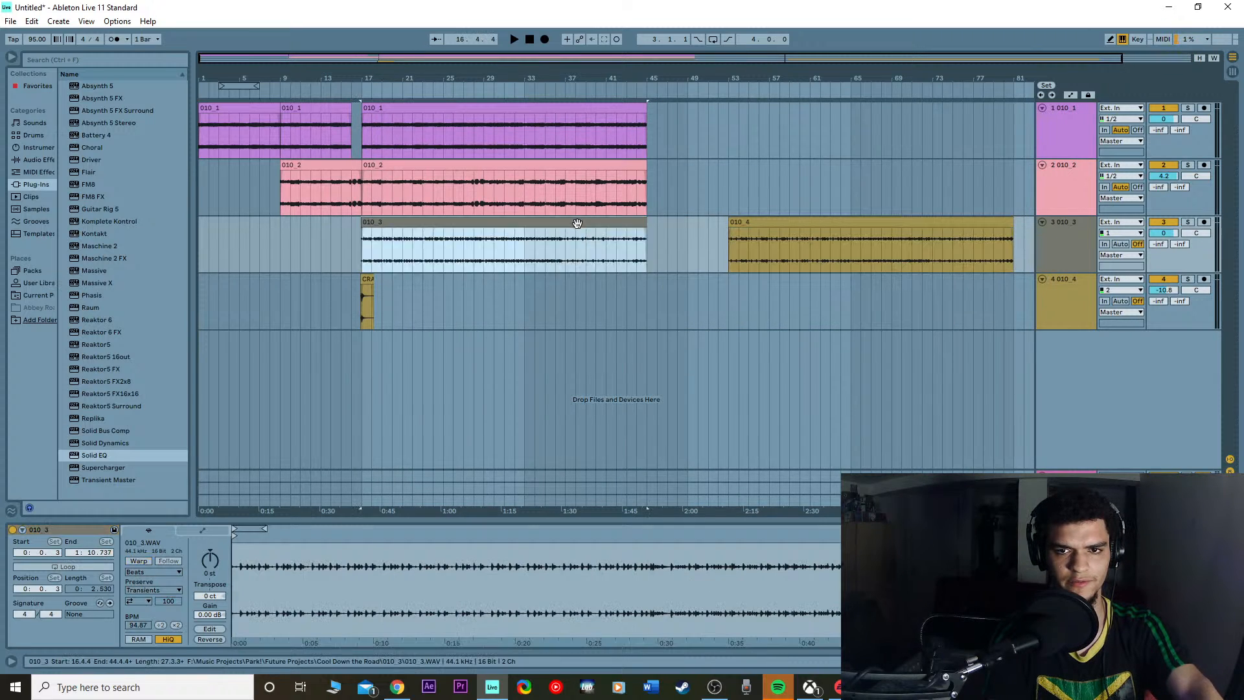
left_click_drag(577, 223, 957, 307)
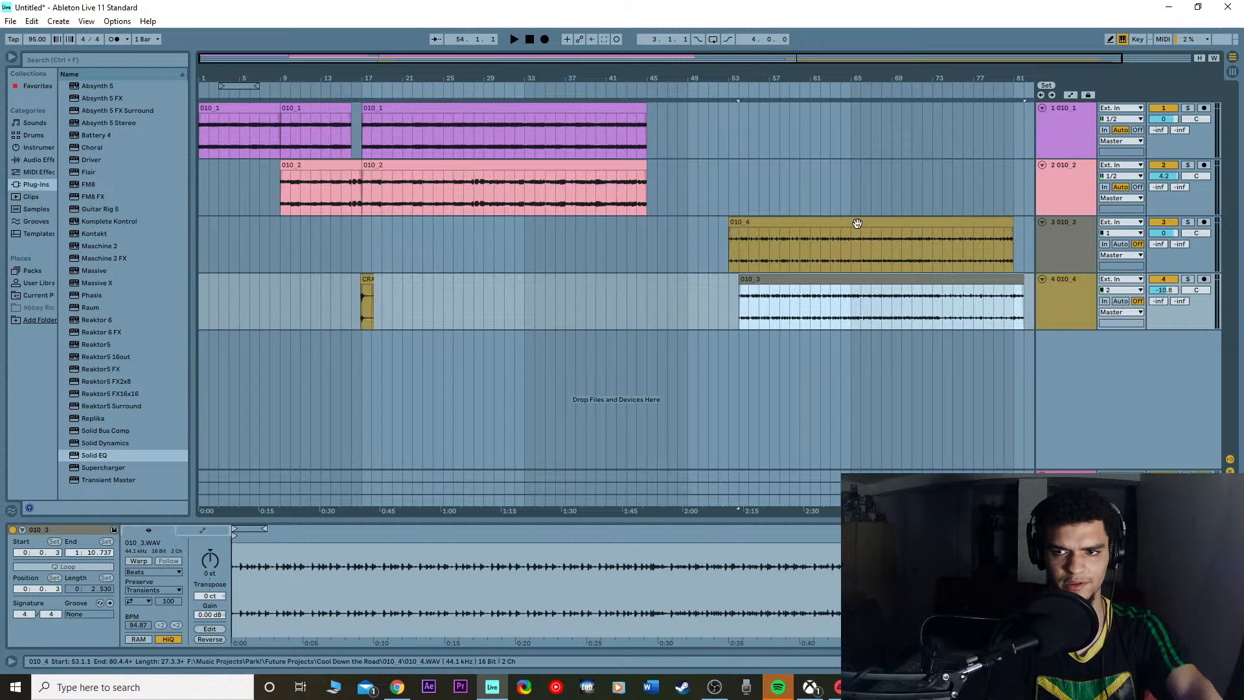
left_click_drag(857, 224, 490, 227)
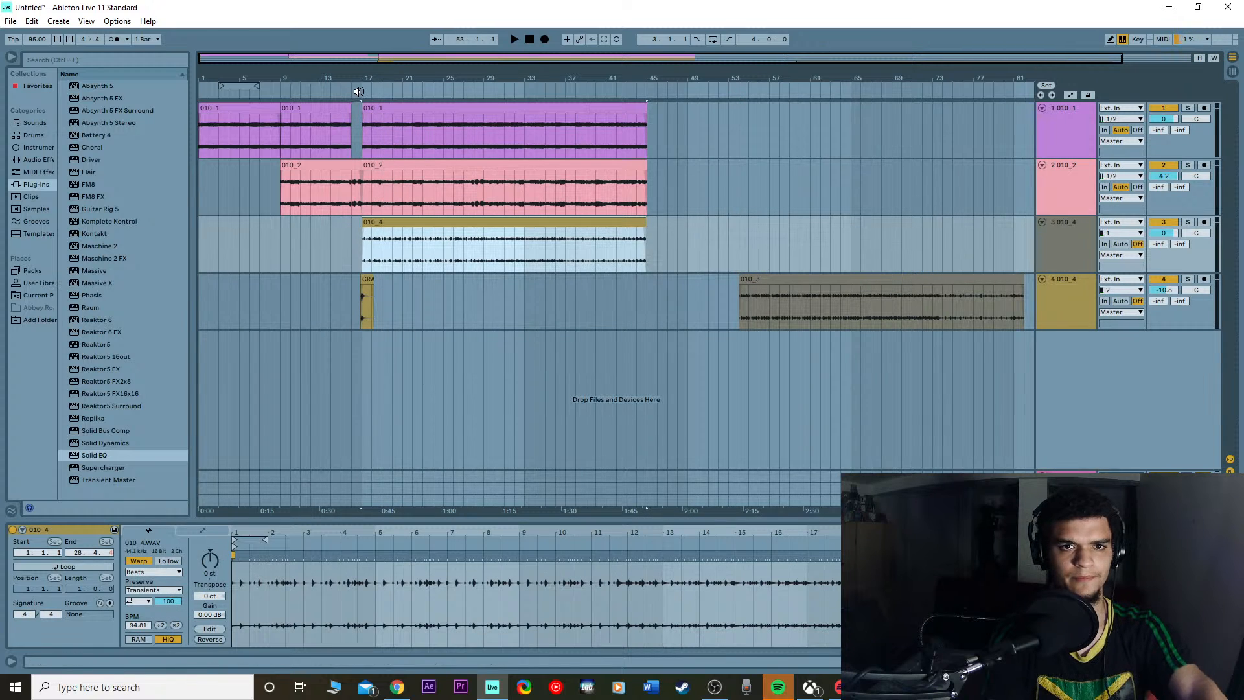
Step: Play the arrangement from bar 17 and lower the third track's volume to -2.2 dB
left_click(358, 91)
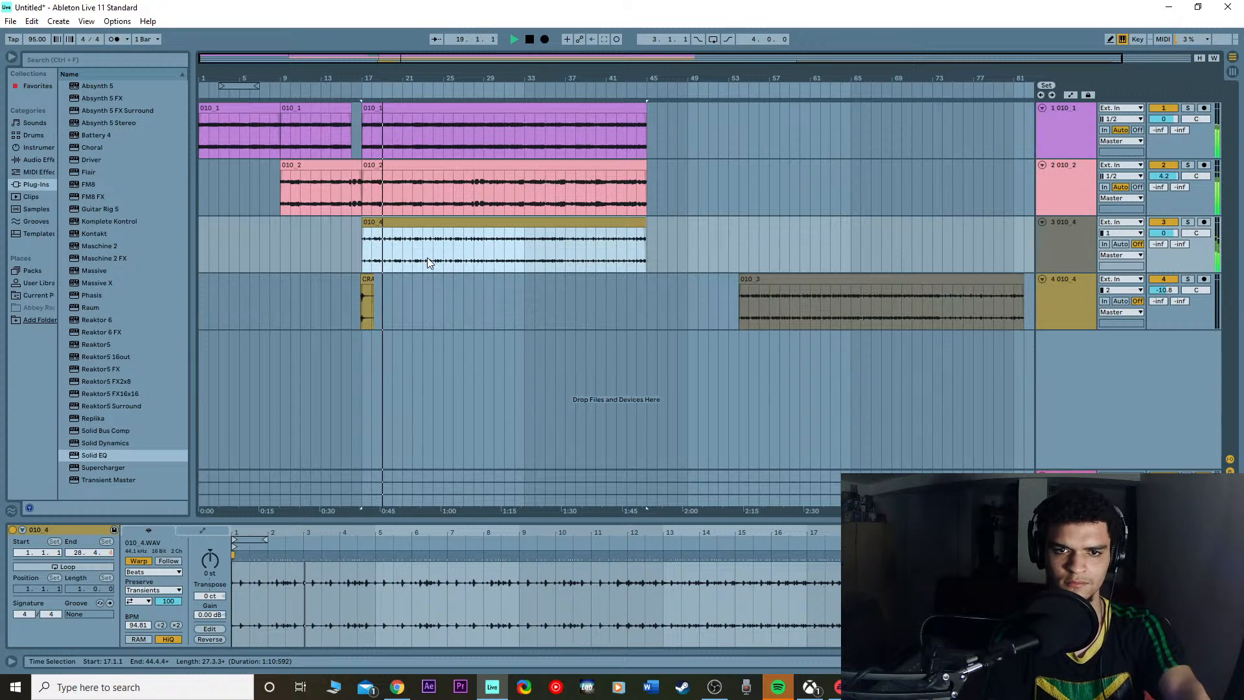
left_click(475, 313)
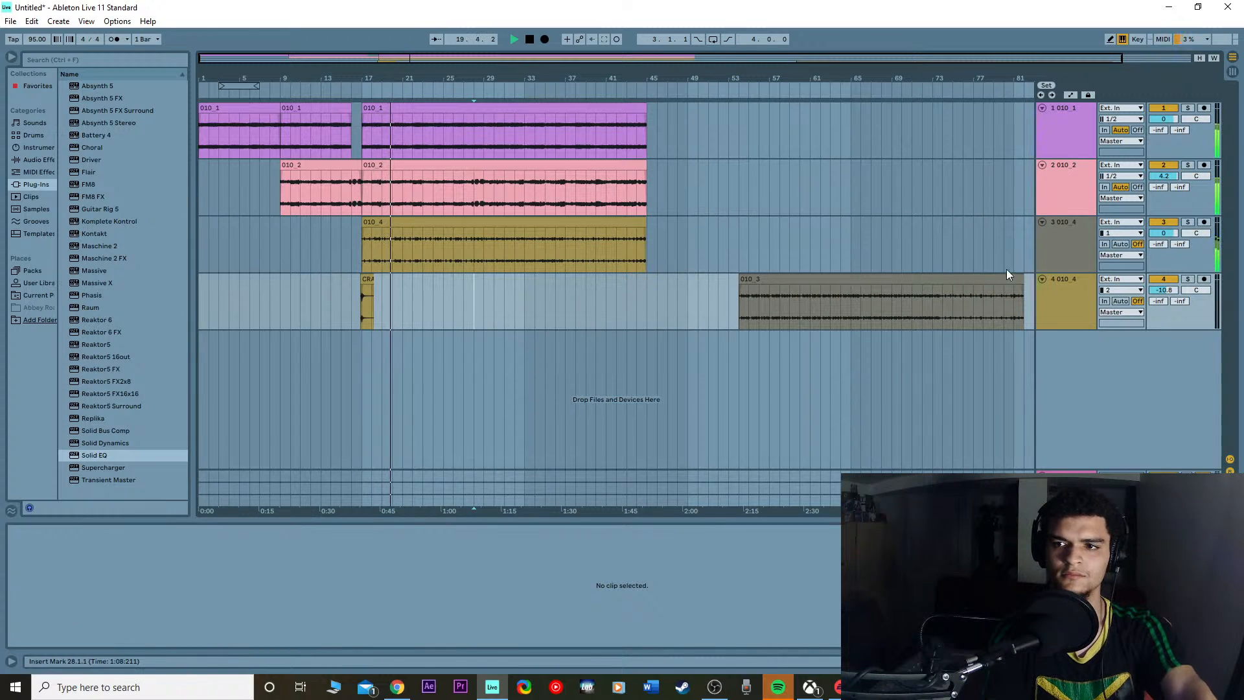
left_click_drag(1163, 233, 1163, 241)
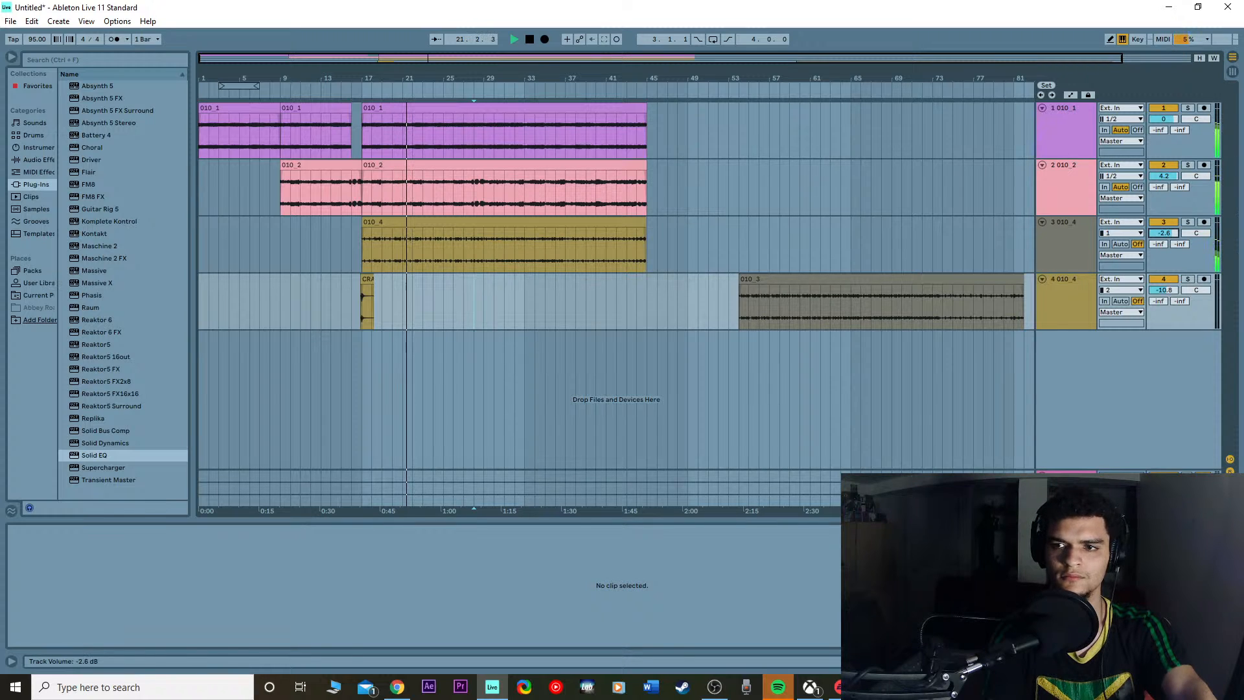
left_click_drag(1164, 233, 1164, 229)
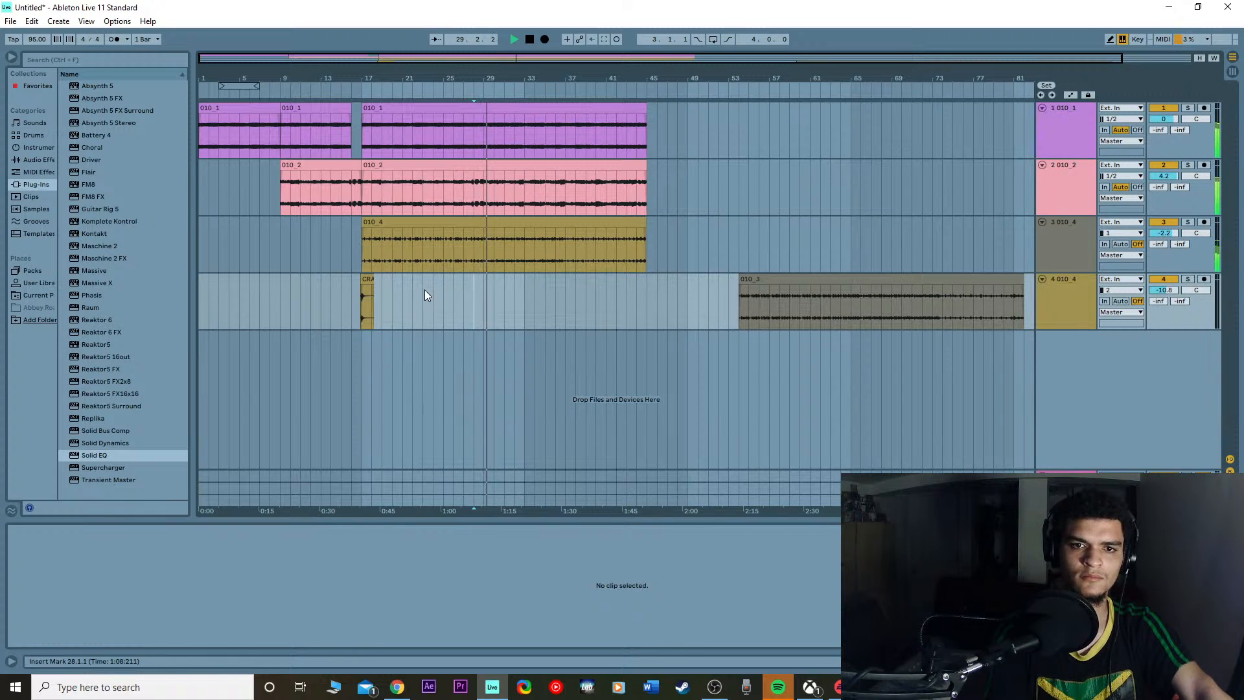
Step: Turn off Warp for the 010_4 clip and replay the arrangement from around bar 30
mouse_move(427, 262)
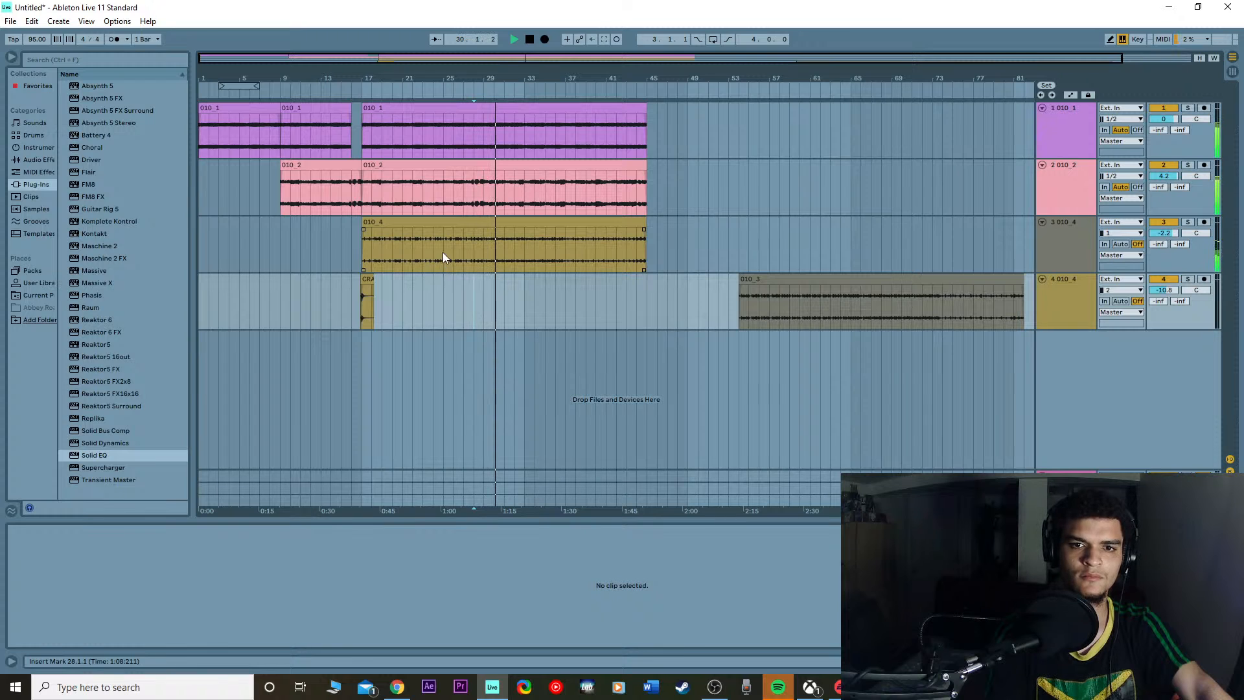
left_click(419, 220)
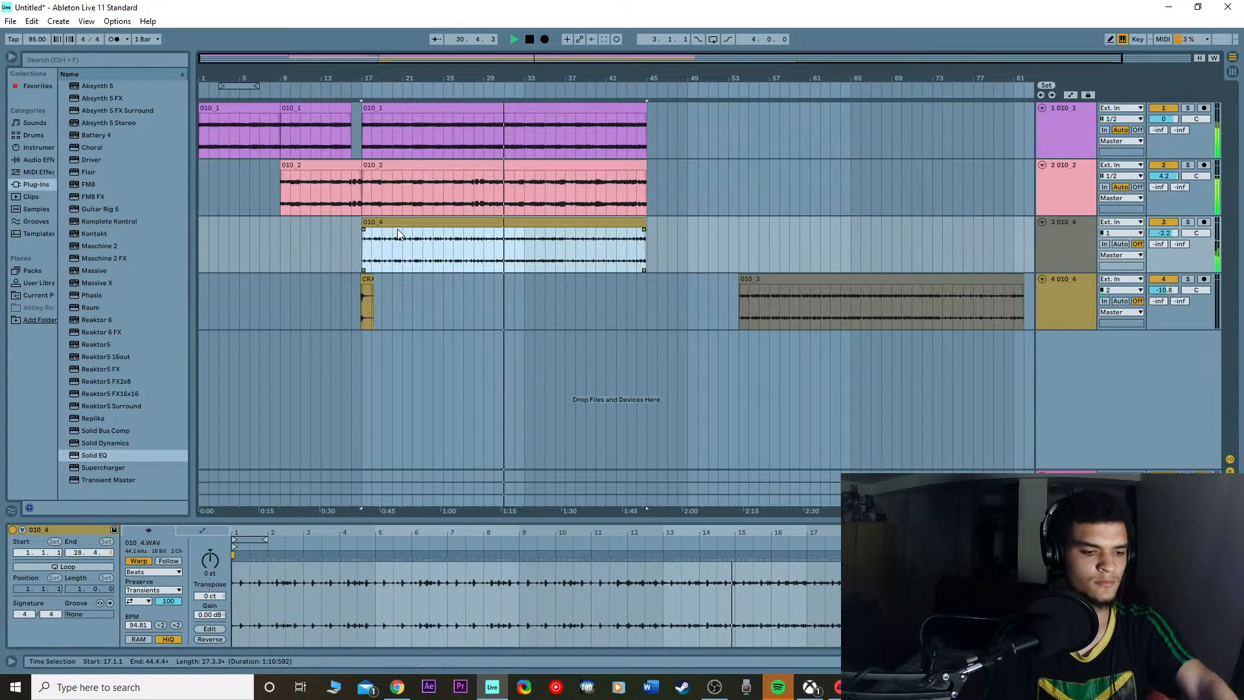
key("plus")
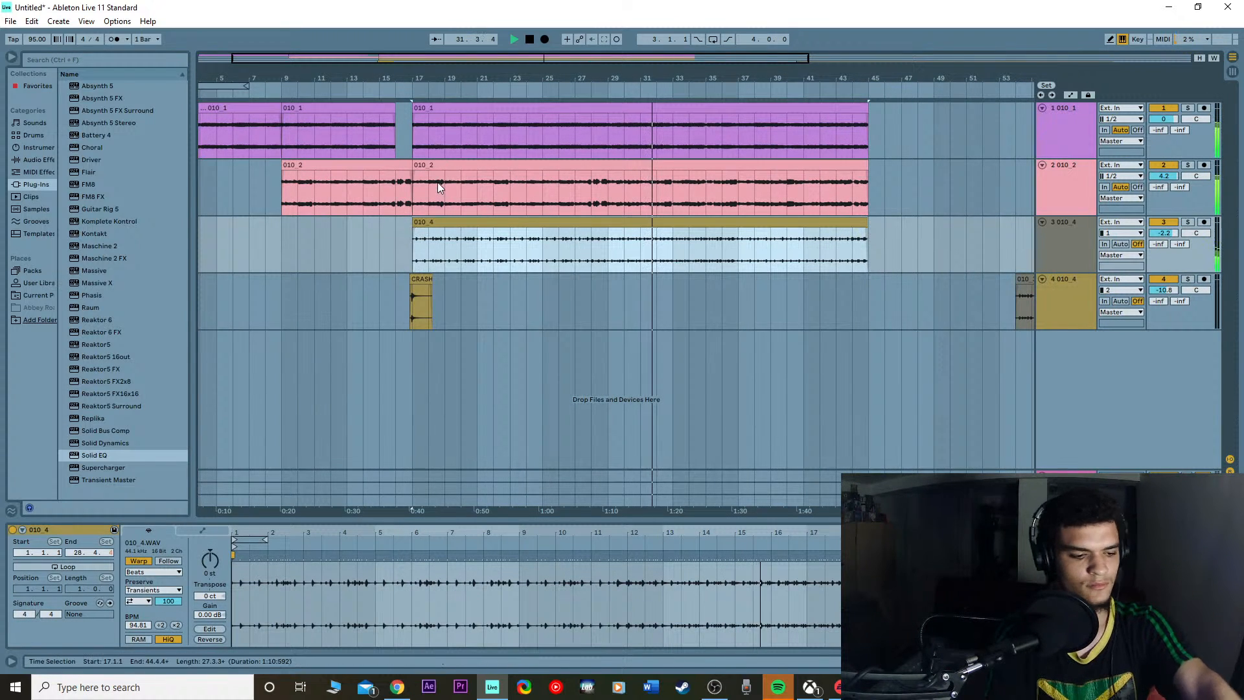
key("space")
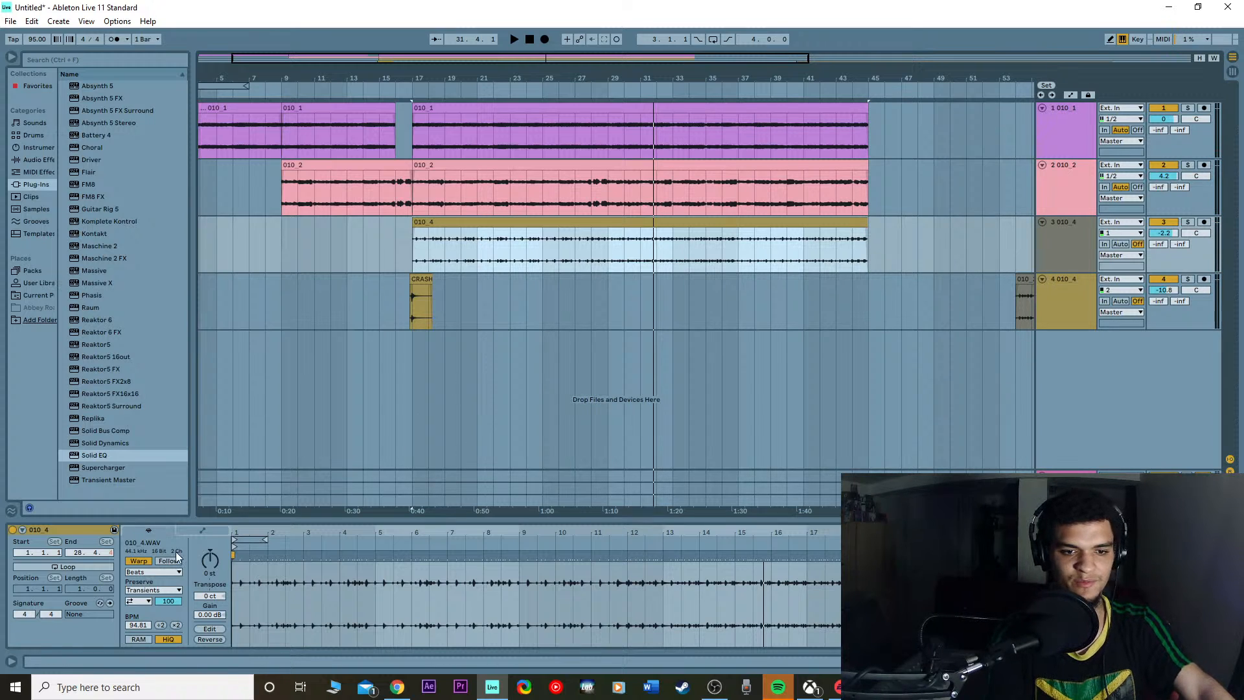
left_click(145, 562)
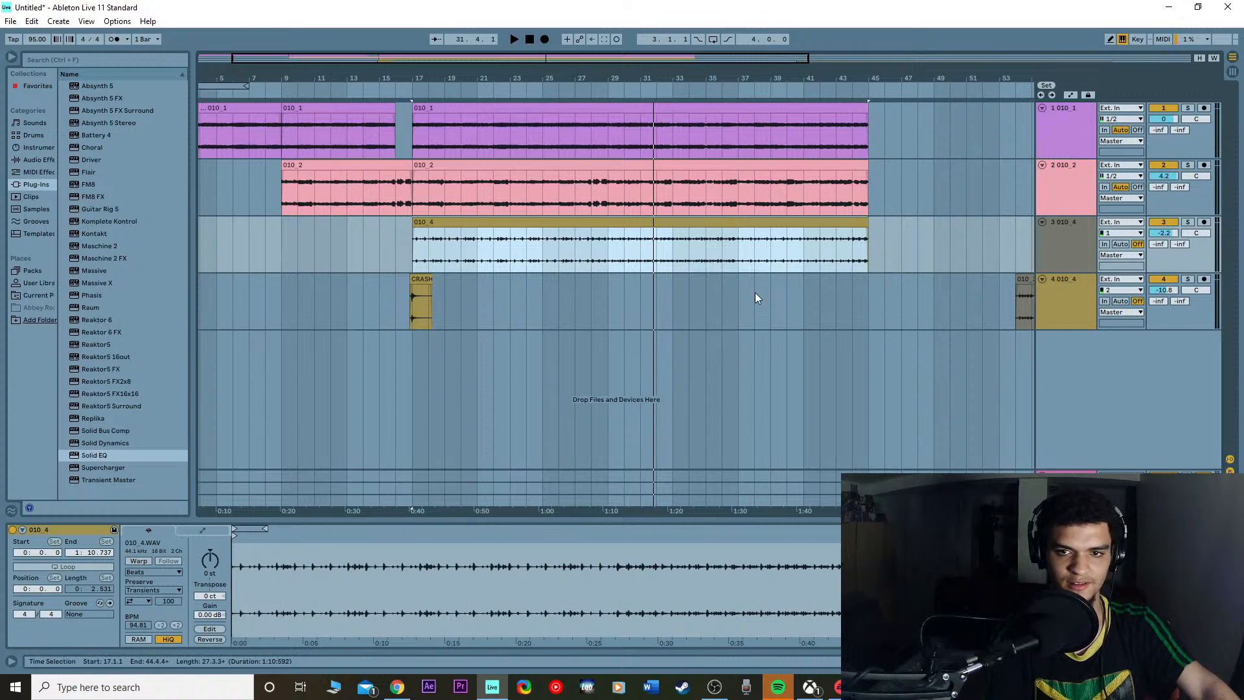
left_click(629, 87)
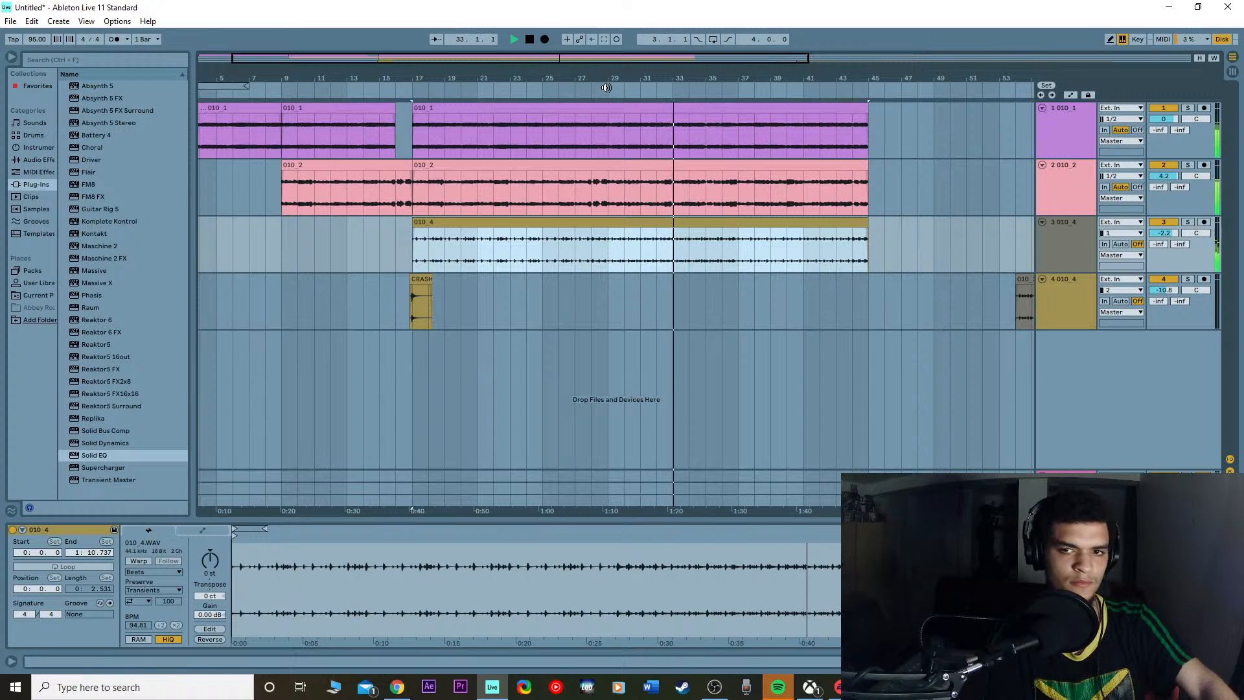
left_click(675, 122)
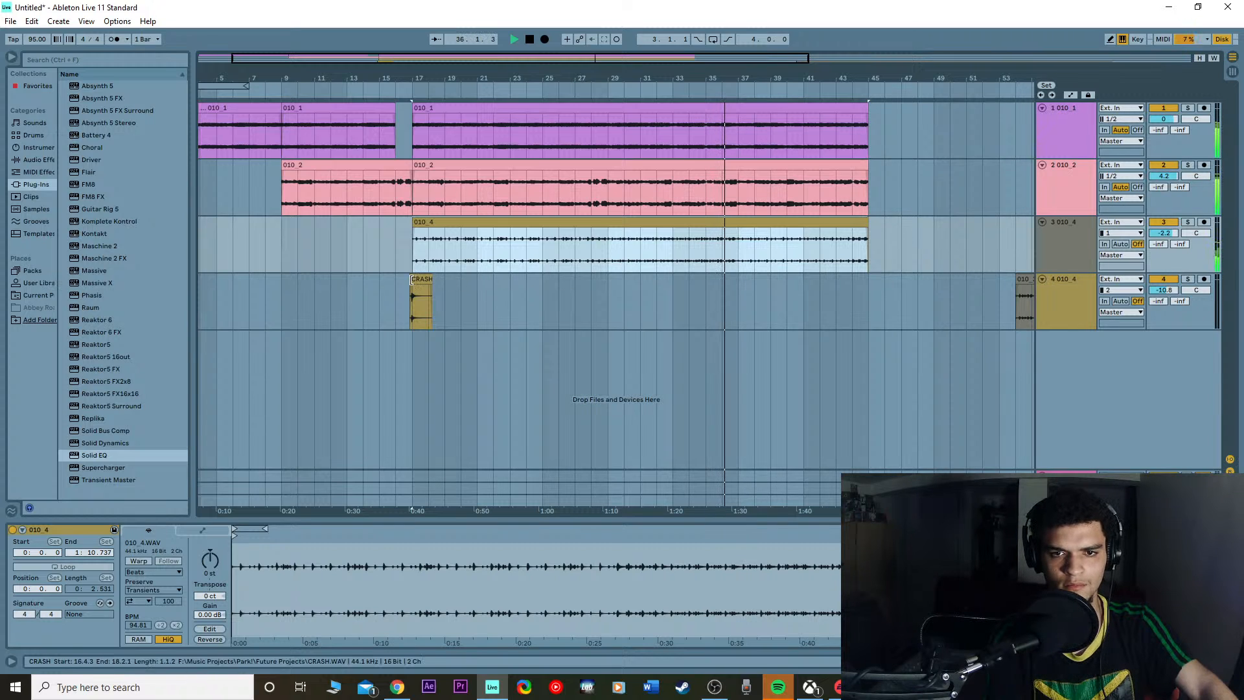
Step: Turn off Warp for the CRASH clip and deselect it
left_click(421, 305)
left_click(139, 561)
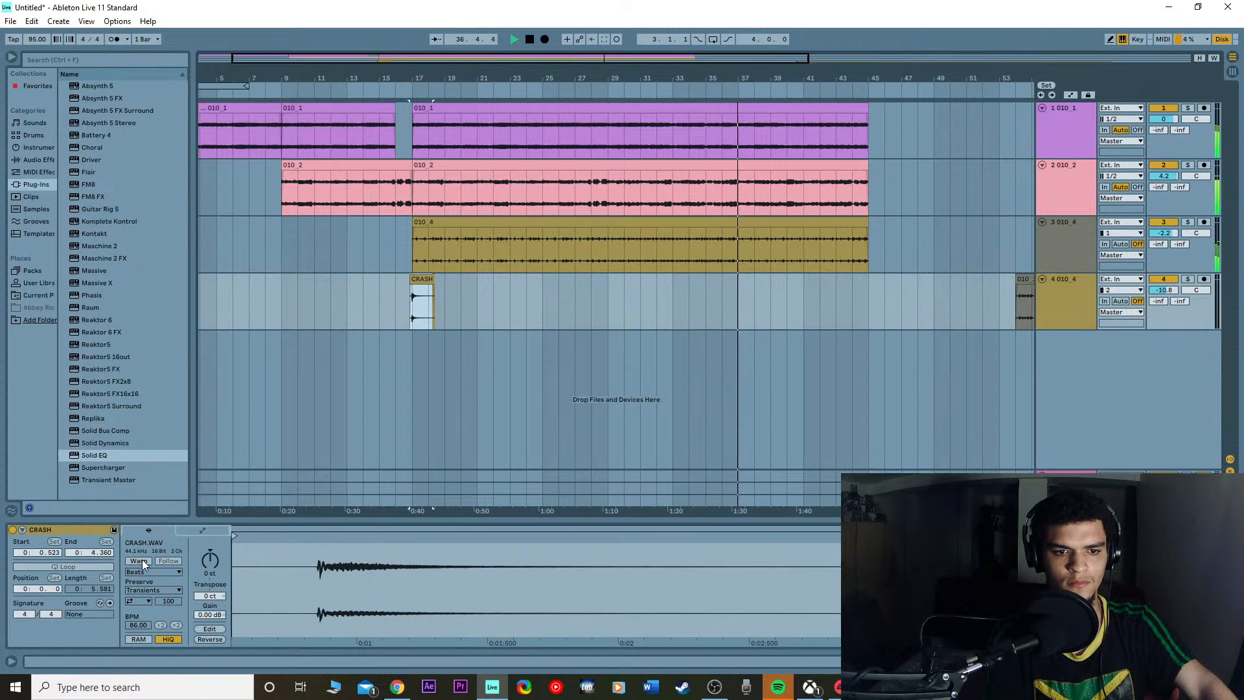
left_click(763, 383)
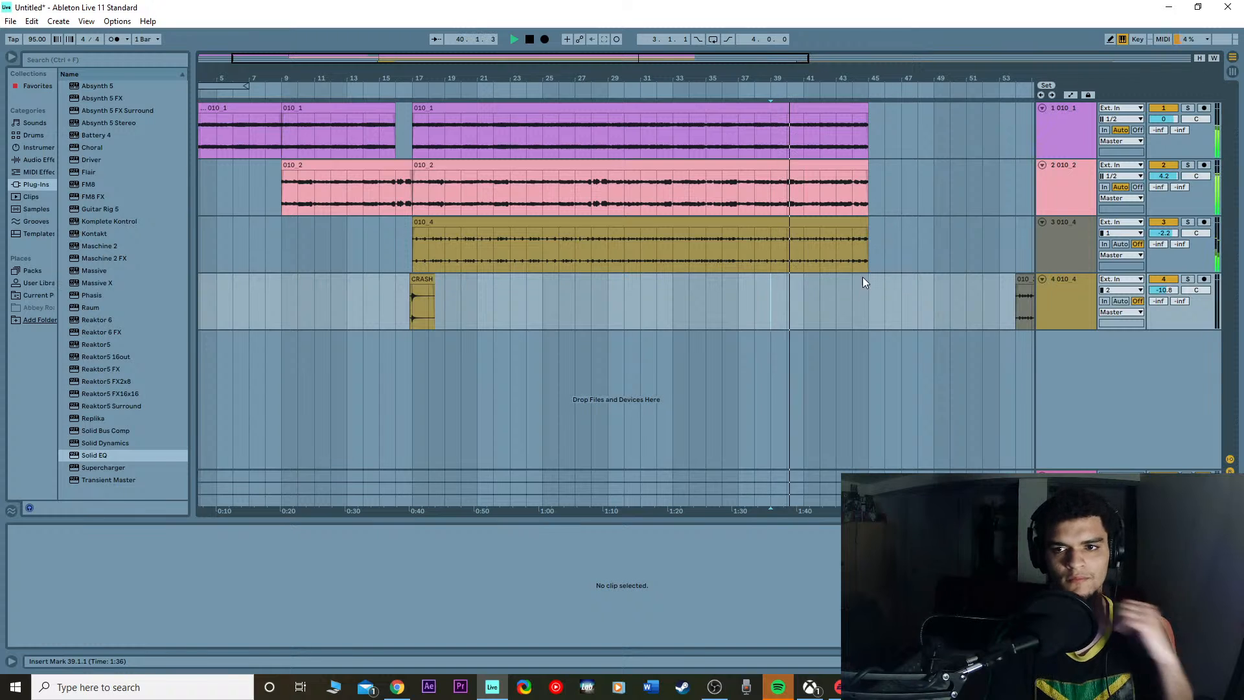
Step: Play the arrangement through the clips' end near bar 45, and replay the opening 010_1 clip from the start
mouse_move(865, 259)
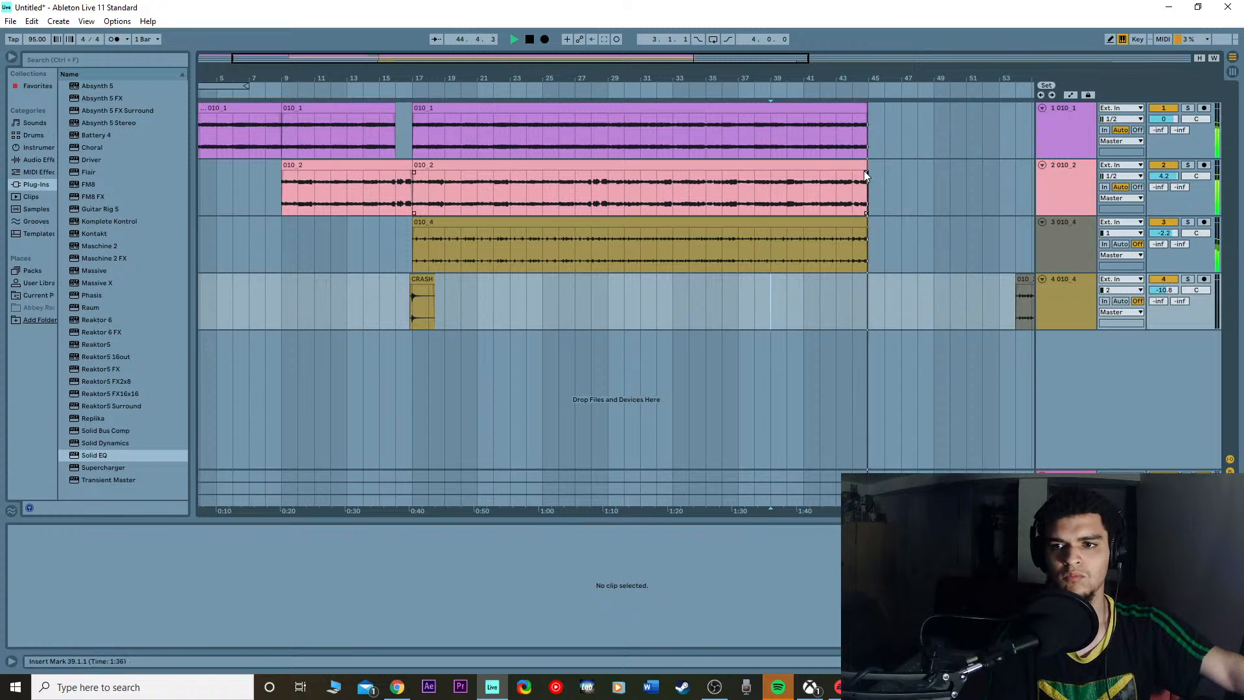
key("space")
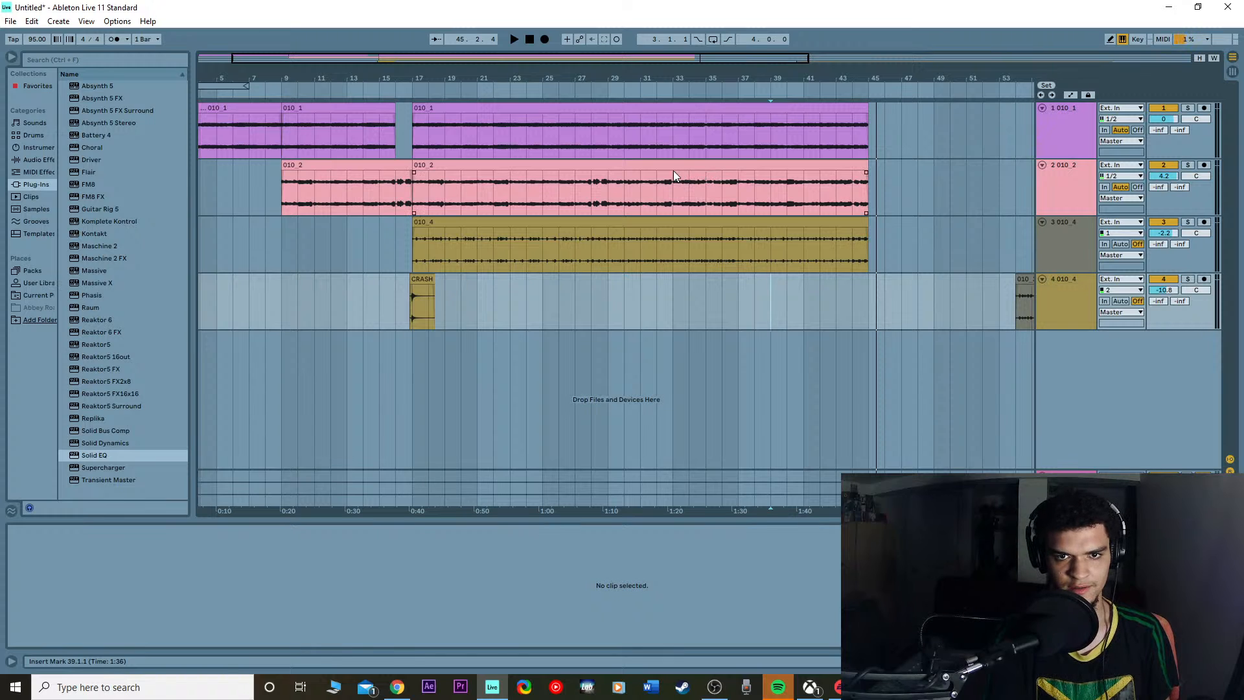
key("F9")
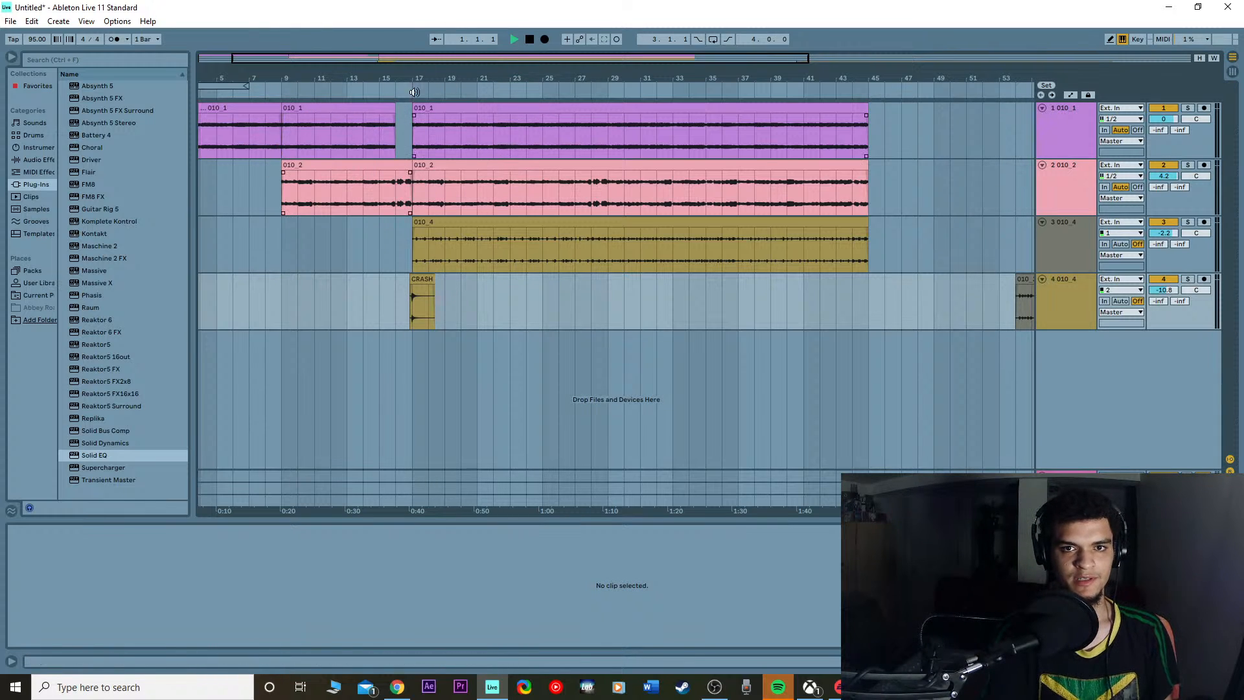
left_click(259, 108)
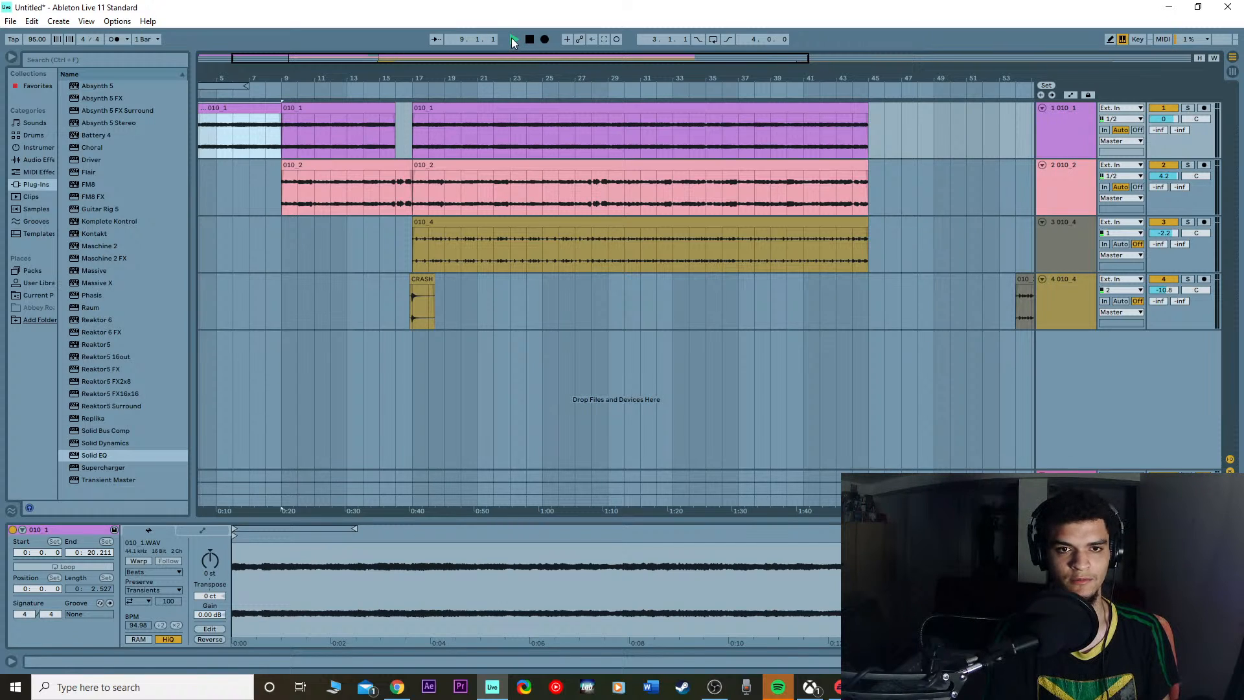
left_click(512, 40)
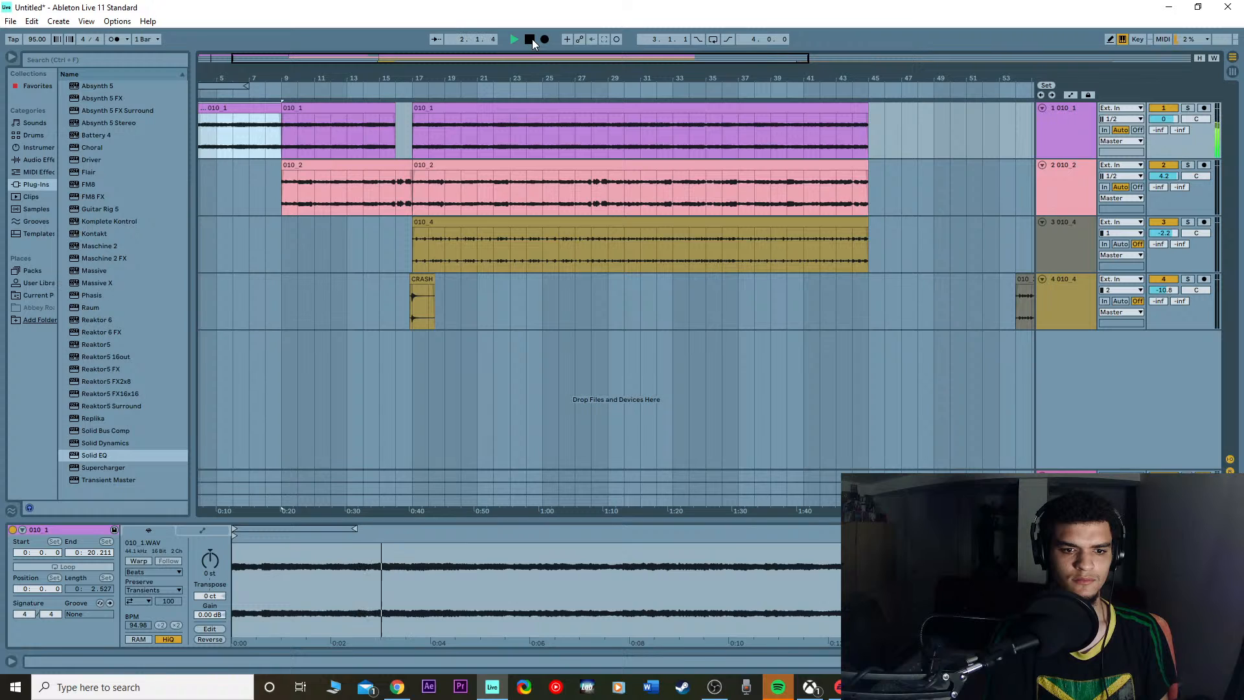
left_click(531, 40)
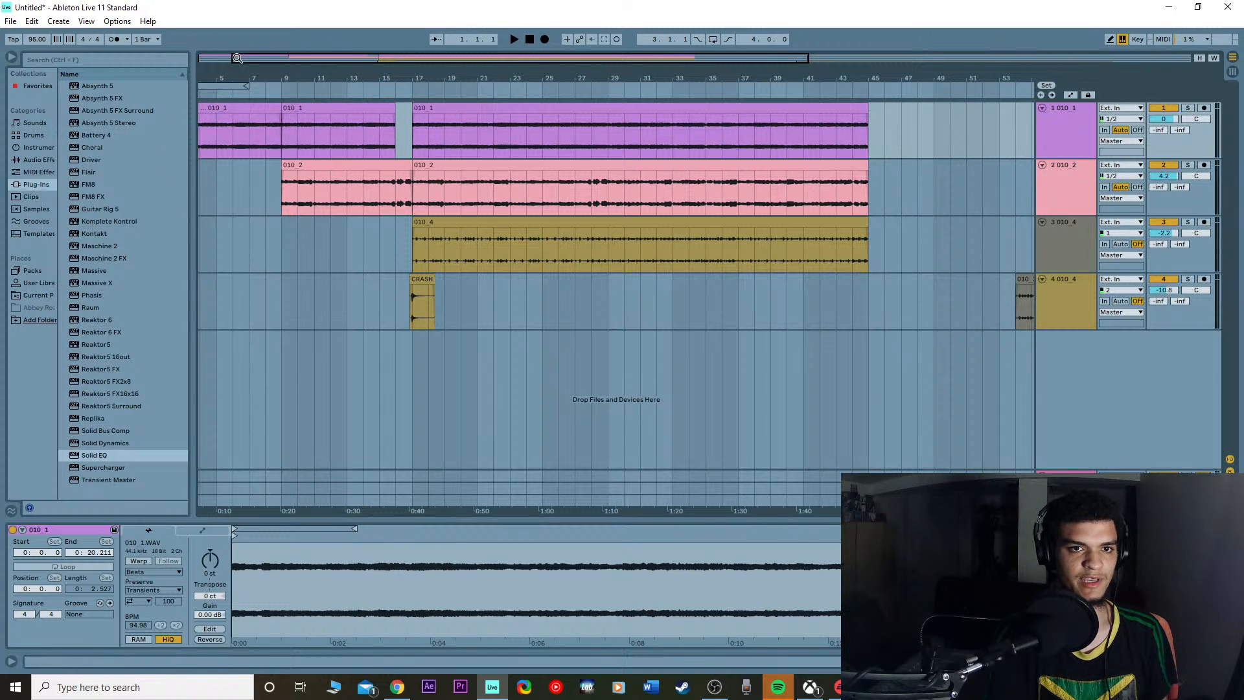
Step: List the Reverb & Resonance audio effects and play the arrangement from about bar 14 through the gap before bar 17
left_click_drag(237, 57, 181, 54)
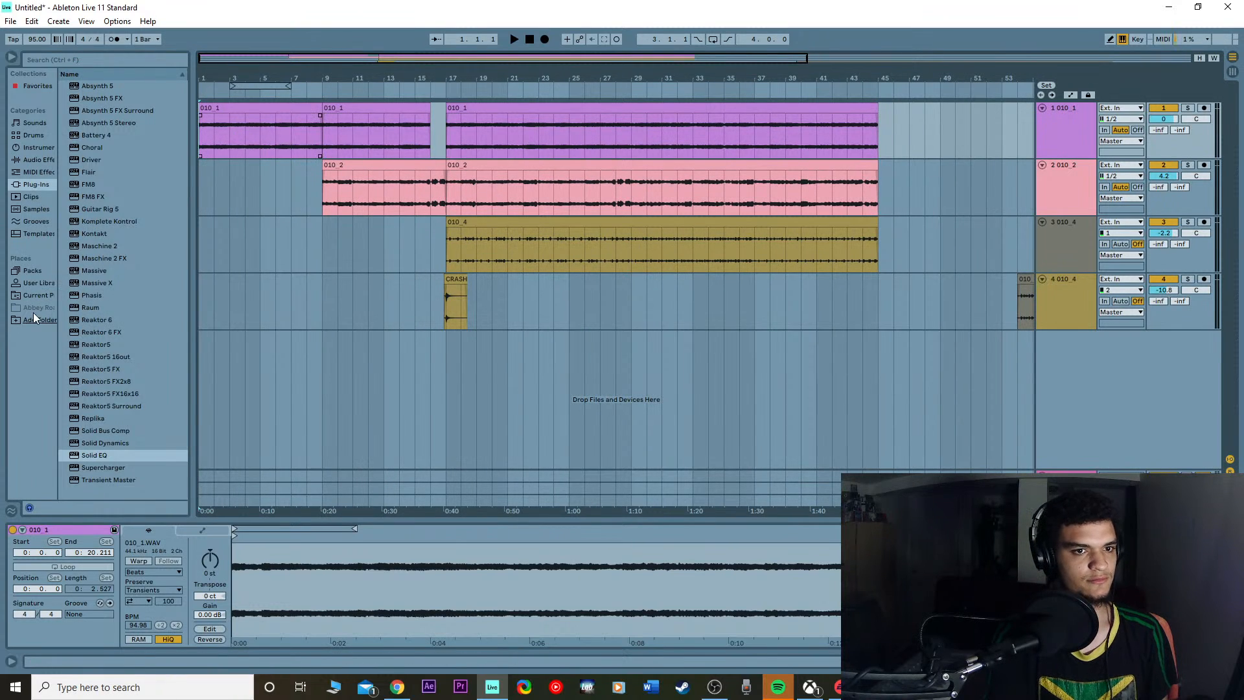
left_click(48, 160)
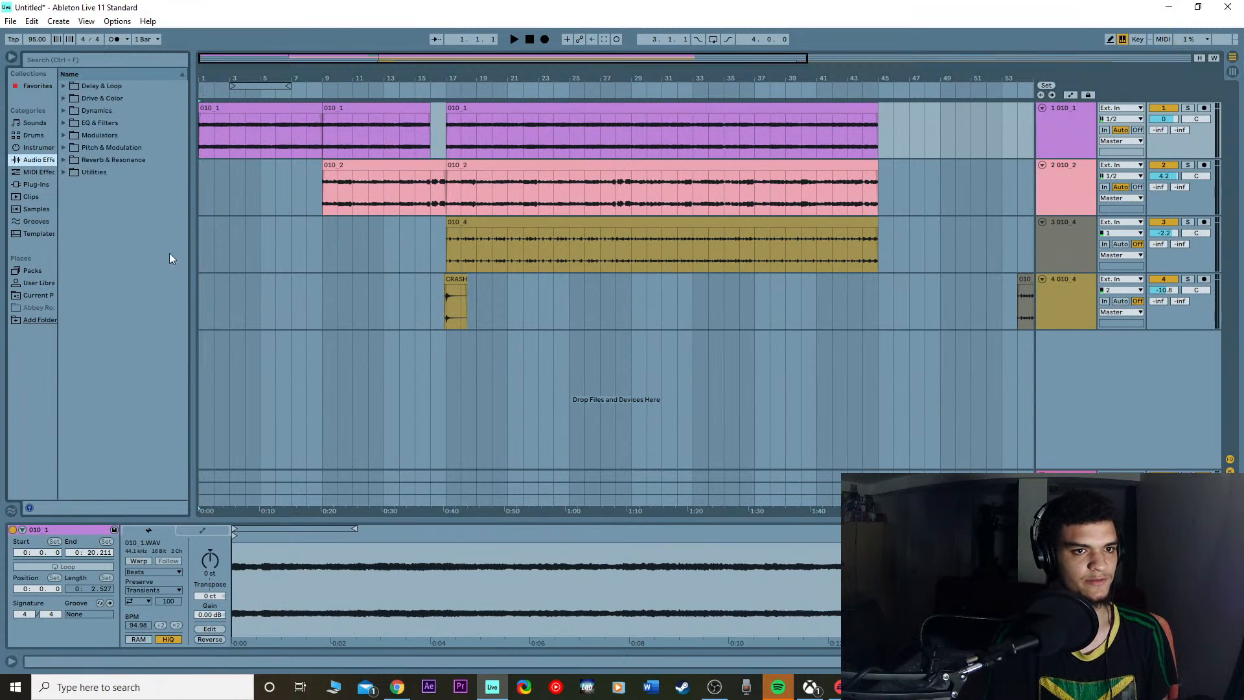
left_click(68, 161)
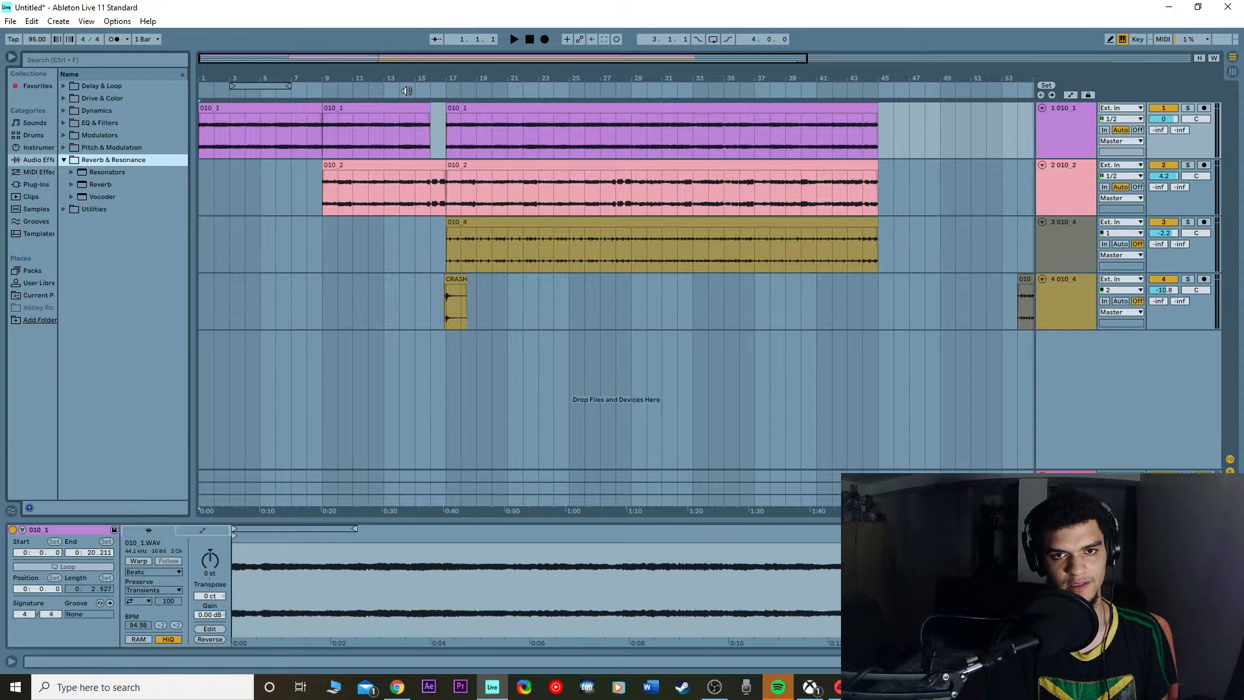
left_click(406, 91)
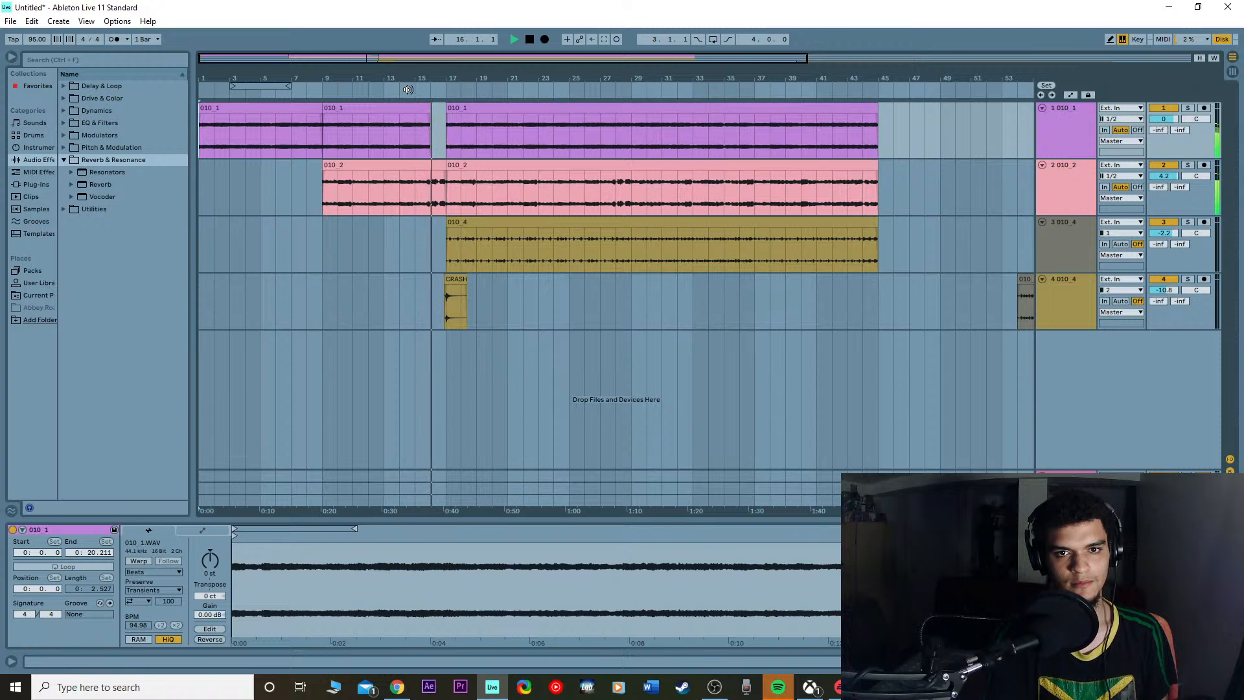
key("space")
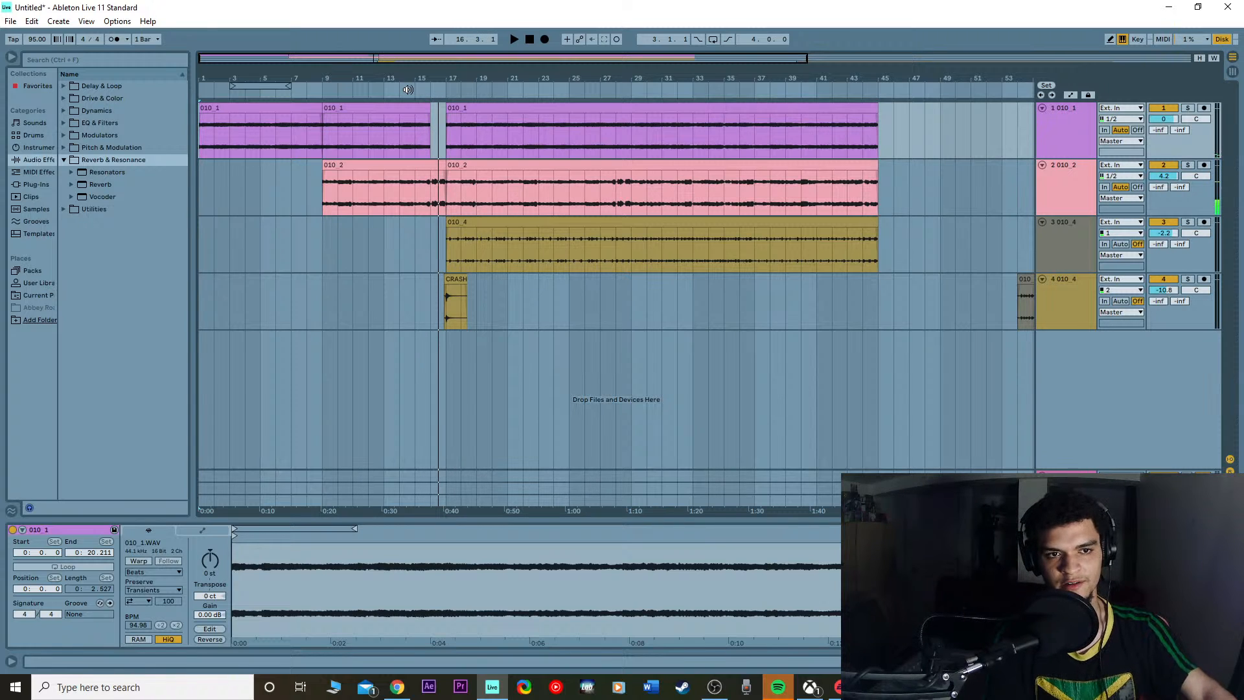
Step: Browse the Reverb device's Hall and Room preset folders among the audio effects
left_click(72, 184)
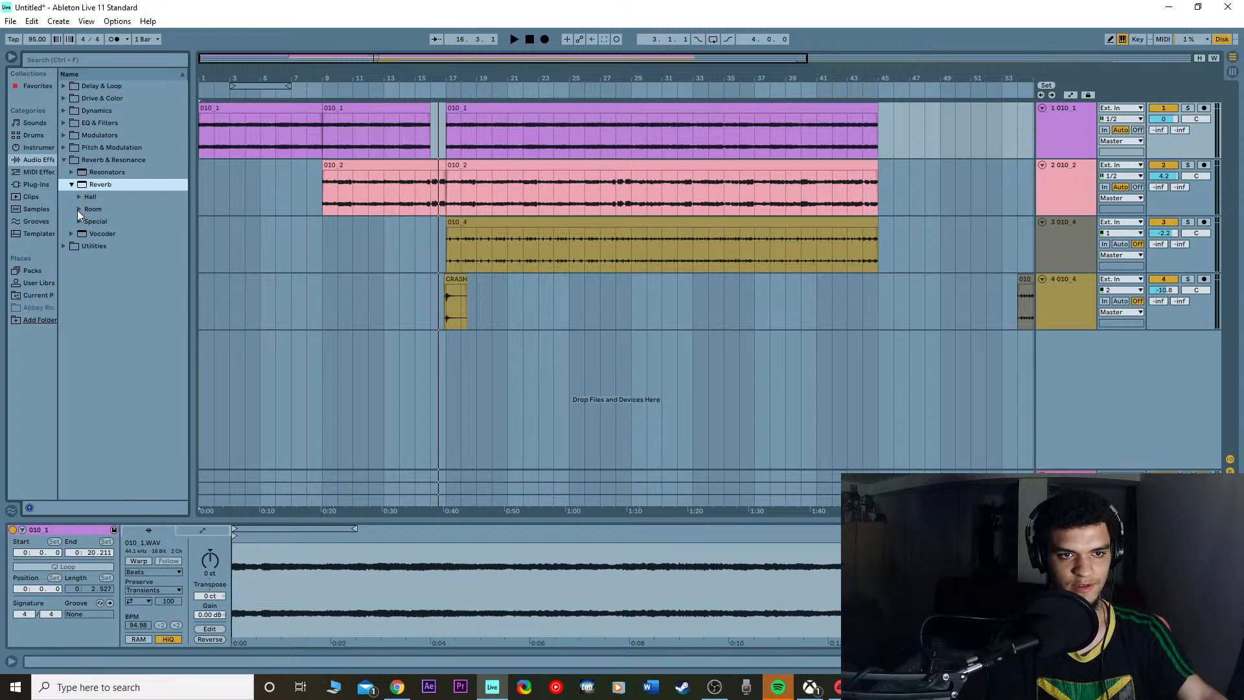
left_click(79, 197)
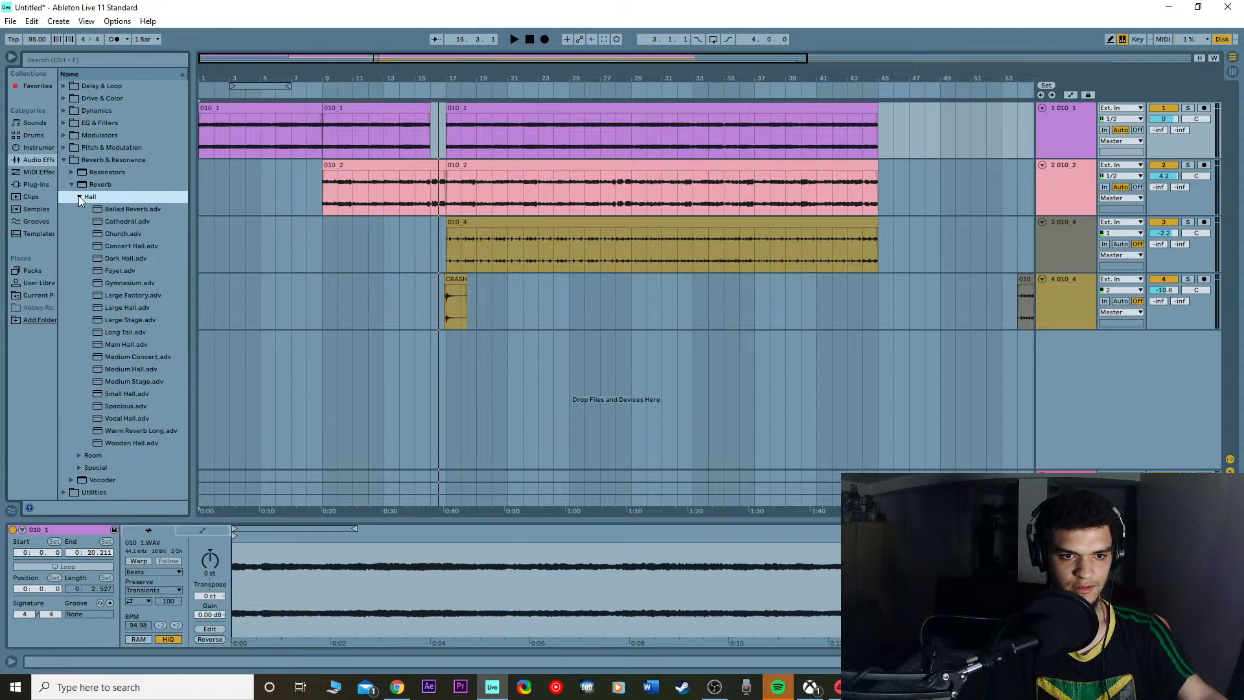
left_click(117, 247)
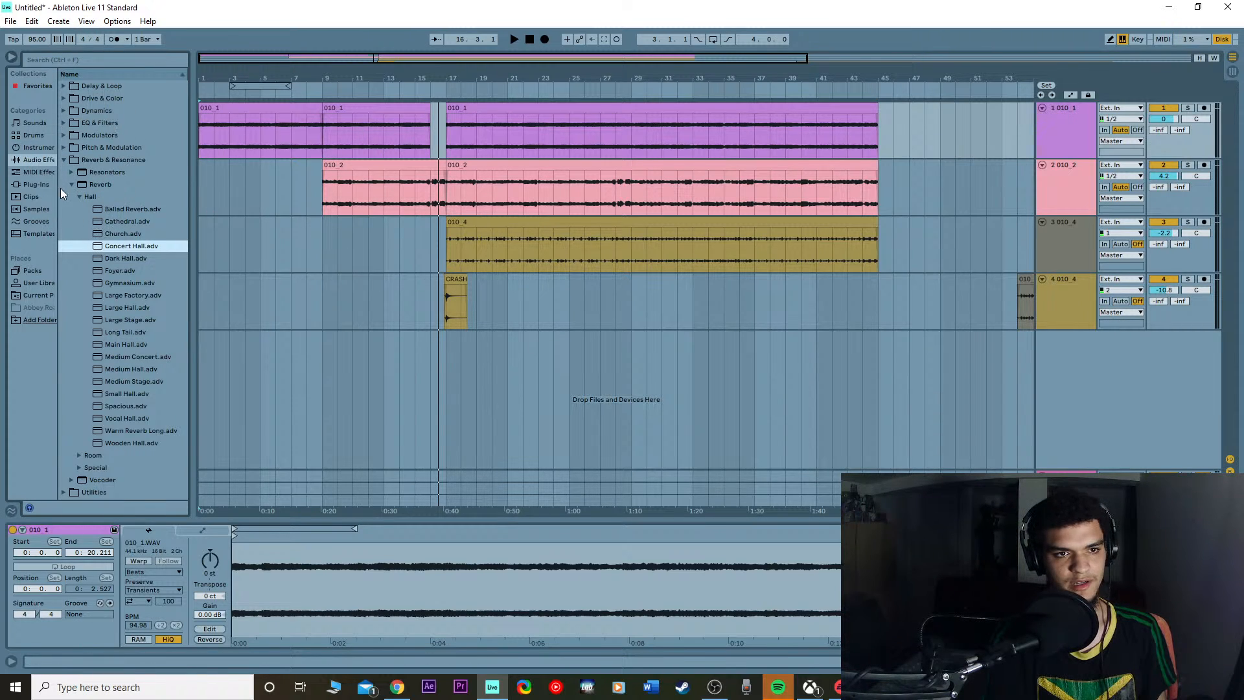
left_click(39, 159)
left_click(34, 135)
left_click(39, 172)
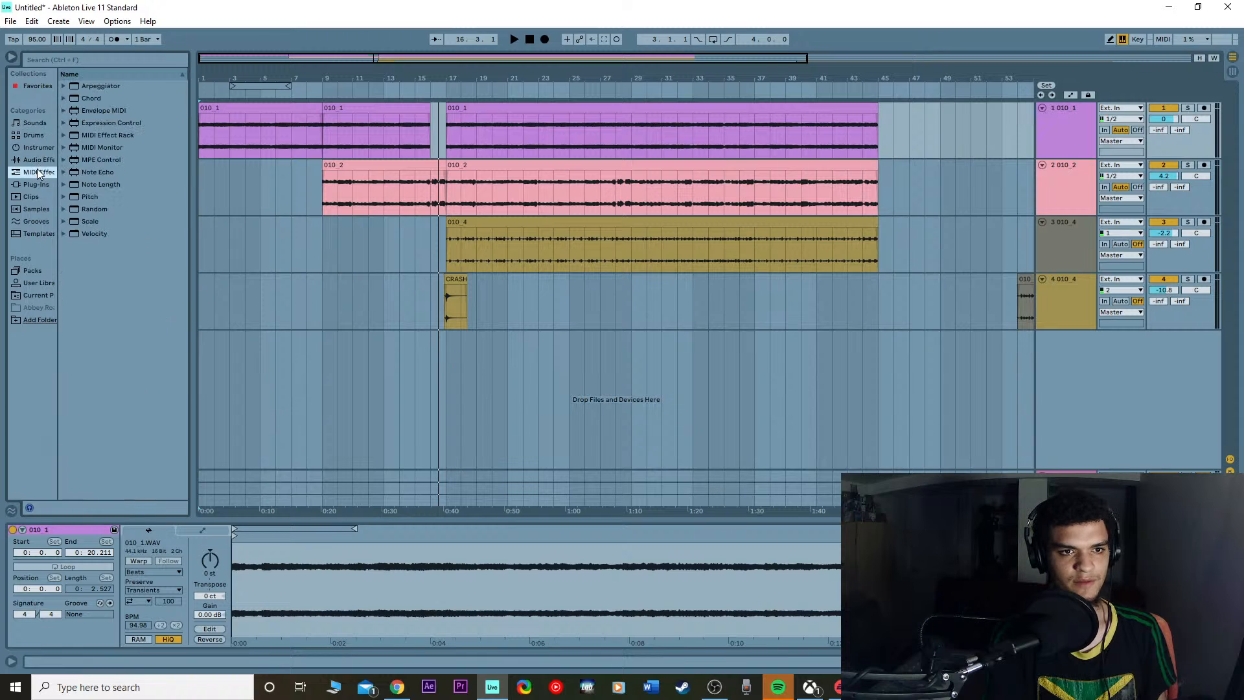
left_click(42, 162)
left_click(65, 160)
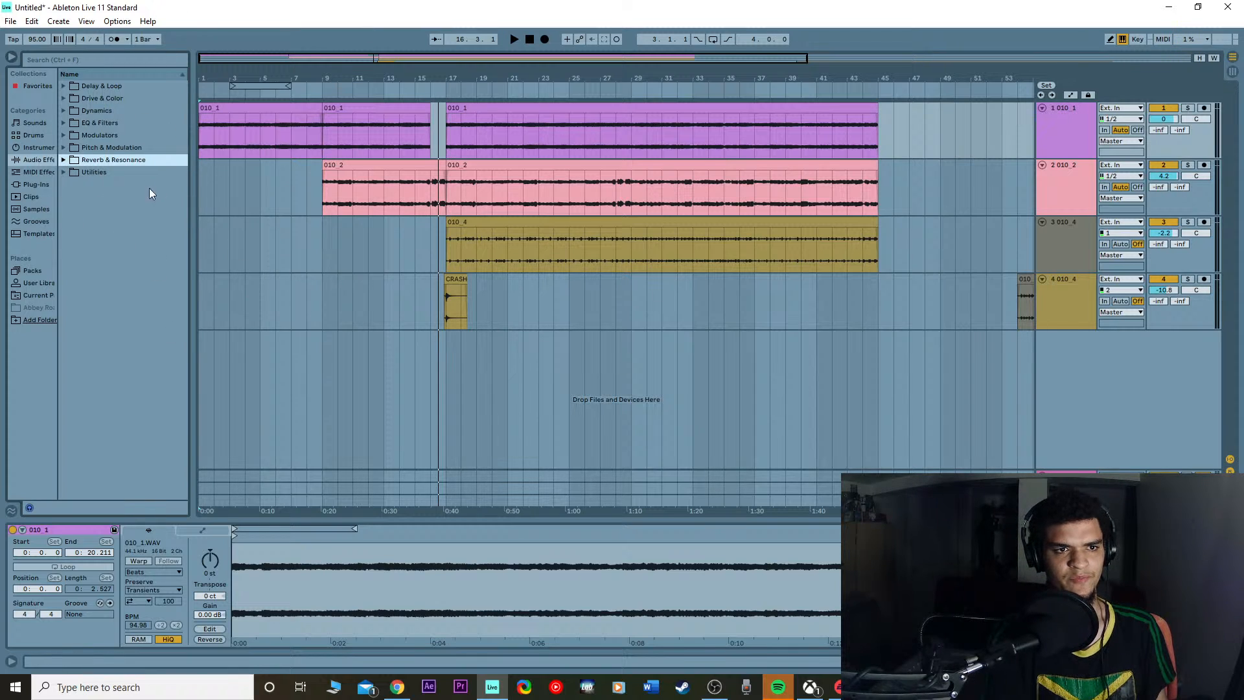
left_click(63, 160)
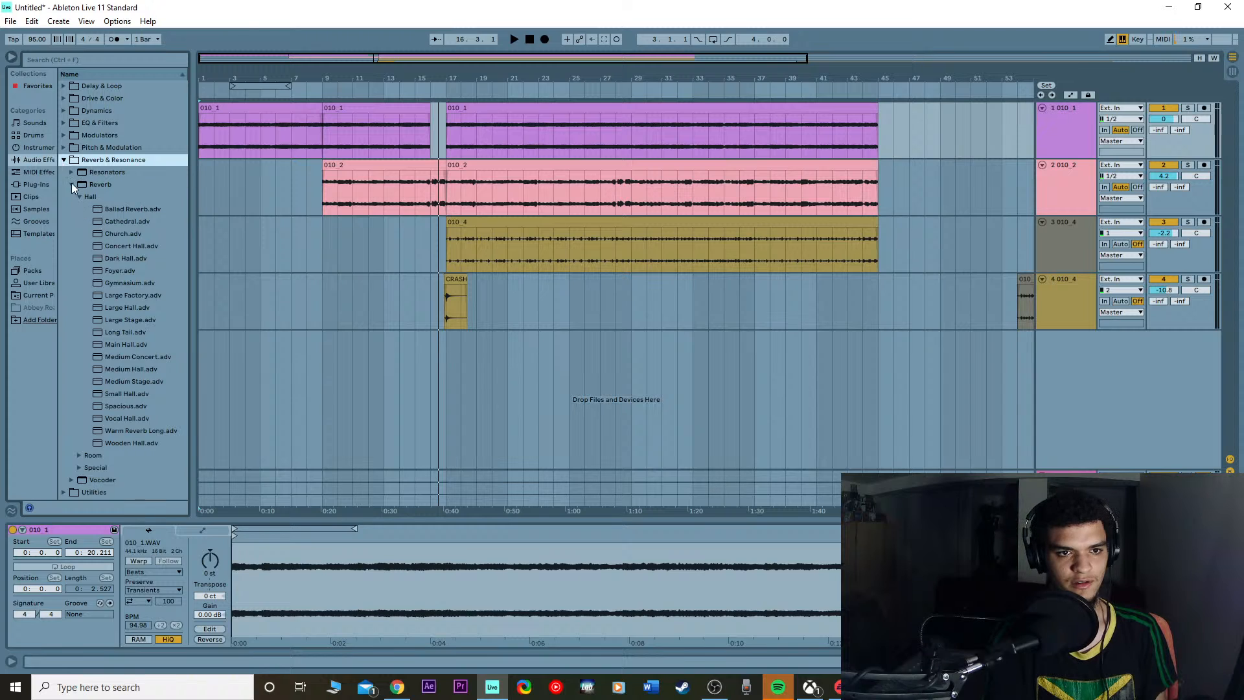
left_click(72, 185)
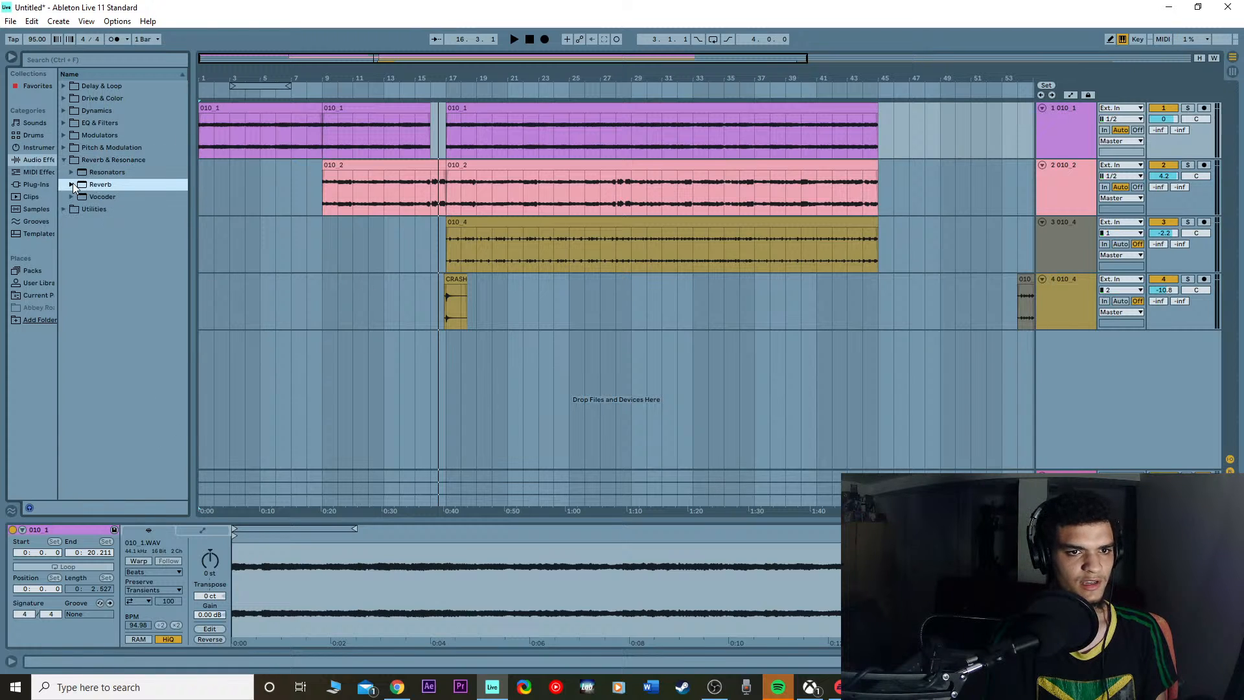
left_click(71, 184)
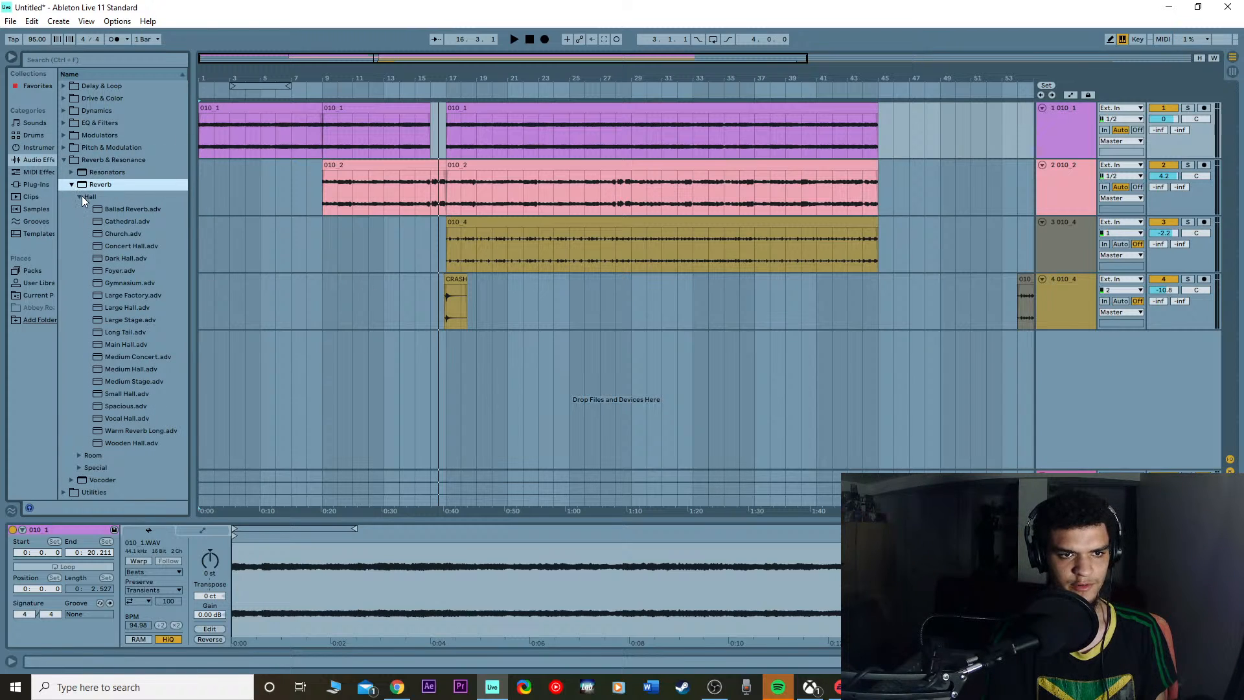
left_click(81, 197)
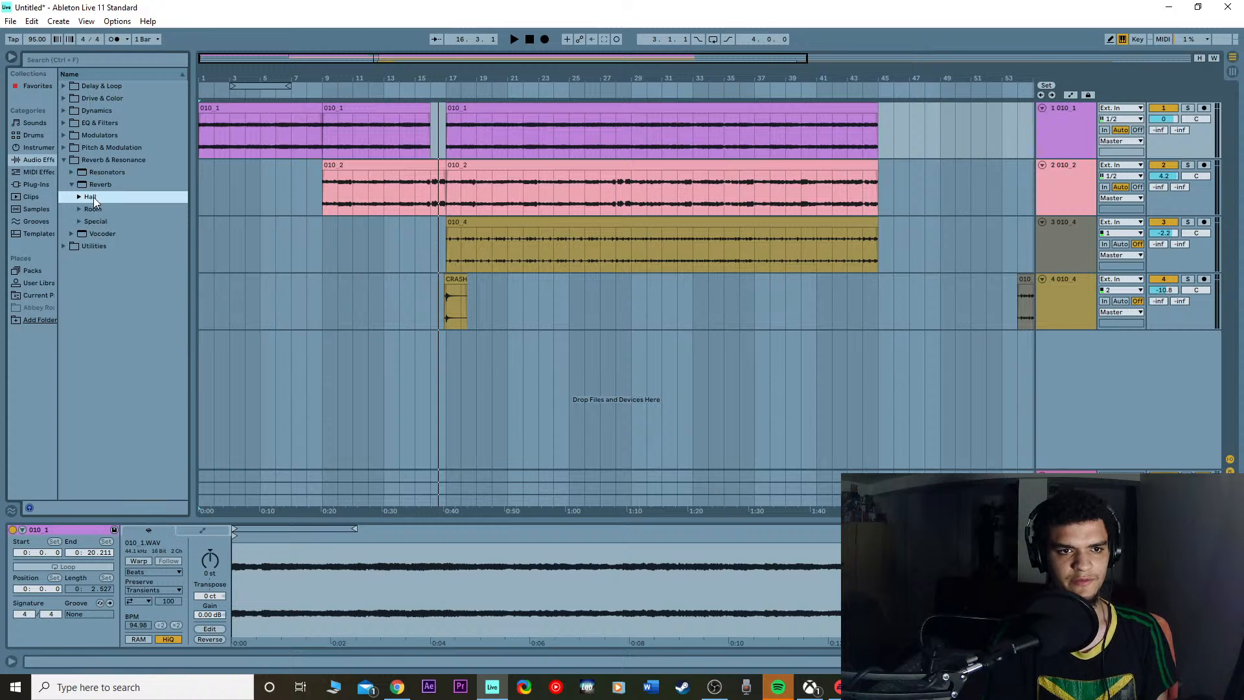
left_click(82, 210)
left_click(82, 210)
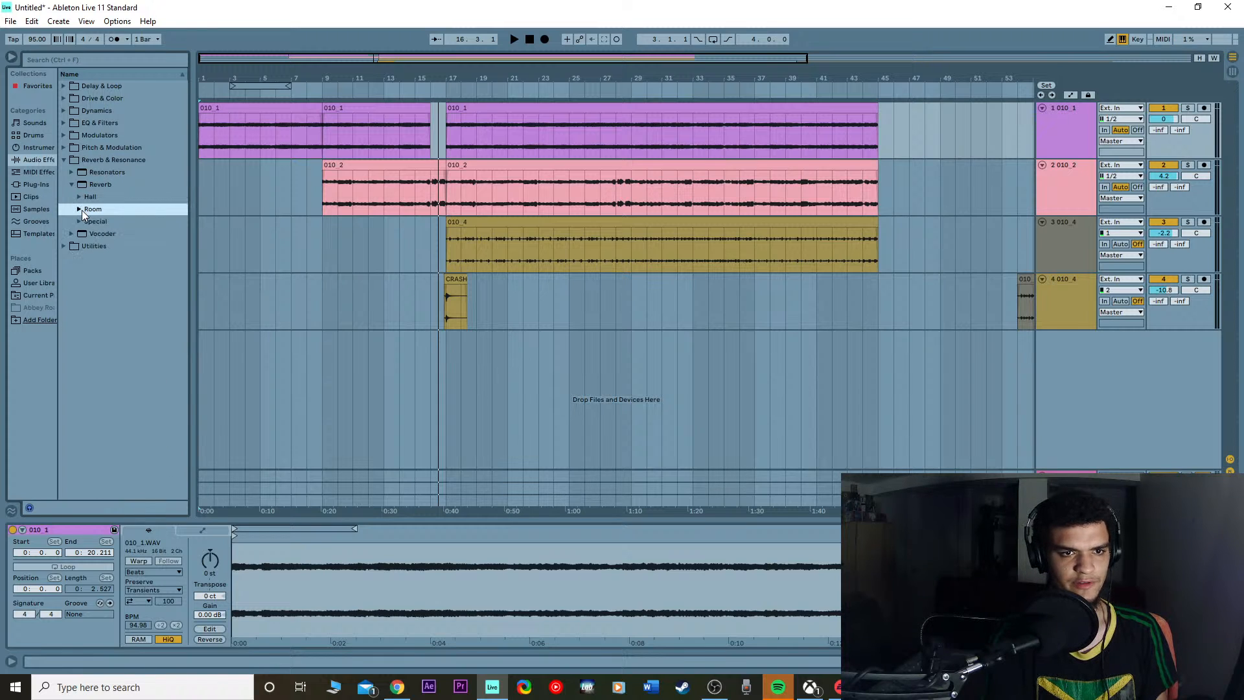
Step: Add the Concert Hall reverb preset to the first track and set its Dry/Wet to 46%
left_click(97, 199)
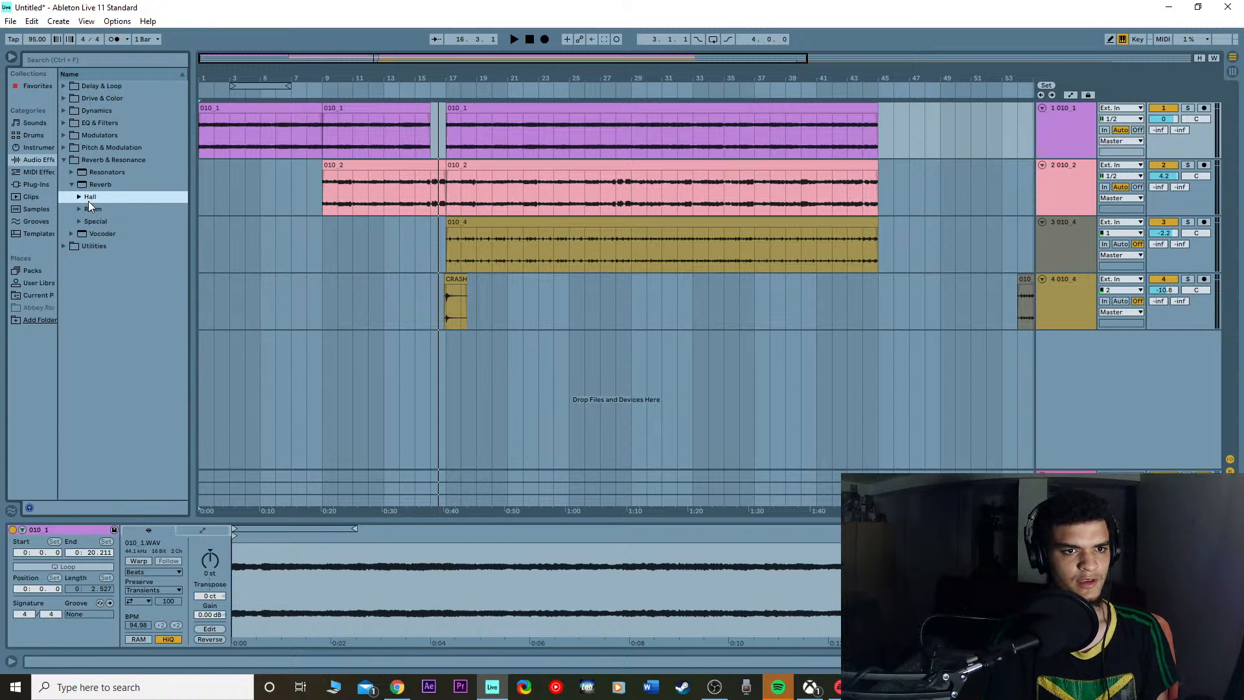
left_click(80, 198)
left_click_drag(117, 251, 199, 241)
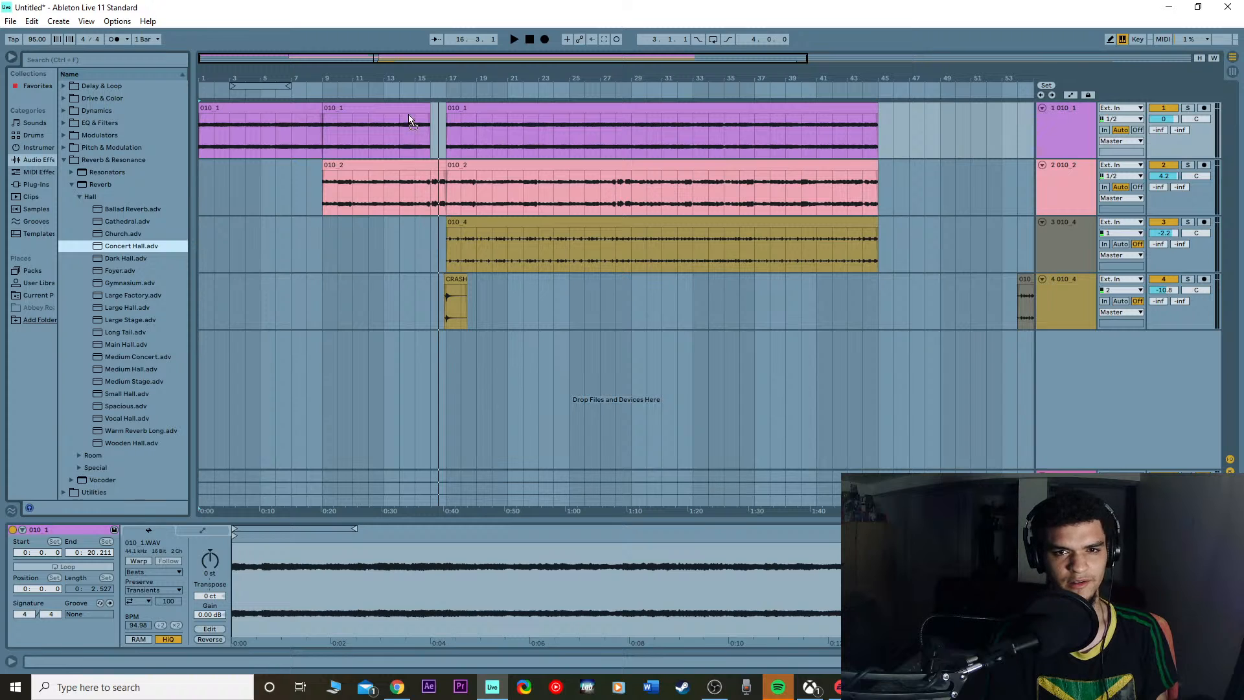
left_click_drag(1069, 133, 1069, 133)
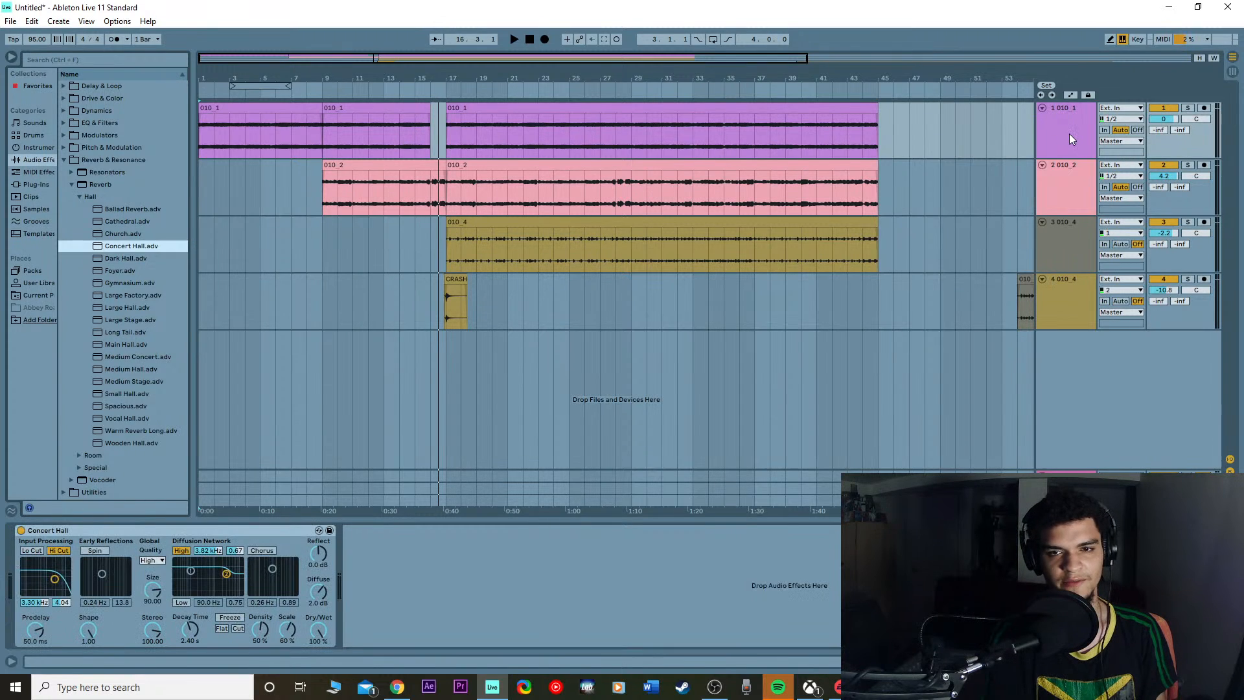
left_click_drag(318, 630, 318, 633)
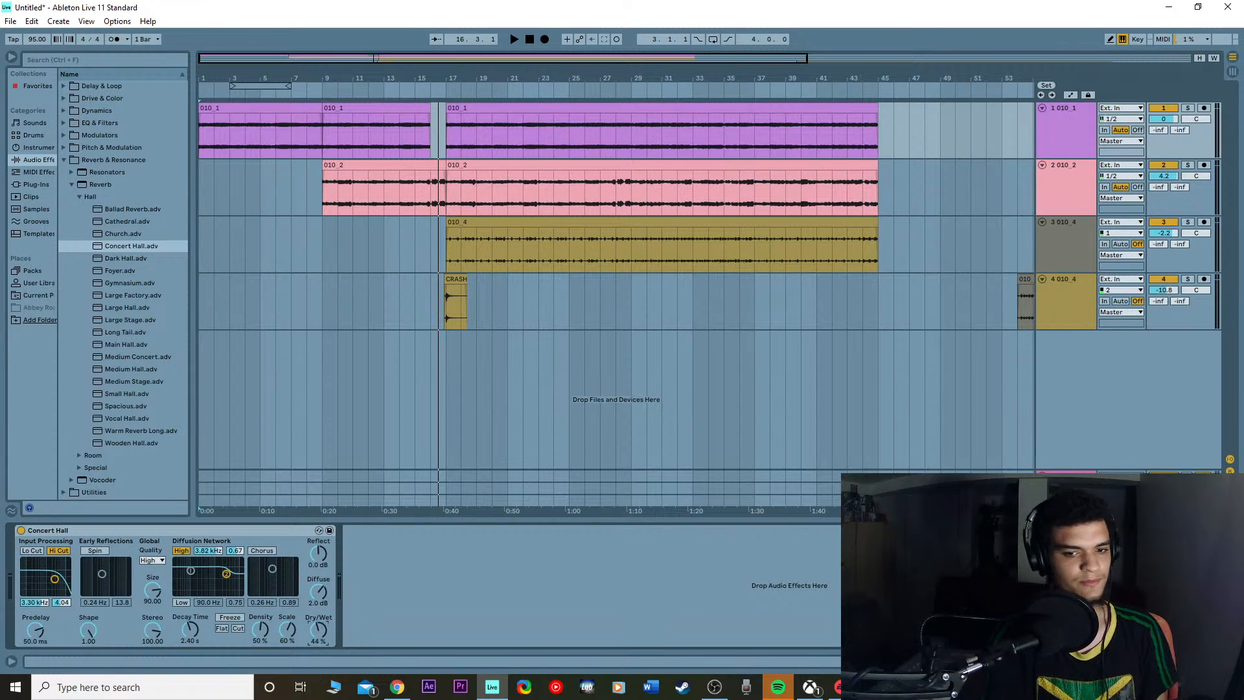
left_click(368, 586)
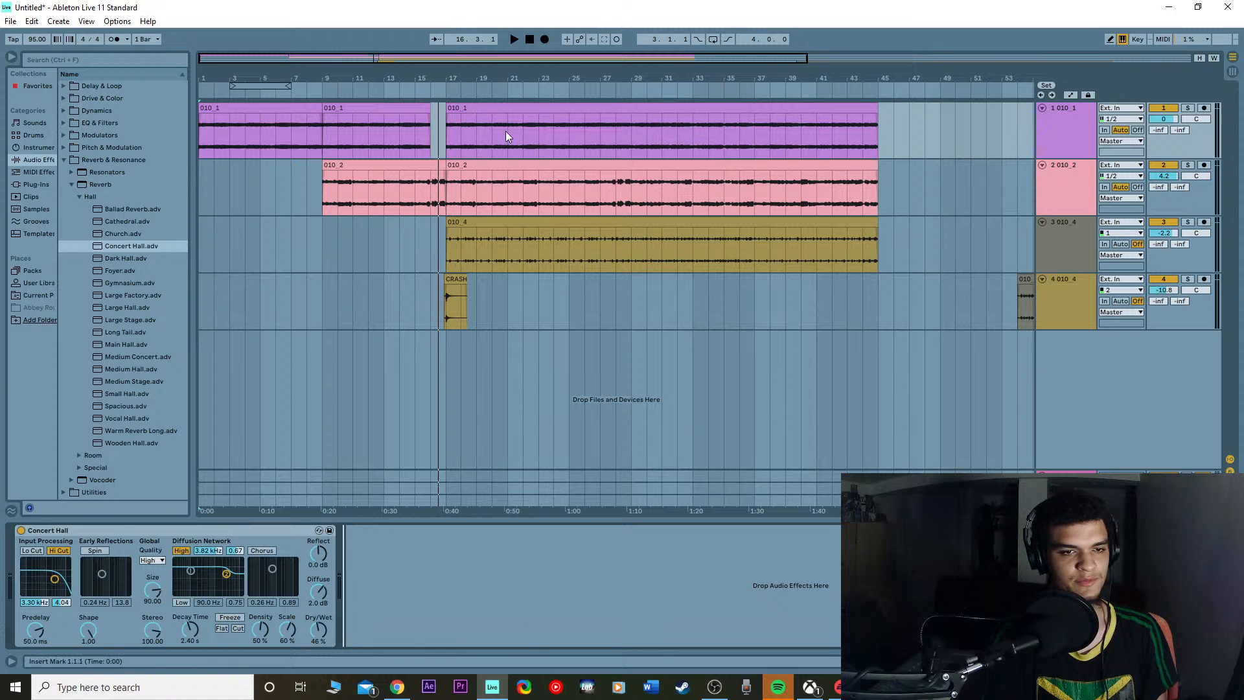
Step: Play the transition into bar 17, set the Concert Hall reverb's Dry/Wet to 33%, and replay from about bar 14
left_click(403, 93)
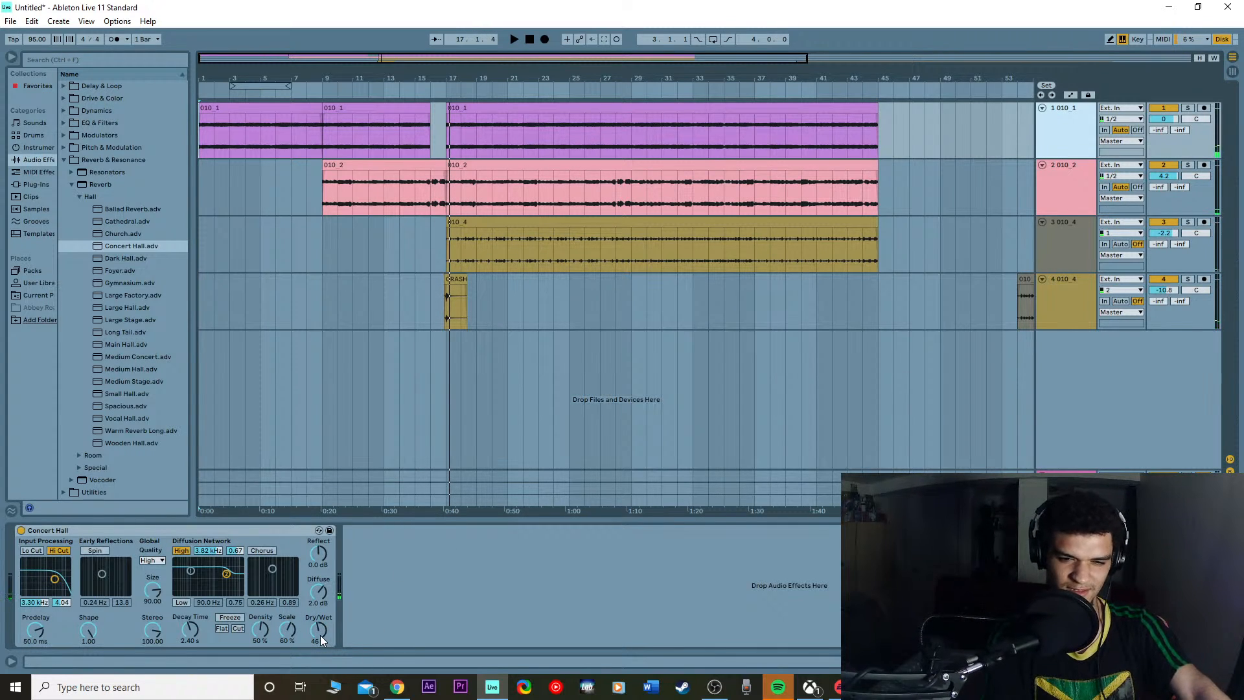
left_click_drag(318, 628, 318, 635)
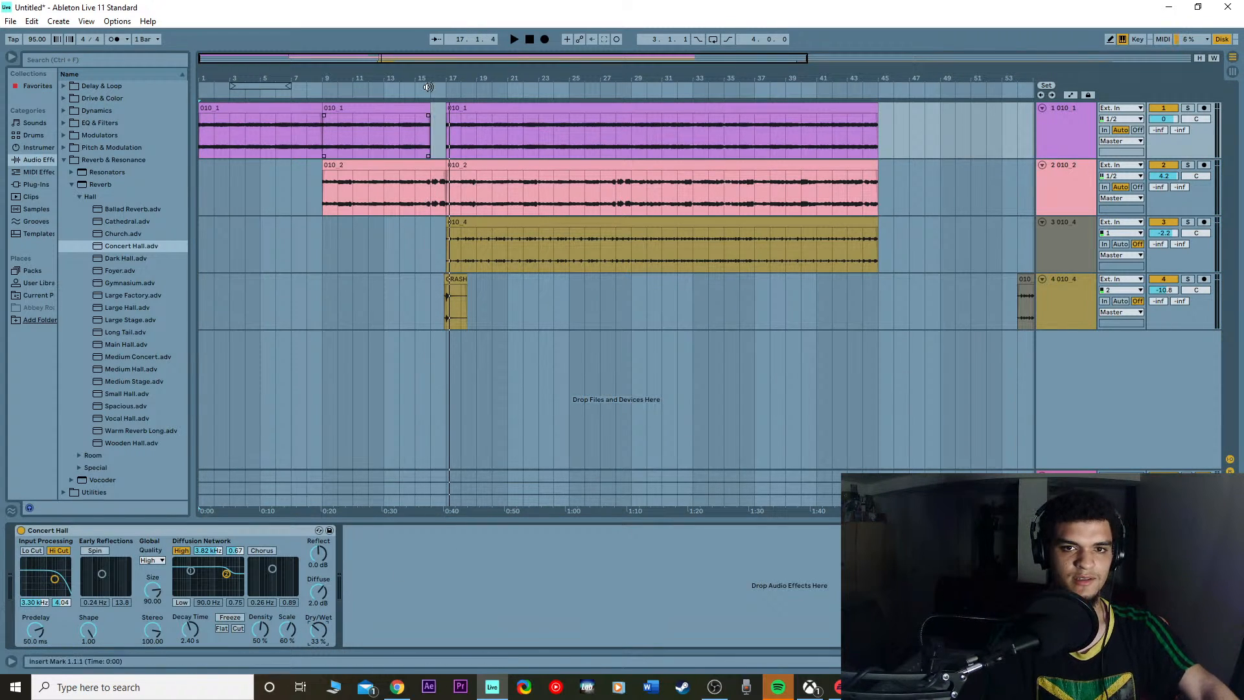
left_click(435, 142)
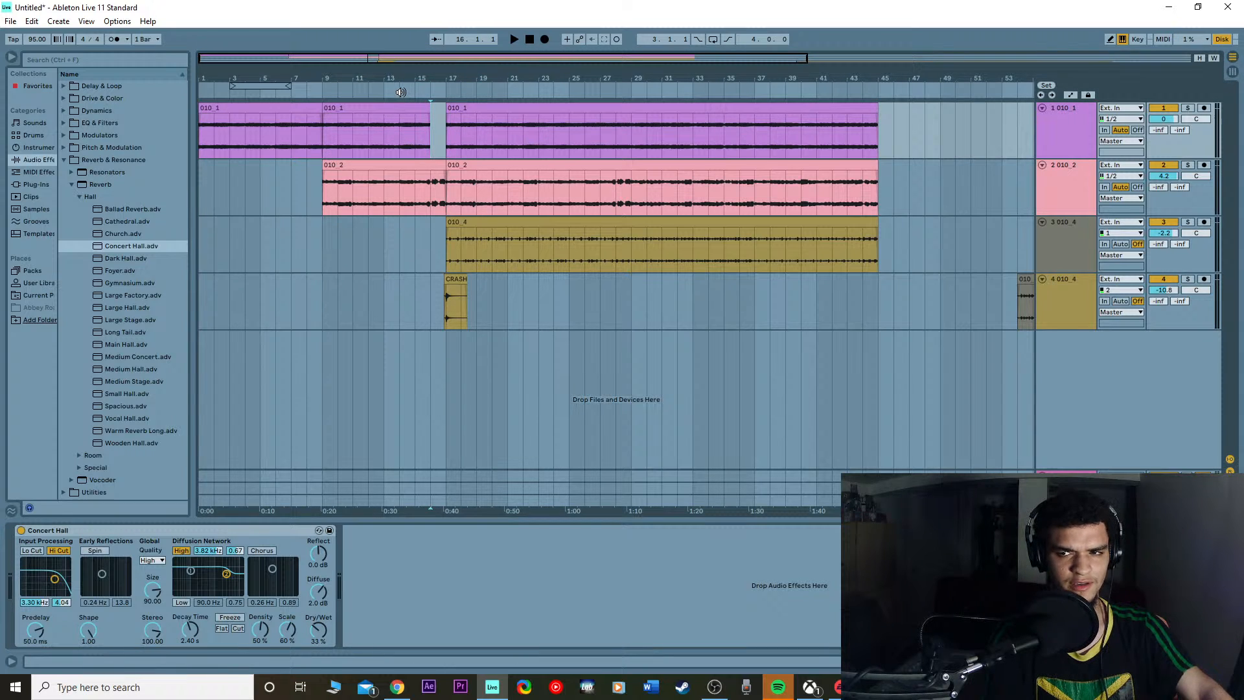
left_click(400, 92)
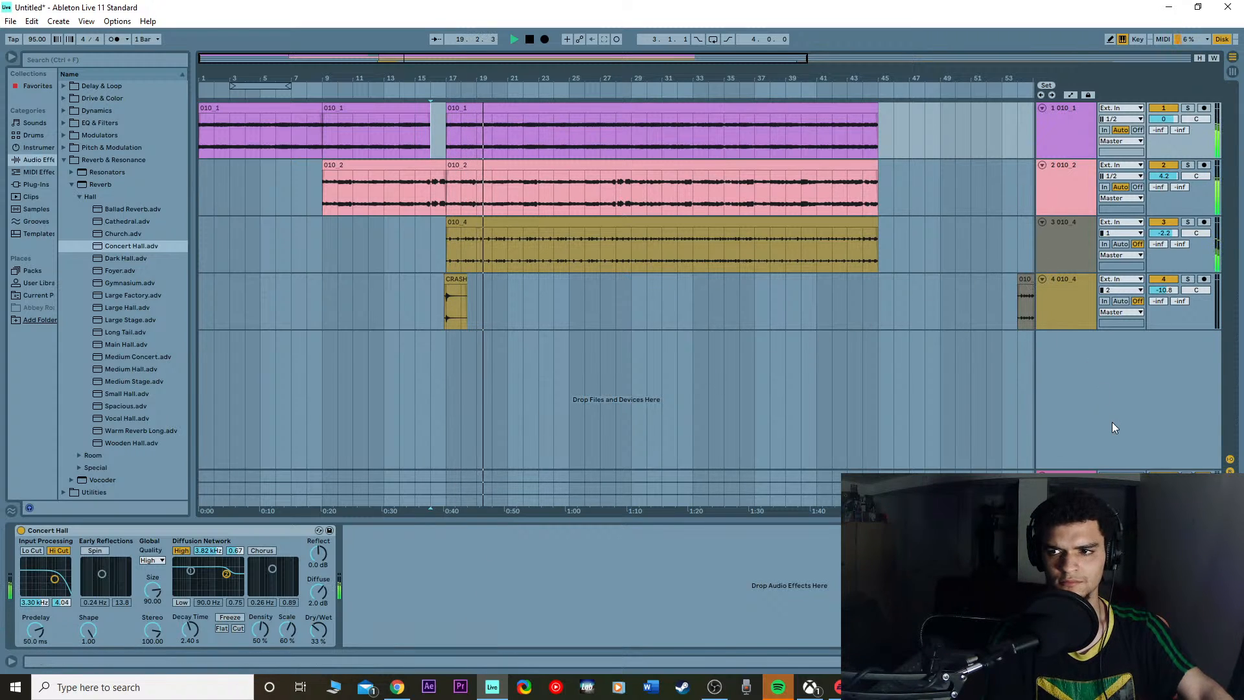
Step: Stop playback and swap the drum clips, moving 010_4 to bar 48 and 010_3 to bar 17, both on the third track
left_click(823, 59)
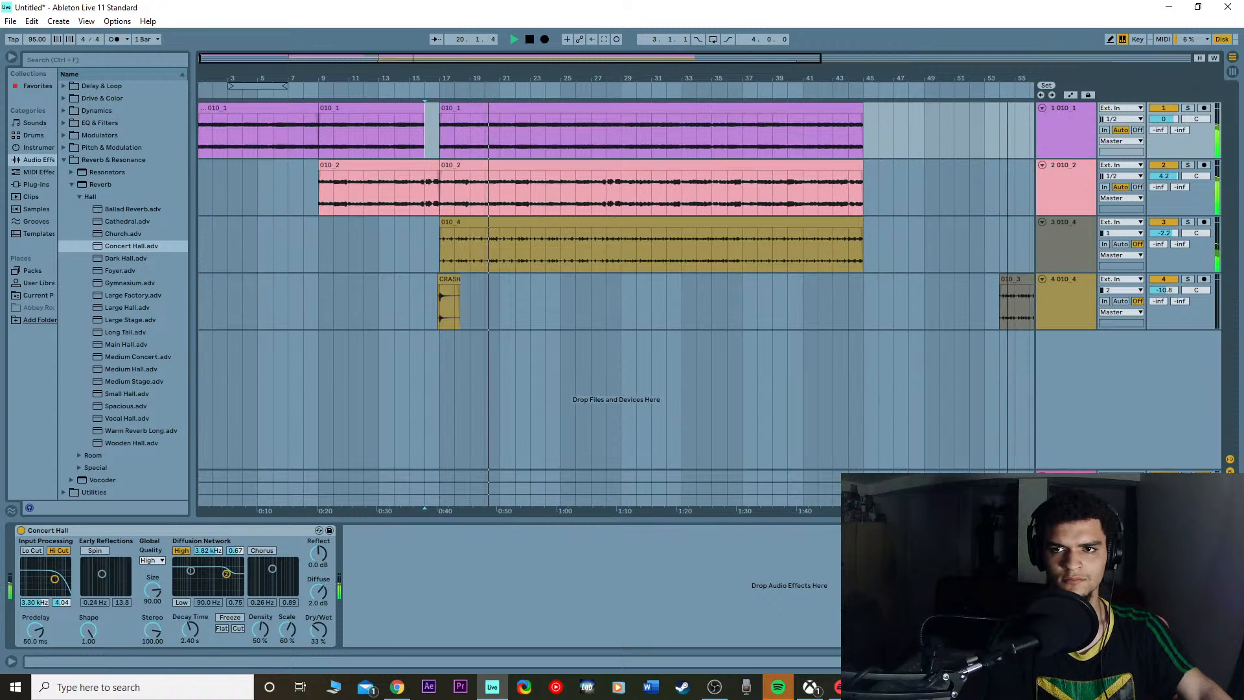
left_click_drag(823, 59, 959, 73)
key("space")
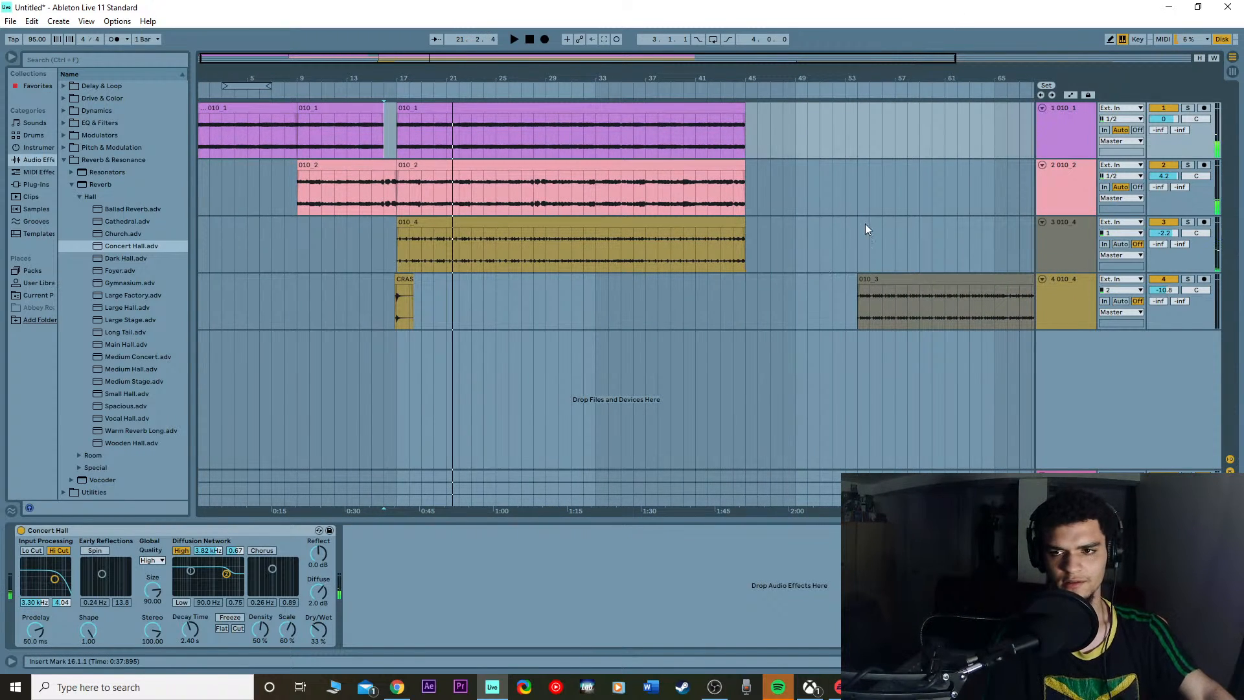
left_click_drag(587, 221, 973, 224)
left_click_drag(910, 299, 471, 220)
double_click(569, 283)
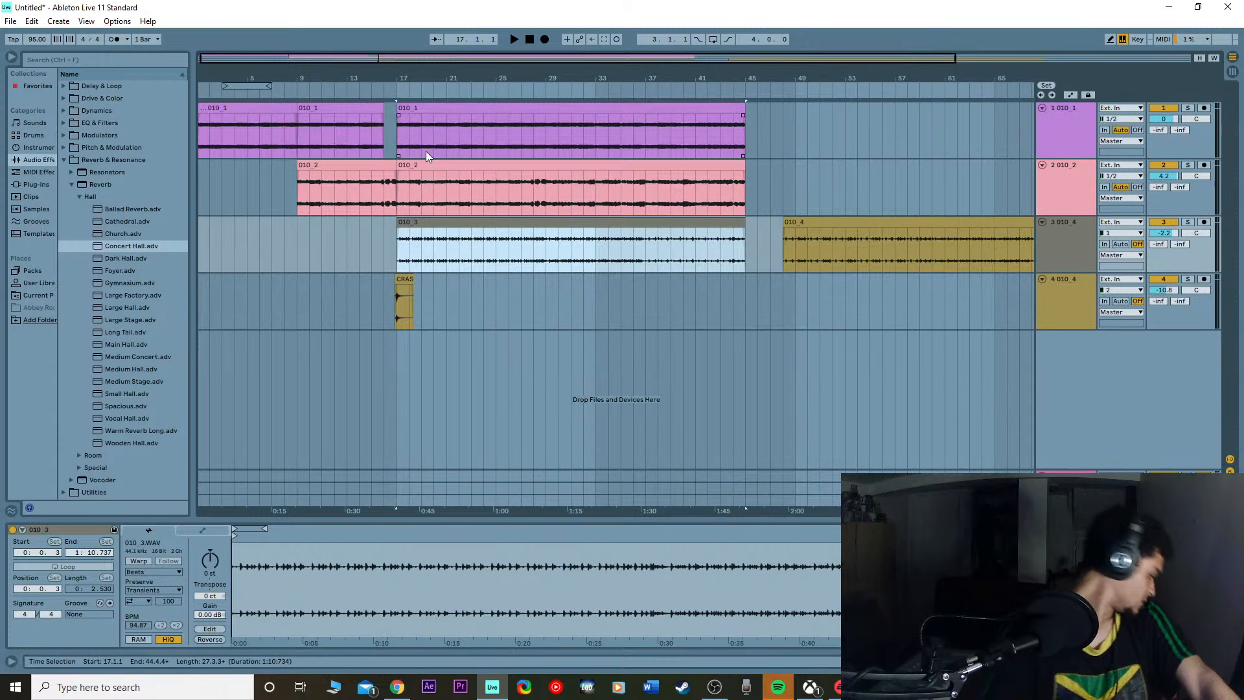
Step: Play from bar 17 and nudge the 010_3 clip on the third track slightly earlier, starting just before bar 17
left_click(397, 95)
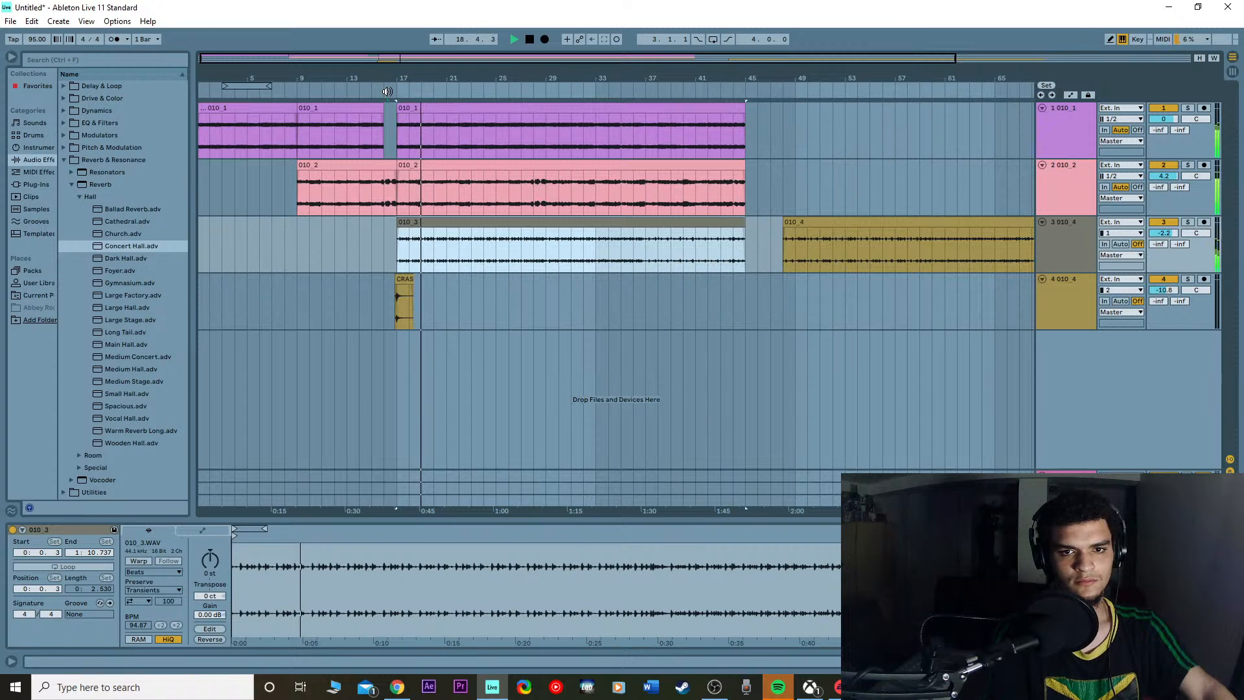
scroll(461, 274, "up", 5)
scroll(425, 240, "up", 10)
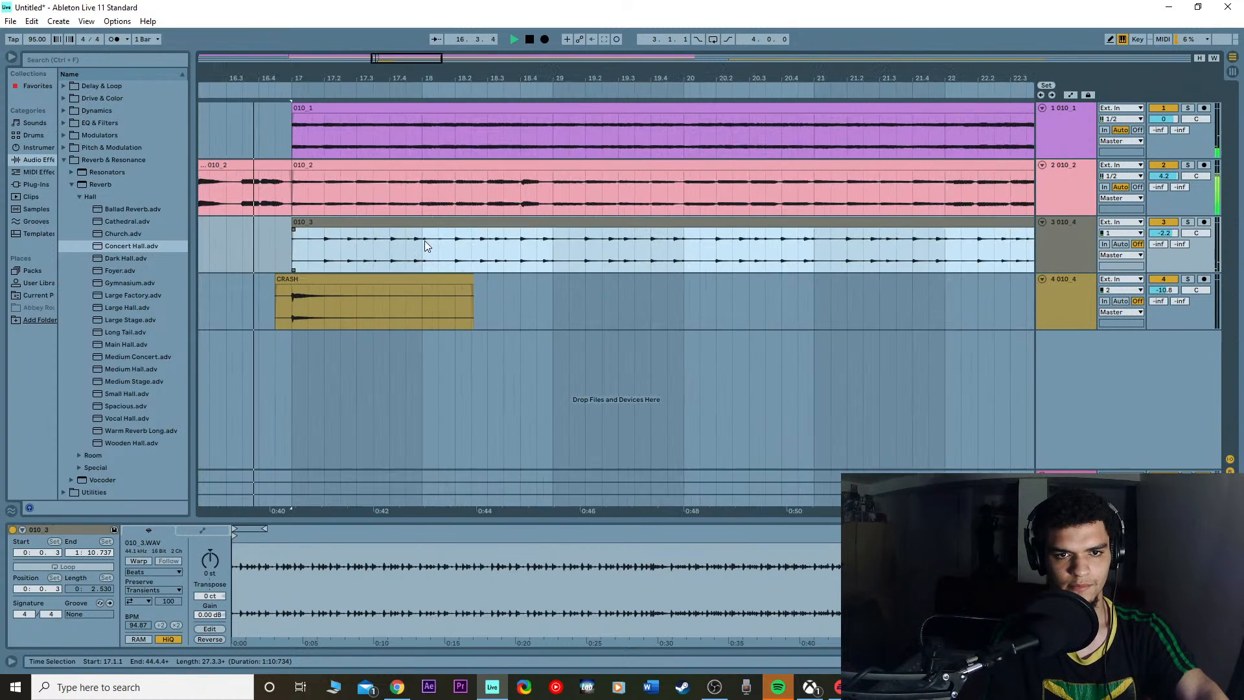
left_click_drag(321, 223, 317, 221)
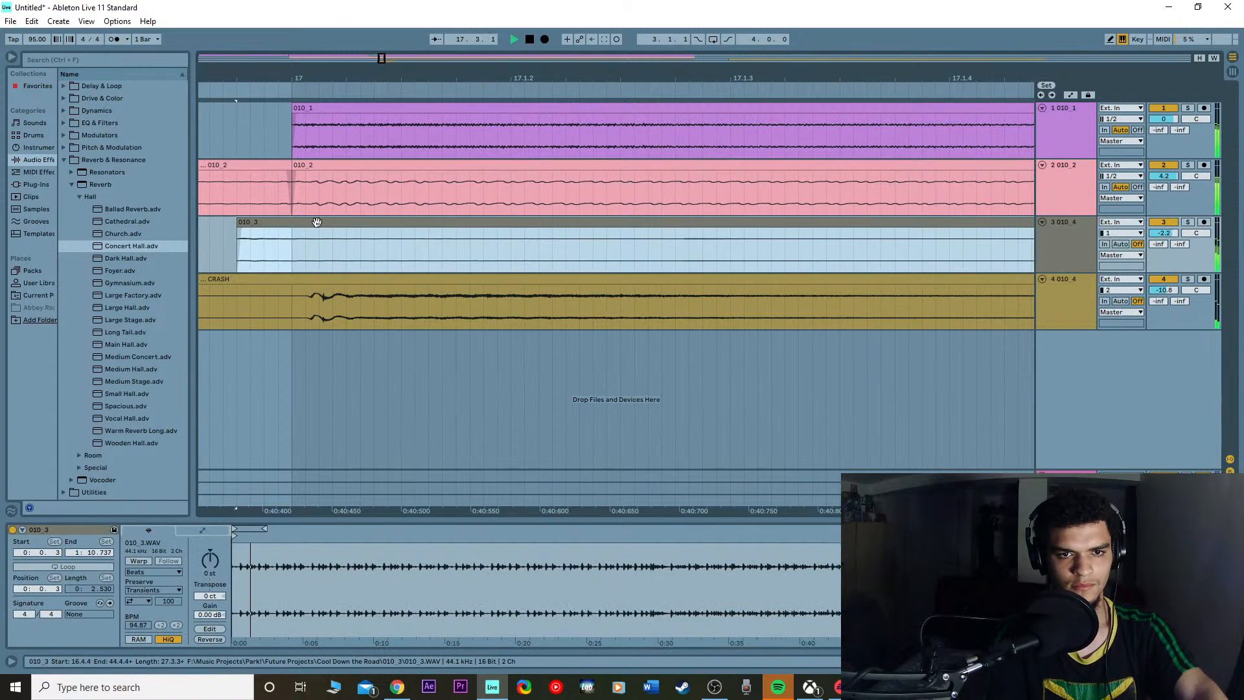
scroll(317, 222, "down", 3)
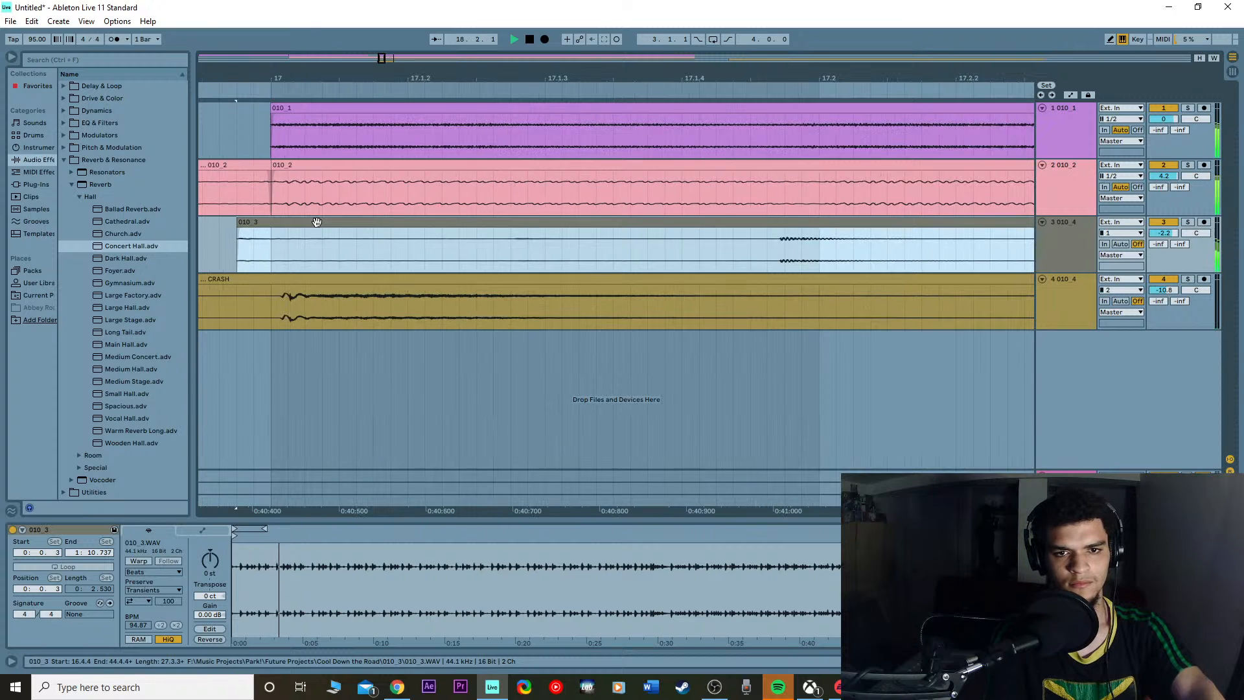
scroll(317, 222, "down", 2)
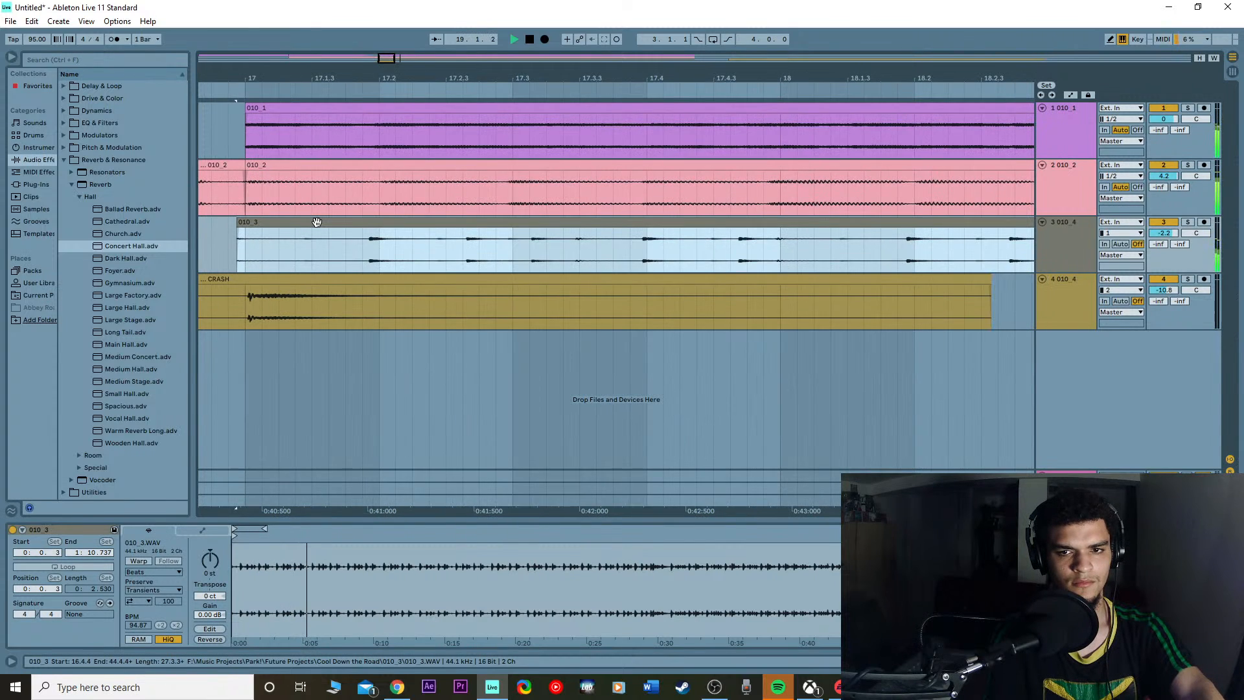
Step: Nudge the 010_3 clip slightly later, keeping its start just before bar 17, and keep listening
scroll(317, 221, "up", 2)
scroll(317, 221, "up", 5)
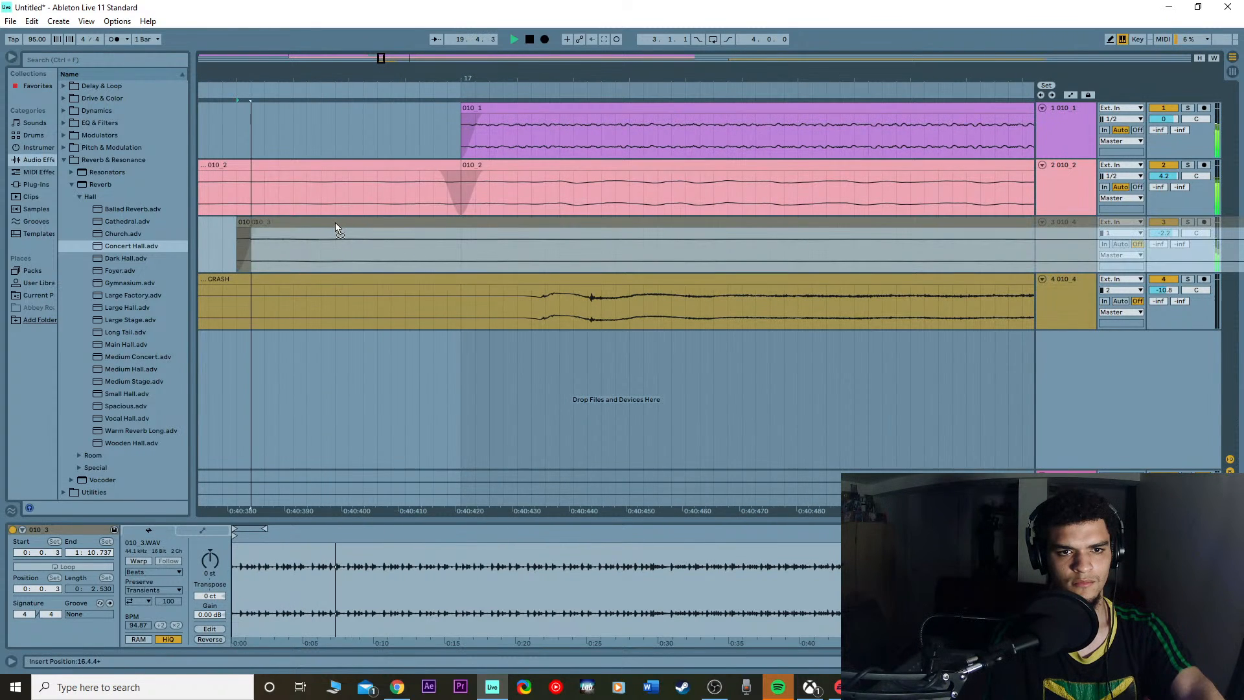
scroll(344, 223, "down", 3)
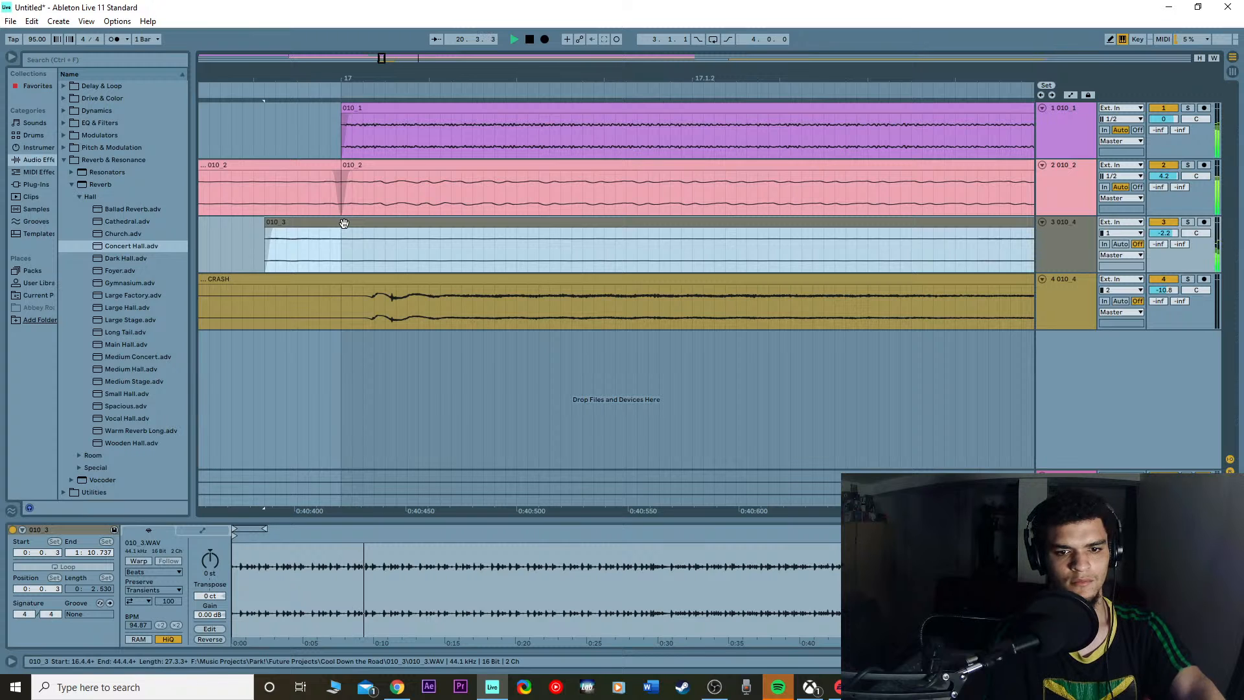
scroll(344, 223, "up", 3)
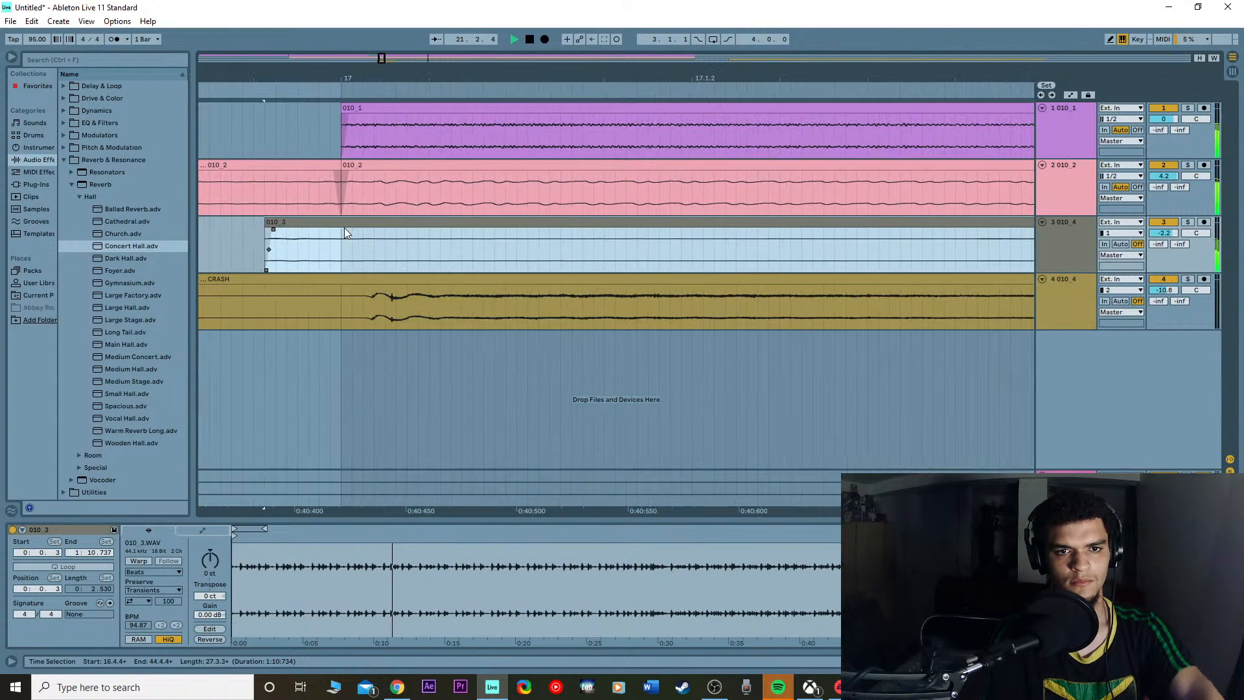
scroll(344, 228, "down", 8)
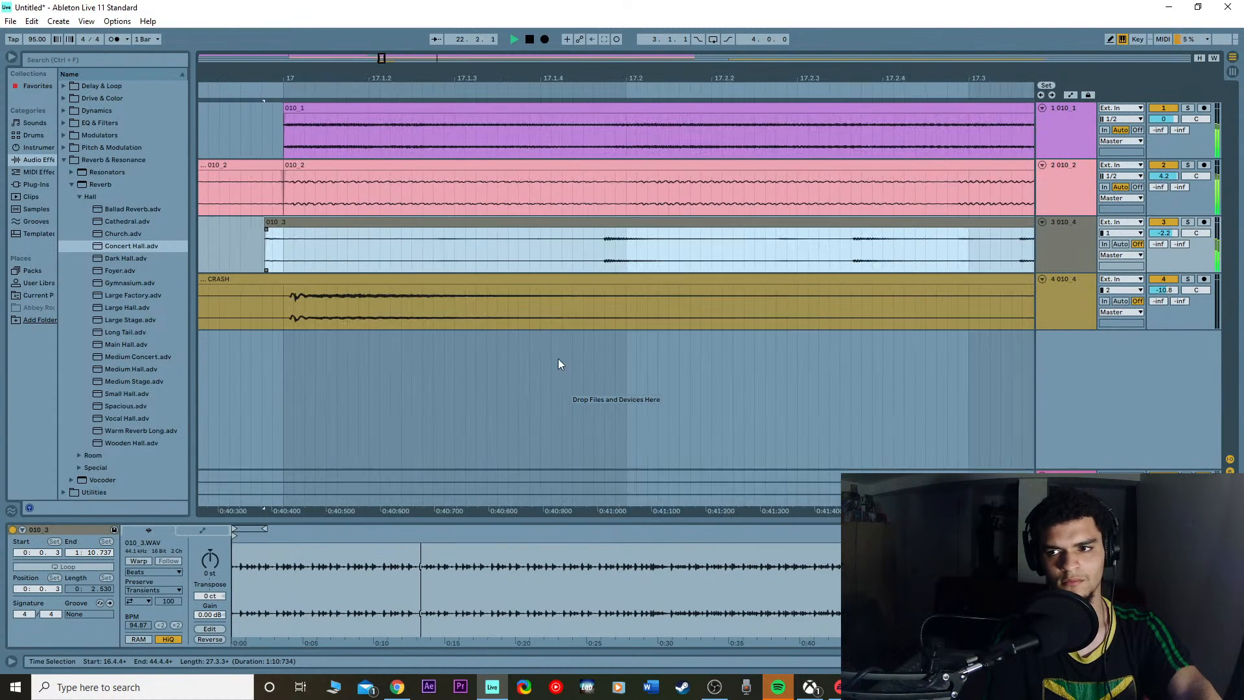
scroll(578, 364, "down", 2)
scroll(579, 364, "down", 2)
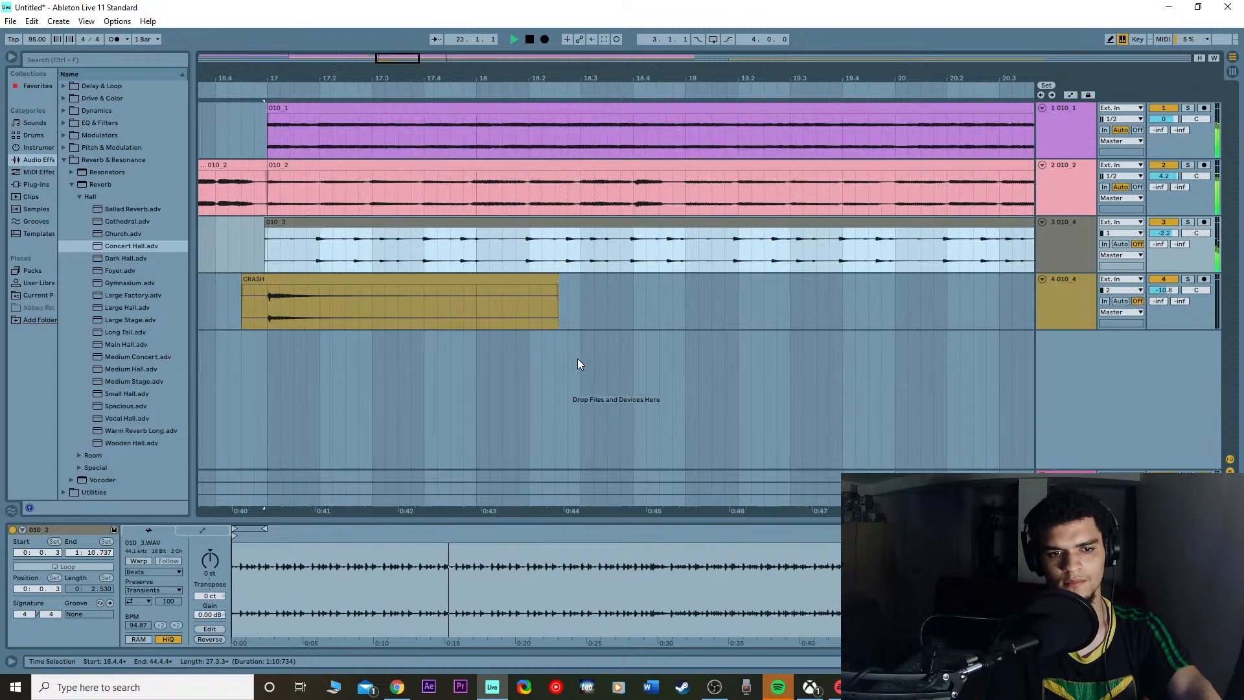
scroll(577, 359, "down", 6)
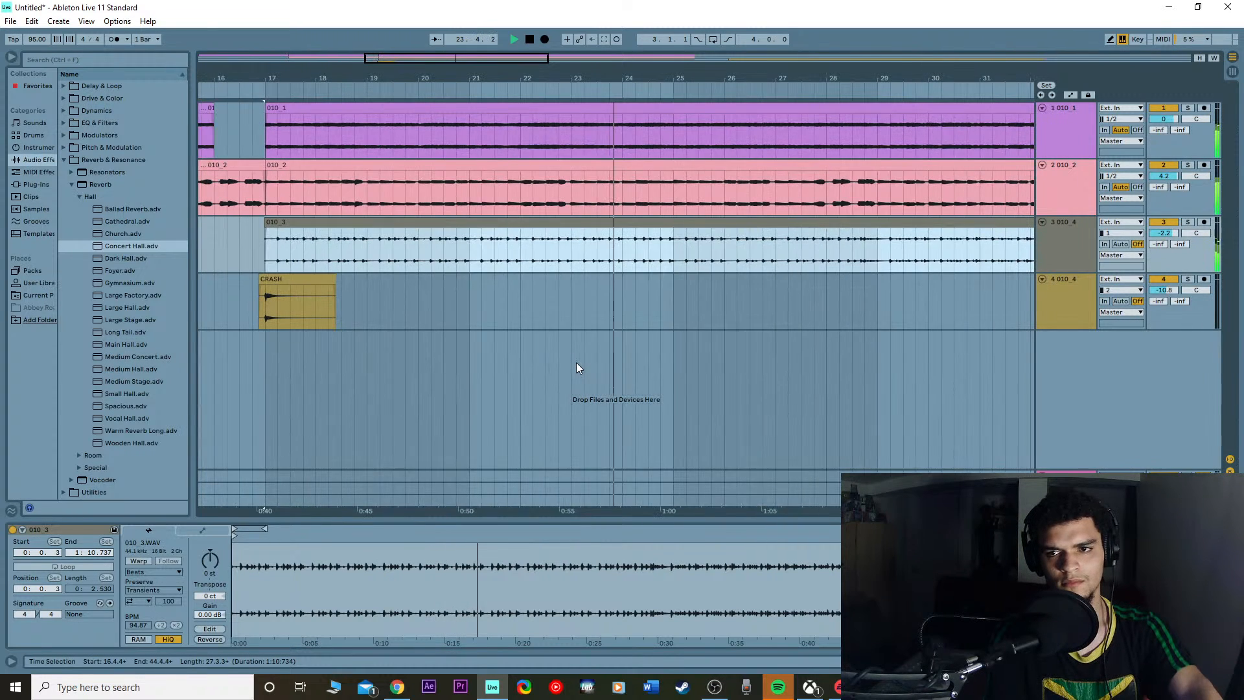
scroll(582, 353, "down", 3)
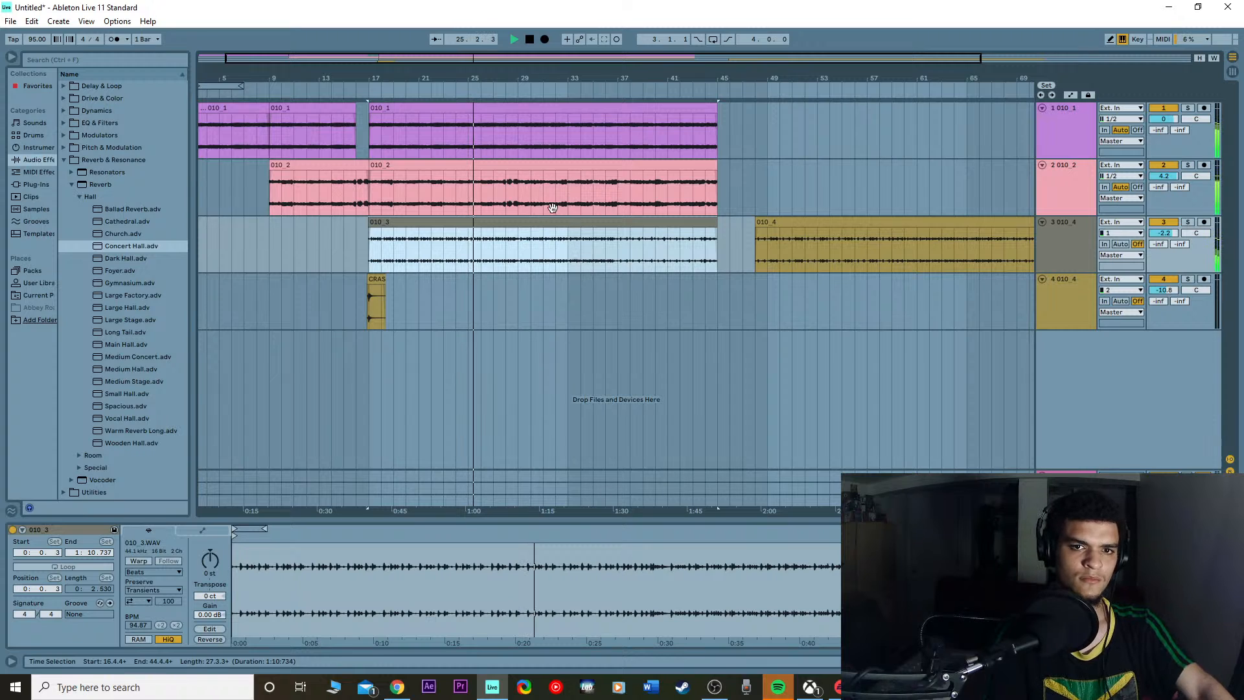
Step: Add the Concert Hall reverb preset to the third track and set its Dry/Wet to 19%
left_click(480, 162)
left_click(98, 247)
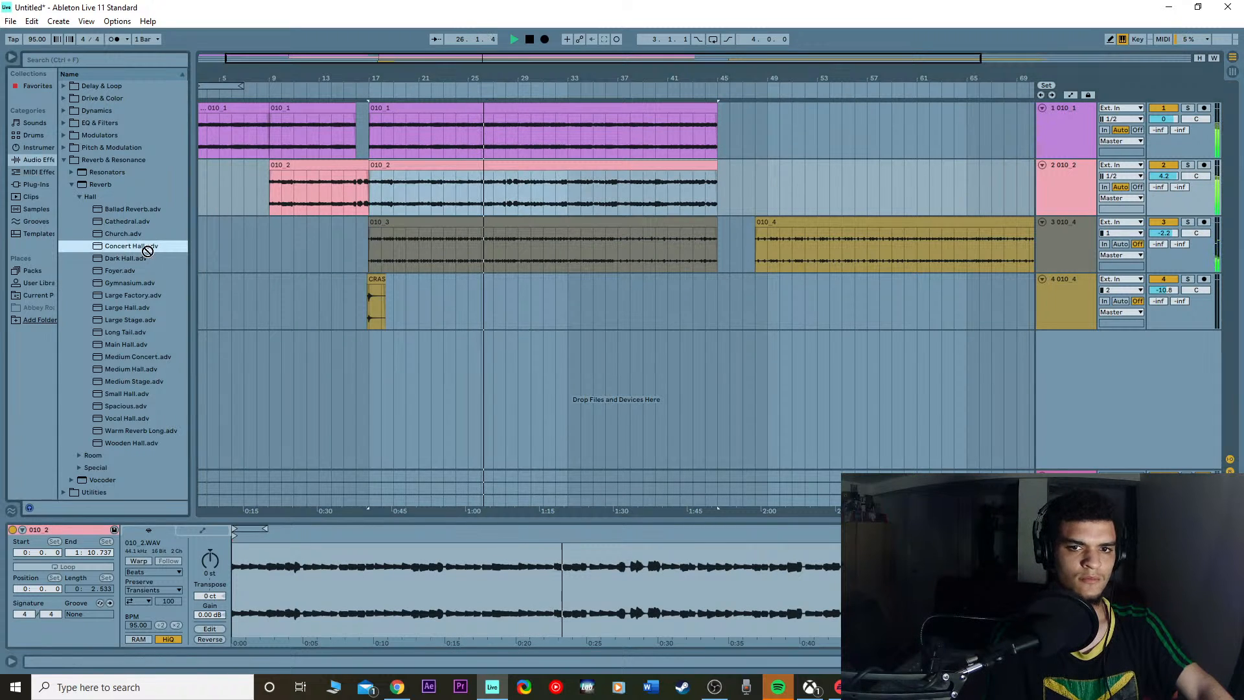
left_click(1066, 240)
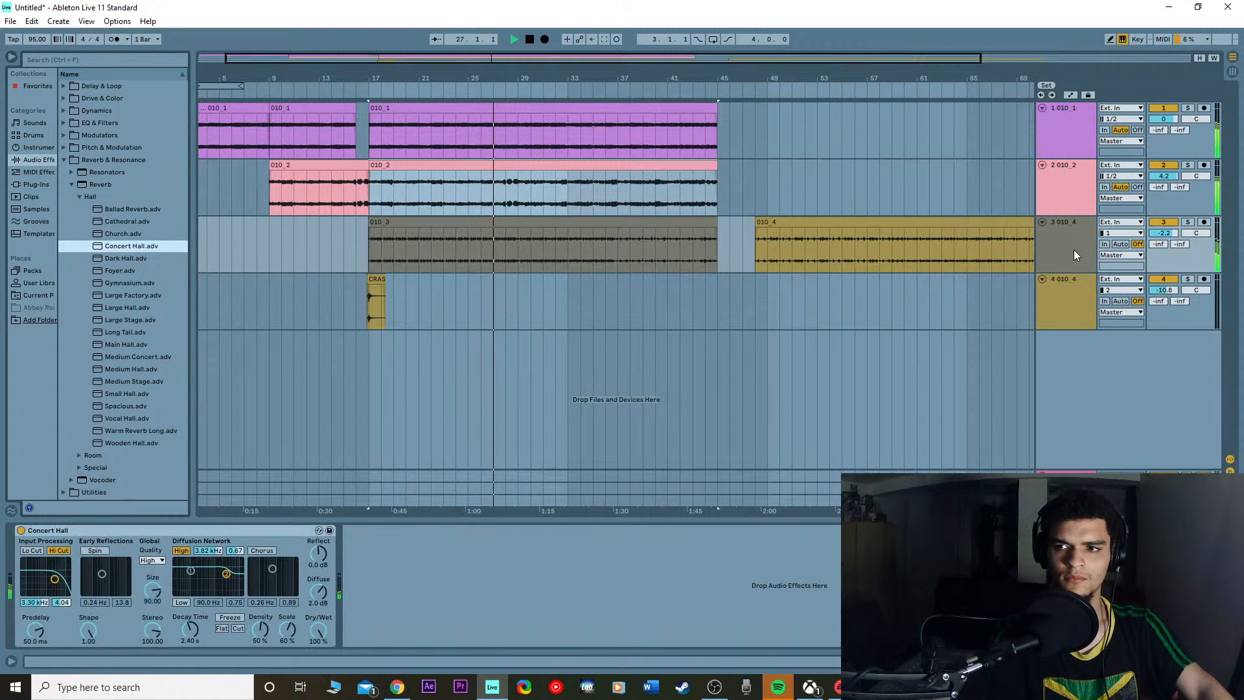
left_click_drag(318, 629, 318, 682)
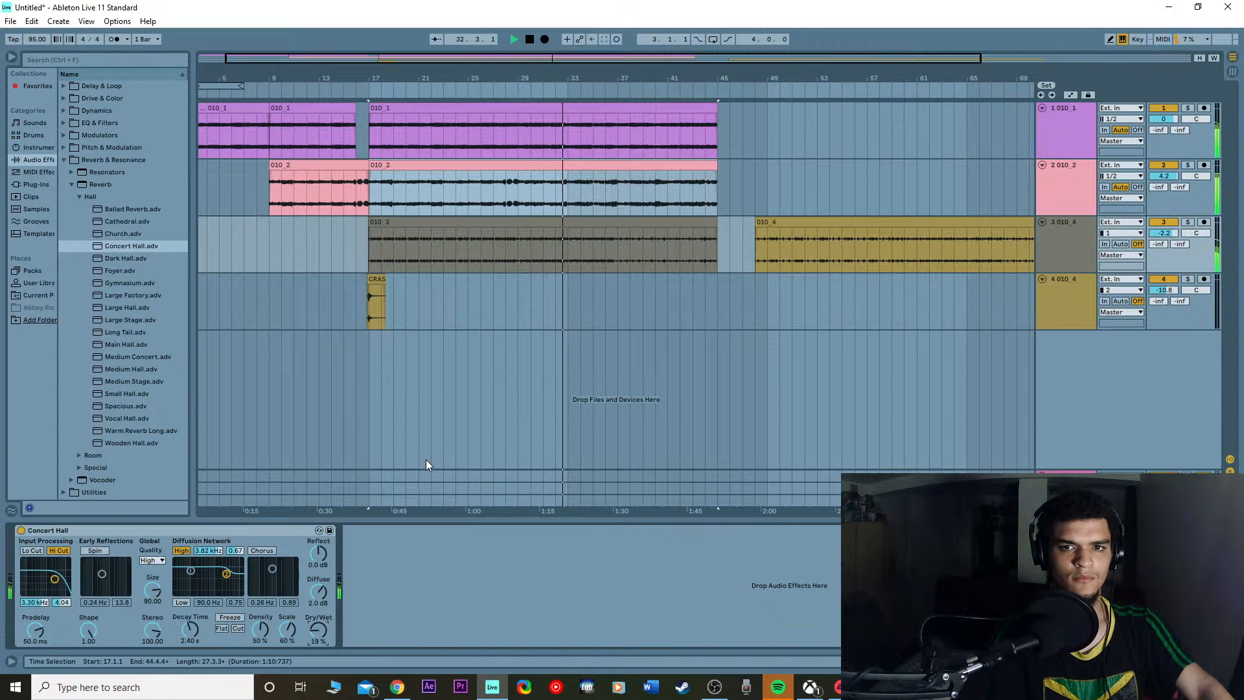
Step: Nudge the 010_3 clip a little closer to bar 17 and check its alignment with the other tracks
left_click(411, 162)
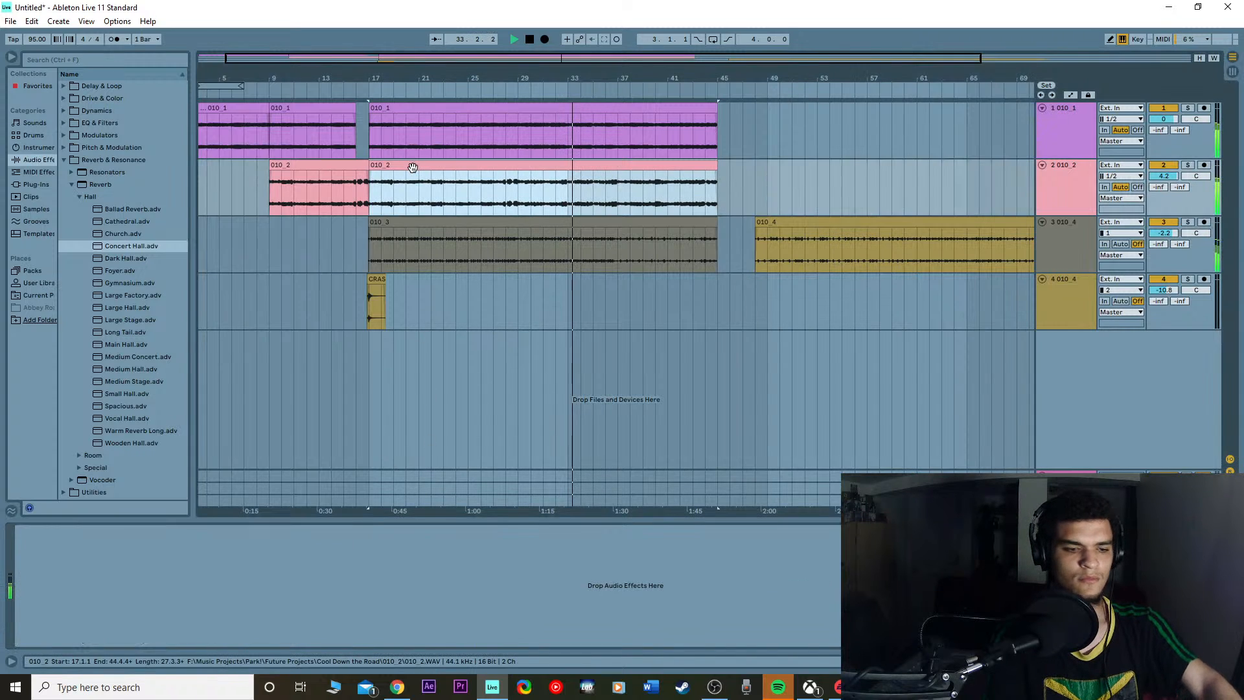
left_click(432, 219)
scroll(430, 219, "up", 15)
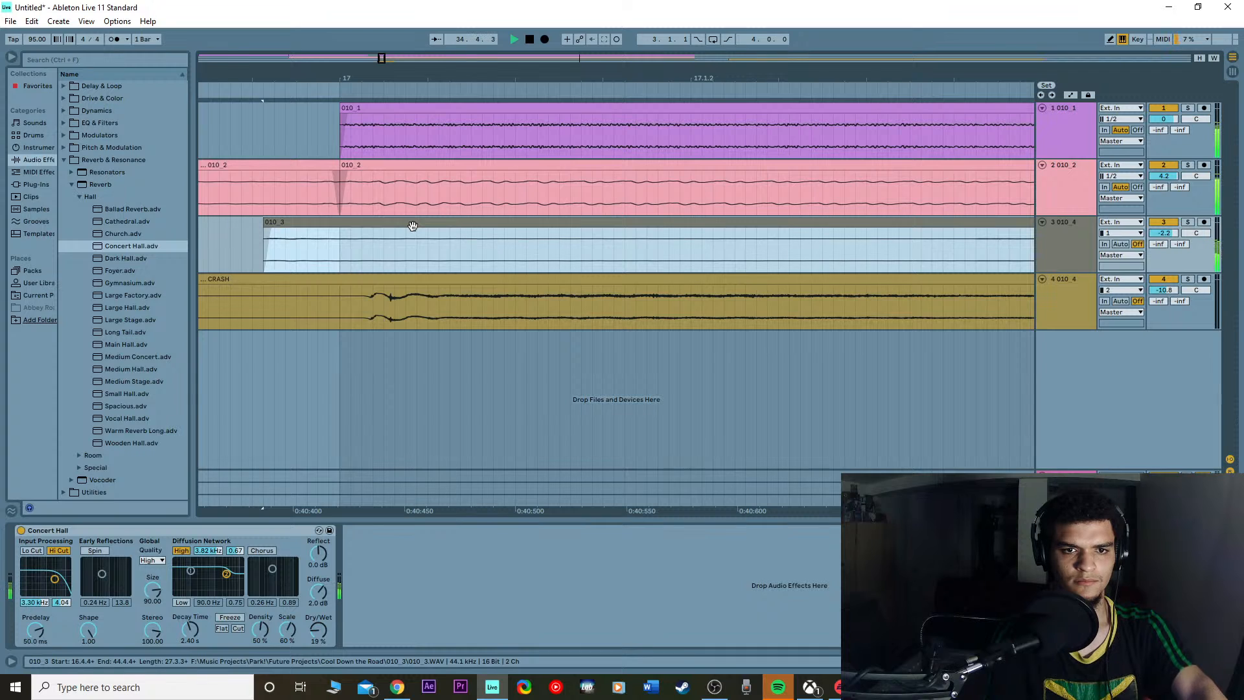
left_click_drag(413, 226, 439, 232)
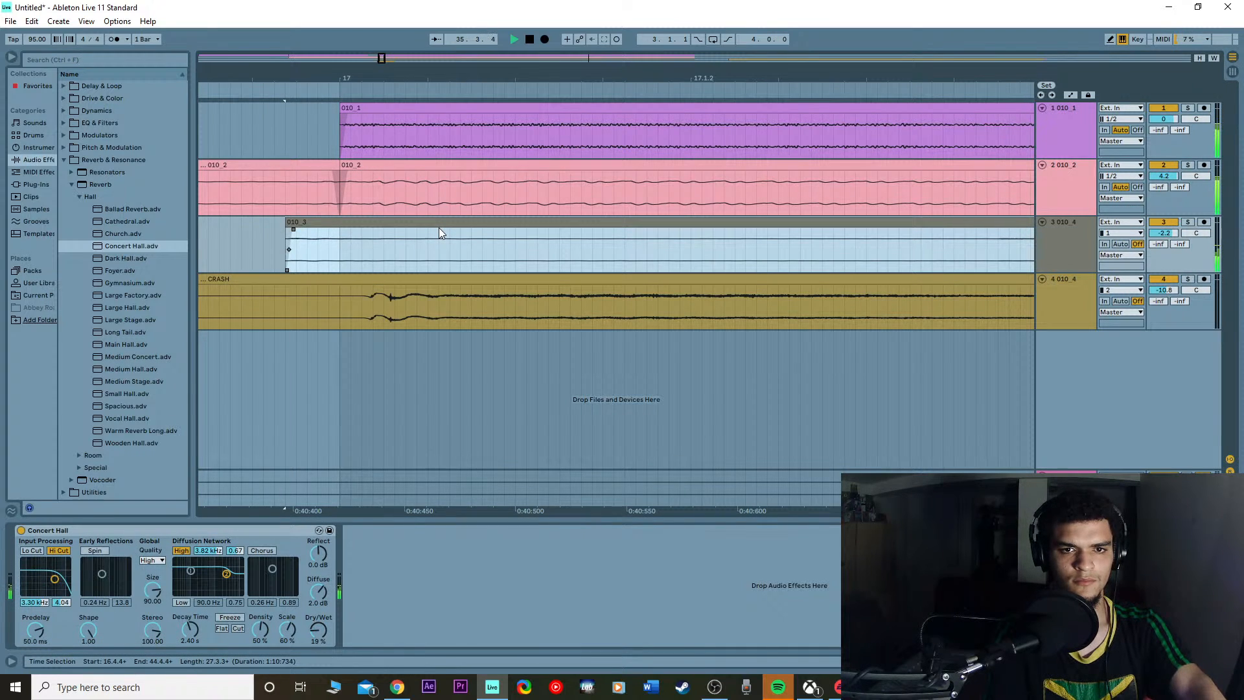
scroll(439, 234, "down", 15)
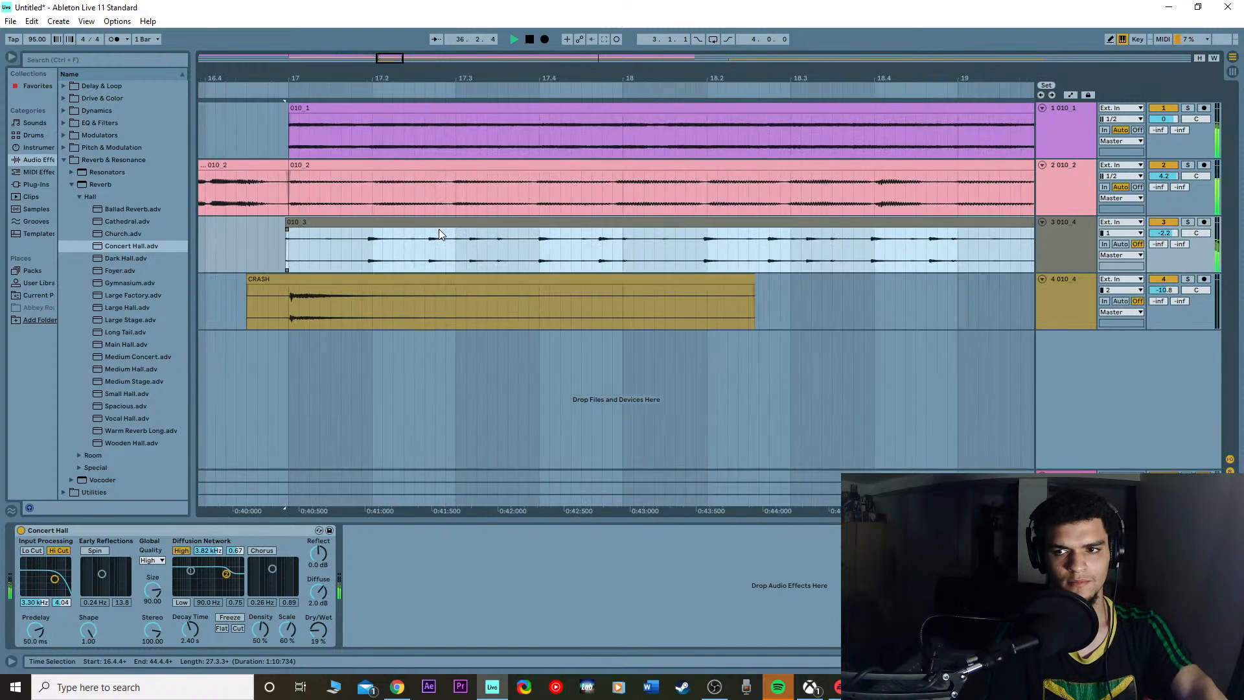
scroll(437, 240, "down", 5)
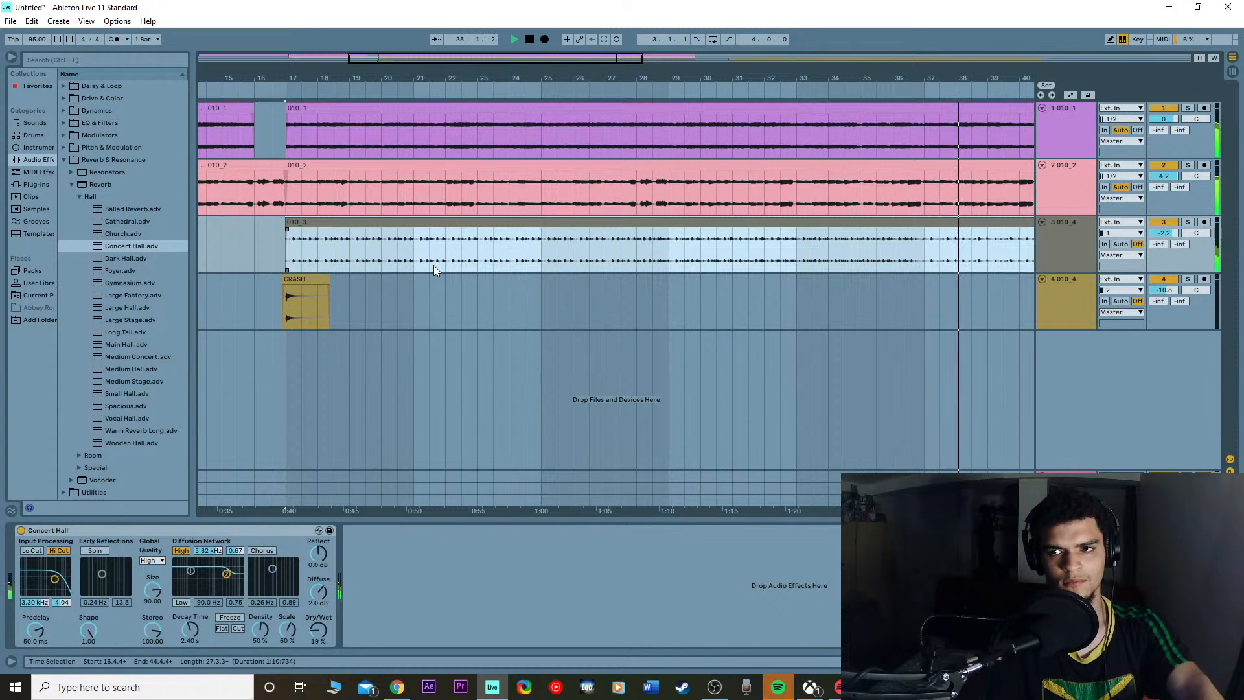
scroll(430, 262, "down", 3)
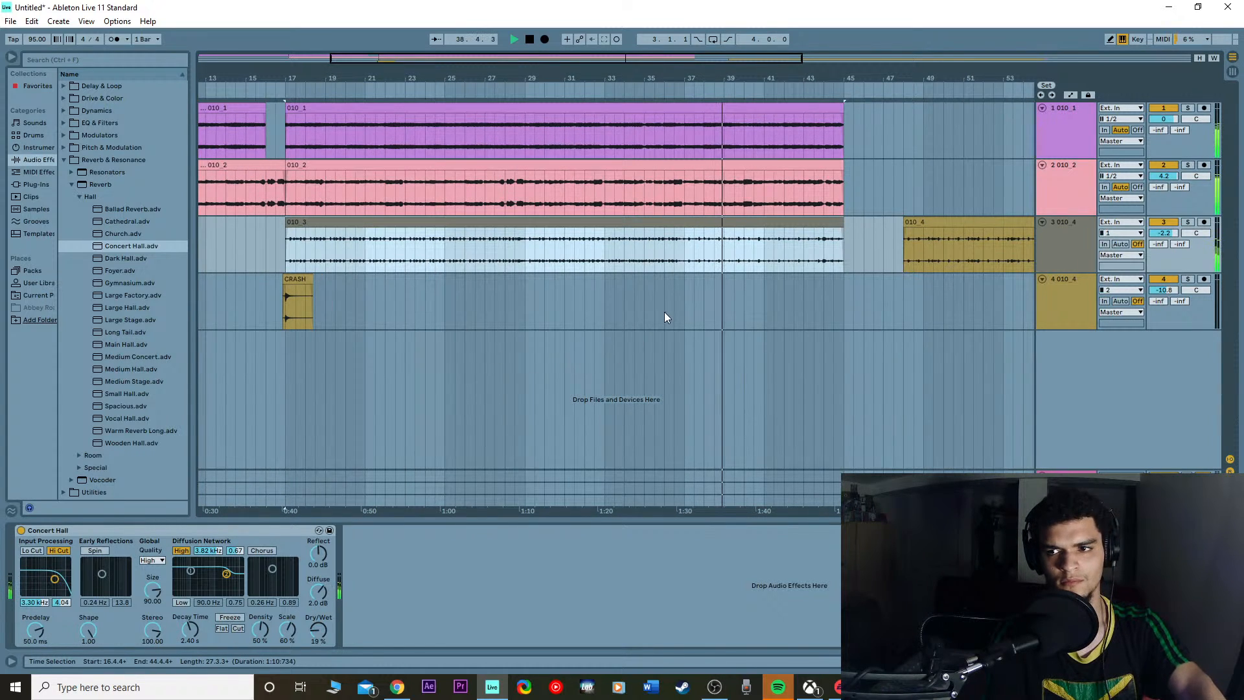
Step: Delete the 010_4 clip at bar 48 on the third track and stop playback
left_click(937, 225)
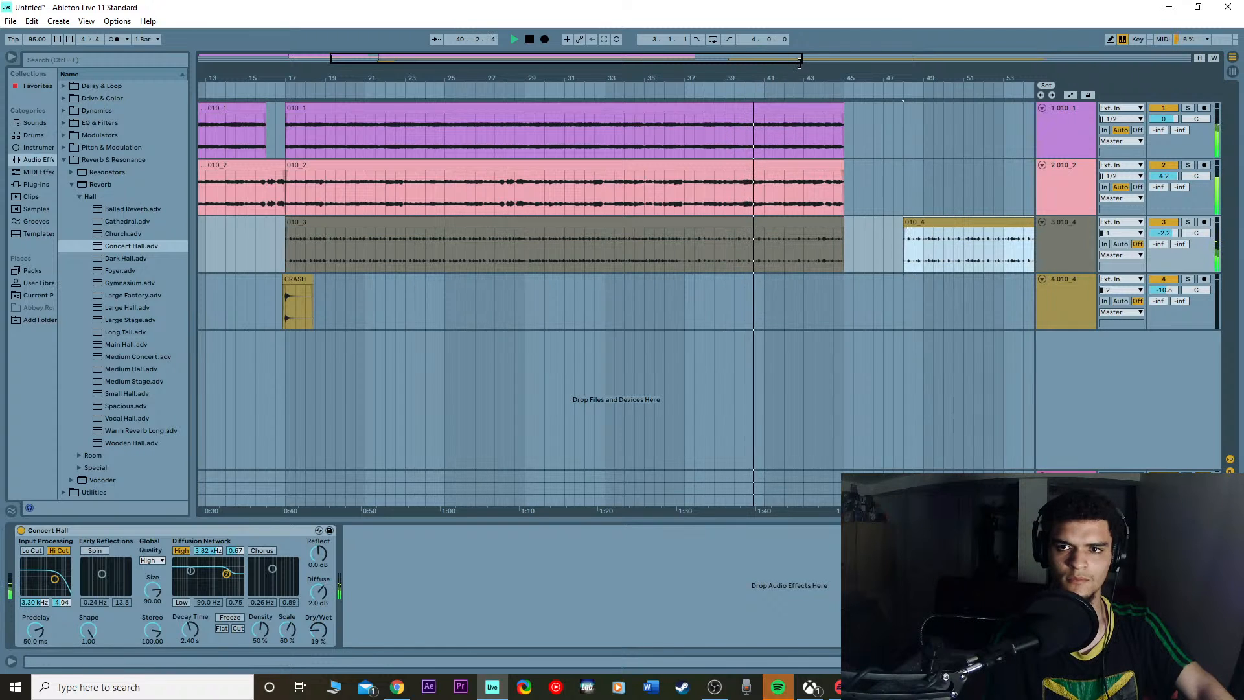
left_click_drag(801, 60, 1172, 94)
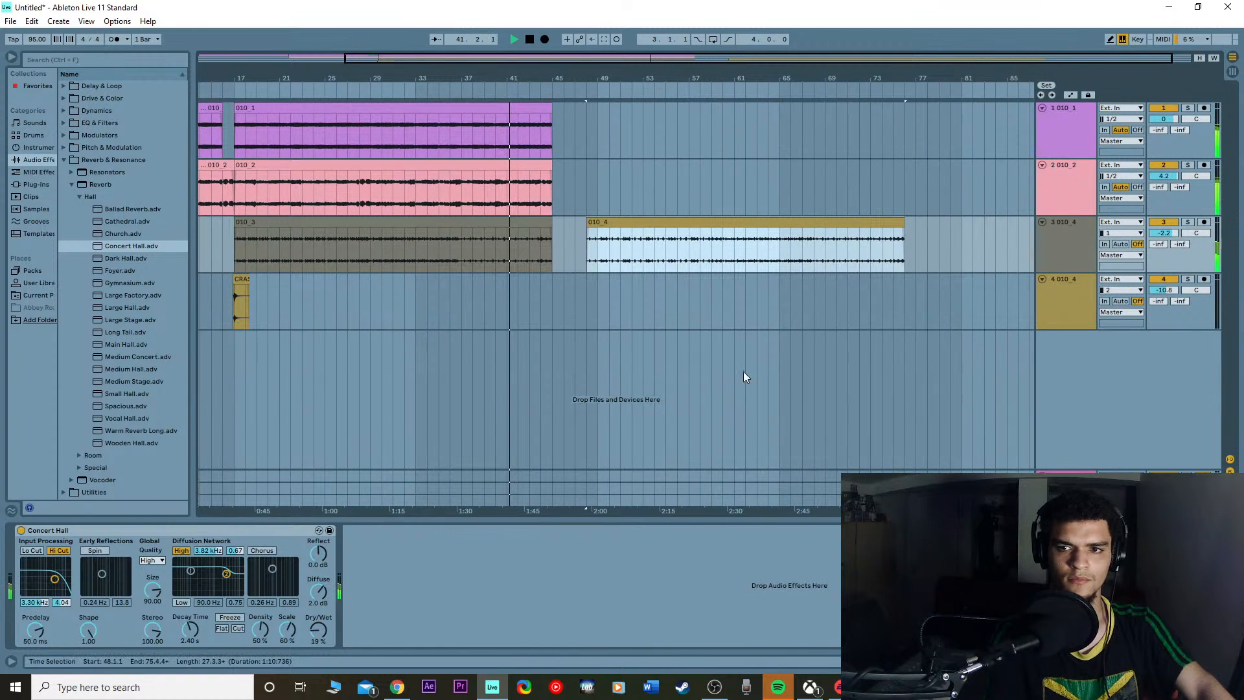
left_click(667, 324)
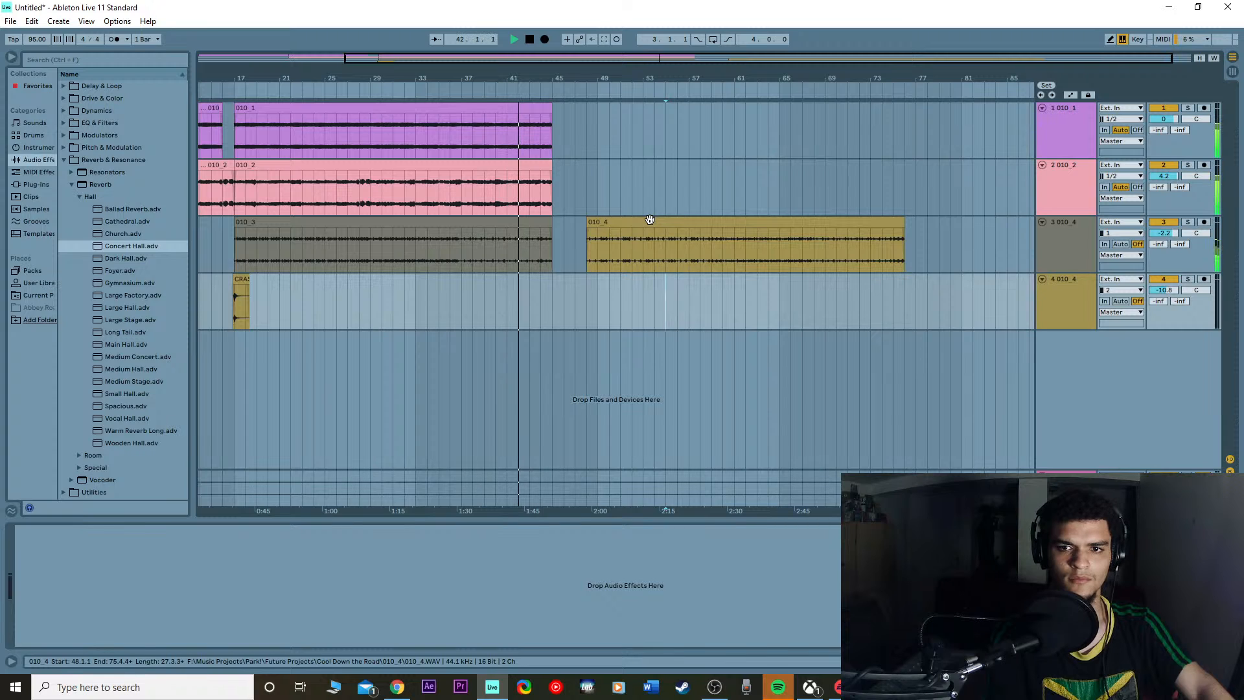
left_click(651, 222)
key("Delete")
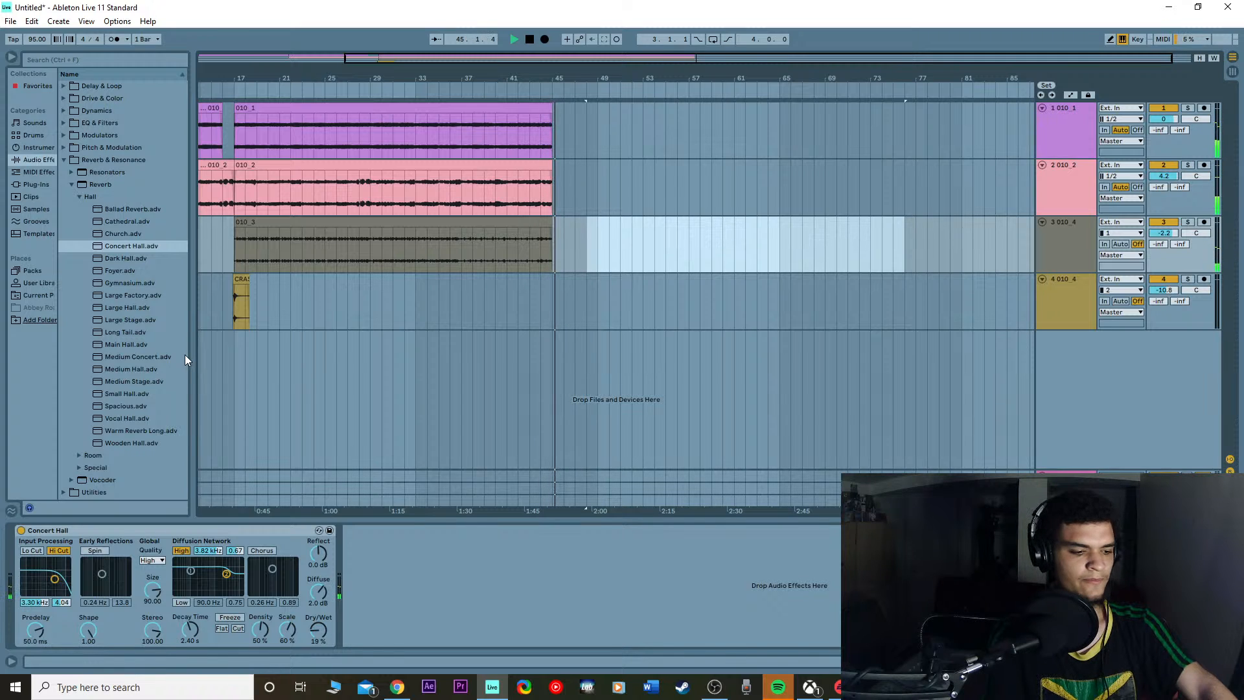
key("space")
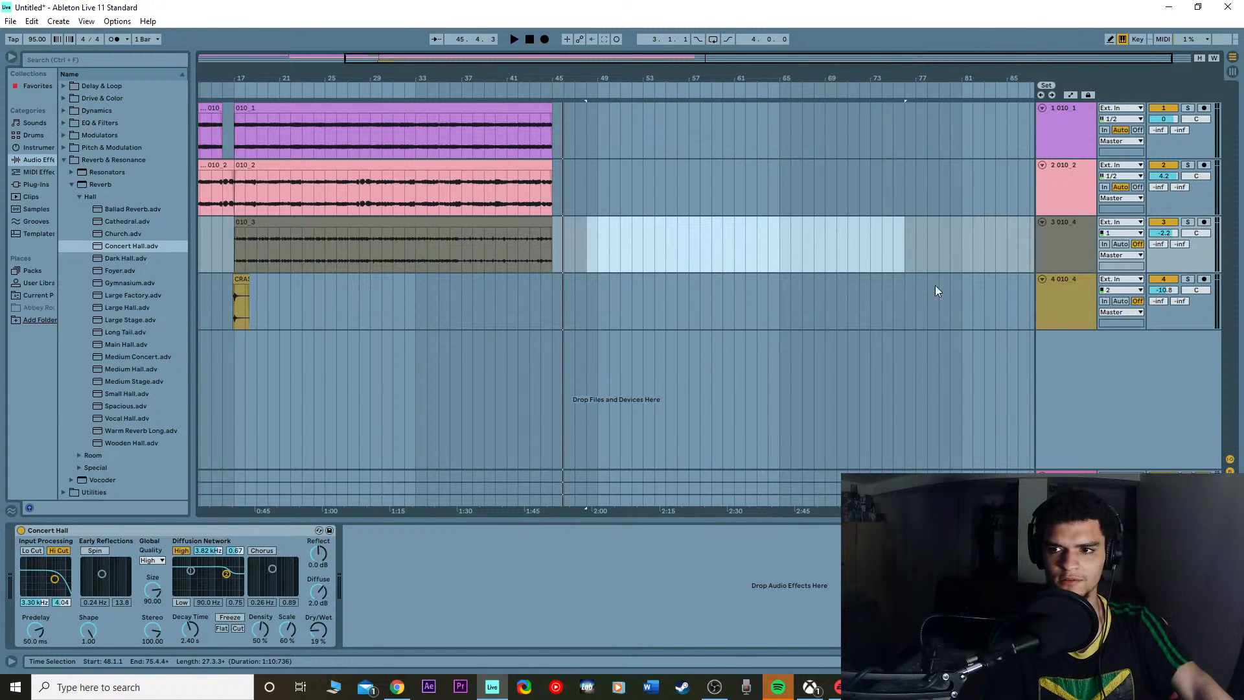
Step: Set the third track's Concert Hall reverb Dry/Wet to 22% and play the song from about bar 17
left_click(1061, 293)
left_click(1066, 258)
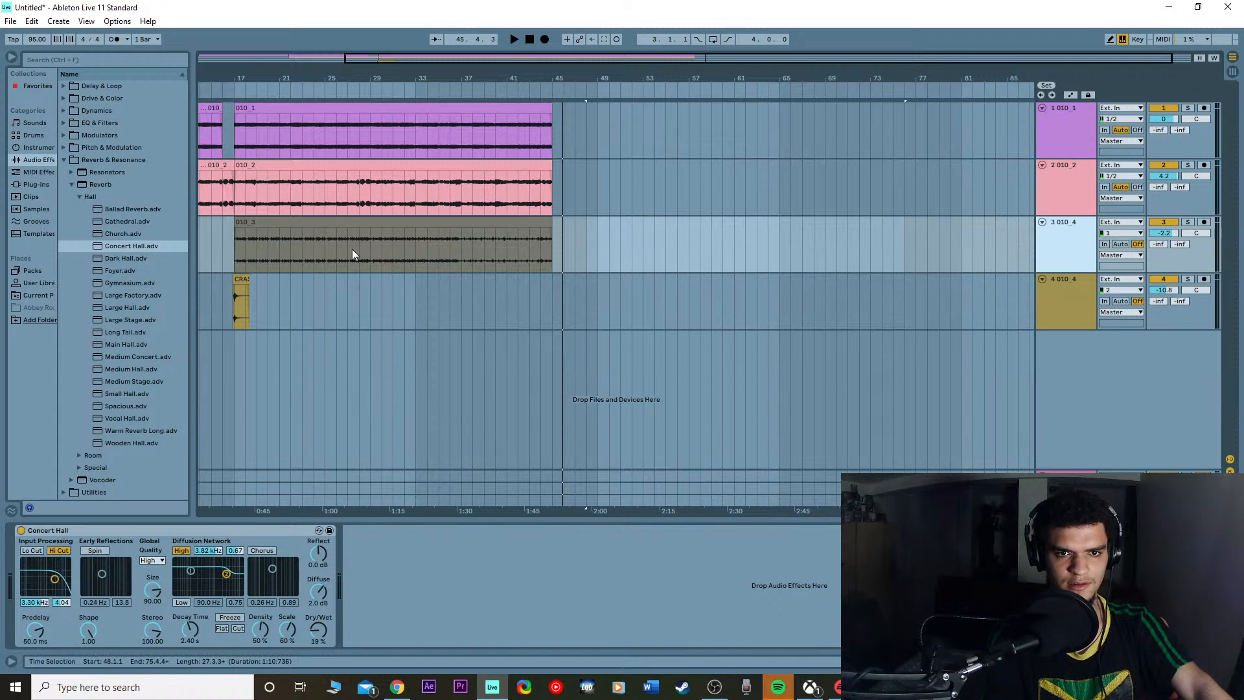
left_click(353, 223)
left_click(431, 627)
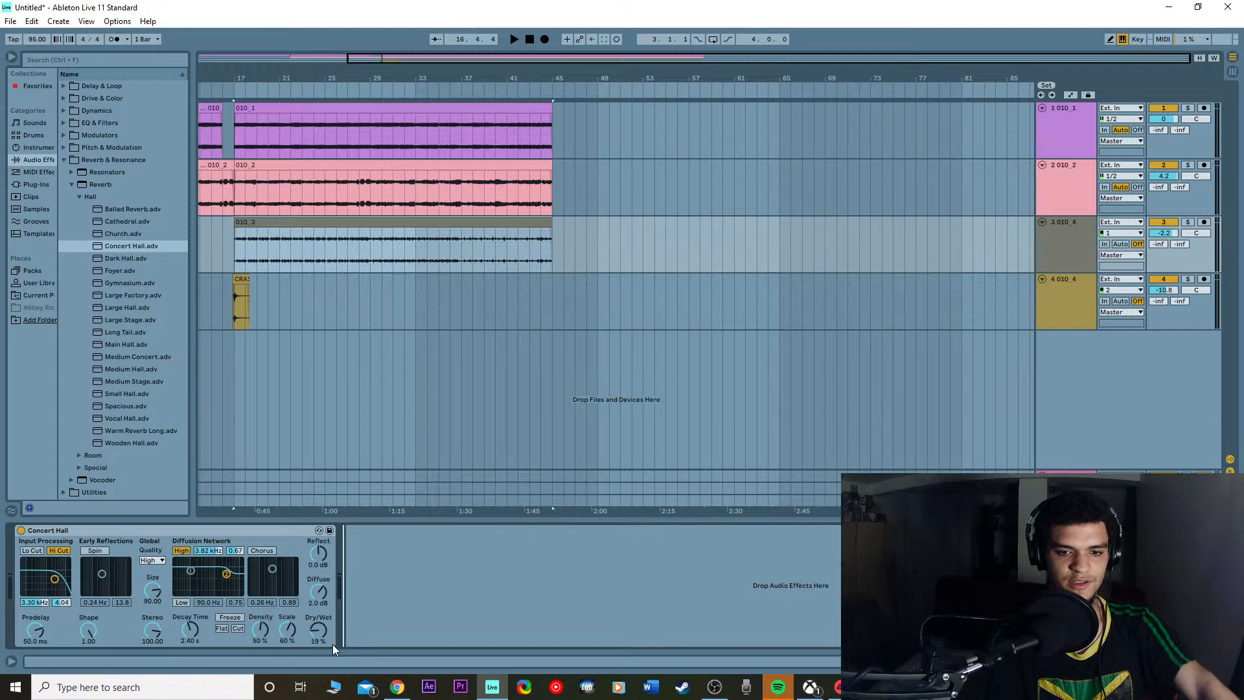
left_click(318, 630)
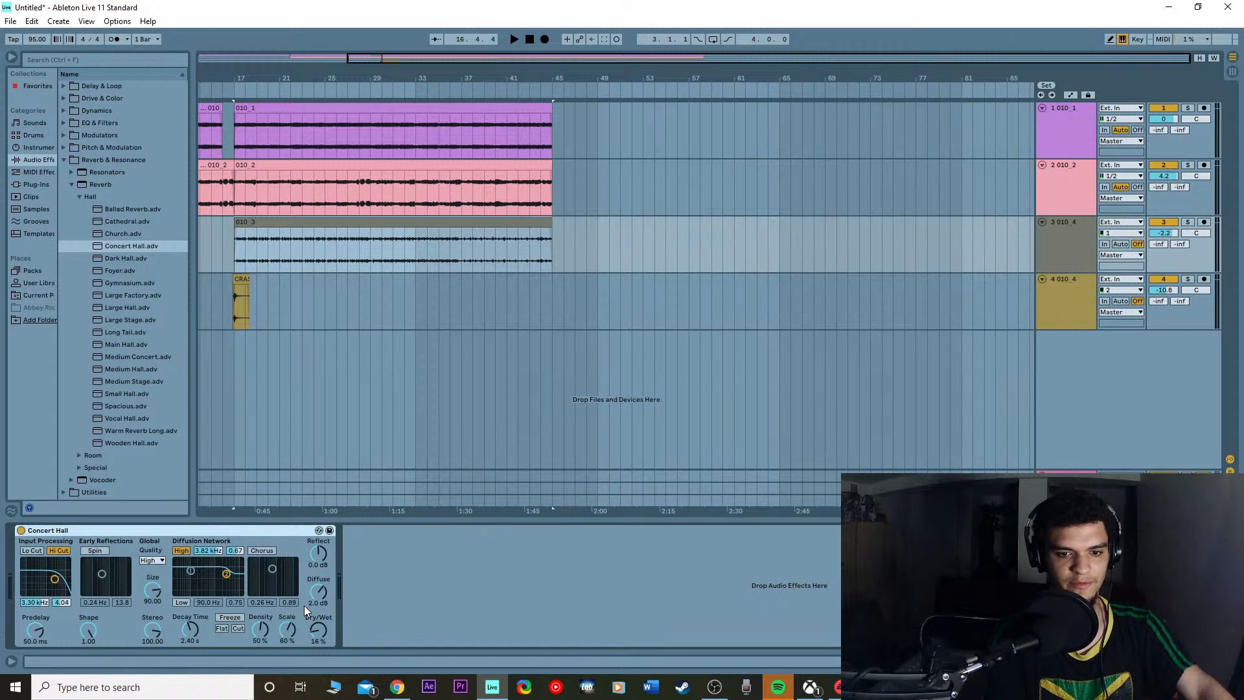
left_click_drag(317, 628, 317, 620)
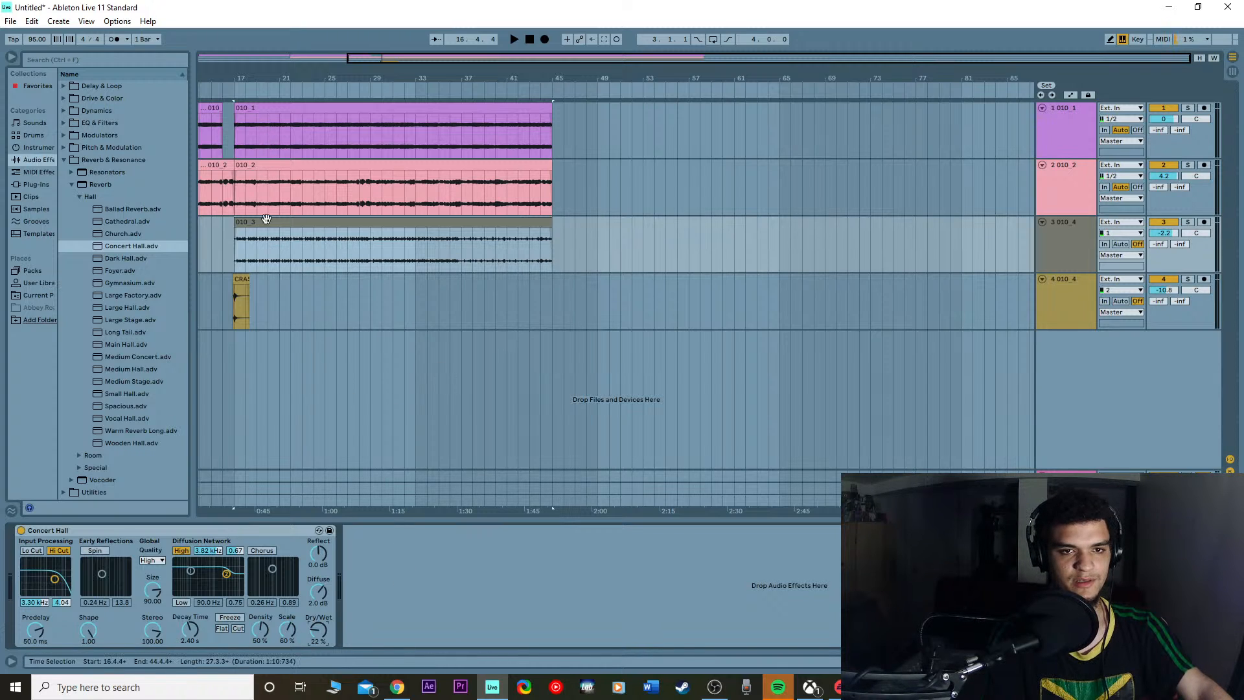
left_click(228, 95)
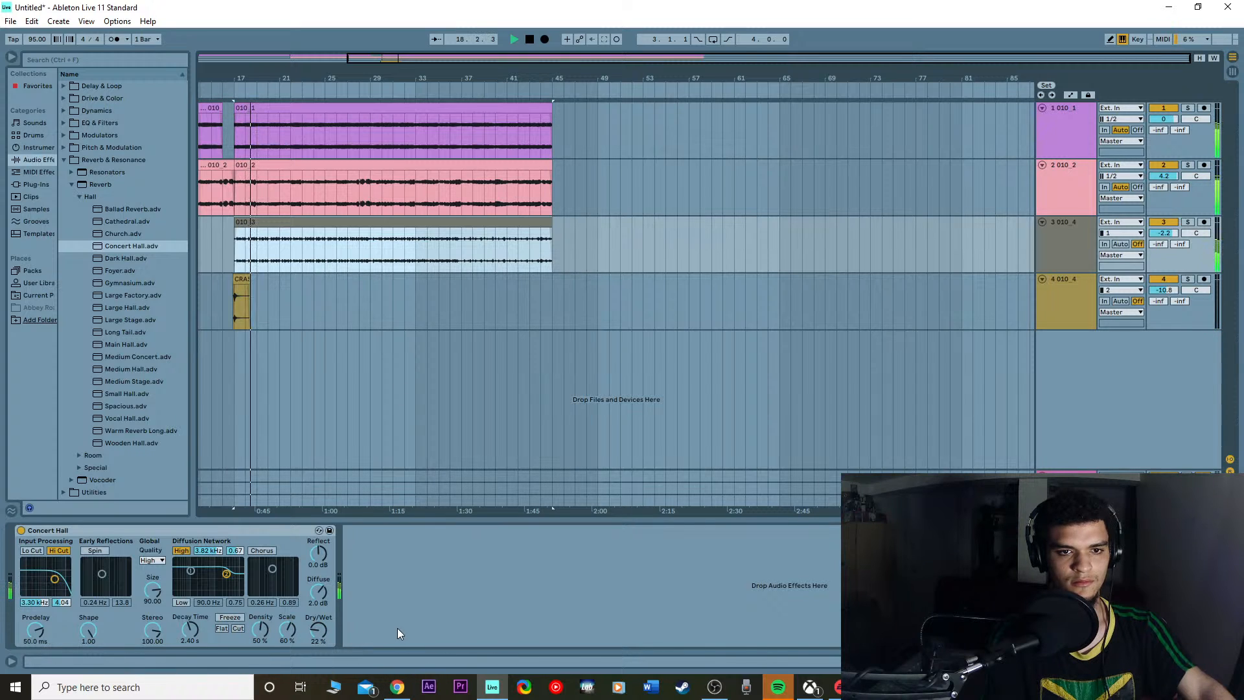
Step: Copy the third track's Concert Hall reverb to the second track, set its Dry/Wet to 17%, and stop playback
left_click(425, 614)
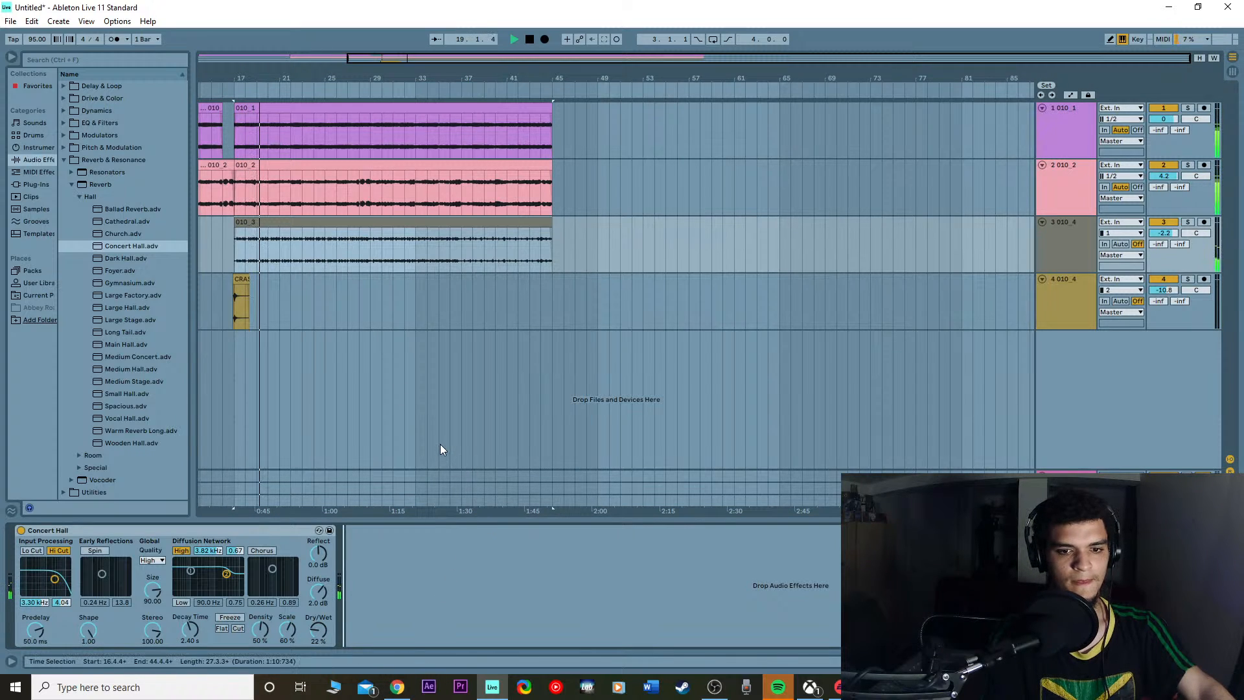
left_click(328, 219)
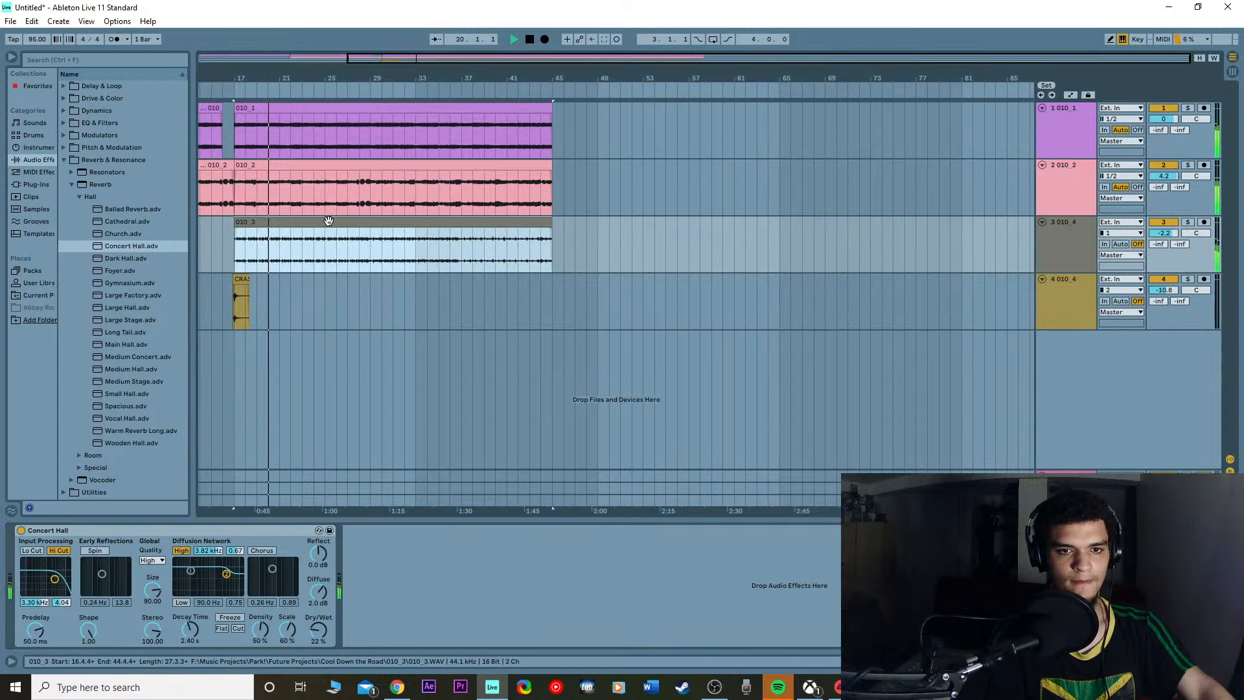
left_click(263, 531)
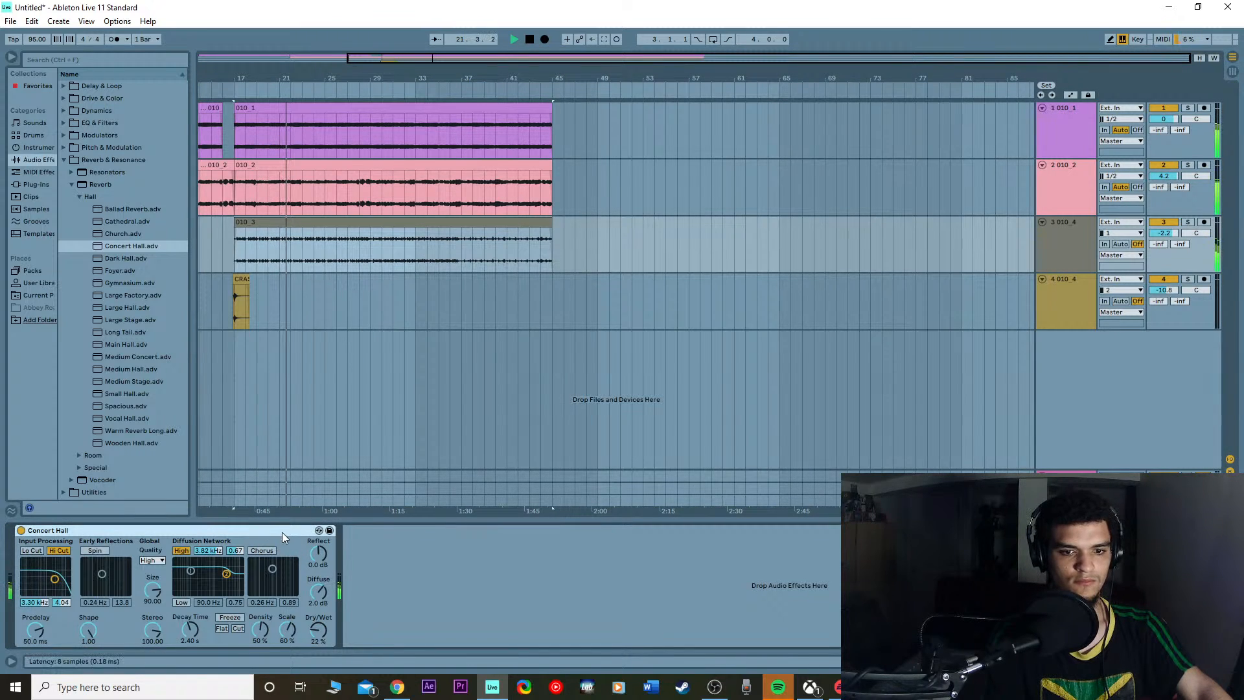
right_click(282, 532)
left_click(303, 548)
left_click(321, 177)
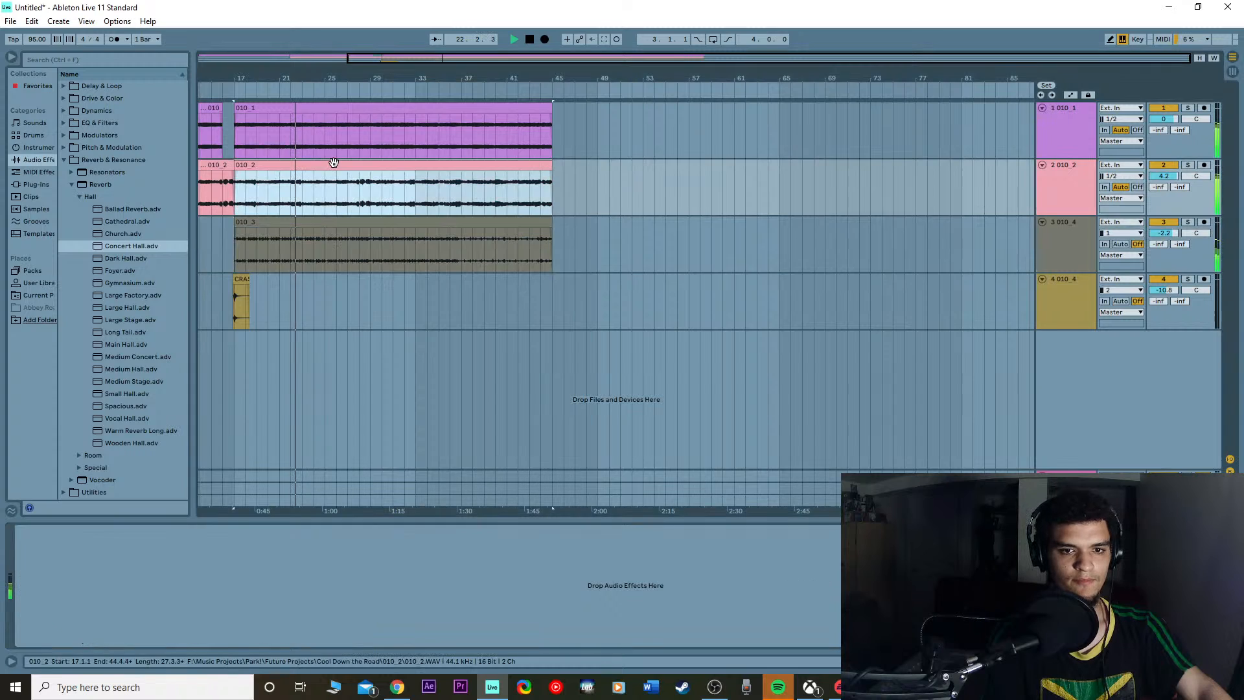
key("ctrl+v")
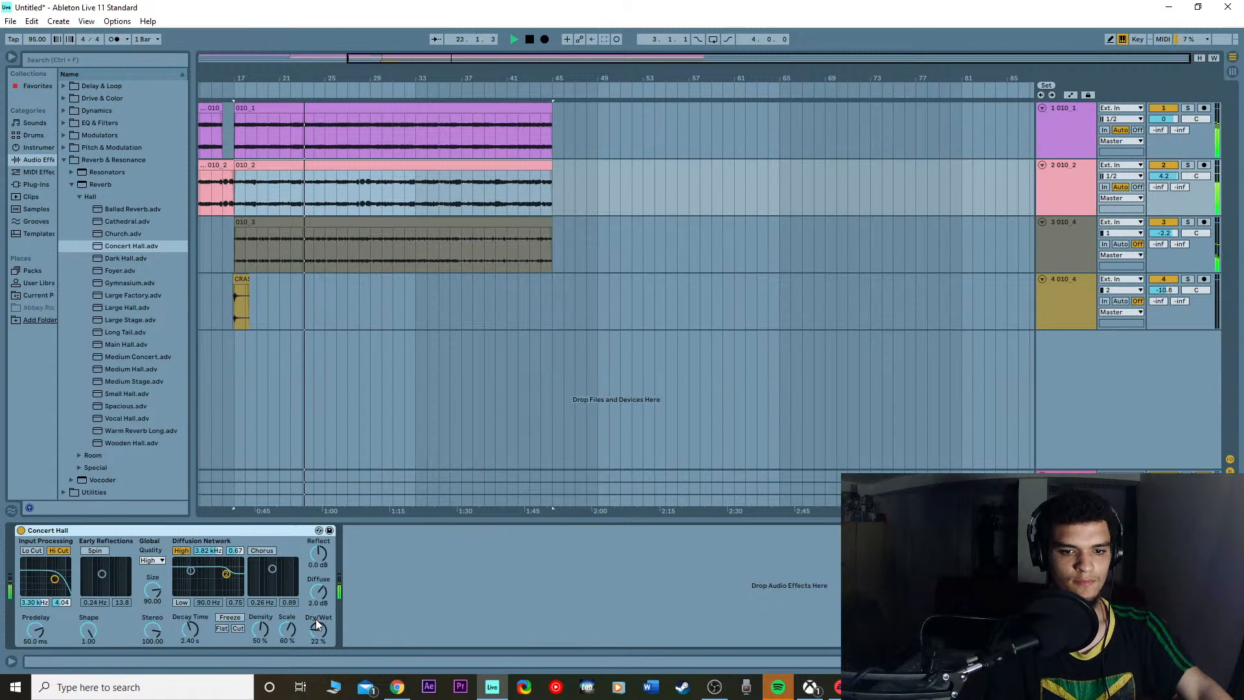
left_click_drag(319, 627, 322, 633)
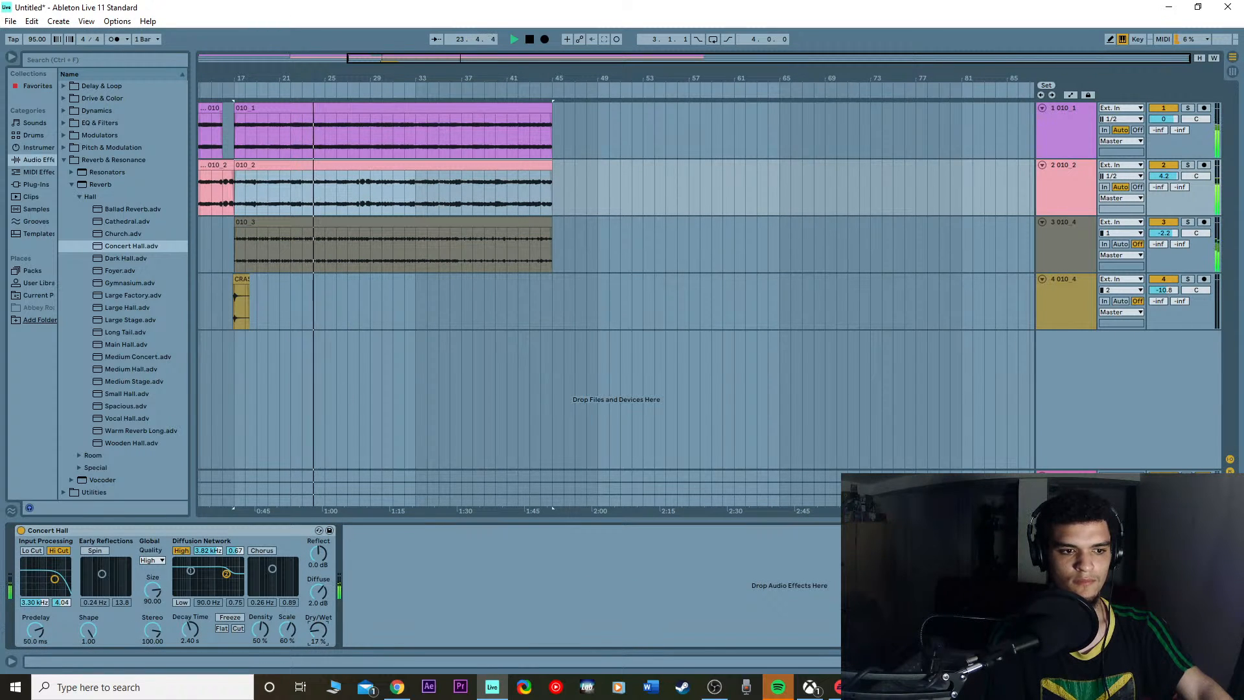
key("space")
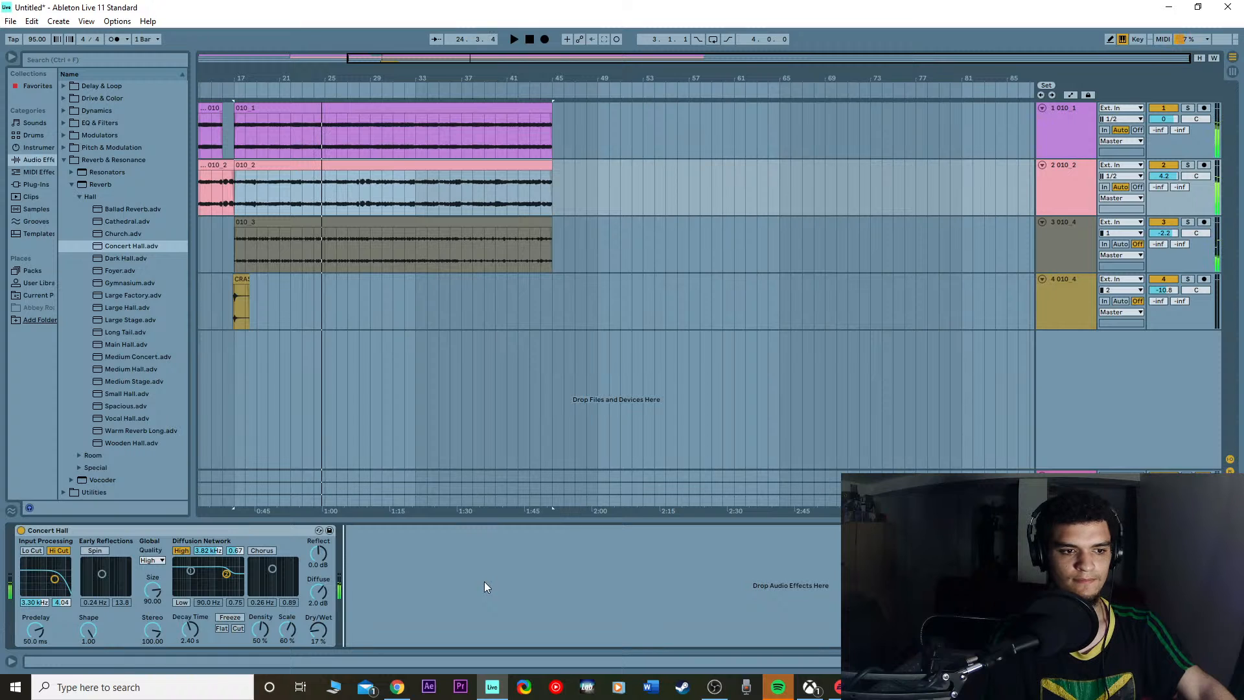
left_click(529, 41)
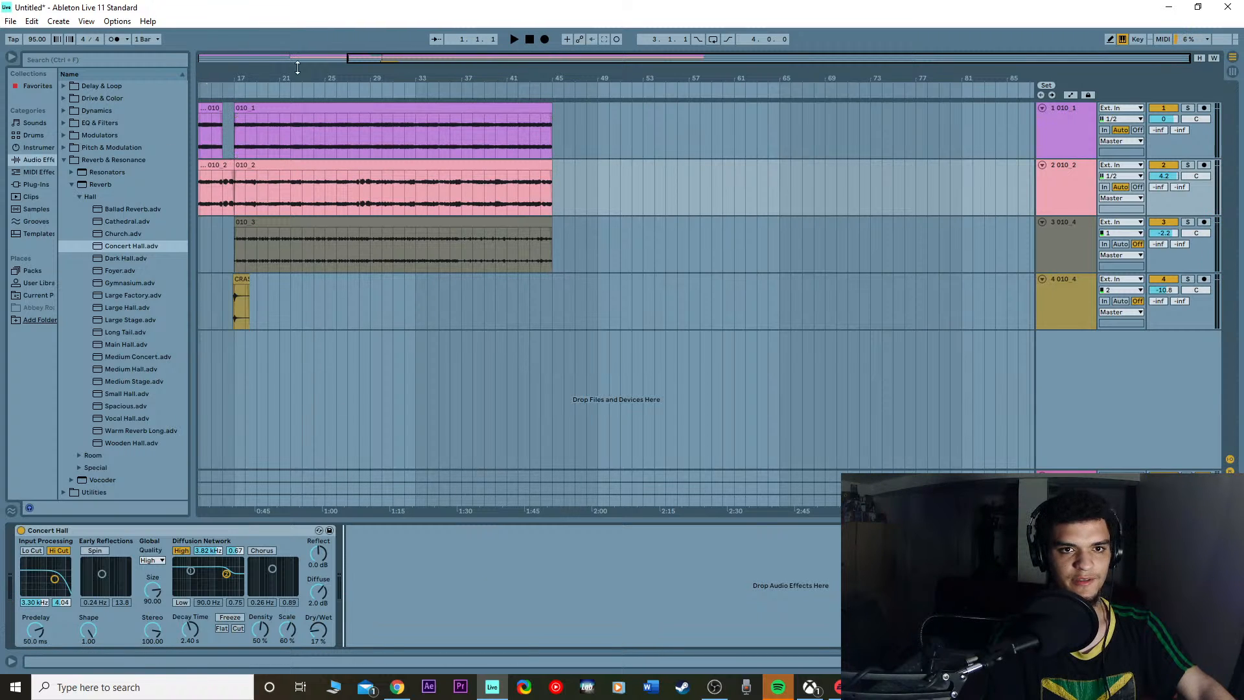
Step: Play the song from shortly before bar 17 to check how the 010_3 and CRASH clips come in, then stop playback
left_click_drag(347, 60, 201, 61)
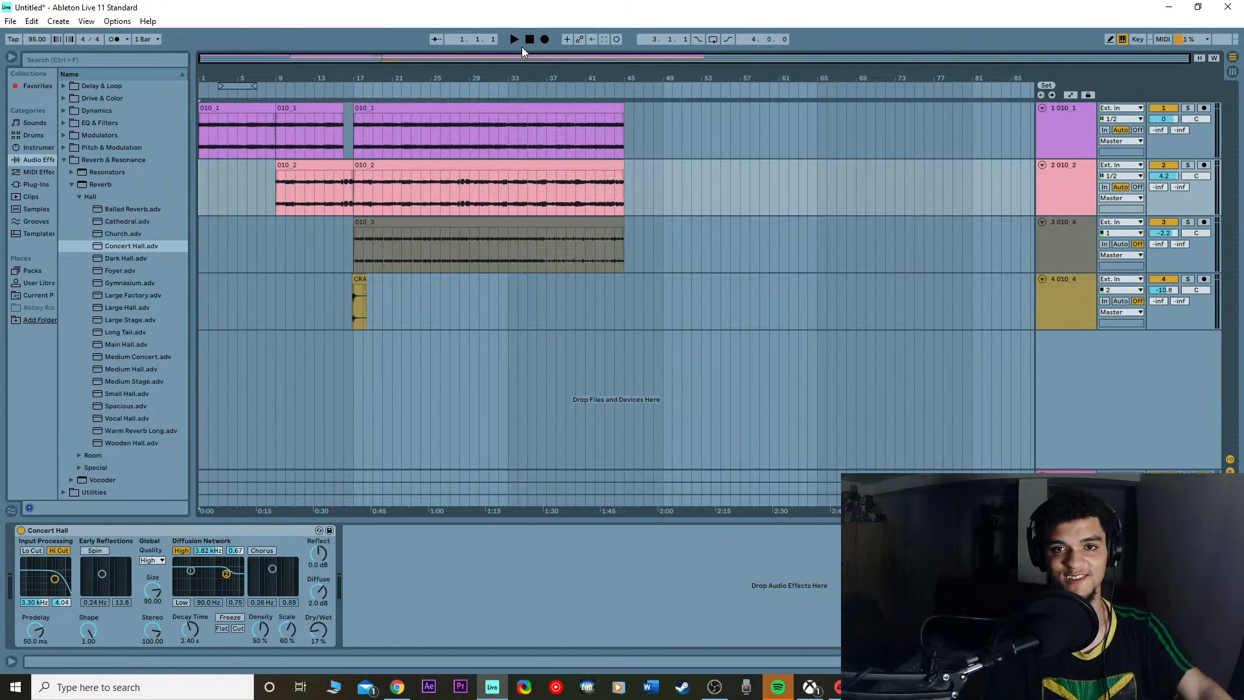
left_click(771, 565)
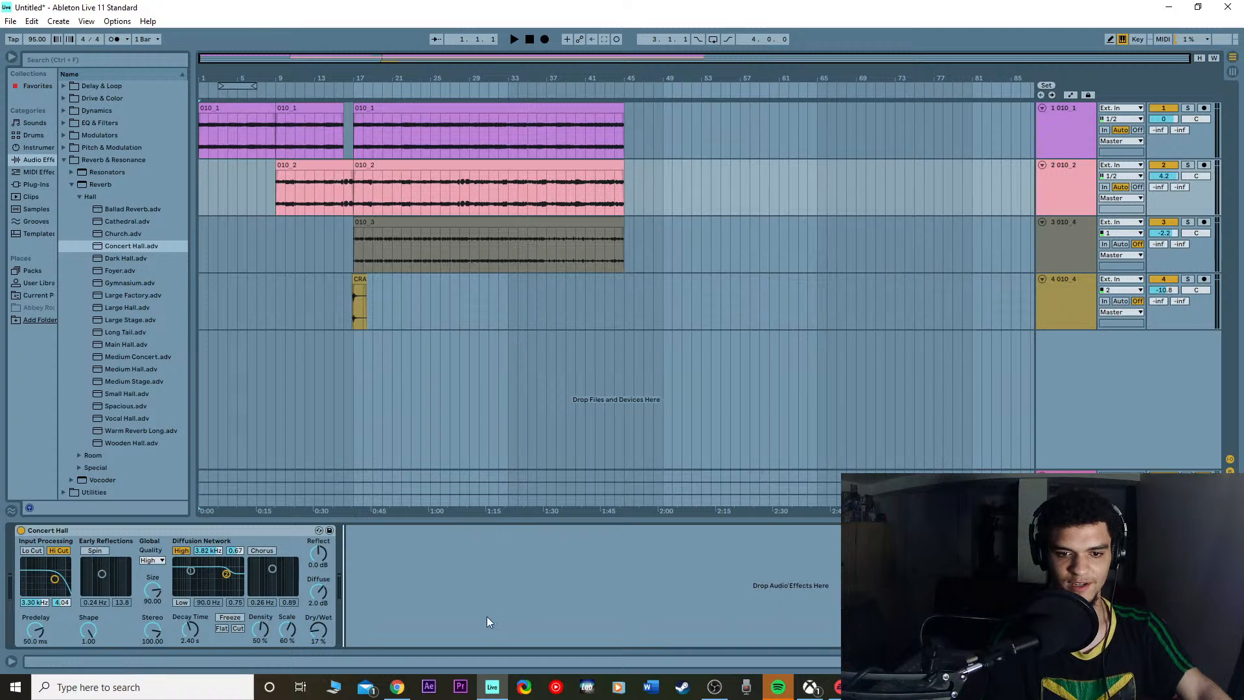
left_click(410, 304)
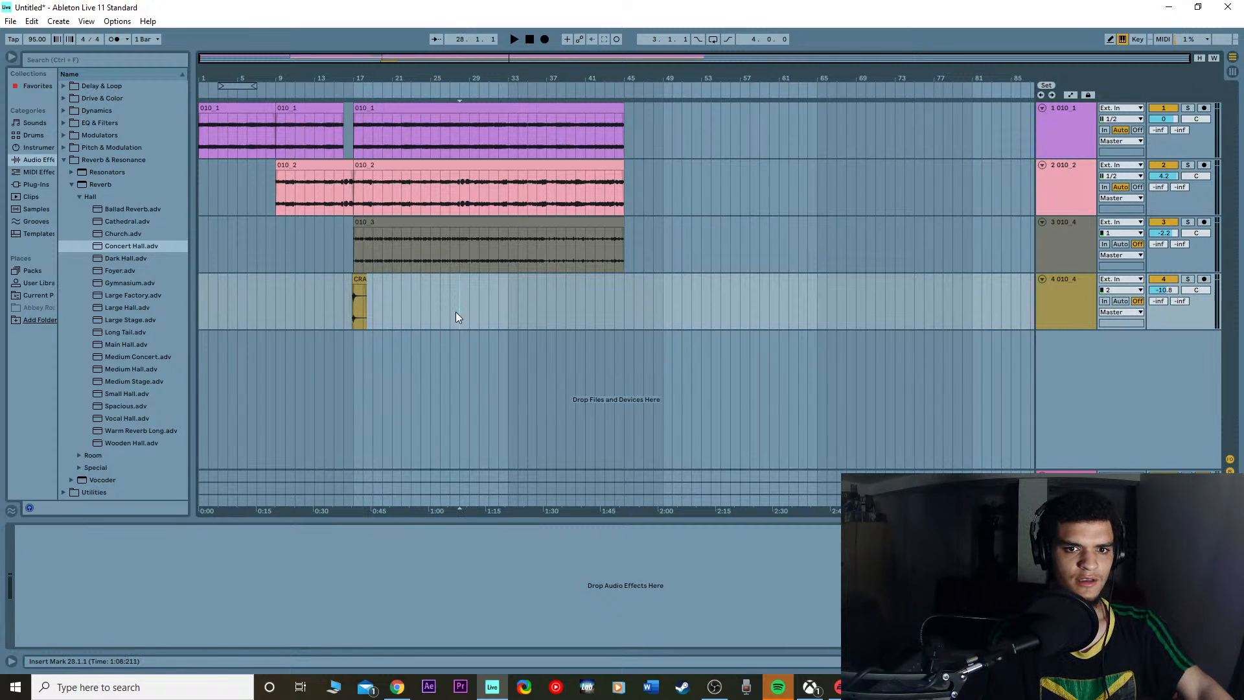
left_click(441, 305)
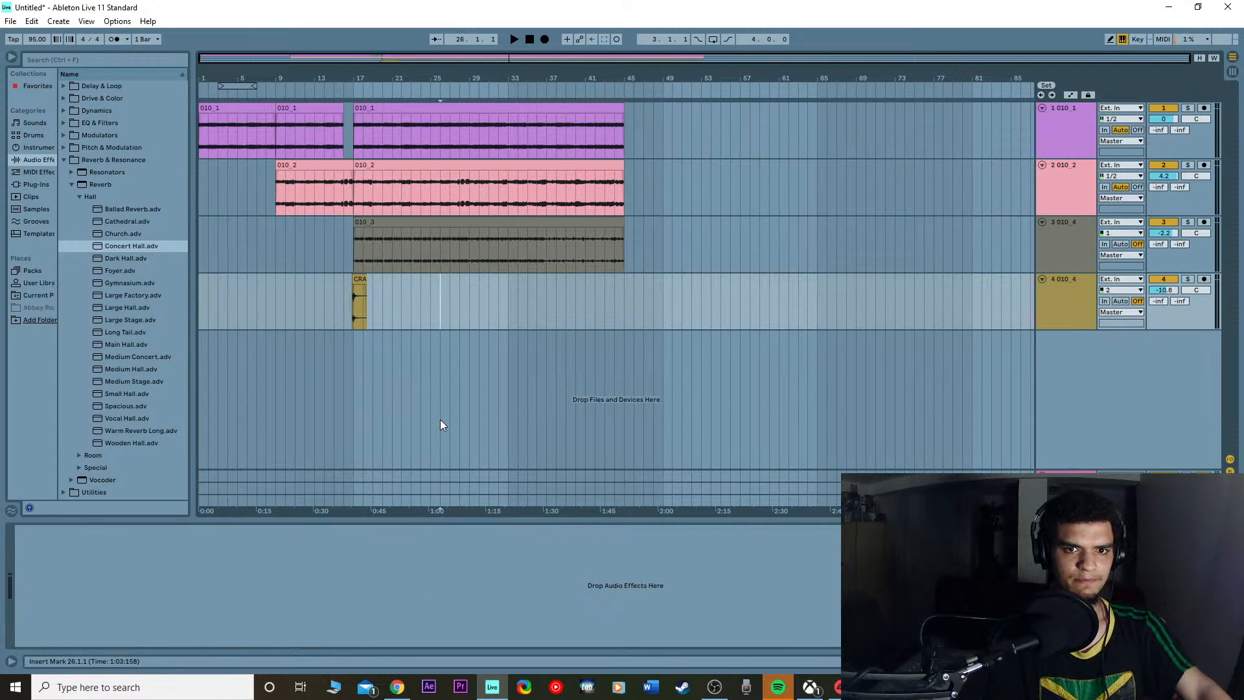
left_click(255, 253)
left_click(238, 188)
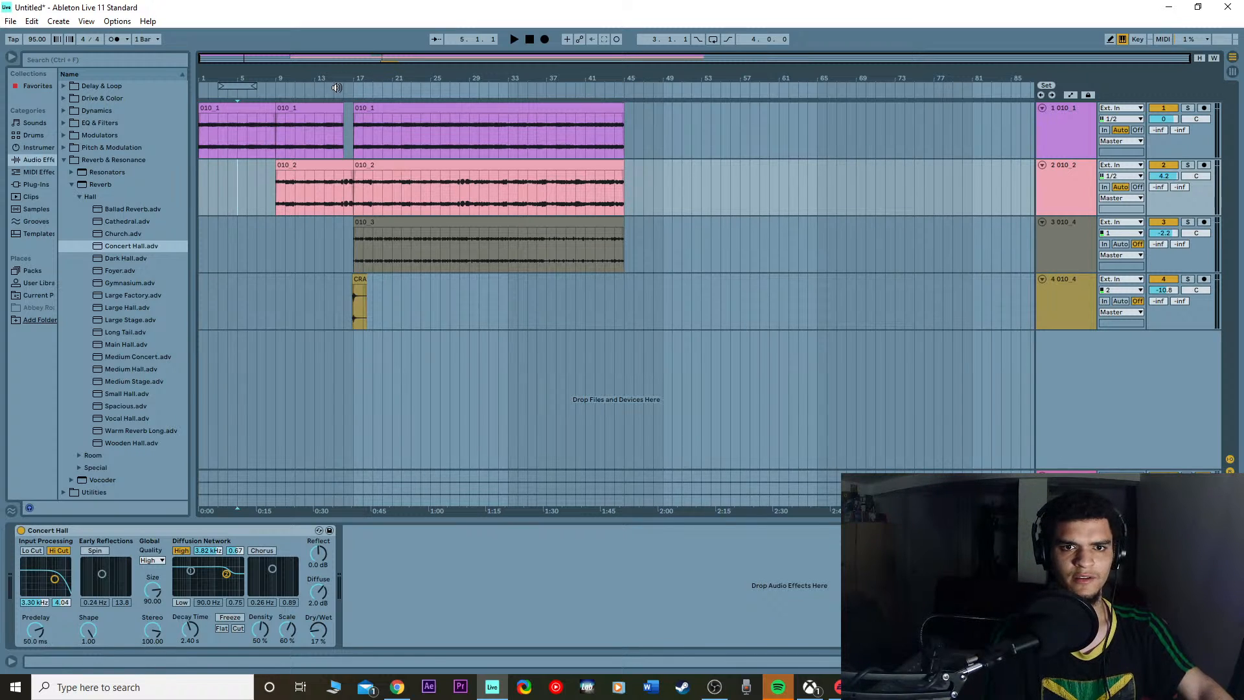
left_click(336, 88)
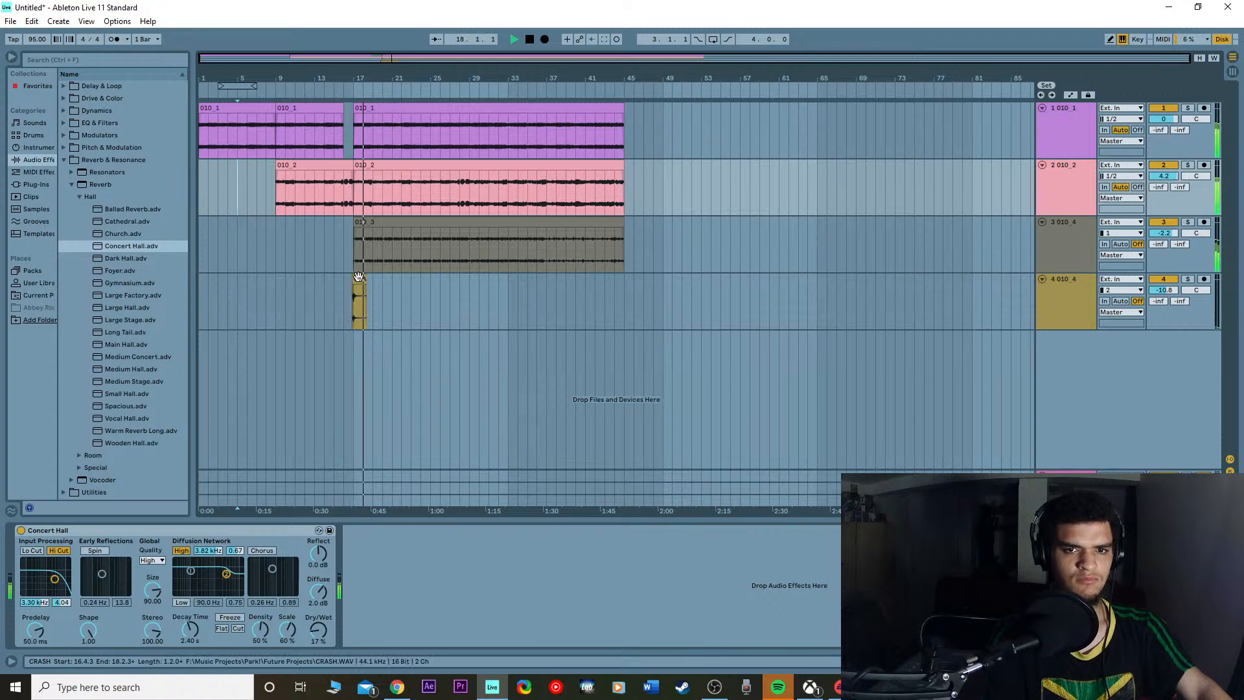
left_click(359, 278)
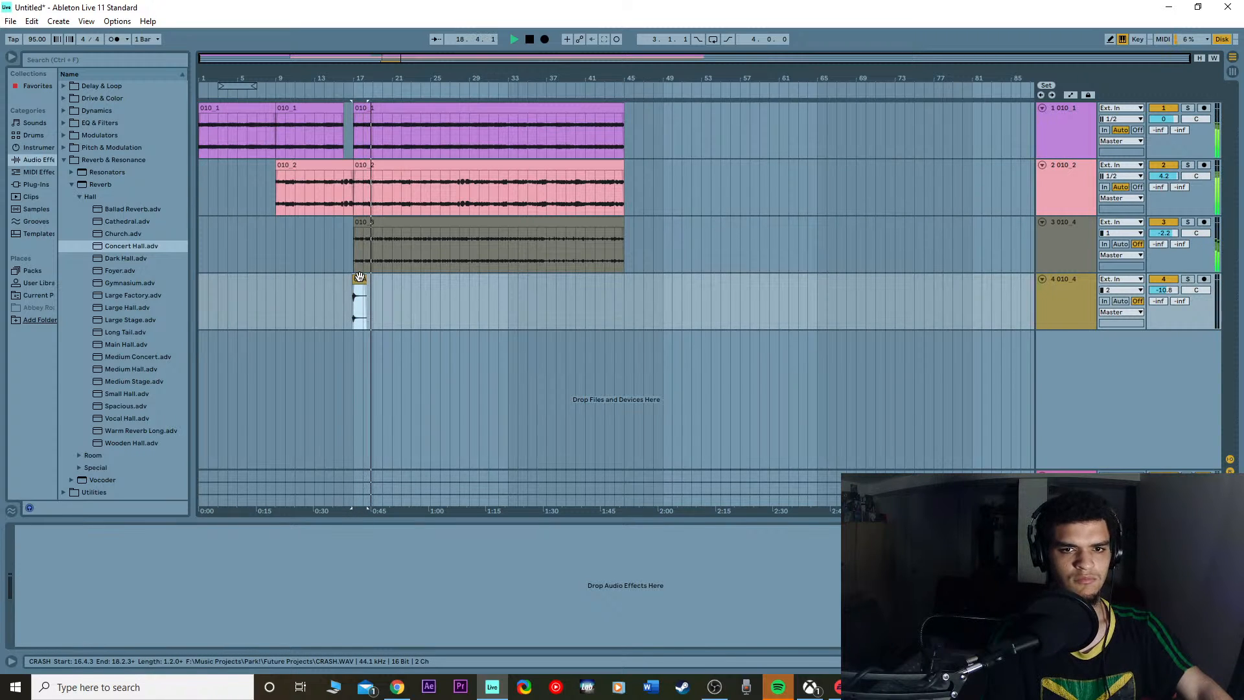
key("space")
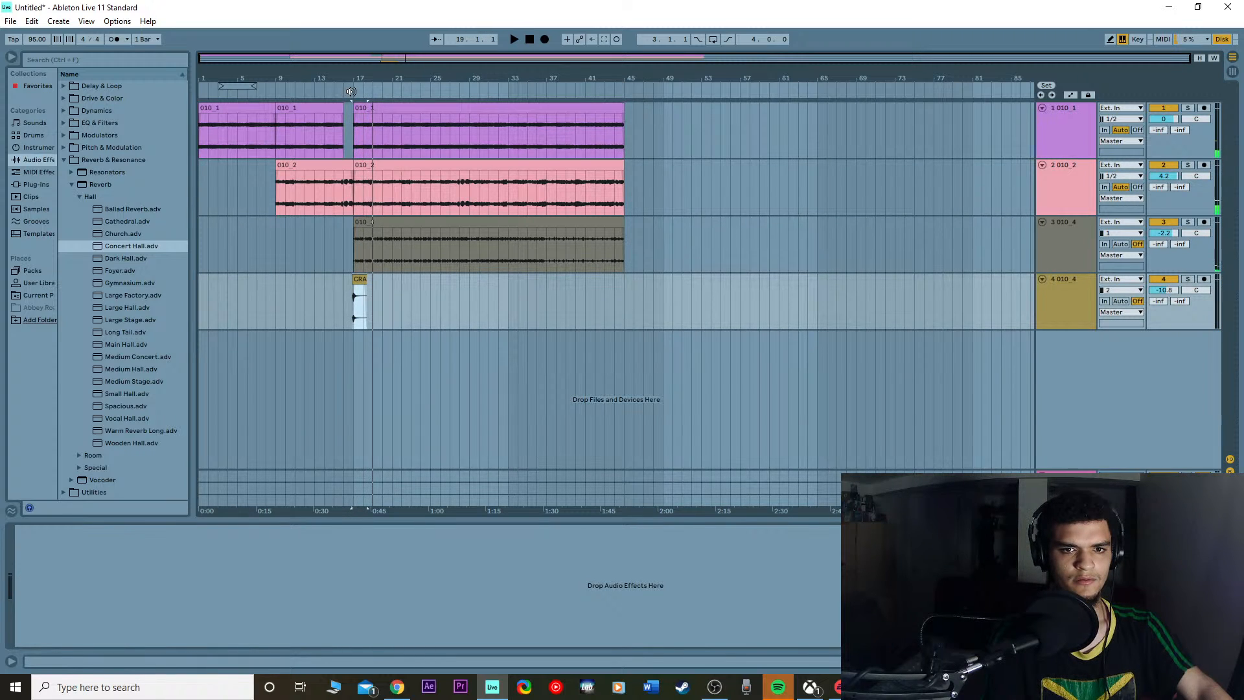
Step: Shift the 010_3 clip on the third track to start at about 17.1.3, replaying from just before bar 17 to check its timing
left_click(350, 92)
key("space")
left_click_drag(350, 91, 216, 231)
left_click_drag(328, 232, 381, 218)
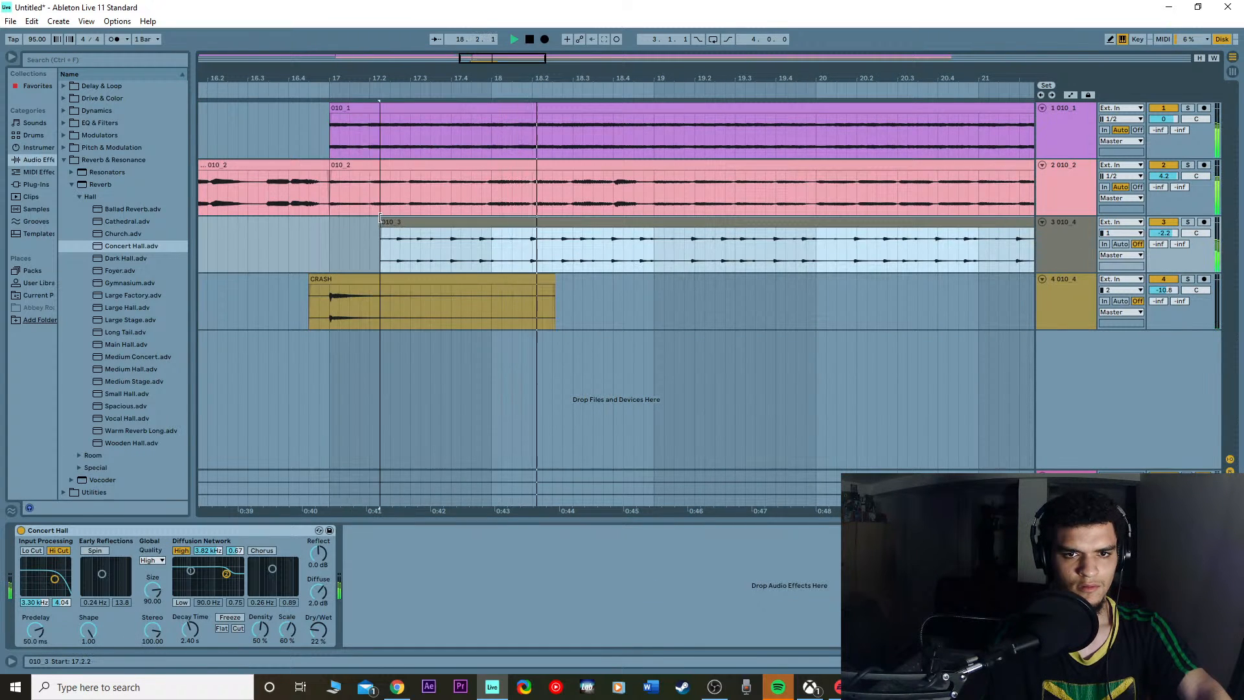
left_click(295, 89)
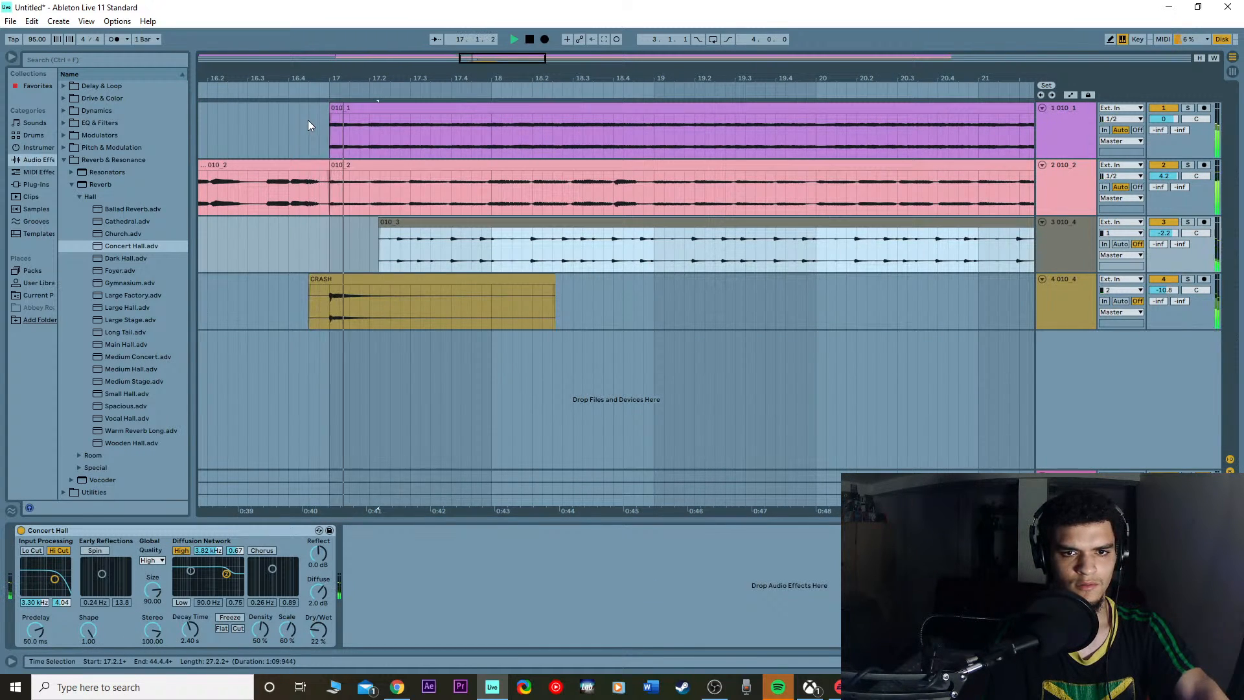
left_click_drag(379, 220, 358, 219)
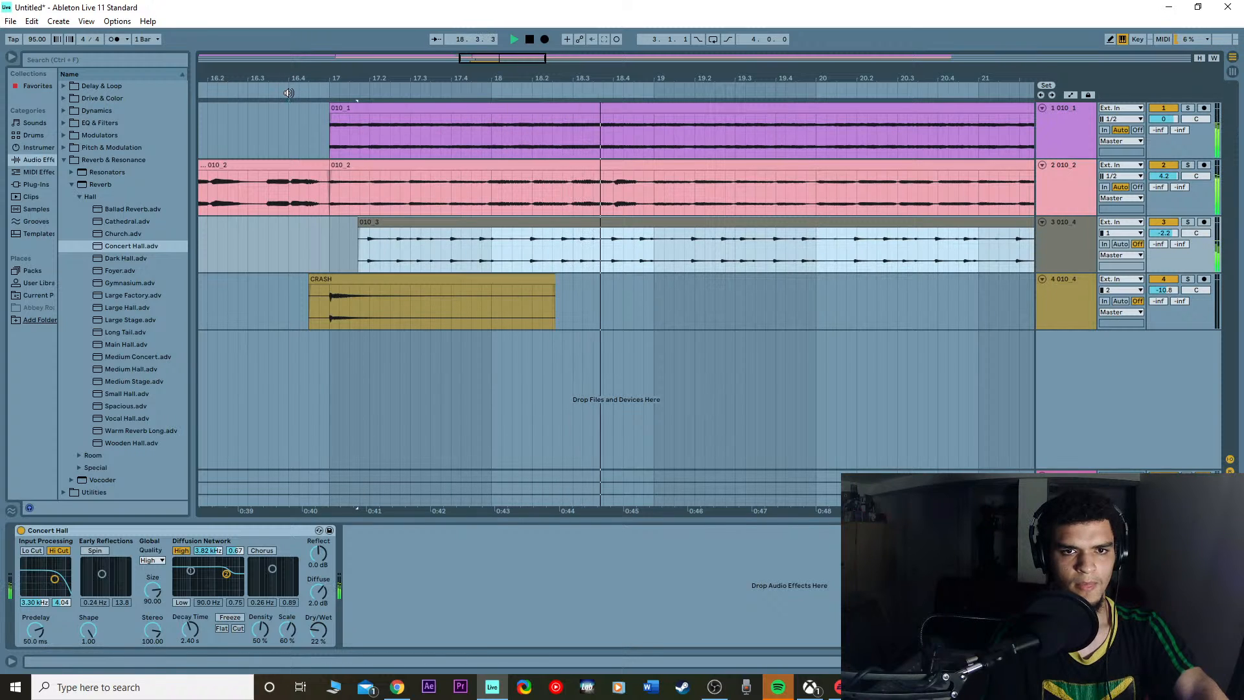
left_click(290, 92)
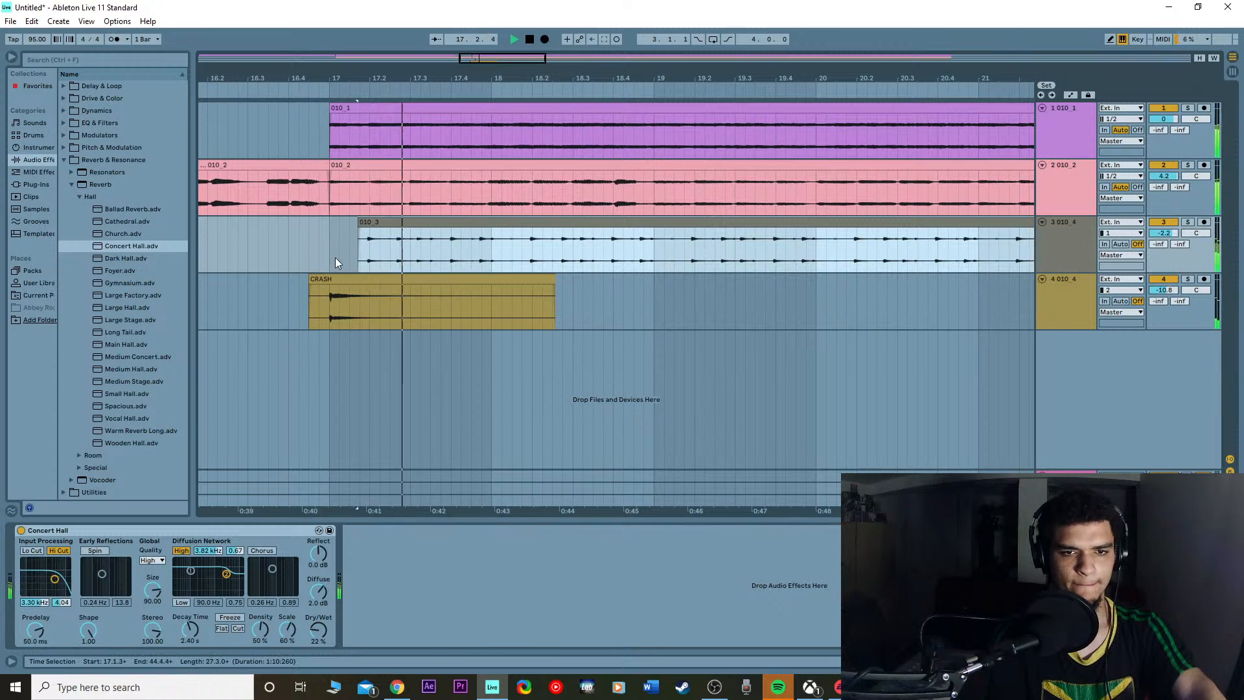
left_click_drag(358, 221, 351, 222)
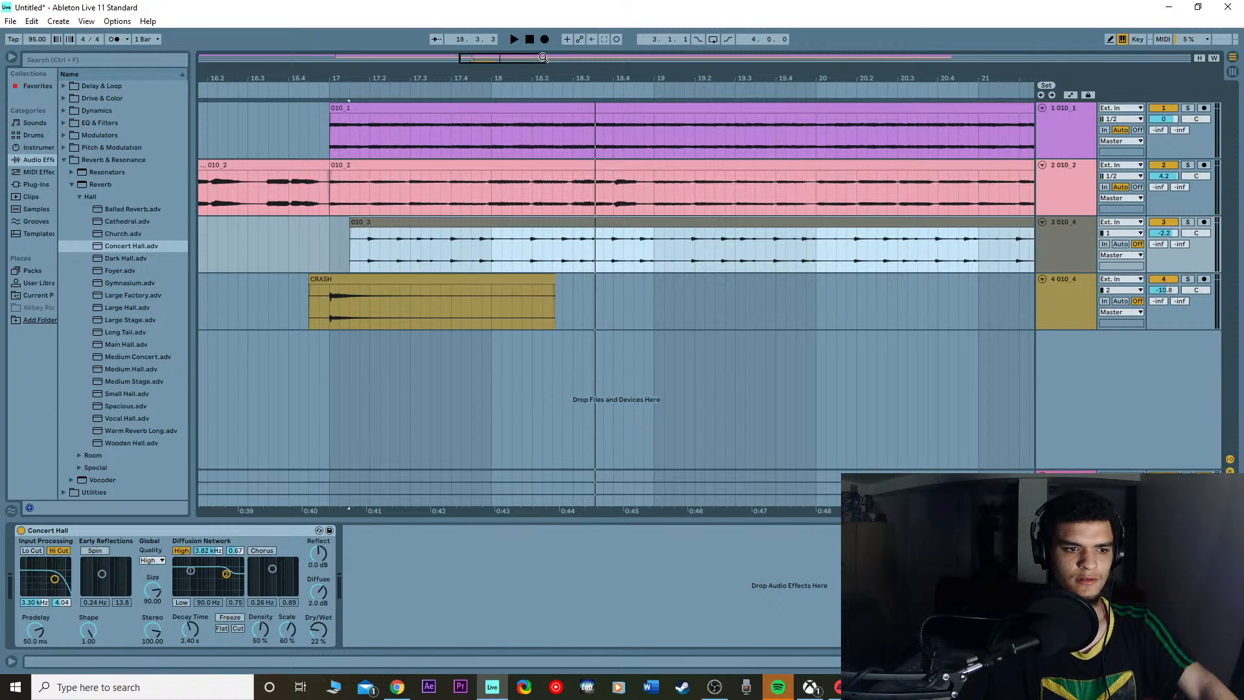
left_click_drag(543, 57, 963, 59)
left_click_drag(465, 60, 200, 60)
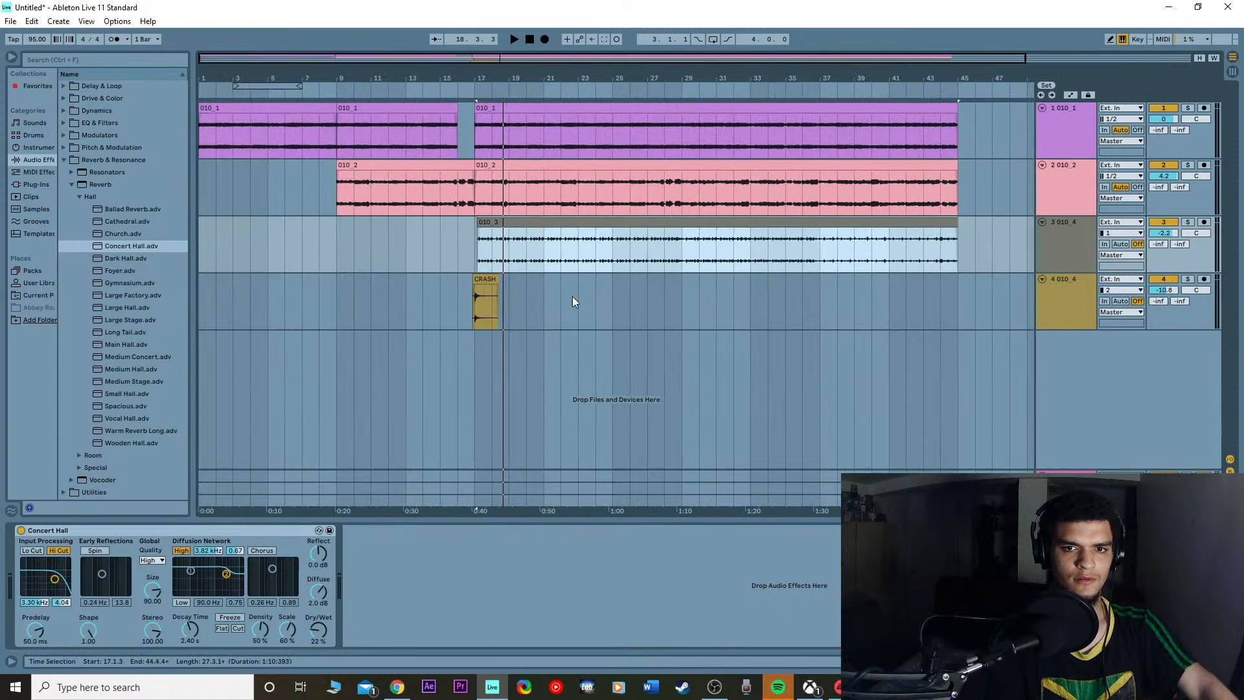
left_click(456, 355)
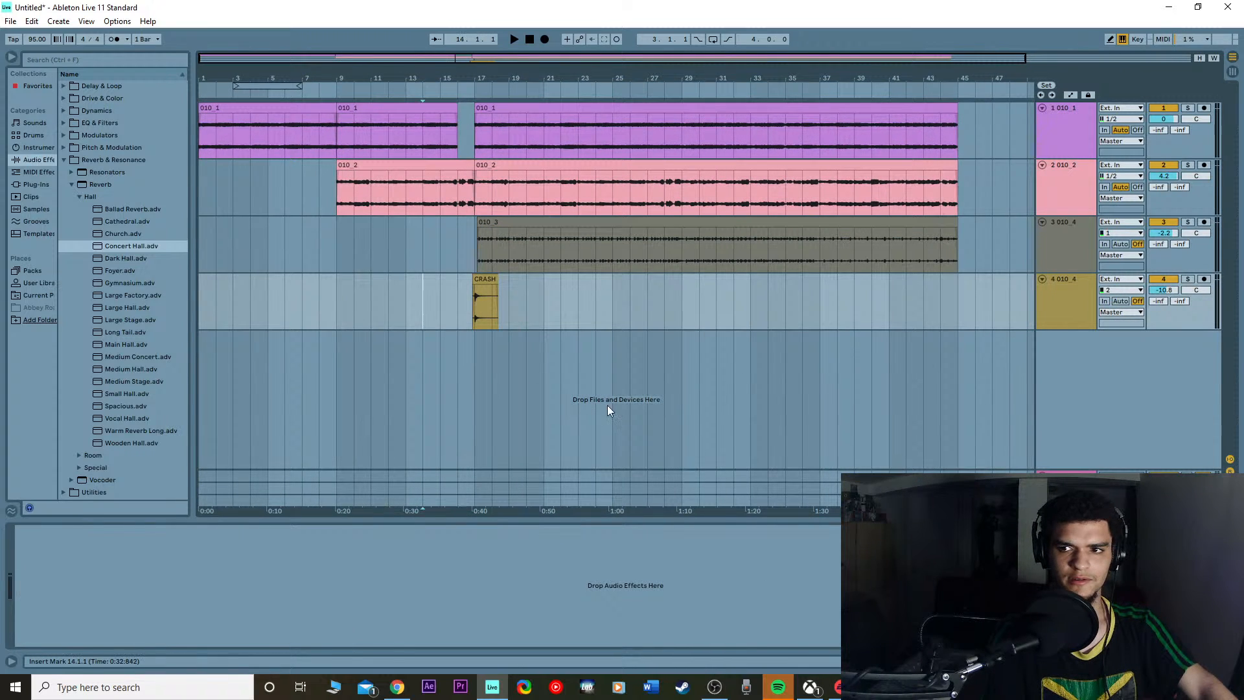
Step: Rename the first track as Guitar and the second track as Bass
left_click(1066, 130)
right_click(1075, 128)
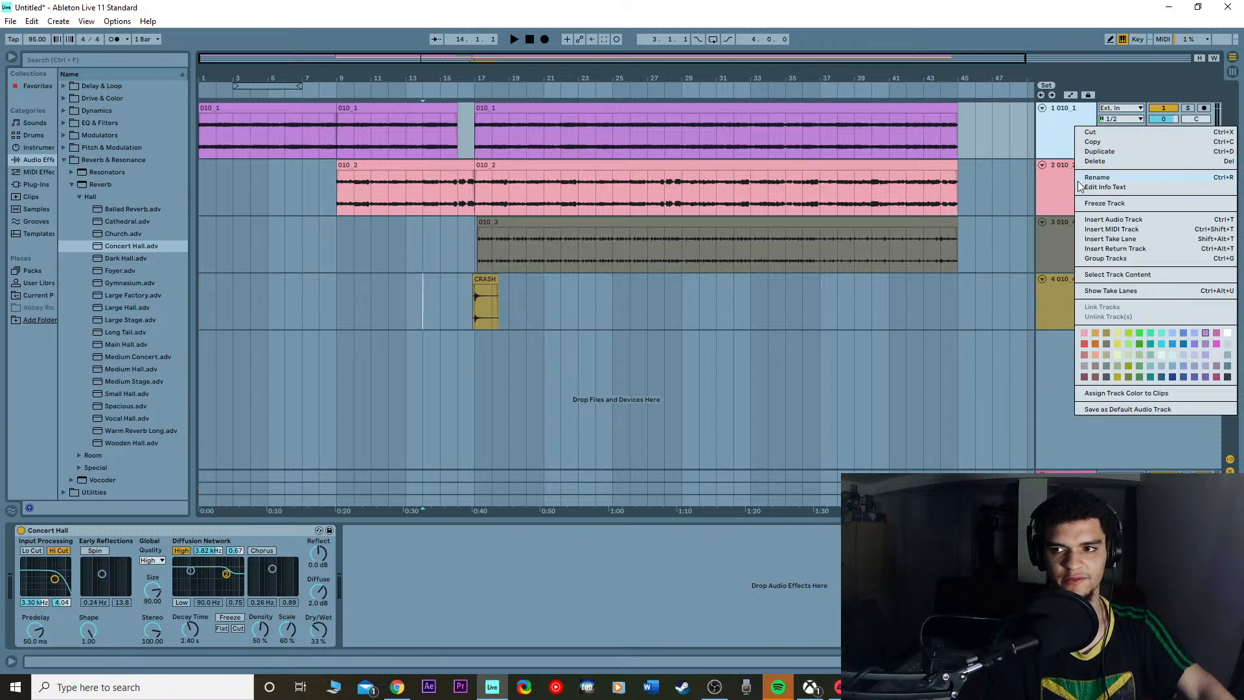
left_click(1079, 178)
type("Guit")
key("Return")
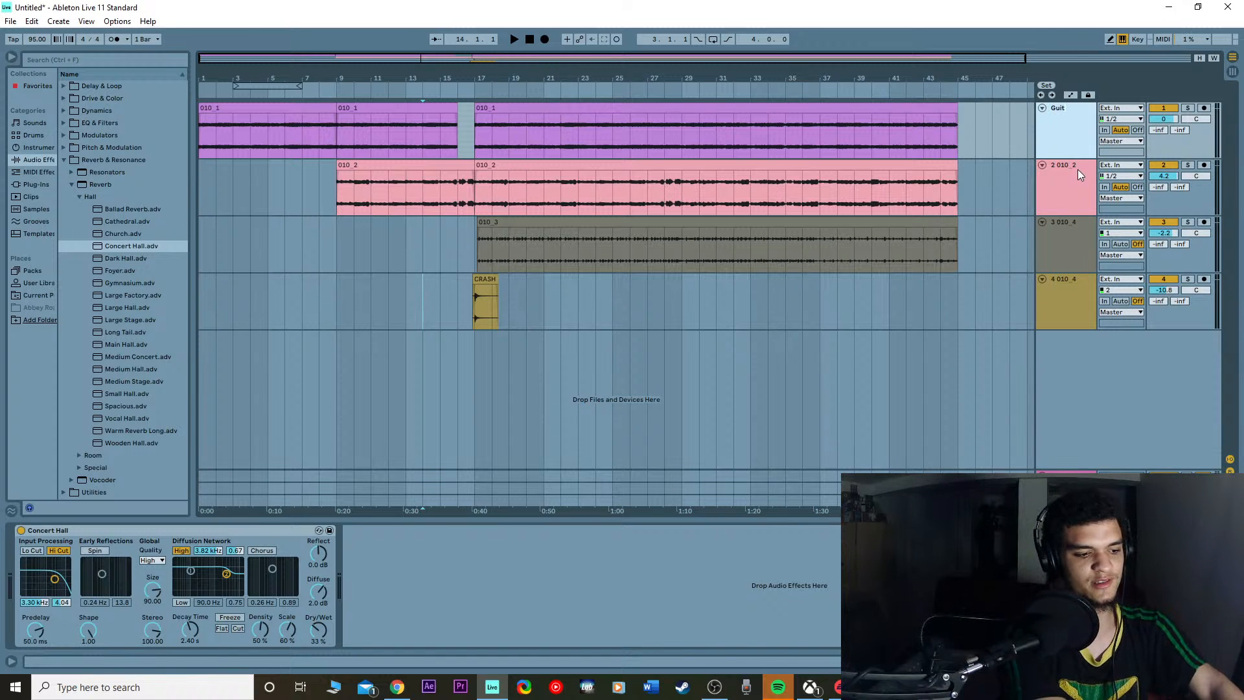
type("ar")
right_click(1075, 176)
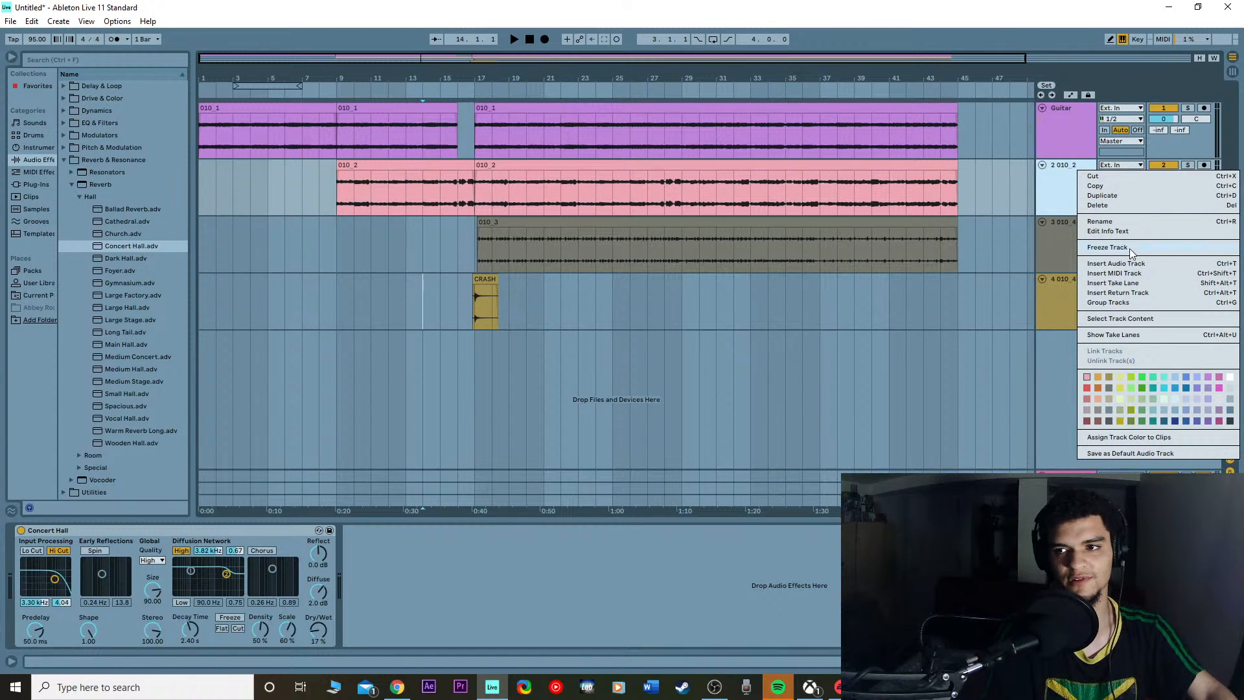
left_click(1134, 223)
type("Bass")
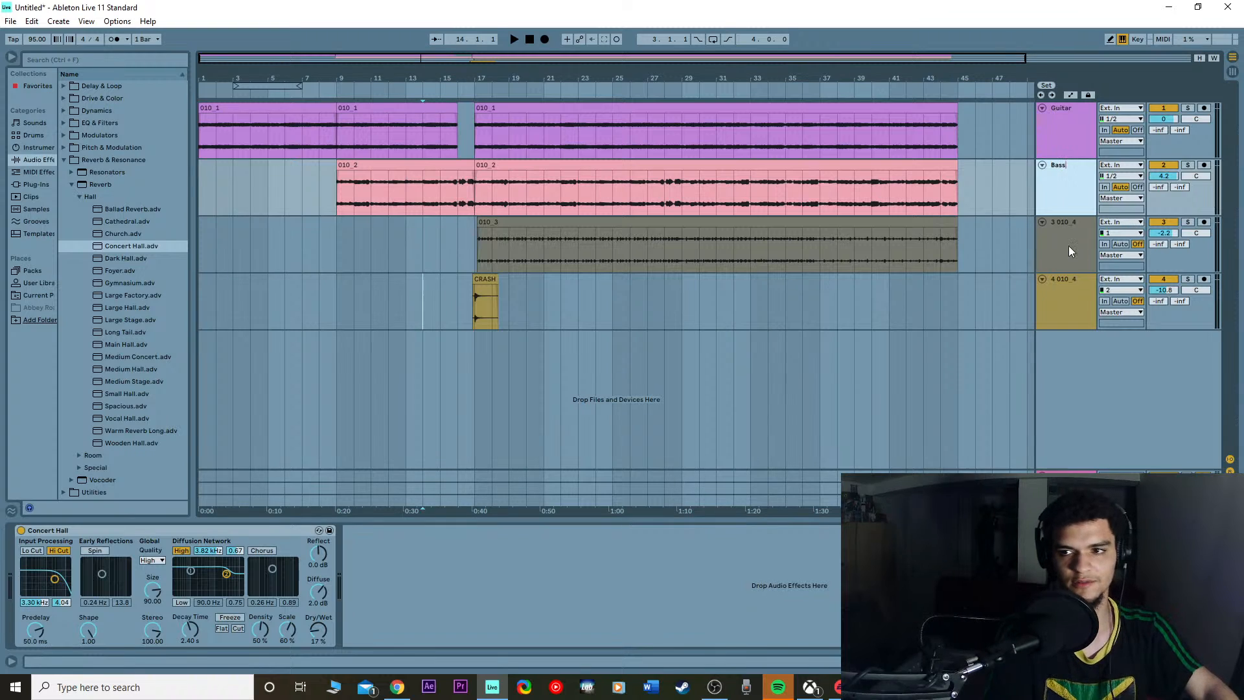
Step: Rename the third track as Drums and the fourth track as Crash
left_click(1069, 251)
right_click(1070, 251)
left_click(1164, 296)
type("Drums")
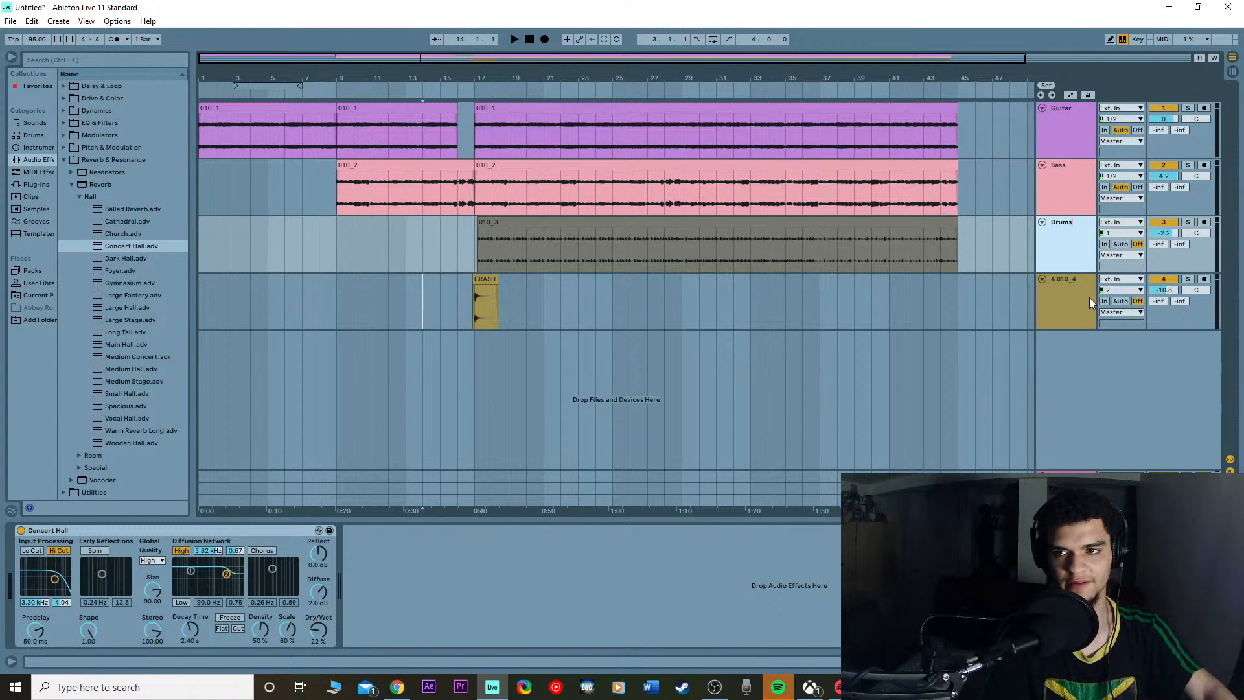
right_click(1085, 321)
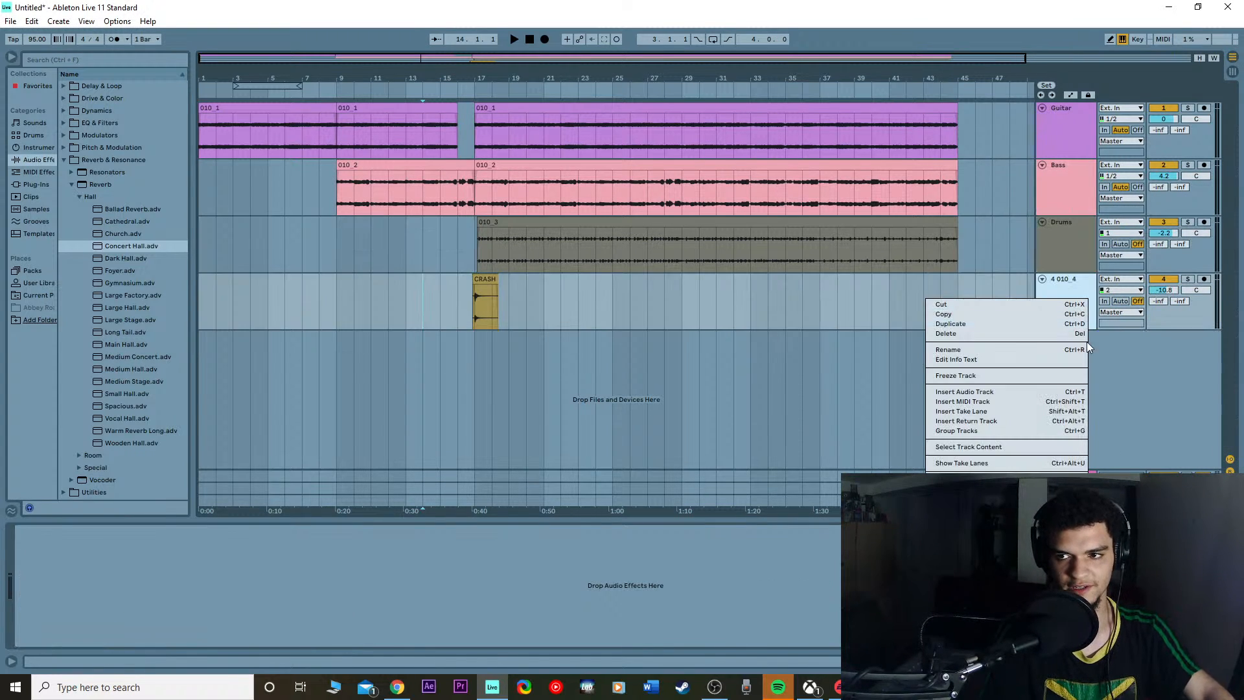
left_click(949, 349)
type("Crash")
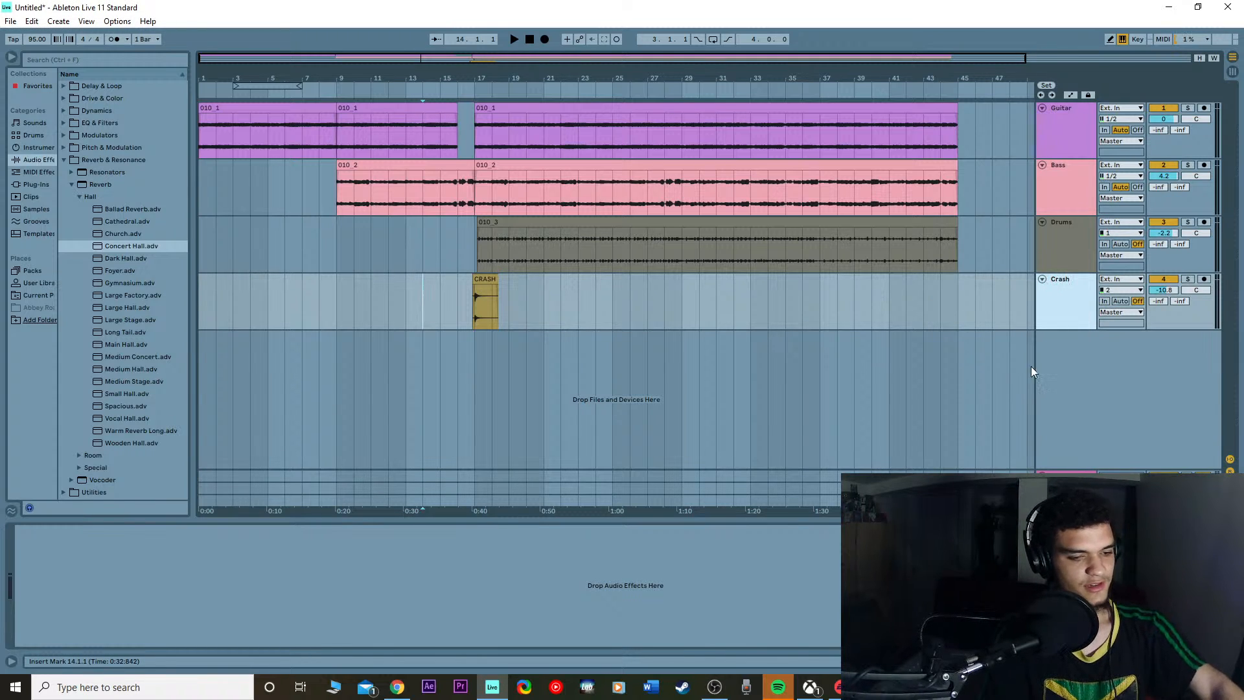
Step: Select the Guitar track and expand the EQ Eight presets under EQ & Filters in the audio effects browser
left_click(1080, 187)
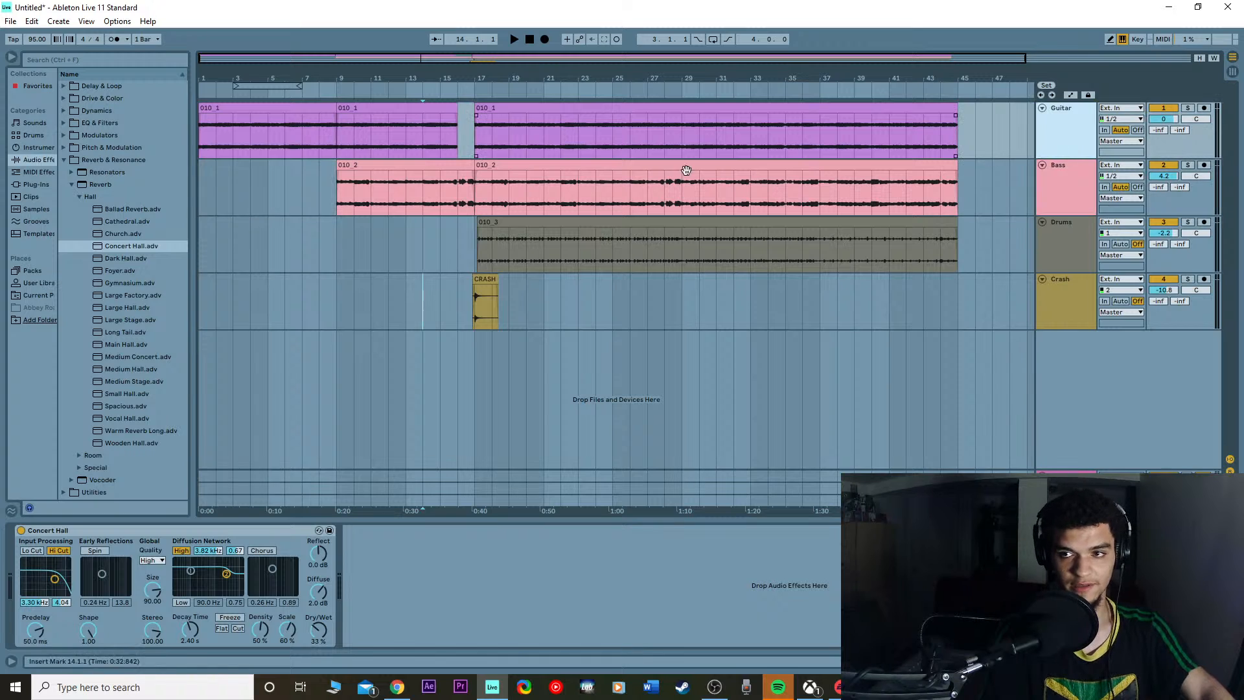
key("Up")
left_click(72, 185)
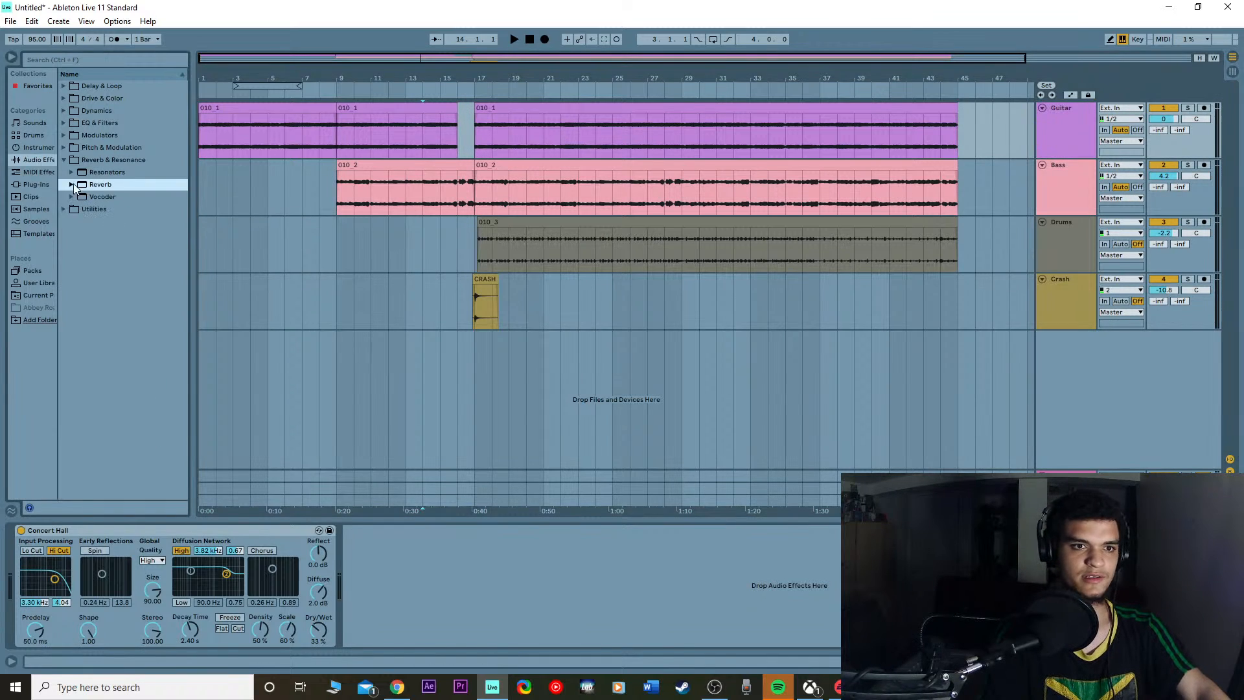
left_click(64, 160)
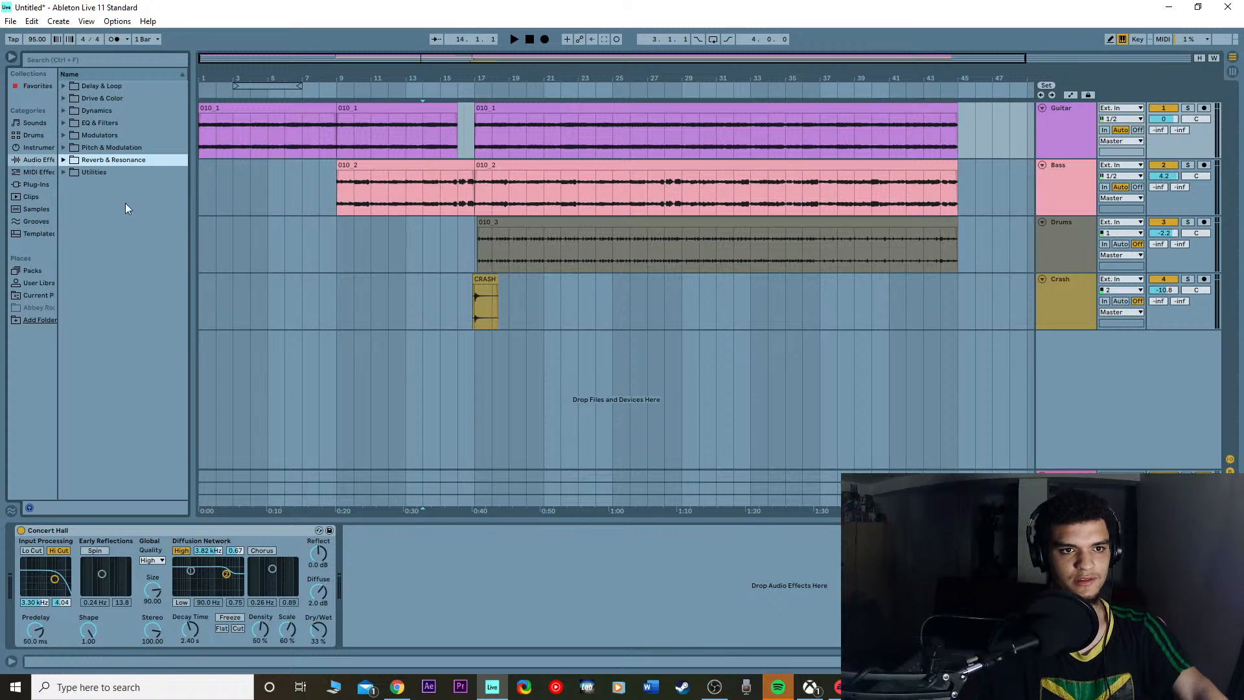
left_click(30, 163)
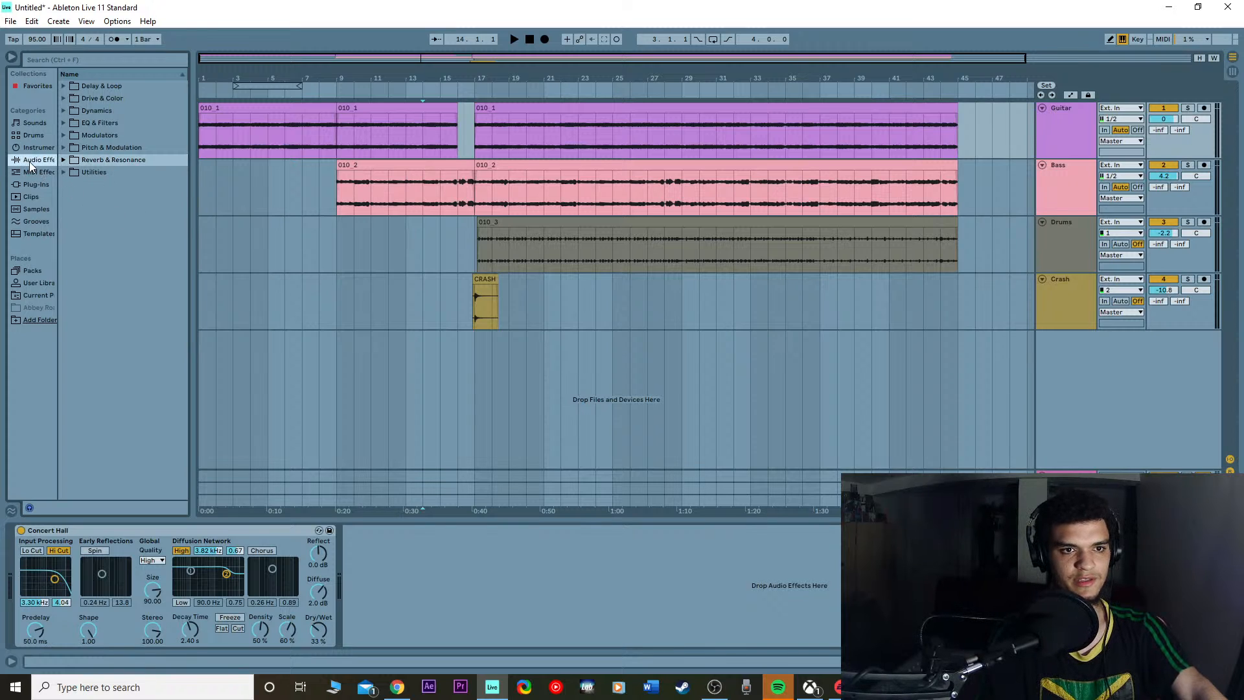
left_click(66, 111)
left_click(64, 123)
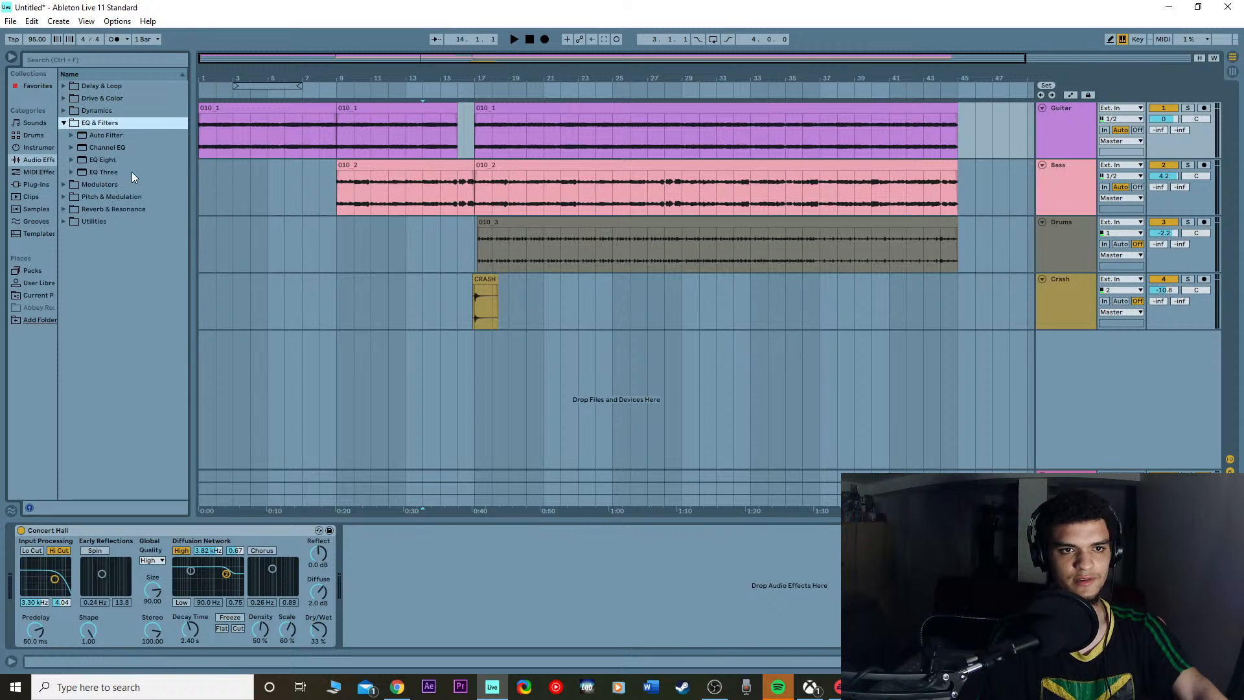
left_click(69, 172)
left_click(72, 160)
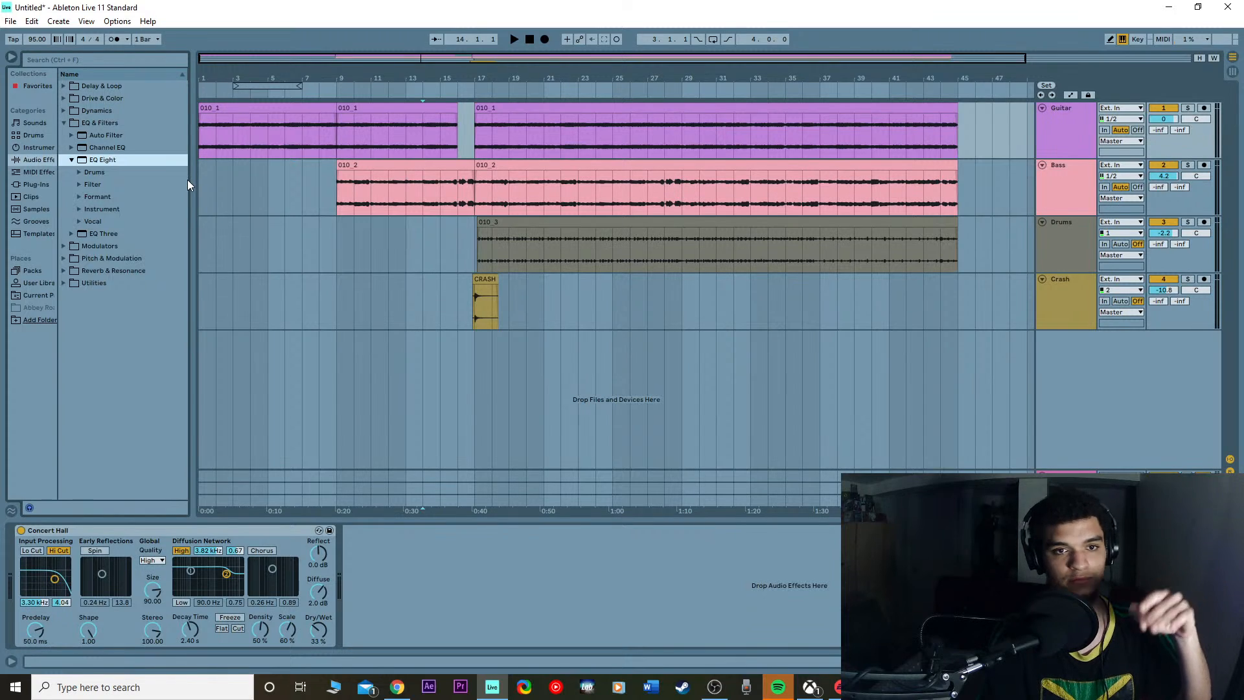
Step: Look through the Filter presets of EQ Eight and the EQ Three presets for one that suits the guitar
left_click(79, 185)
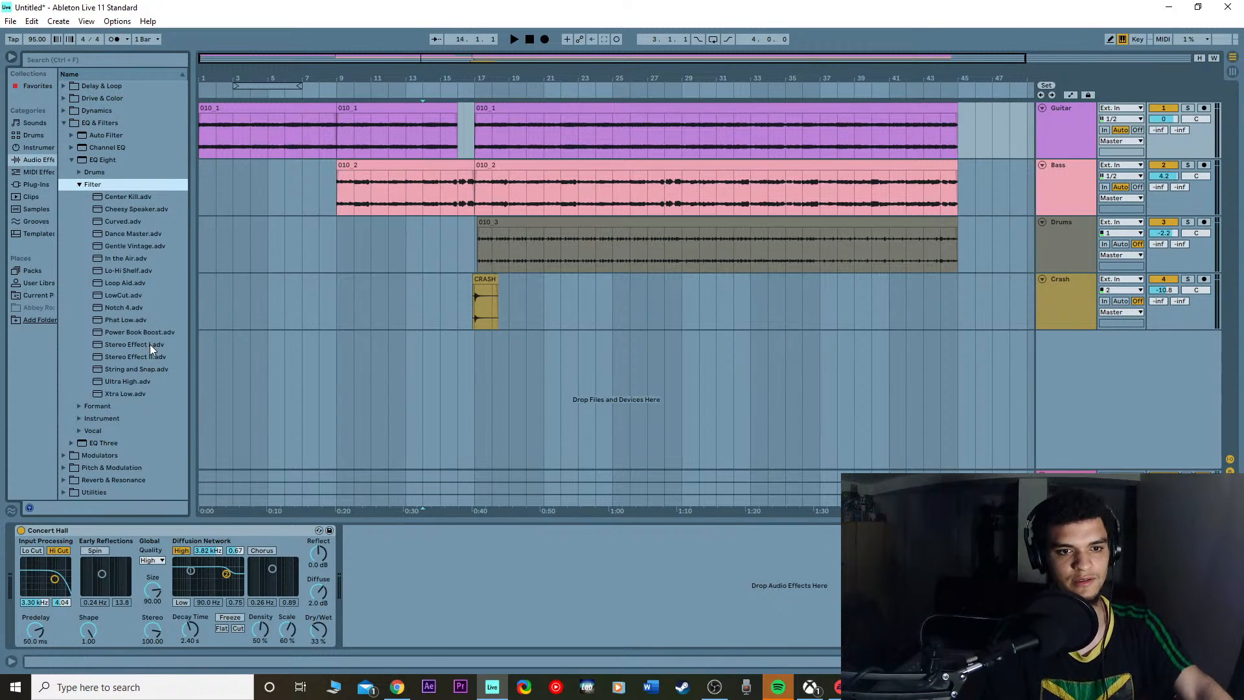
left_click(79, 186)
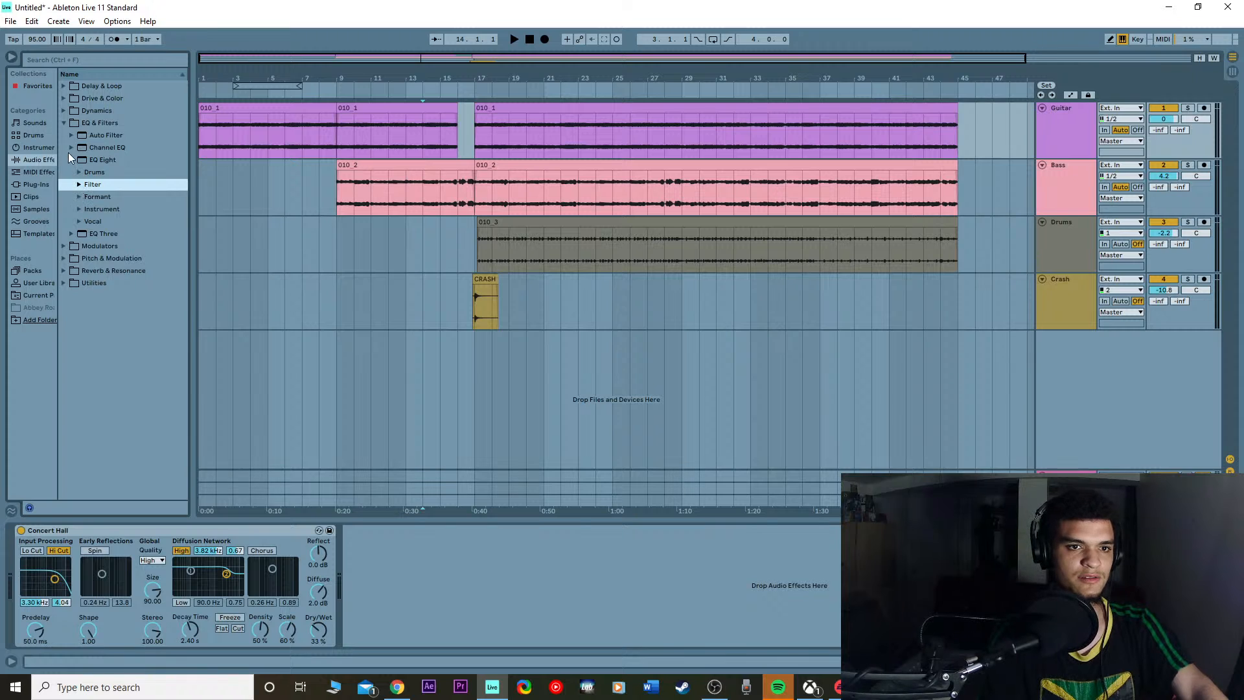
left_click(73, 161)
key("Down")
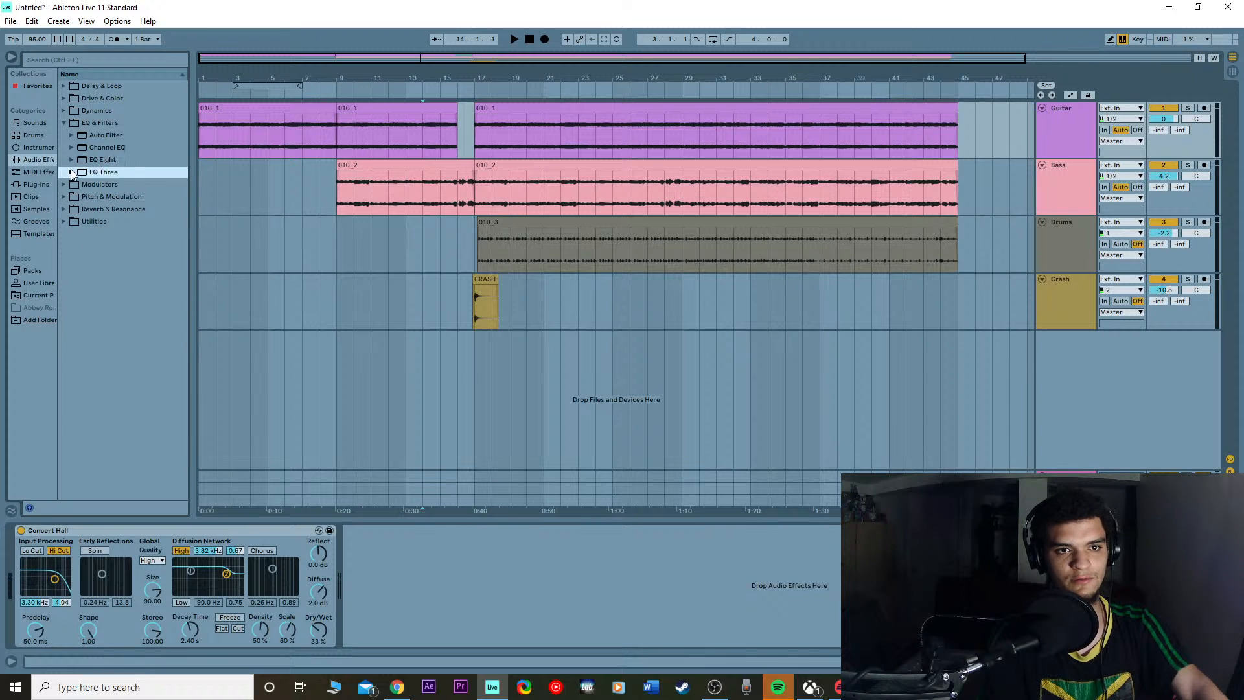
key("Right")
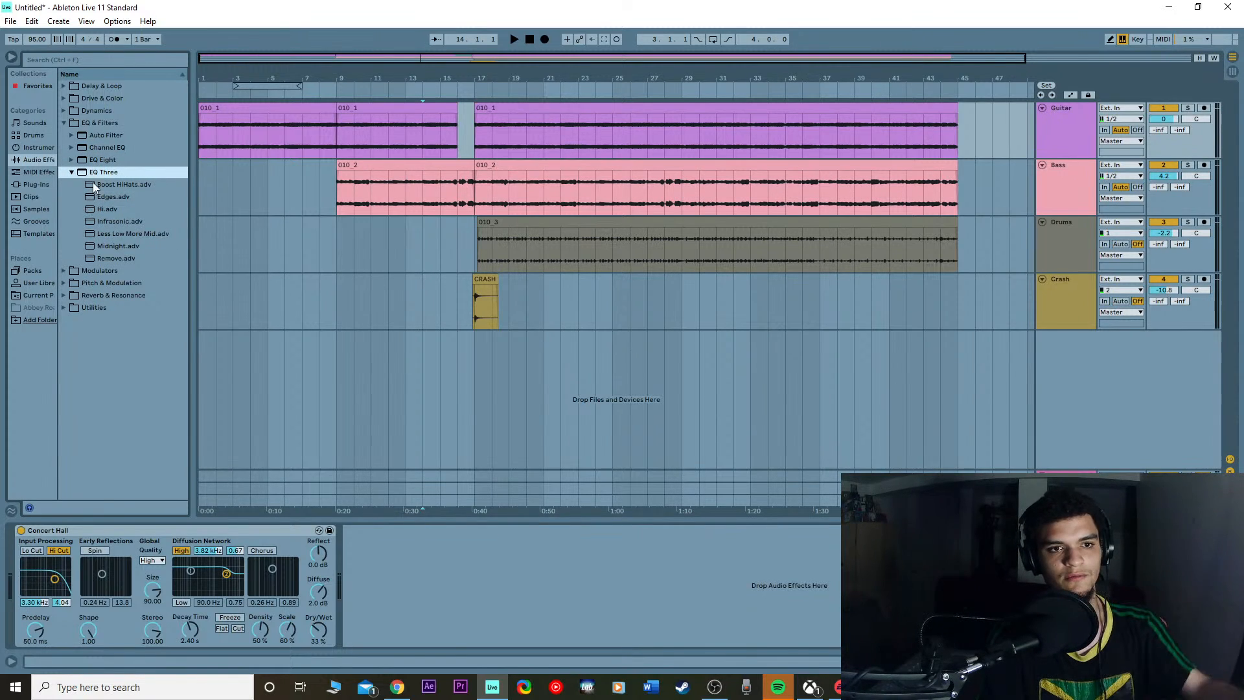
left_click(72, 173)
left_click(70, 160)
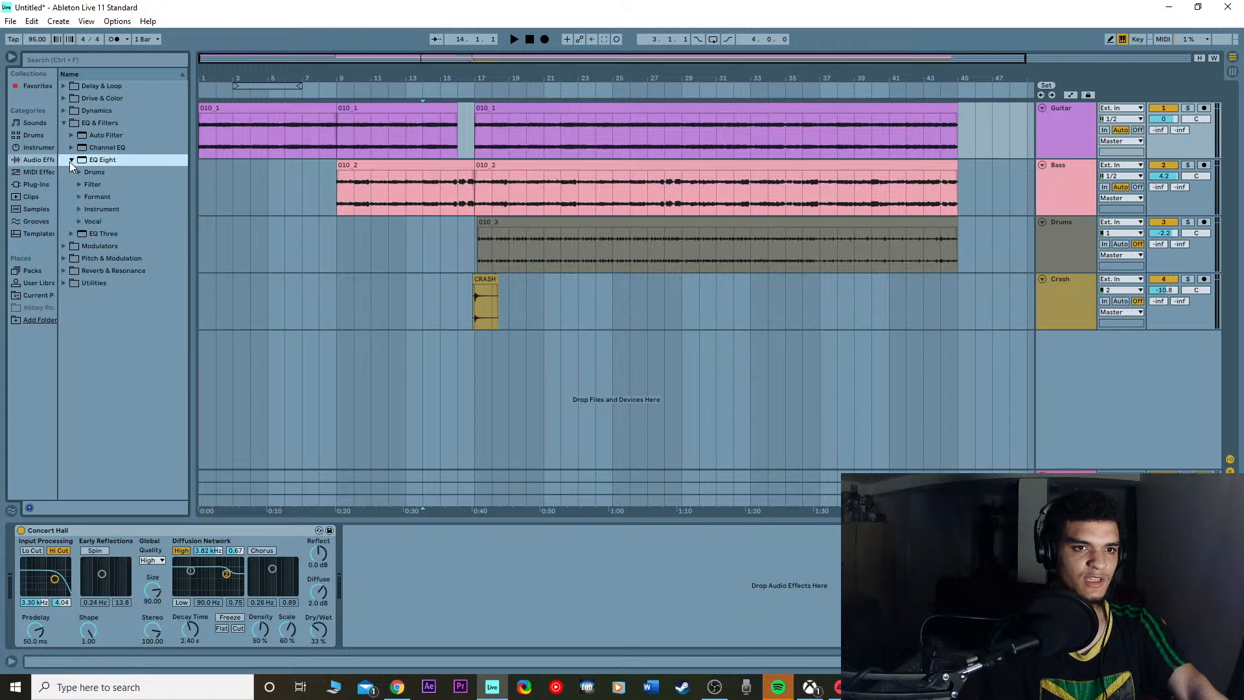
Step: Try the EQ Eight filter preset Stereo Effect I after the Concert Hall reverb on the Guitar track, and remove it
left_click(79, 185)
left_click(113, 344)
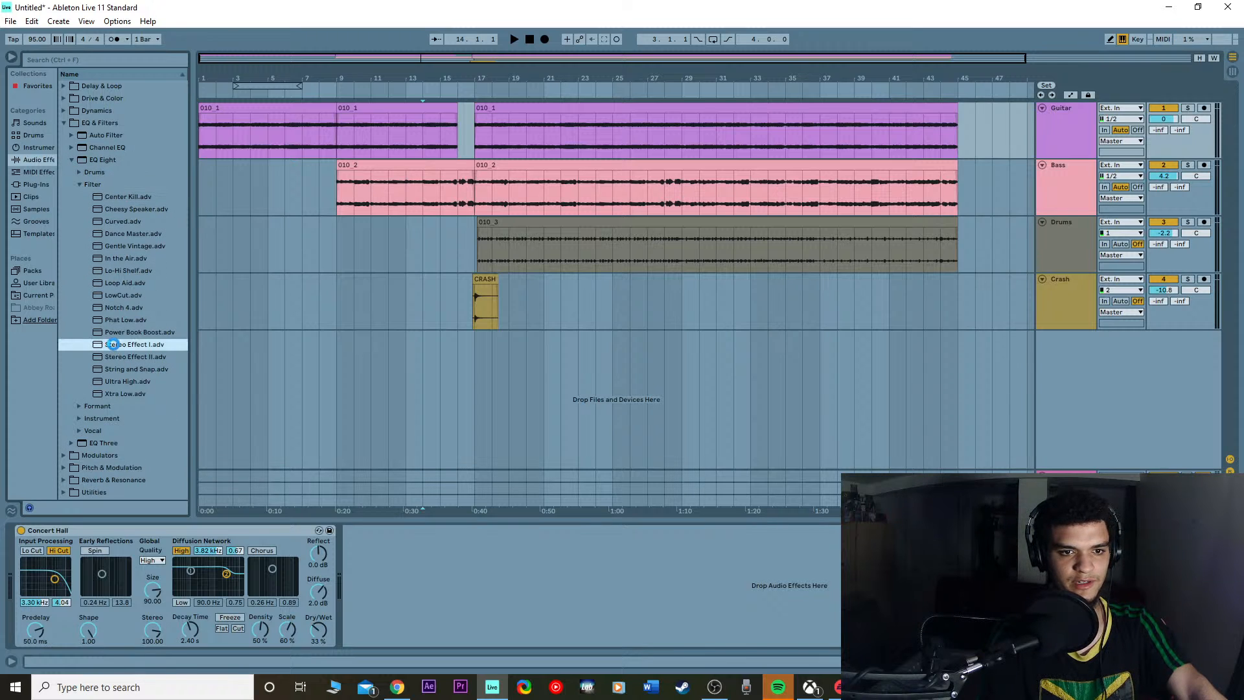
left_click_drag(113, 344, 543, 648)
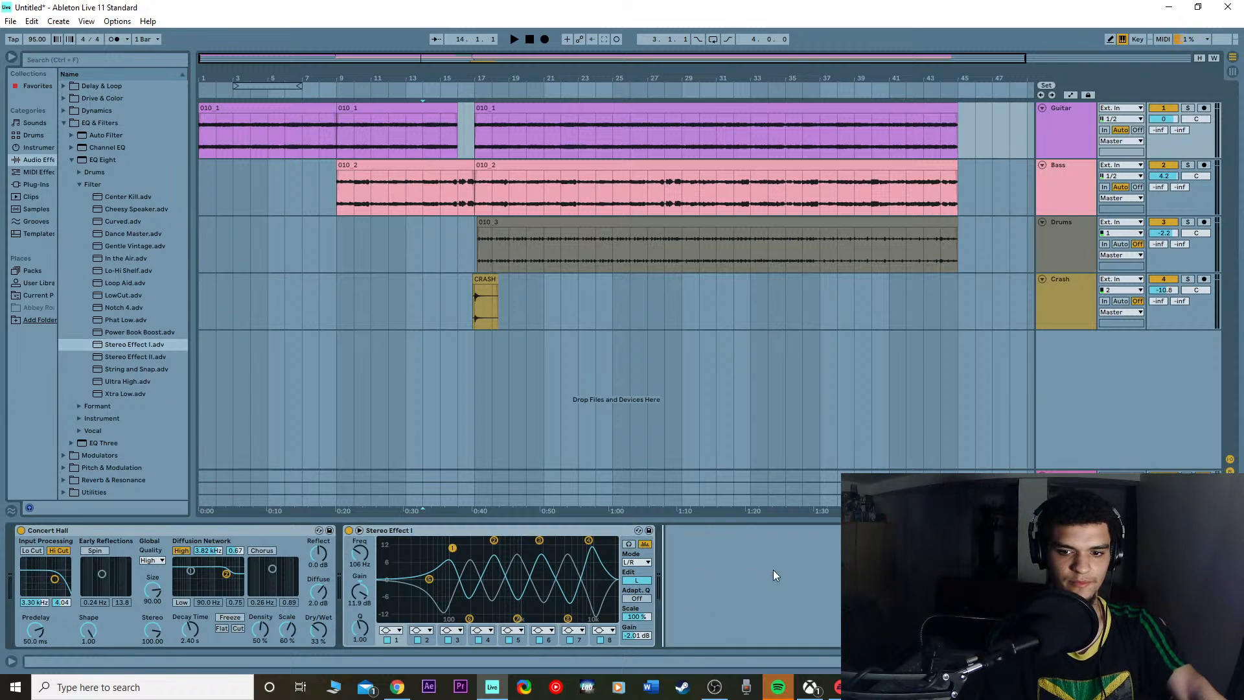
left_click(554, 533)
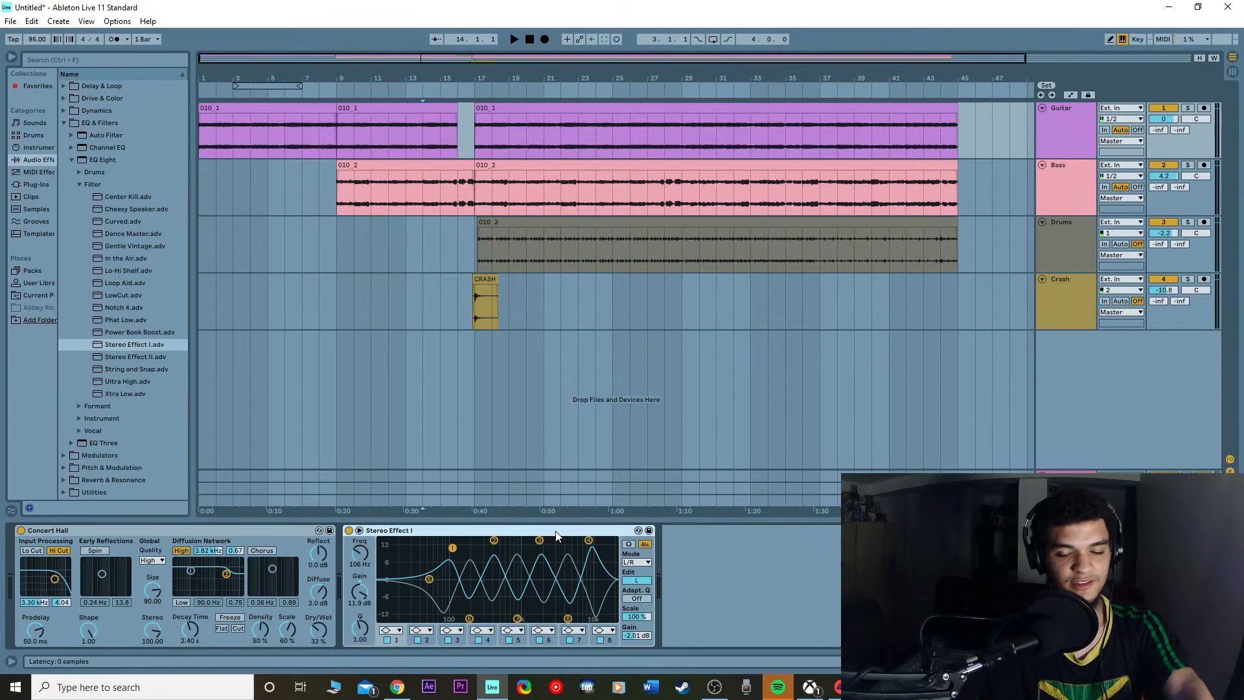
key("Delete")
Step: Add the EQ Eight instrument preset Electric Git EQ 1 to the Guitar track after the Concert Hall reverb
left_click(130, 270)
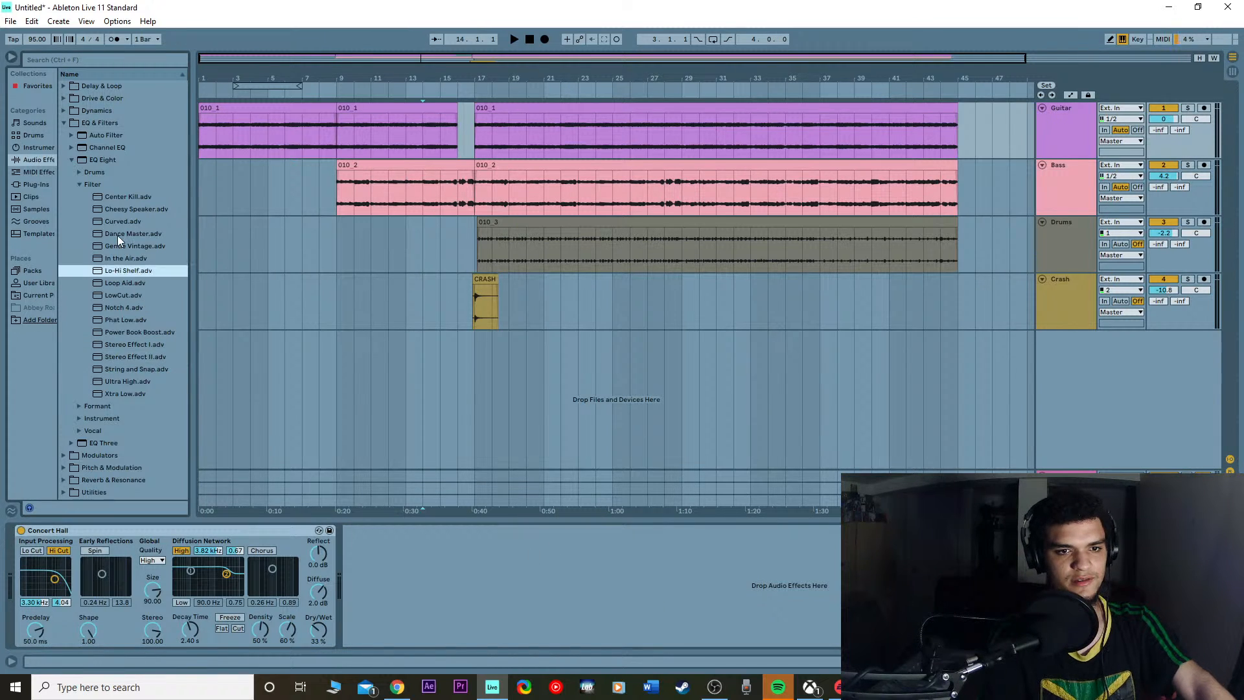
left_click(79, 184)
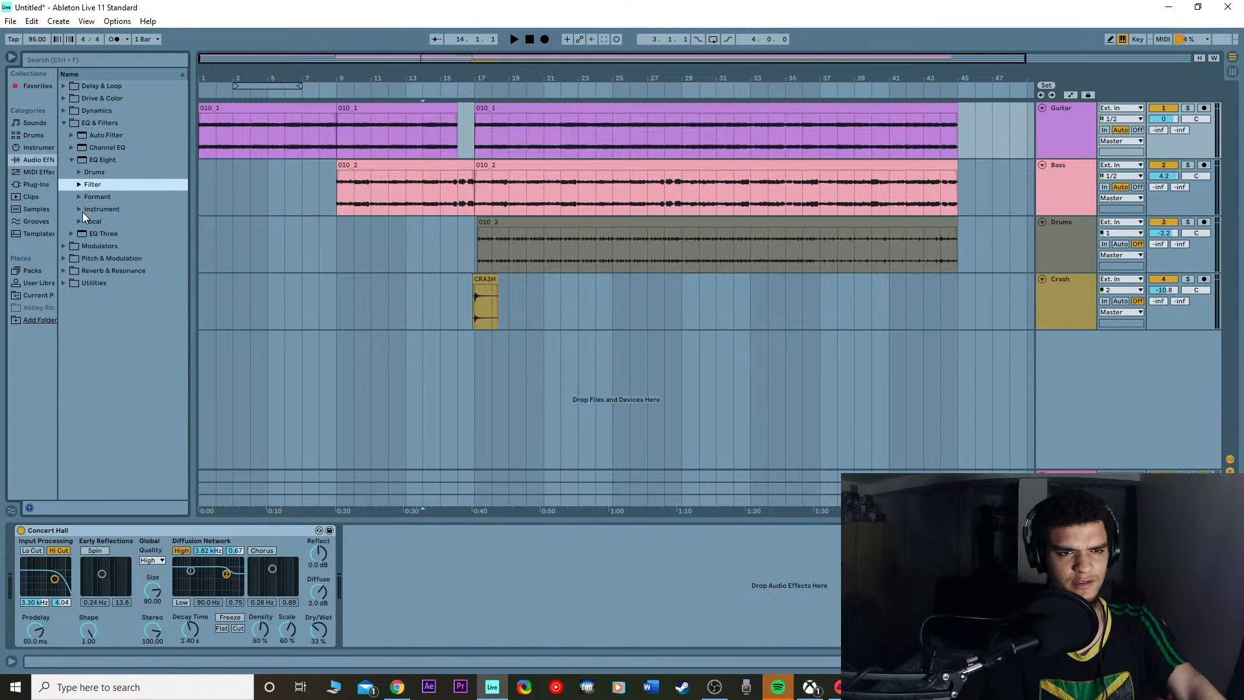
left_click(78, 210)
left_click(78, 209)
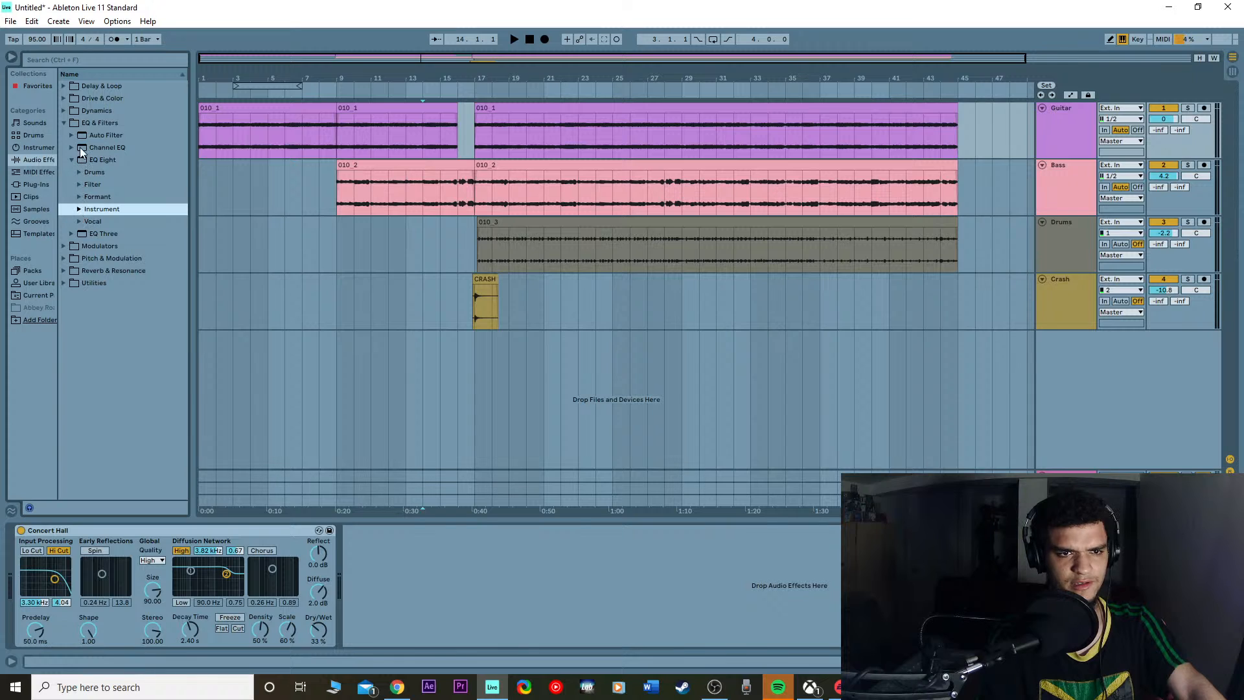
left_click(79, 210)
left_click(129, 258)
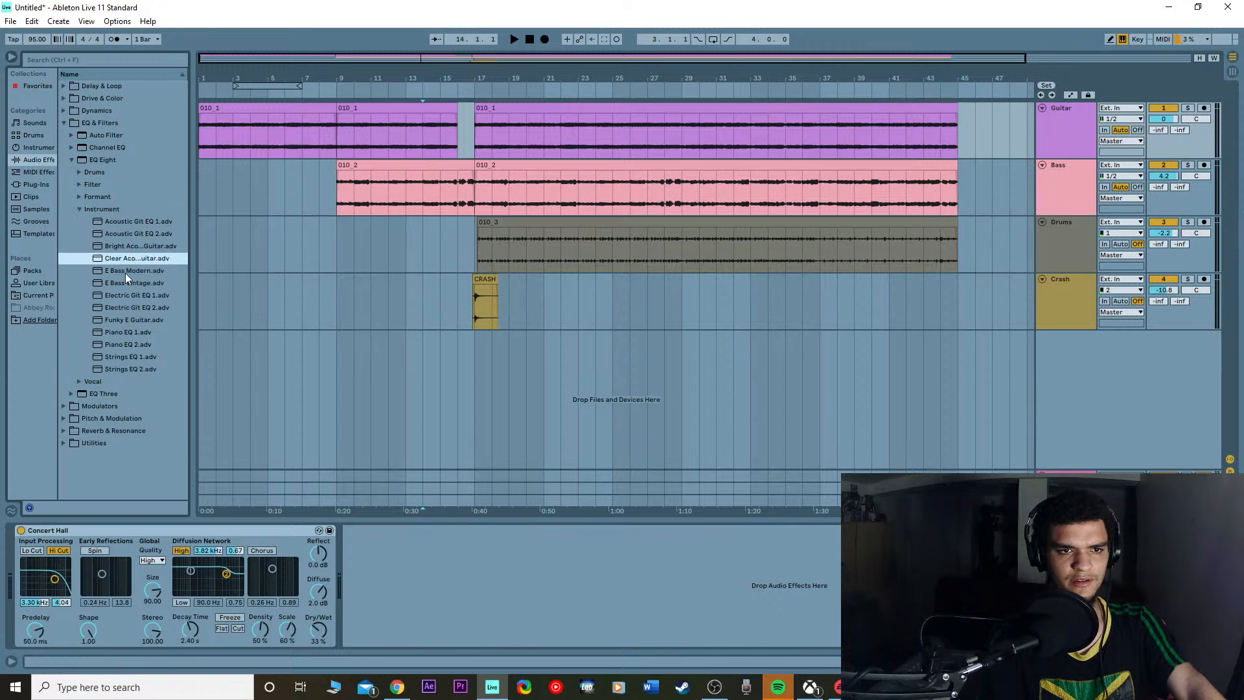
left_click(125, 272)
double_click(132, 296)
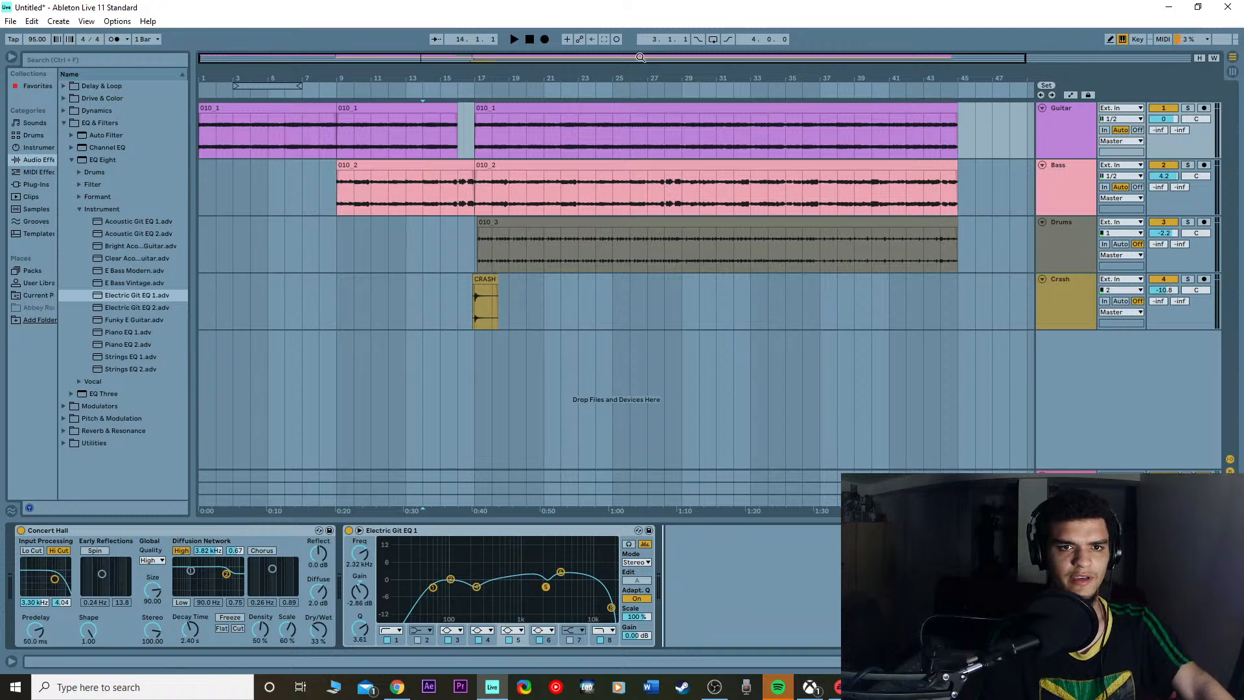
Step: Move band 1 of the guitar EQ to 23.0 Hz with a Q of 2.39 while the song plays, and stop playback
key("space")
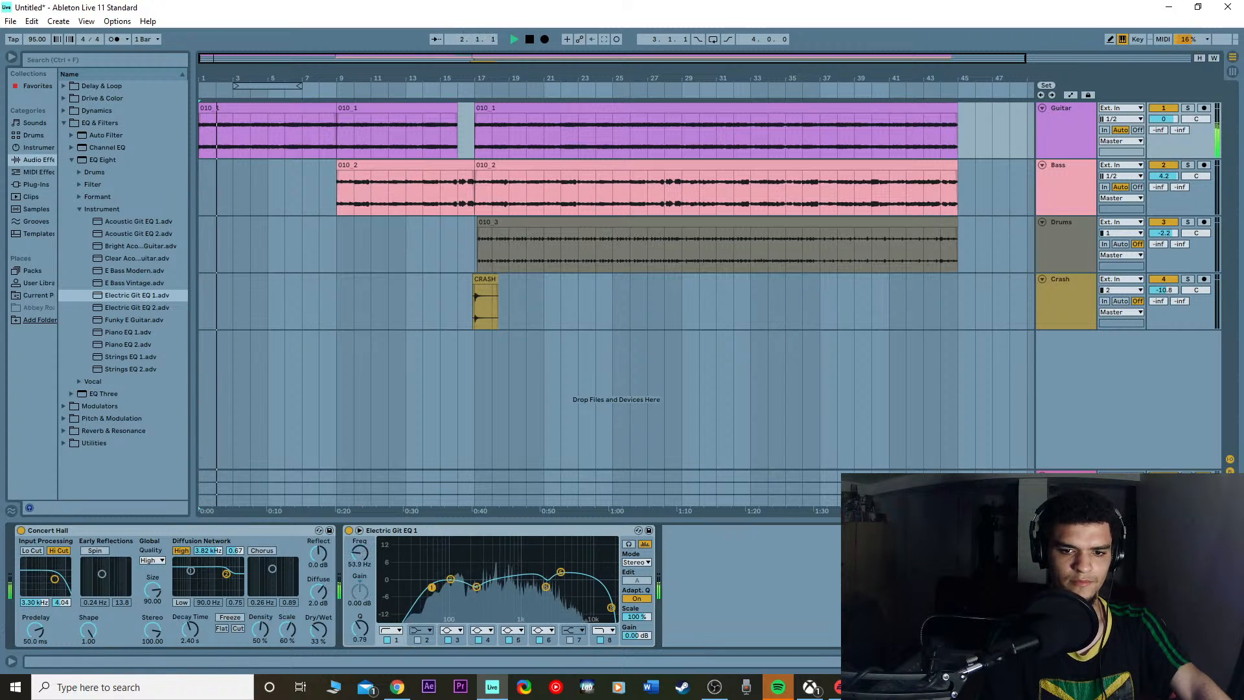
left_click_drag(434, 588, 402, 581)
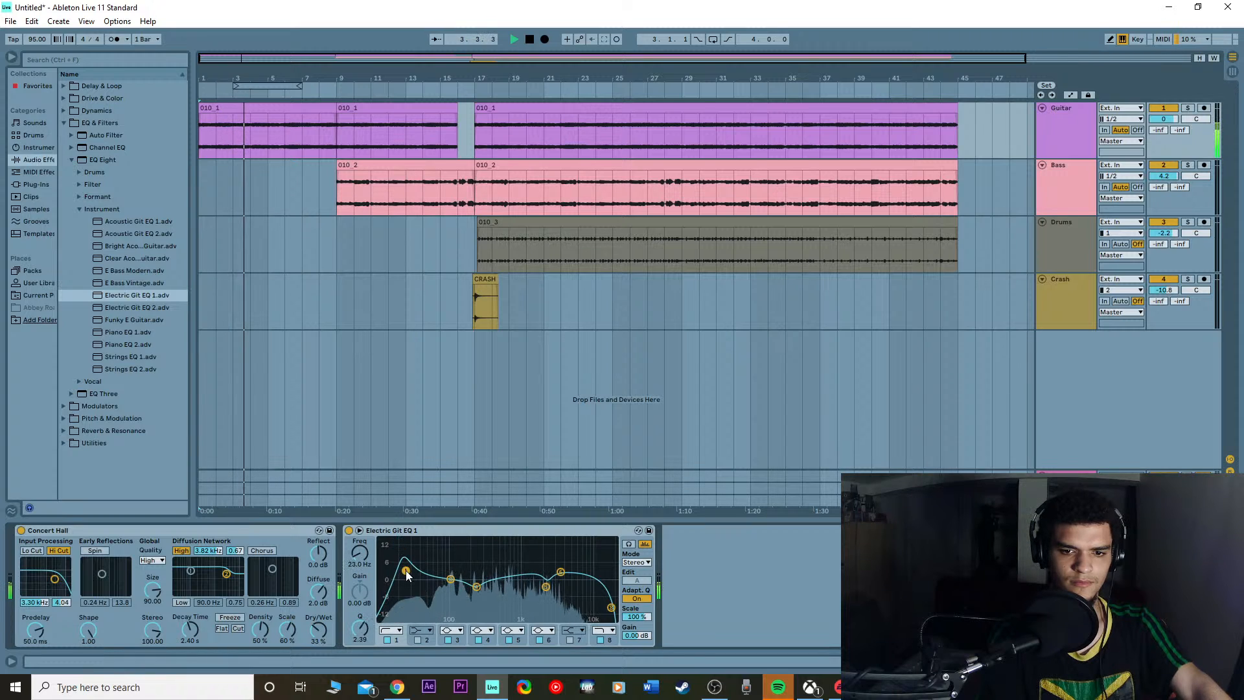
key("space")
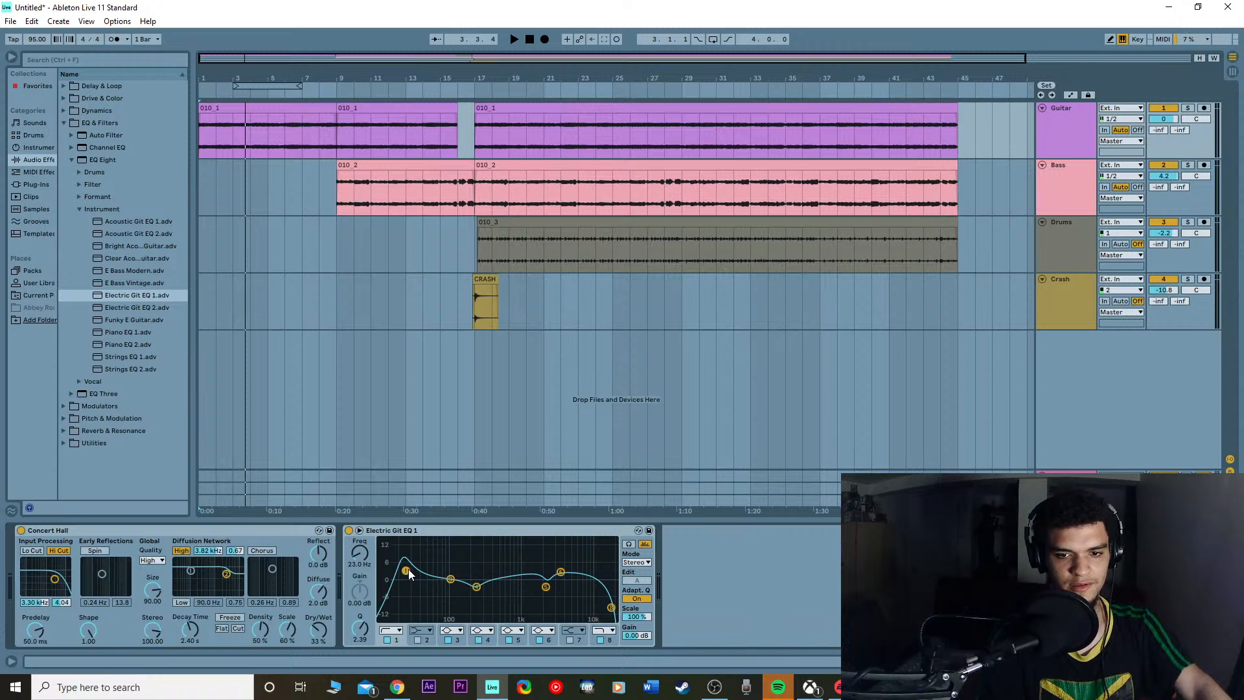
Step: Turn on band 7 of the Electric Git EQ 1 equaliser on the Guitar track
left_click(451, 579)
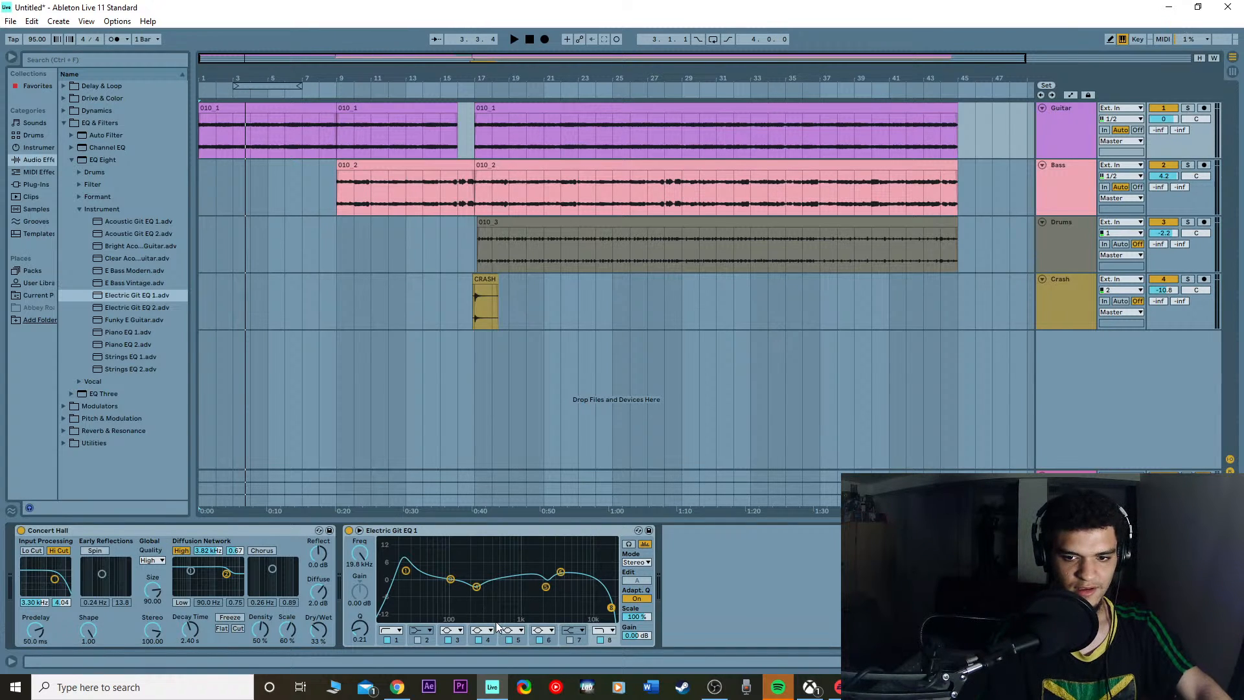
left_click(569, 634)
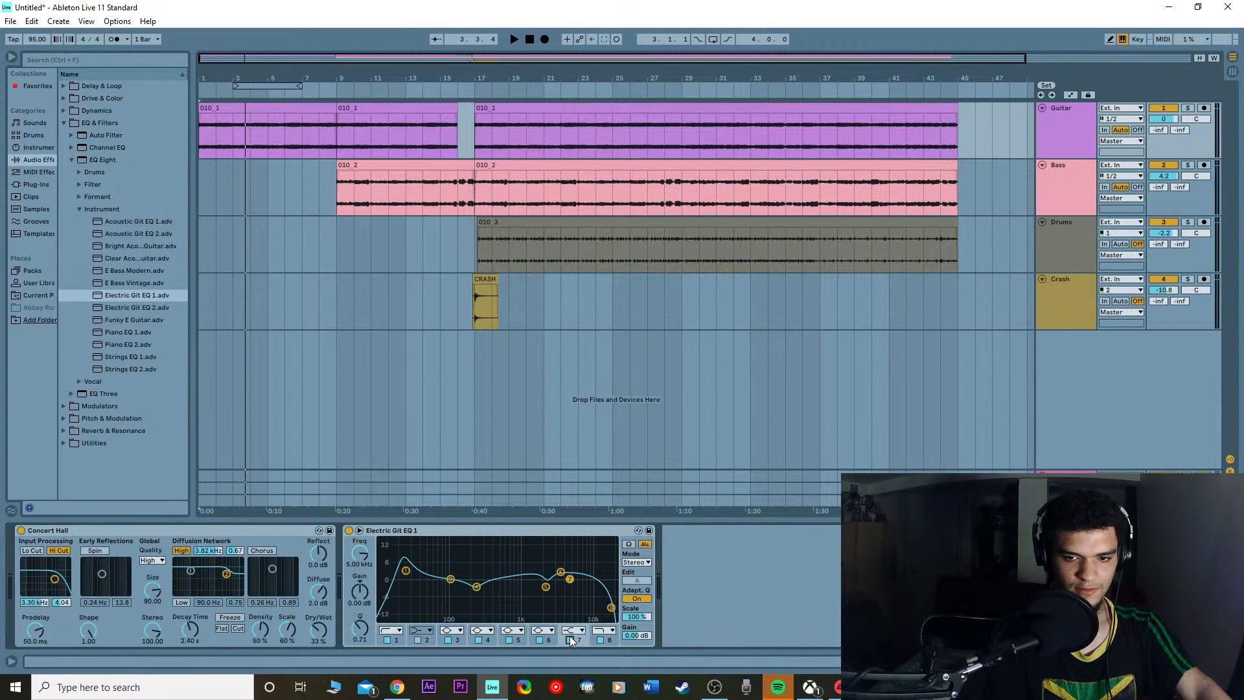
left_click(573, 643)
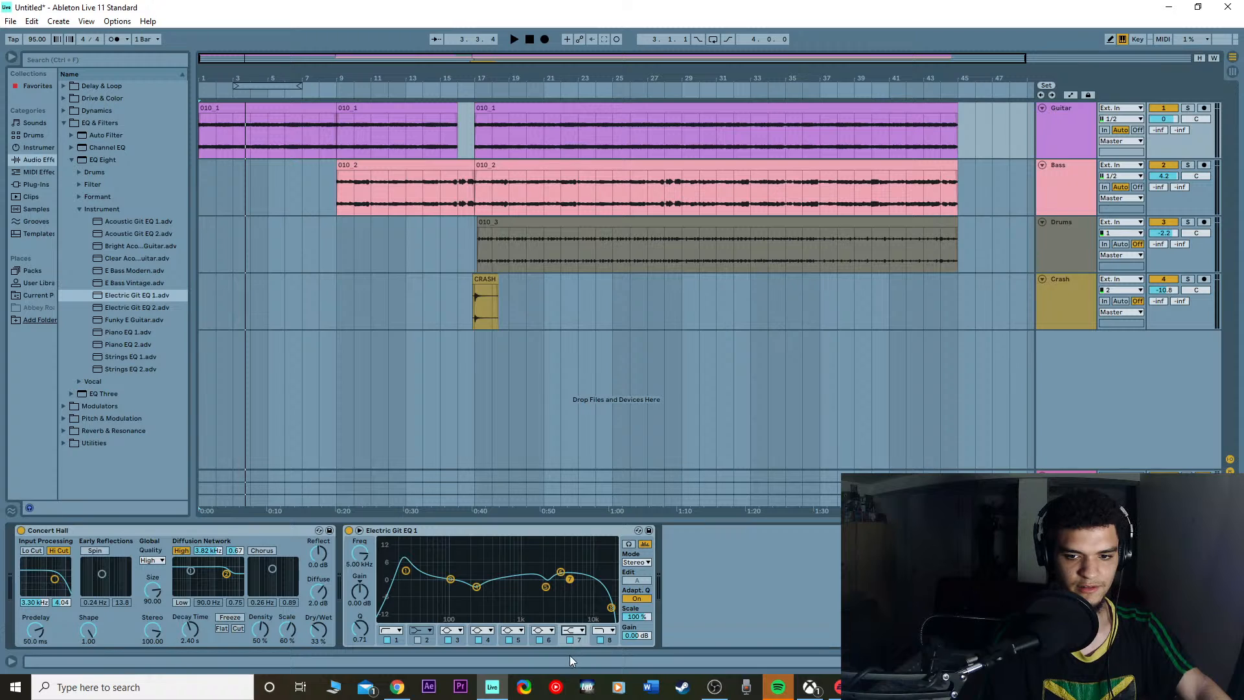
Step: Turn off band 7 of the Electric Git EQ 1 on the Guitar track
left_click(569, 640)
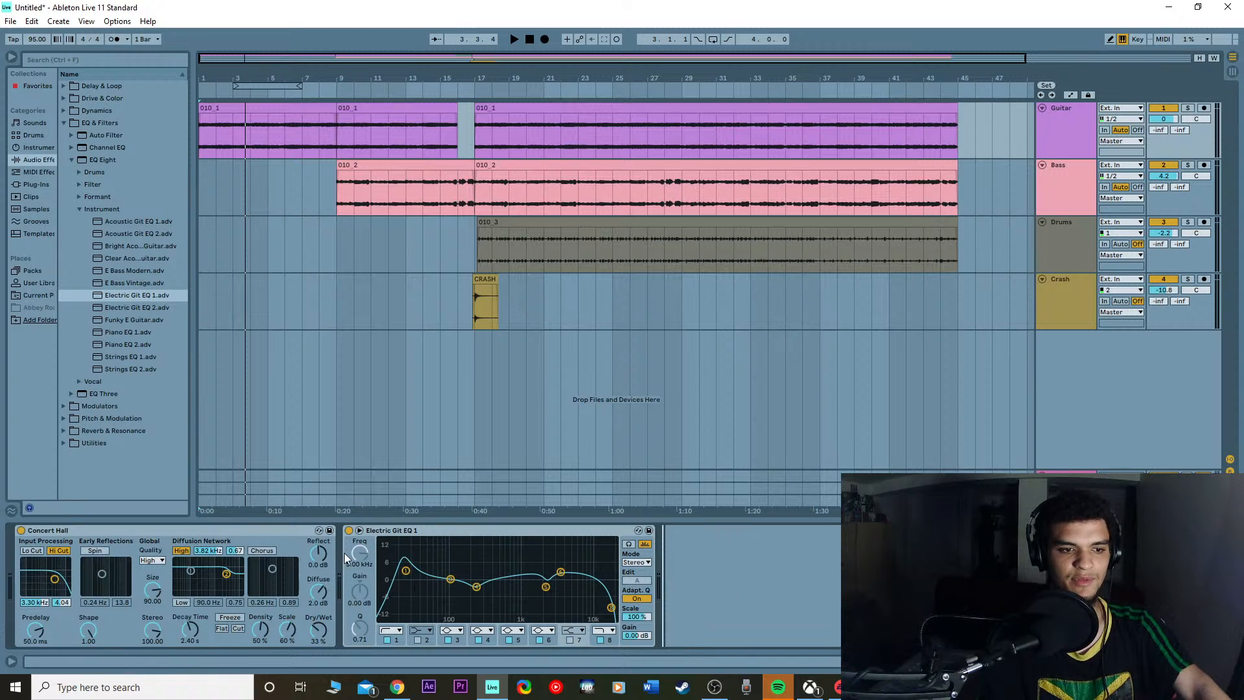
Step: Try moving the guitar EQ's low-cut band 1 down to 10.0 Hz and reshaping it, and undo those changes
left_click(405, 570)
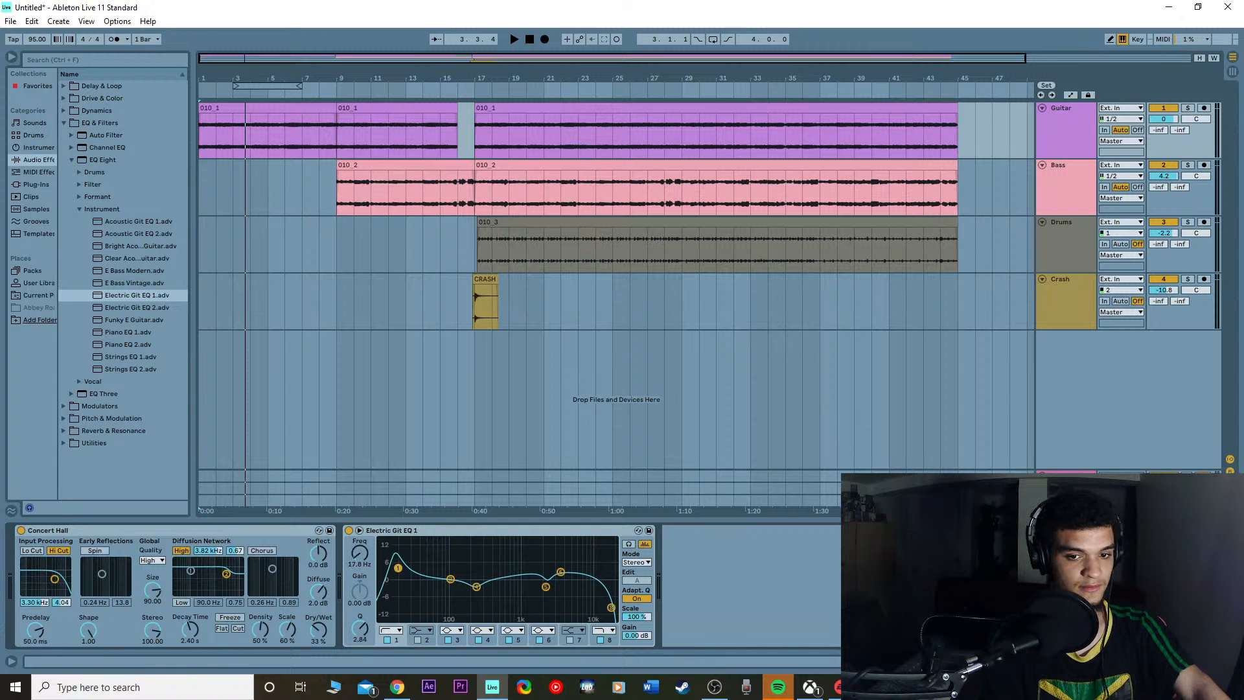
left_click_drag(466, 540, 381, 539)
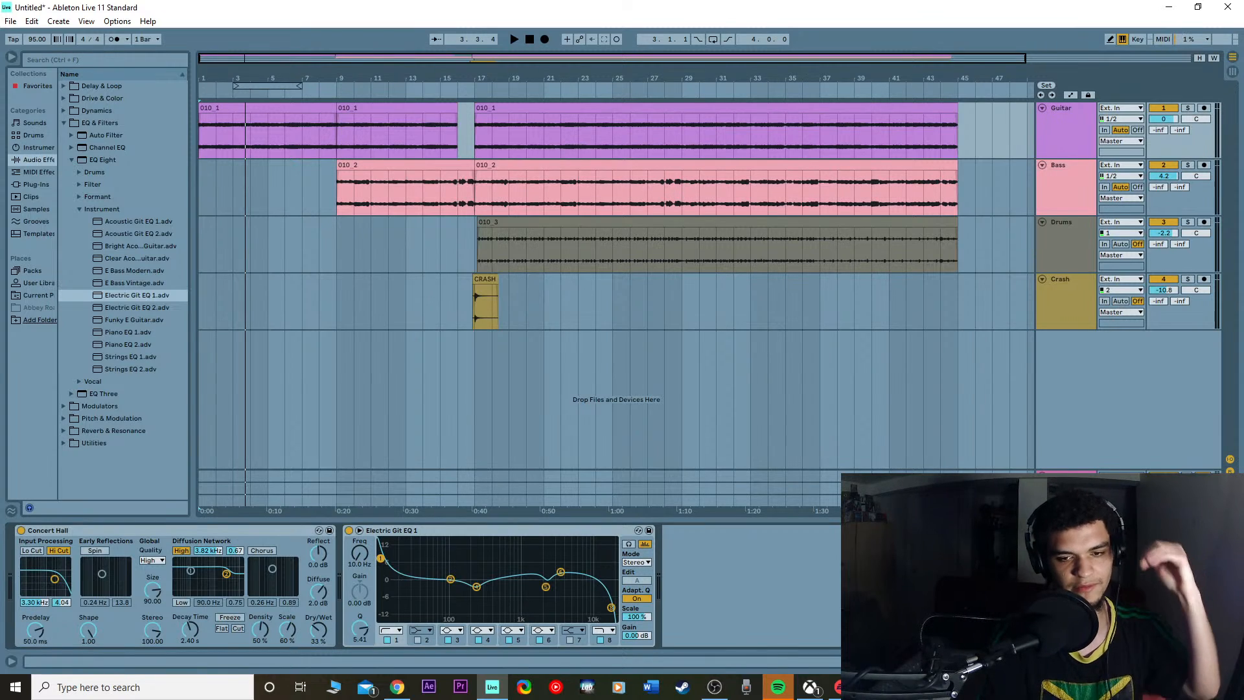
left_click_drag(381, 557, 403, 619)
key("ctrl+z")
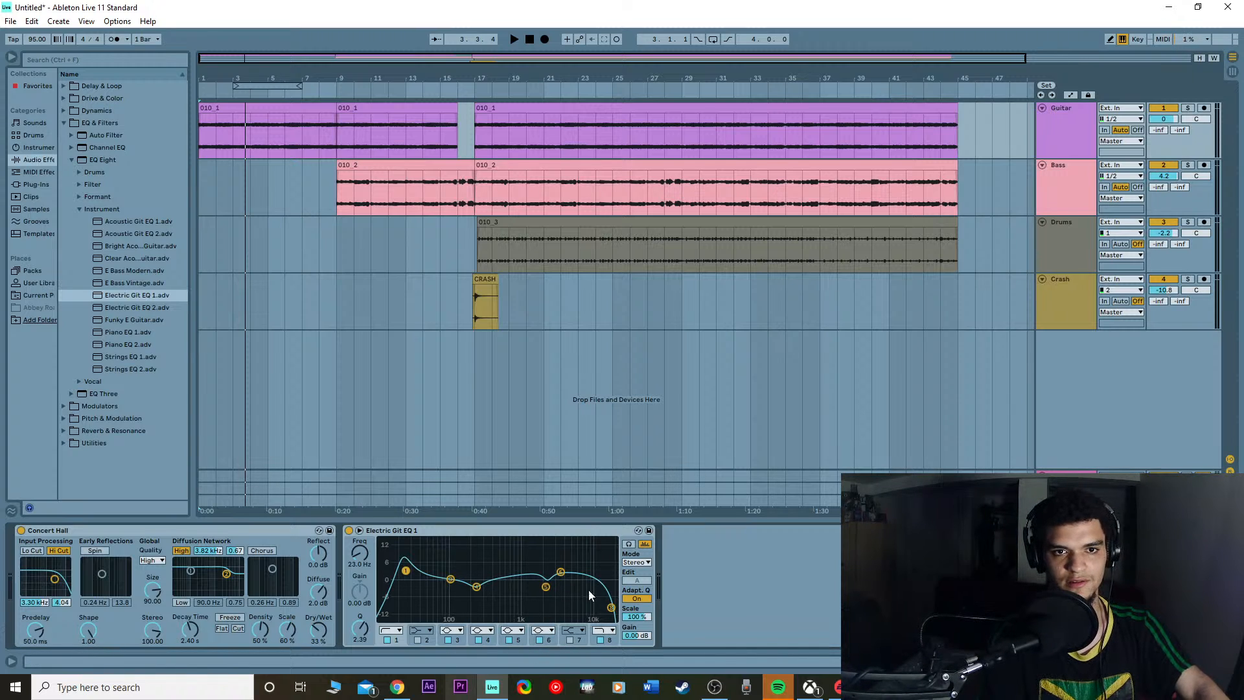
Step: During playback, raise guitar EQ band 1, boost band 3 to about 8.06 dB at 160 Hz and cut band 4 to -7.31 dB at 527 Hz
key("space")
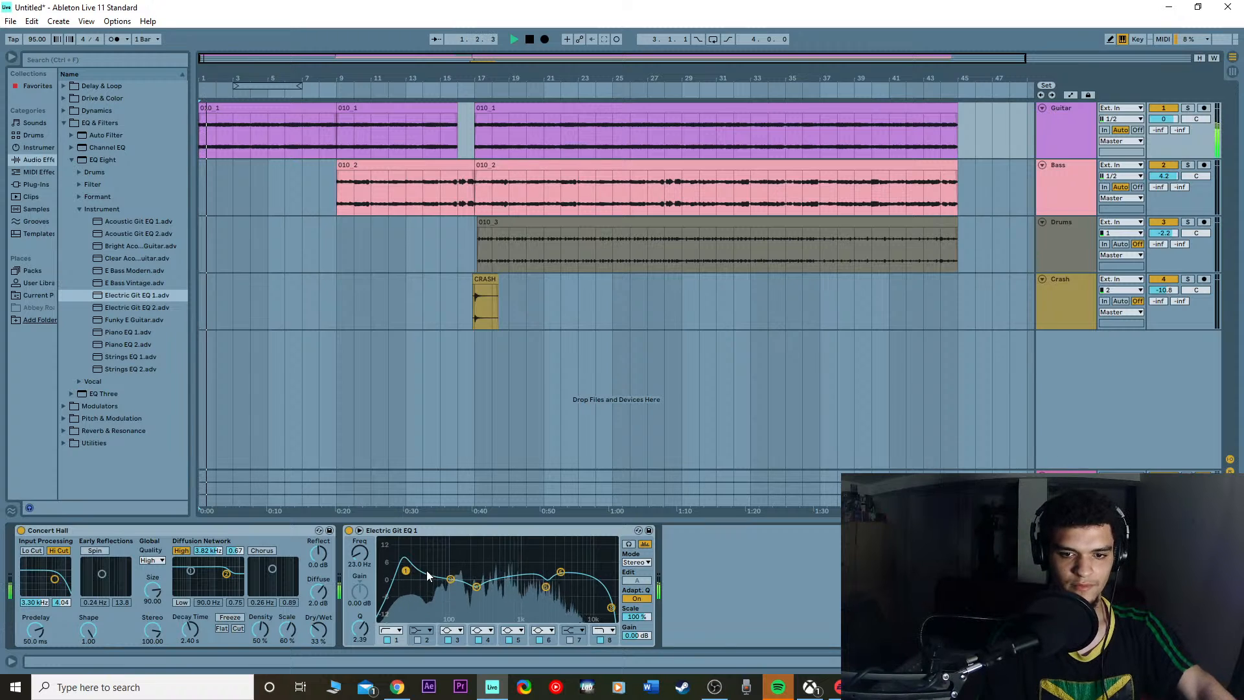
left_click_drag(399, 575, 468, 564)
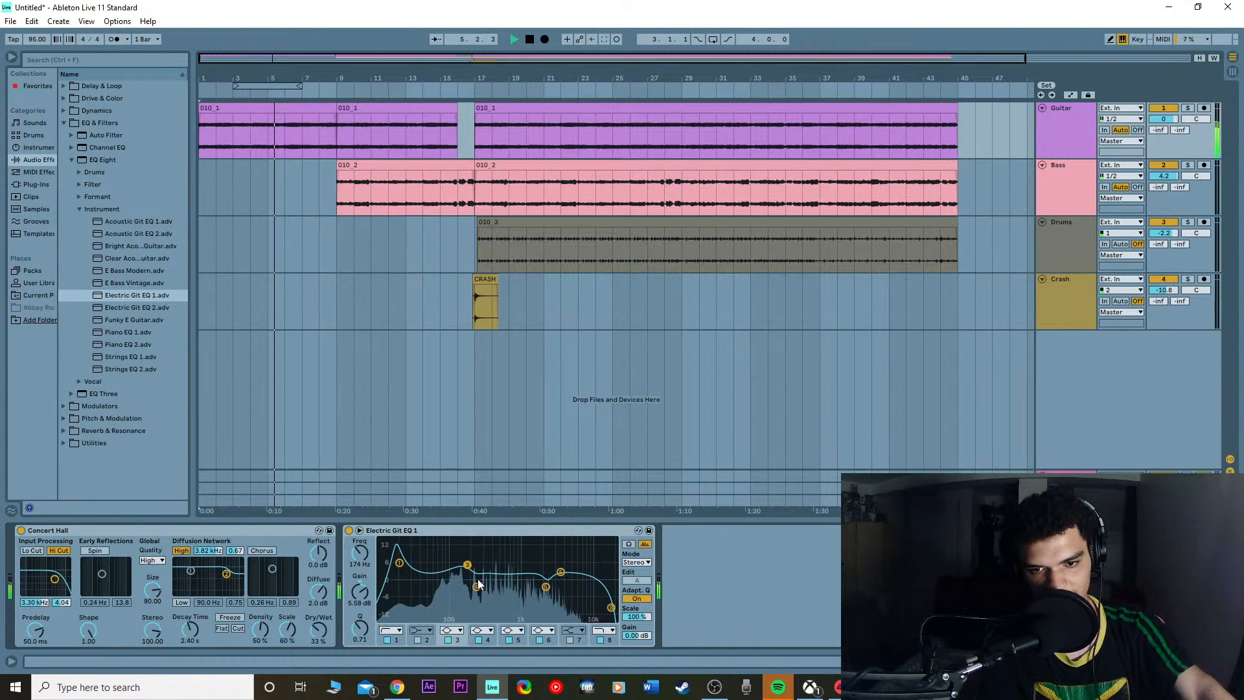
left_click_drag(478, 588, 464, 558)
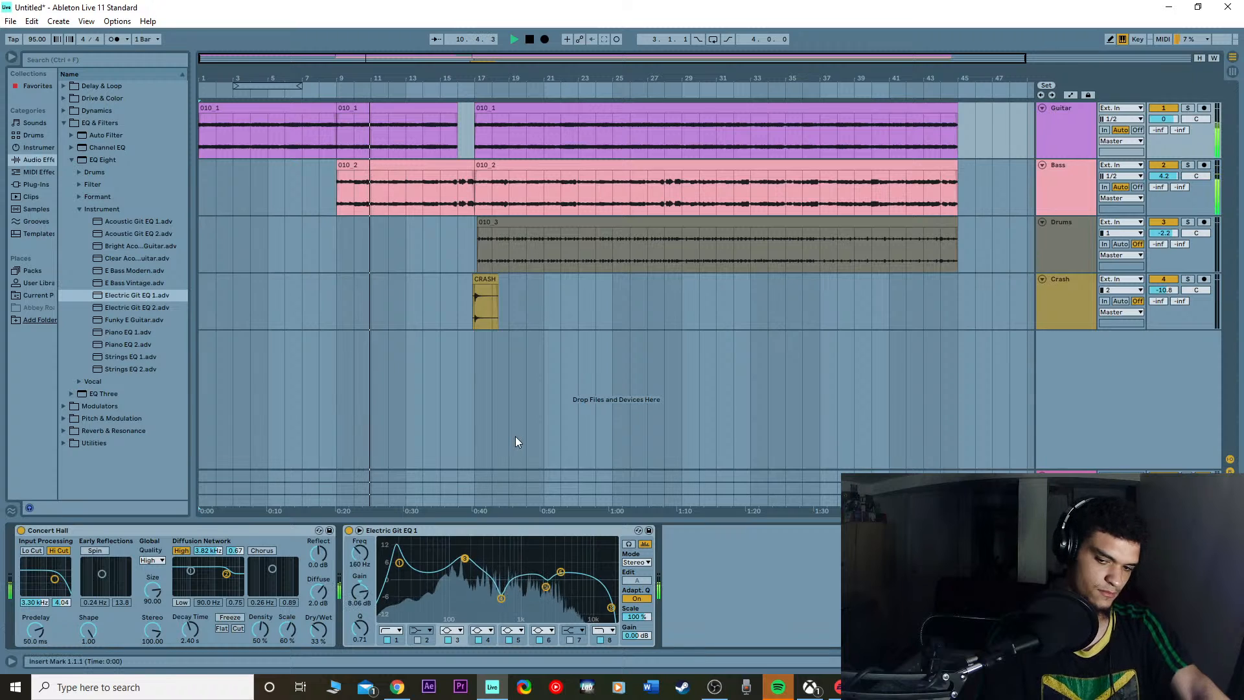
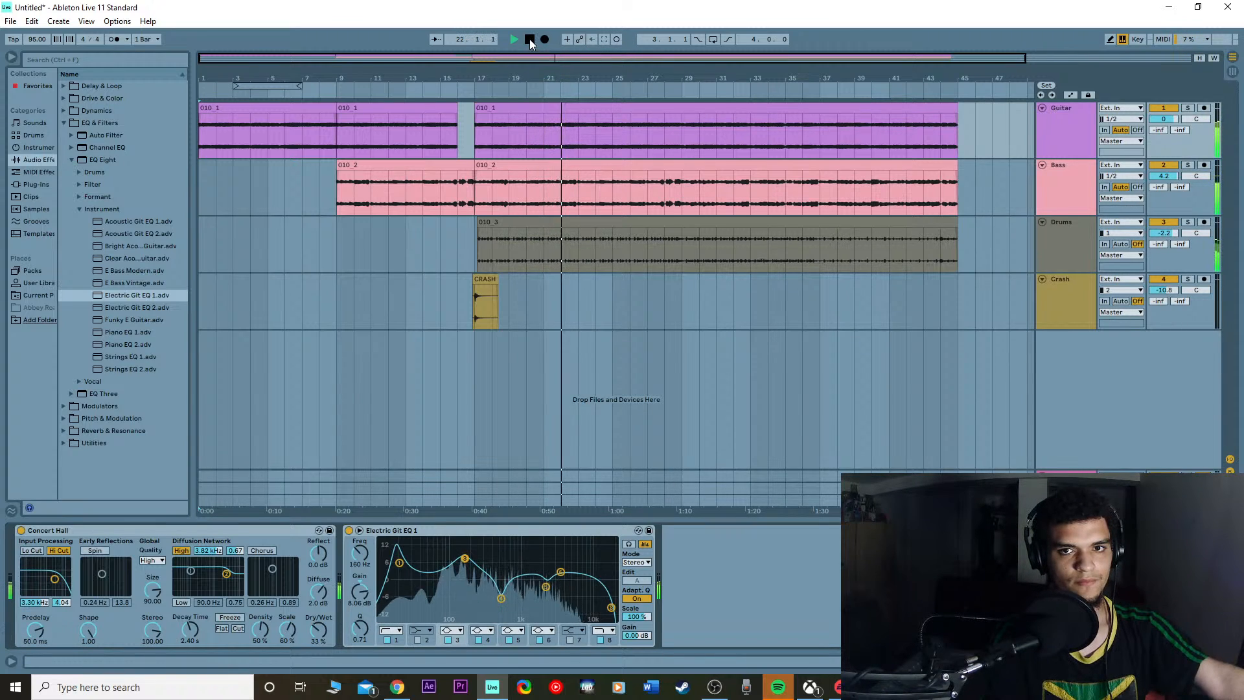
left_click(530, 41)
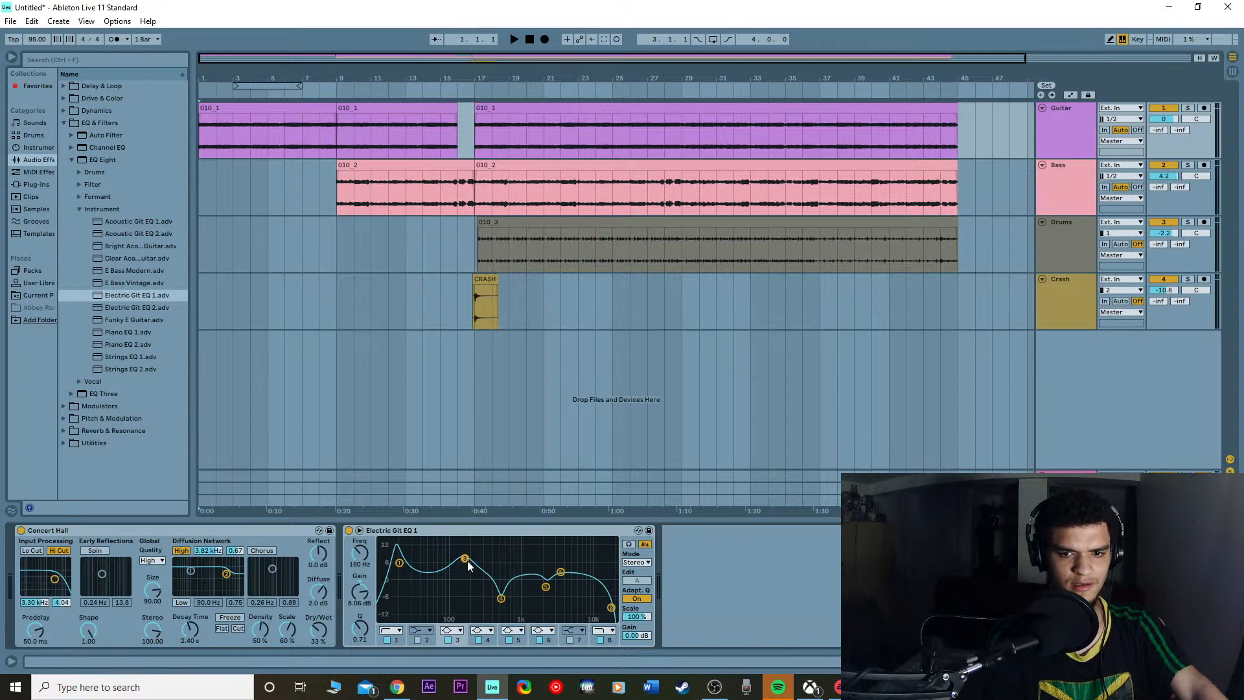
left_click(500, 596)
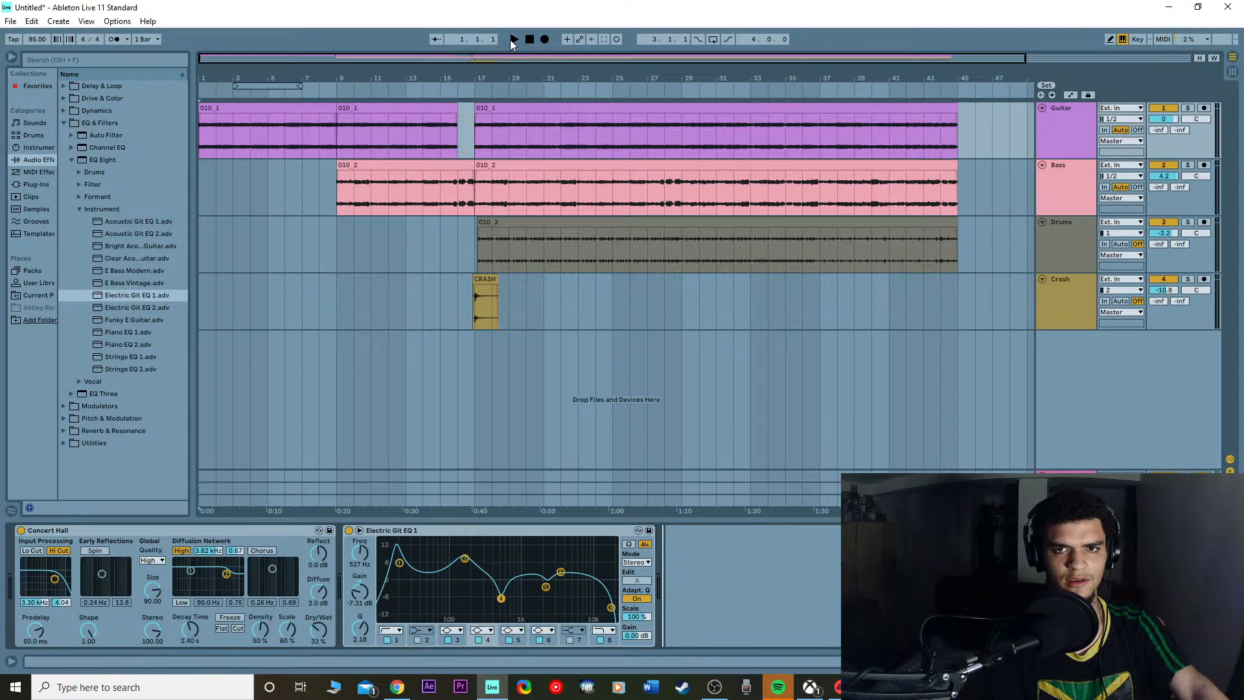
Step: Play the song from the start and compare the guitar sound with its EQ bypassed and active
key("space")
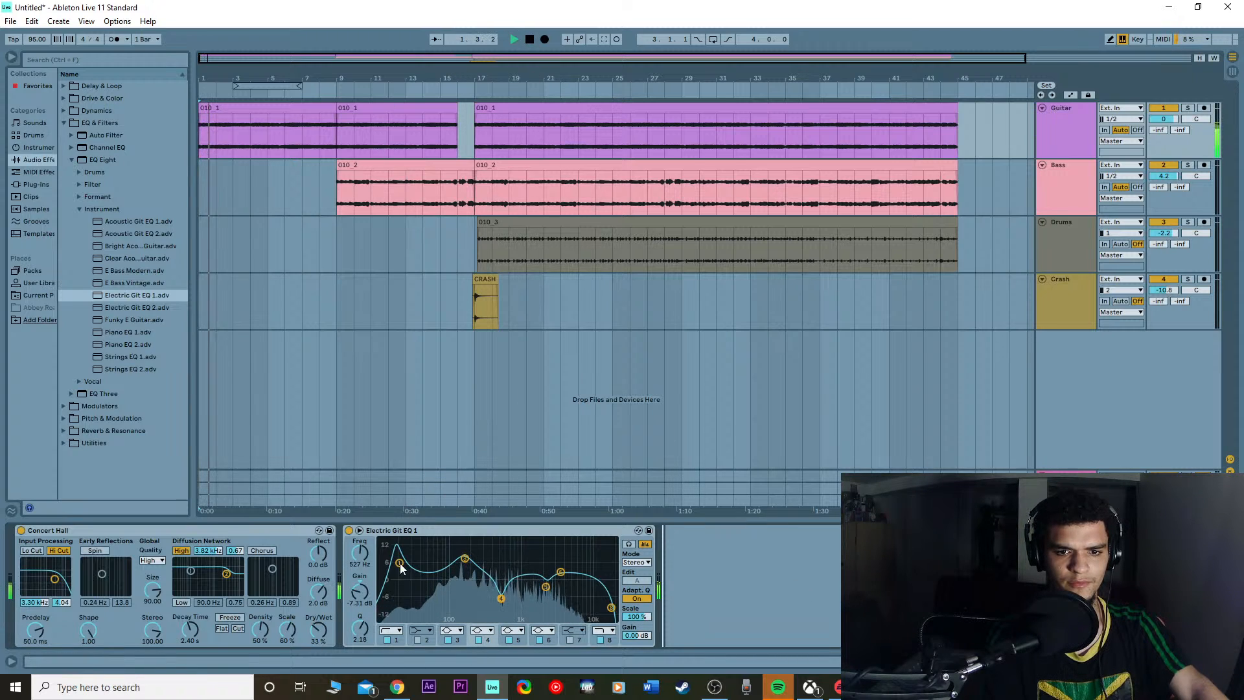
left_click(349, 530)
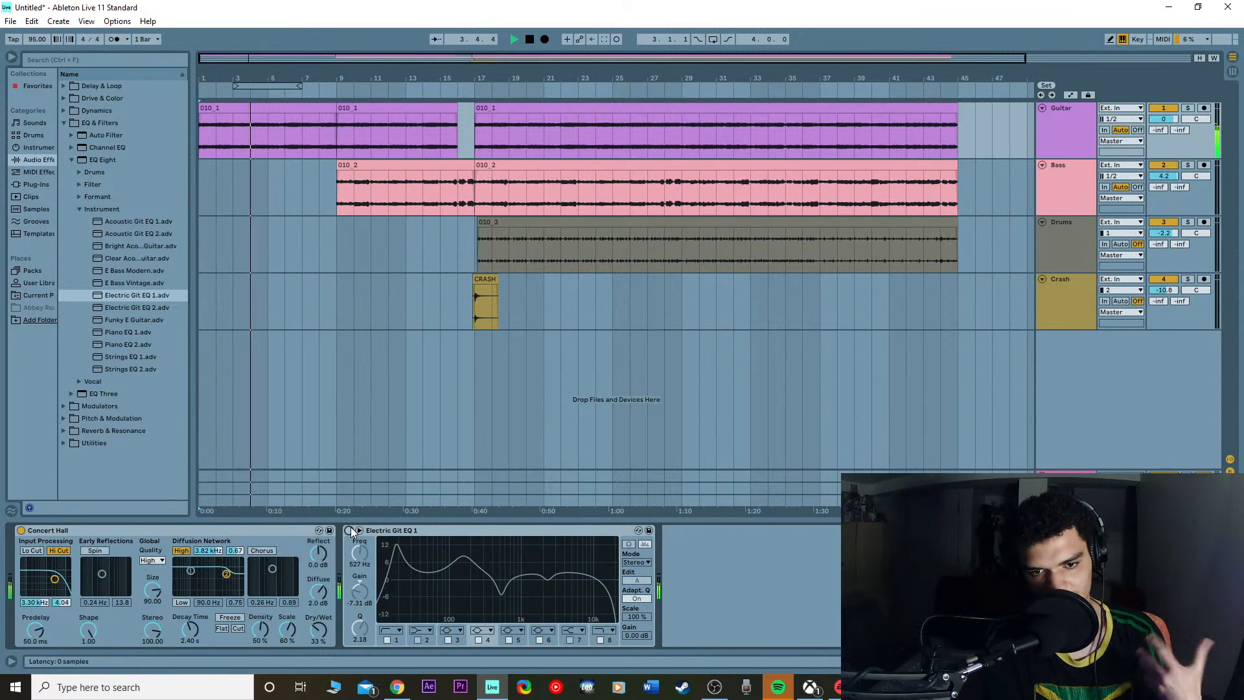
left_click(349, 531)
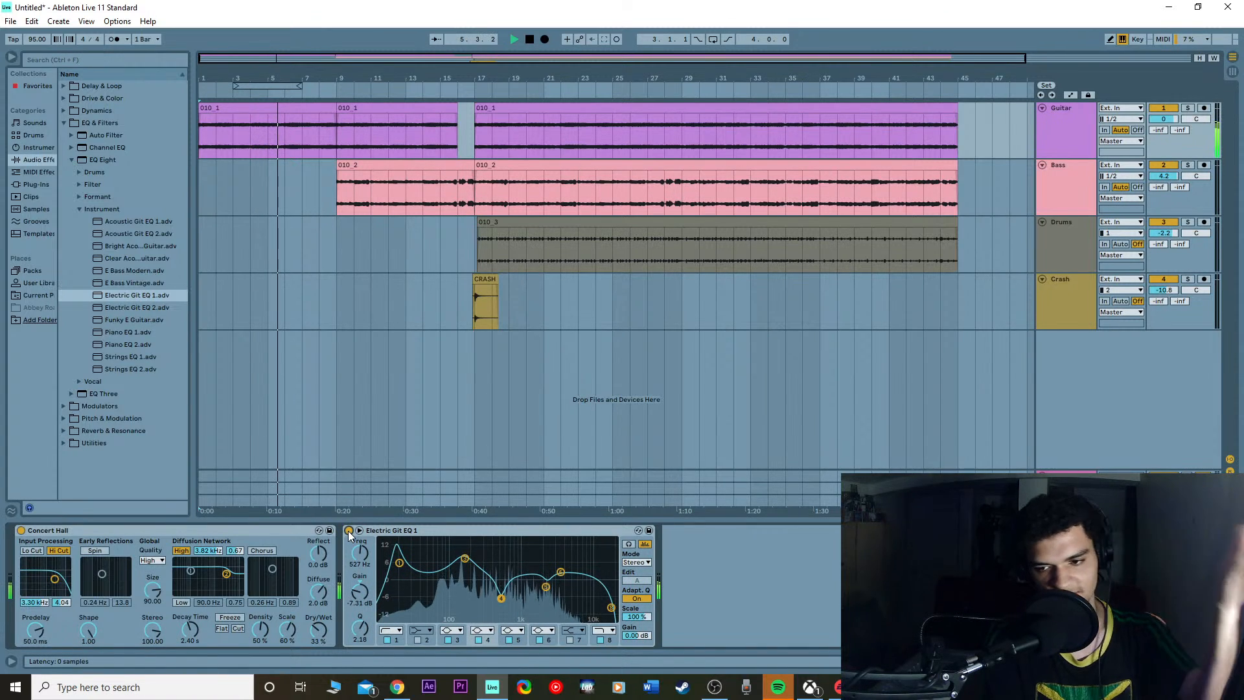
key("space")
left_click(349, 530)
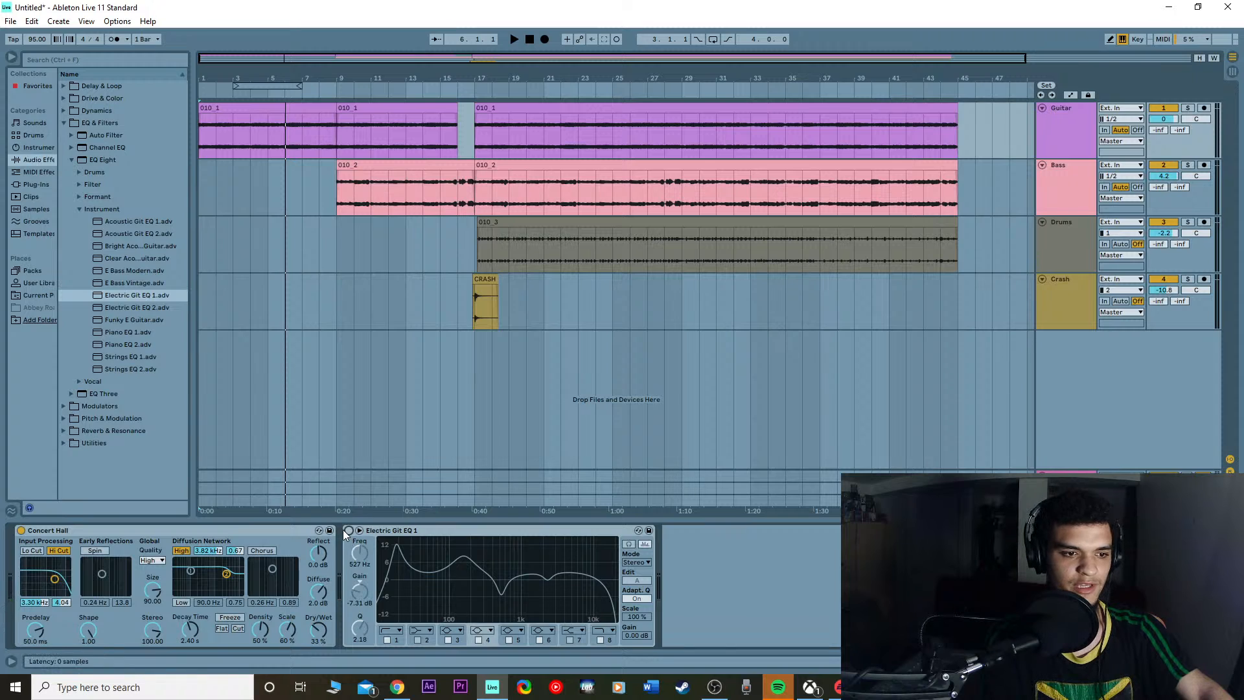
left_click(348, 530)
Step: During playback, boost guitar EQ band 6 to about 8.55 dB at 10.0 kHz, adjust band 8, and cut band 5 to -4.34 dB at 2.30 kHz
key("space")
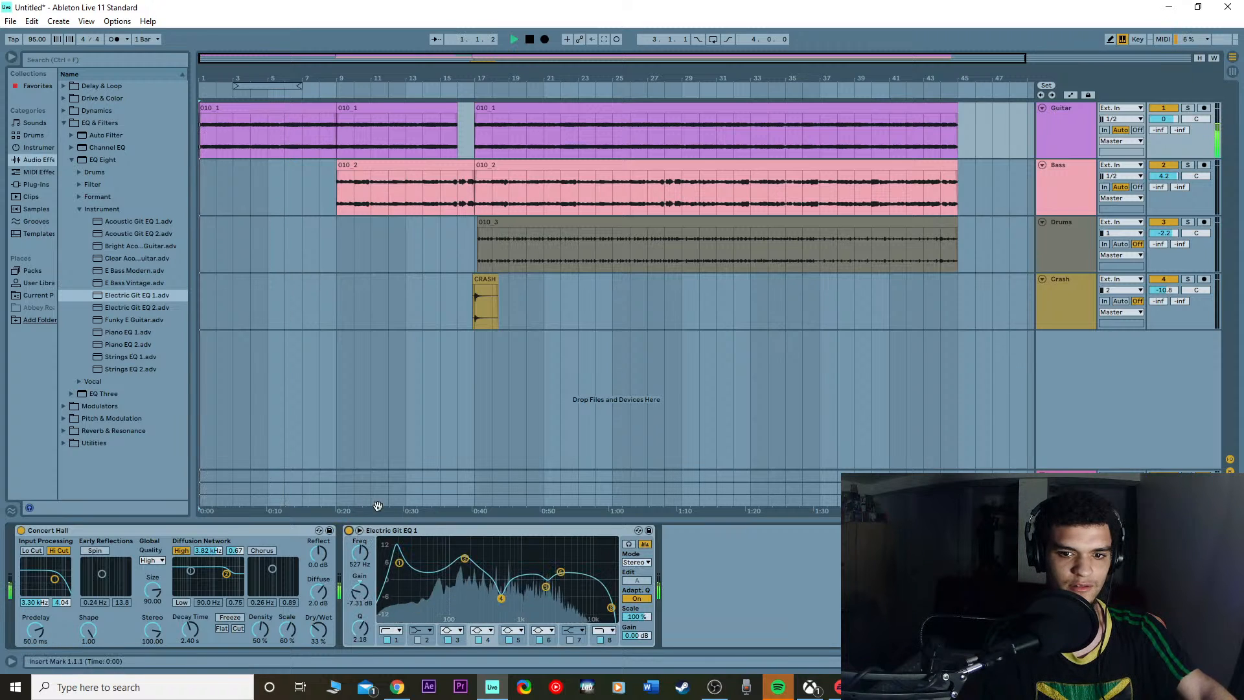
left_click_drag(567, 568, 590, 557)
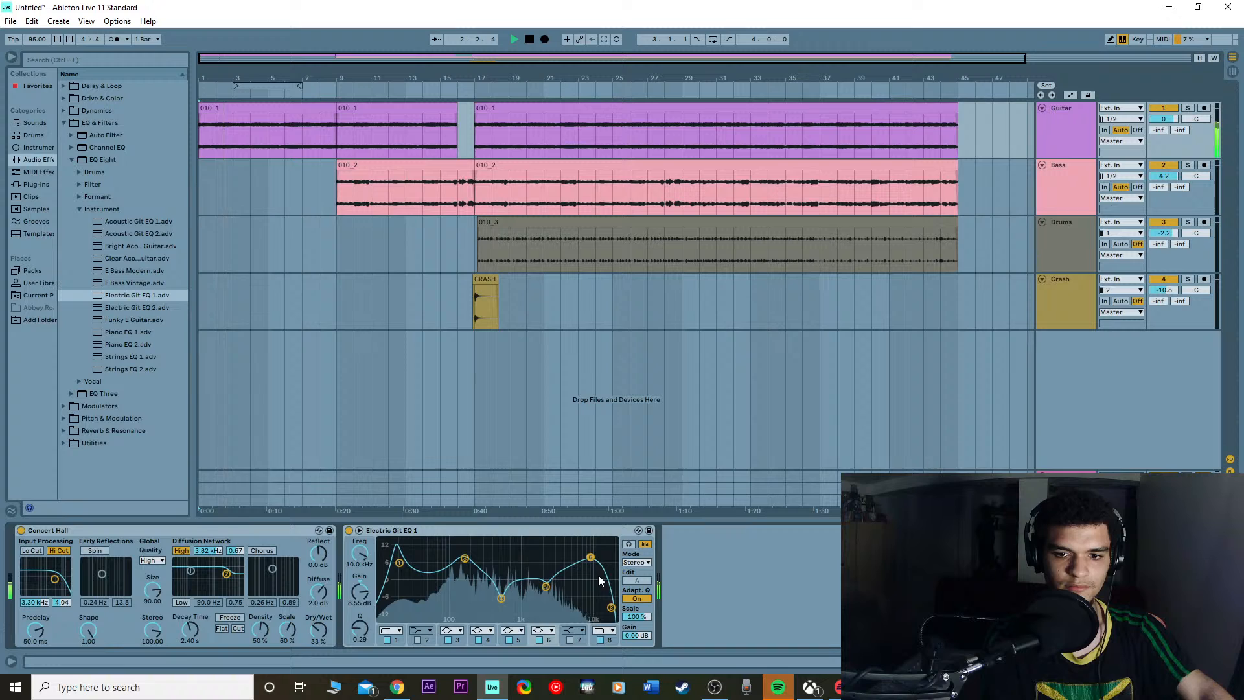
left_click(610, 607)
left_click_drag(610, 607, 545, 591)
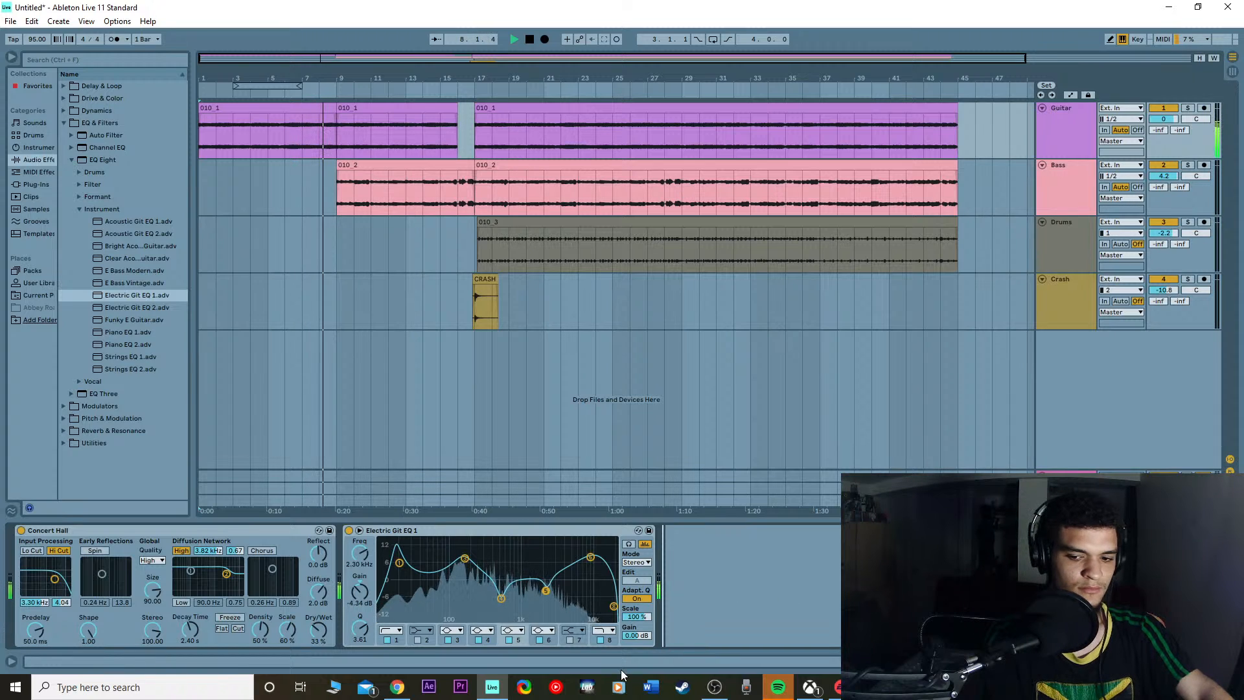
key("space")
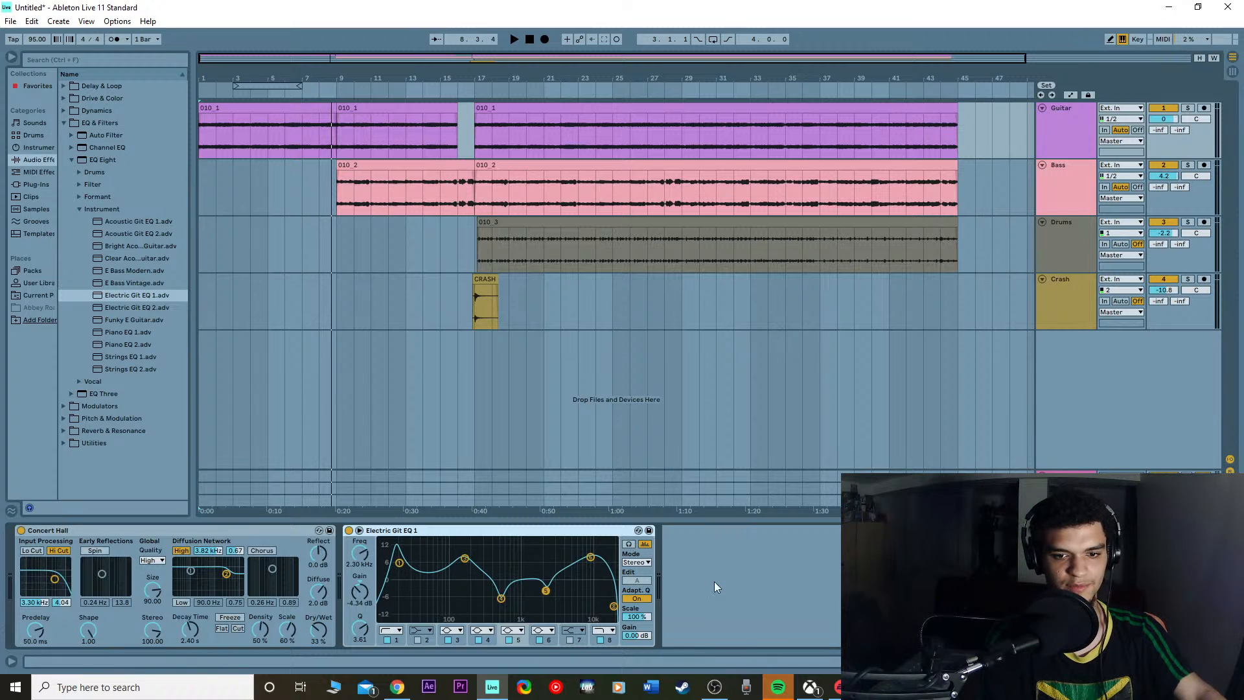
left_click(761, 573)
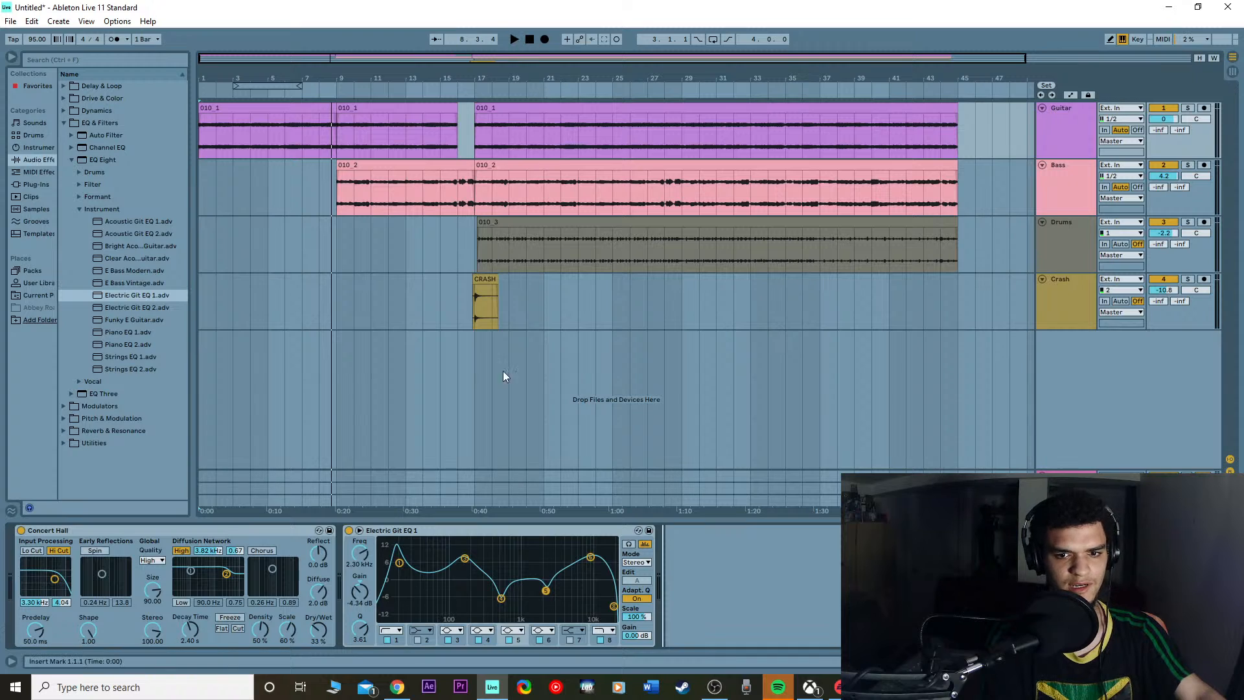
Step: Replay the intro while repeatedly bypassing and re-enabling the guitar EQ to compare the finished curve with the unprocessed sound
left_click(350, 531)
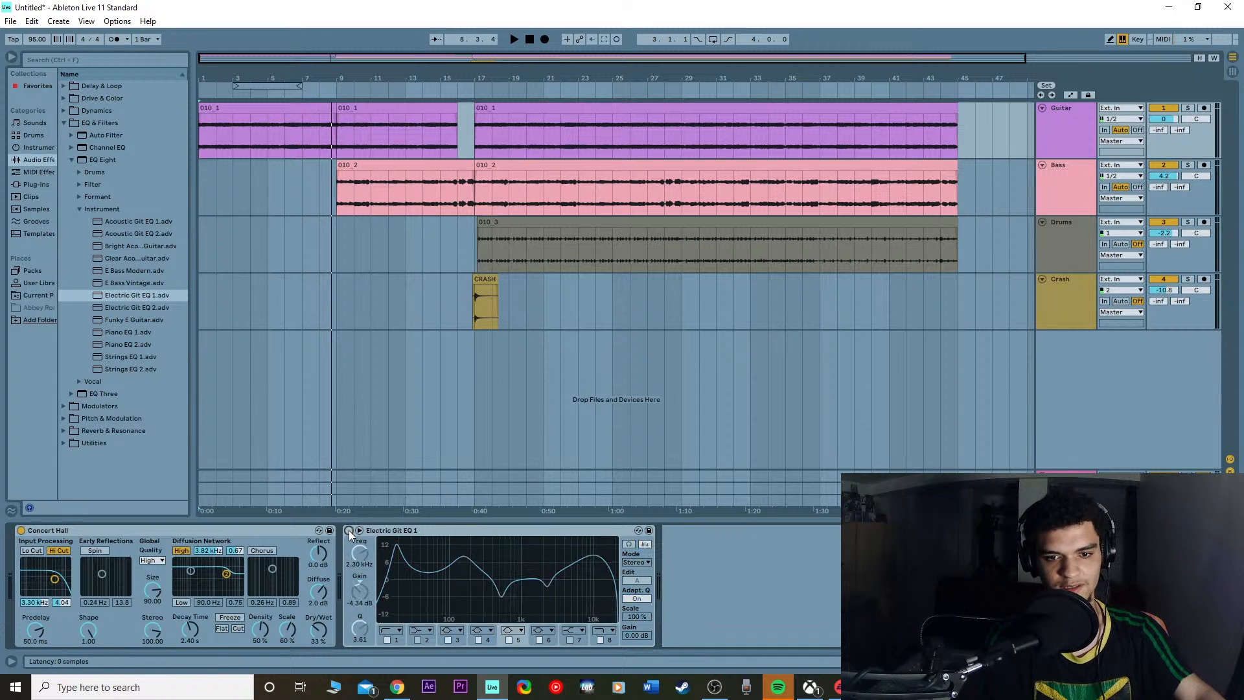
left_click(349, 531)
left_click(349, 530)
left_click(349, 530)
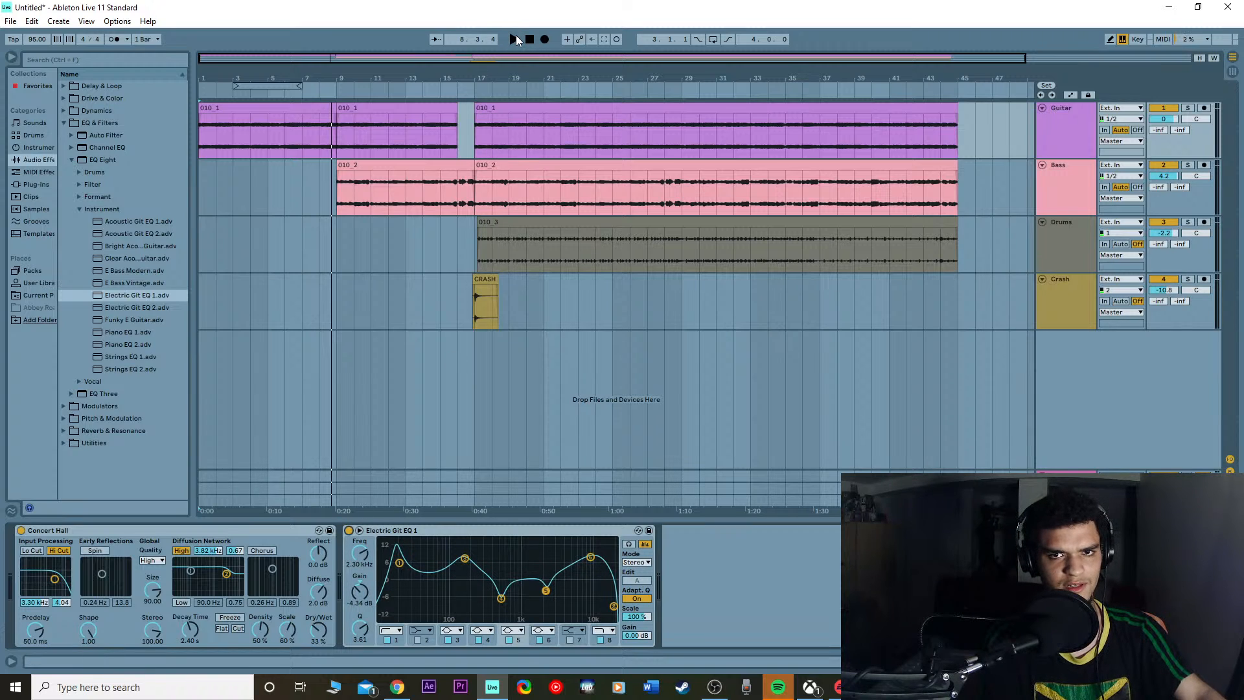
left_click(514, 40)
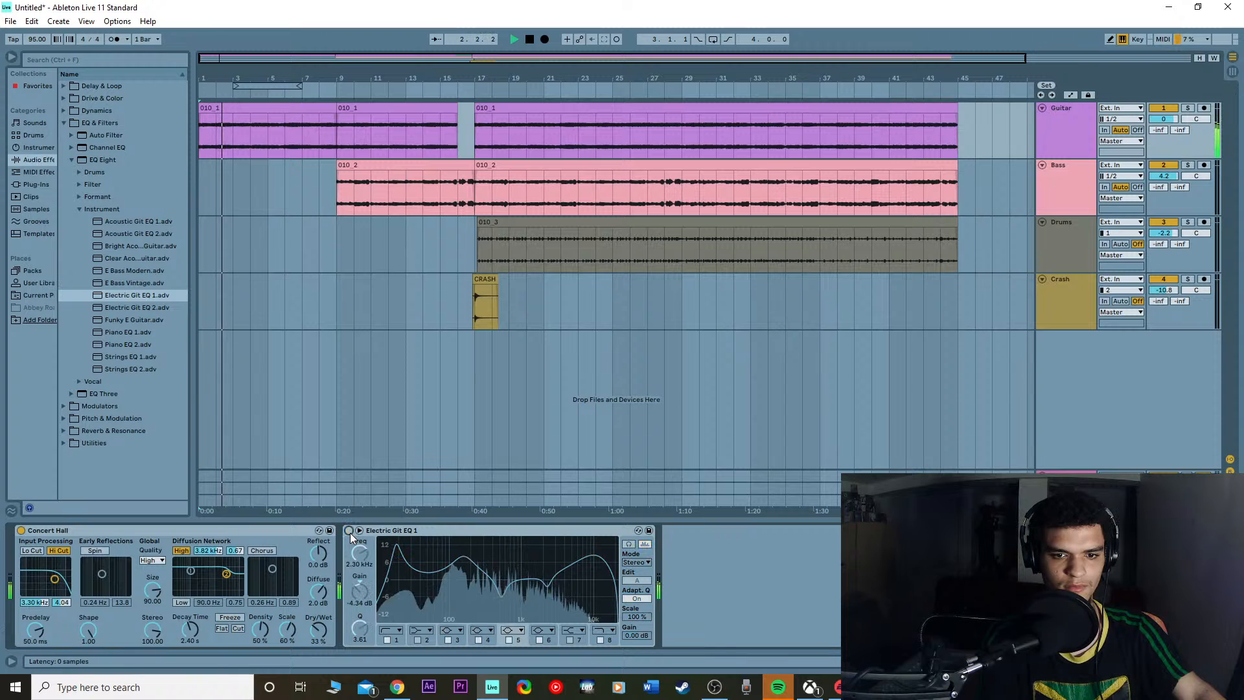
left_click(349, 530)
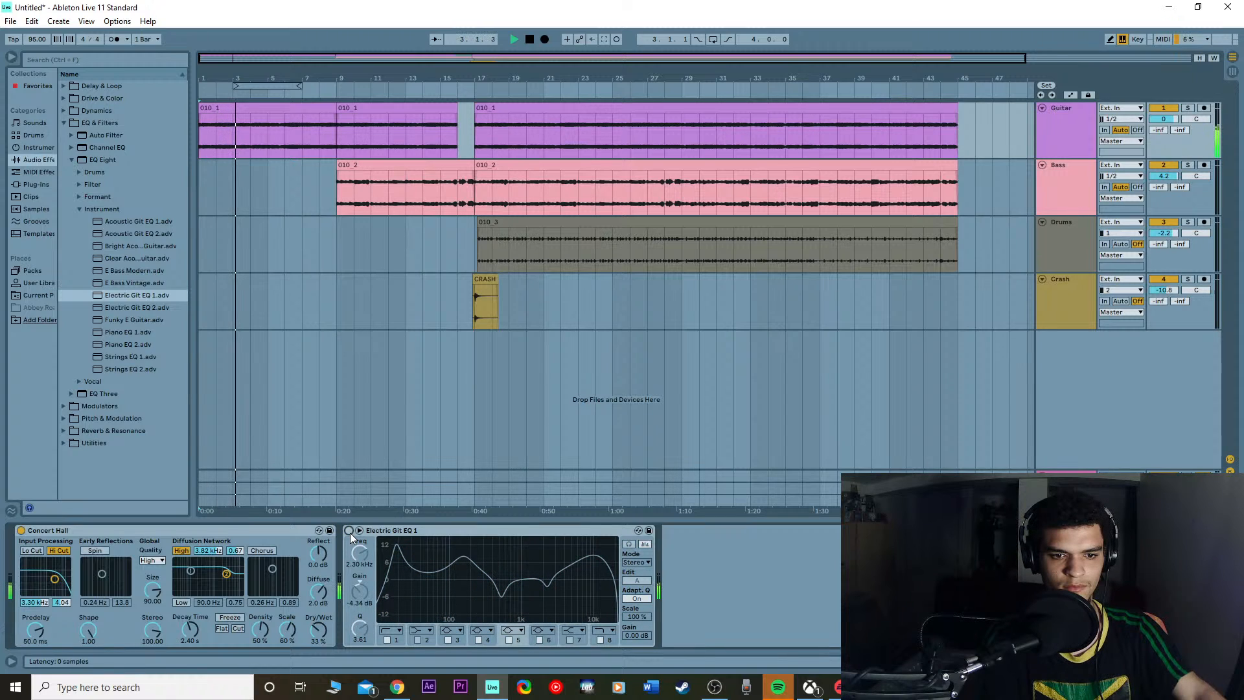
left_click(349, 530)
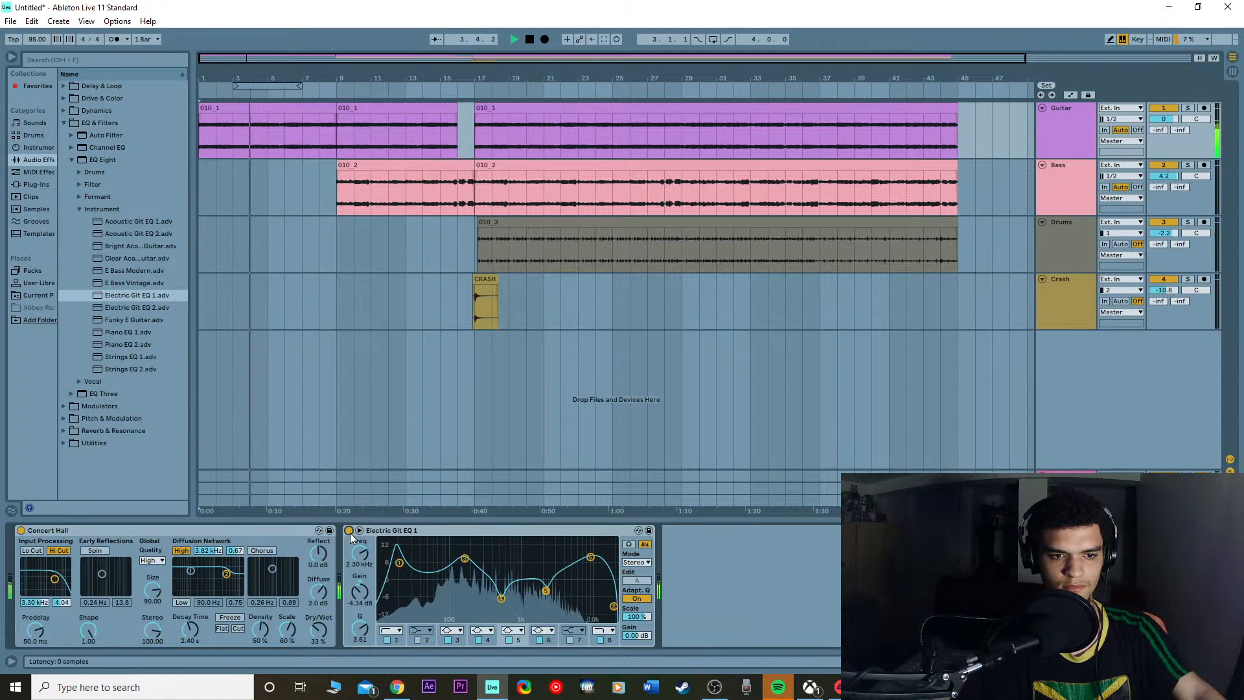
left_click(349, 531)
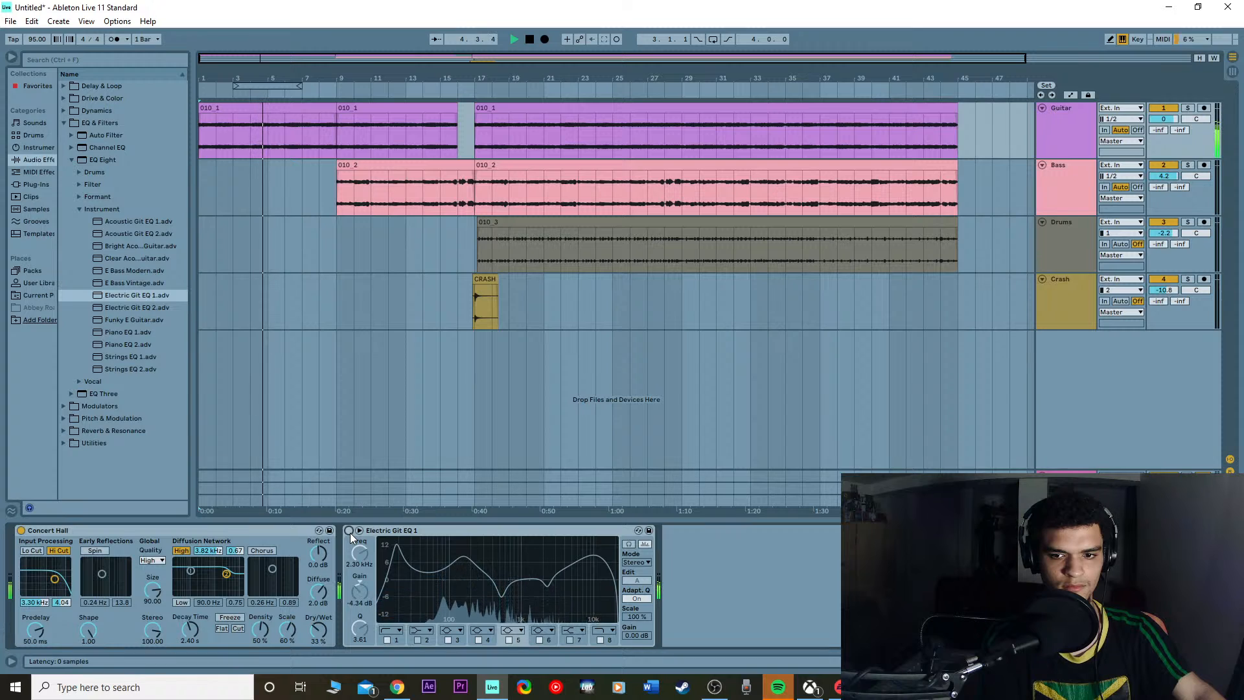
left_click(349, 532)
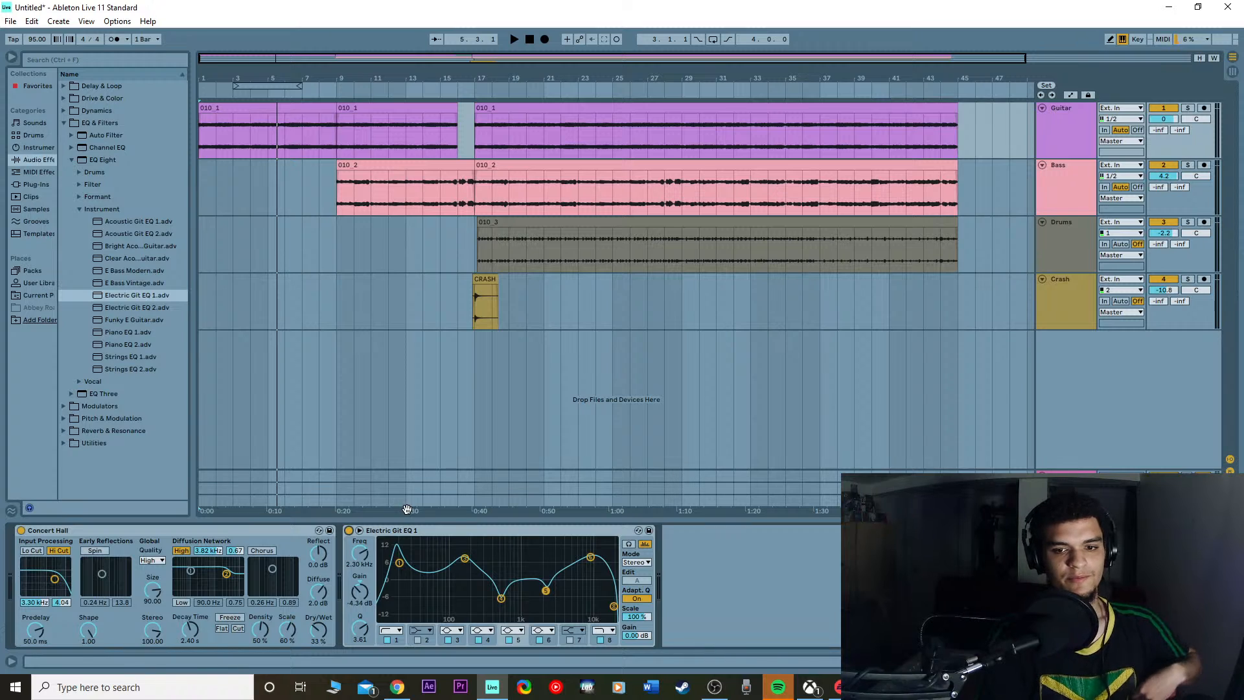
right_click(415, 531)
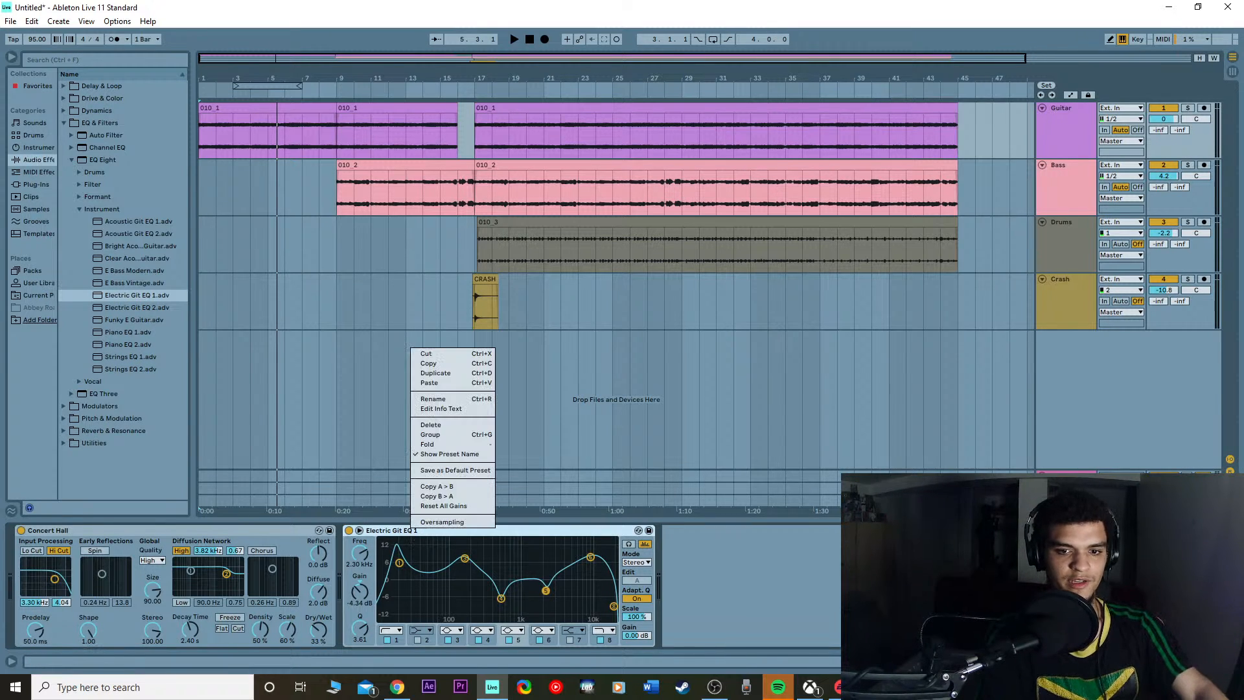
key("Escape")
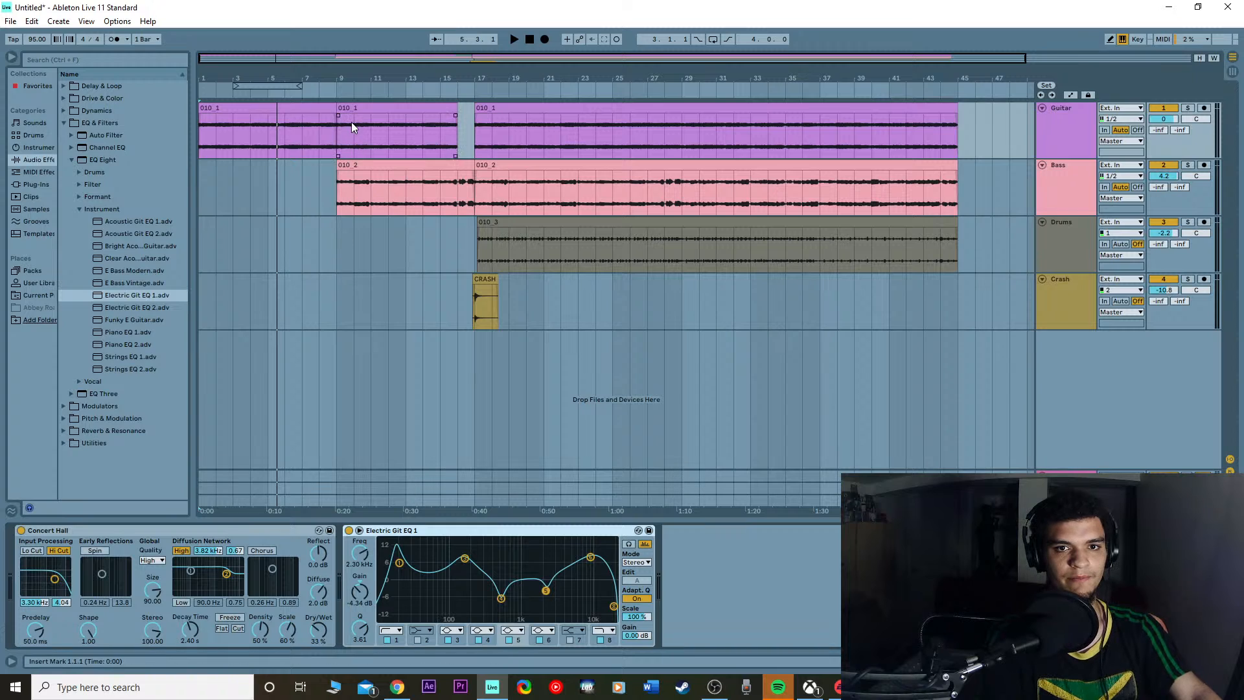
Step: Set an 8-bar loop from bar 9 to bar 17, where the bass enters, and turn on loop playback
left_click_drag(293, 85, 253, 188)
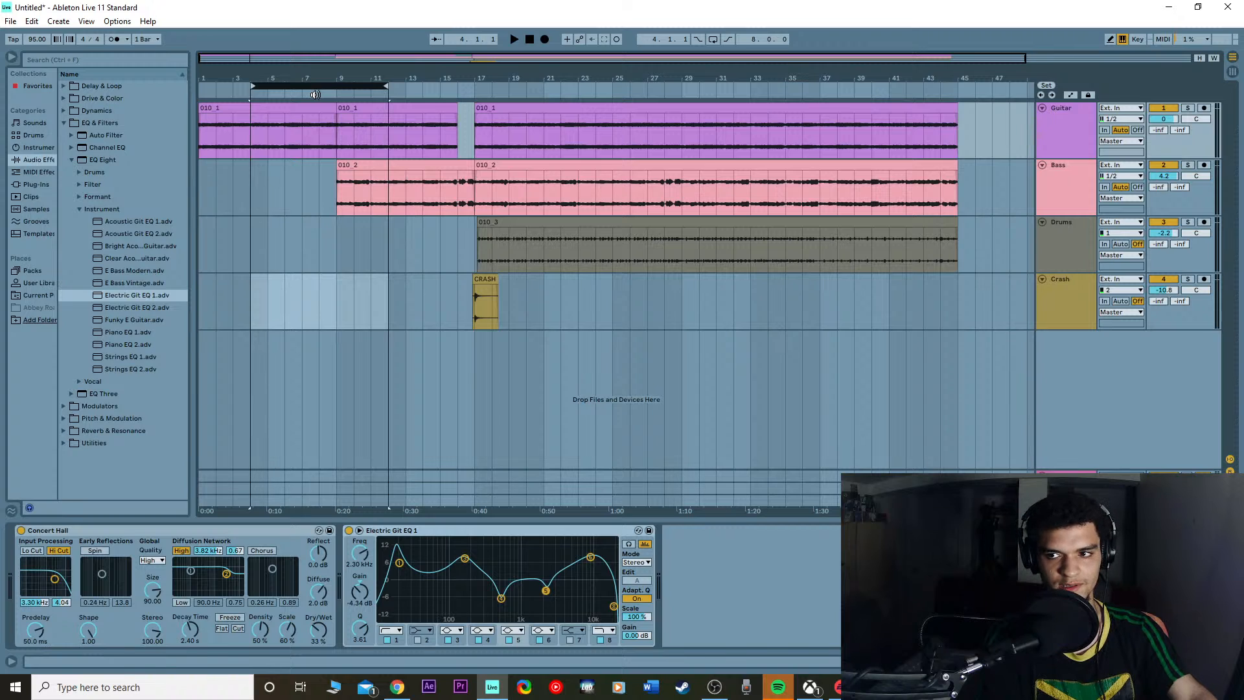
left_click_drag(314, 90, 452, 86)
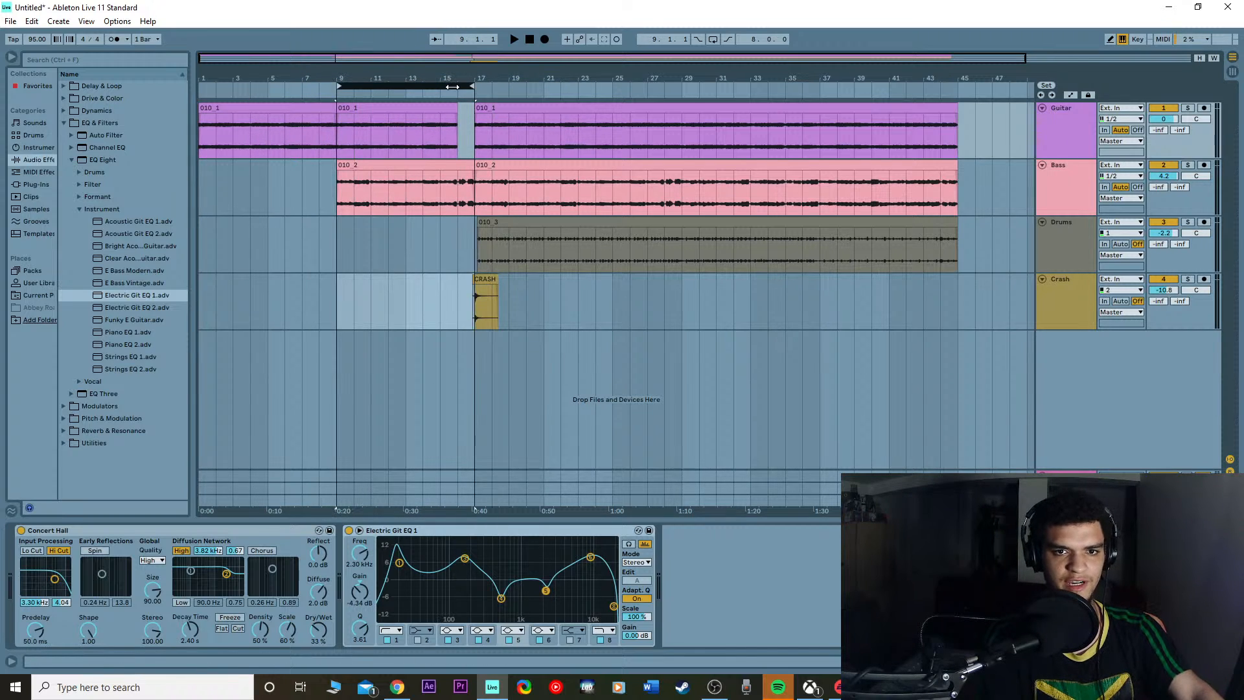
left_click(466, 85)
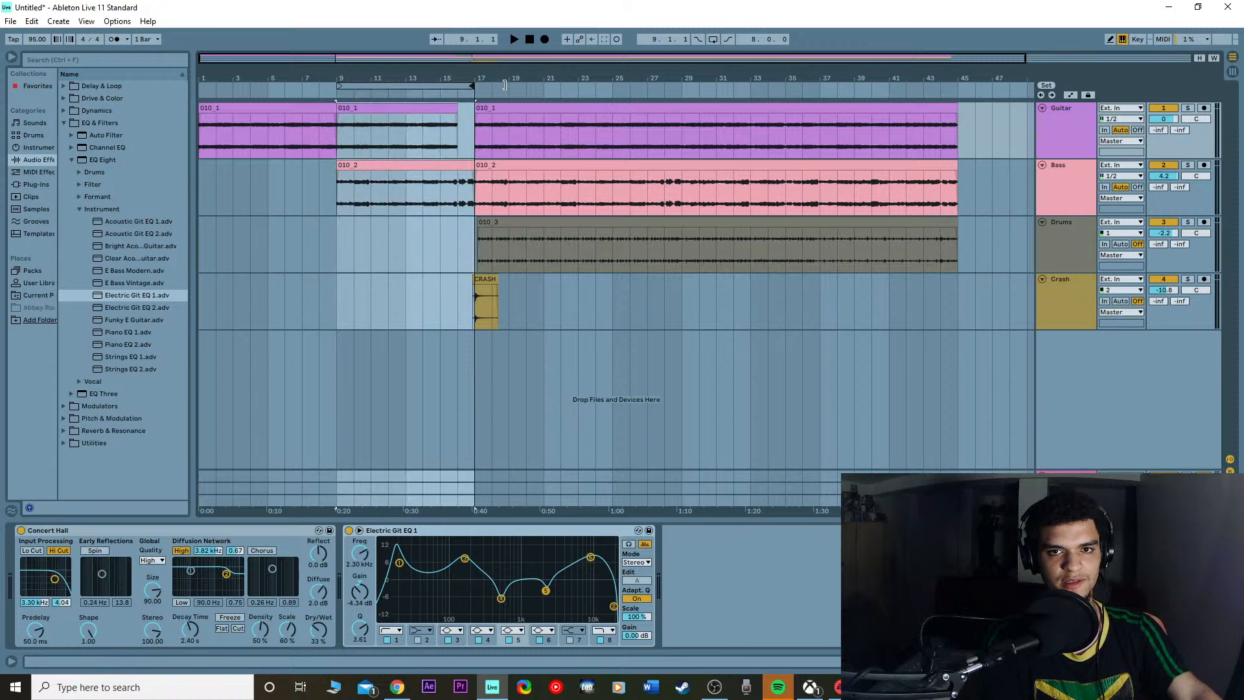
left_click(430, 90)
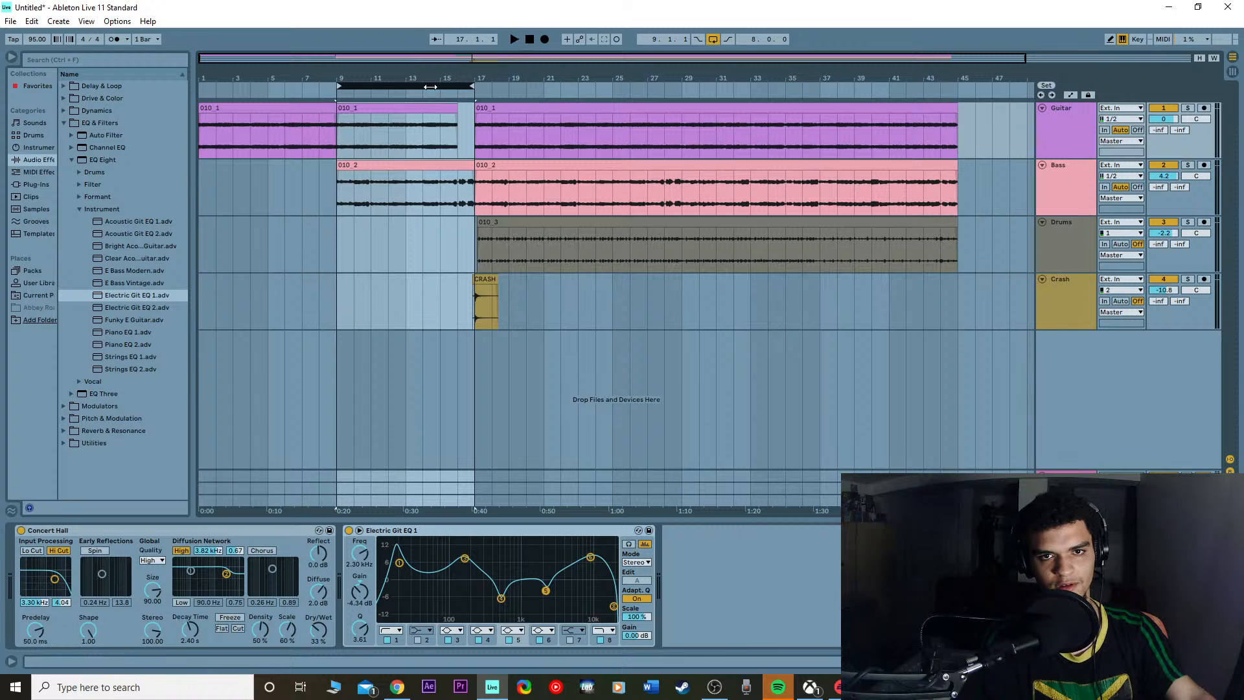
Step: Play the looped section, solo the Bass track to hear it alone, and stop playback
left_click(513, 39)
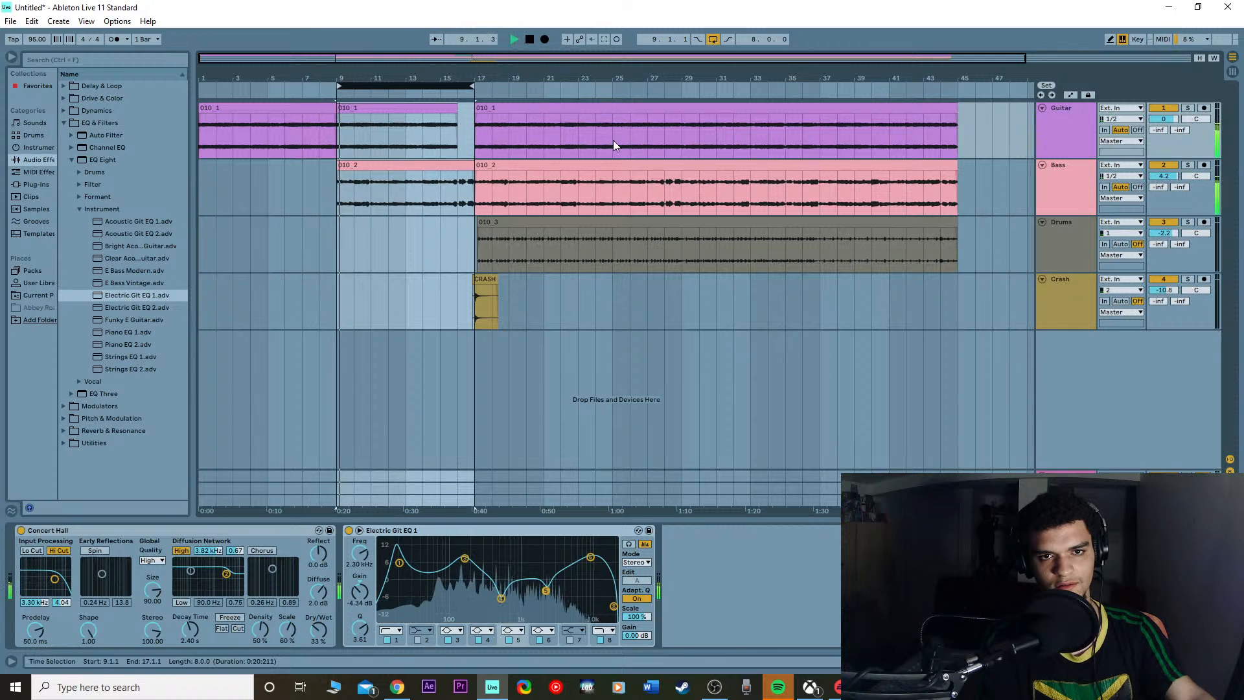
left_click(1190, 167)
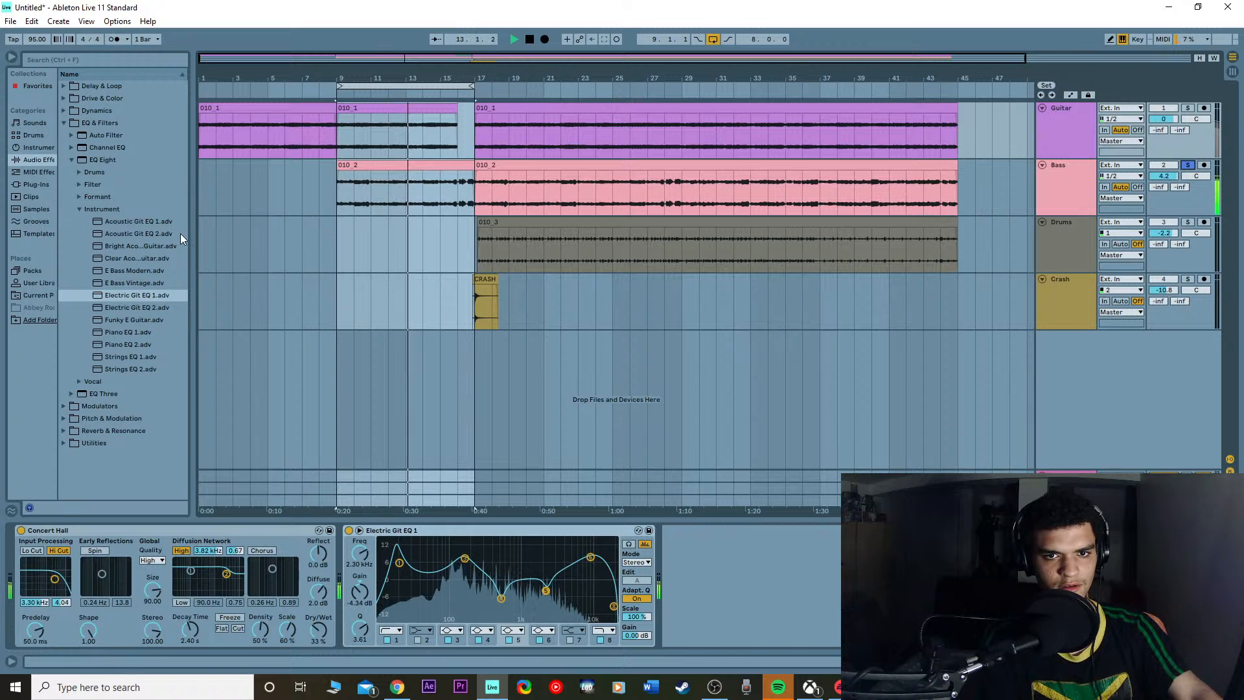
key("space")
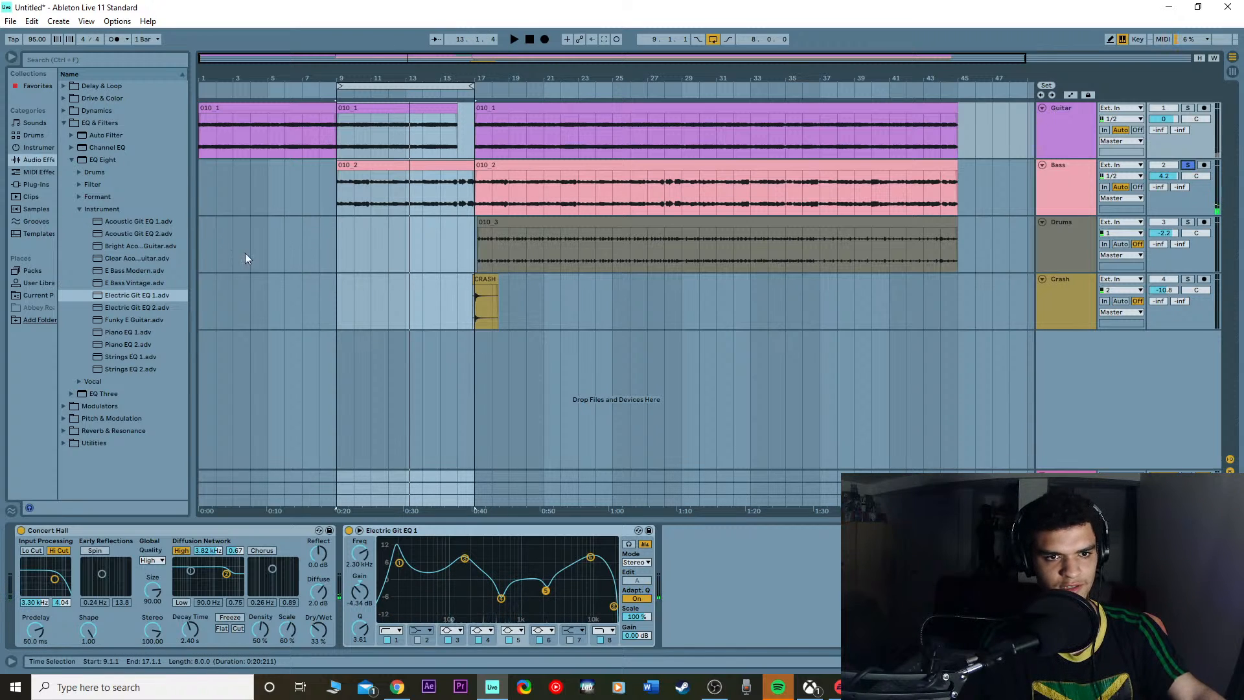
Step: Load the Solid EQ plug-in from the browser onto the selected track and close its window
left_click(146, 270)
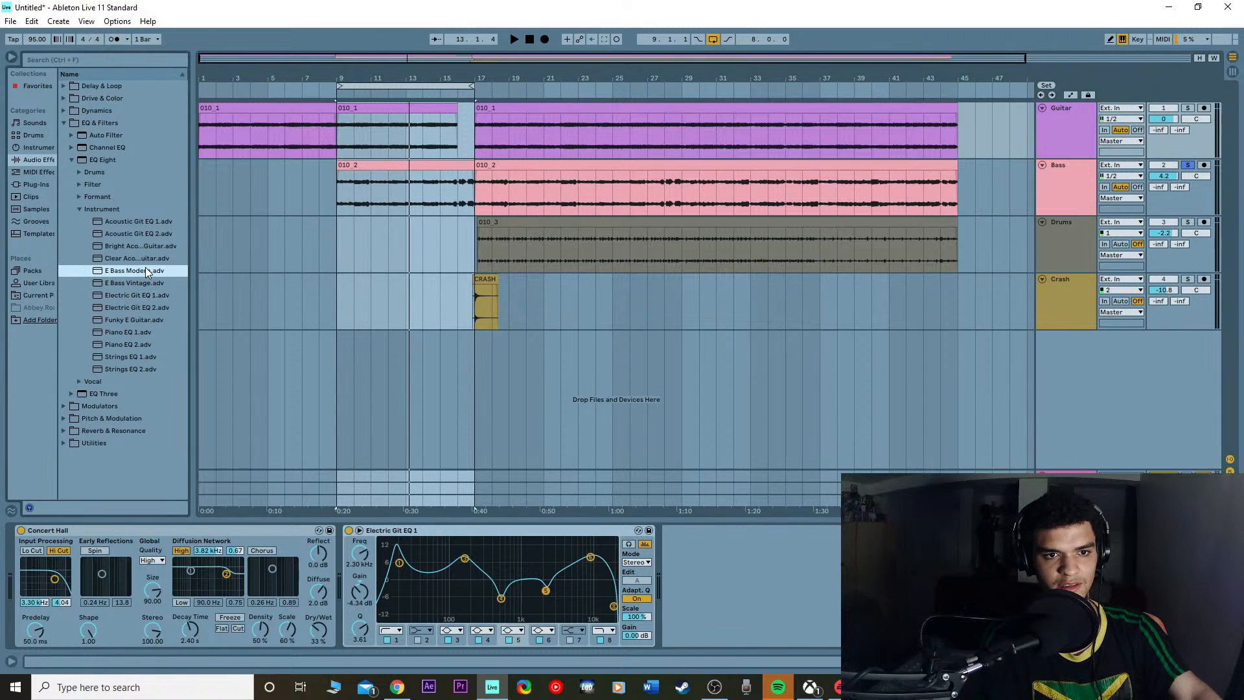
left_click(29, 184)
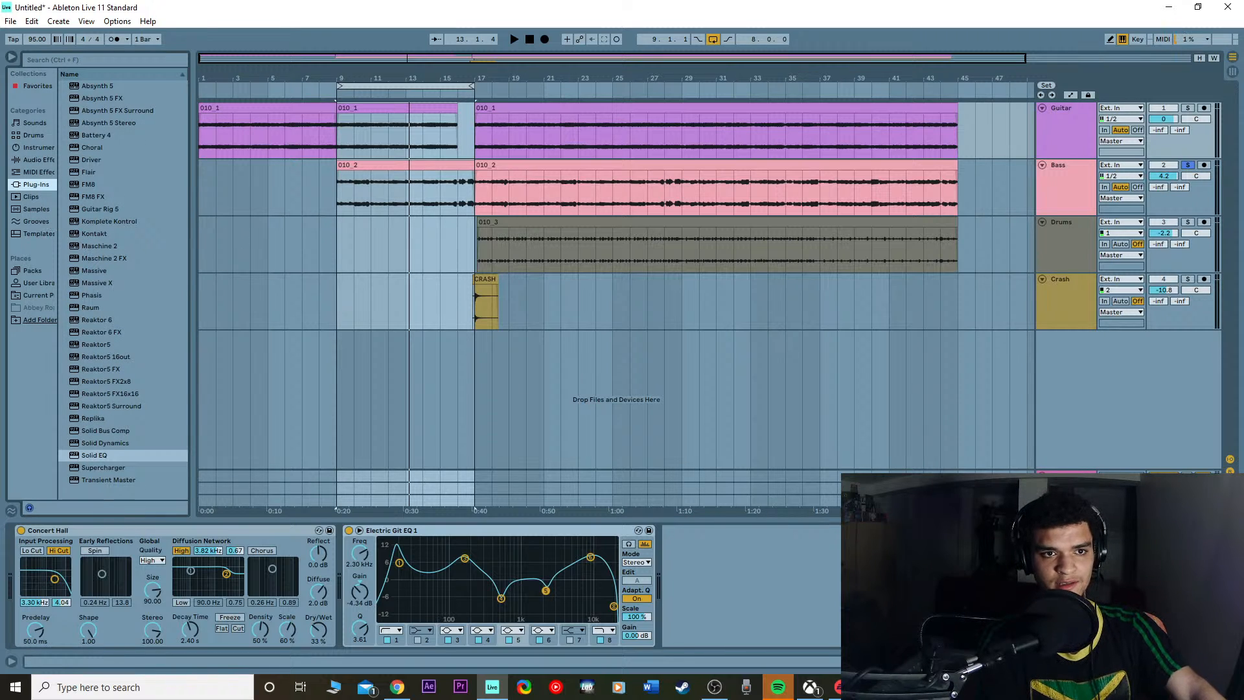
left_click(112, 85)
double_click(138, 452)
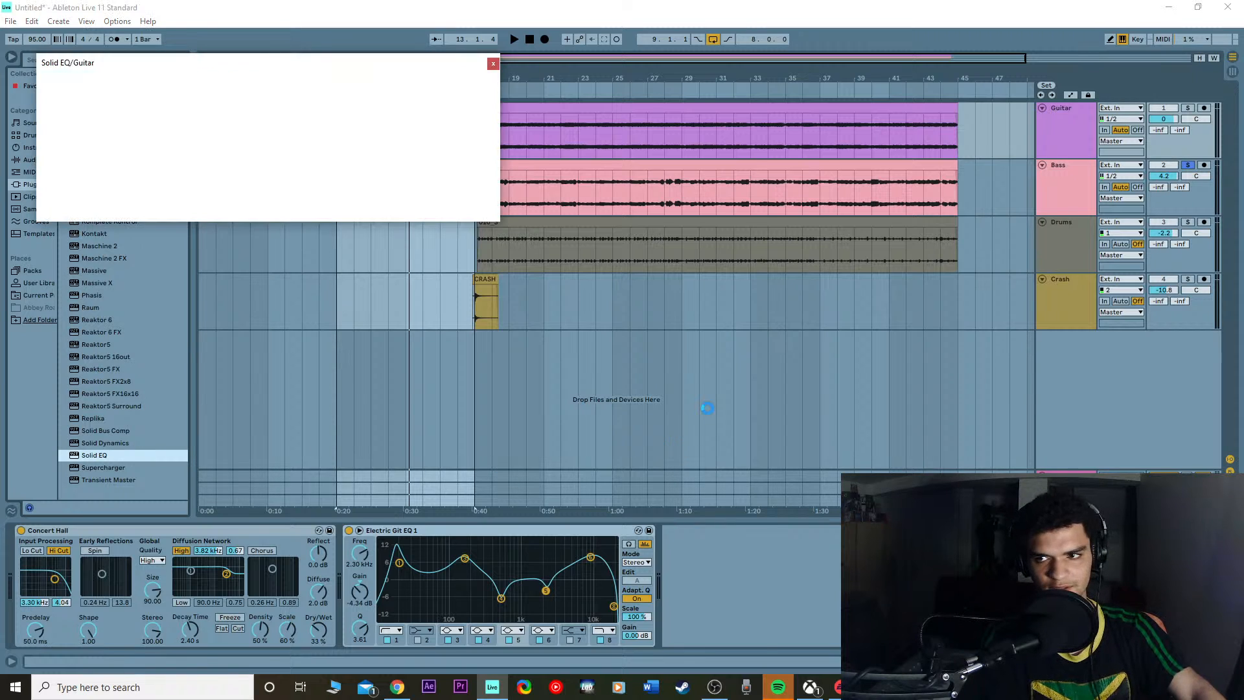
left_click_drag(411, 72, 407, 113)
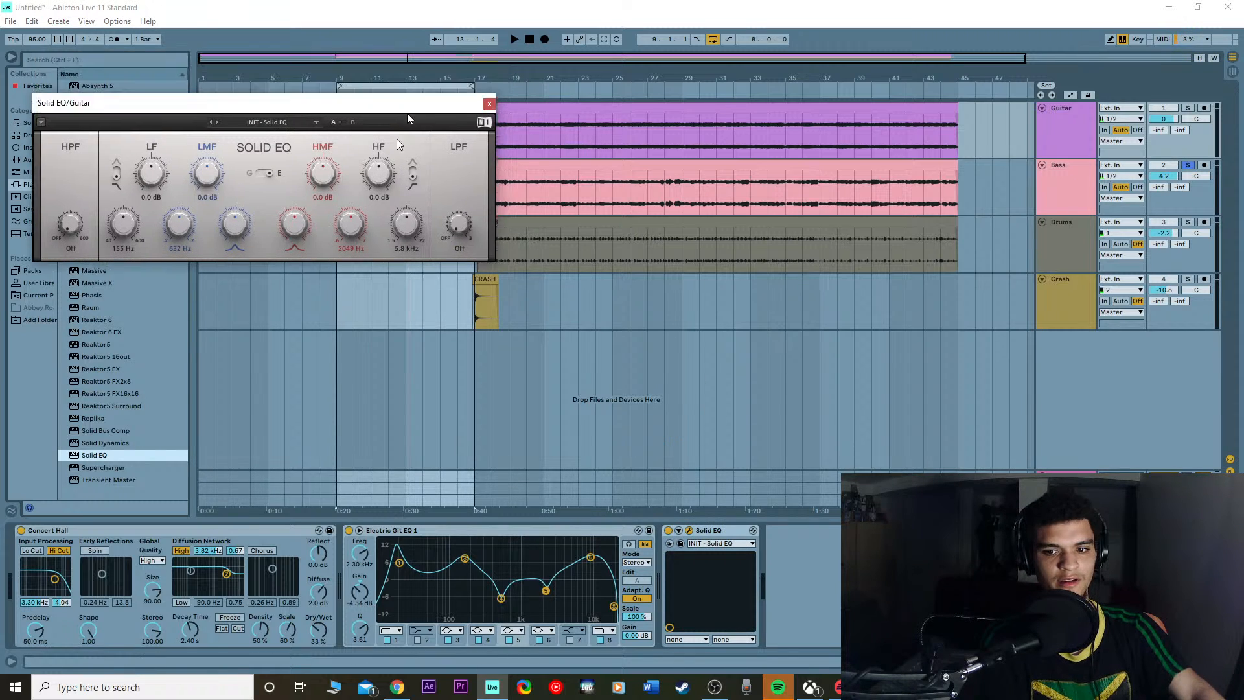
left_click(489, 104)
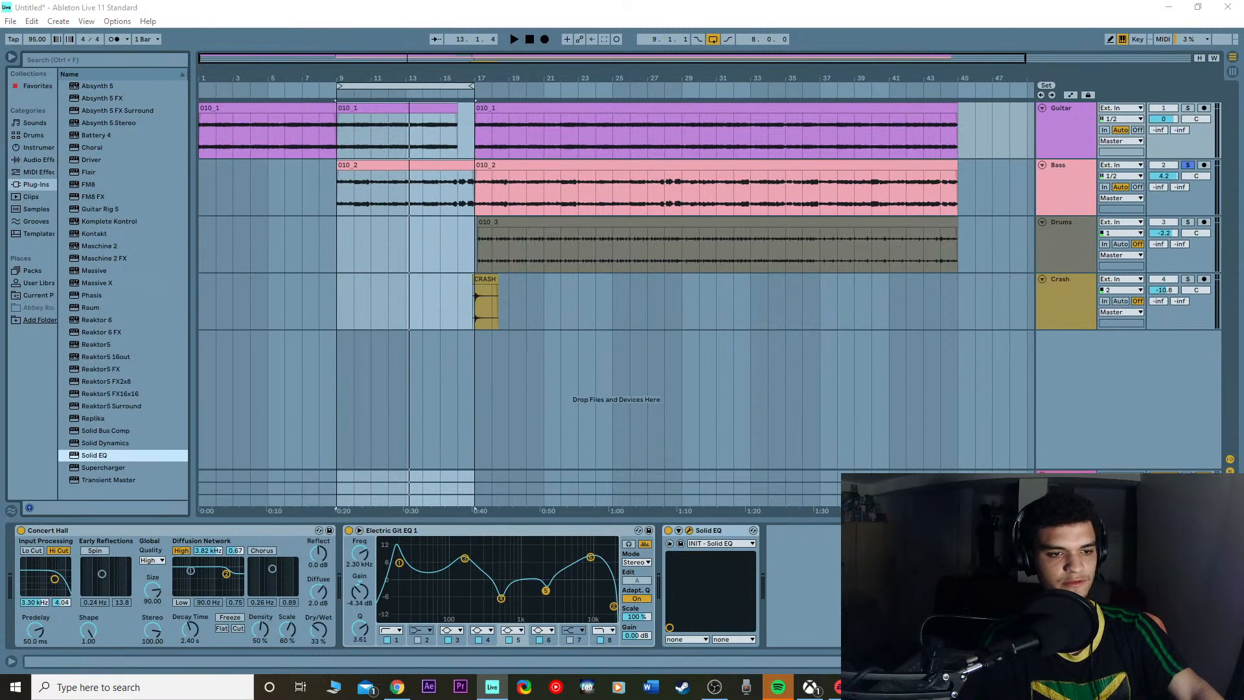
Step: Cut Solid EQ from the Guitar track and paste it after Concert Hall on the Bass track
right_click(742, 530)
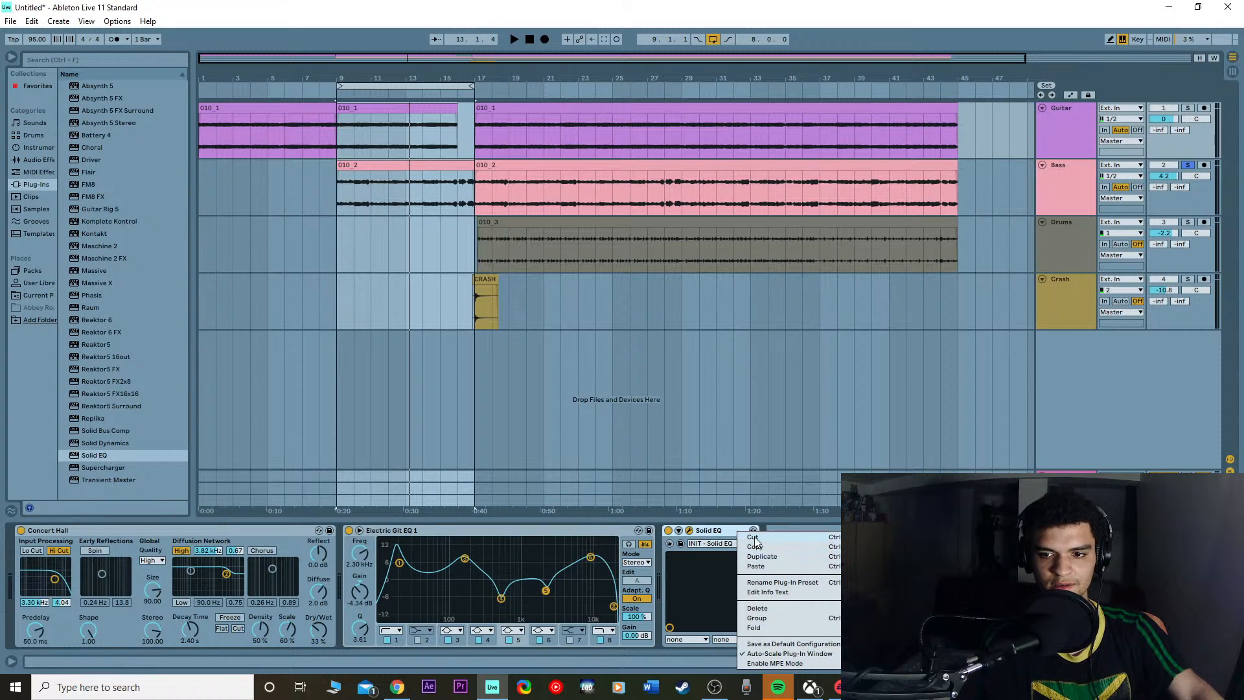
left_click(757, 543)
left_click(1085, 195)
left_click(1085, 196)
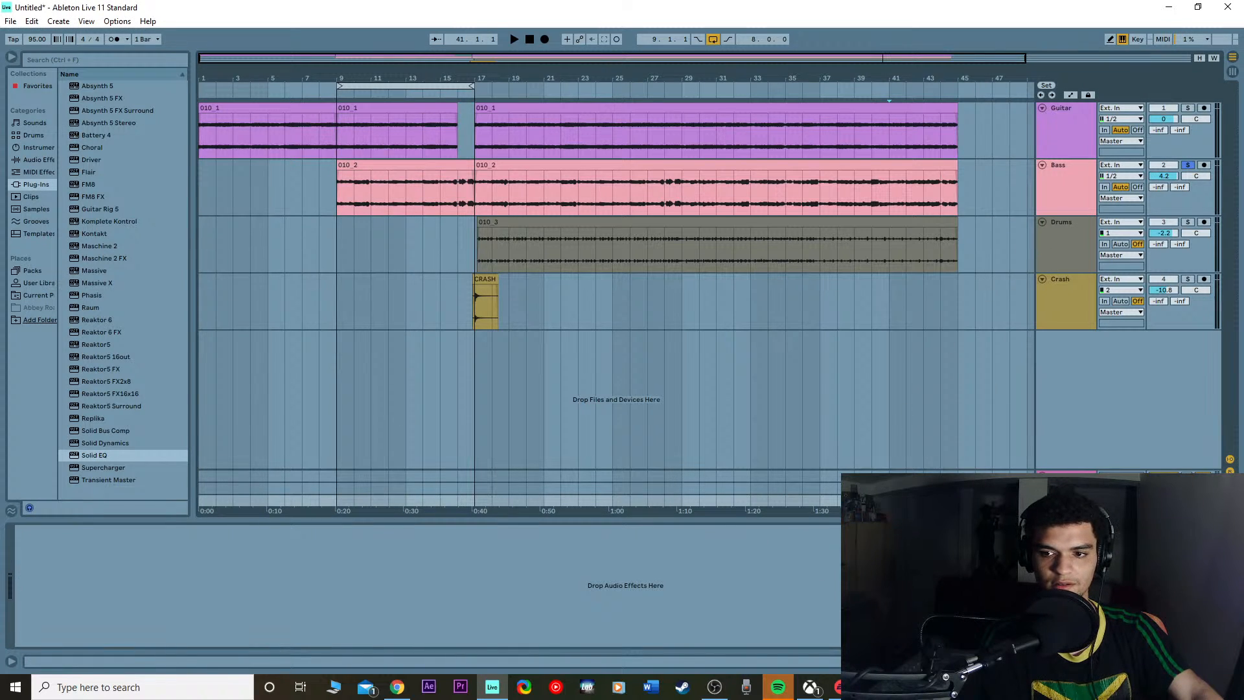
right_click(544, 593)
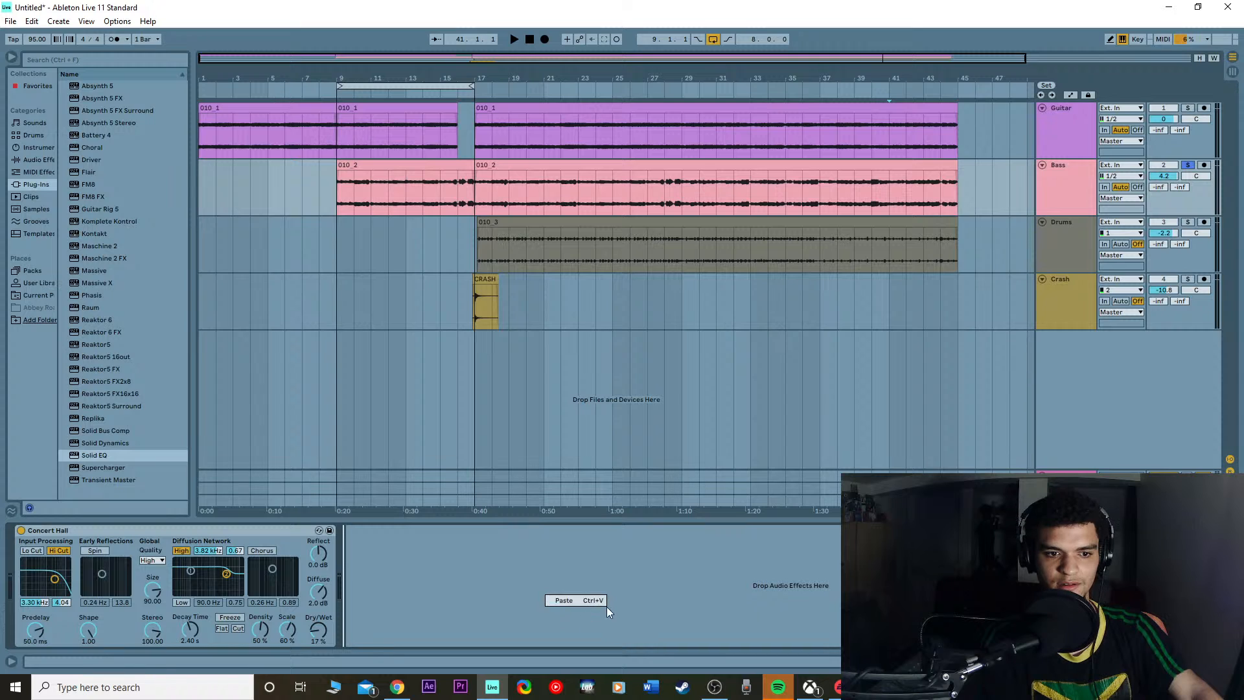
right_click(589, 607)
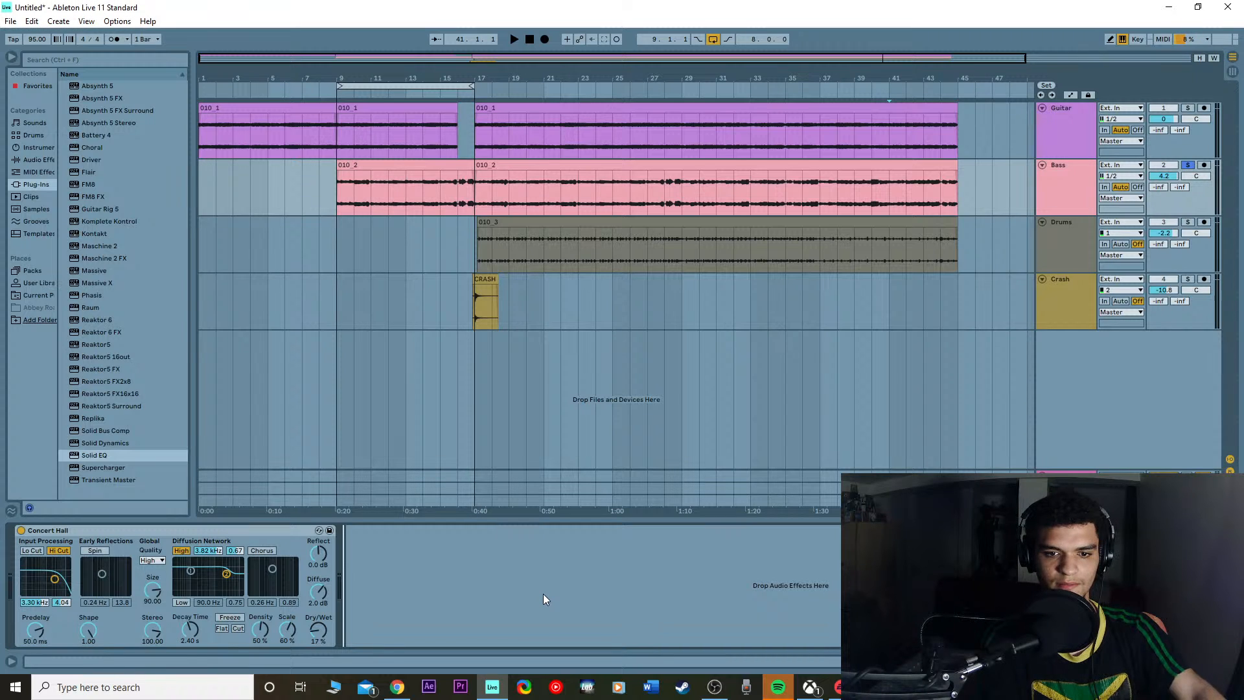
key("ctrl+v")
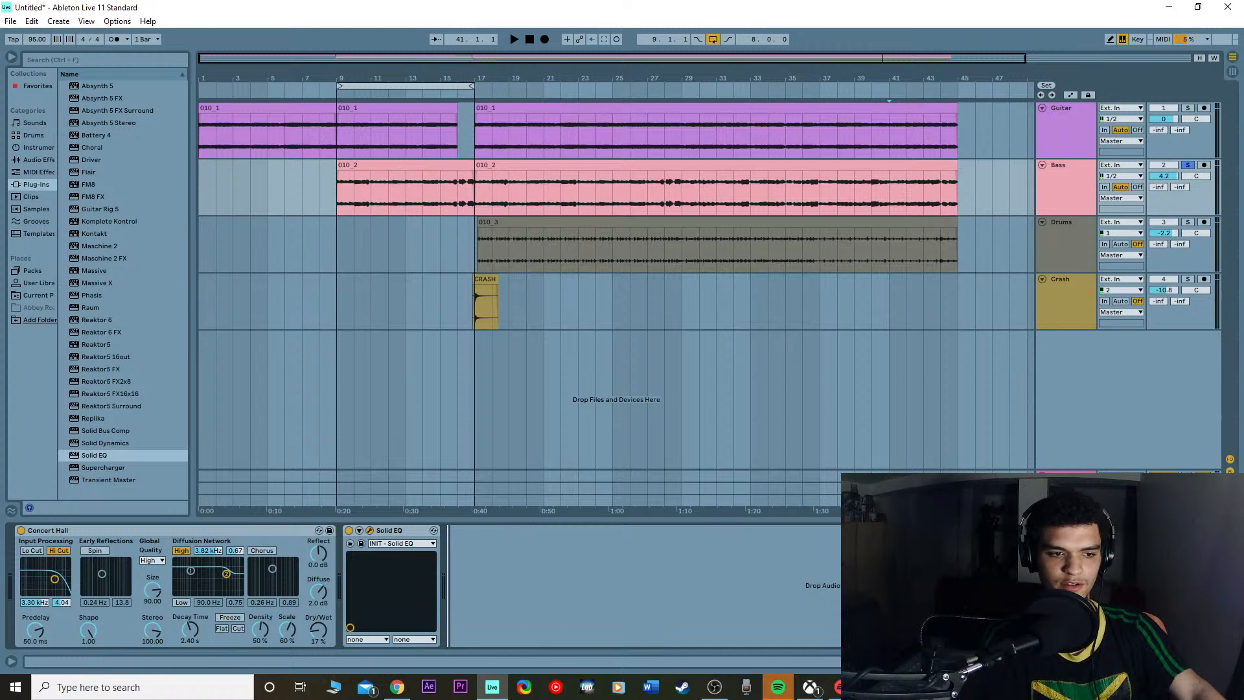
Step: Start playback and boost the bass Solid EQ's LF gain to 10.2 dB, keeping the plug-in window clear of the tracks
left_click_drag(663, 144, 940, 365)
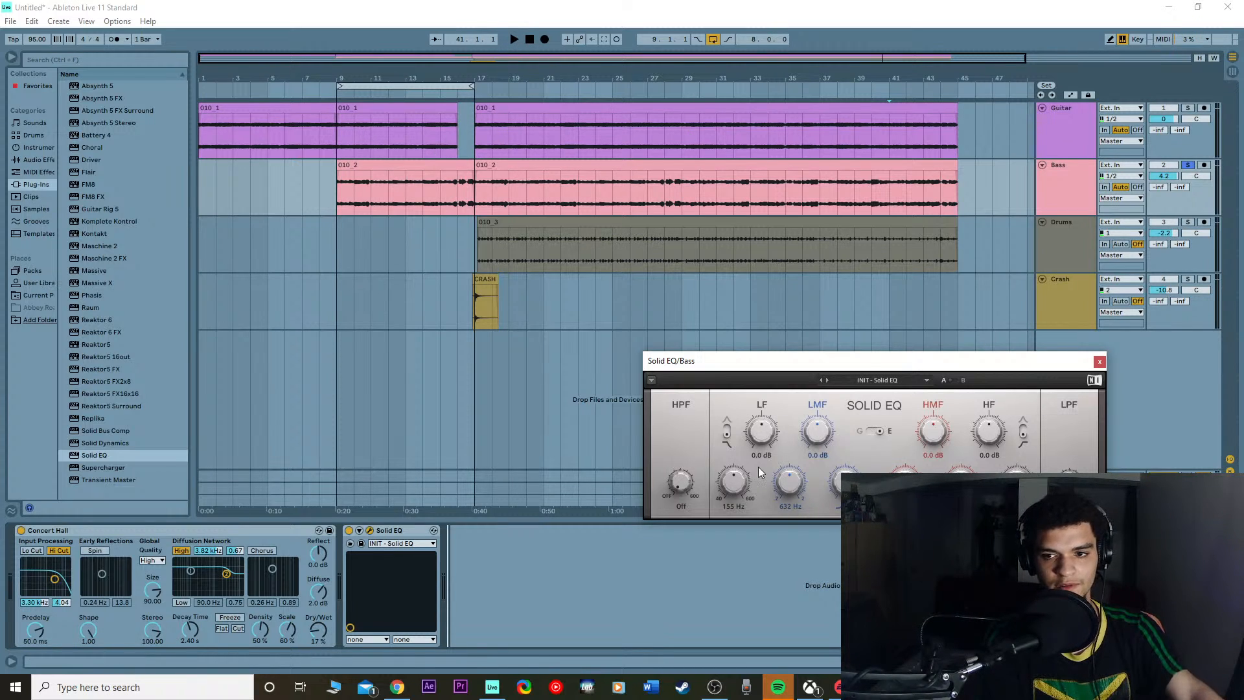
left_click_drag(790, 364, 659, 186)
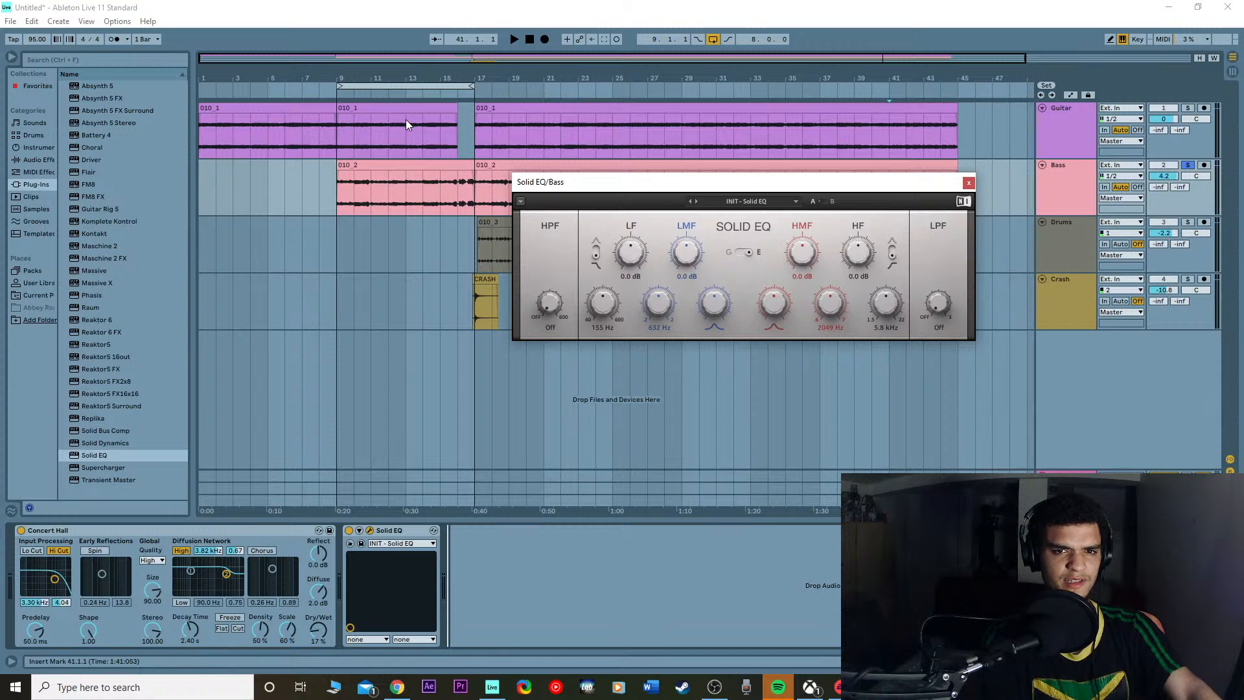
left_click(514, 40)
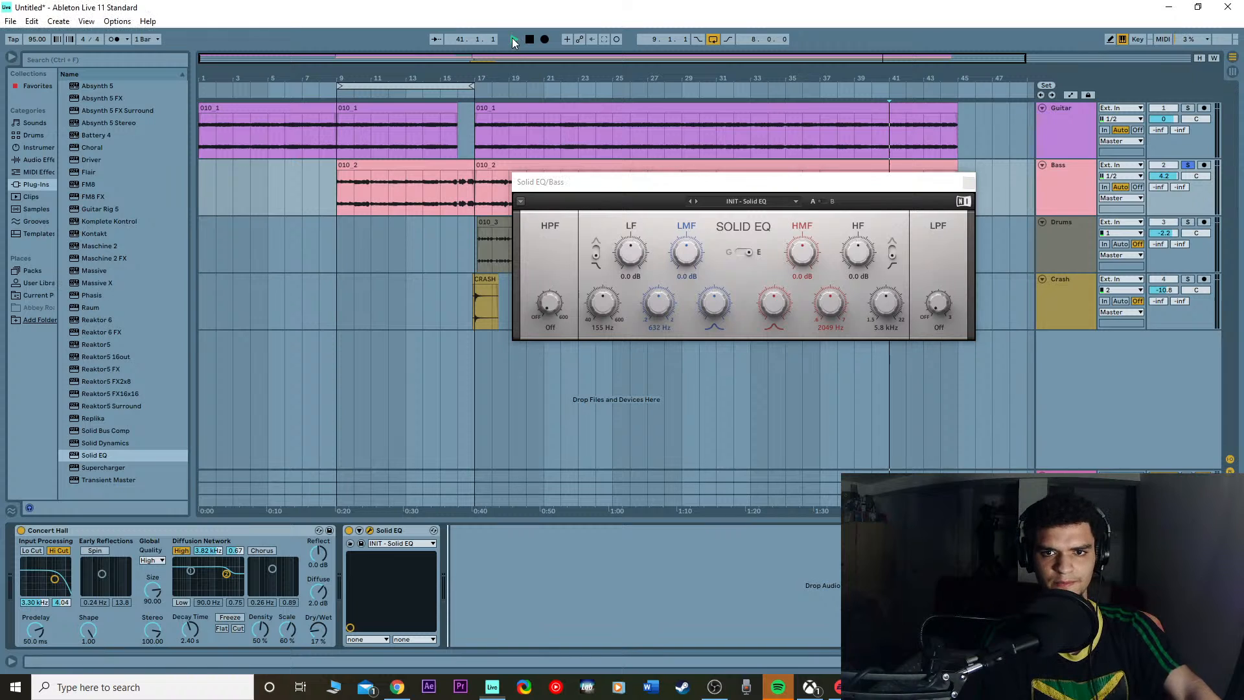
left_click_drag(631, 254, 630, 214)
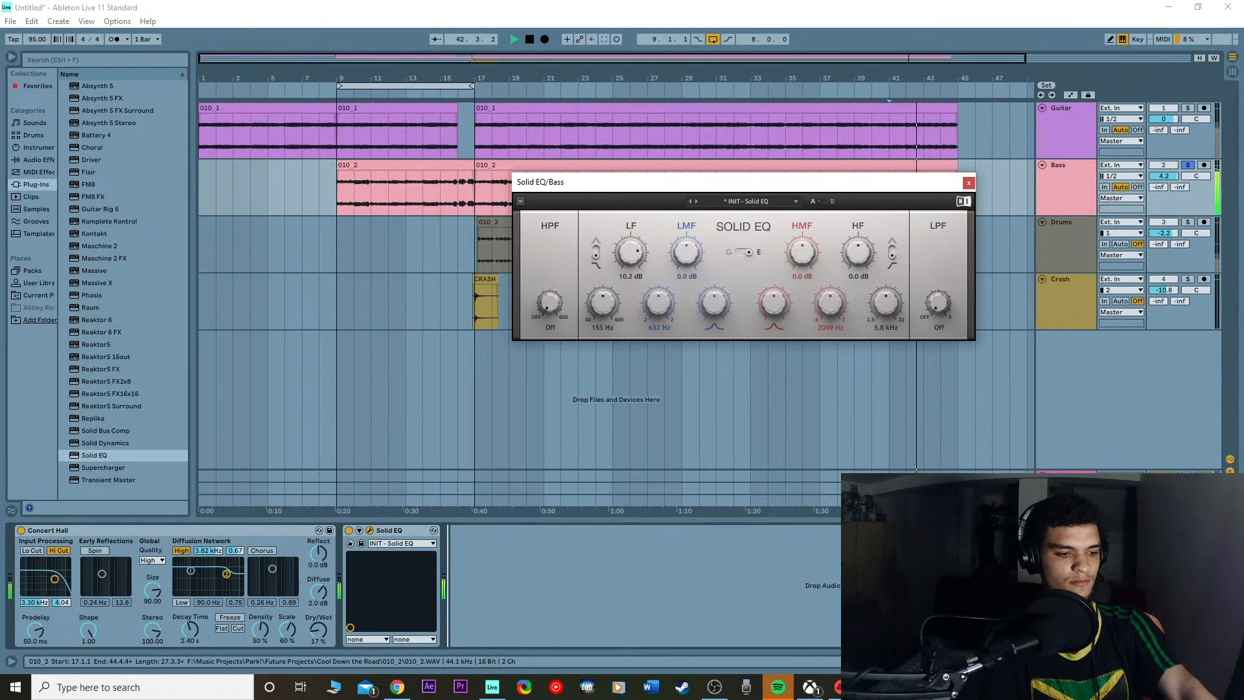
left_click_drag(644, 182, 723, 324)
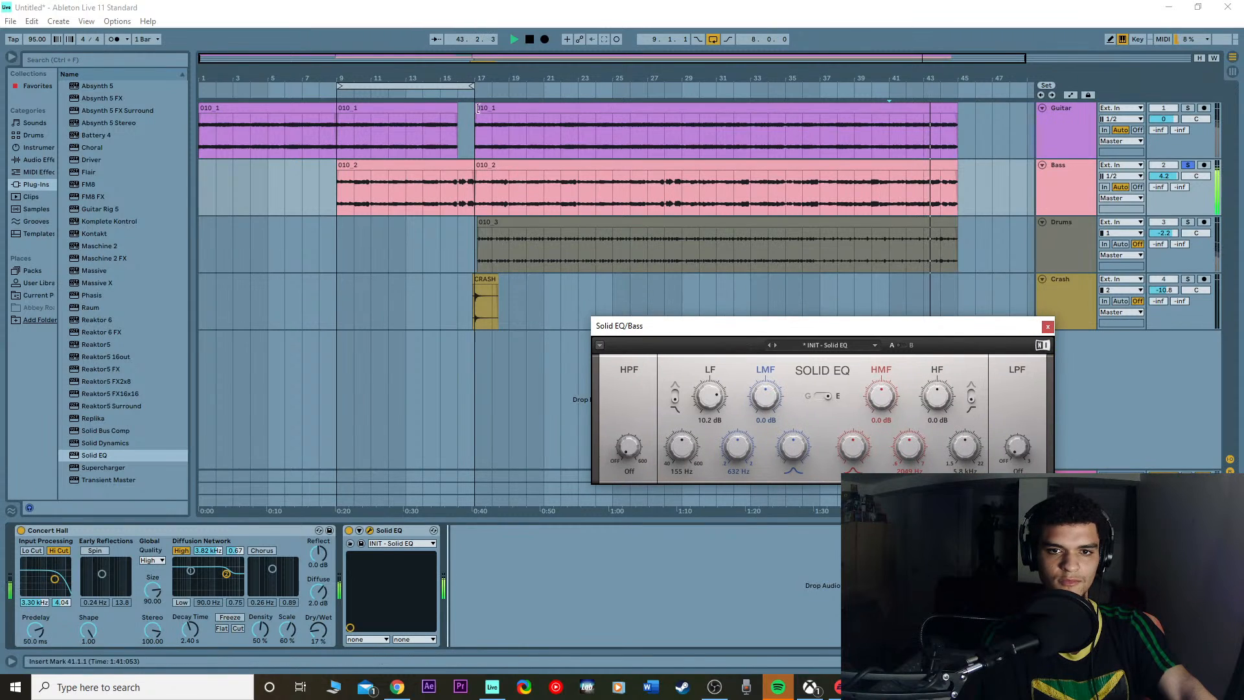
Step: While the bar 9 to 17 loop plays, set the bass Solid EQ gains to LMF 9.8 dB, HMF 1.4 dB and HF -10.2 dB
left_click(514, 41)
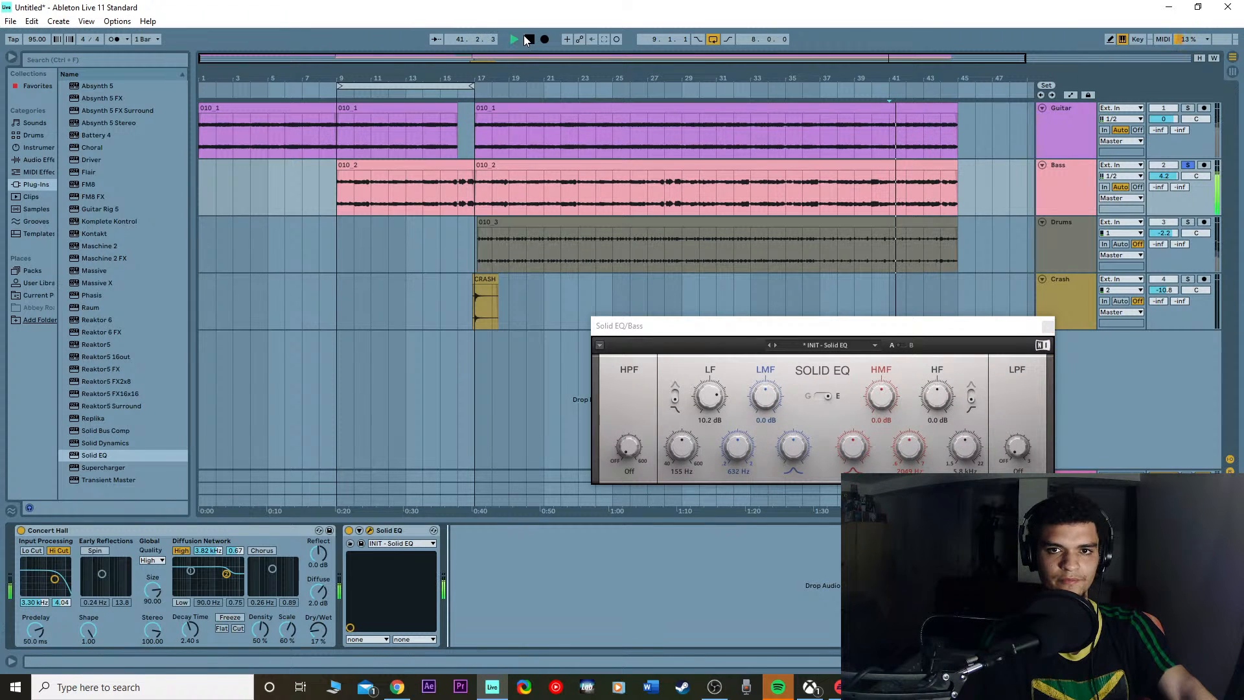
left_click(411, 83)
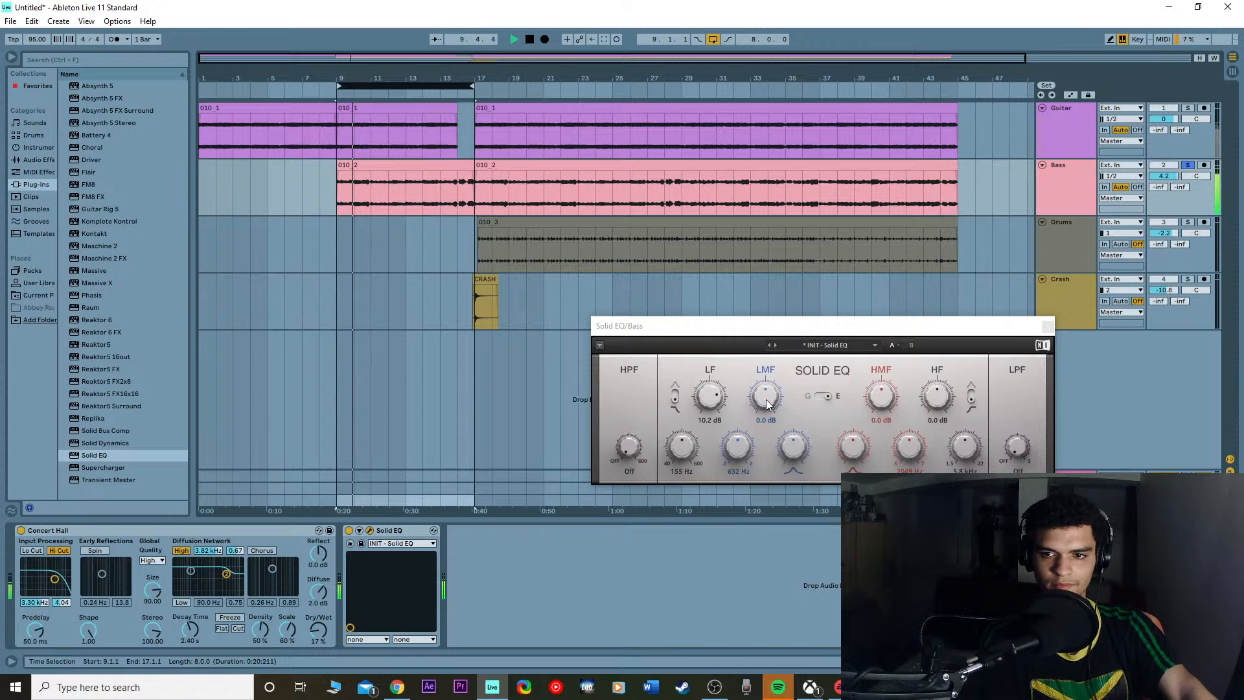
left_click_drag(765, 399, 765, 362)
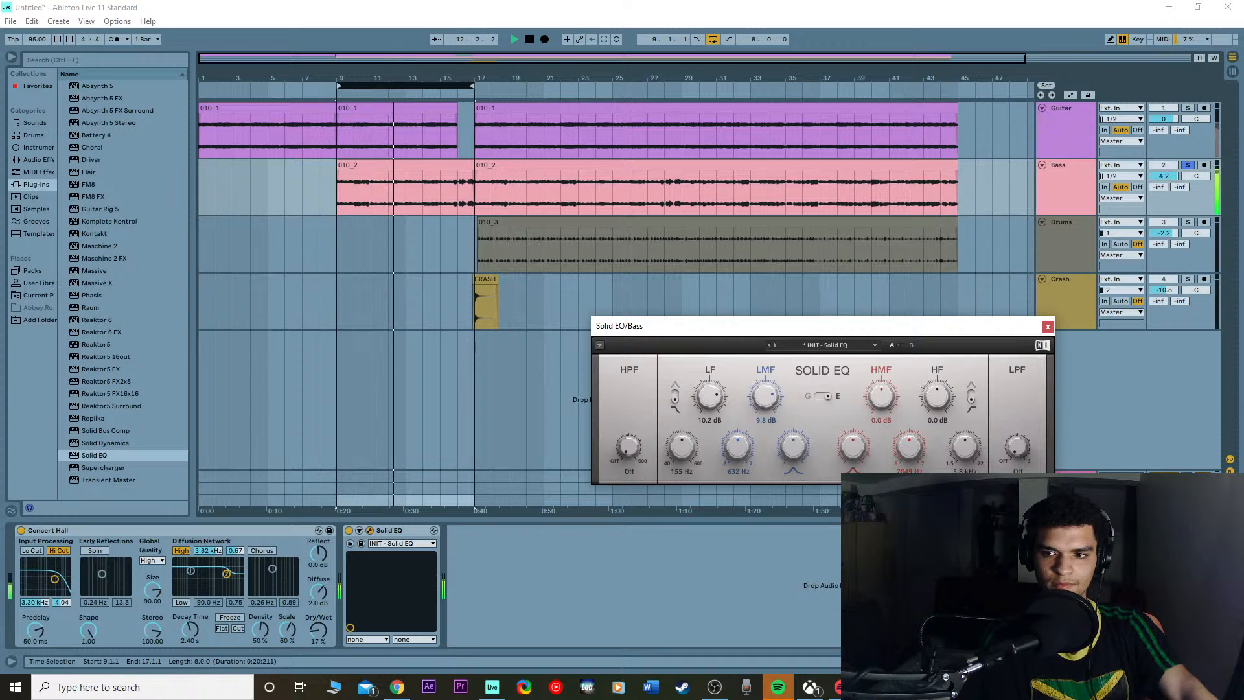
left_click_drag(881, 396, 881, 415)
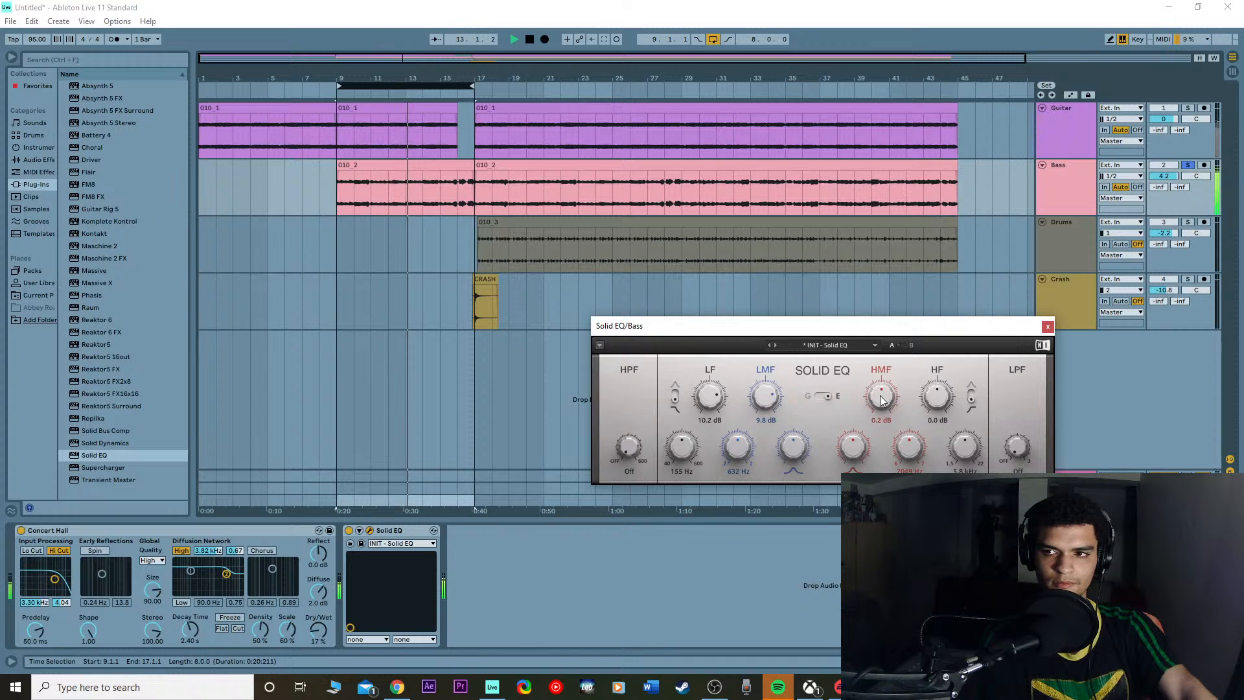
left_click_drag(882, 395, 937, 418)
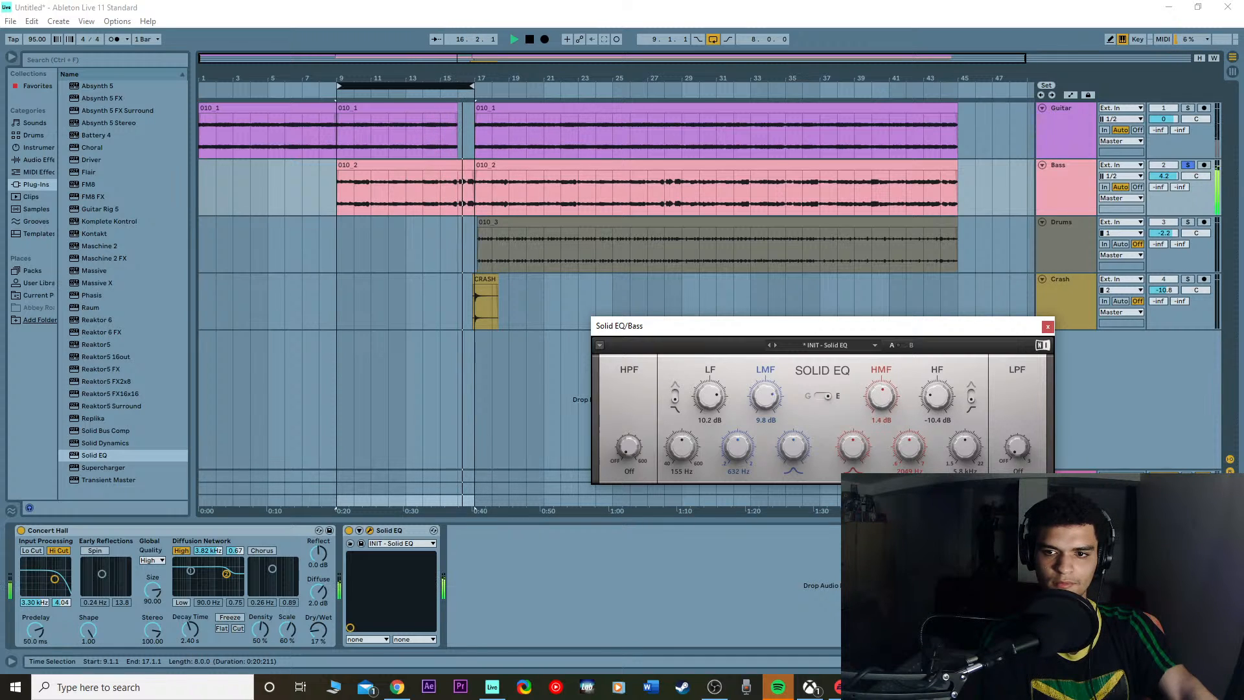
left_click_drag(937, 418, 937, 417)
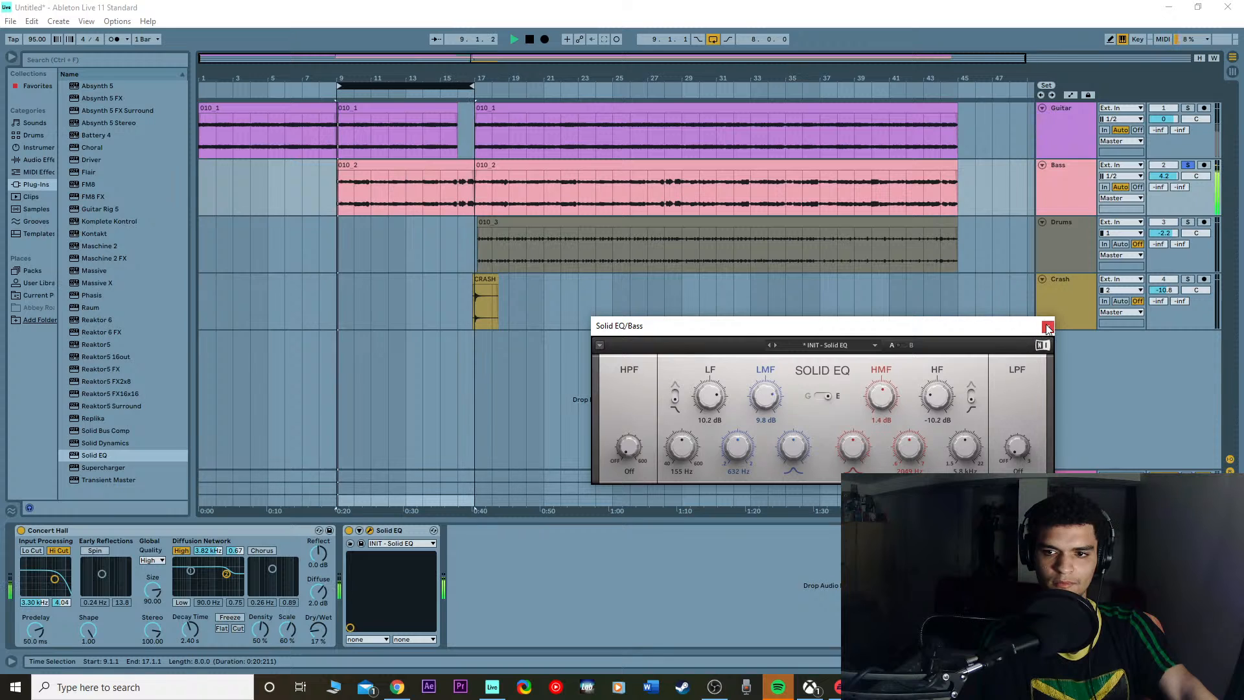
key("space")
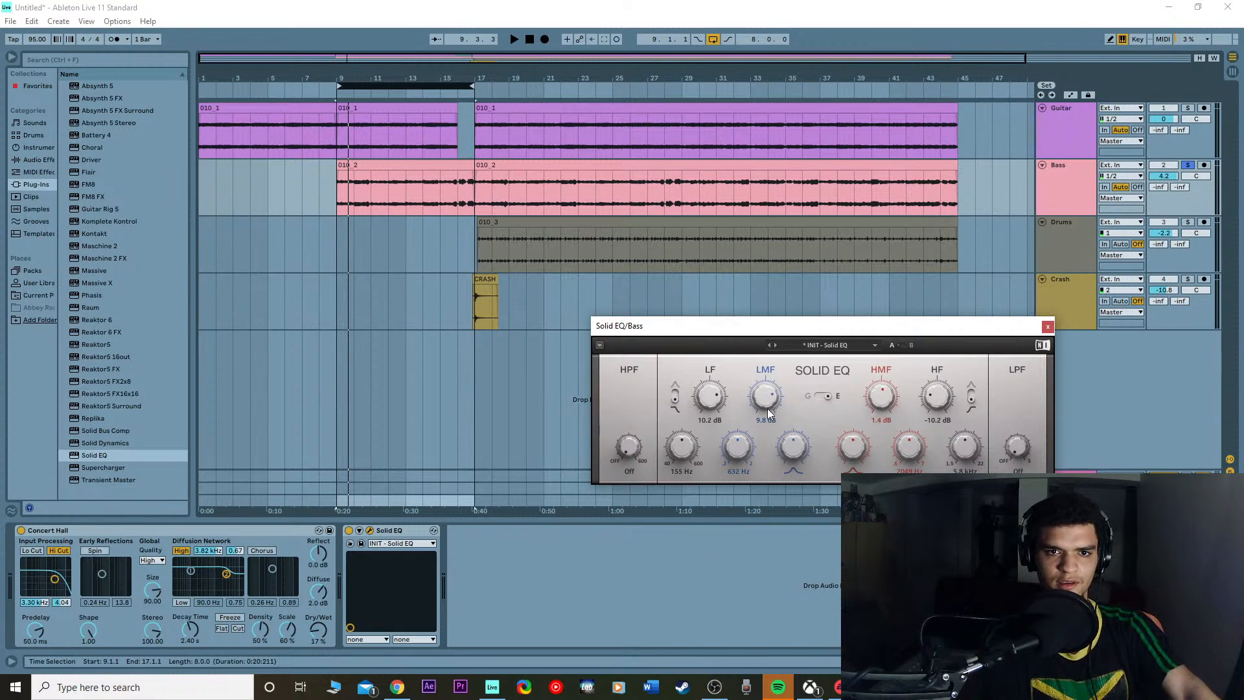
Step: Replay the bass loop while repeatedly bypassing and re-enabling Solid EQ to compare the sound, leaving it enabled when playback stops
left_click_drag(807, 334, 745, 300)
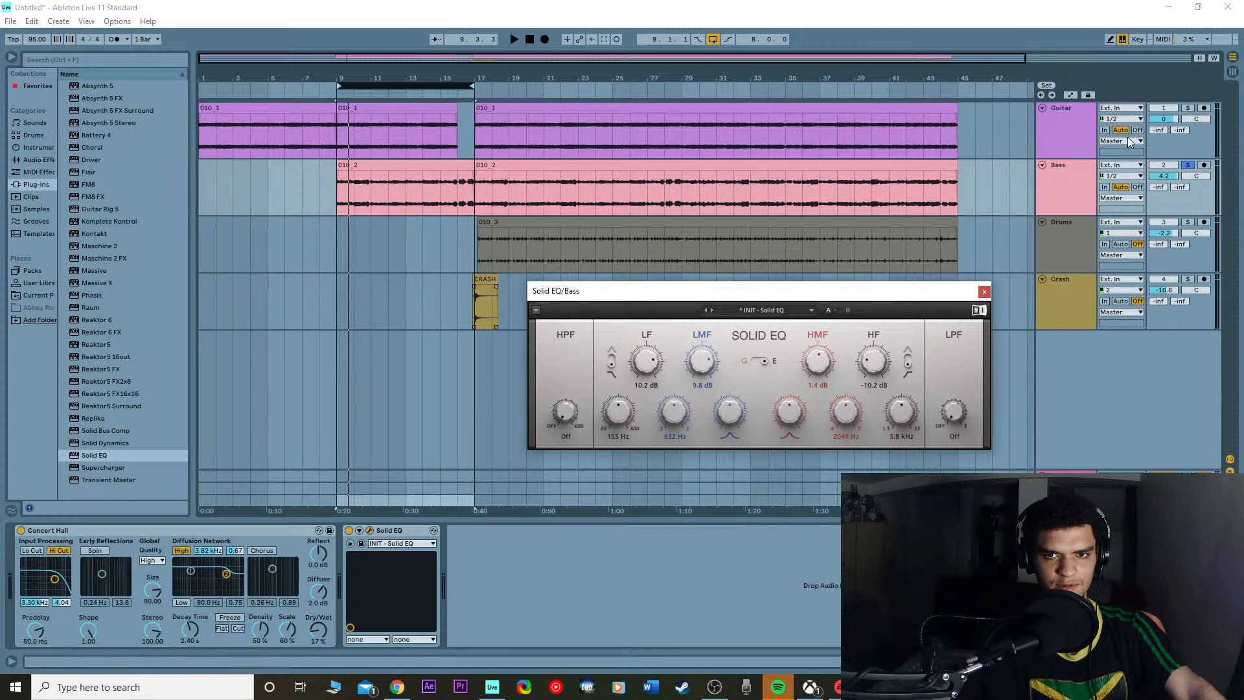
key("space")
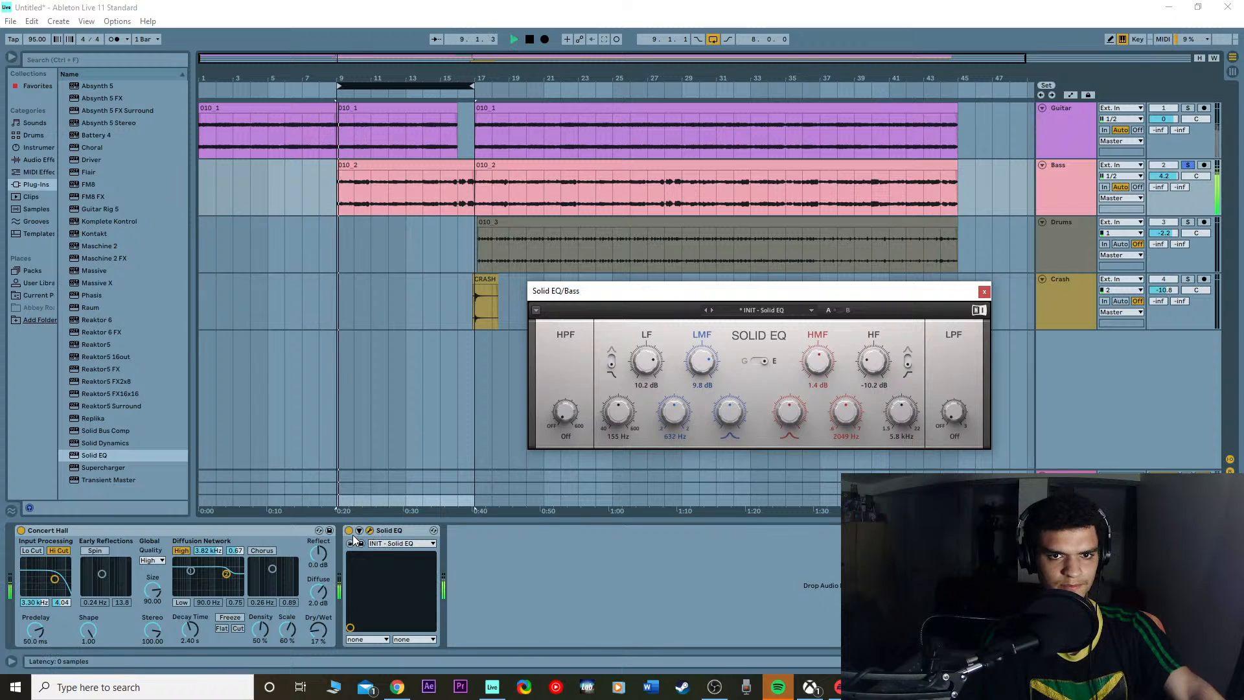
left_click(349, 530)
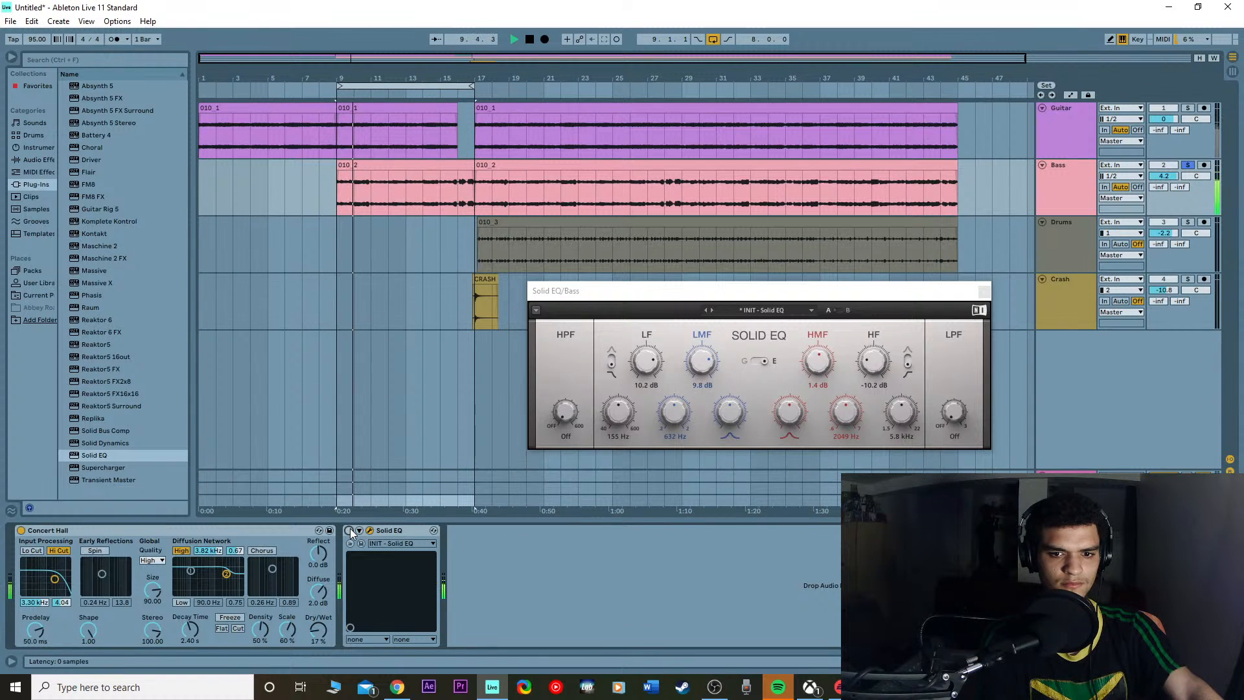
left_click(349, 530)
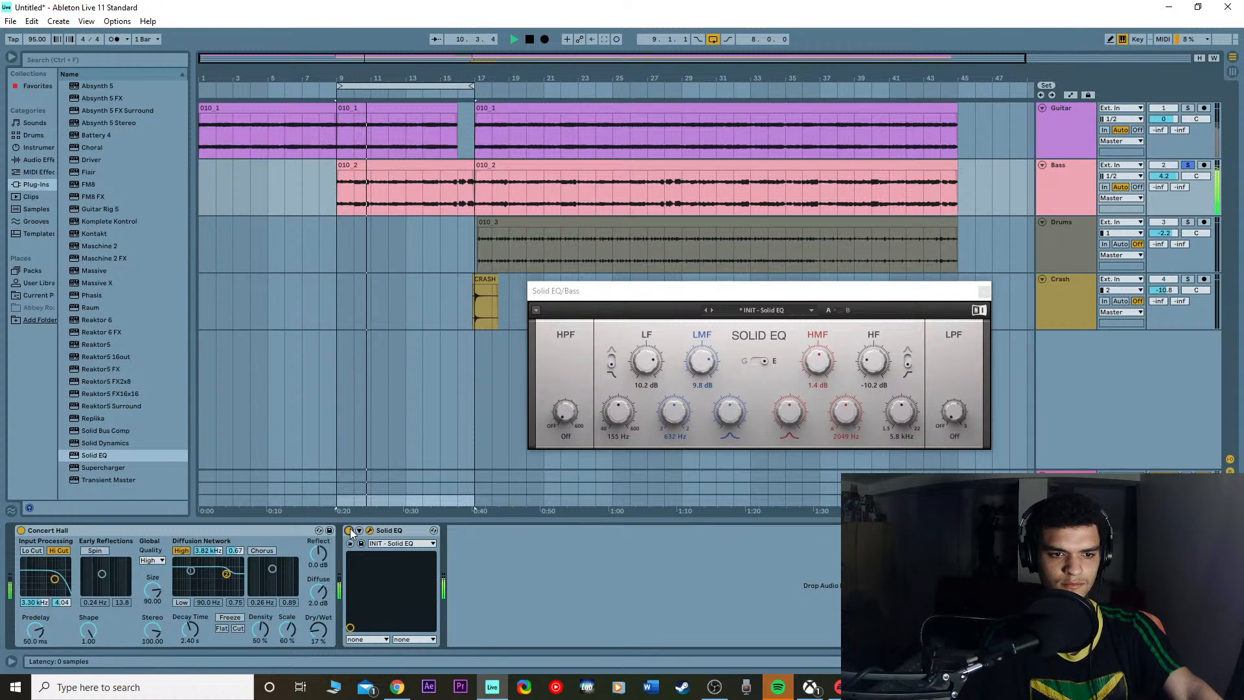
left_click(349, 530)
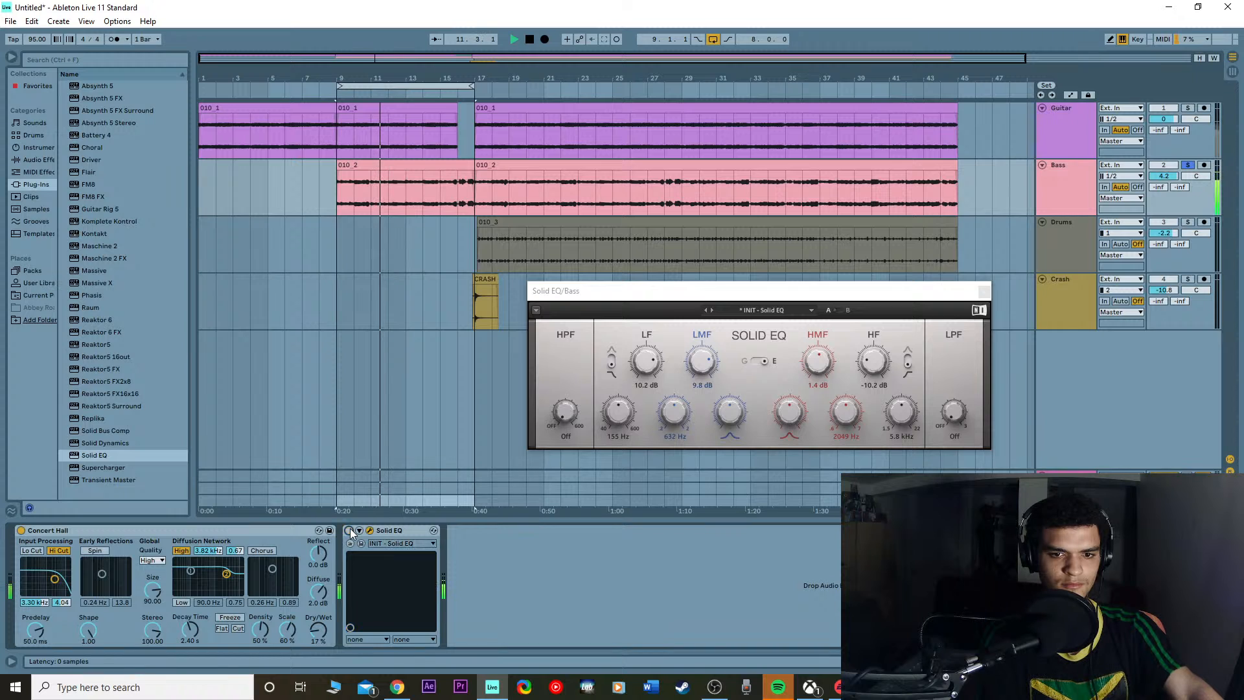
left_click(350, 531)
key("space")
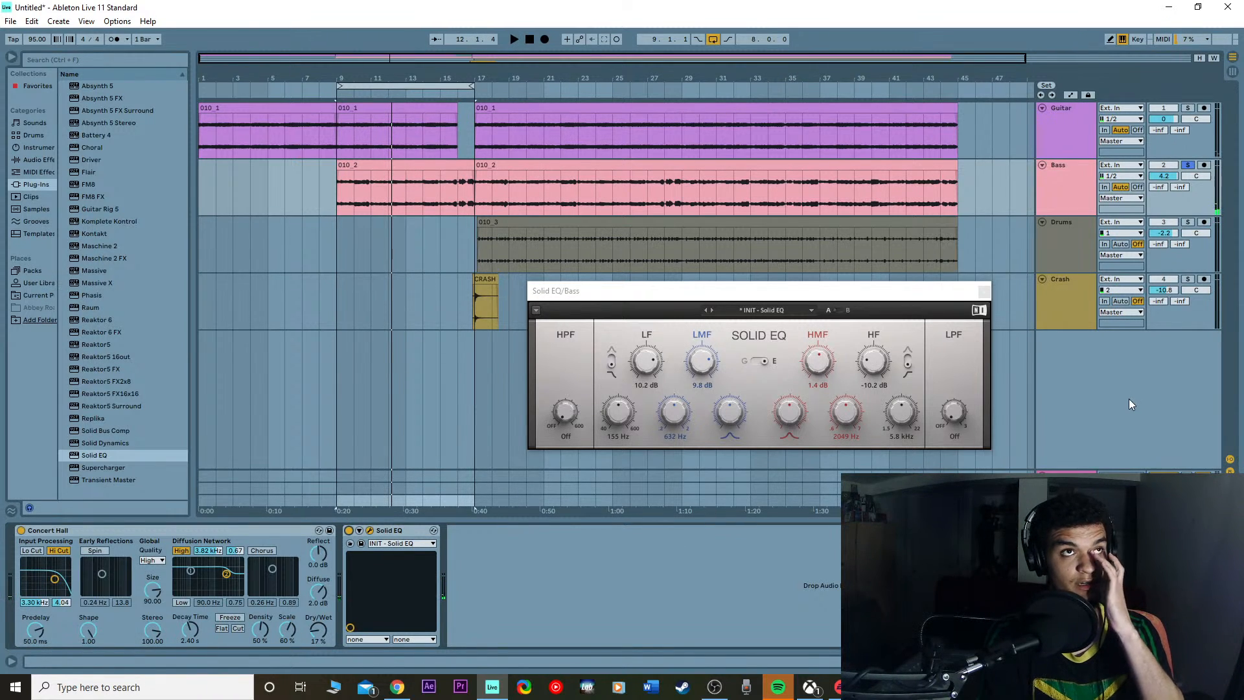
Step: Replay the soloed bass loop and check its level in the Session View mixer, with the Solid EQ window moved clear of the channel strips
left_click(1231, 78)
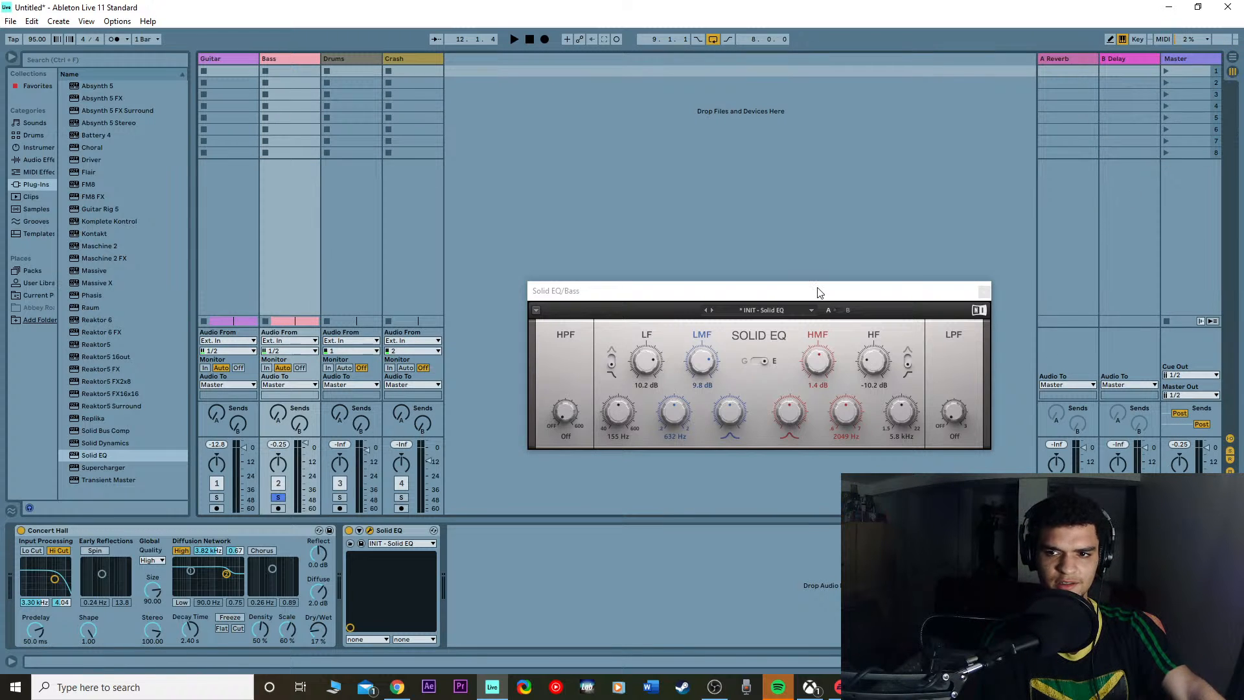
left_click_drag(818, 288, 870, 525)
left_click(802, 395)
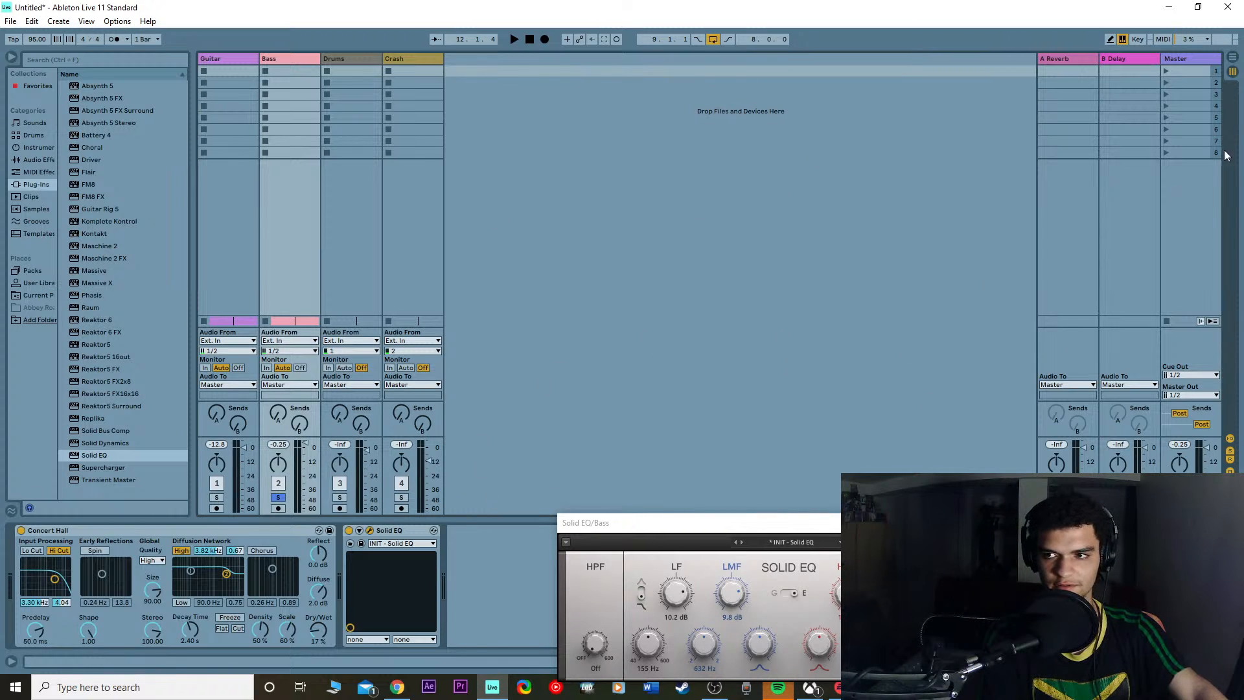
left_click(1234, 58)
key("space")
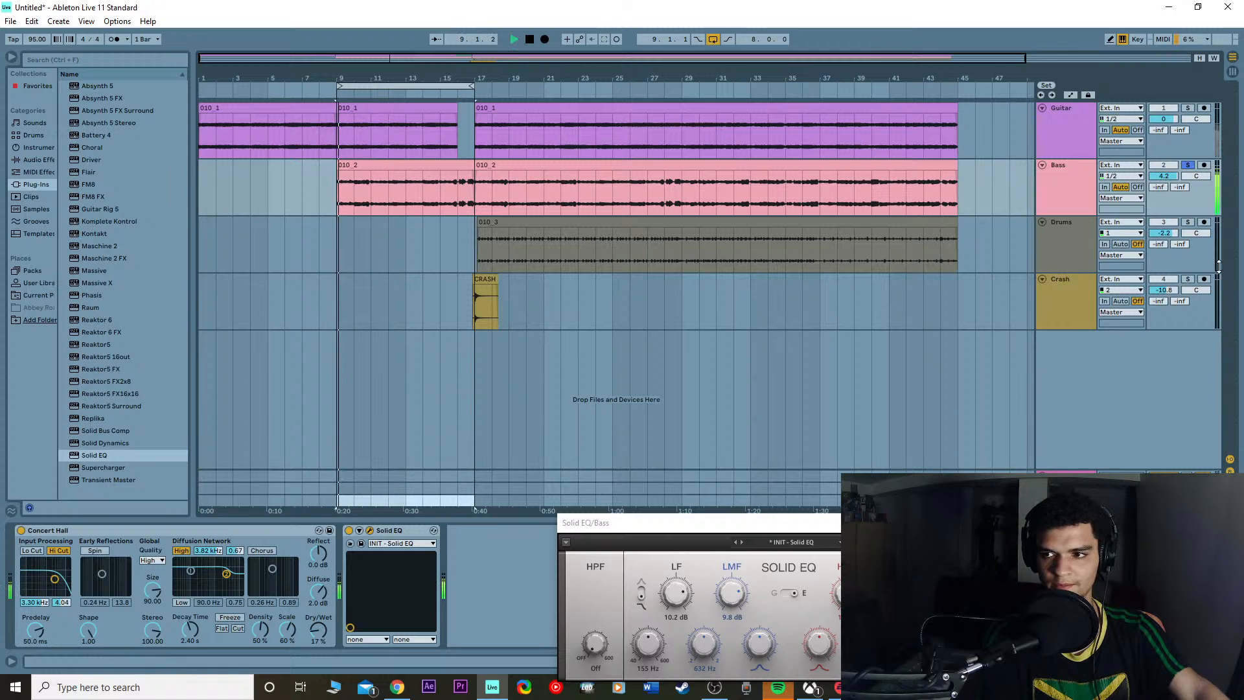
key("space")
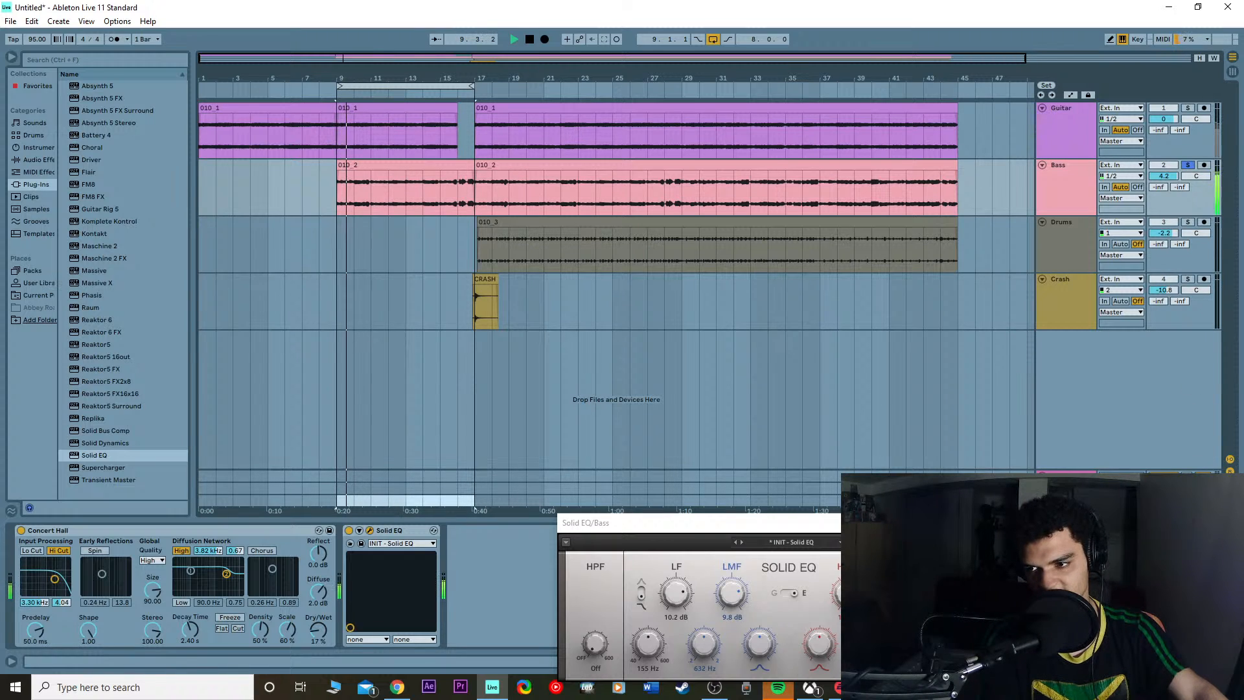
key("space")
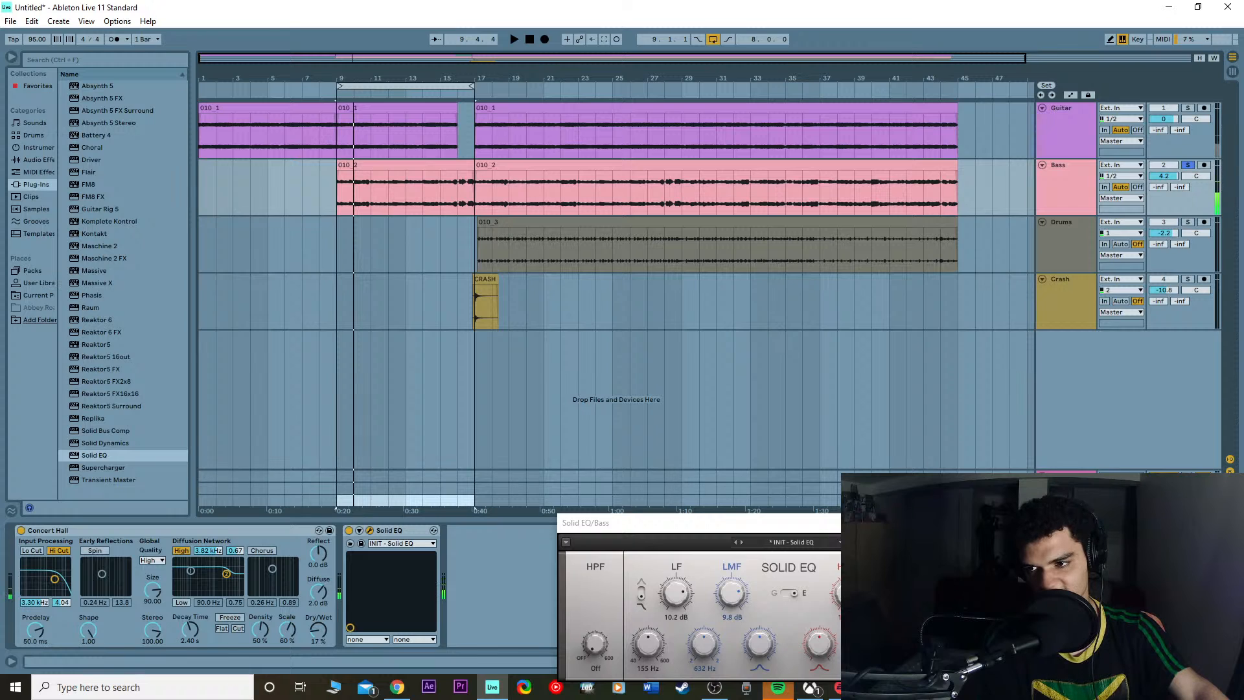
left_click(1231, 72)
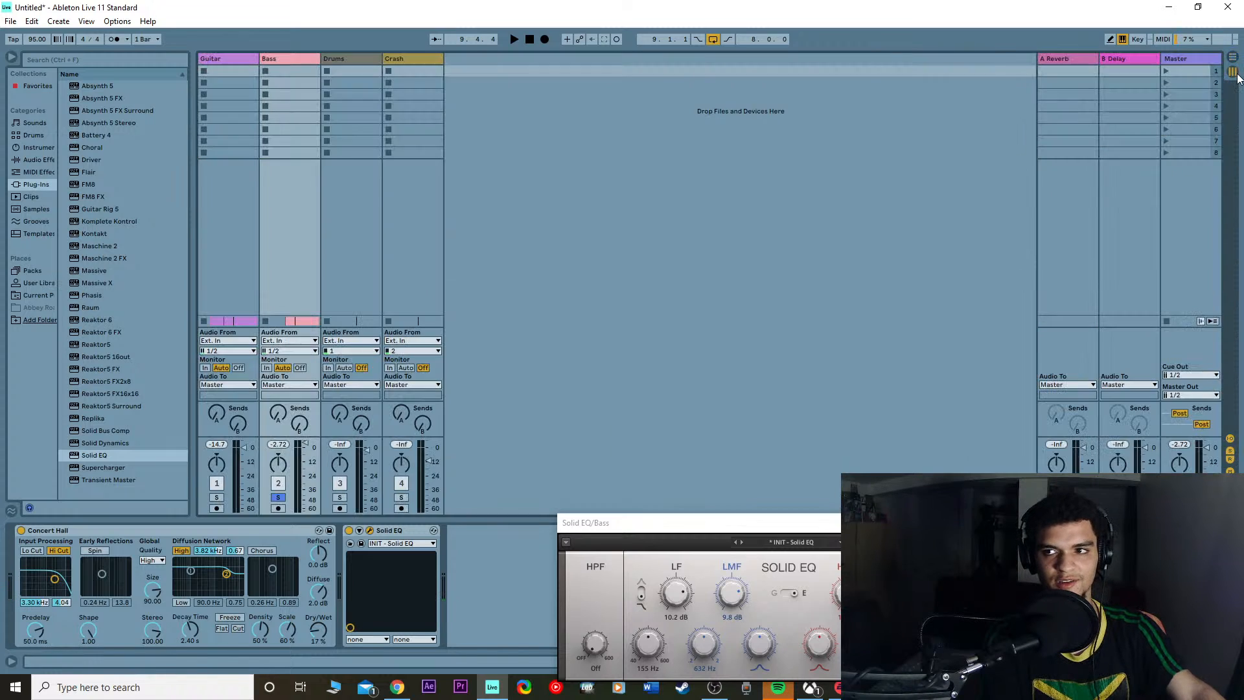
key("space")
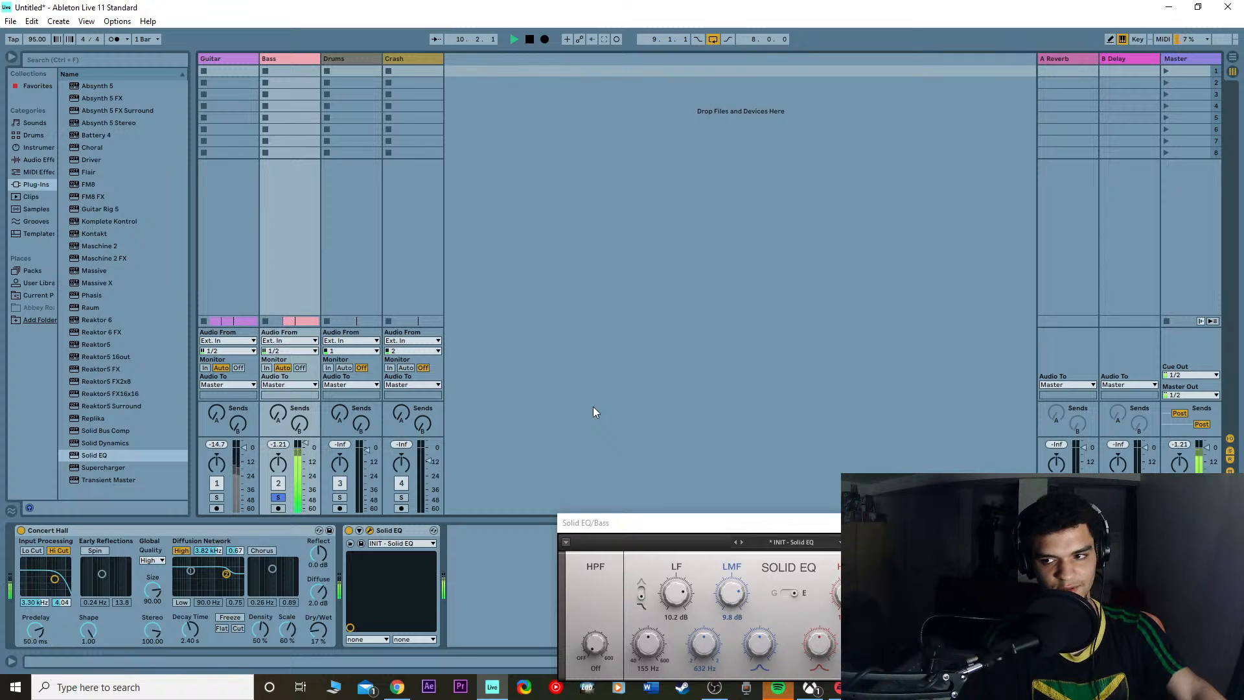
Step: Replay the soloed bass loop while lowering the bass track volume to -2.0 dB, and stop playback
key("space")
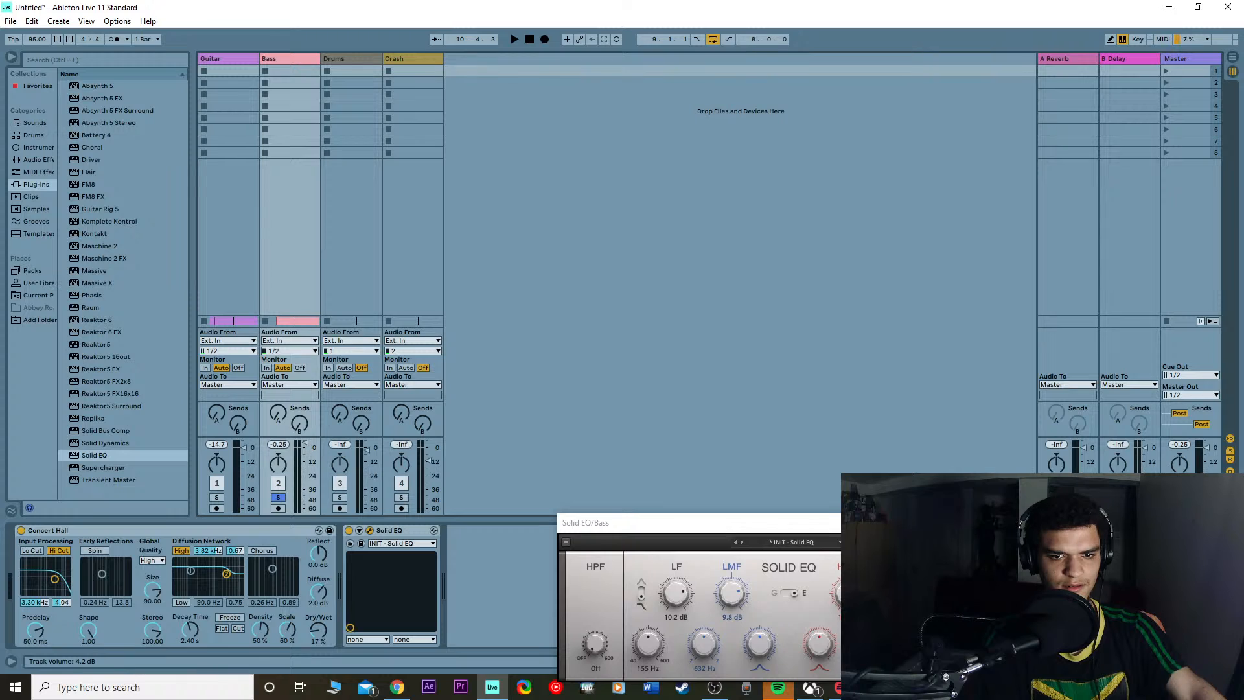
left_click_drag(306, 445, 306, 450)
key("space")
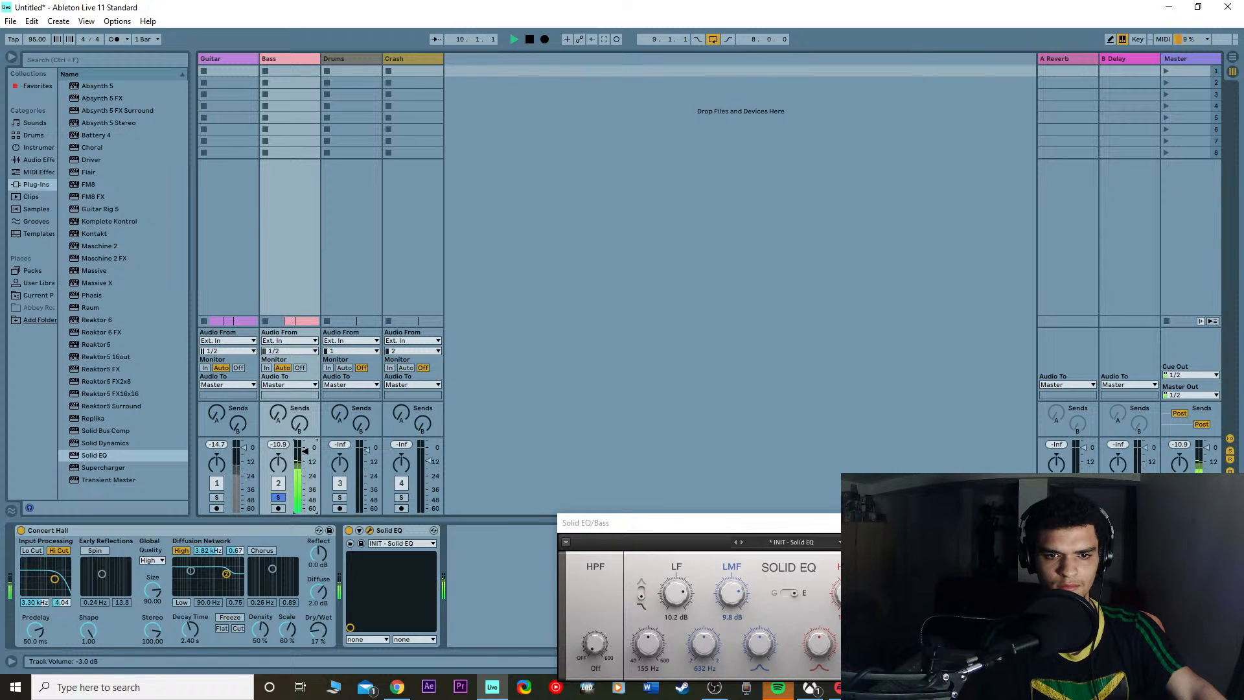
left_click_drag(305, 449, 305, 448)
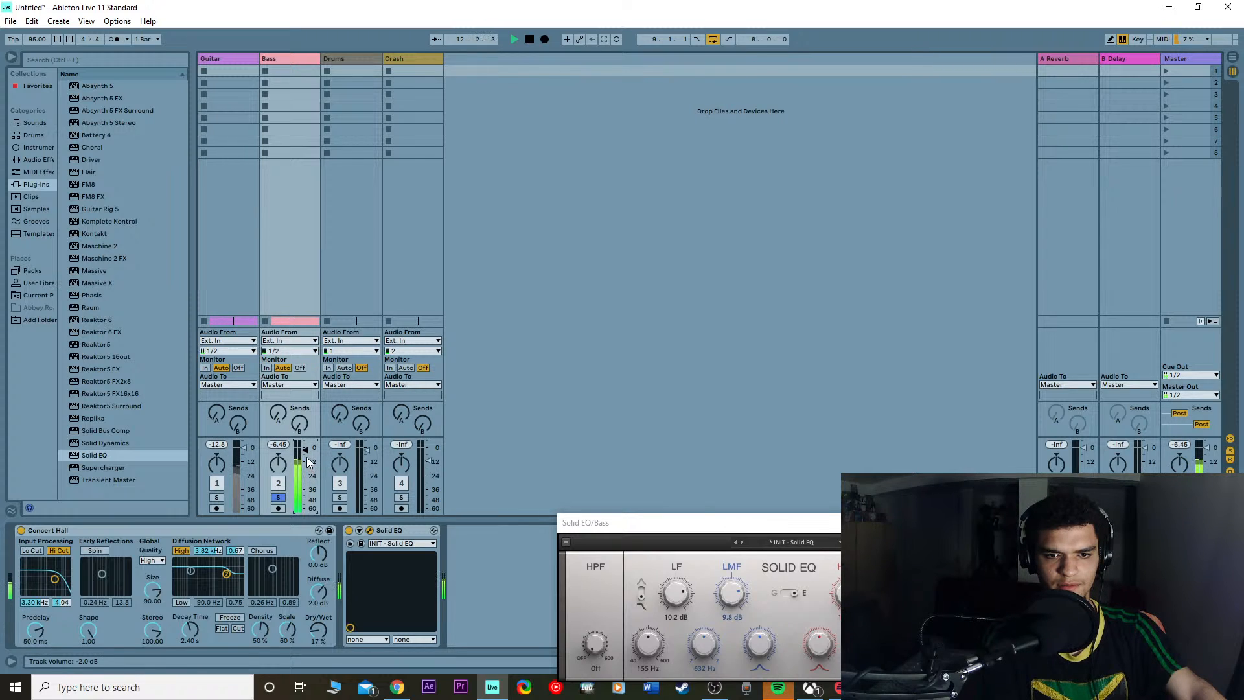
key("space")
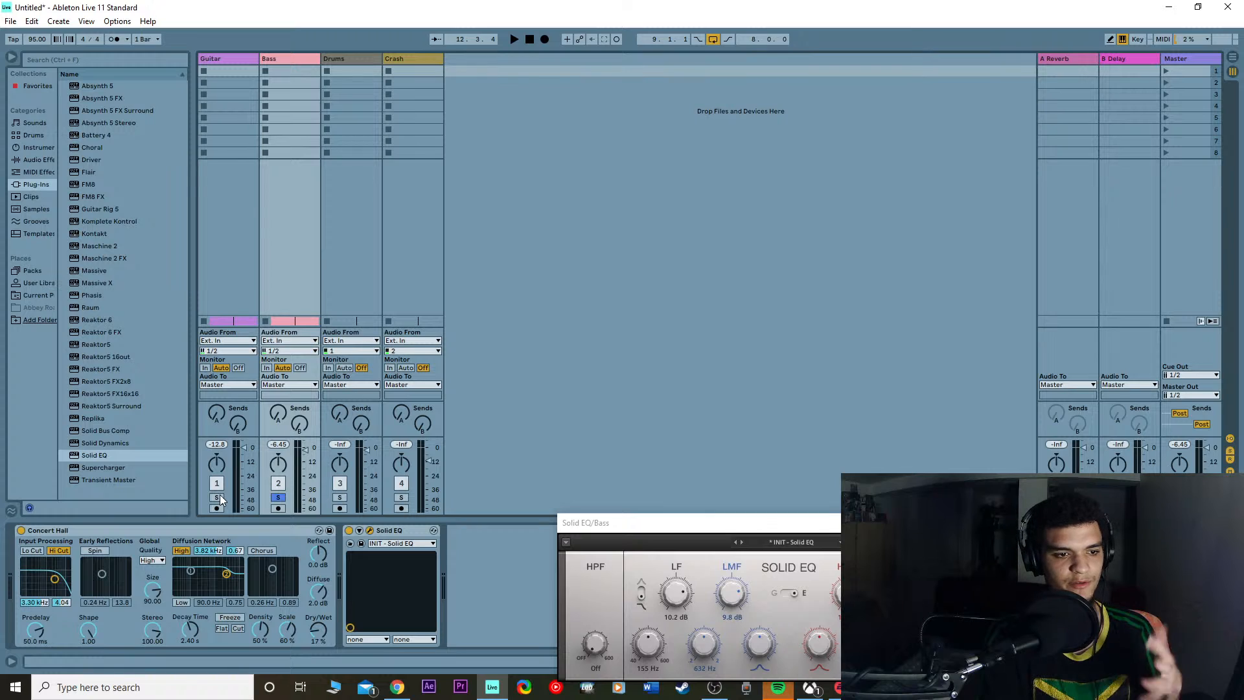
Step: Solo the guitar track instead of the bass and play it briefly to check its level and EQ spectrum
left_click(348, 230)
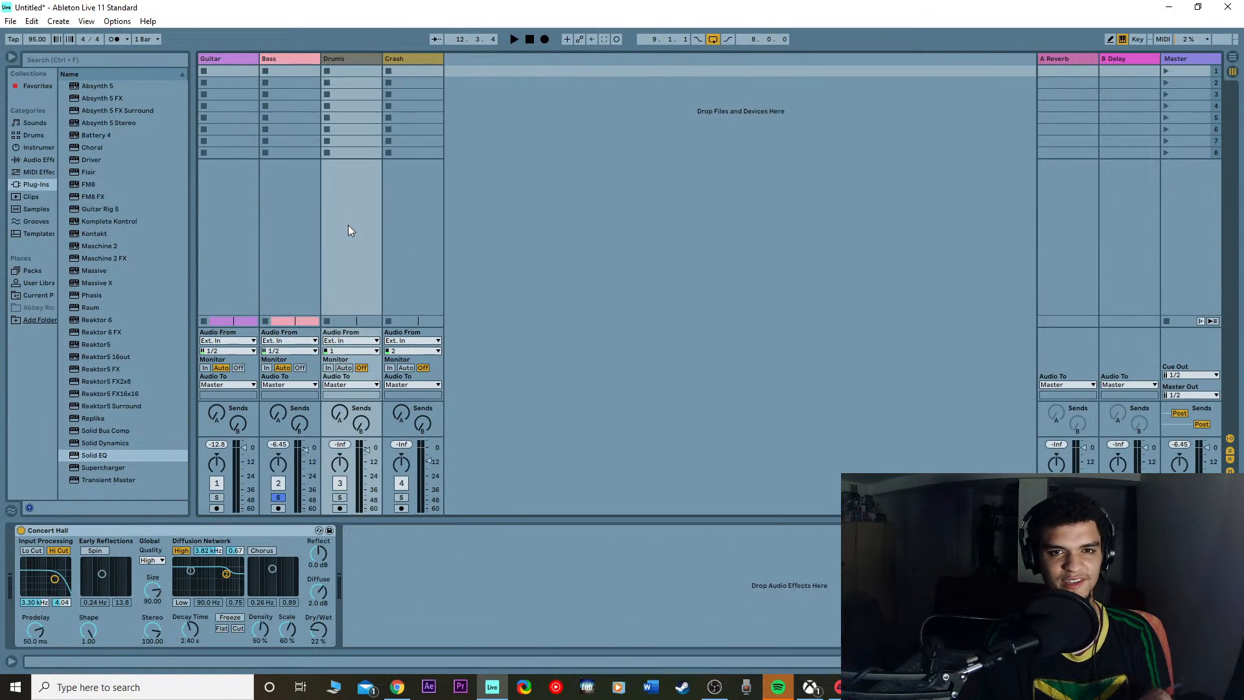
left_click(253, 239)
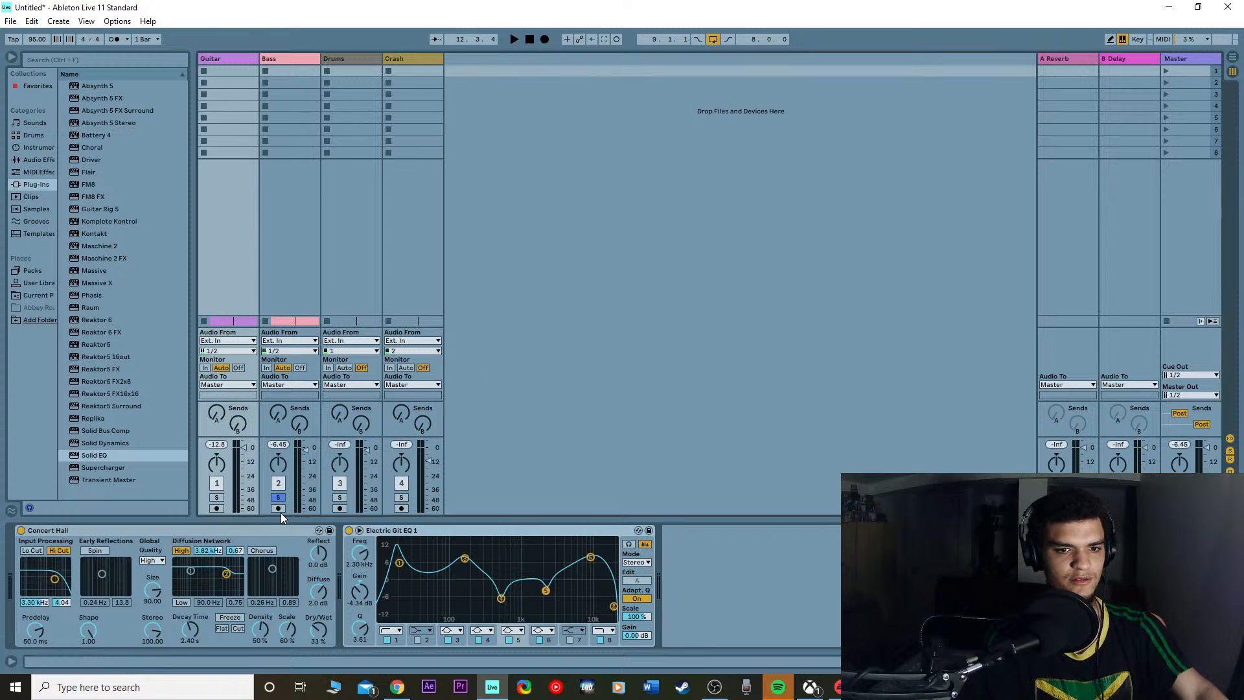
left_click(213, 497)
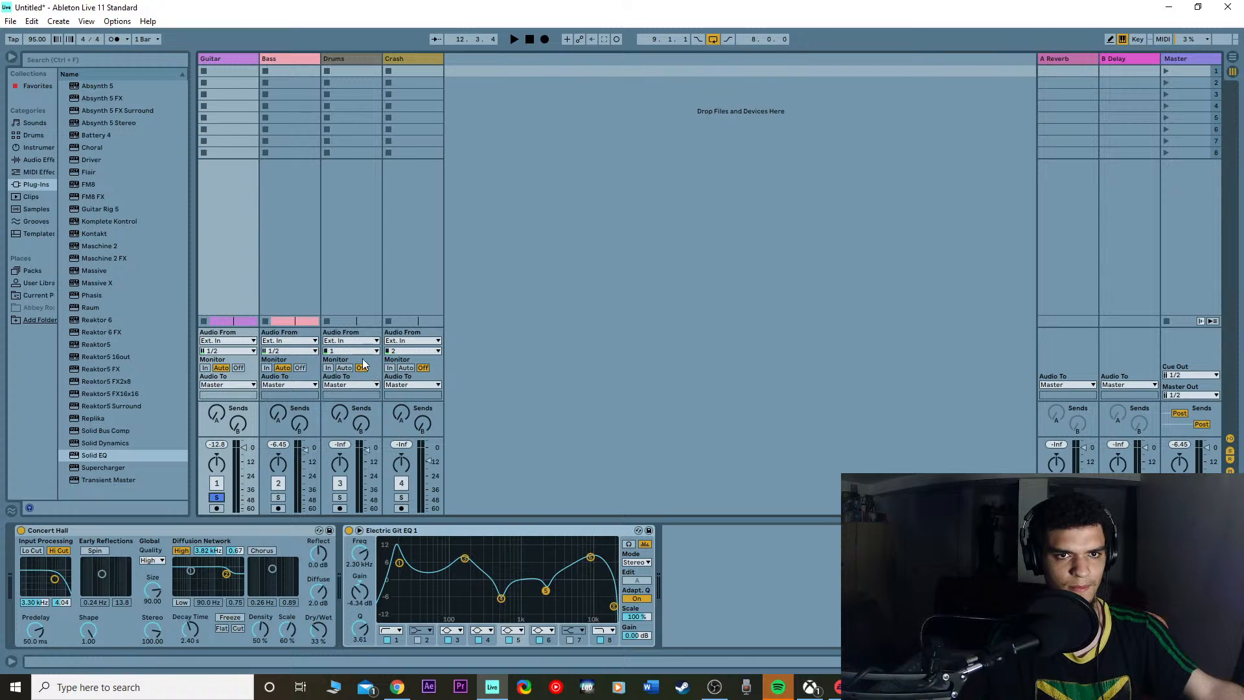
left_click(516, 40)
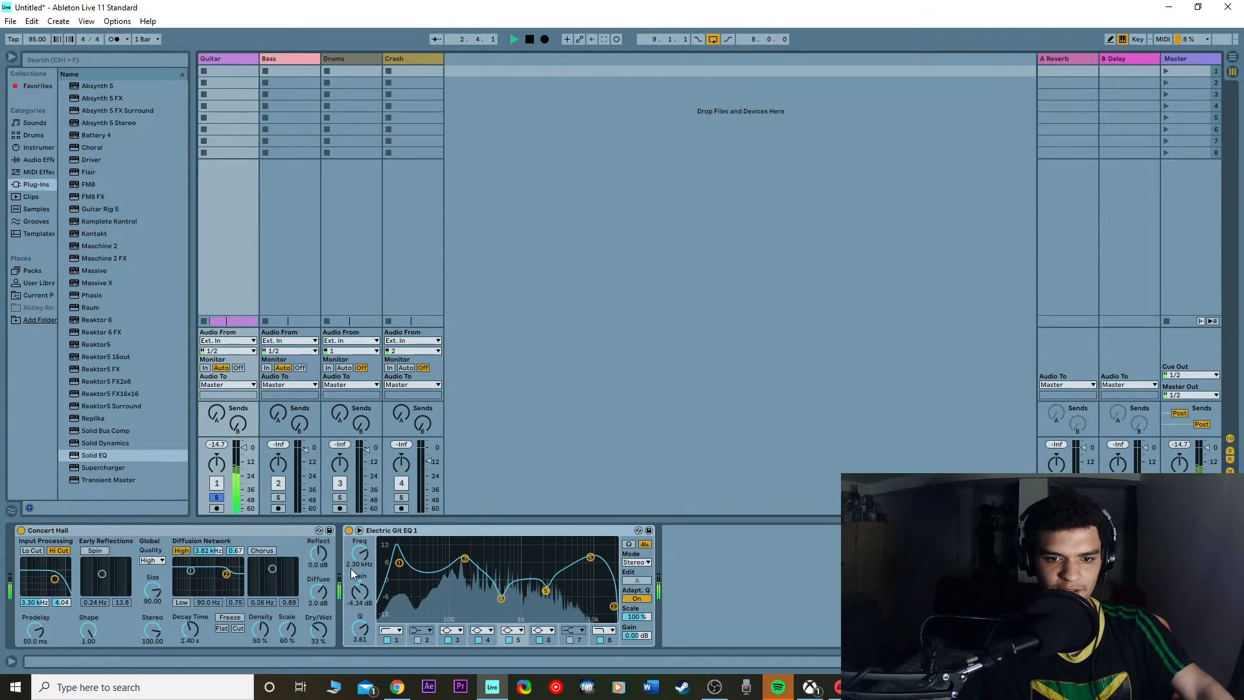
key("space")
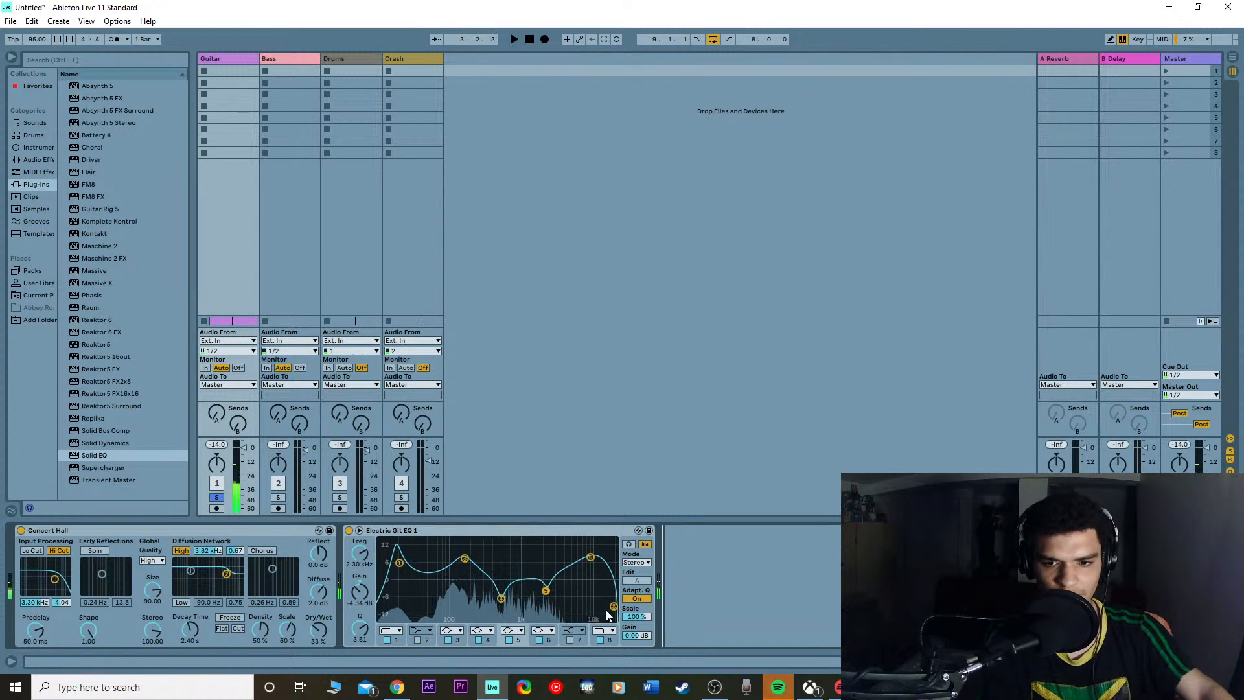
left_click(402, 541)
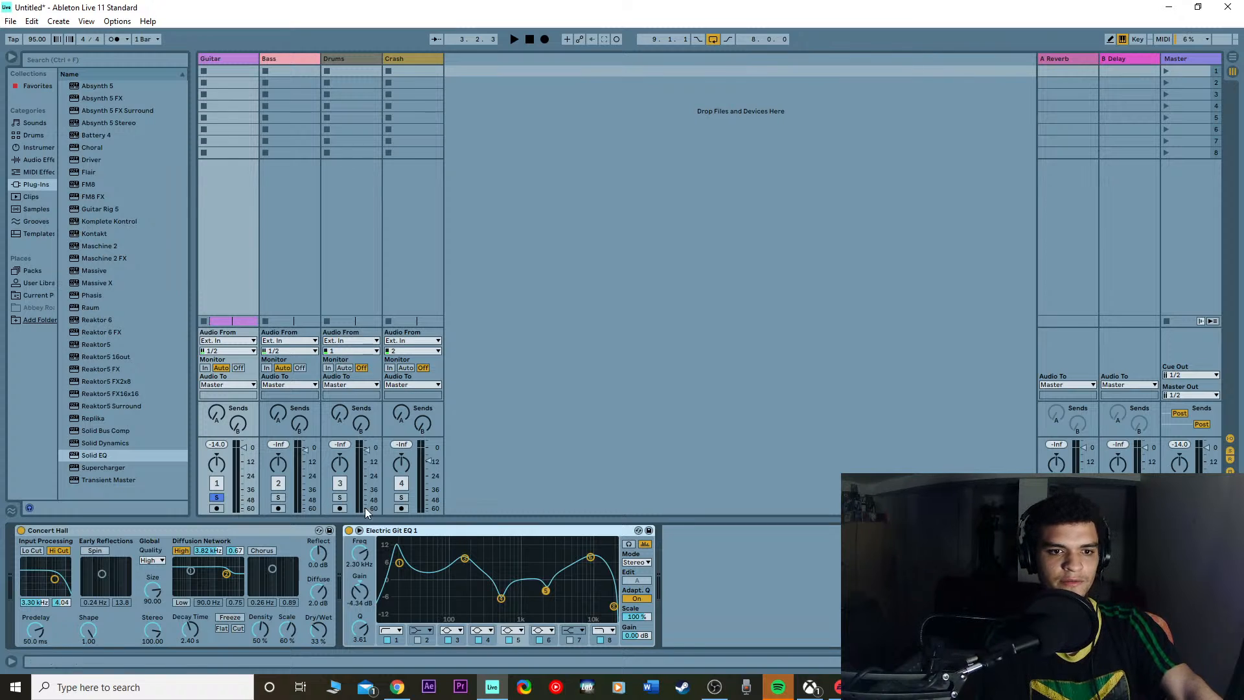
Step: Browse the EQ Eight instrument presets among the audio effects, looking at the acoustic guitar, electric guitar and strings variants
left_click(20, 161)
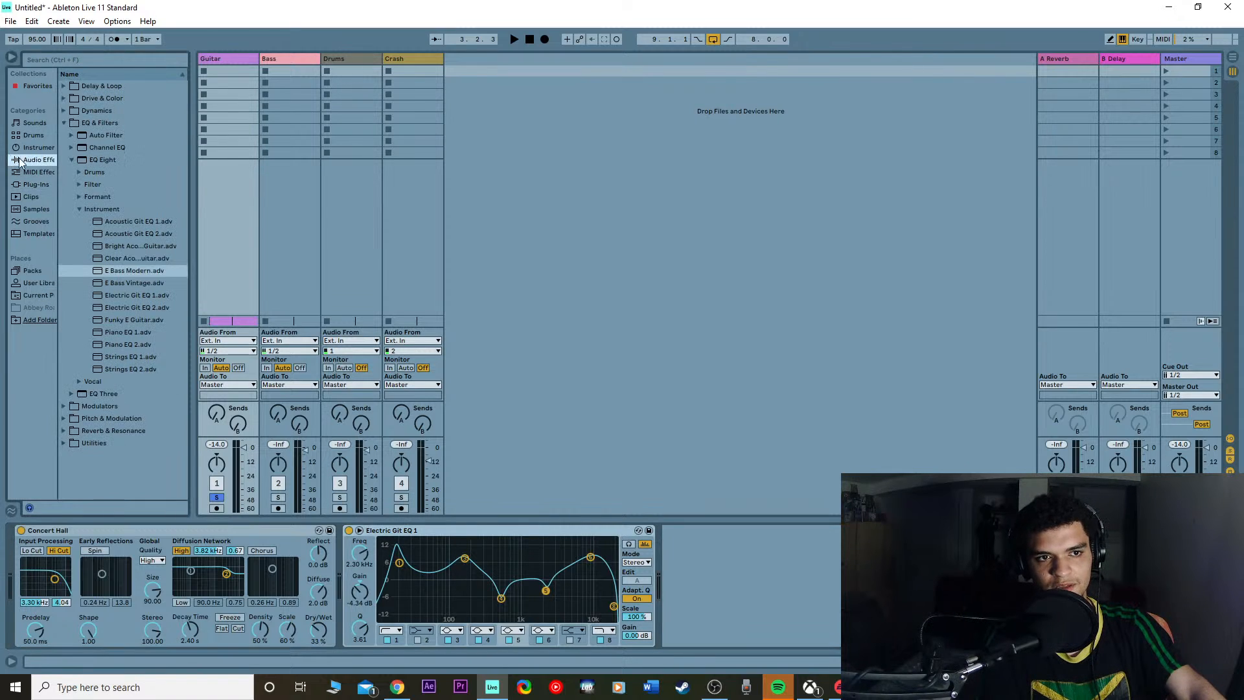
left_click(153, 222)
left_click(136, 307)
left_click(130, 356)
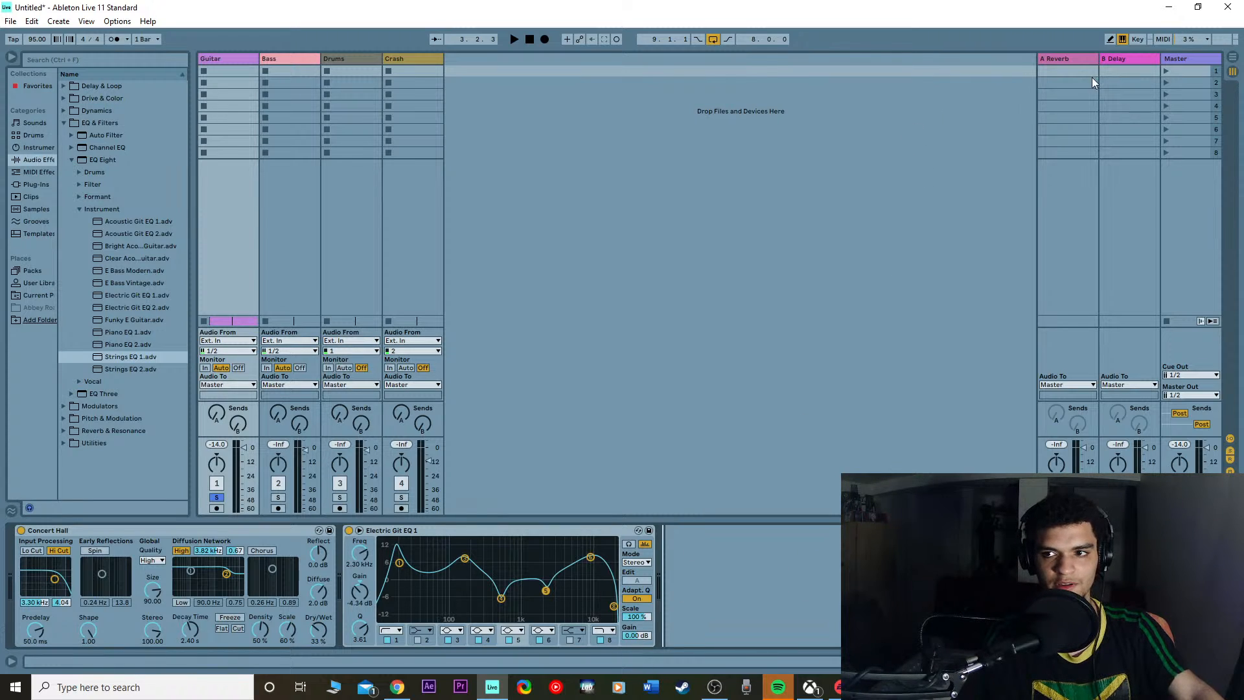
Step: Inspect the track volumes in Arrangement View and in a temporarily enlarged Session View mixer, restoring the mixer's height
left_click(1234, 59)
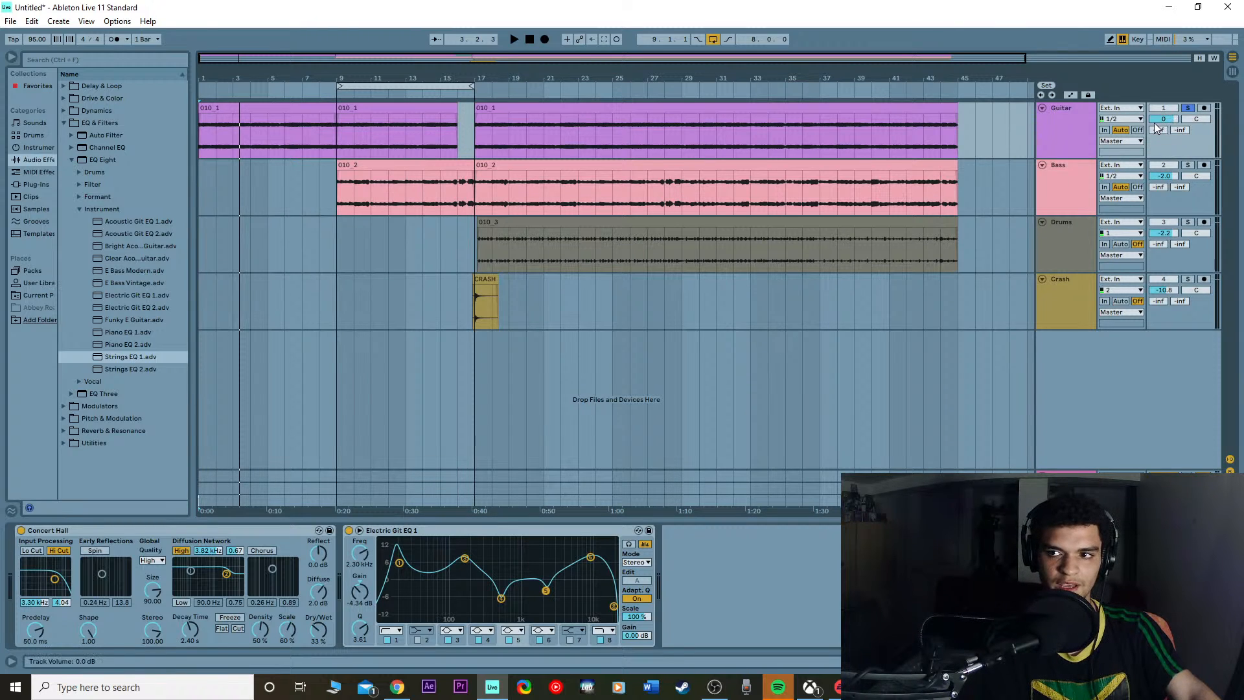
left_click(1233, 72)
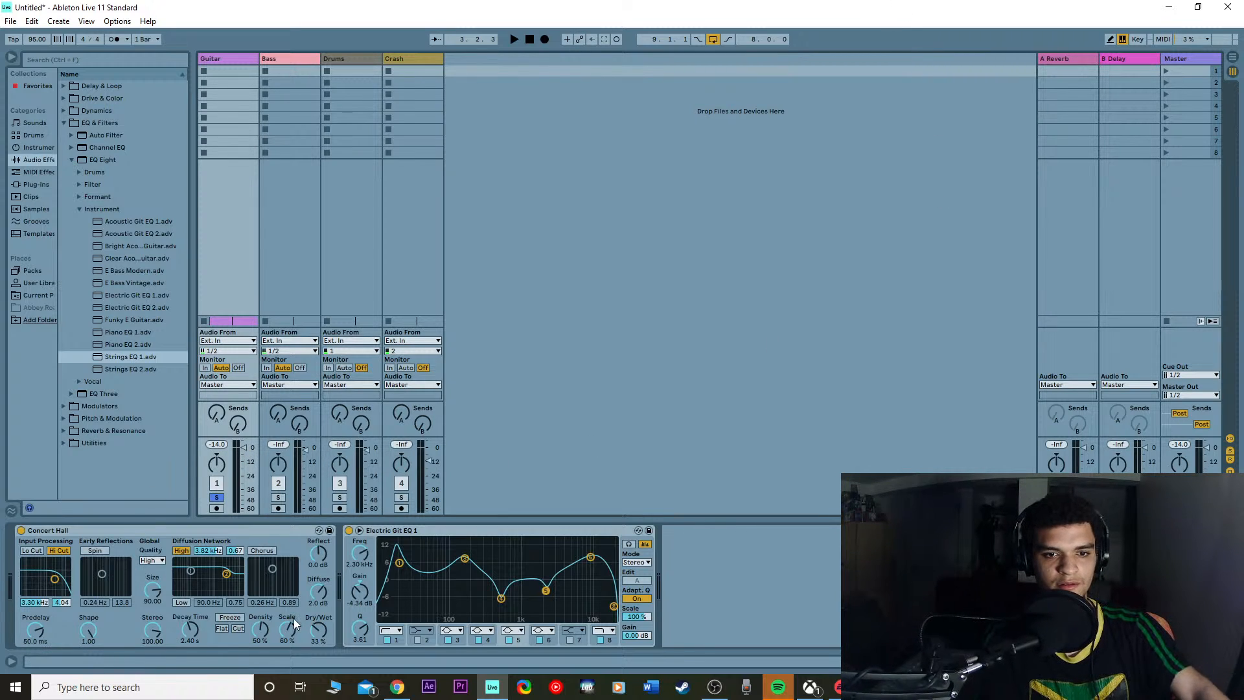
left_click_drag(256, 435, 246, 352)
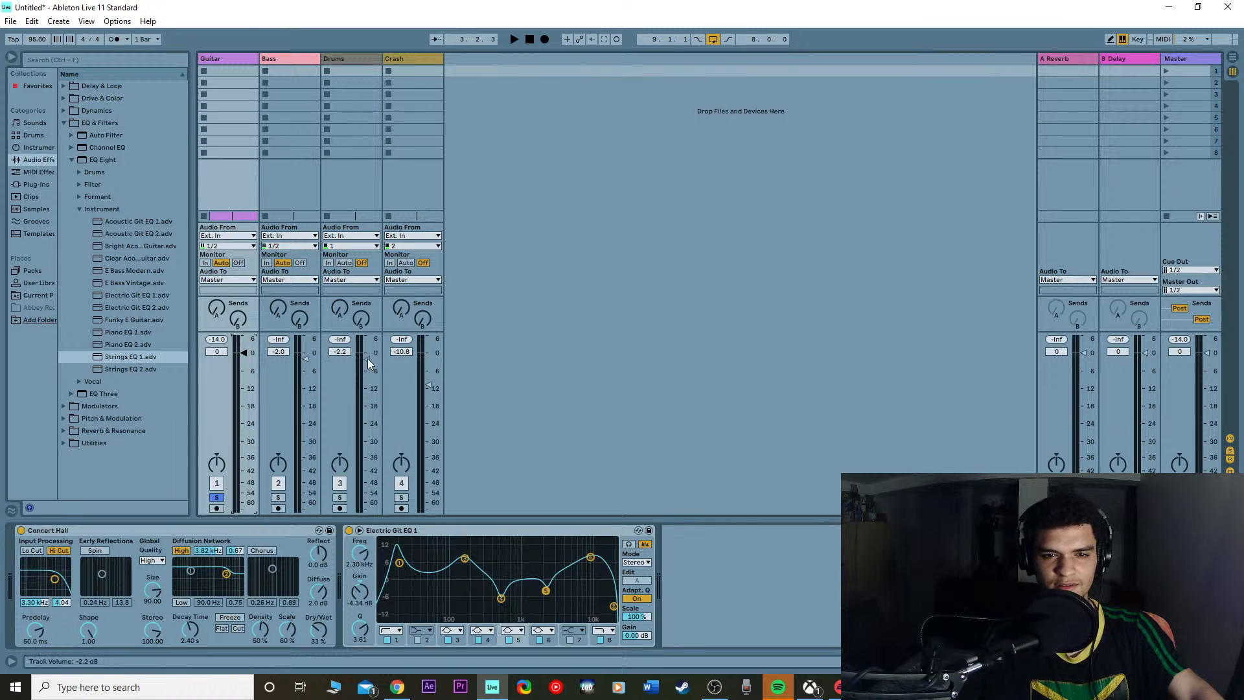
left_click_drag(248, 329, 284, 434)
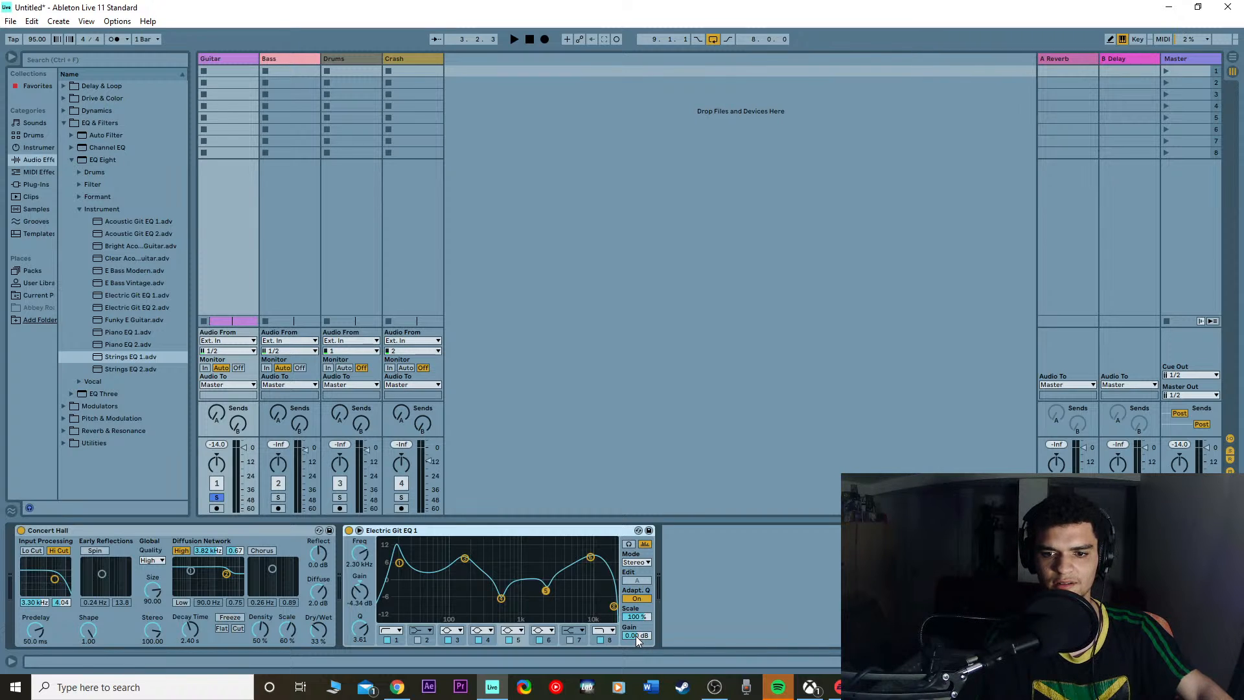
Step: Raise the guitar EQ Eight's output gain to 9.75 dB during playback, and replay the soloed guitar to check its level
key("space")
left_click_drag(636, 635, 636, 593)
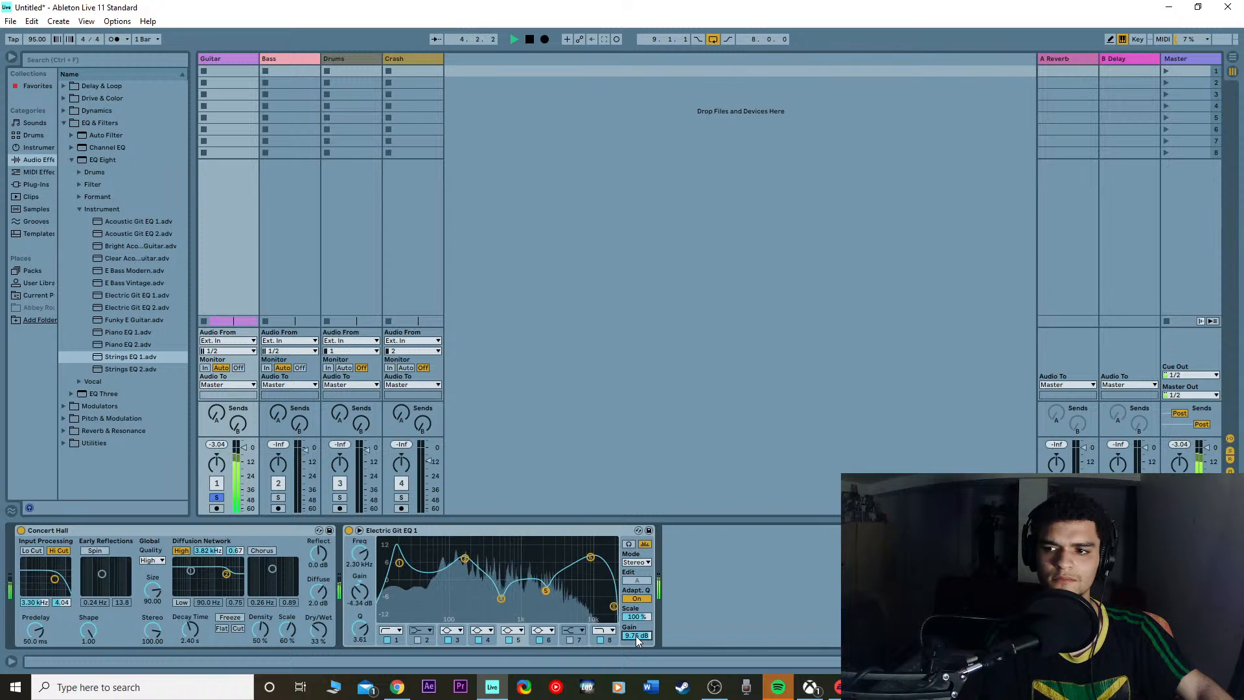
key("space")
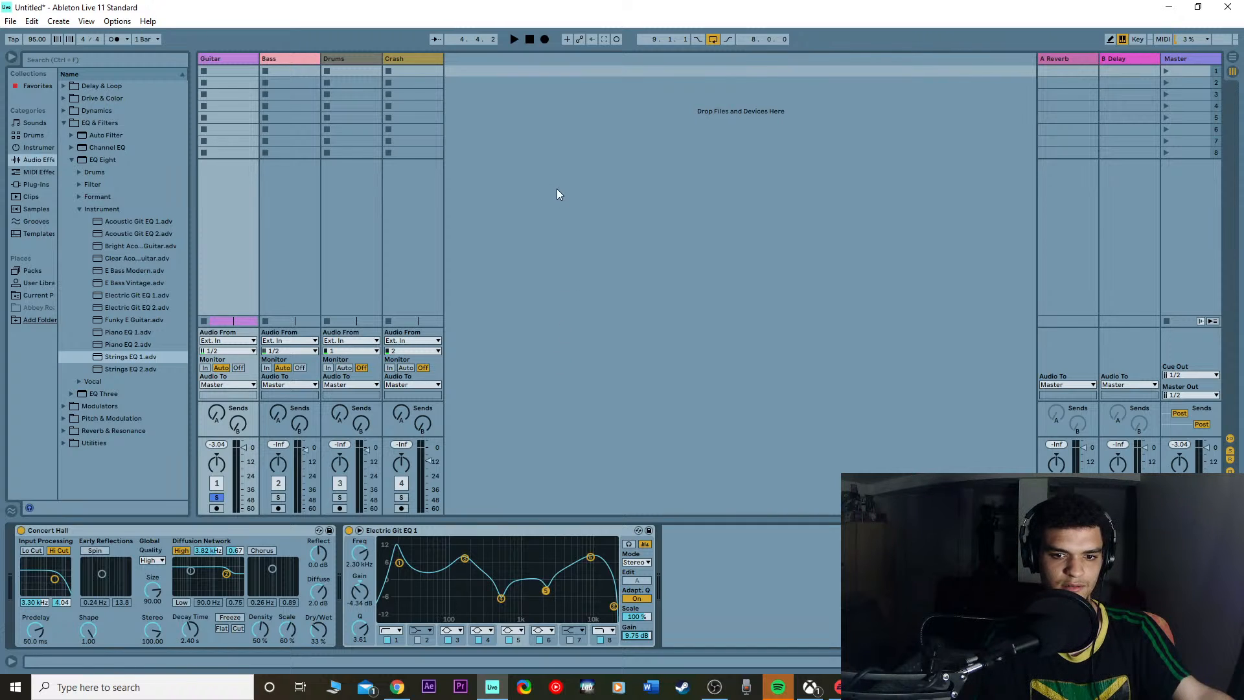
left_click(515, 39)
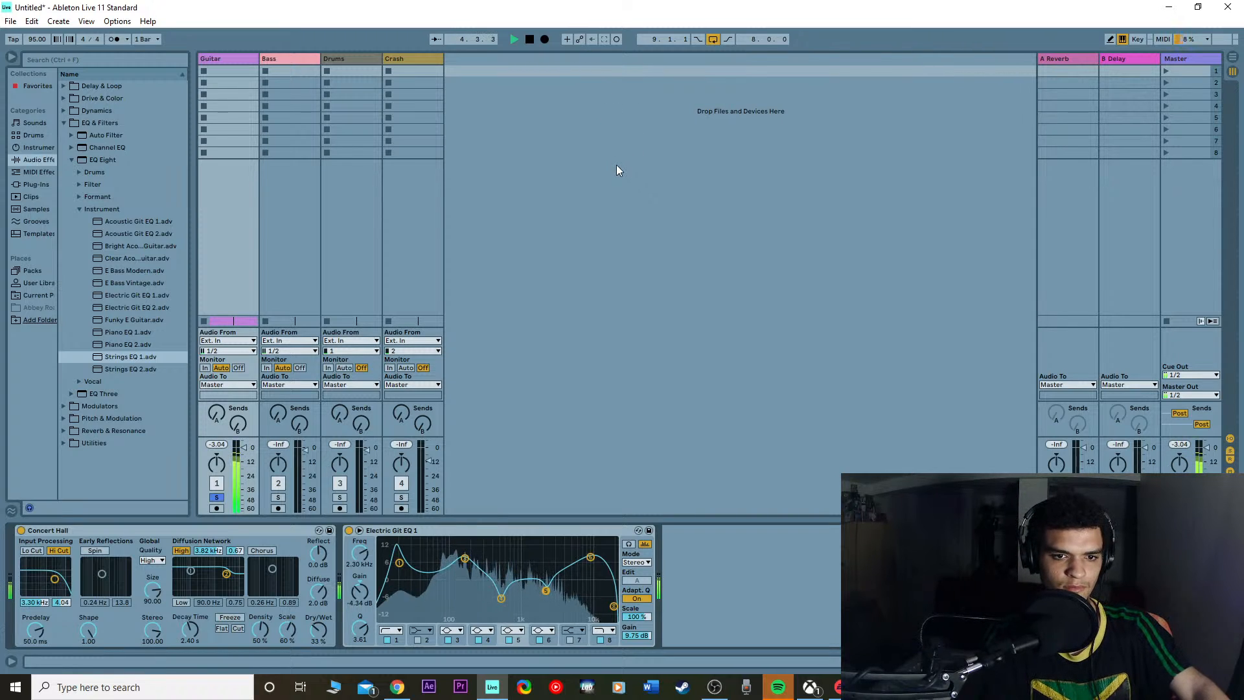
key("space")
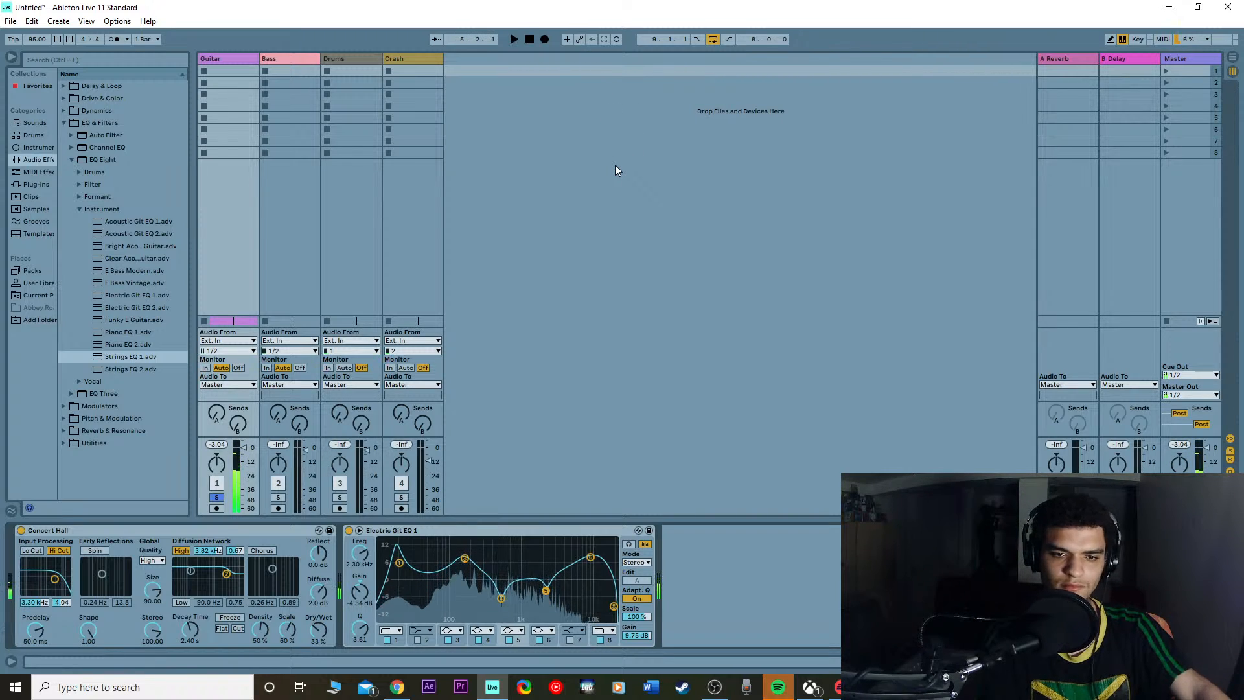
Step: Unsolo the guitar and play all tracks within the bar 9 to 17 loop, returning to the Session View mixer
left_click(218, 497)
key("space")
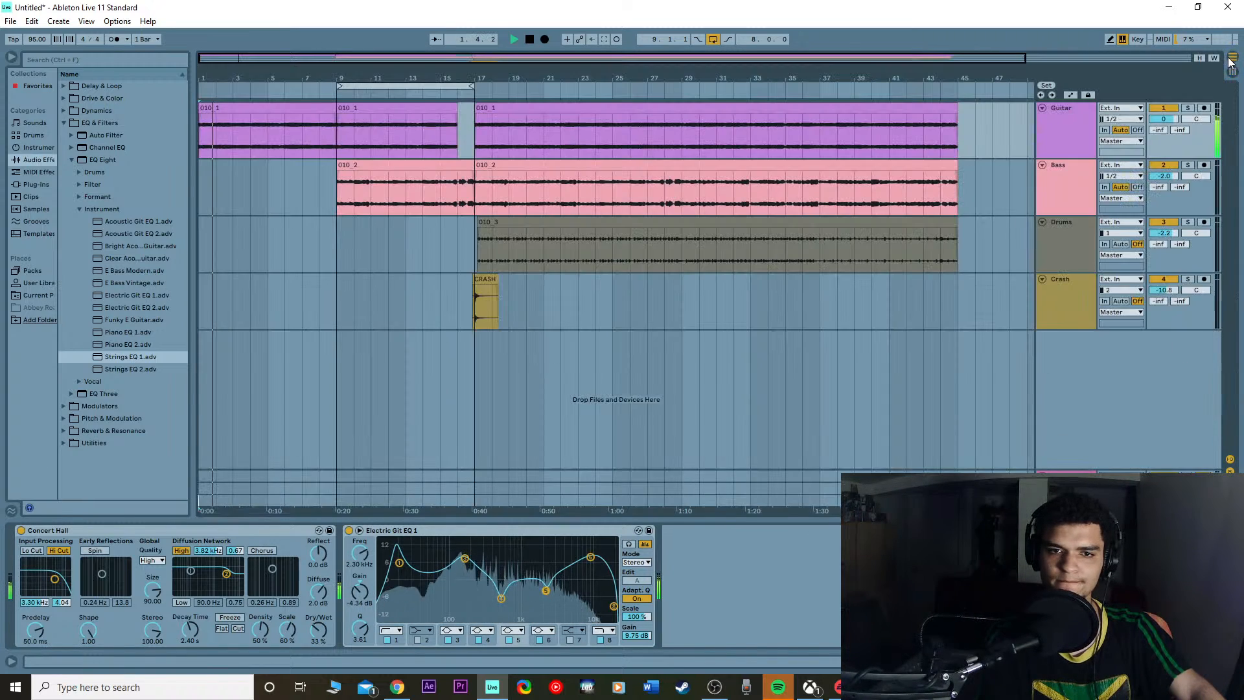
key("Tab")
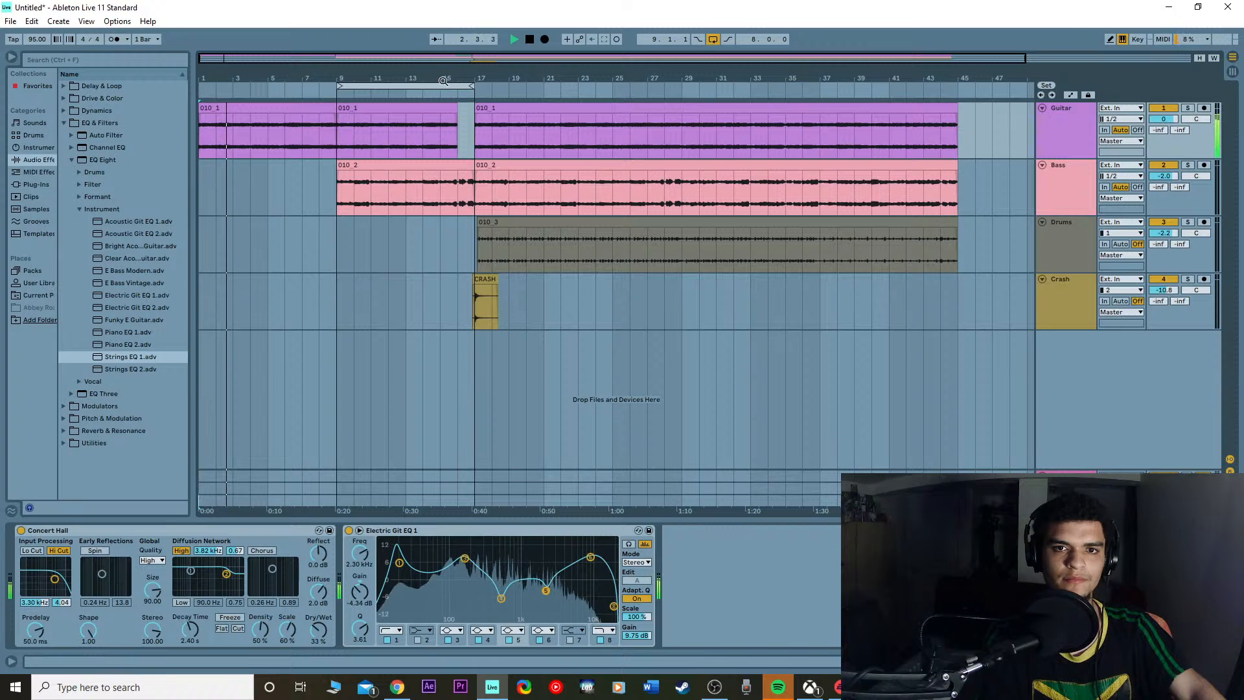
left_click(442, 88)
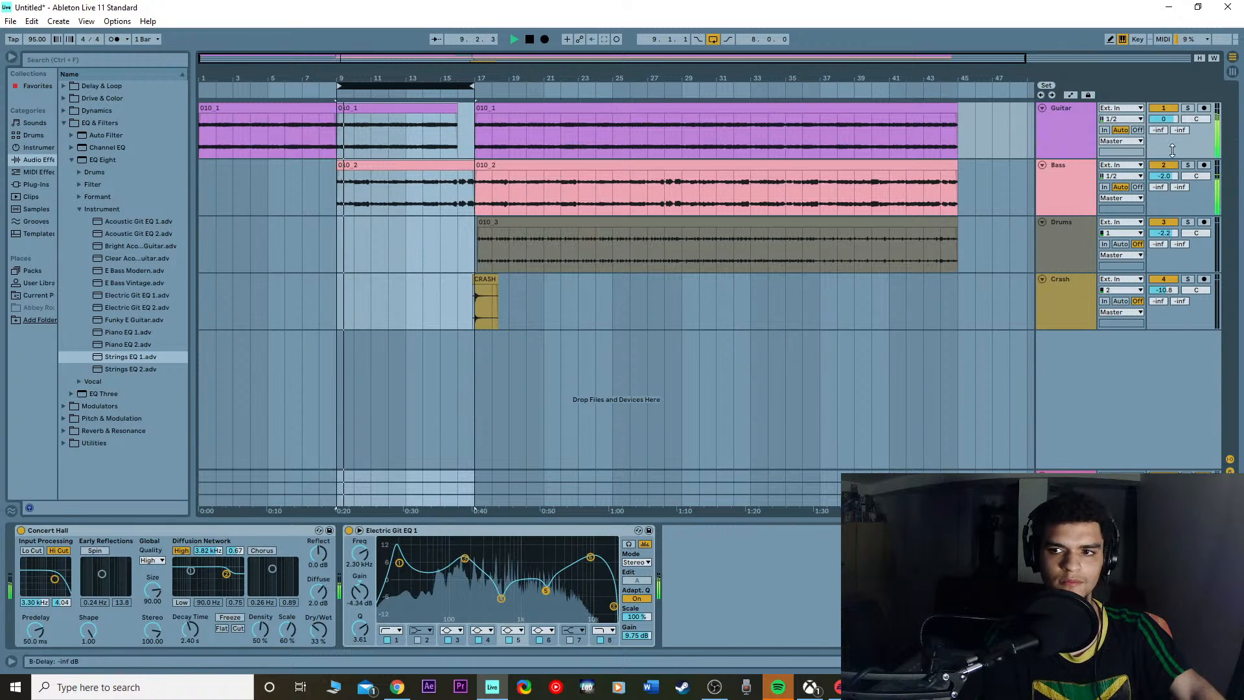
key("Tab")
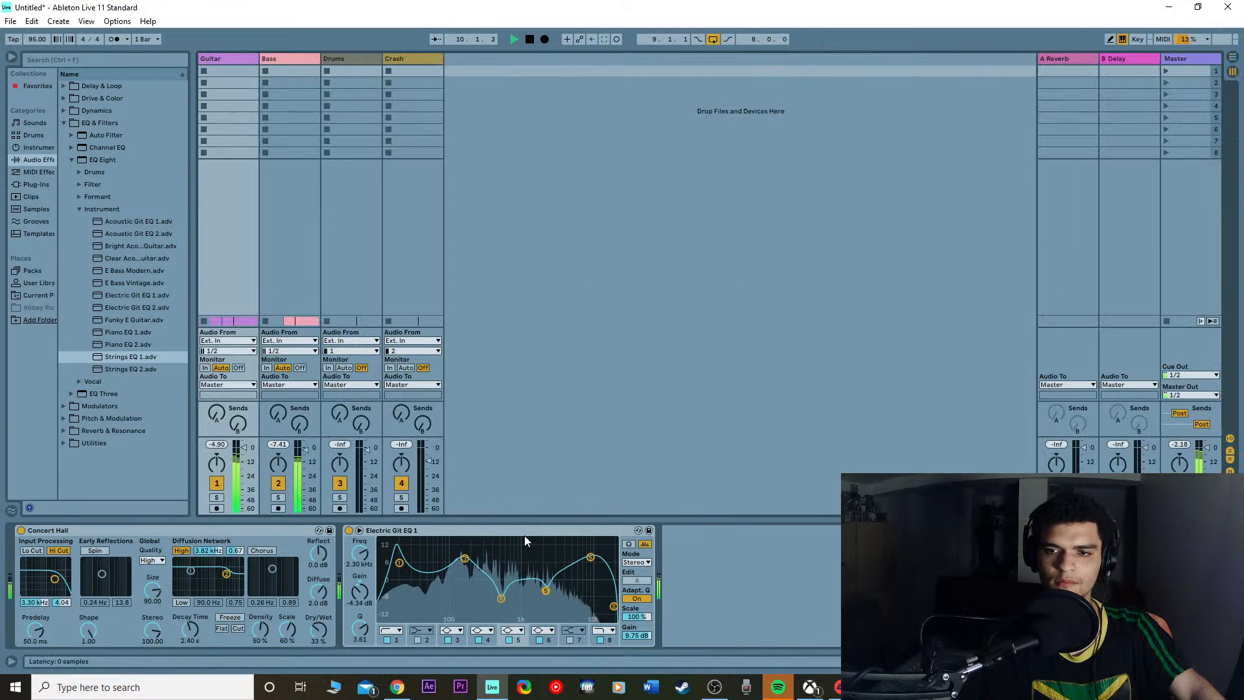
Step: Select the bass track, move its Solid EQ window slightly higher and raise the bass volume to -0.5 dB during playback
left_click(281, 202)
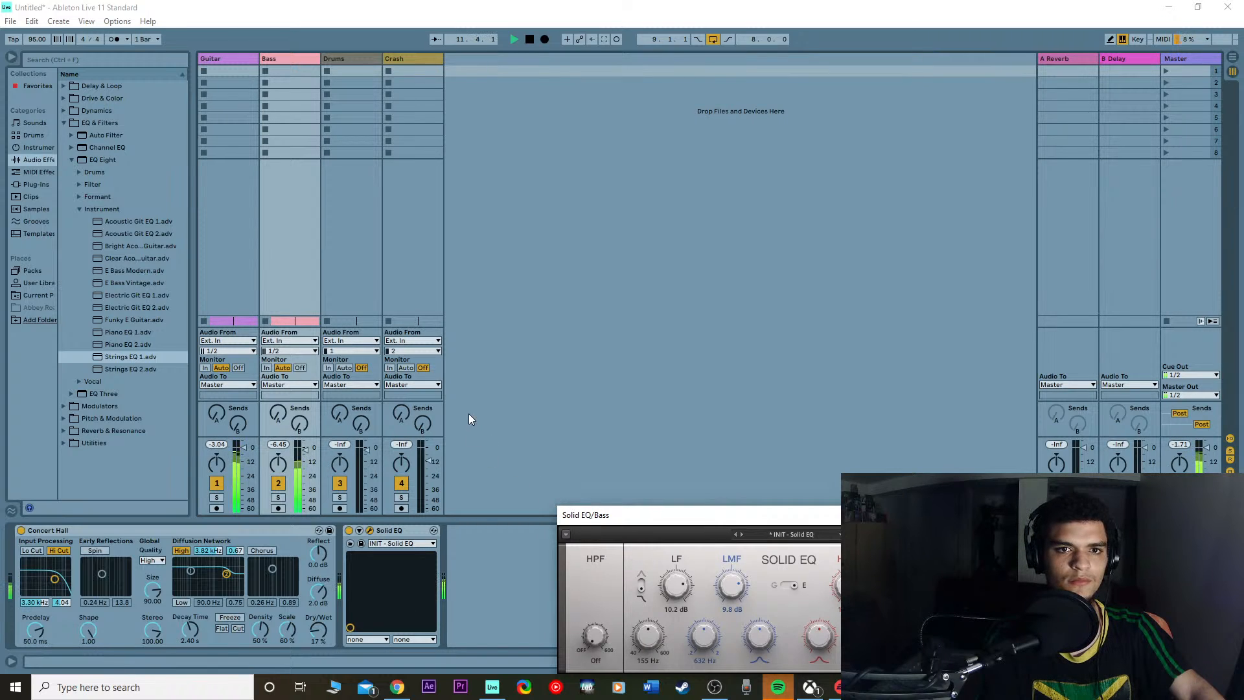
left_click(496, 557)
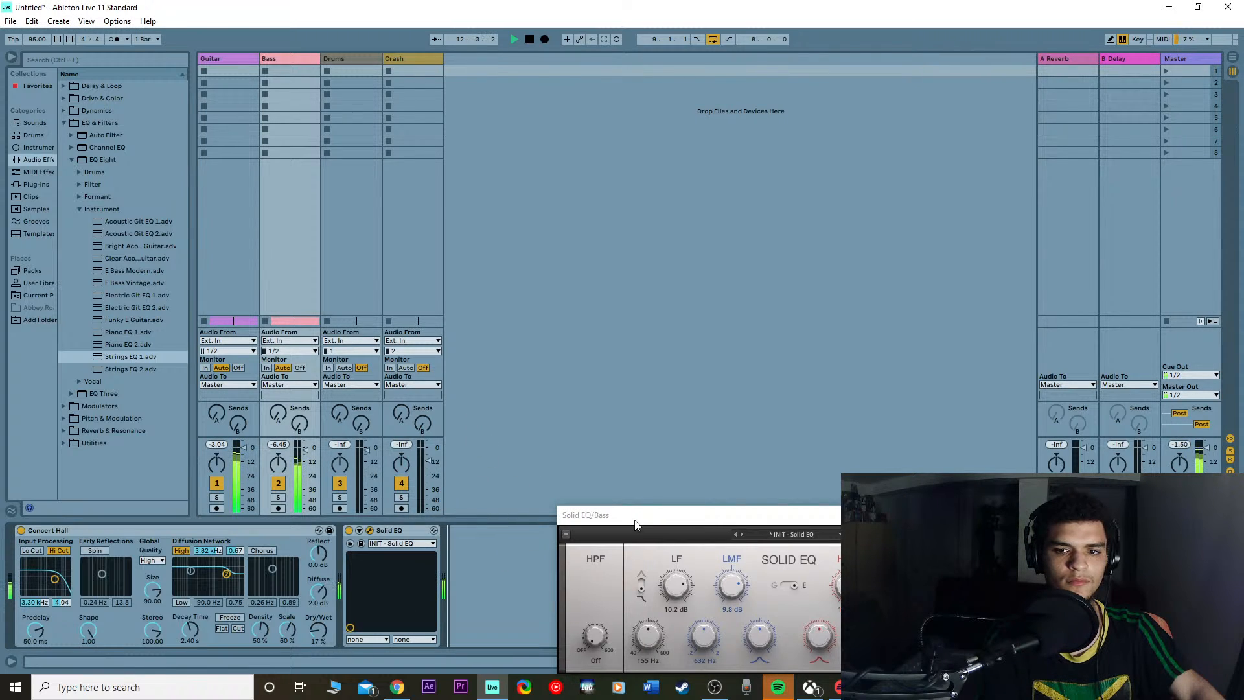
left_click_drag(635, 521, 646, 495)
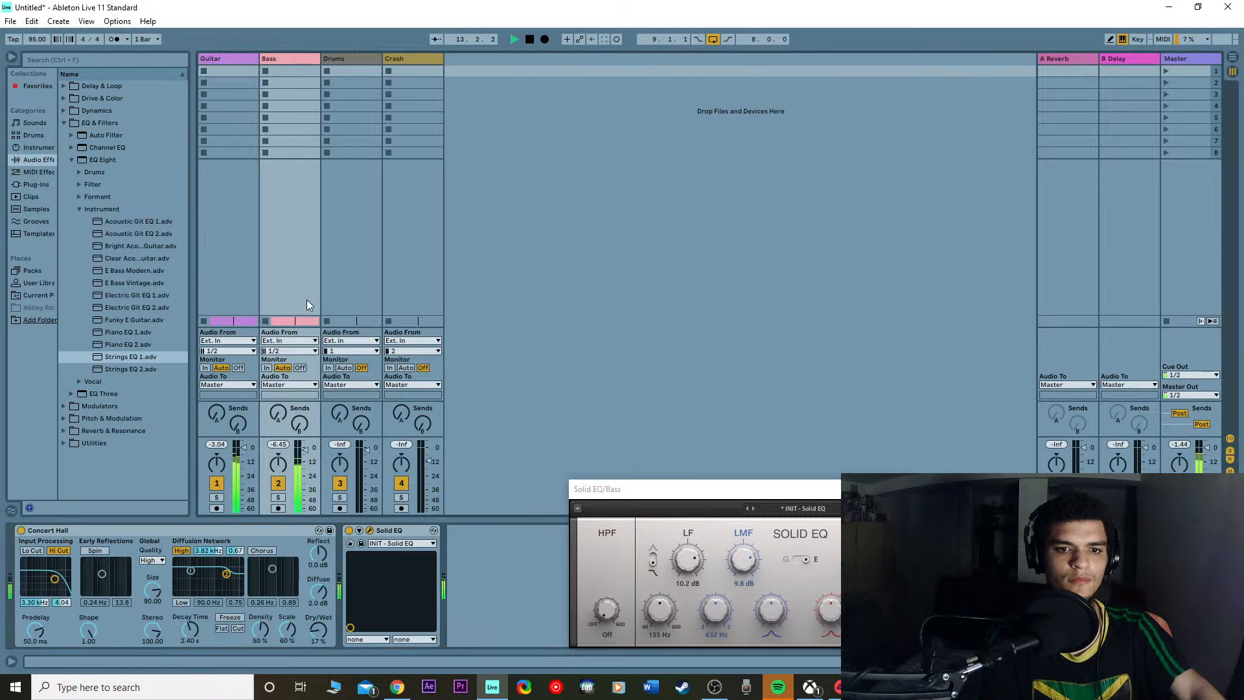
left_click_drag(309, 450, 305, 443)
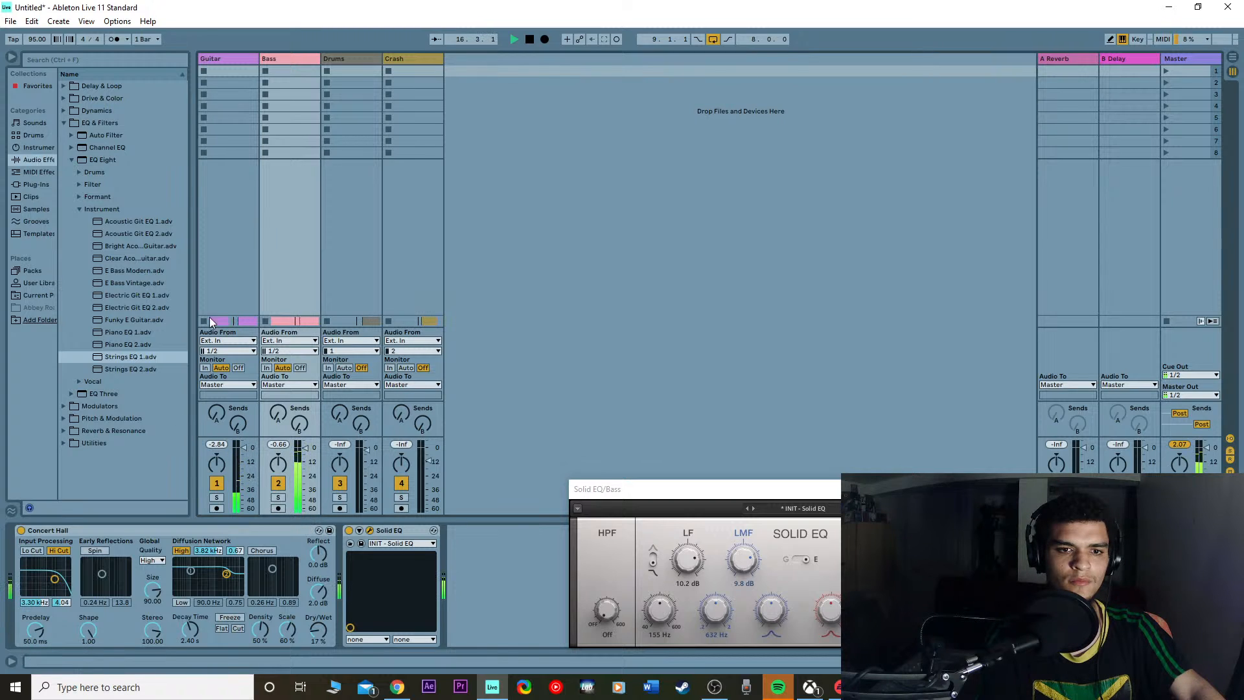
Step: Lower the guitar EQ Eight's output gain to 6.00 dB, raise the bass track volume to 1.7 dB and stop playback
left_click(220, 252)
left_click_drag(635, 636, 635, 654)
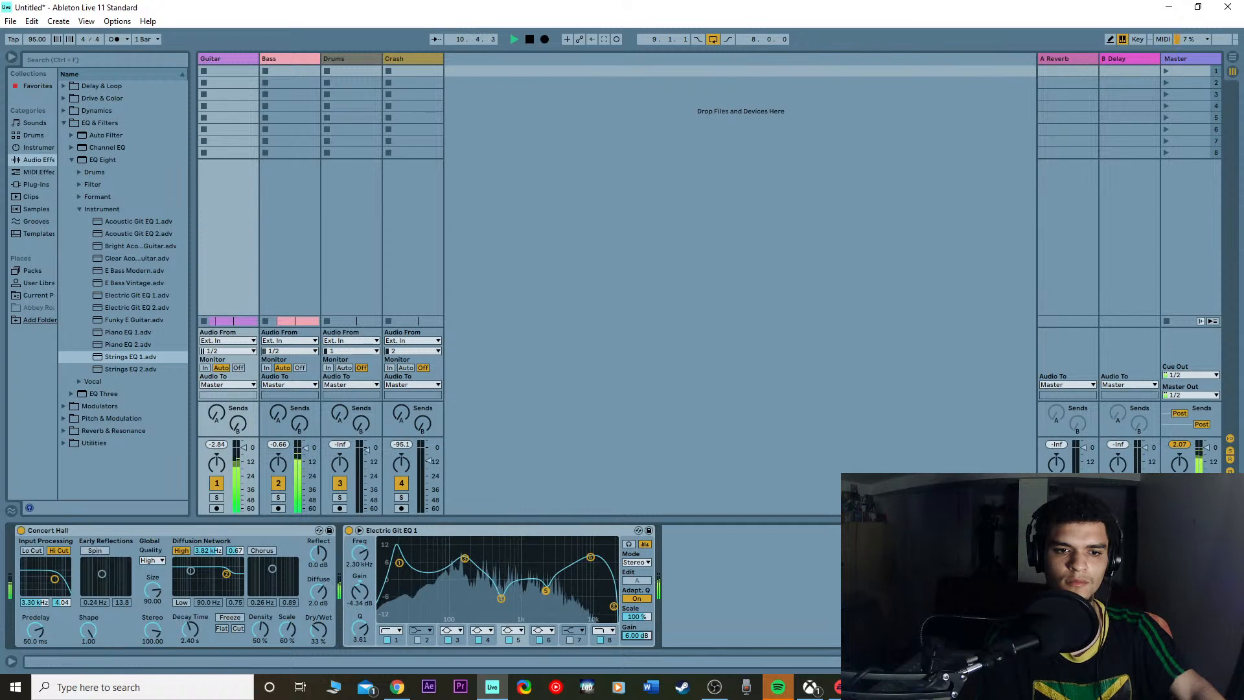
left_click(313, 232)
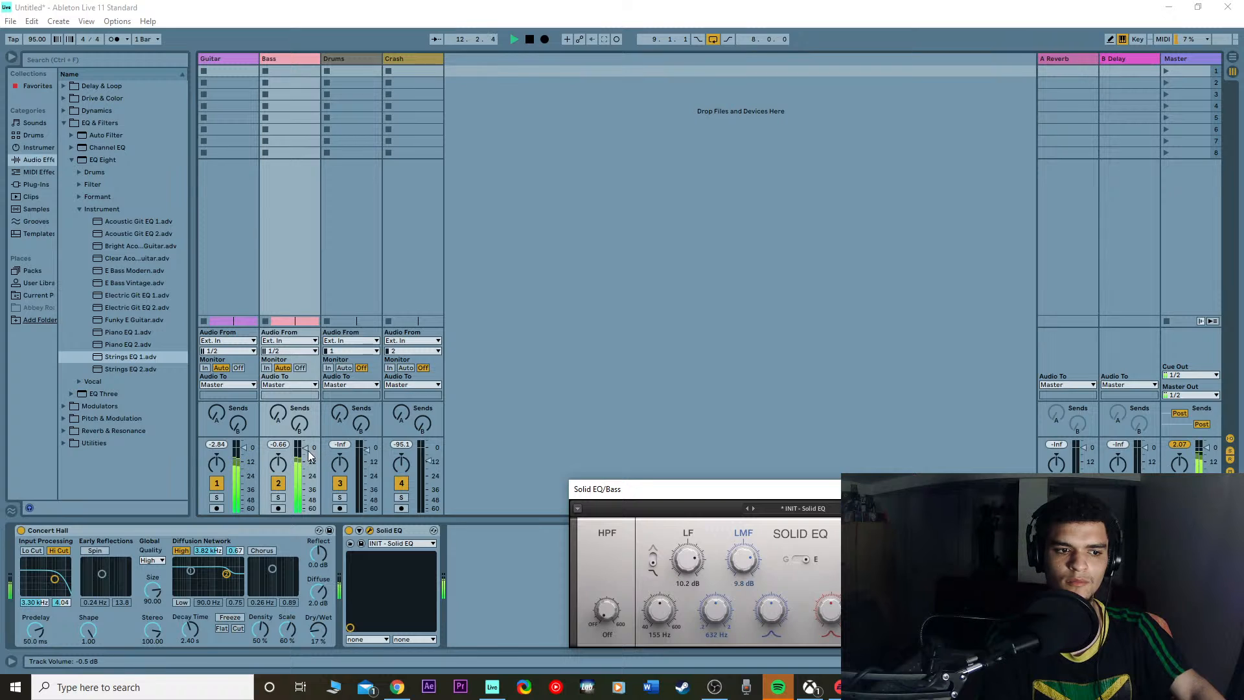
left_click_drag(308, 456, 306, 446)
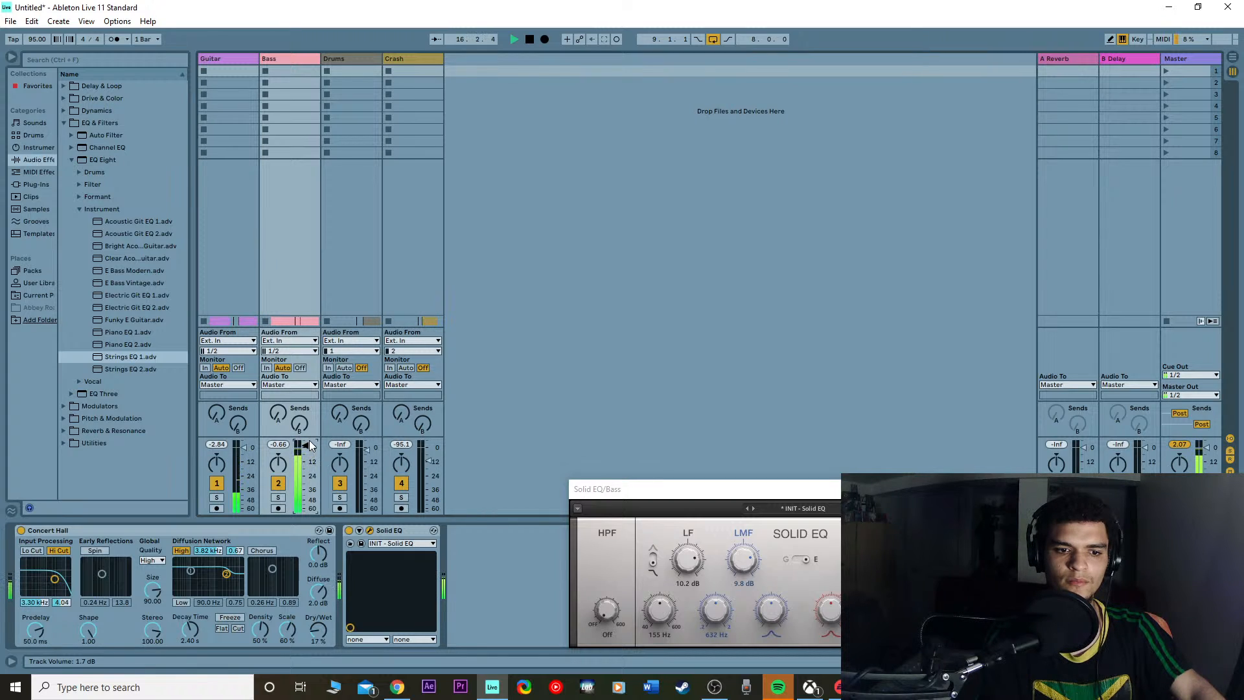
key("space")
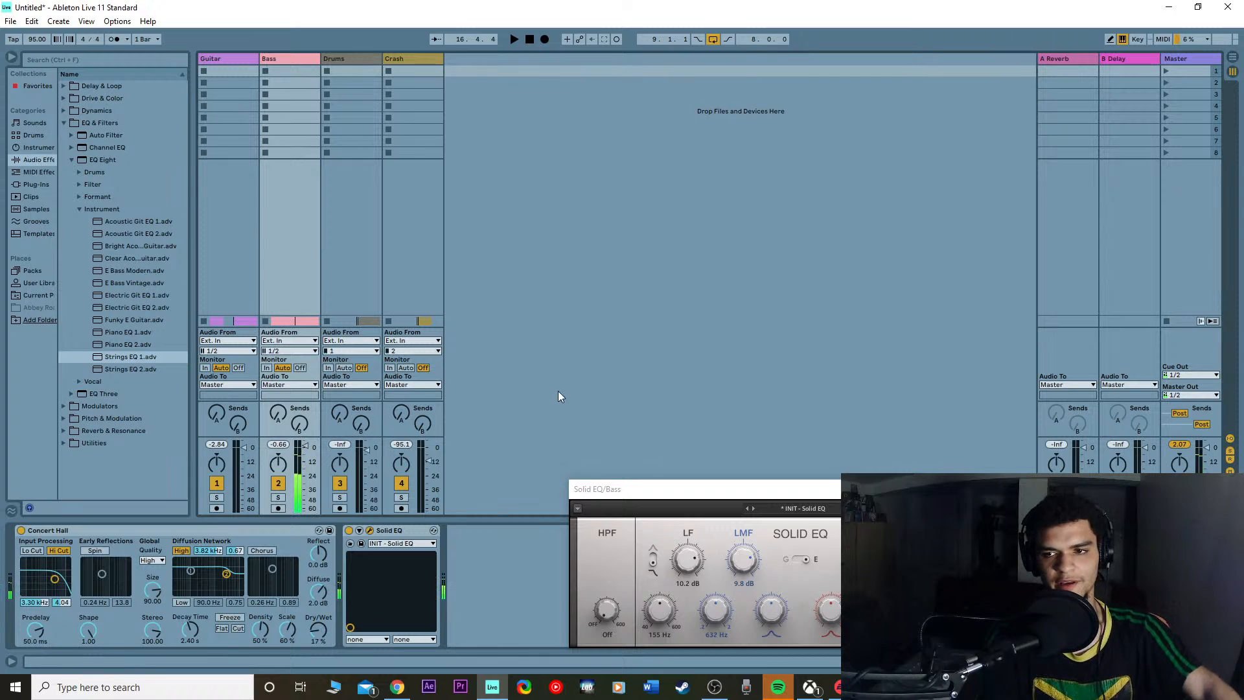
Step: In Arrangement View, select the drums clip and move the eight-bar loop to cover bars 17 to 25
left_click(1233, 60)
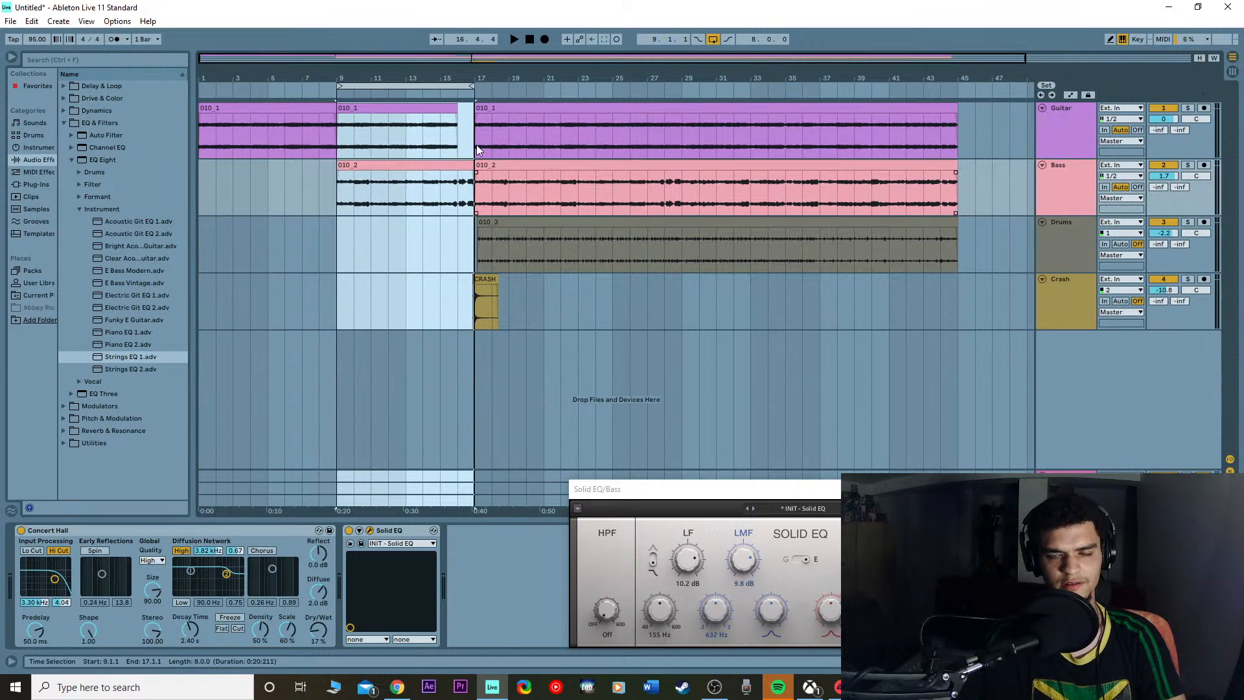
left_click(503, 224)
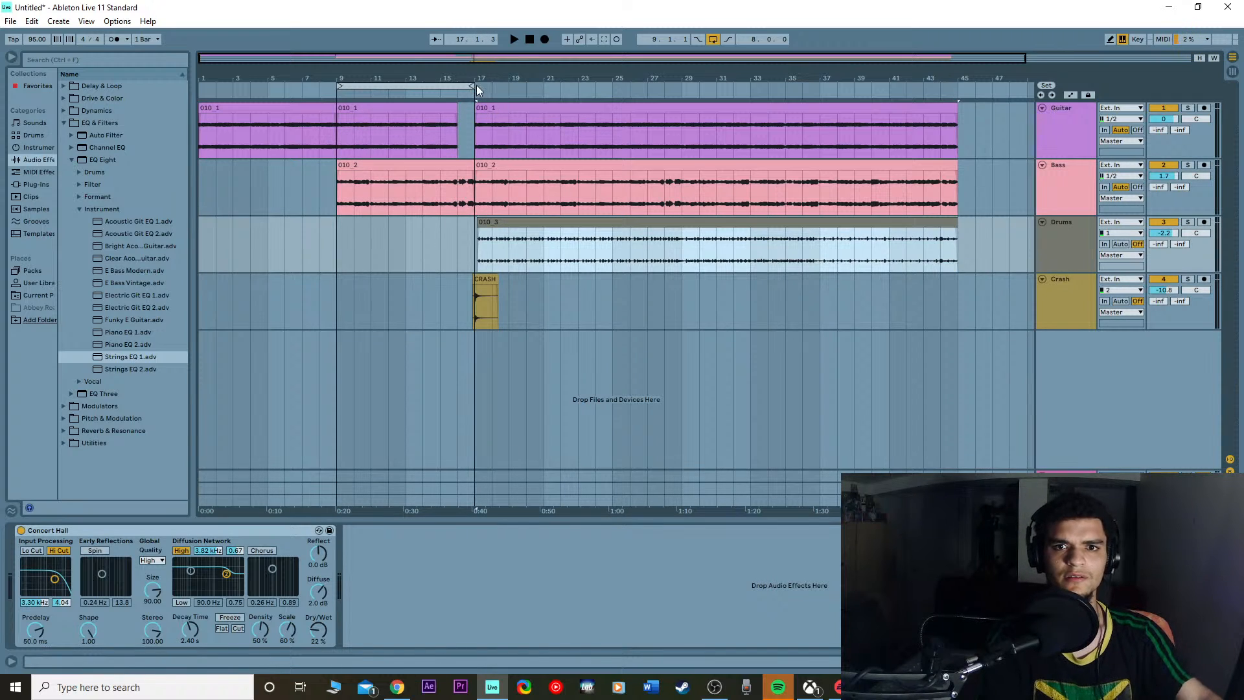
left_click_drag(459, 90, 607, 99)
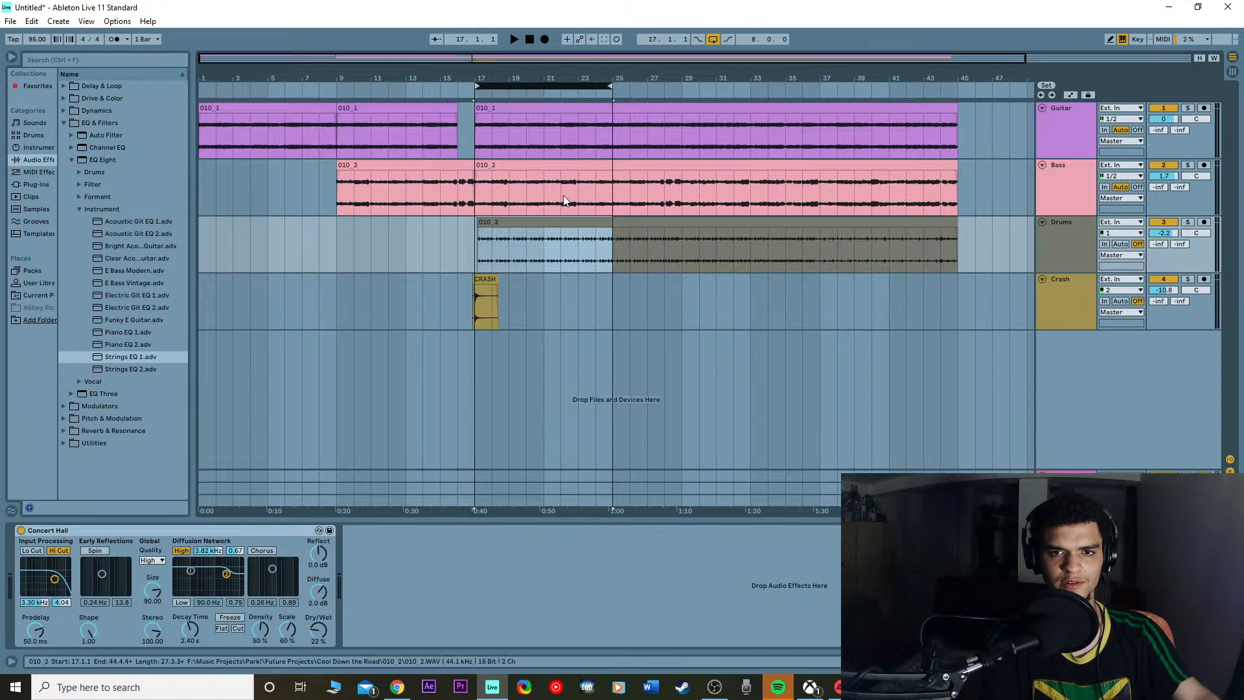
Step: Play the song briefly from bar 17, stop playback and select the whole drums clip
left_click(518, 91)
key("space")
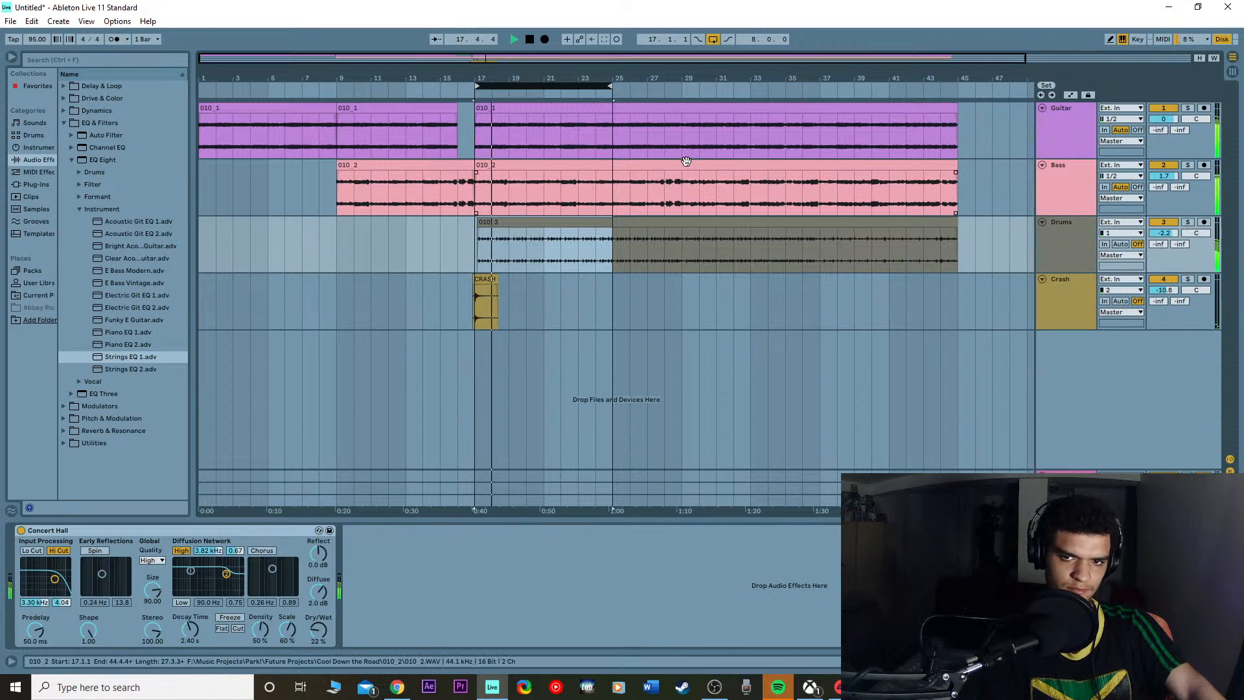
left_click(550, 222)
key("space")
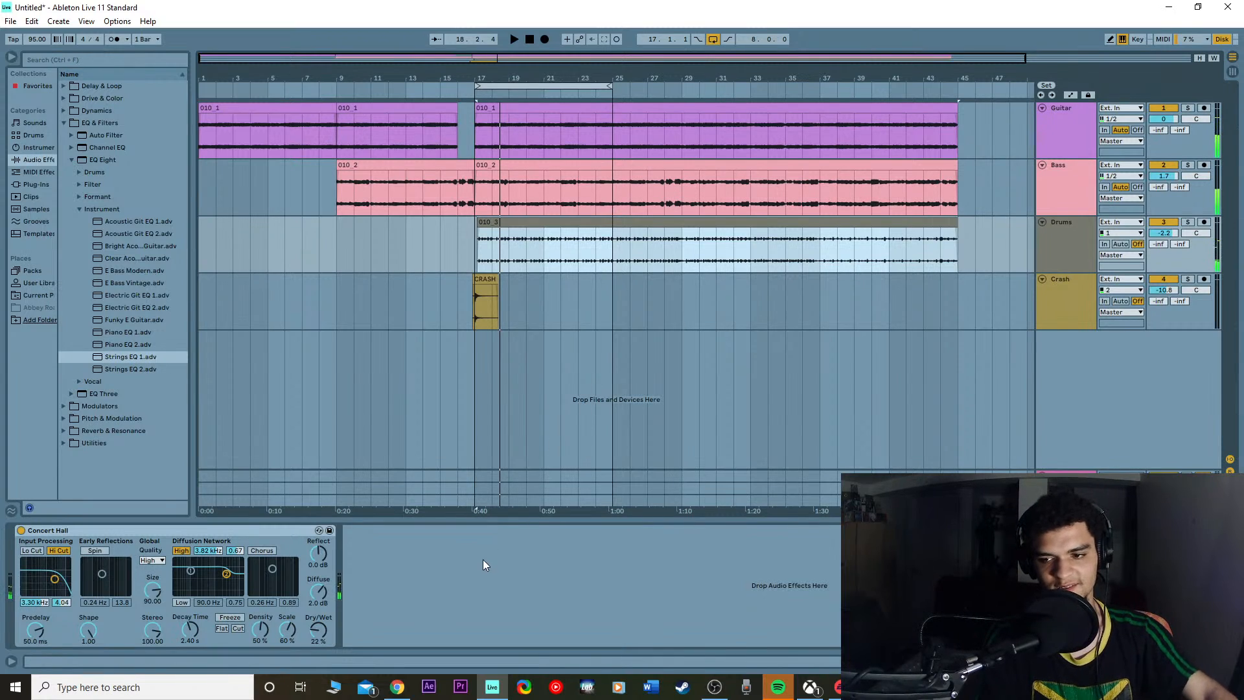
left_click(465, 566)
left_click(570, 229)
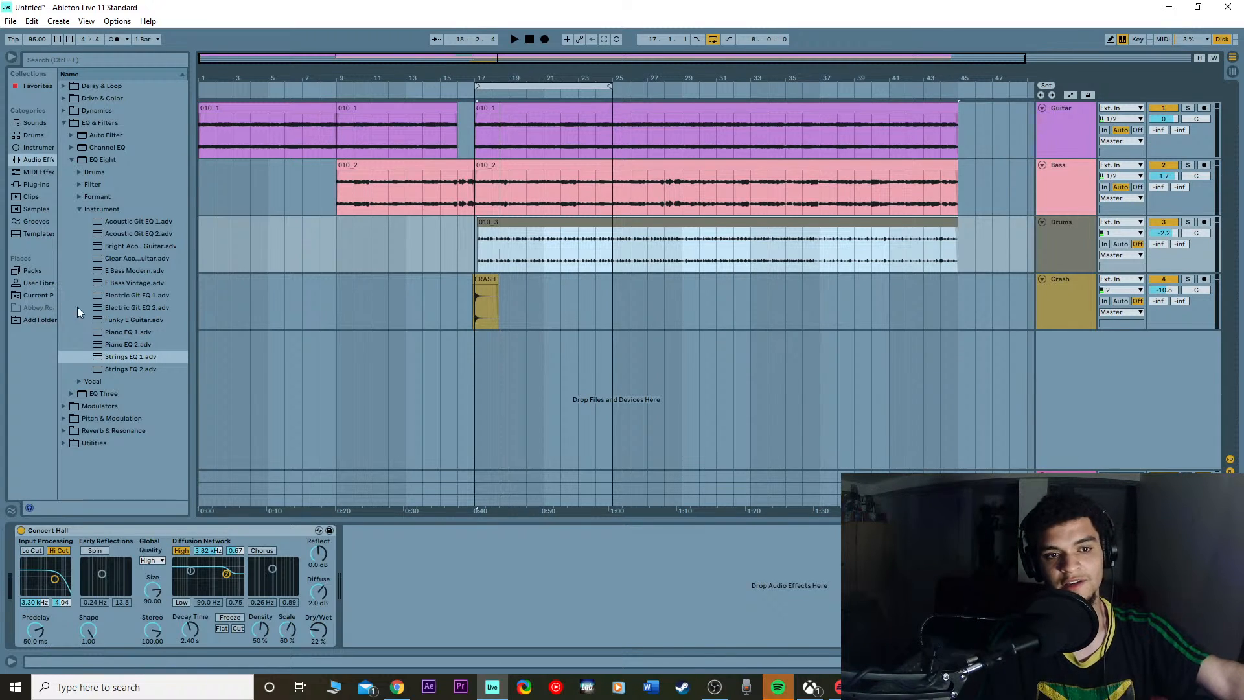
Step: Browse the Channel EQ presets and the EQ Eight Drums and Filter preset folders for an EQ suited to the drums
left_click(80, 209)
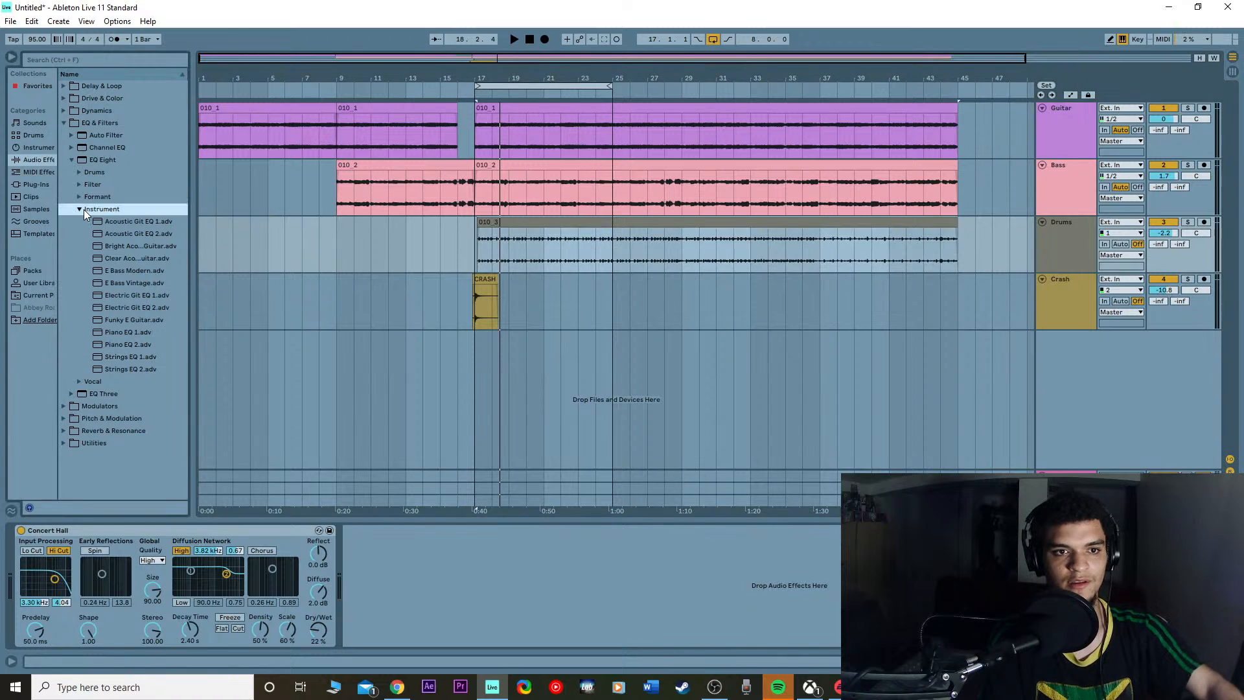
left_click(75, 150)
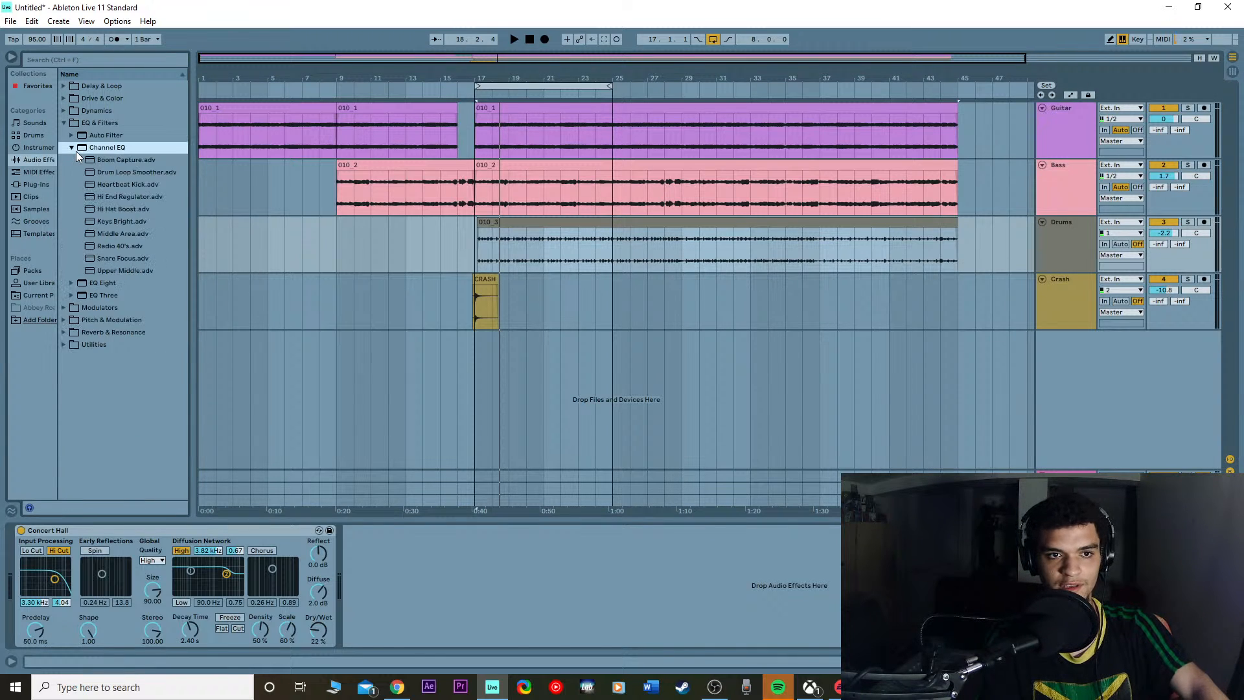
left_click(72, 159)
left_click(71, 160)
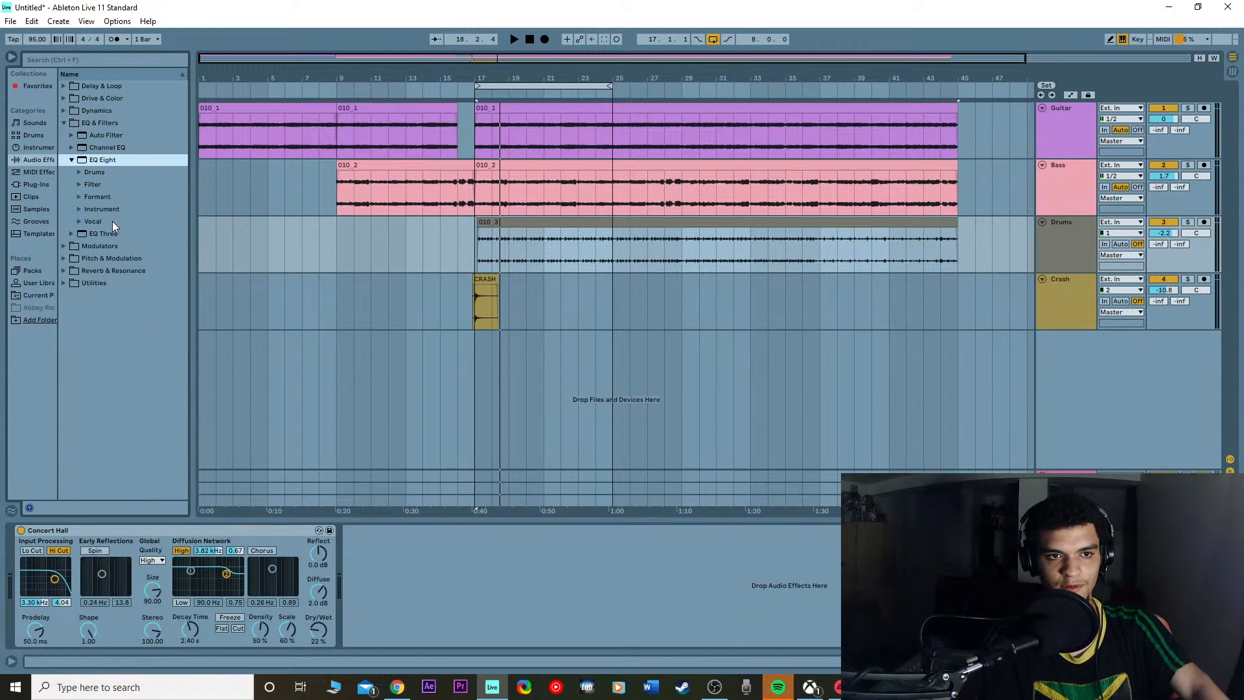
left_click(81, 171)
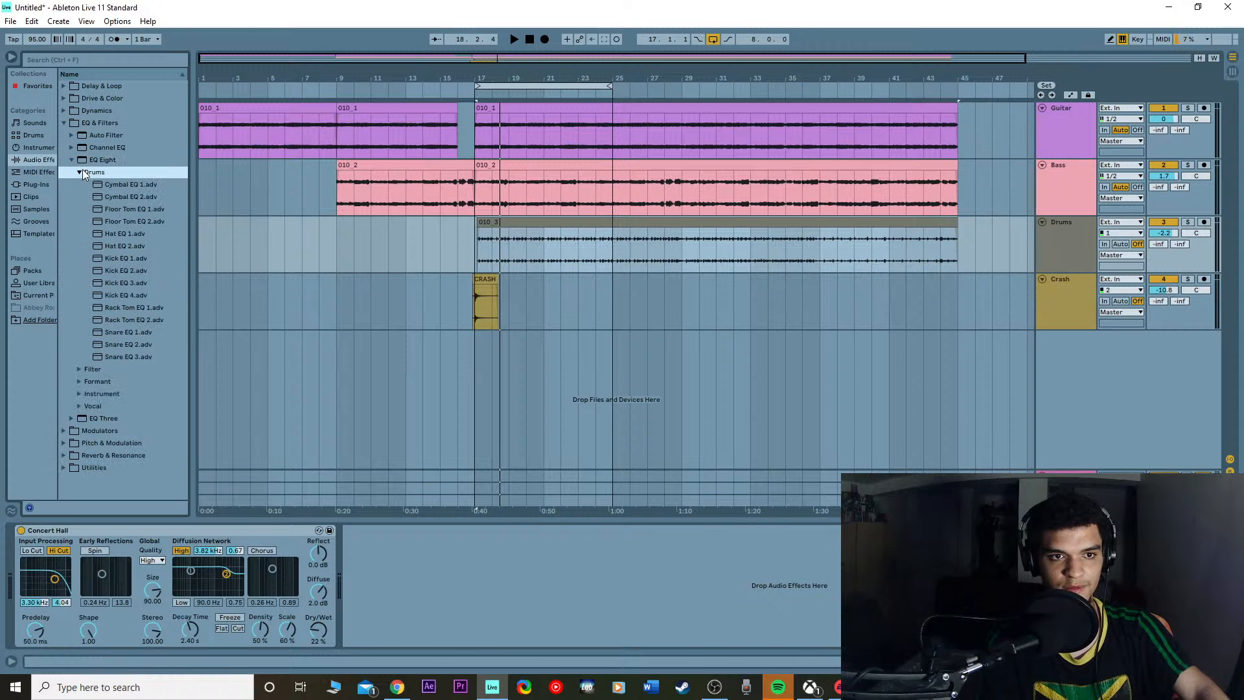
left_click_drag(142, 180, 126, 344)
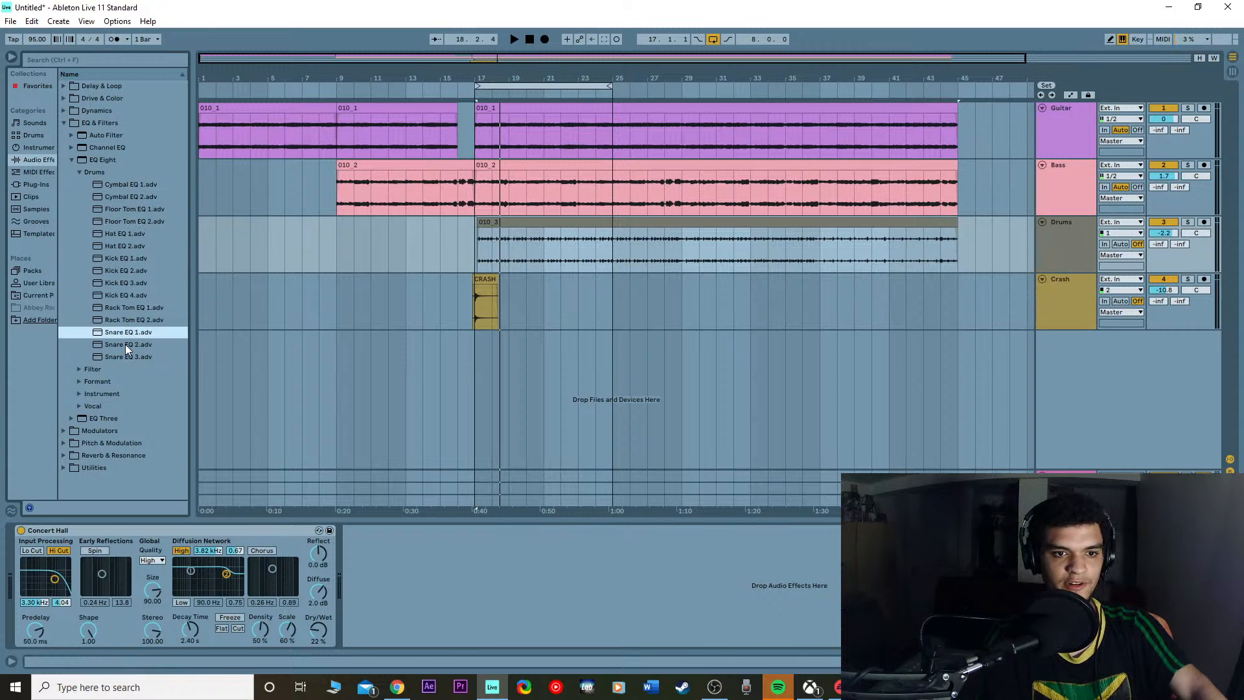
left_click(78, 172)
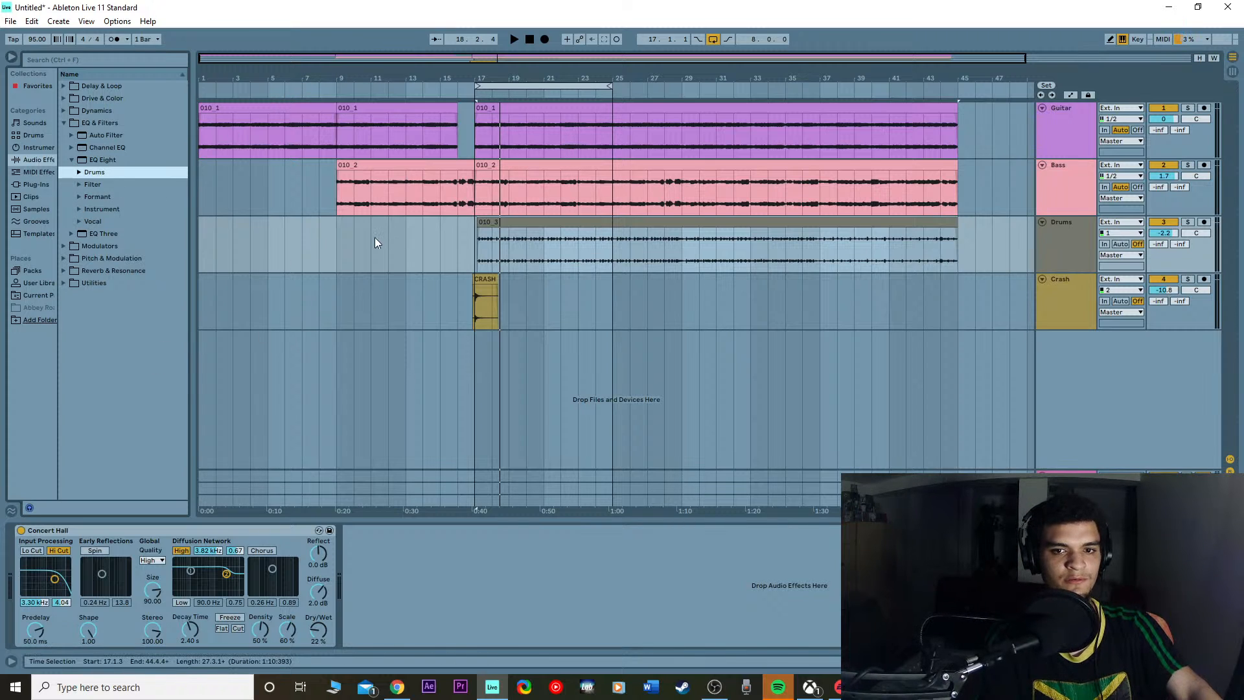
left_click(80, 184)
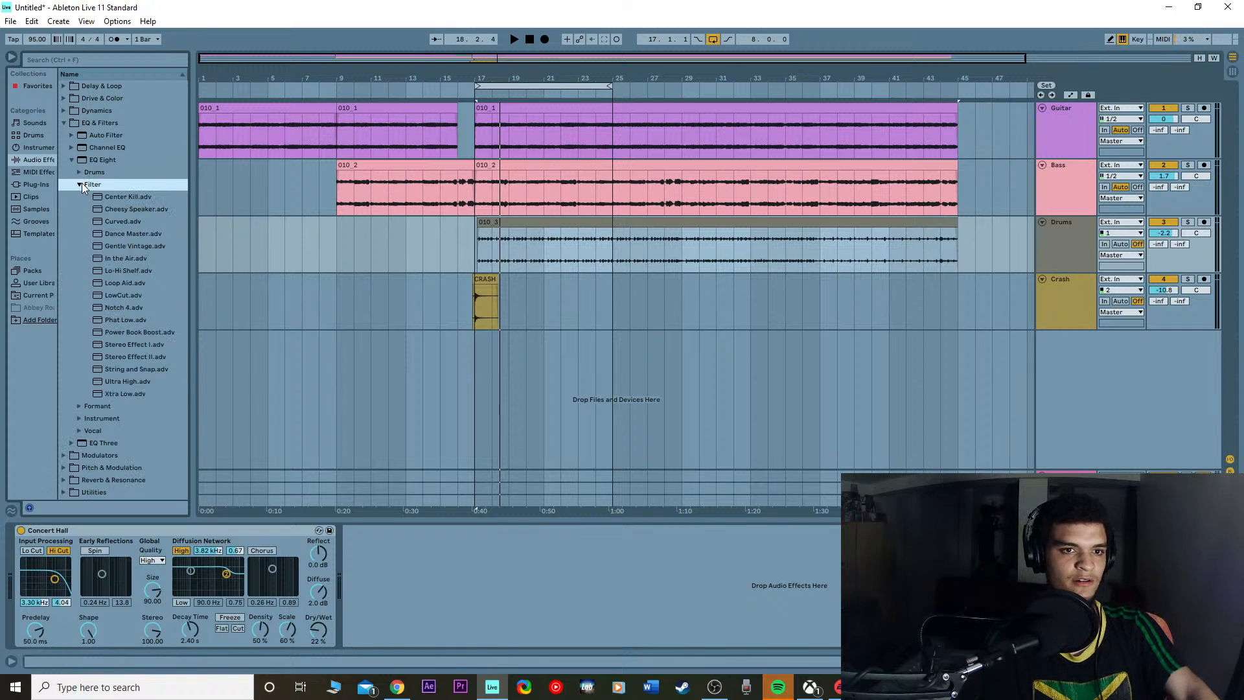
Step: Try the EQ Eight preset Stereo Effect I on the drums track and delete it from the device chain
double_click(132, 344)
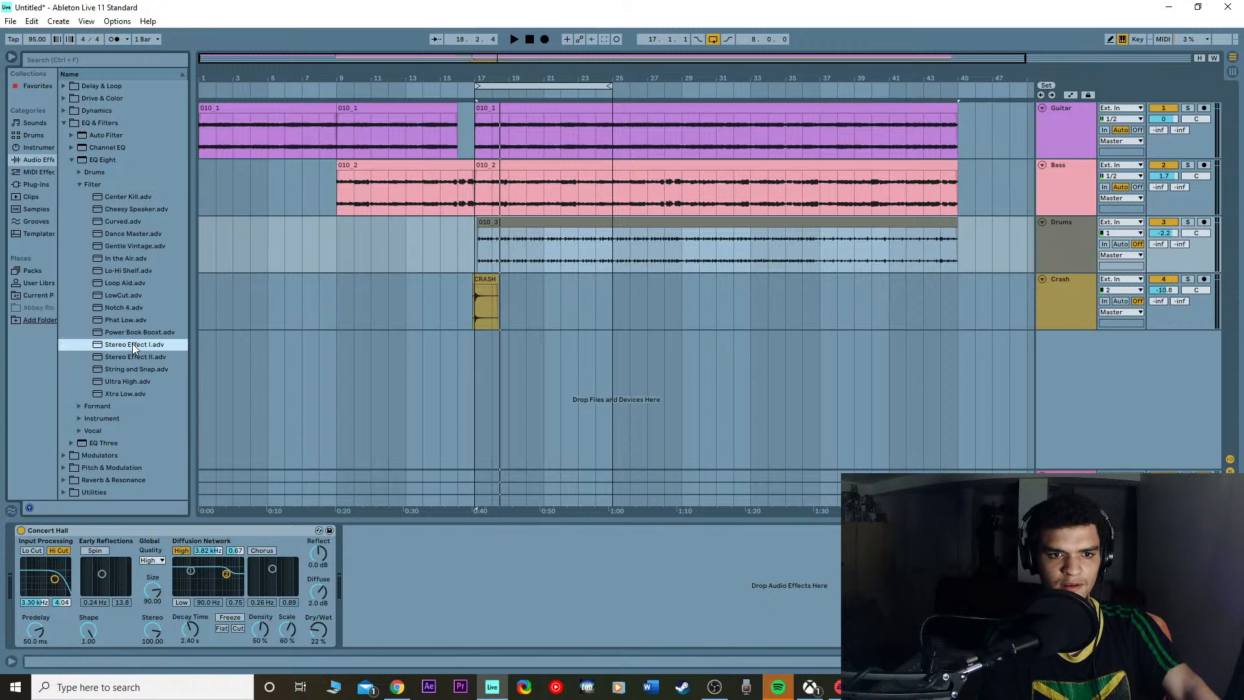
left_click(748, 606)
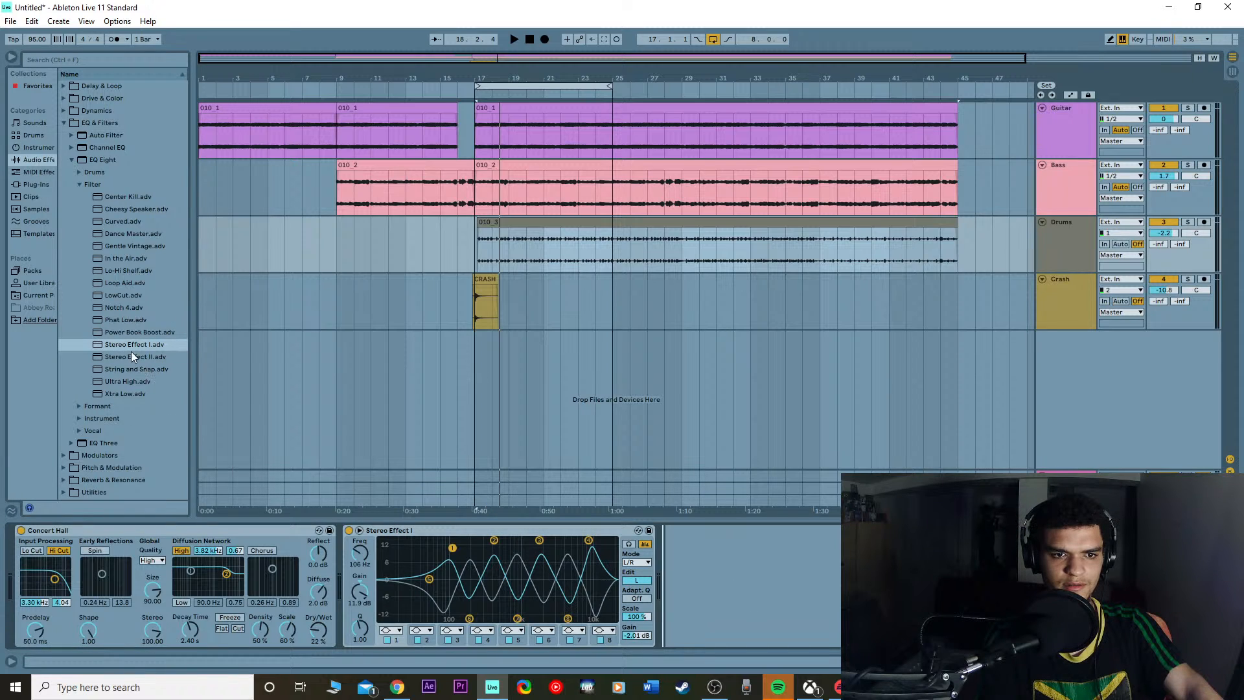
left_click(470, 530)
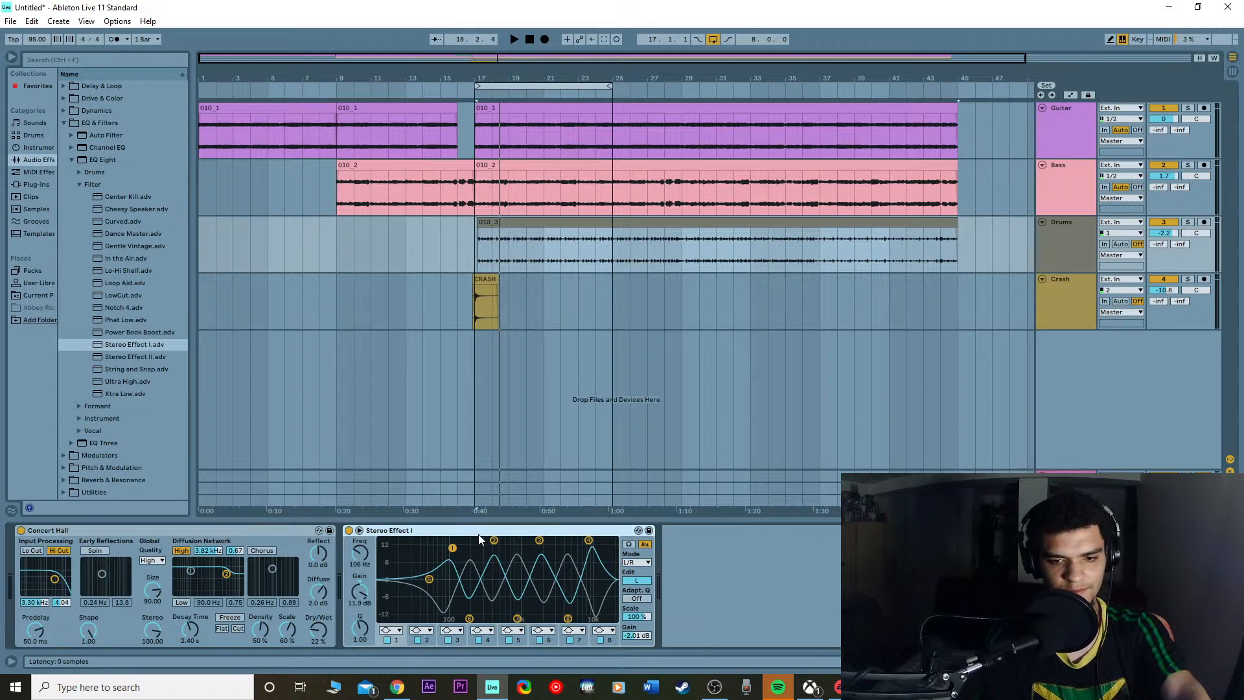
key("Delete")
Step: Copy the Solid EQ from the bass track and paste it into the drums track's device chain
left_click(1065, 200)
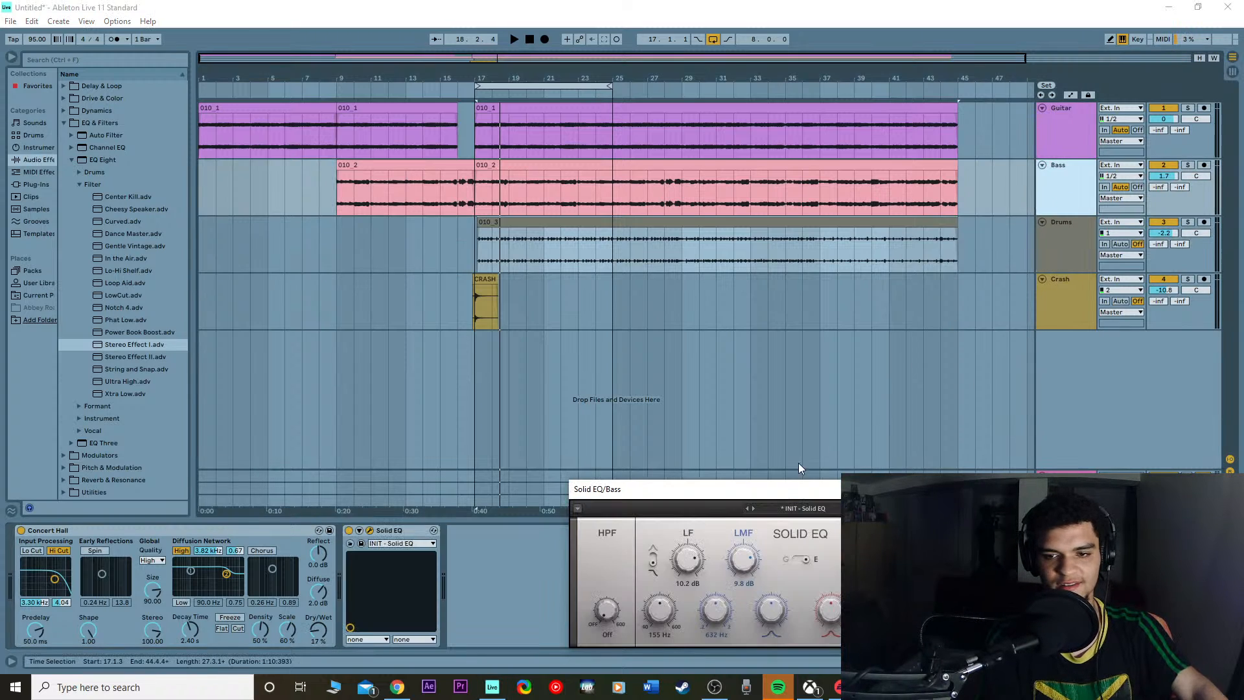
right_click(417, 529)
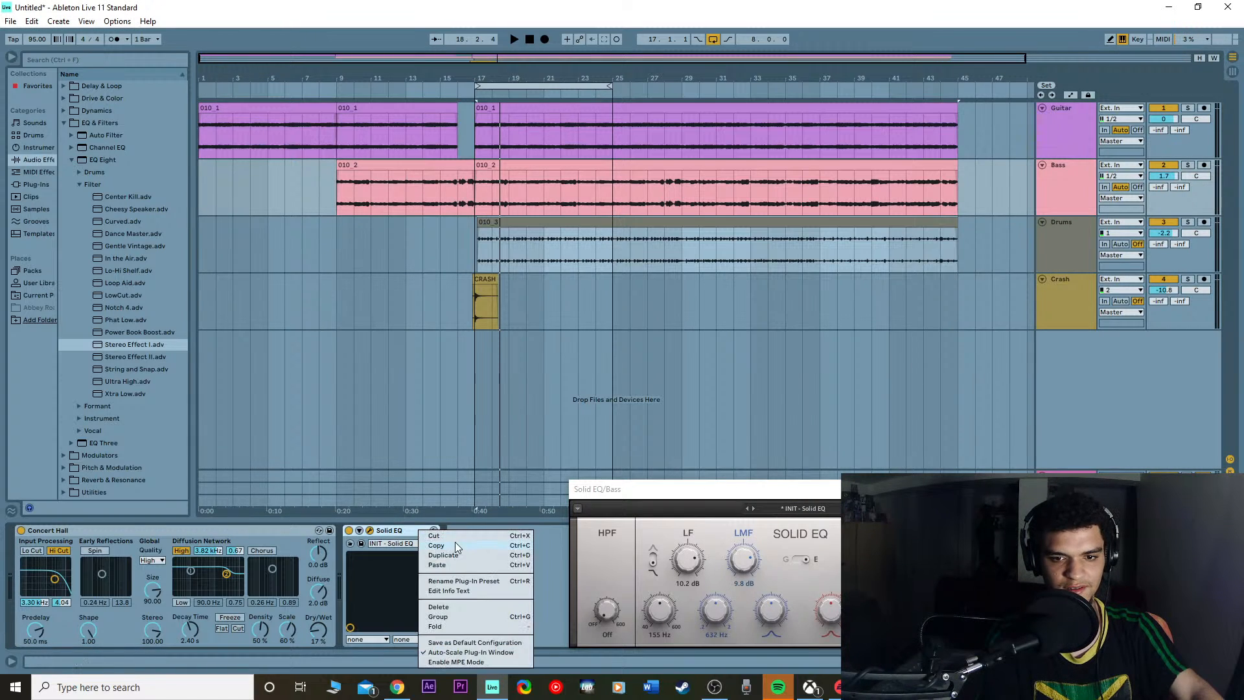
left_click(455, 545)
left_click(1065, 249)
right_click(523, 584)
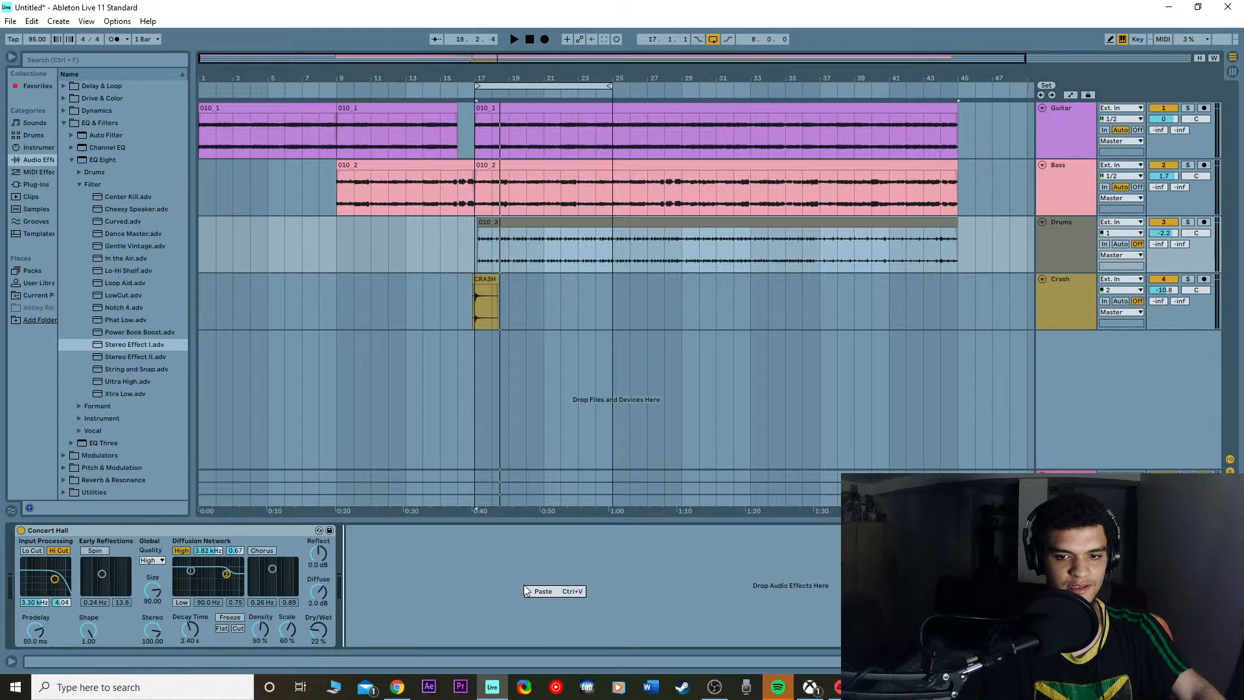
left_click(556, 592)
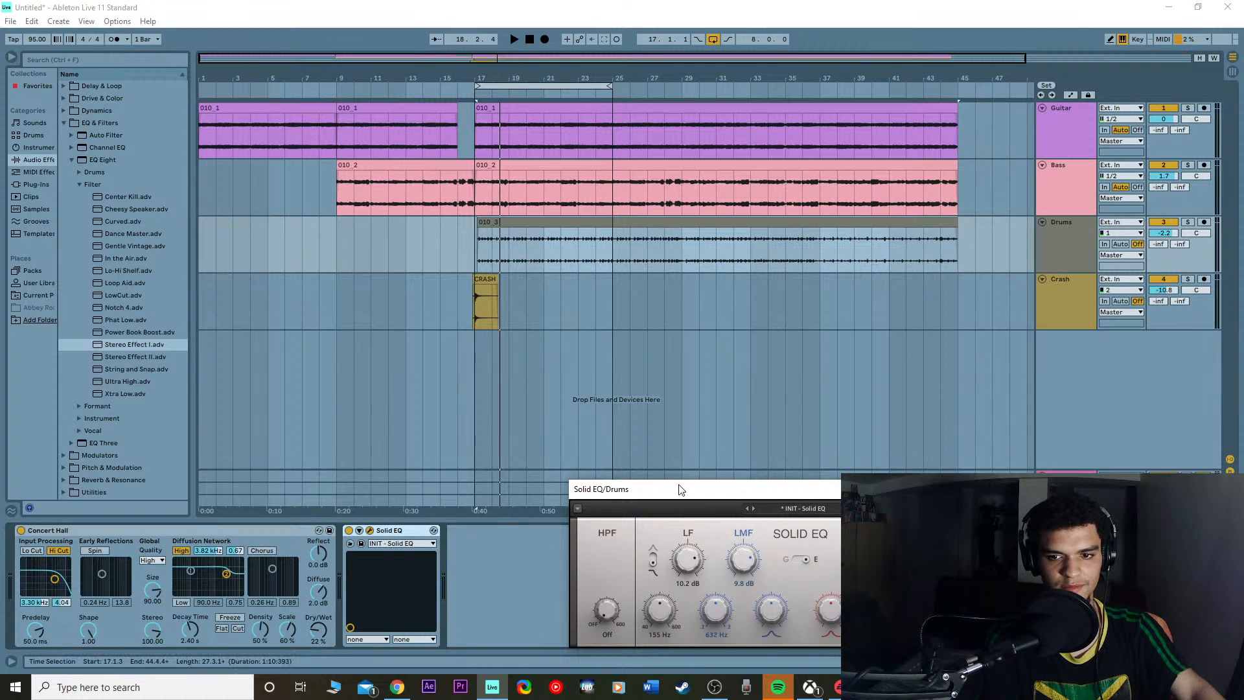
Step: Move the drums' Solid EQ window slightly higher and lower its LMF gain to 6.8 dB during playback
left_click_drag(680, 490, 692, 434)
key("space")
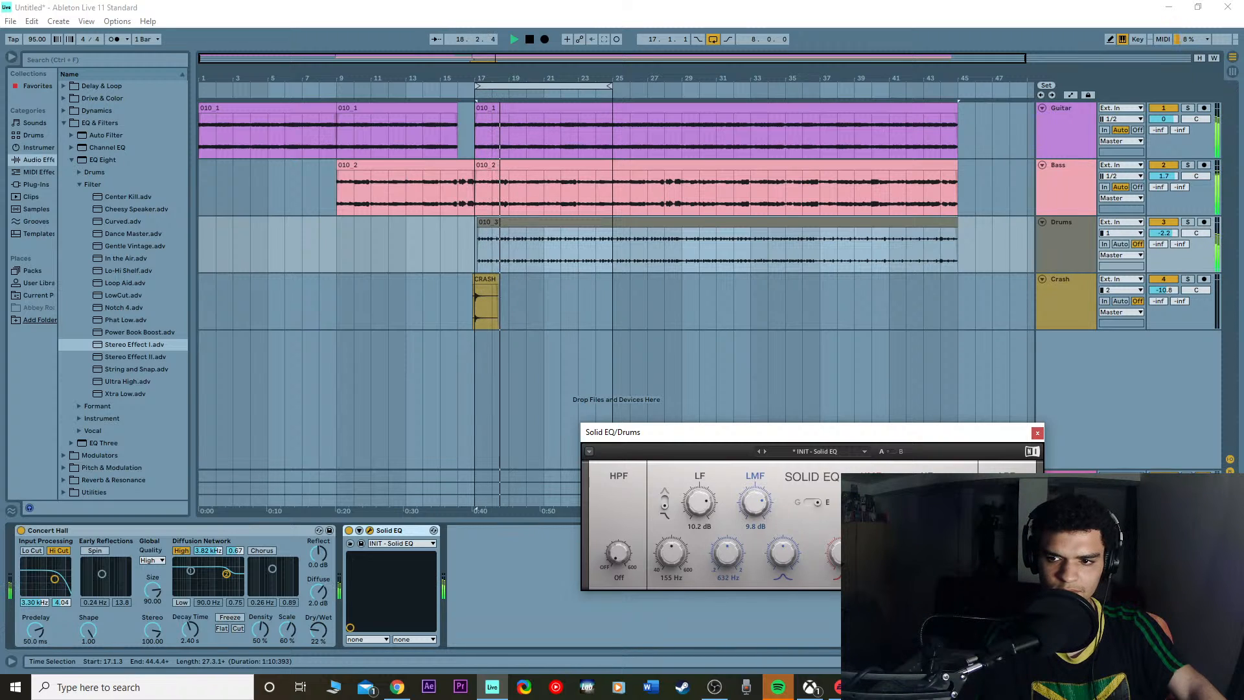
left_click_drag(755, 502, 754, 519)
key("space")
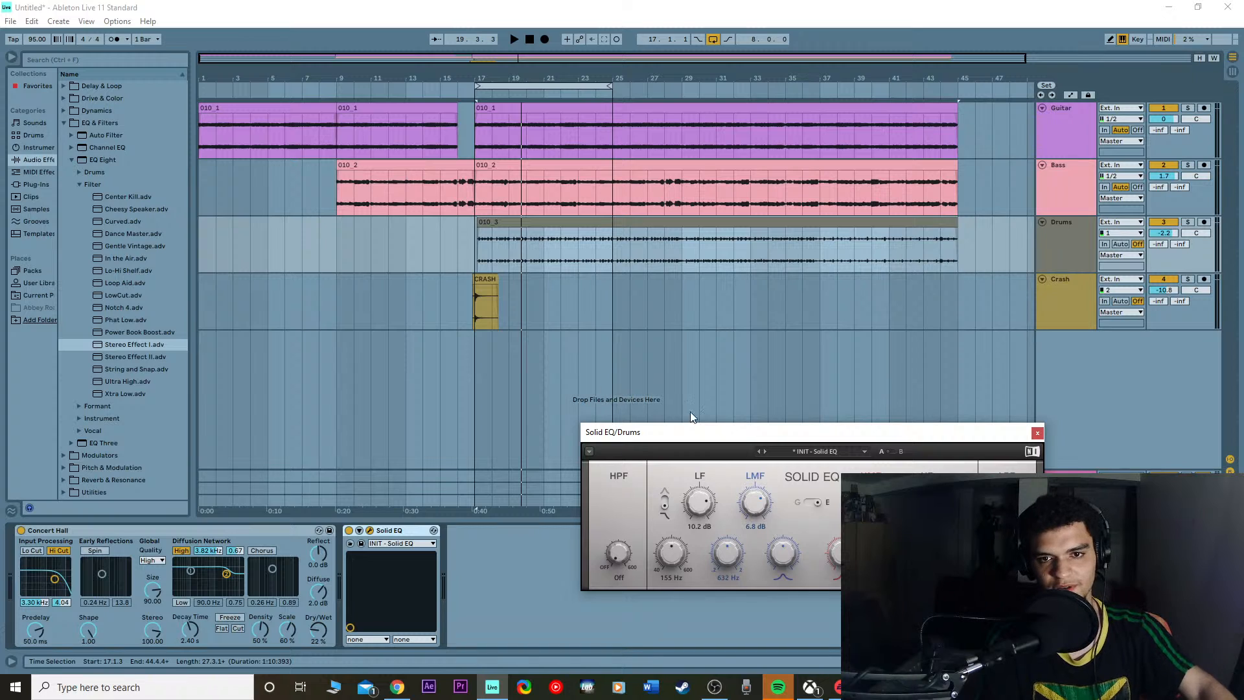
Step: During playback, solo the drums track and raise its Solid EQ LF gain to 20.0 dB, stopping playback when done
key("space")
left_click_drag(698, 515, 694, 491)
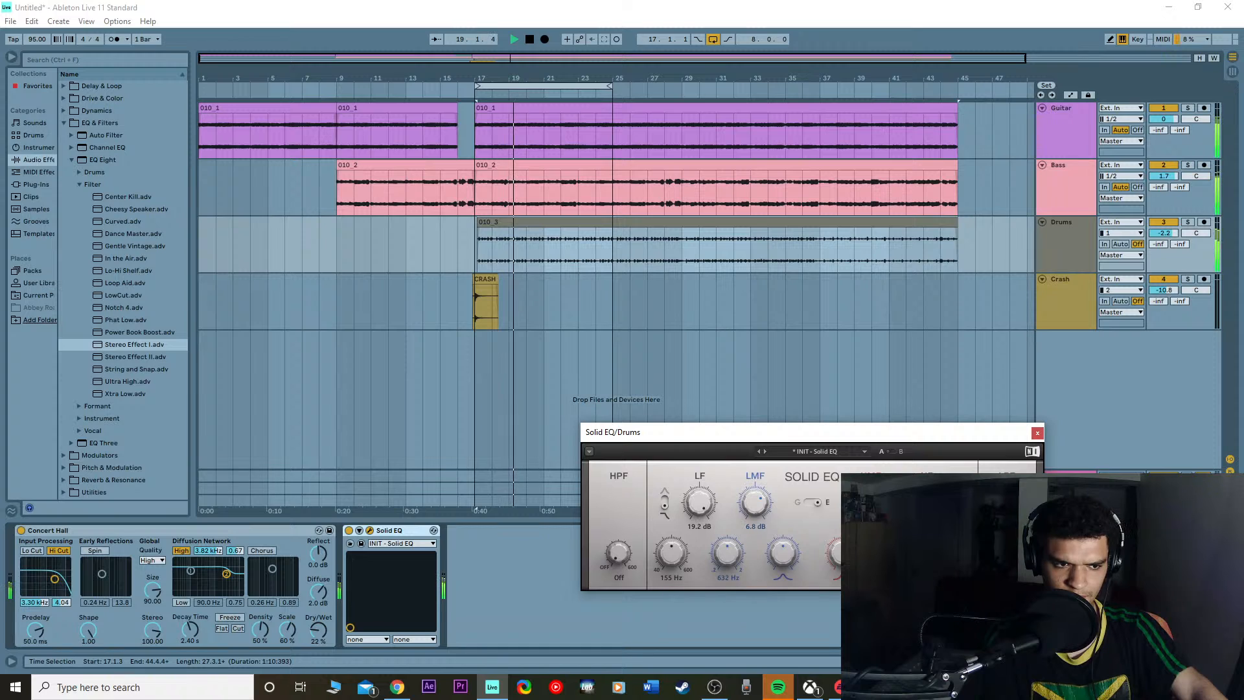
left_click(1188, 221)
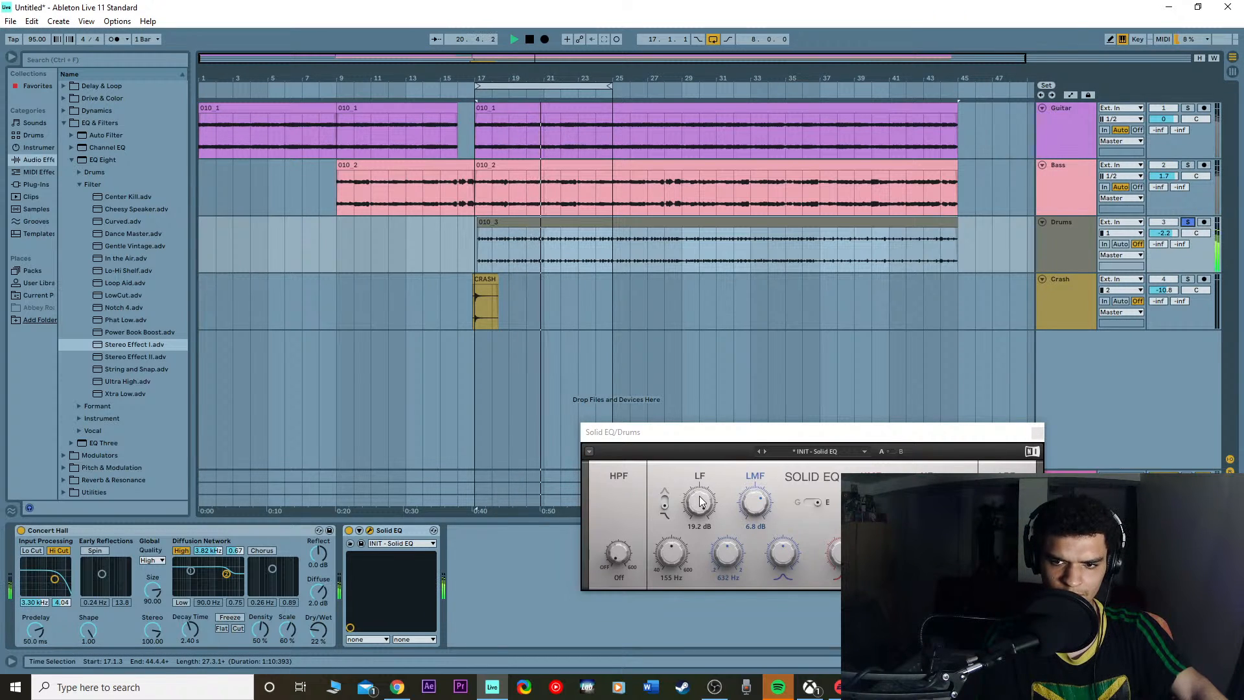
mouse_move(701, 501)
left_mouse_down()
mouse_move(701, 520)
mouse_move(701, 499)
left_mouse_up()
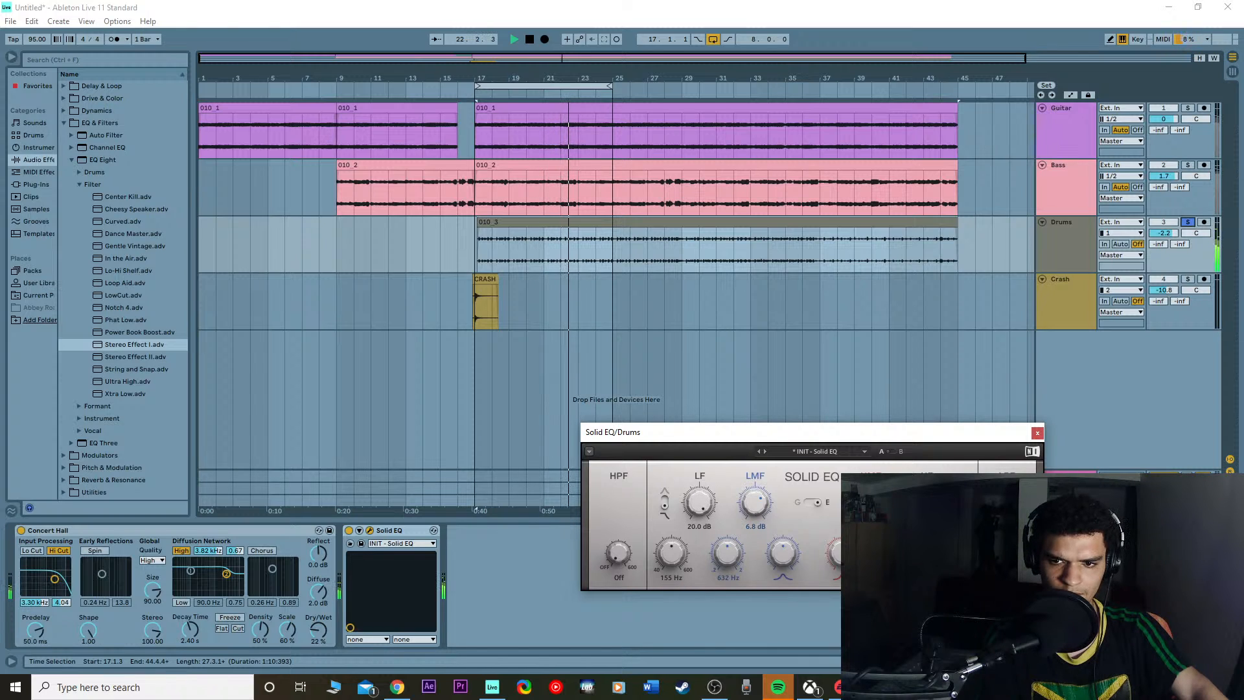
key("space")
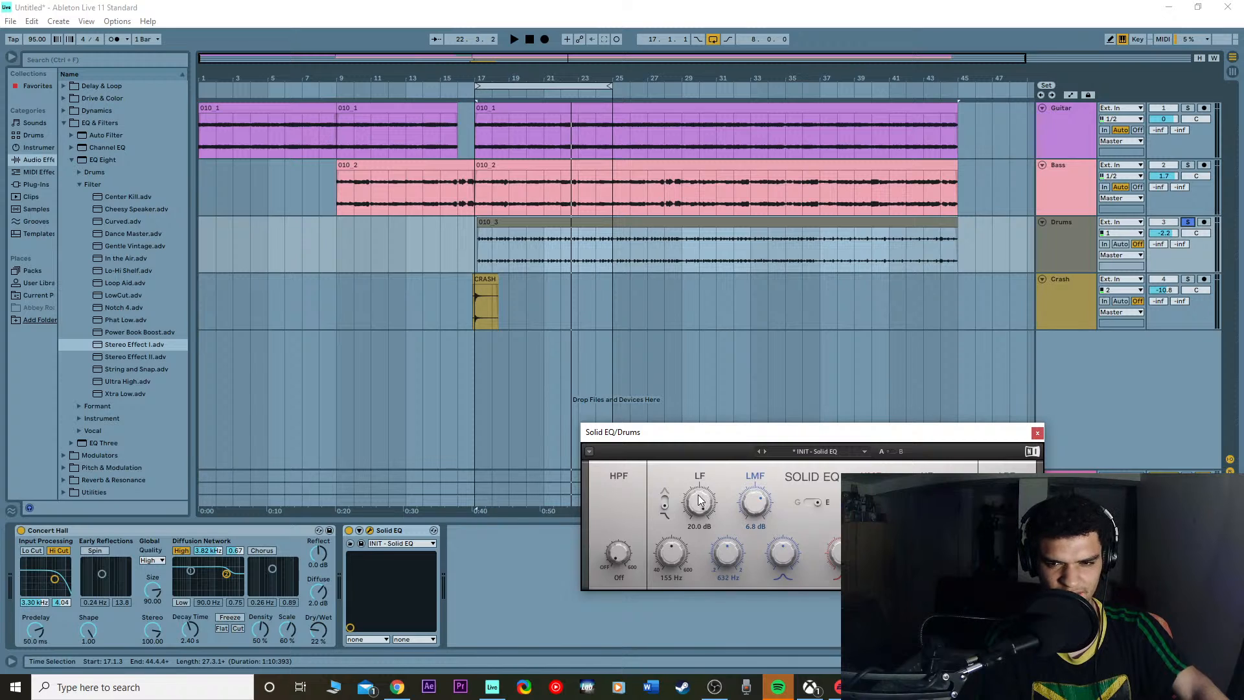
Step: Play the soloed drums, drop the Solid EQ's LF gain to 1.0 dB for comparison and set it to 17.0 dB
left_click_drag(698, 495, 698, 518)
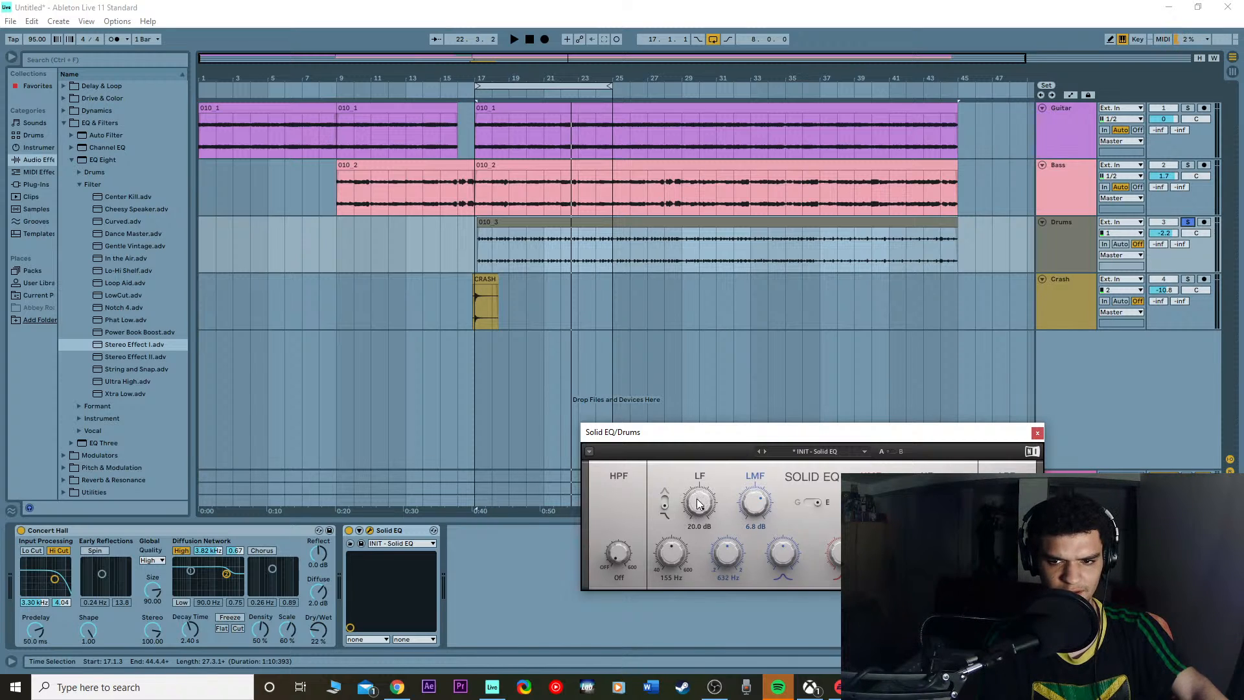
key("space")
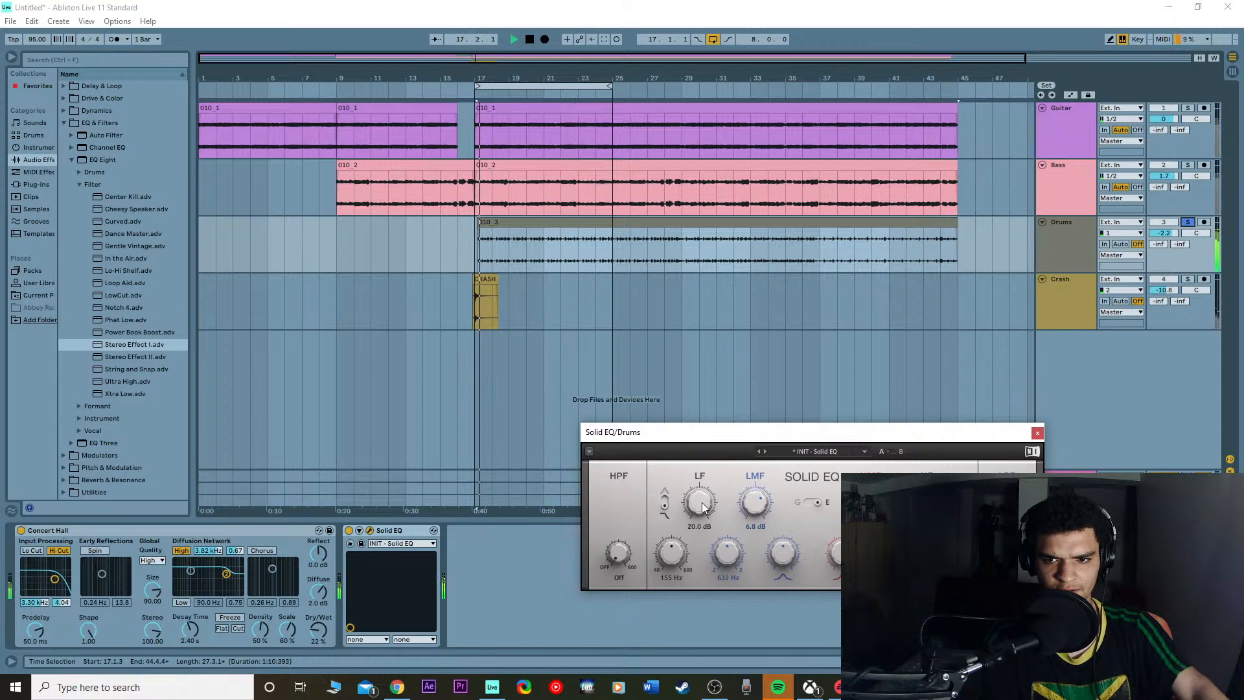
left_click_drag(703, 508, 703, 538)
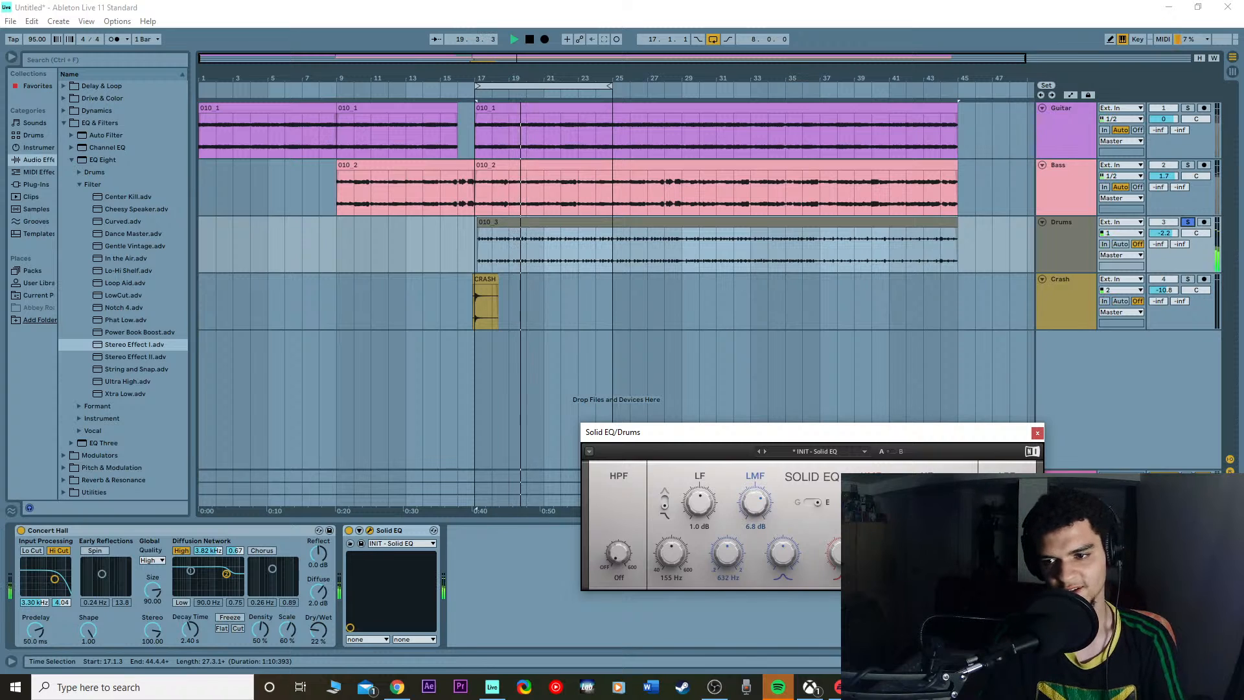
left_click_drag(699, 503, 699, 470)
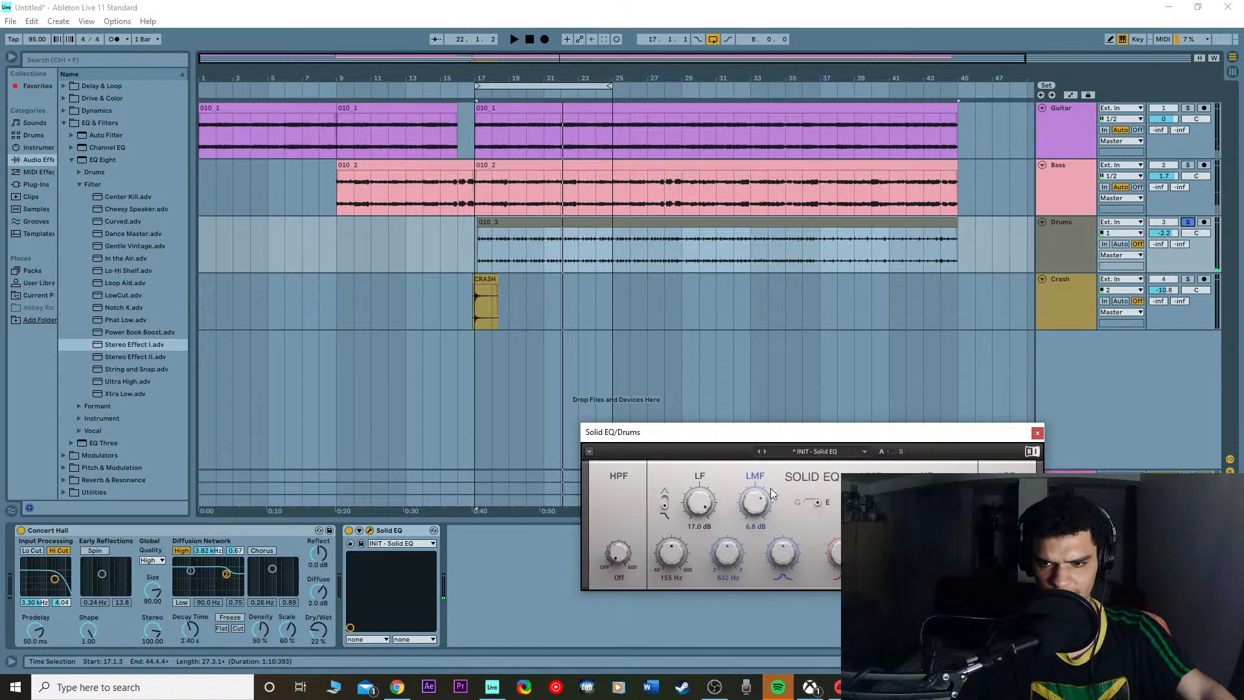
Step: Play the soloed drums, try the Solid EQ's LMF gain at -5.8 dB and set it to 6.0 dB
key("space")
left_click_drag(767, 504, 768, 529)
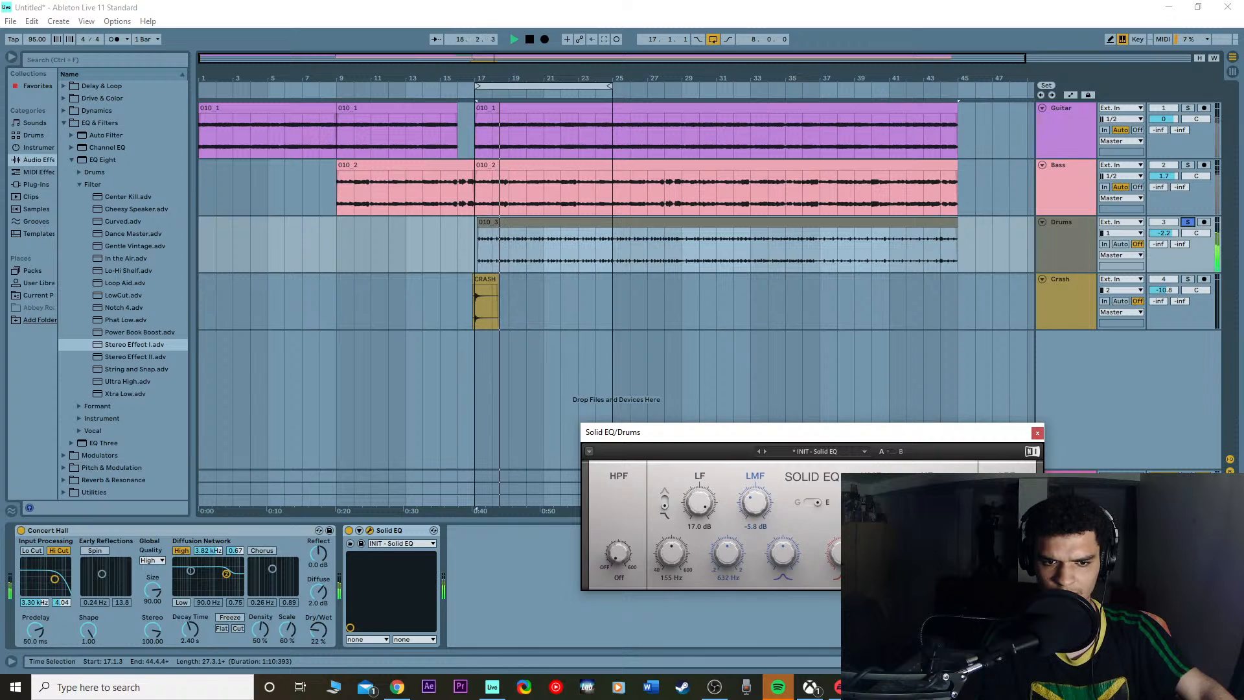
left_click_drag(755, 502, 755, 489)
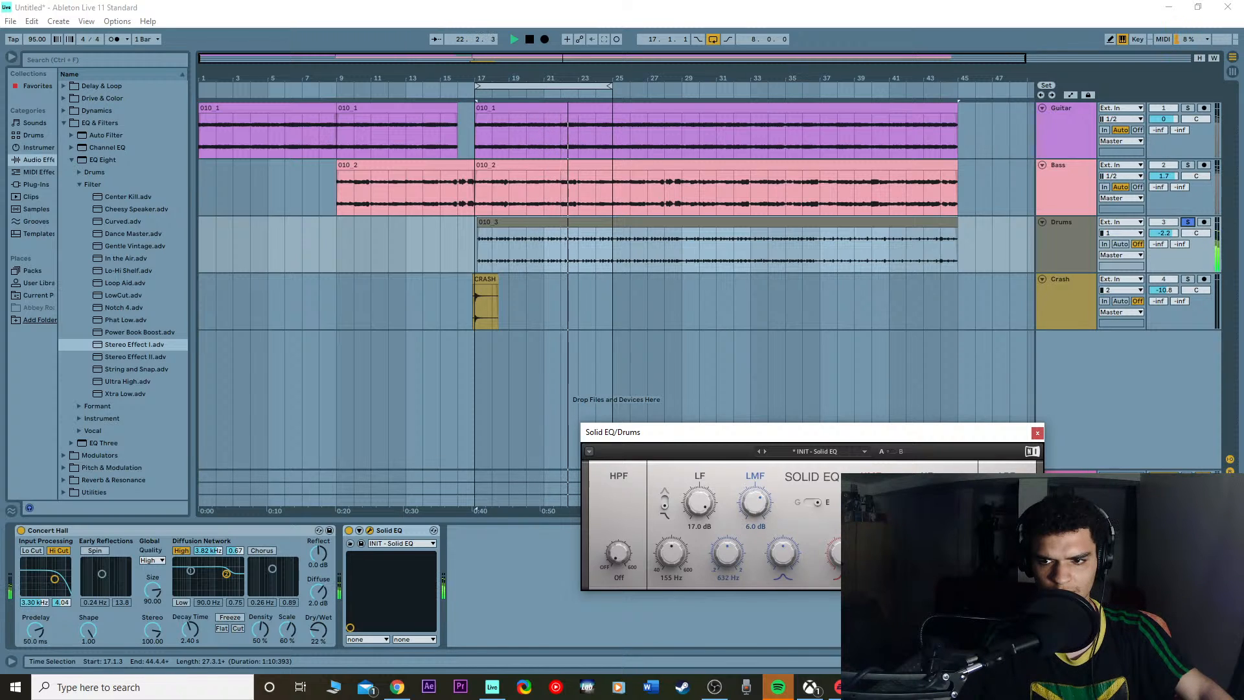
Step: Unsolo the drums and set the drums track volume to 0 dB during playback
left_click(1188, 222)
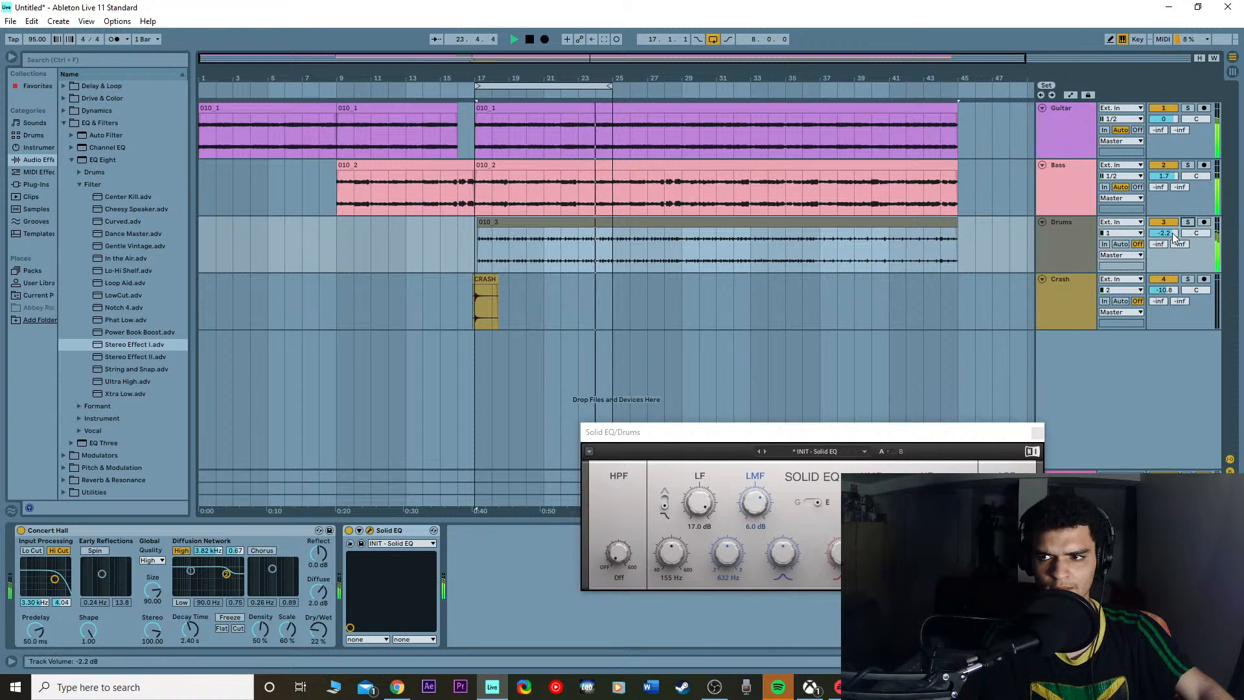
mouse_move(1164, 232)
left_mouse_down()
mouse_move(1164, 214)
mouse_move(1163, 234)
left_mouse_up()
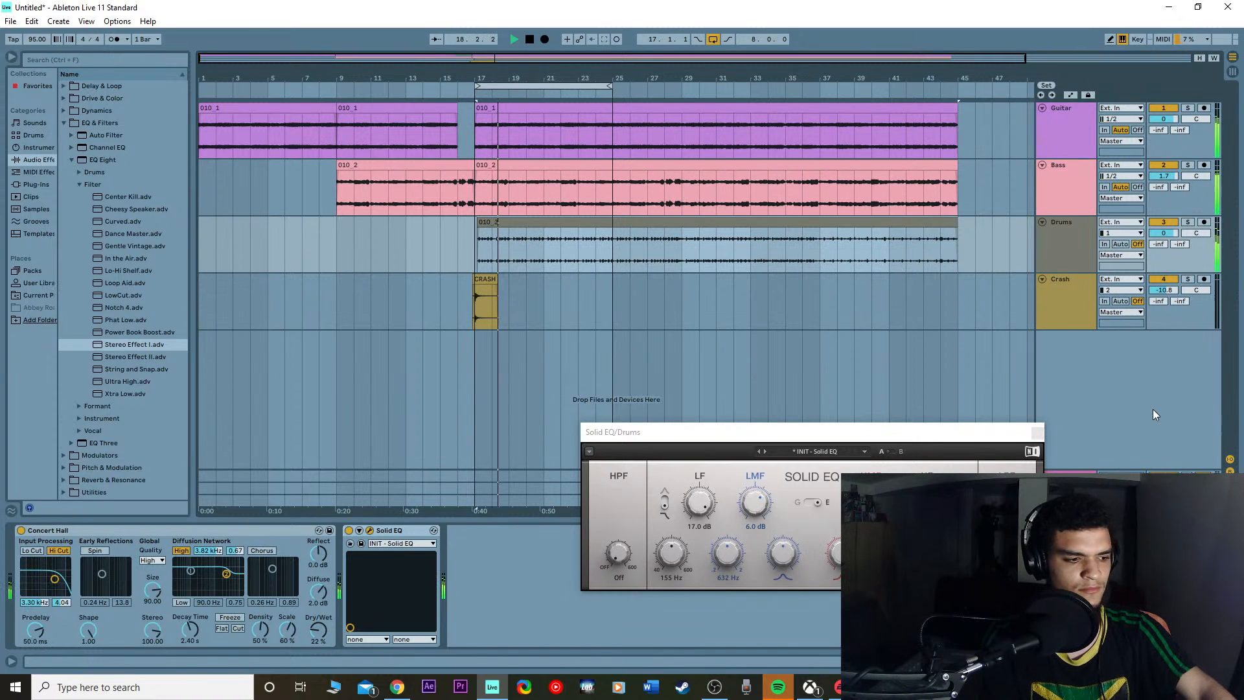
Step: Switch to the Session View mixer, move the drums' Solid EQ window clear of the webcam area and play all tracks
left_click(1233, 72)
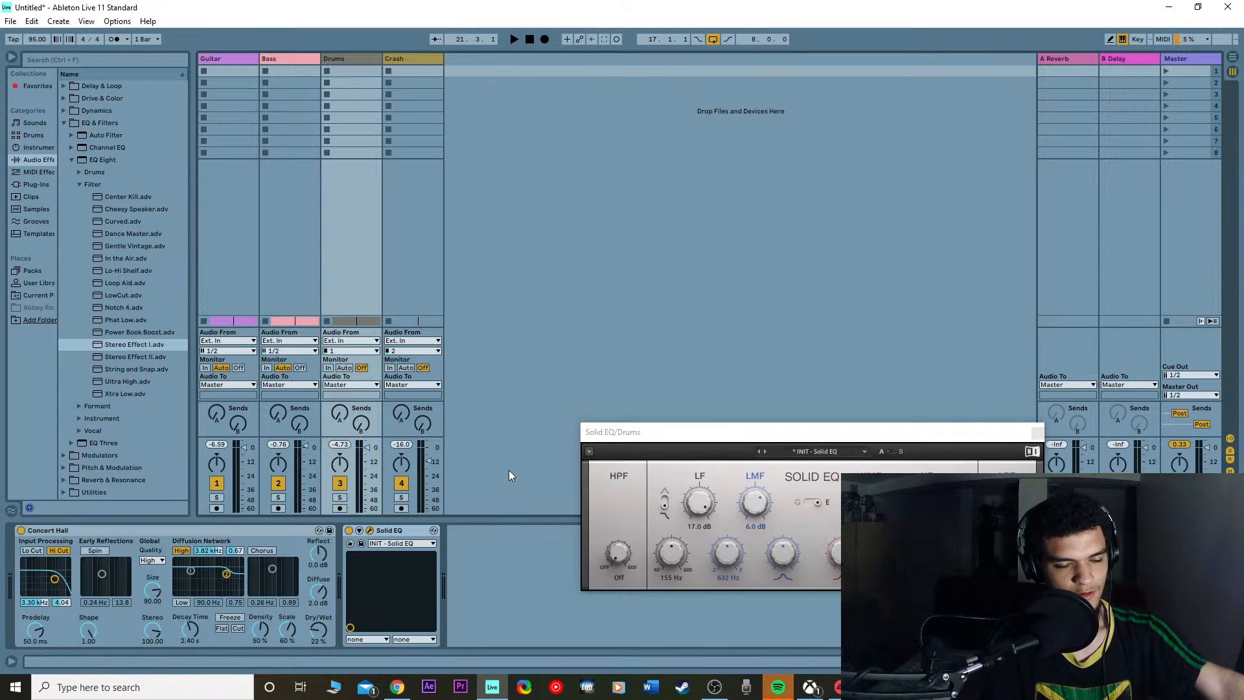
left_click_drag(858, 437, 771, 335)
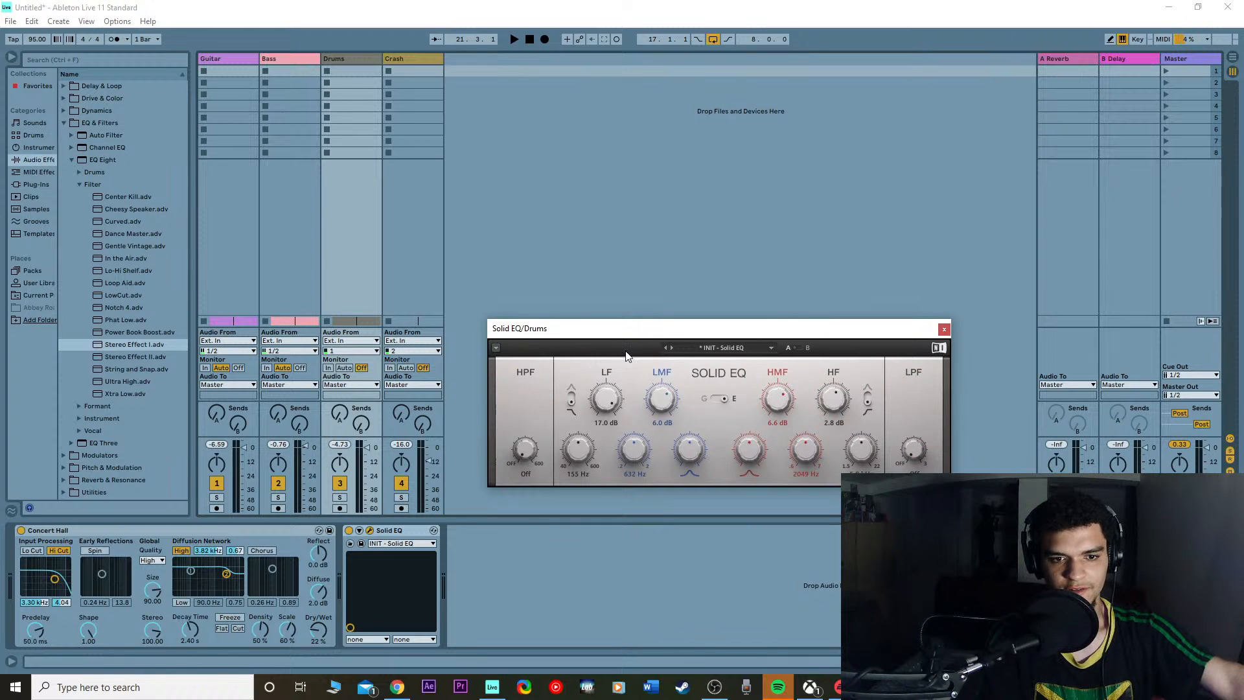
left_click(585, 284)
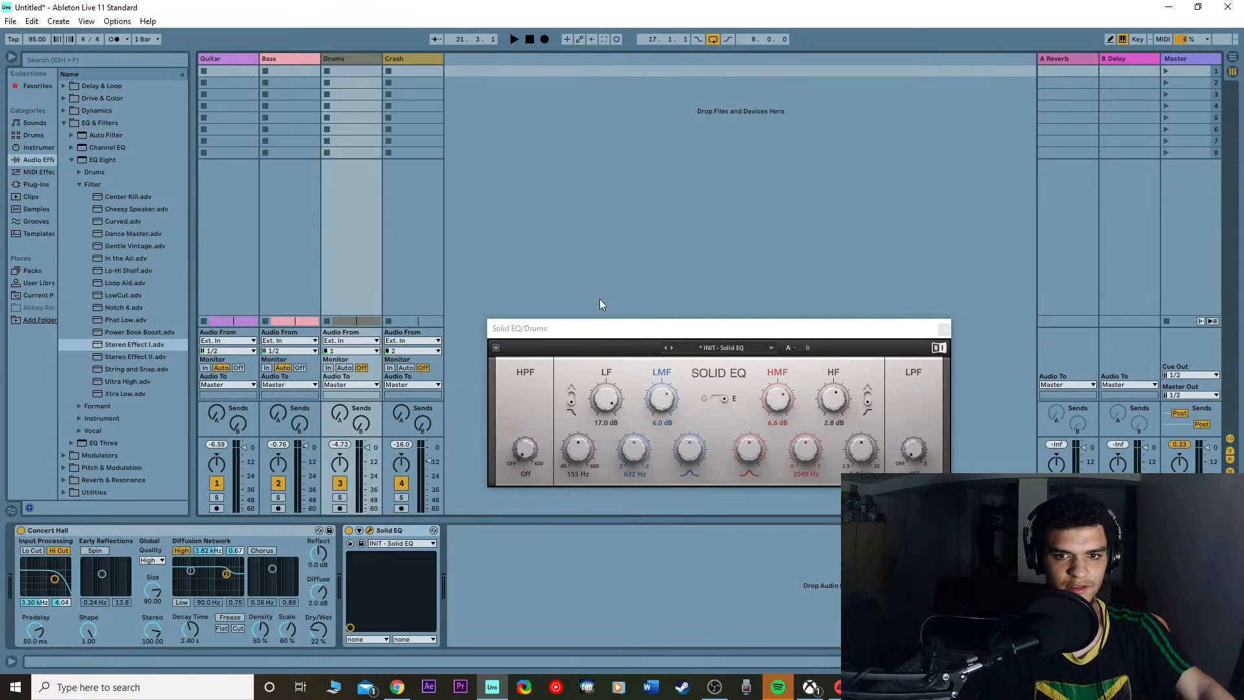
key("space")
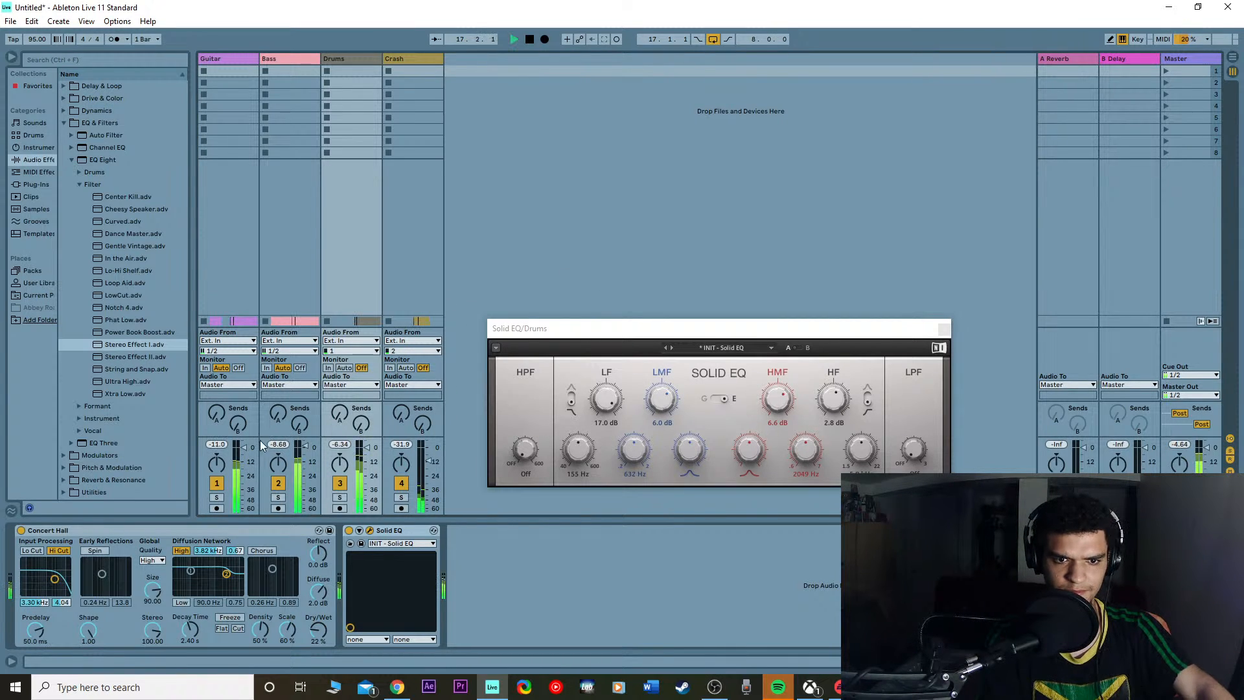
Step: Check the guitar and drums in the mixer, return to the Arrangement View and set the drums track volume to -2.2 dB during playback
left_click(223, 251)
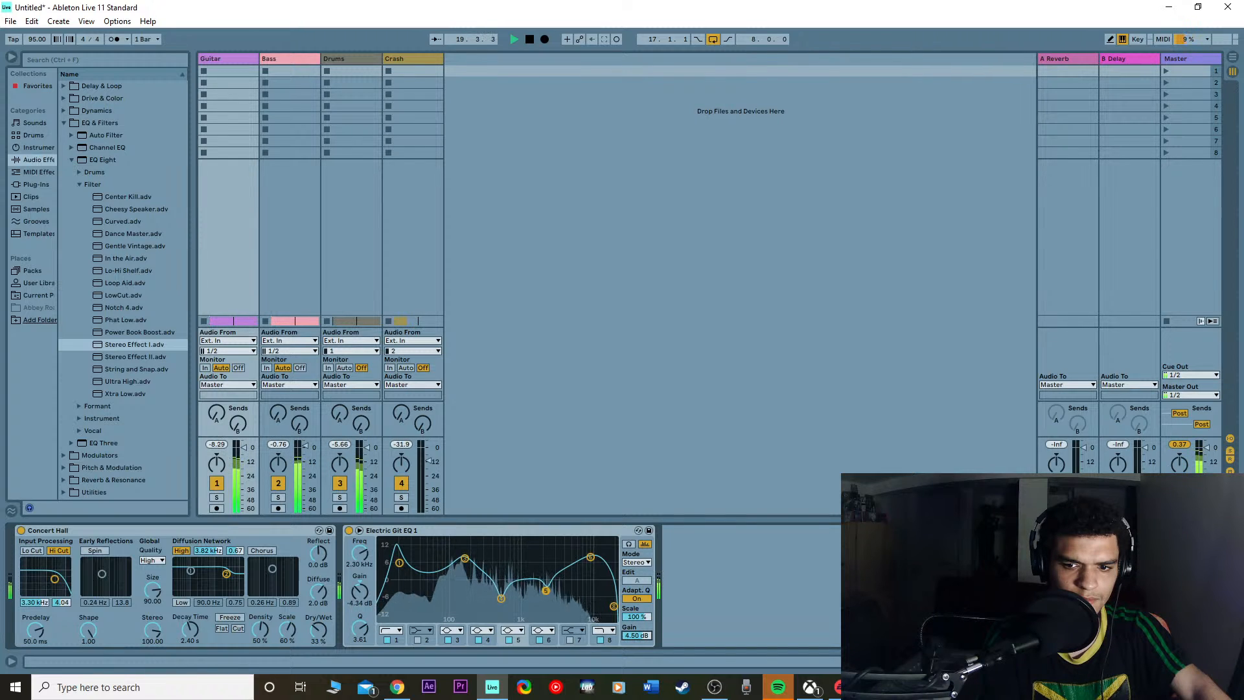
left_click(375, 344)
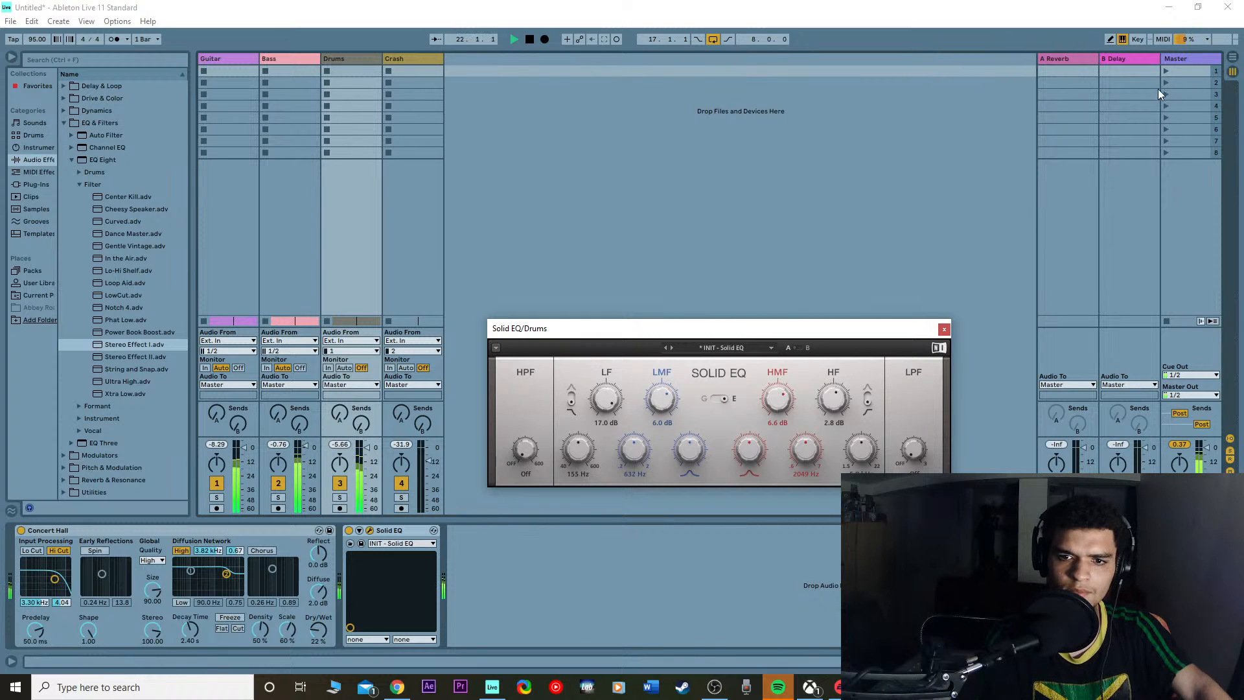
left_click(1235, 58)
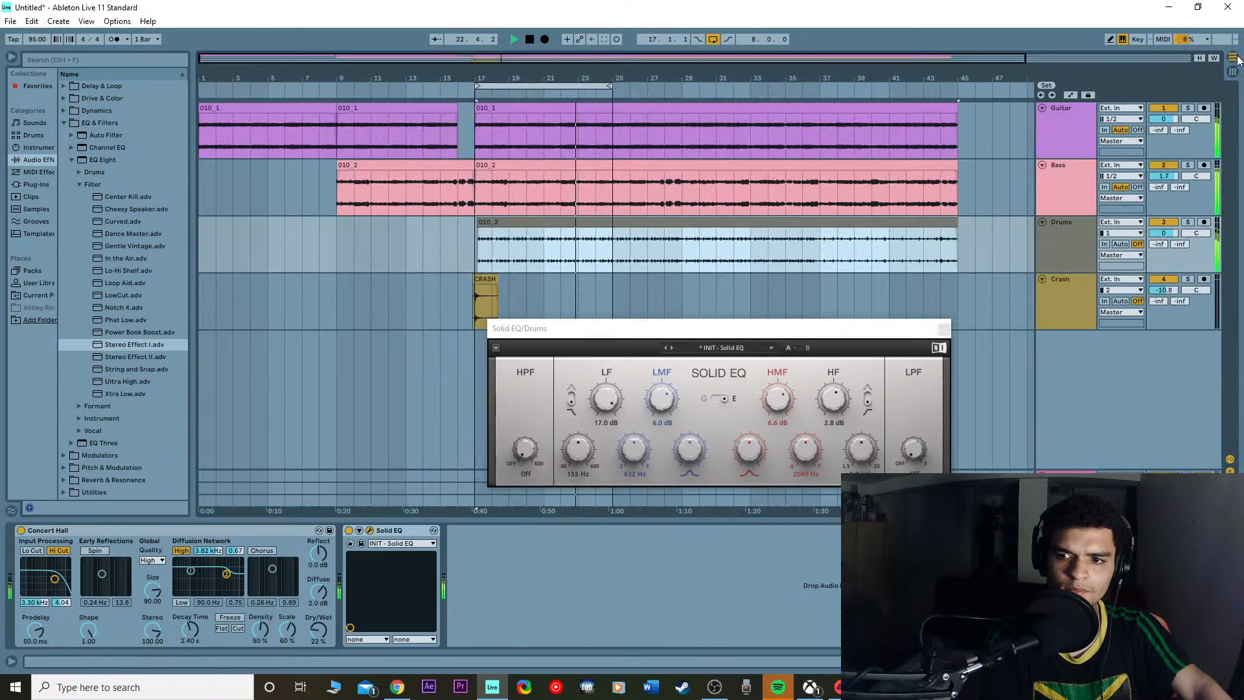
left_click_drag(1175, 235, 1174, 245)
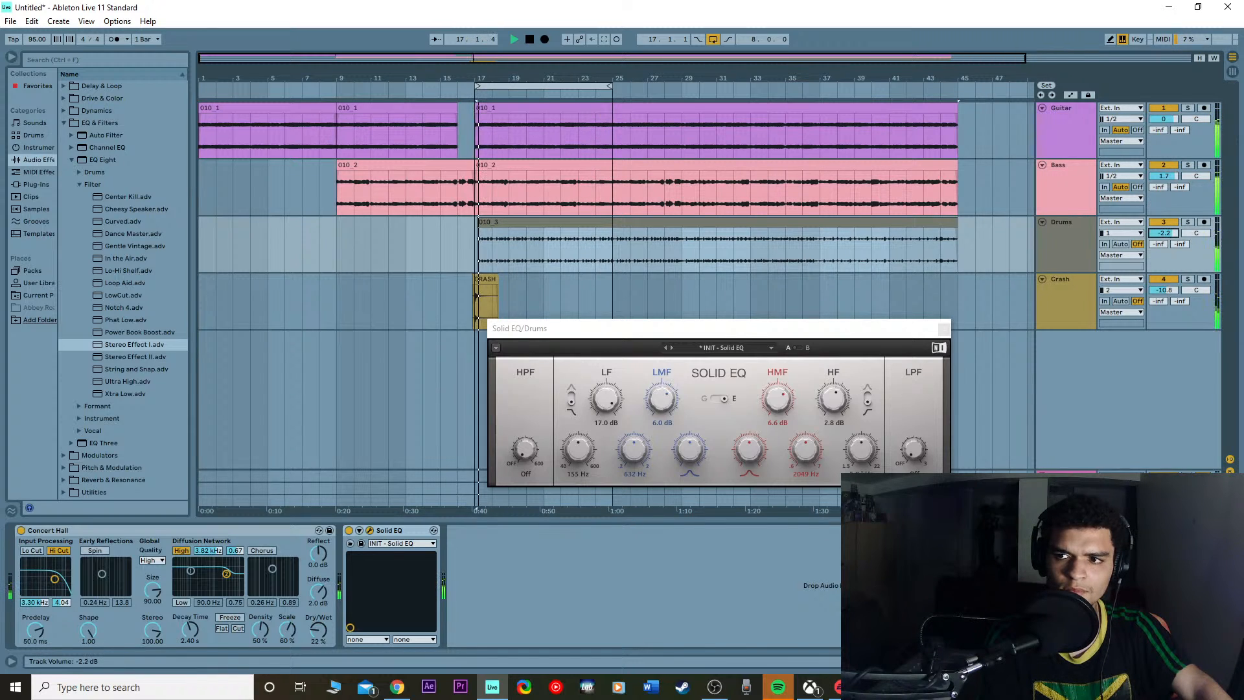
Step: Turn off the arrangement loop, check the track levels in the Session View mixer and stop playback
left_click(713, 40)
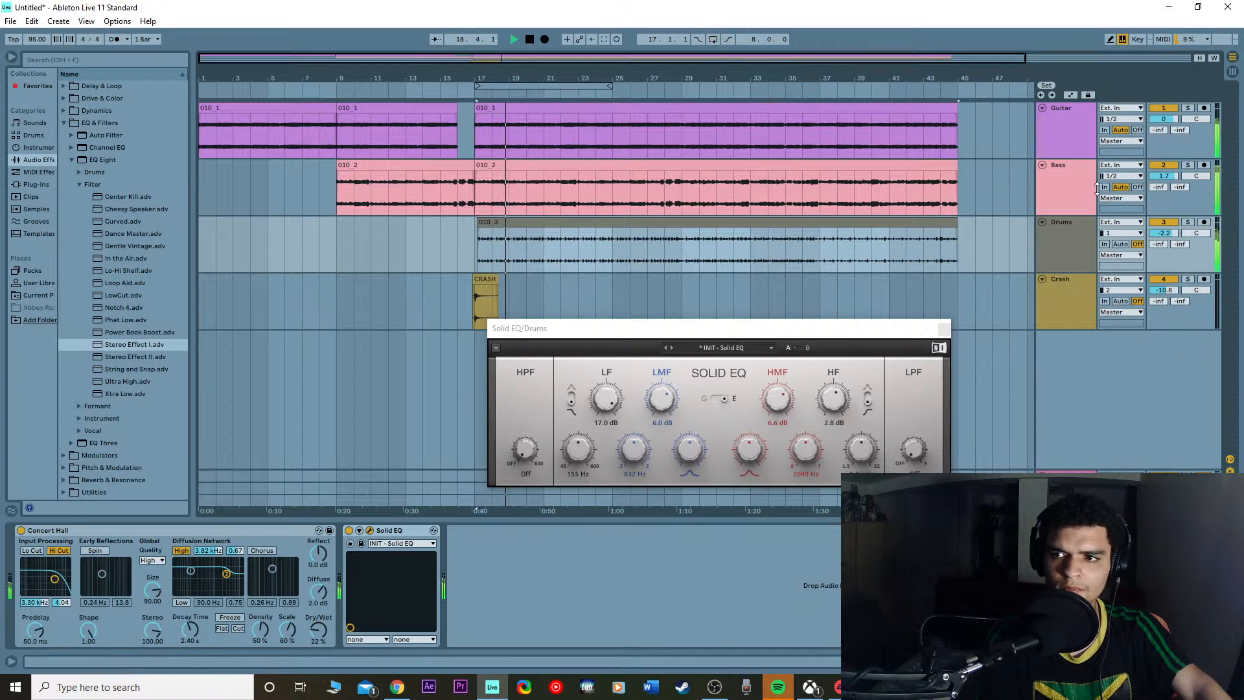
left_click(1063, 138)
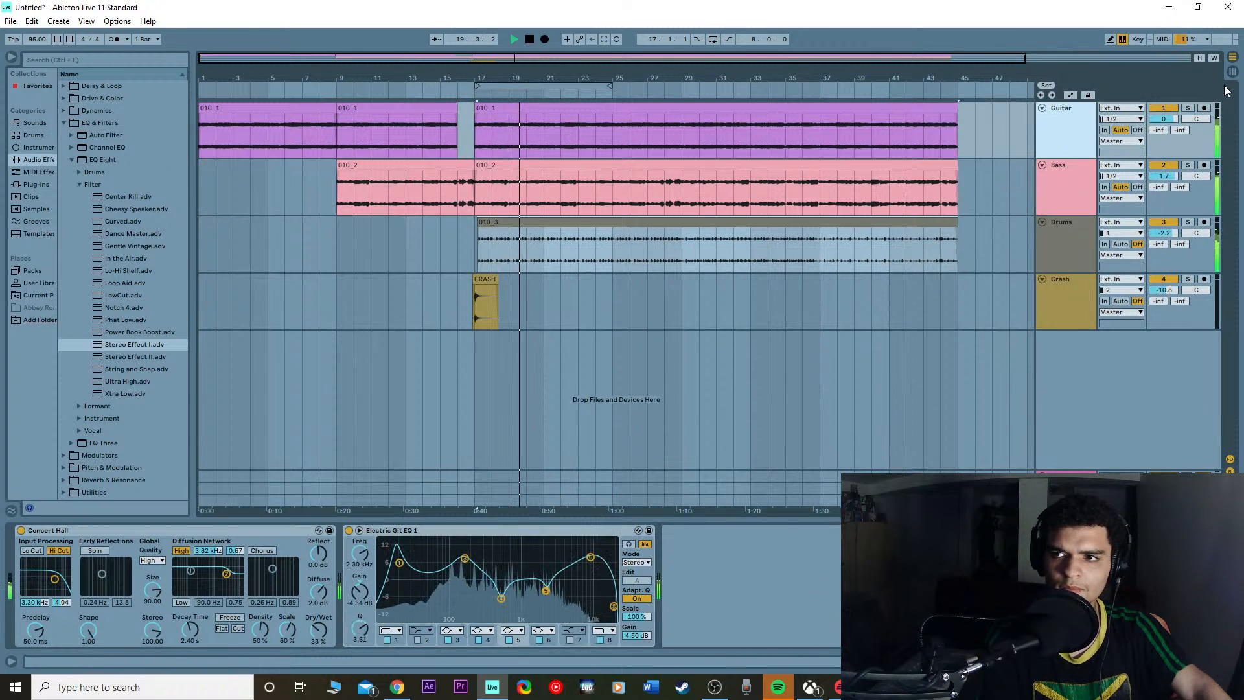
left_click(1233, 72)
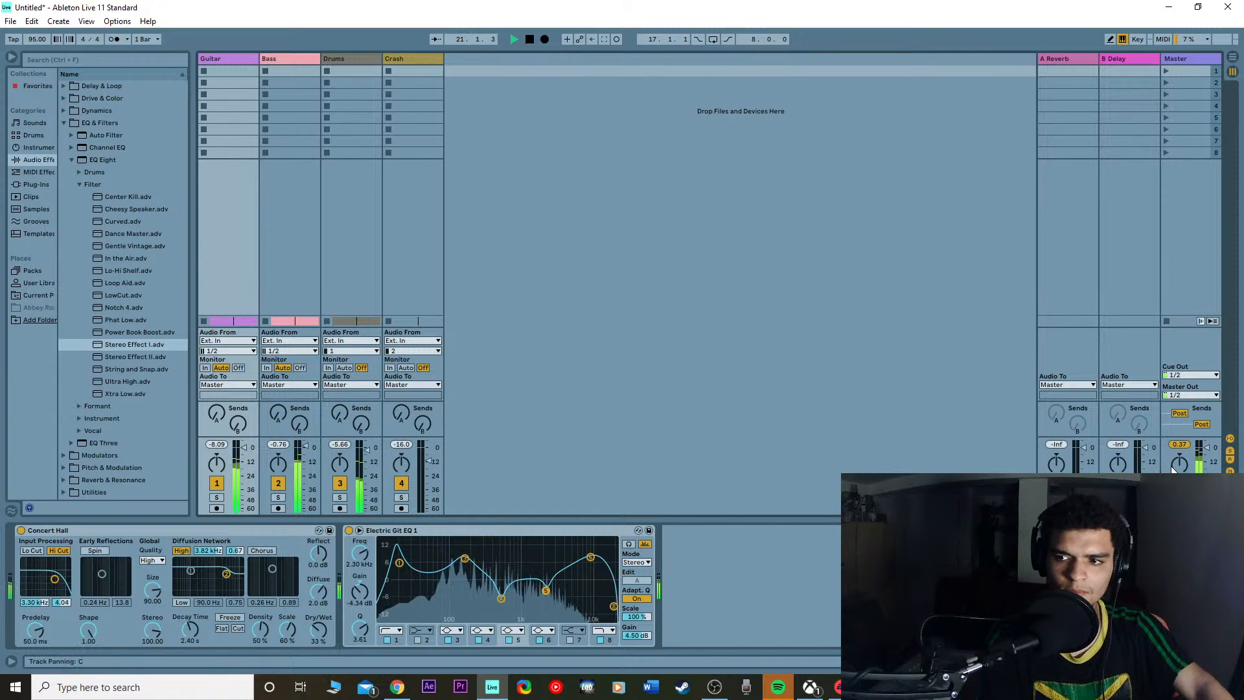
key("space")
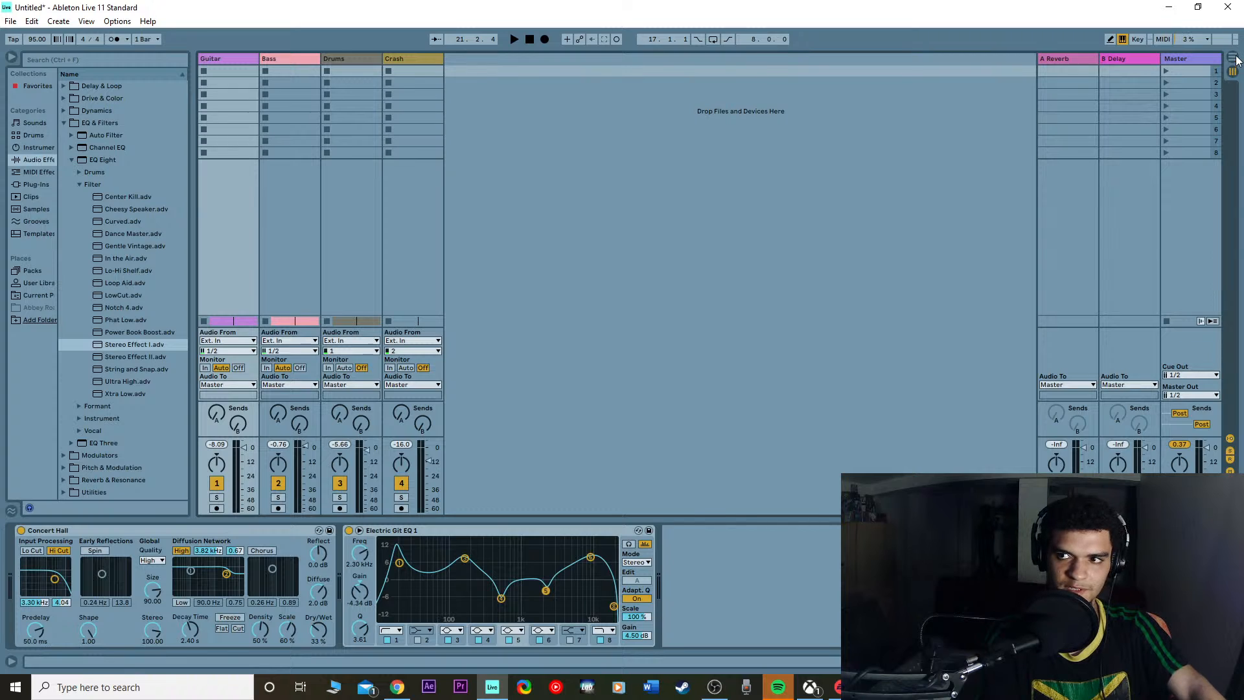
Step: Return to the Arrangement View and look through the device chains of the crash, drums, bass and guitar tracks
left_click(1233, 58)
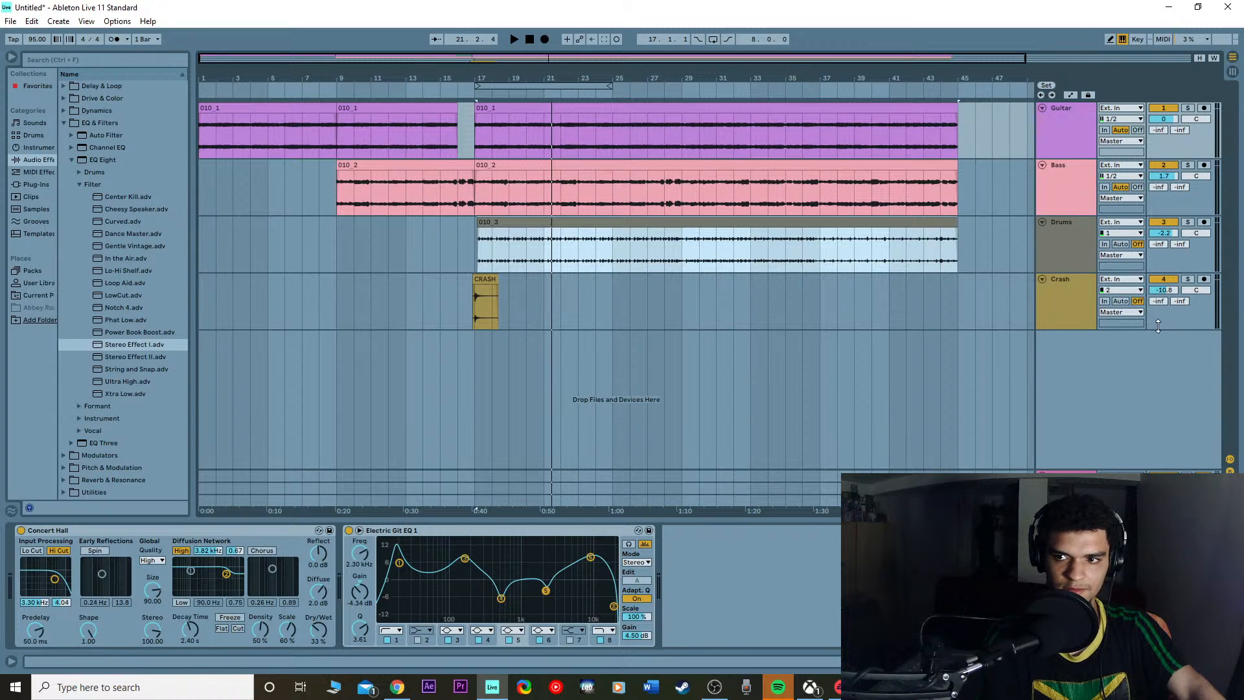
left_click(1082, 293)
left_click(1074, 230)
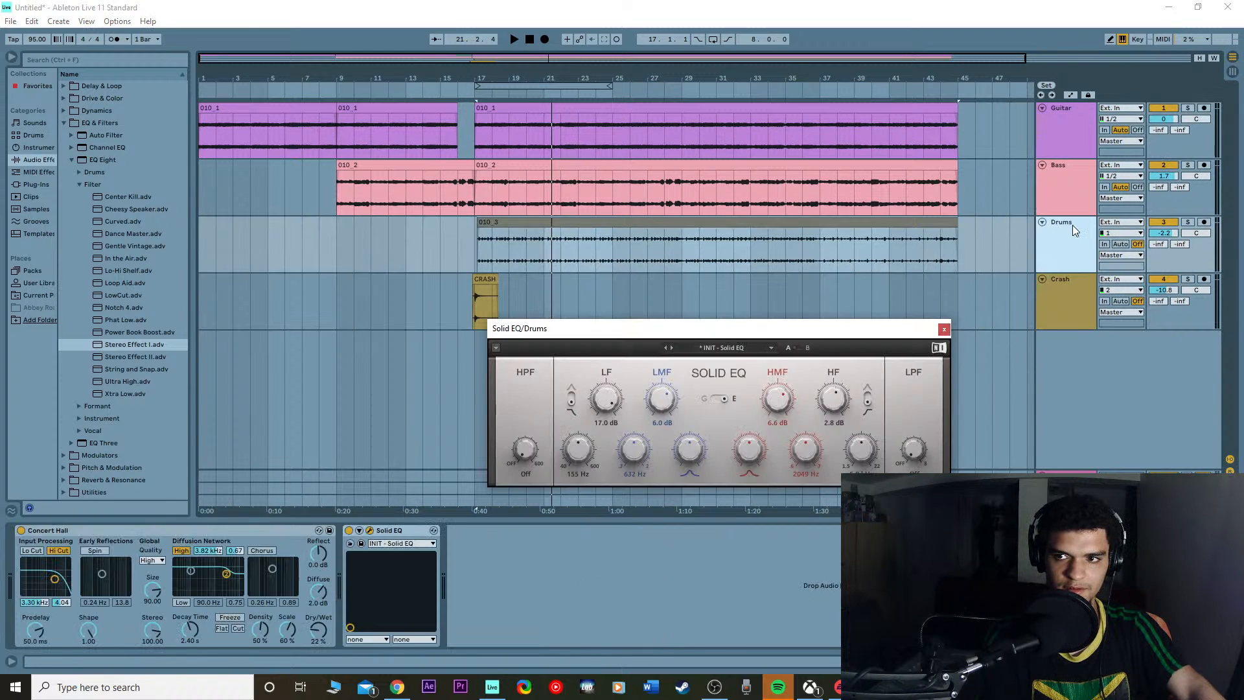
left_click(1080, 174)
left_click(1084, 139)
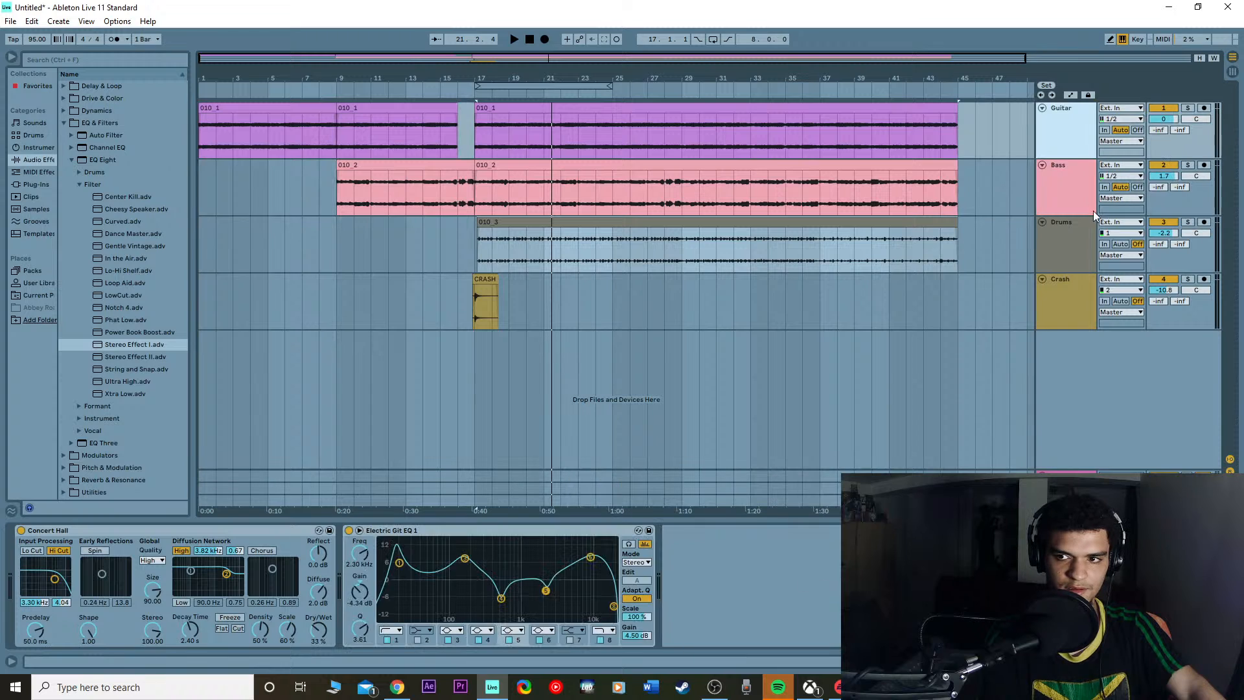
left_click(1068, 311)
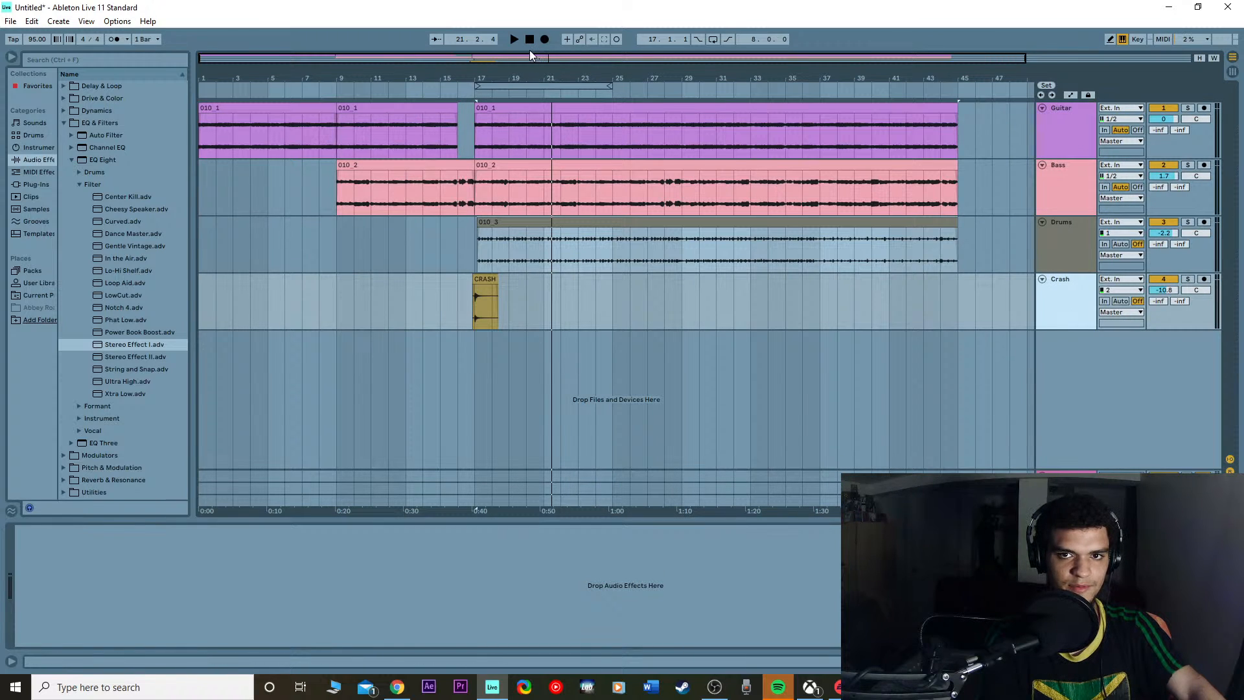
Step: Return the playhead to the start of the song and listen to the full mix until about bar 39
left_click(529, 39)
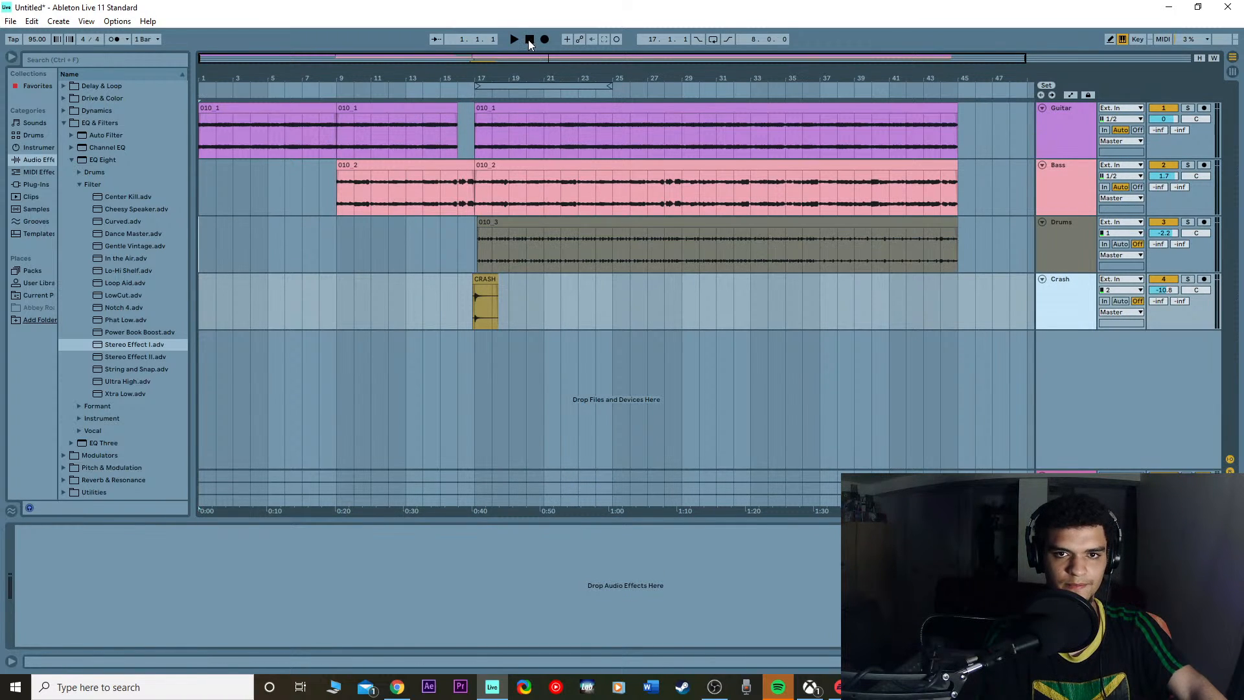
key("space")
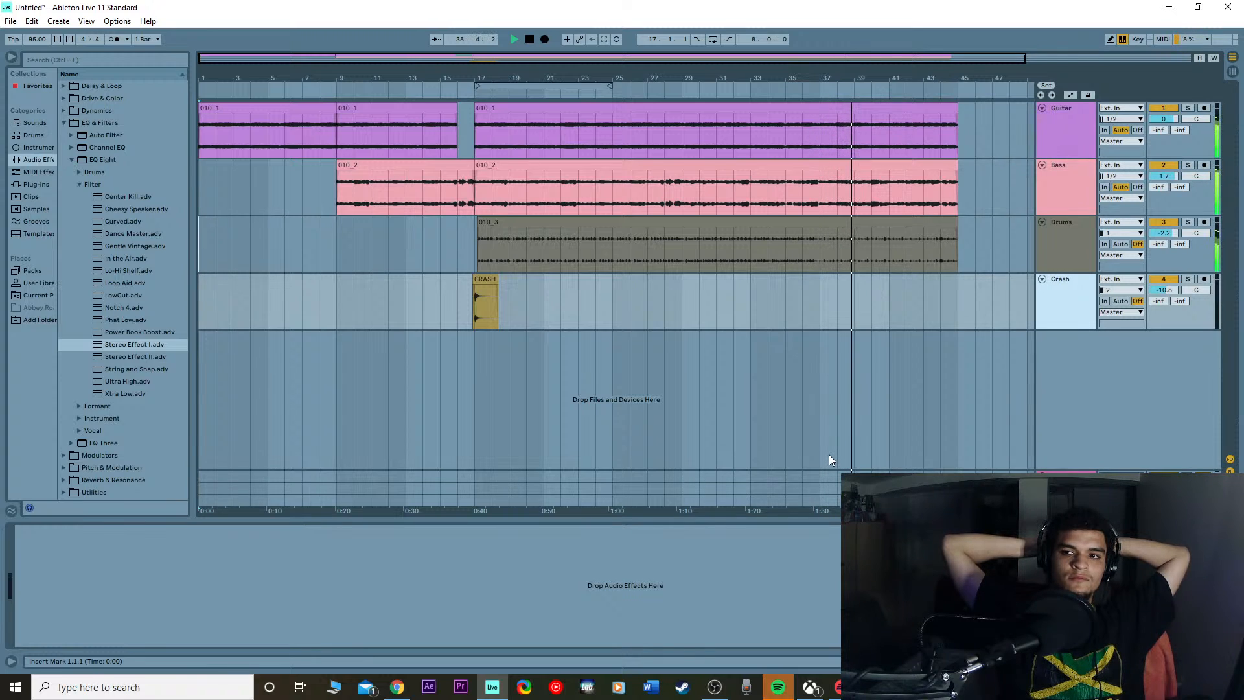
key("space")
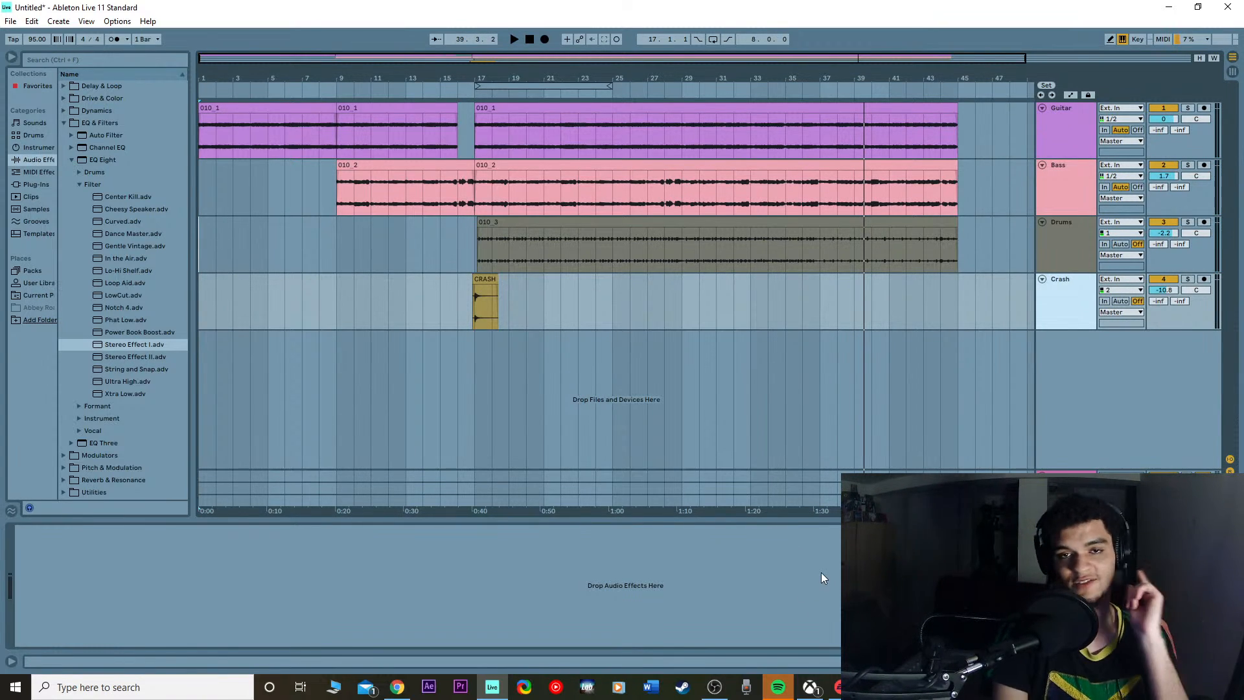
key("alt+Tab")
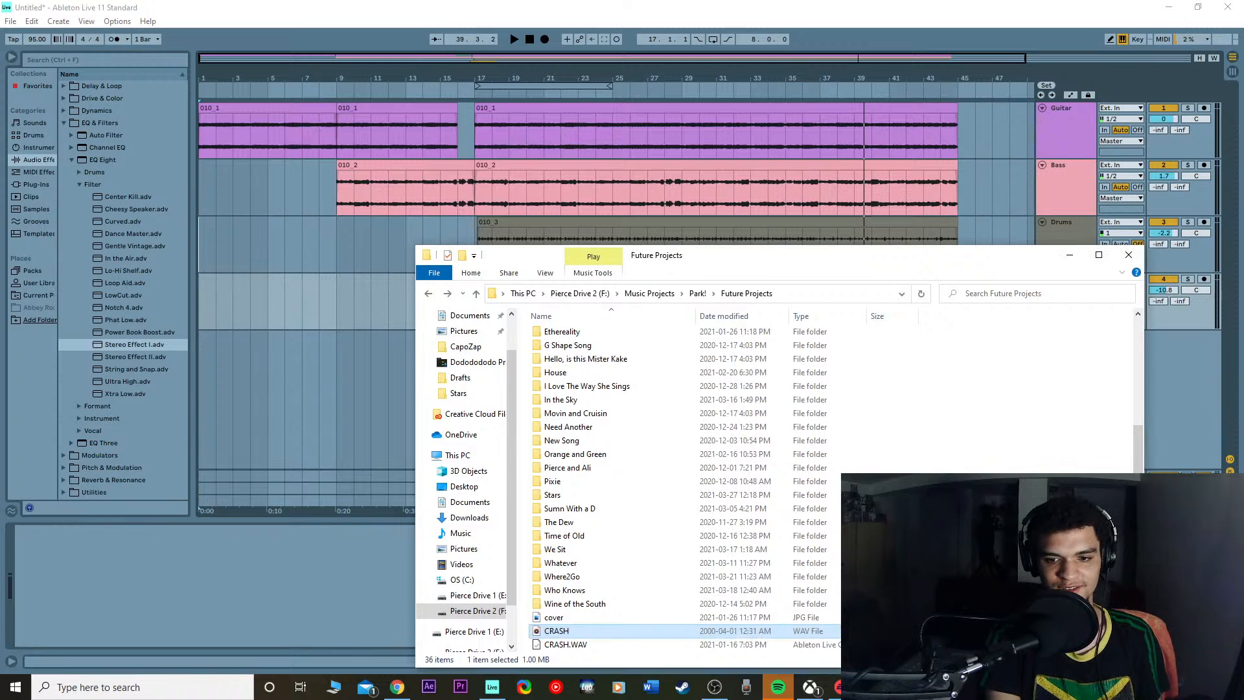
key("alt+Tab")
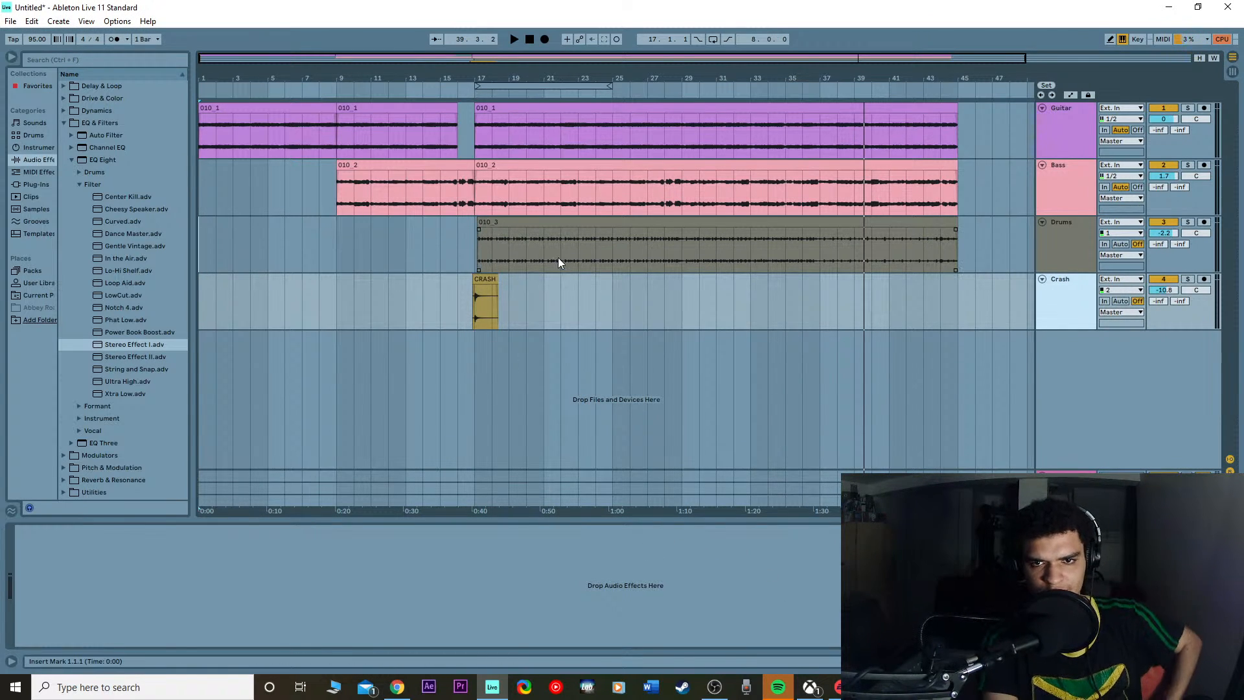
Step: Select the drums clip and move its Solid EQ window lower, clear of the arrangement tracks
left_click(555, 222)
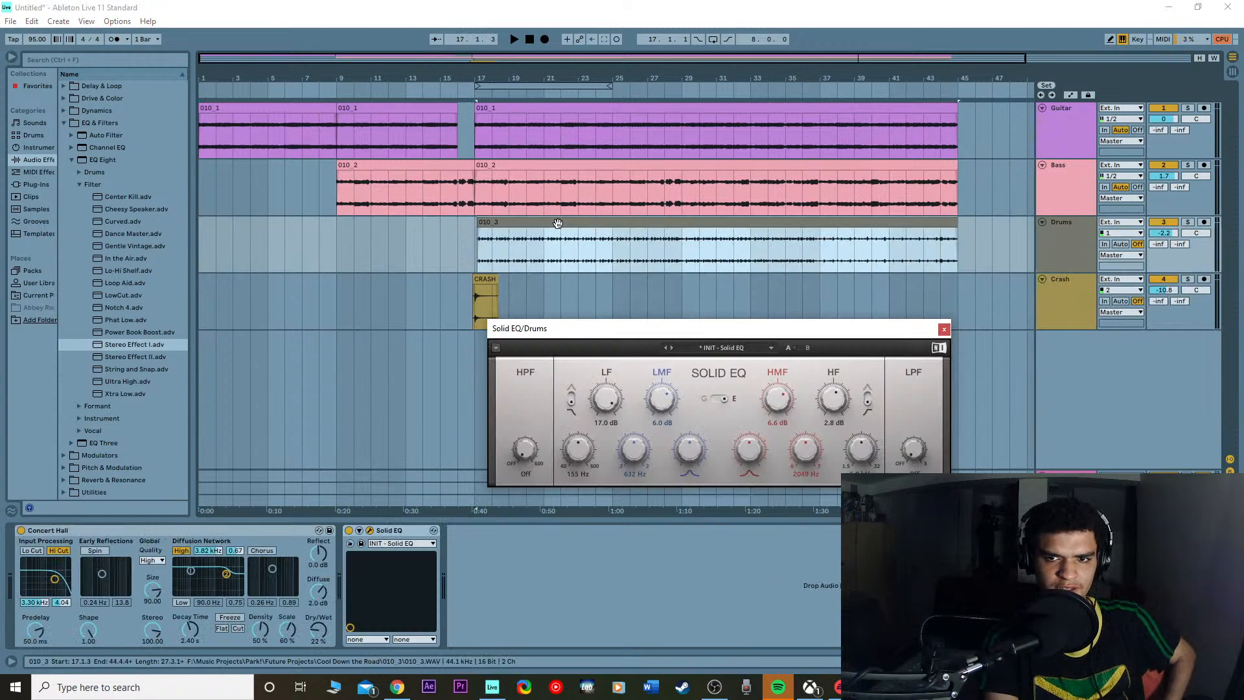
left_click(819, 597)
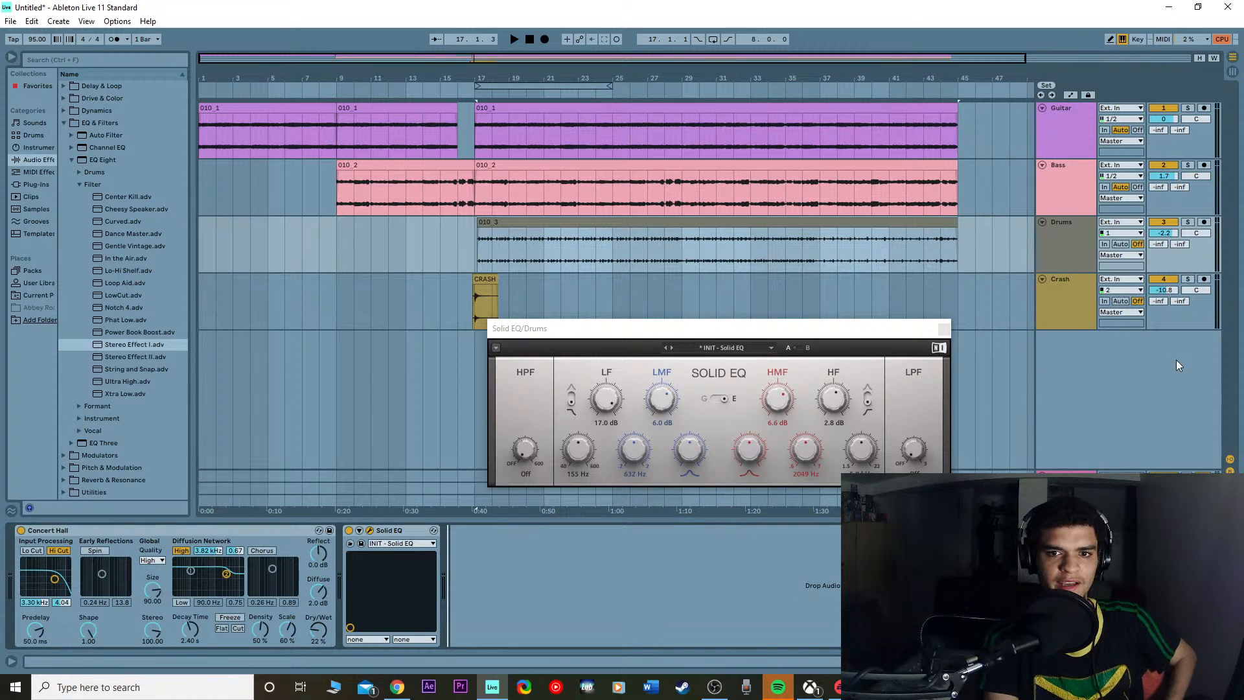
left_click_drag(511, 330, 501, 354)
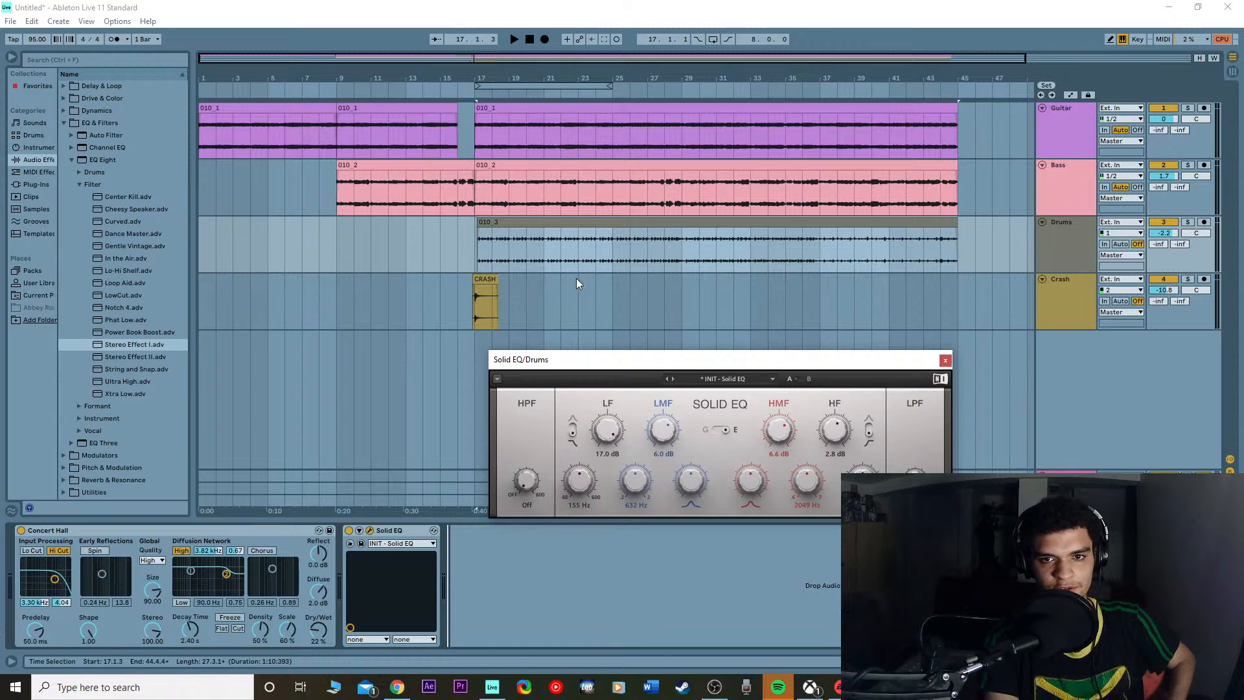
left_click(573, 225)
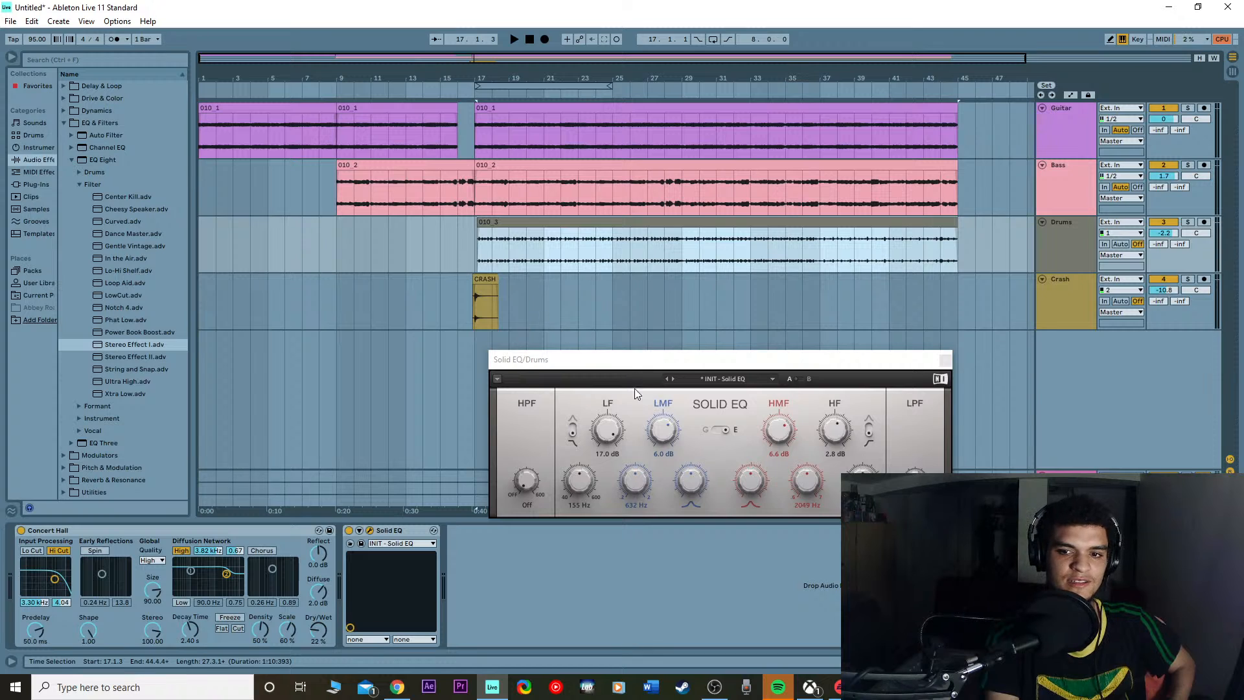
left_click_drag(626, 364, 696, 401)
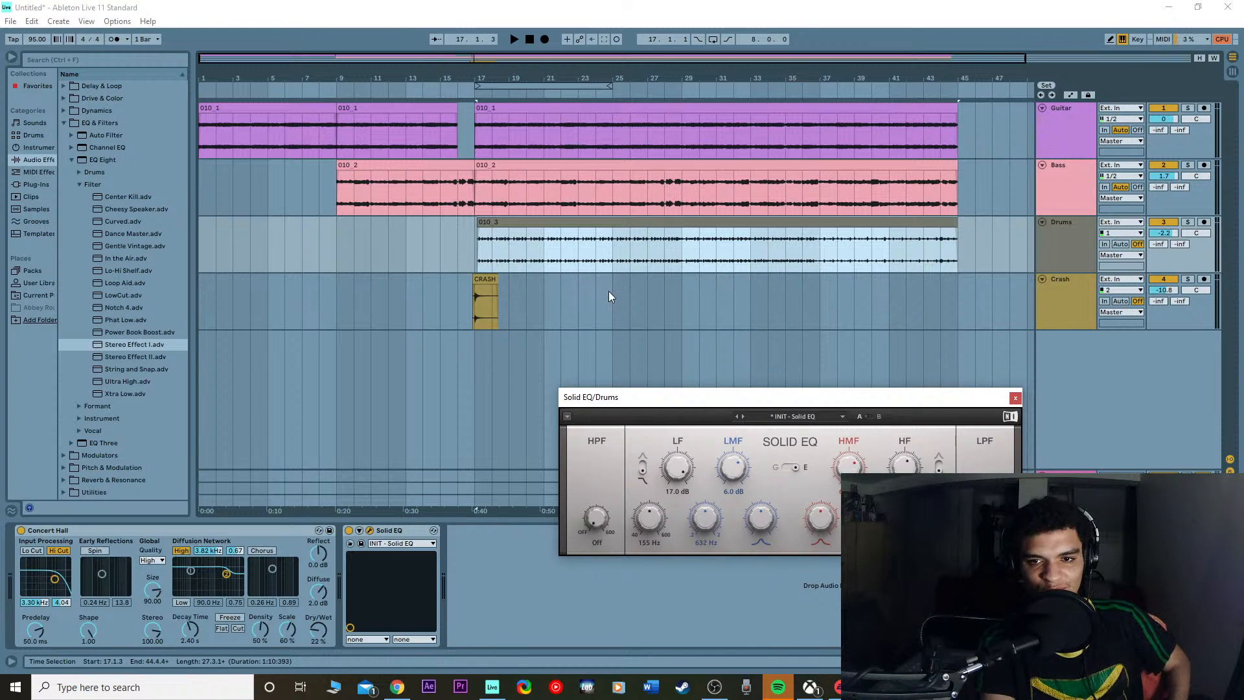
left_click_drag(609, 297, 478, 232)
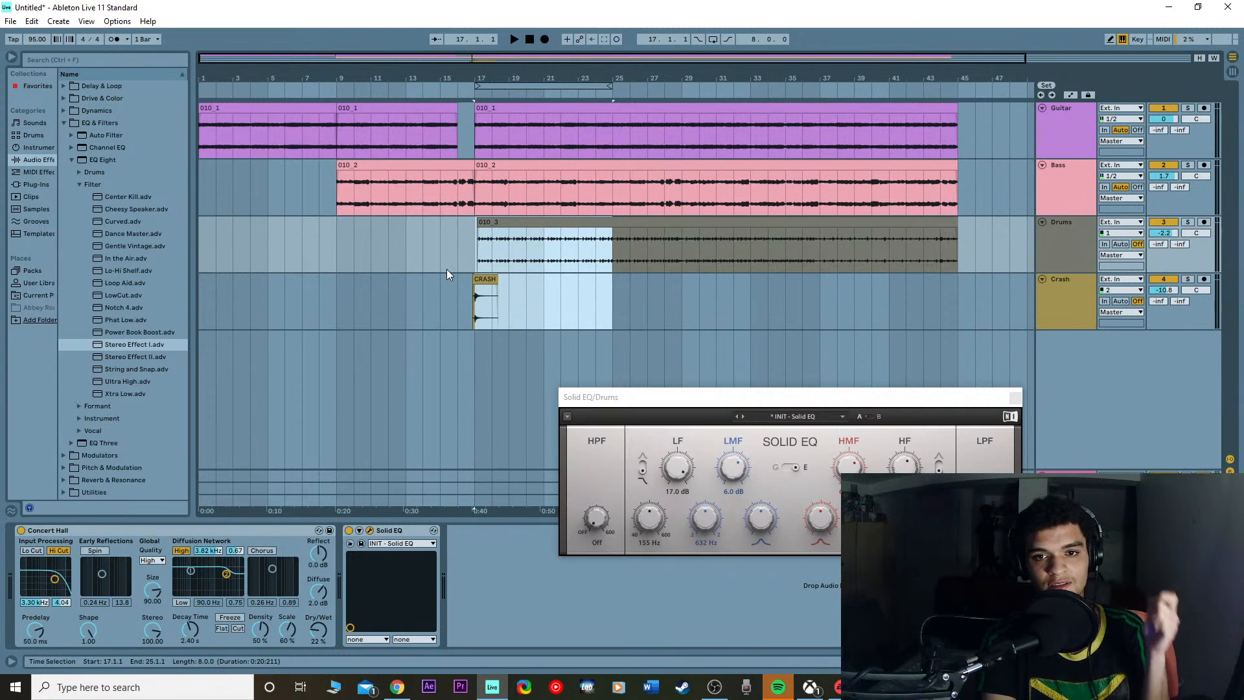
left_click(618, 284)
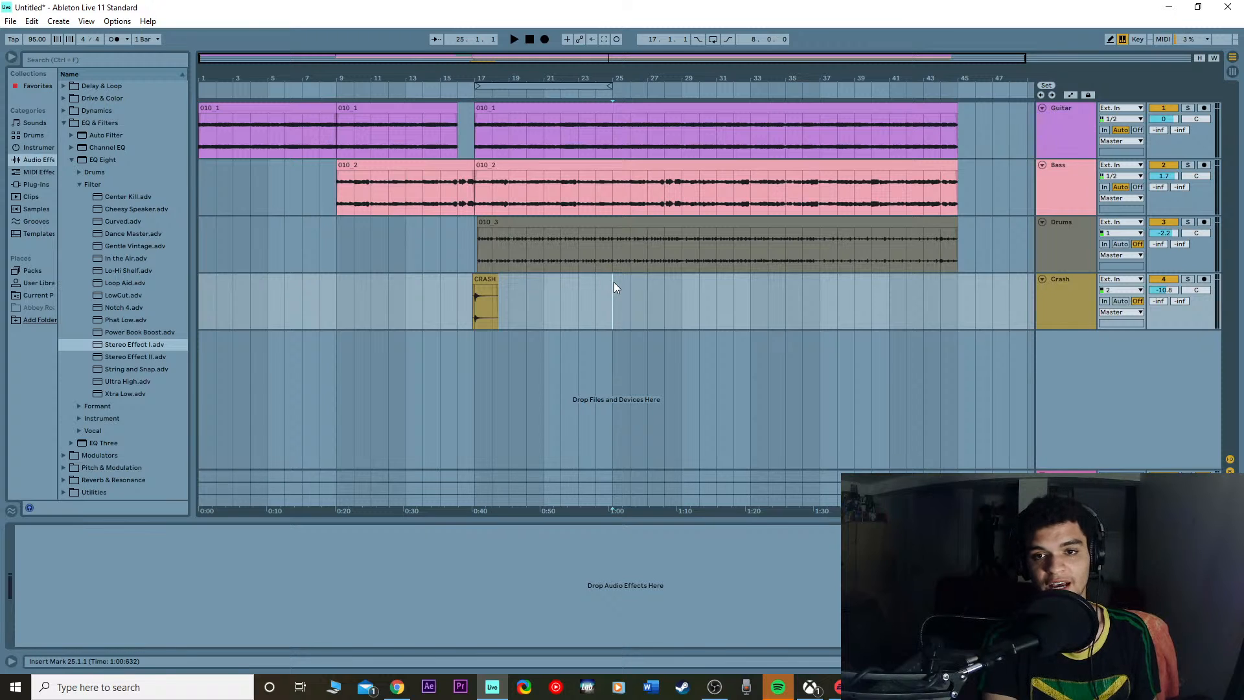
left_click_drag(616, 274, 983, 220)
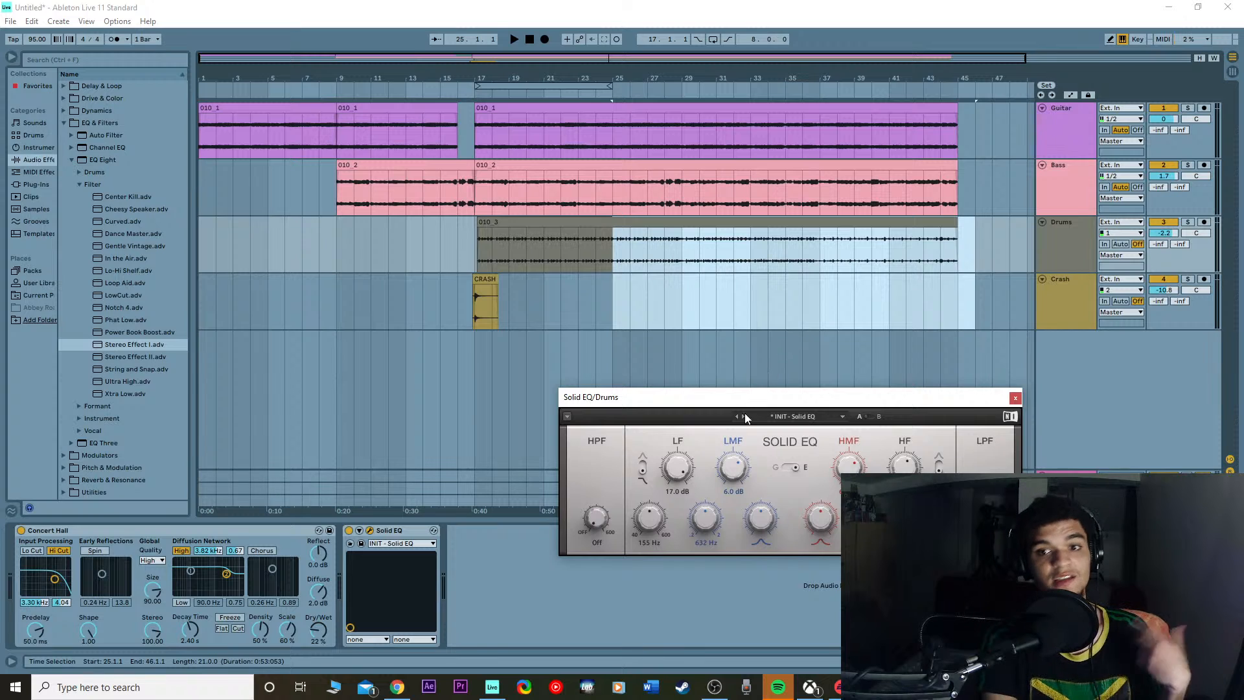
left_click(716, 304)
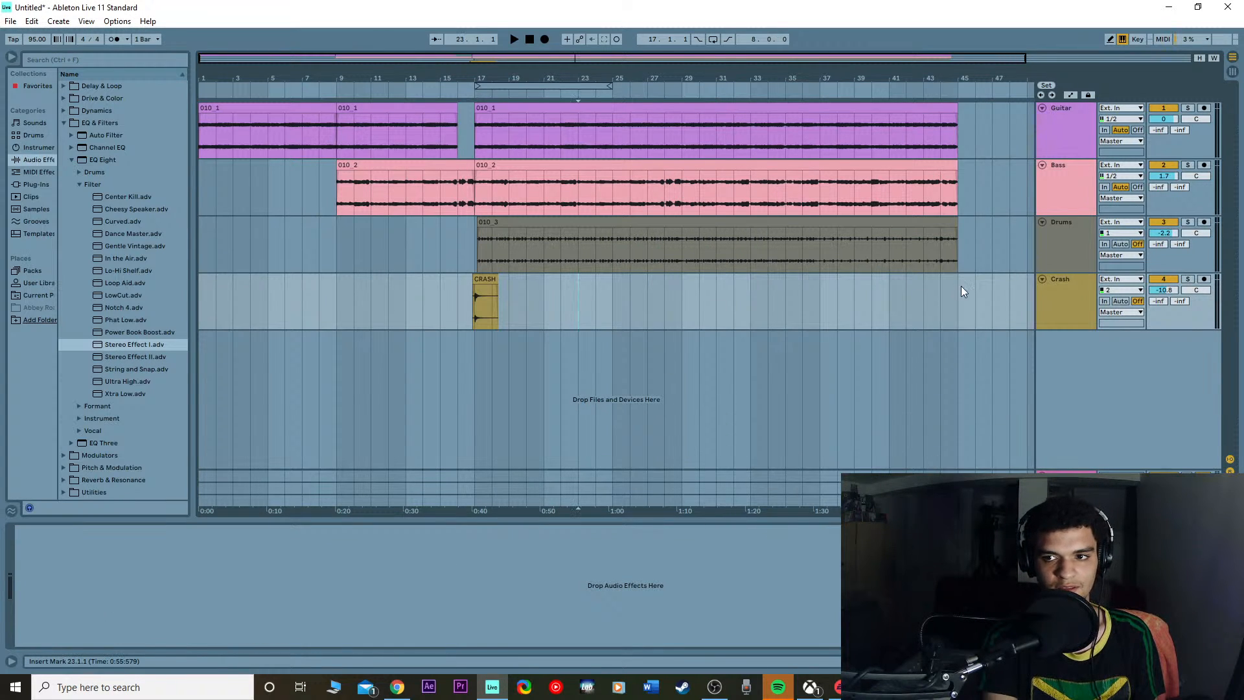
left_click(972, 265)
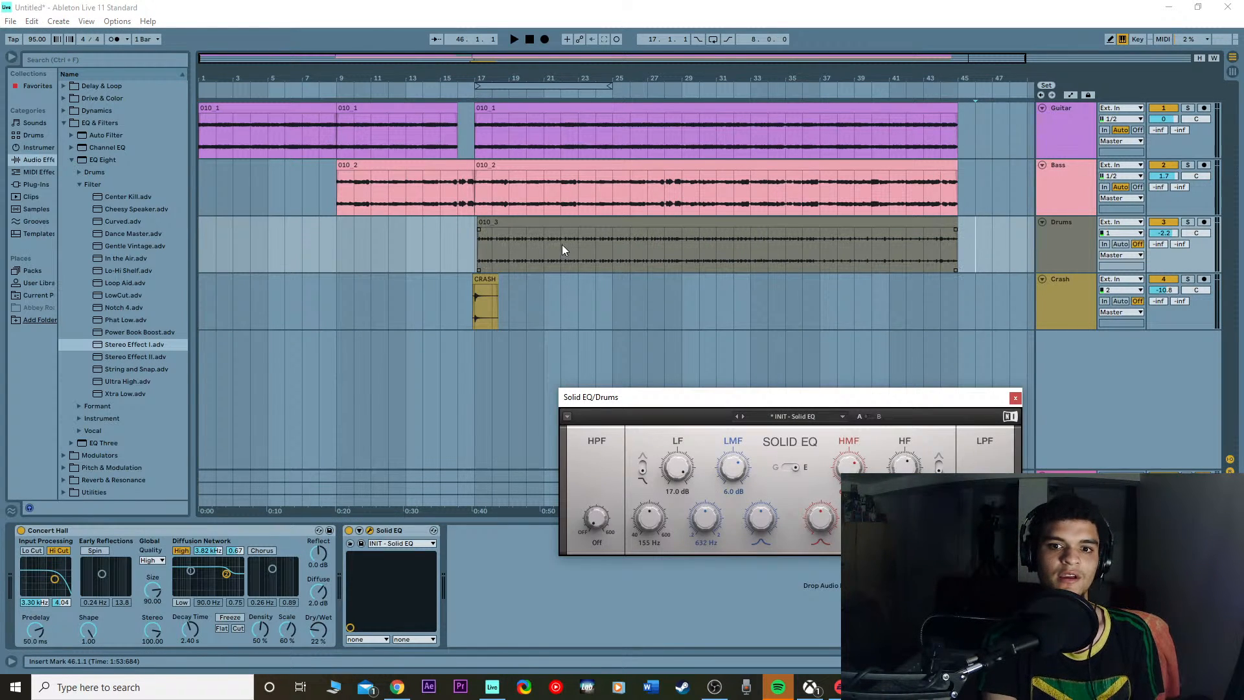
left_click_drag(472, 254, 555, 250)
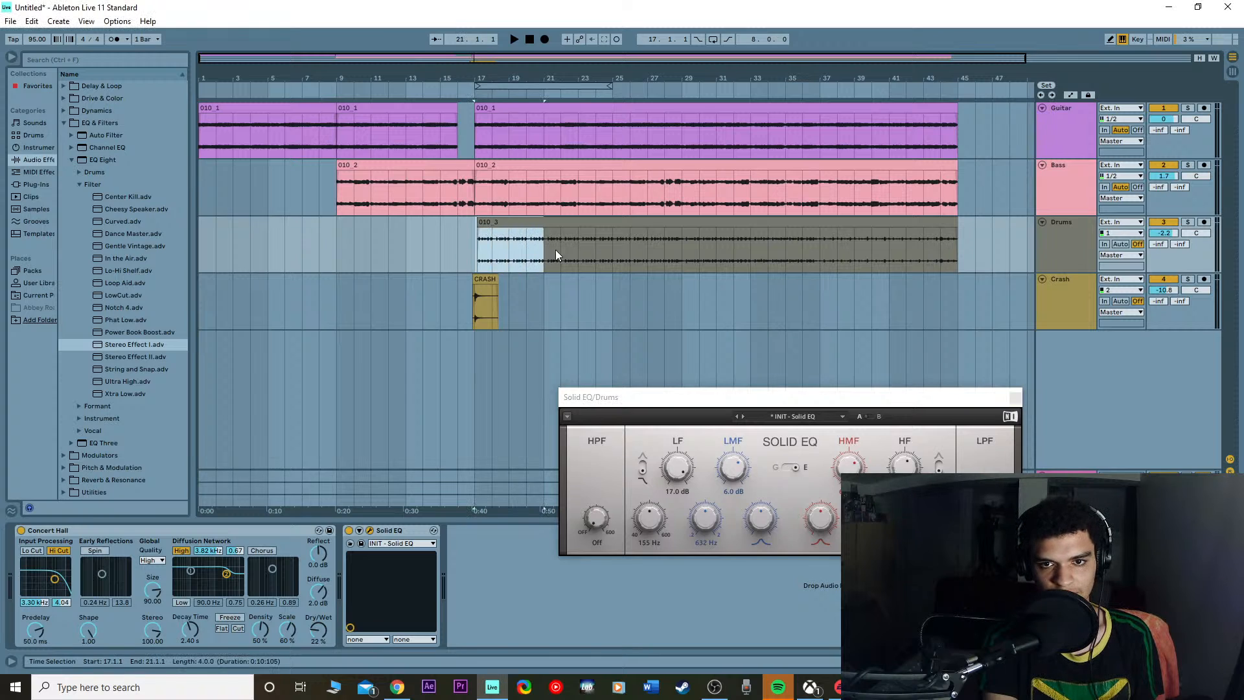
left_click(605, 294)
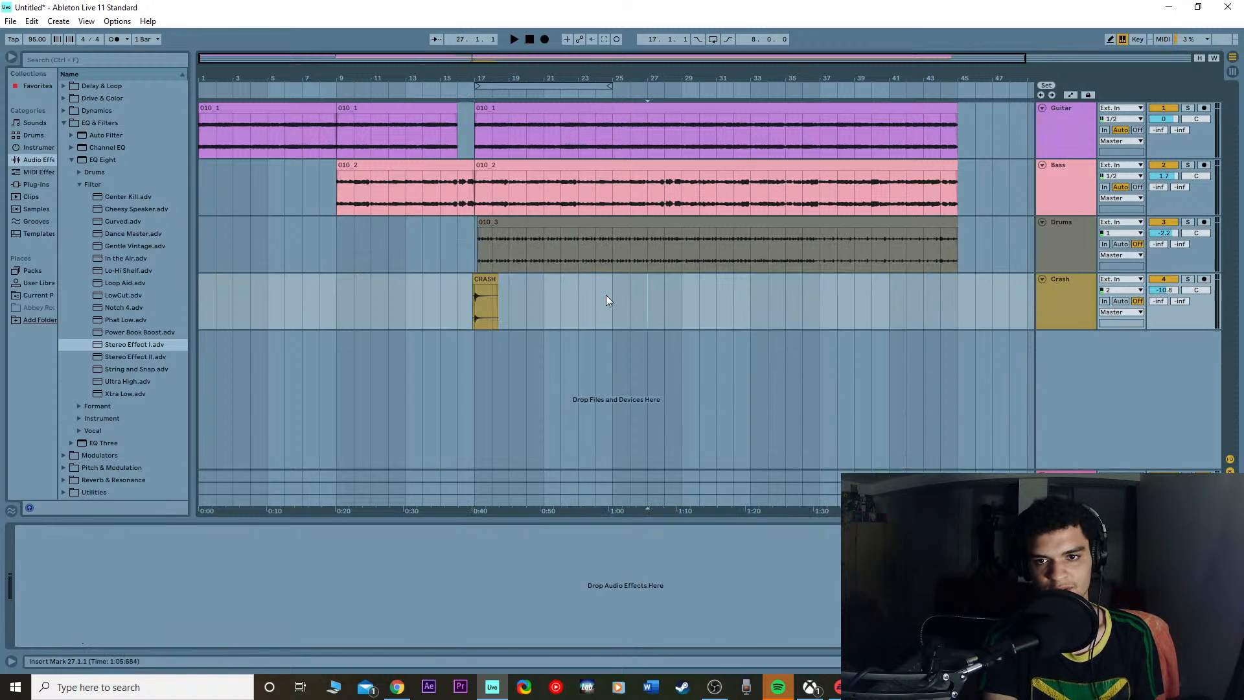
left_click_drag(625, 285, 959, 210)
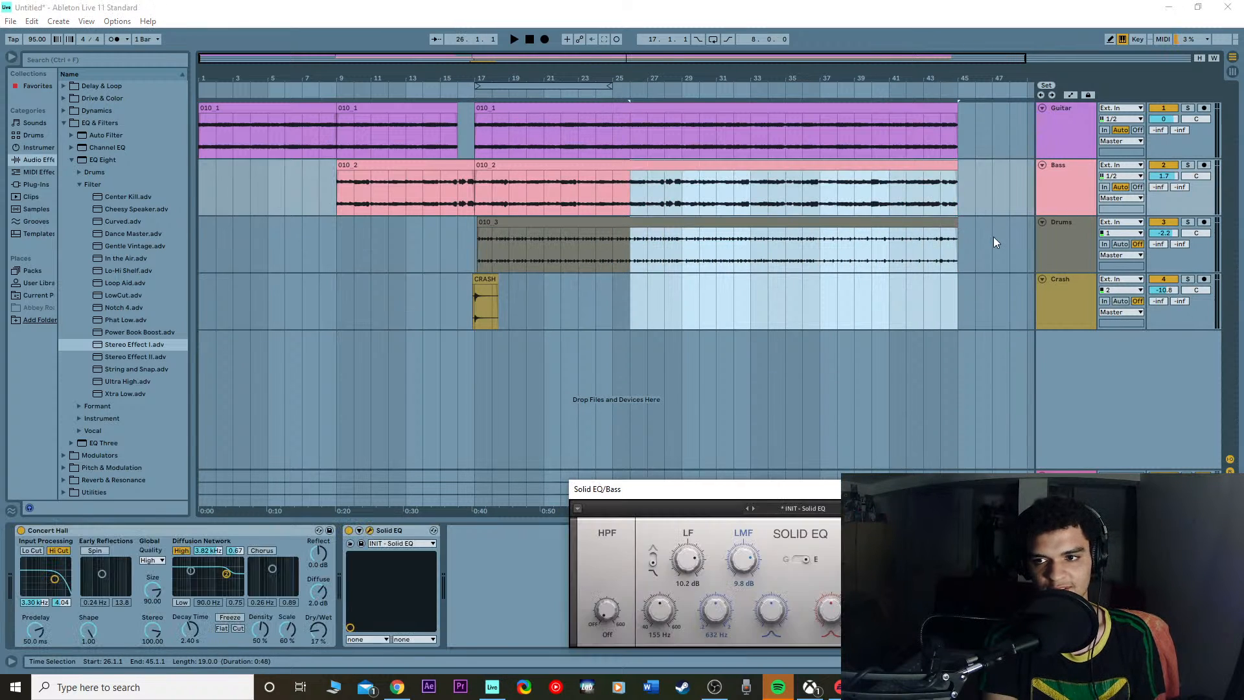
left_click(994, 236)
left_click(915, 344)
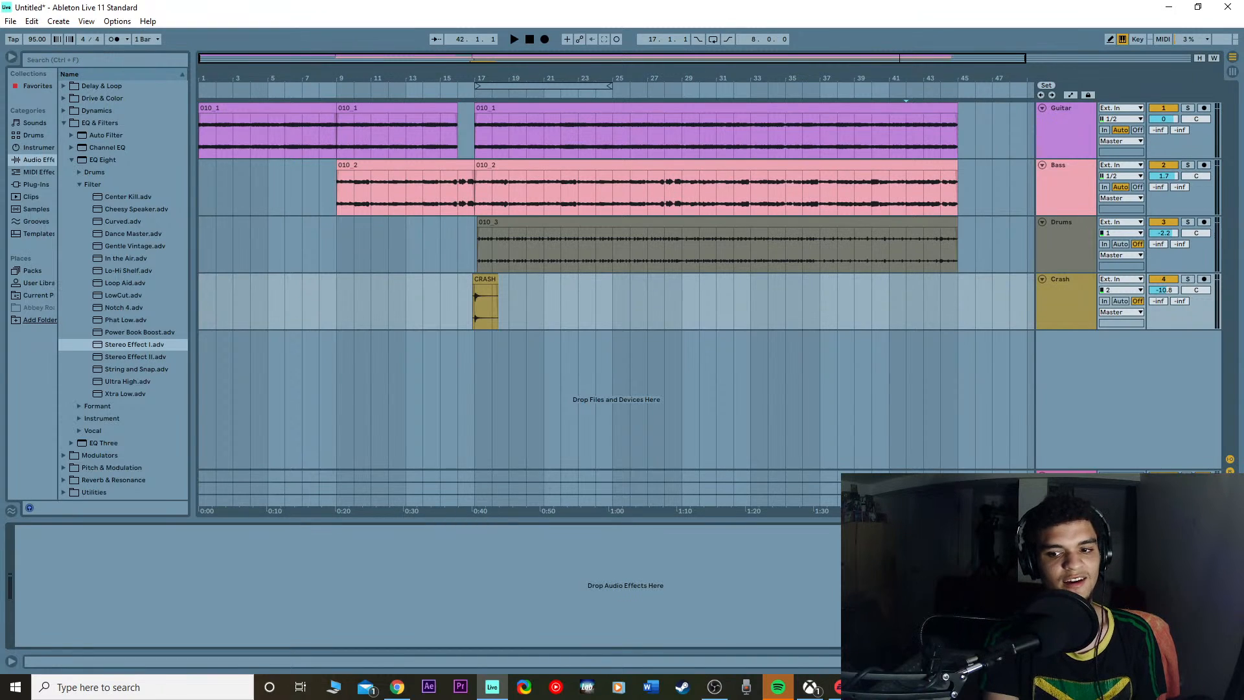
Step: Switch to File Explorer, go to the Cool Down the Road folder and select the 010_4 recording inside its 010_4 subfolder
key("alt+Tab")
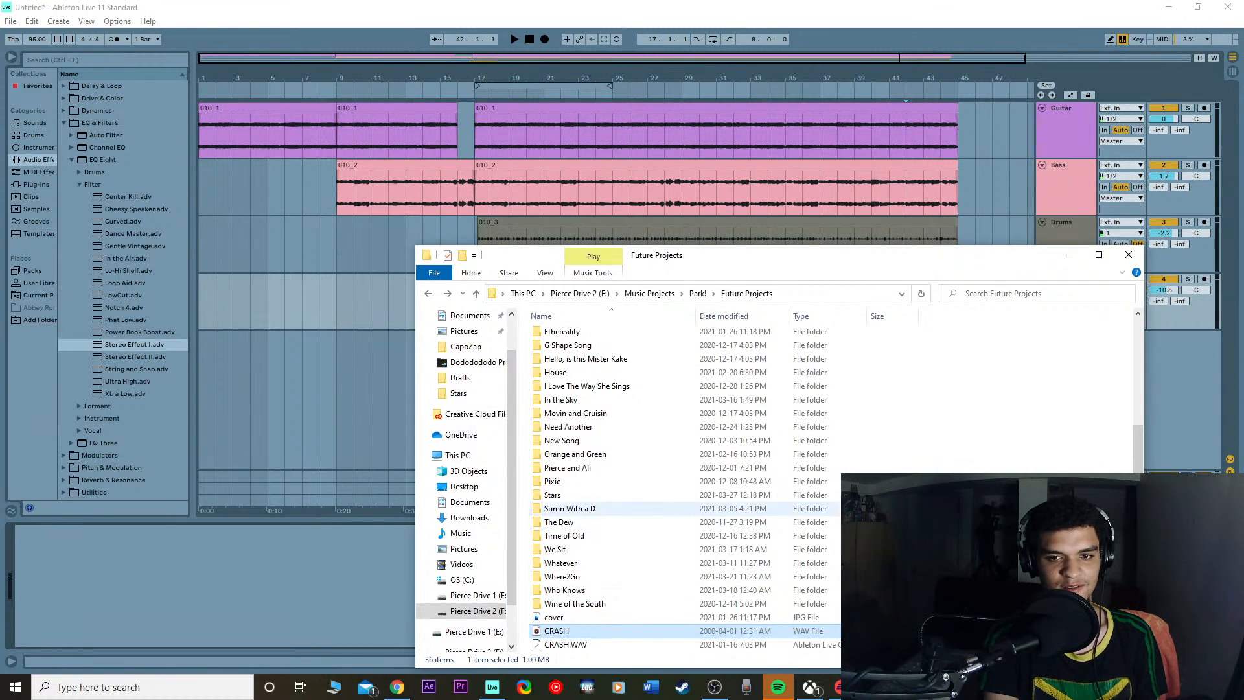
scroll(705, 463, "down", 4)
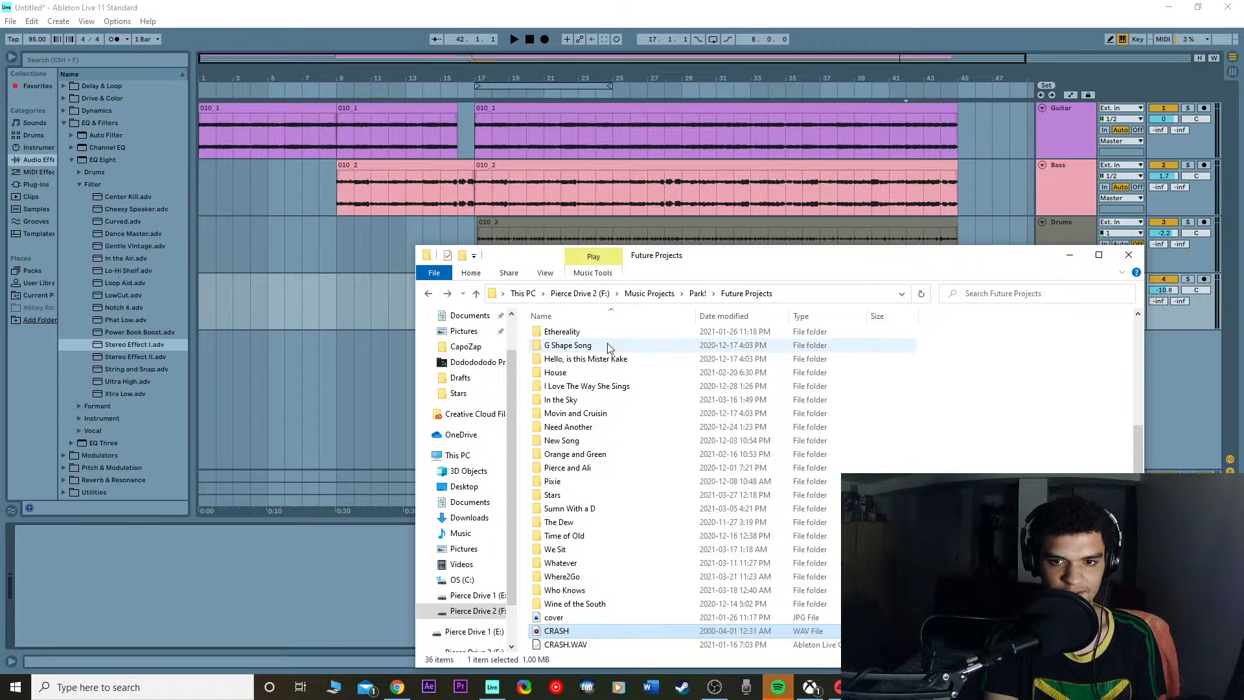
scroll(605, 347, "up", 3)
double_click(583, 399)
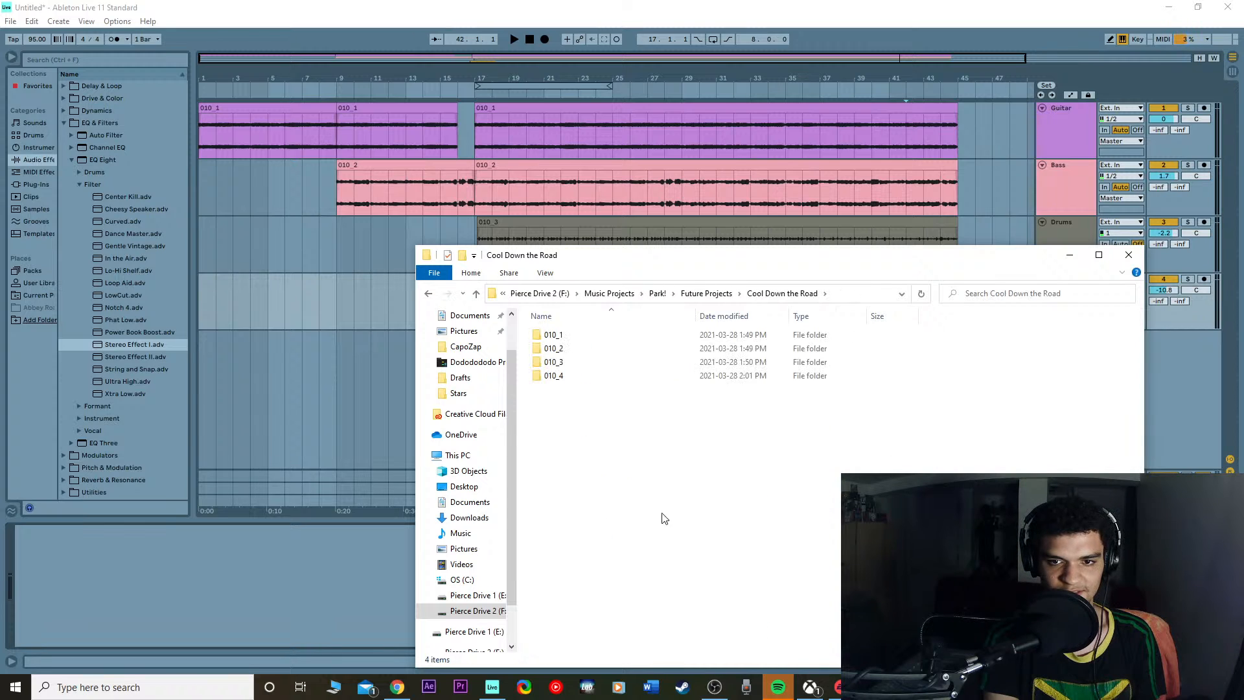
double_click(578, 382)
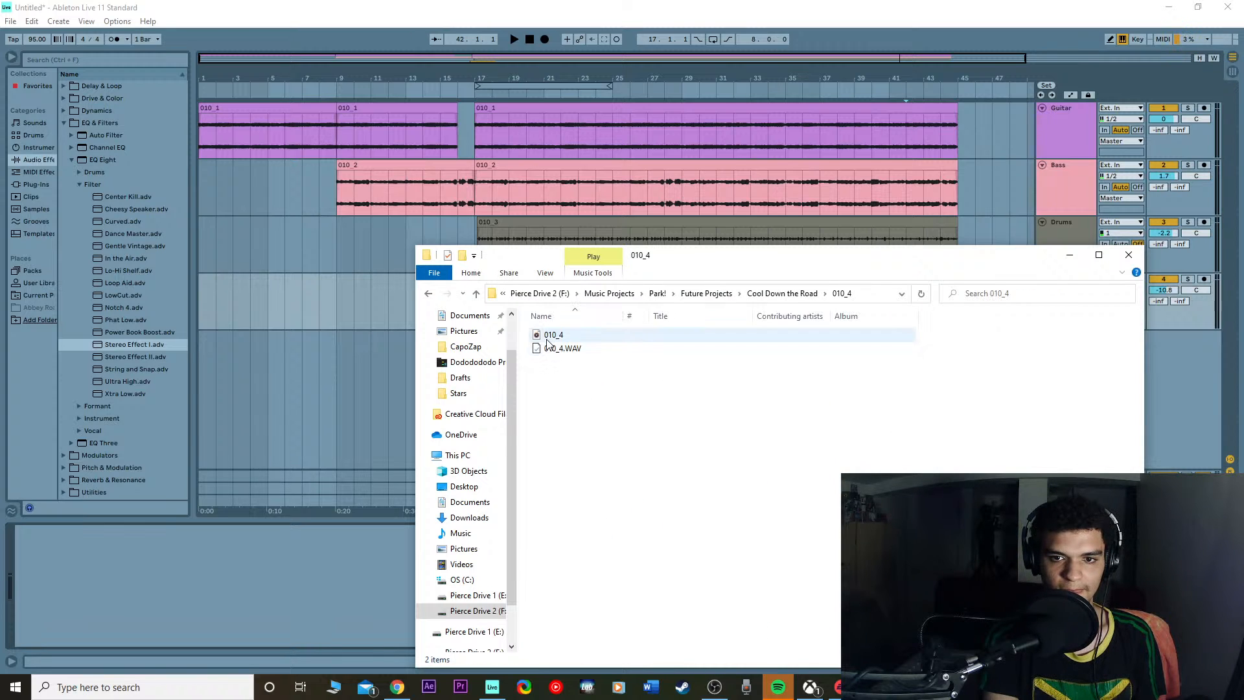
left_click(562, 337)
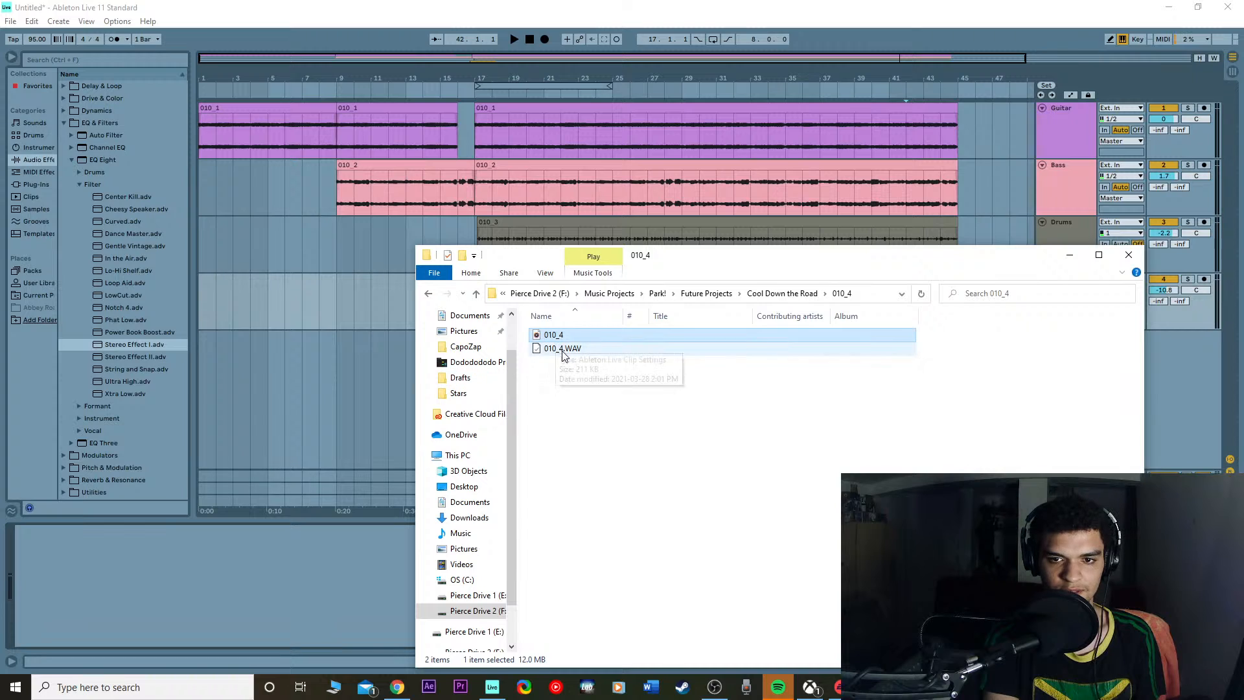
Step: Add the 010_4 recording to the arrangement on a new audio track below Crash and align its start with bar 17
left_click_drag(573, 337, 223, 375)
left_click(301, 421)
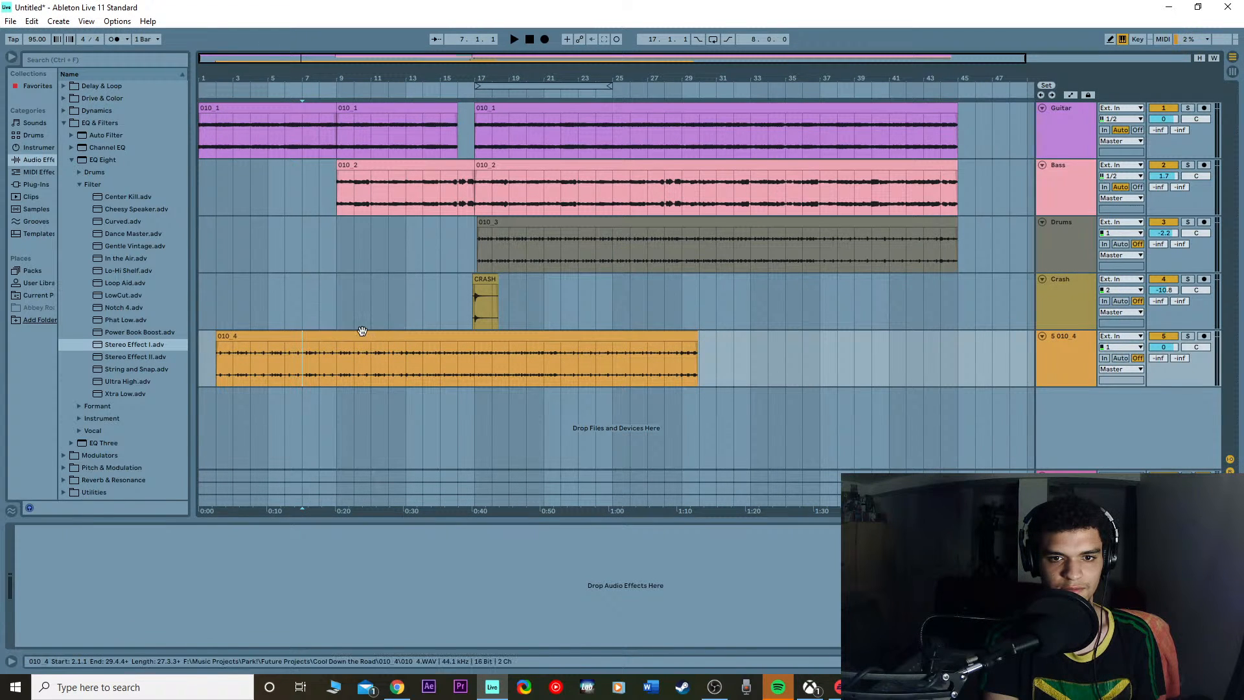
left_click_drag(364, 332, 623, 338)
left_click(526, 438)
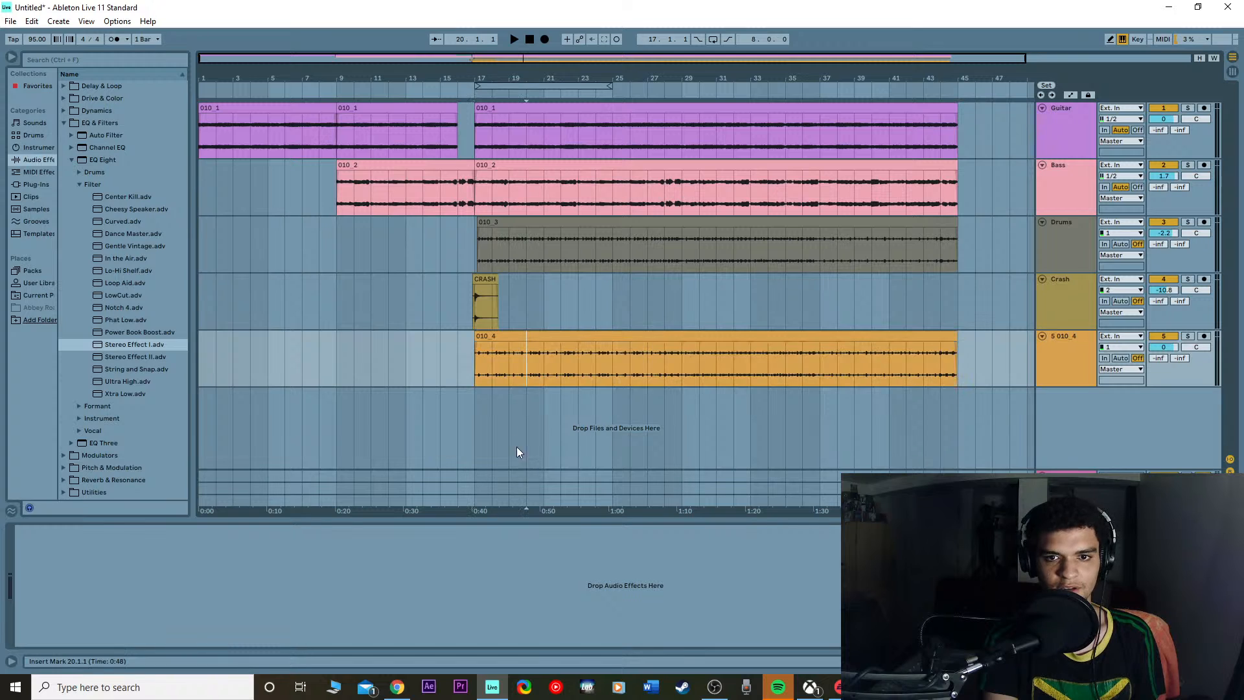
Step: Play the song from around bar 20 and trim the start of the 010_4 clip to bar 29
left_click_drag(477, 355, 558, 343)
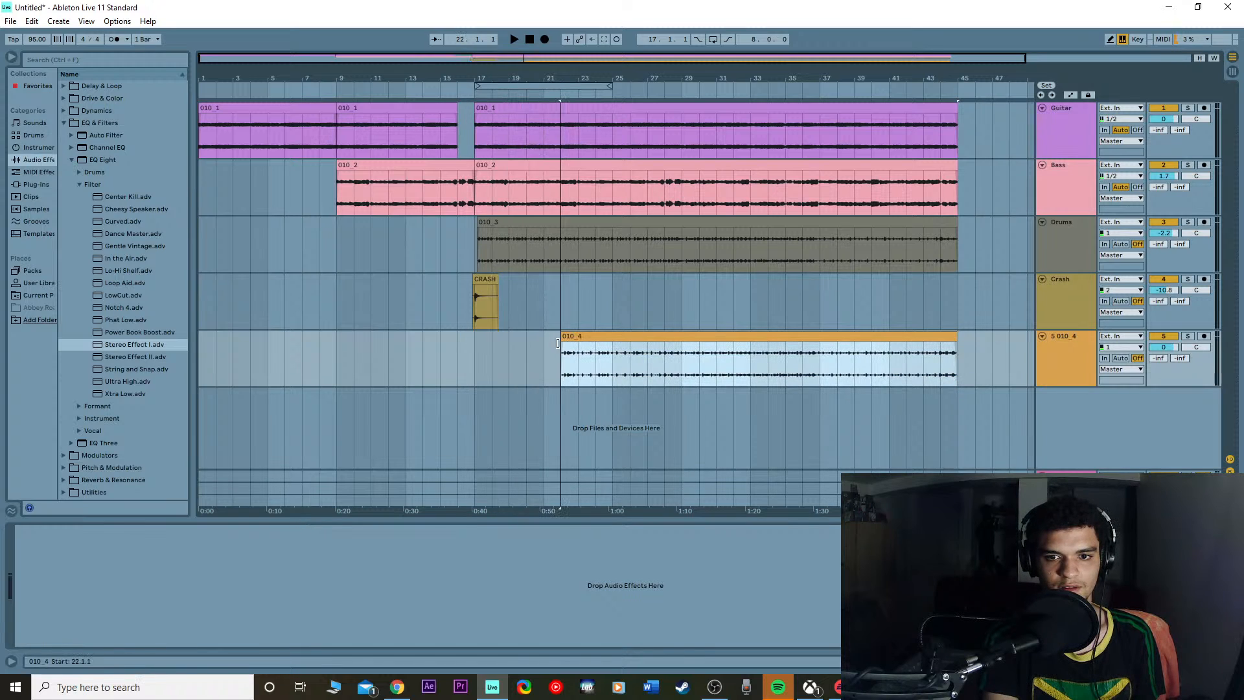
left_click(522, 96)
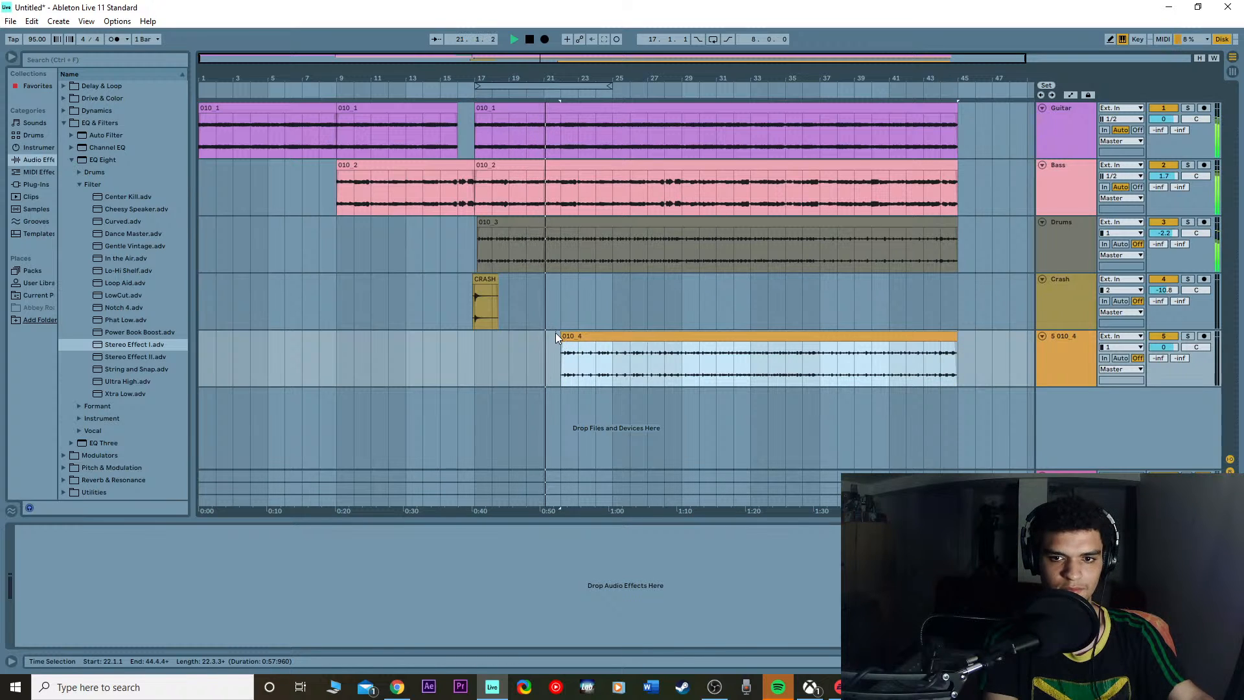
left_click_drag(565, 334, 597, 335)
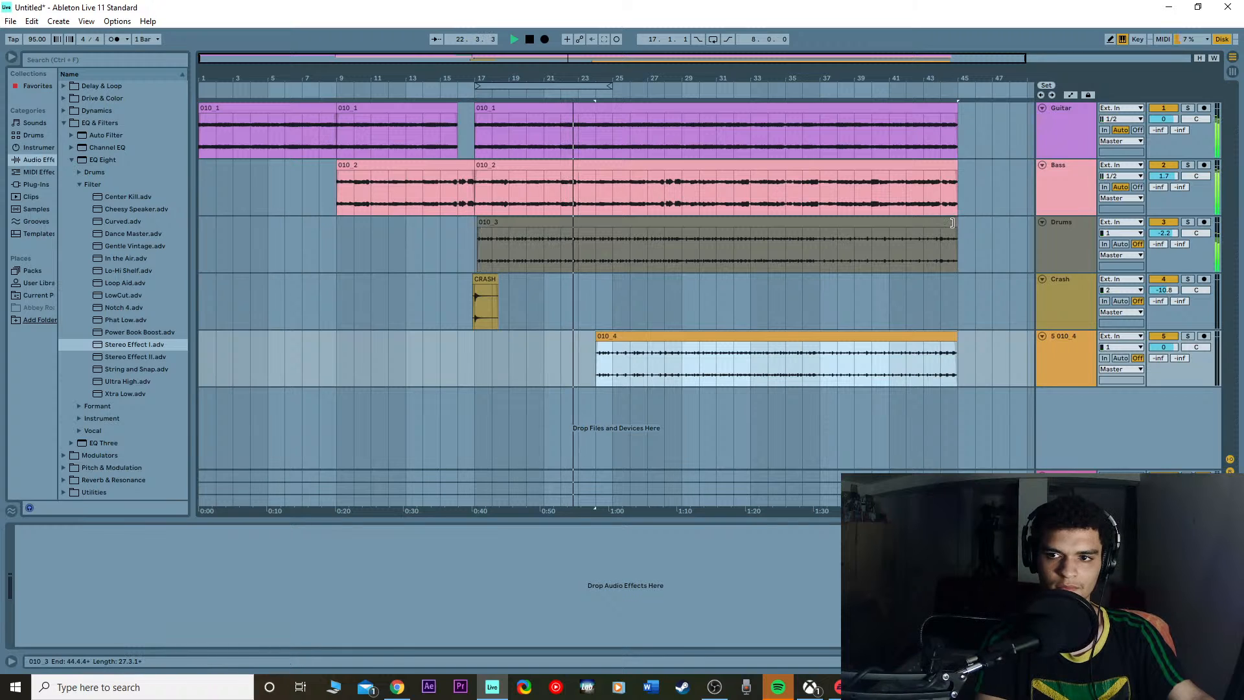
left_click_drag(597, 336, 614, 336)
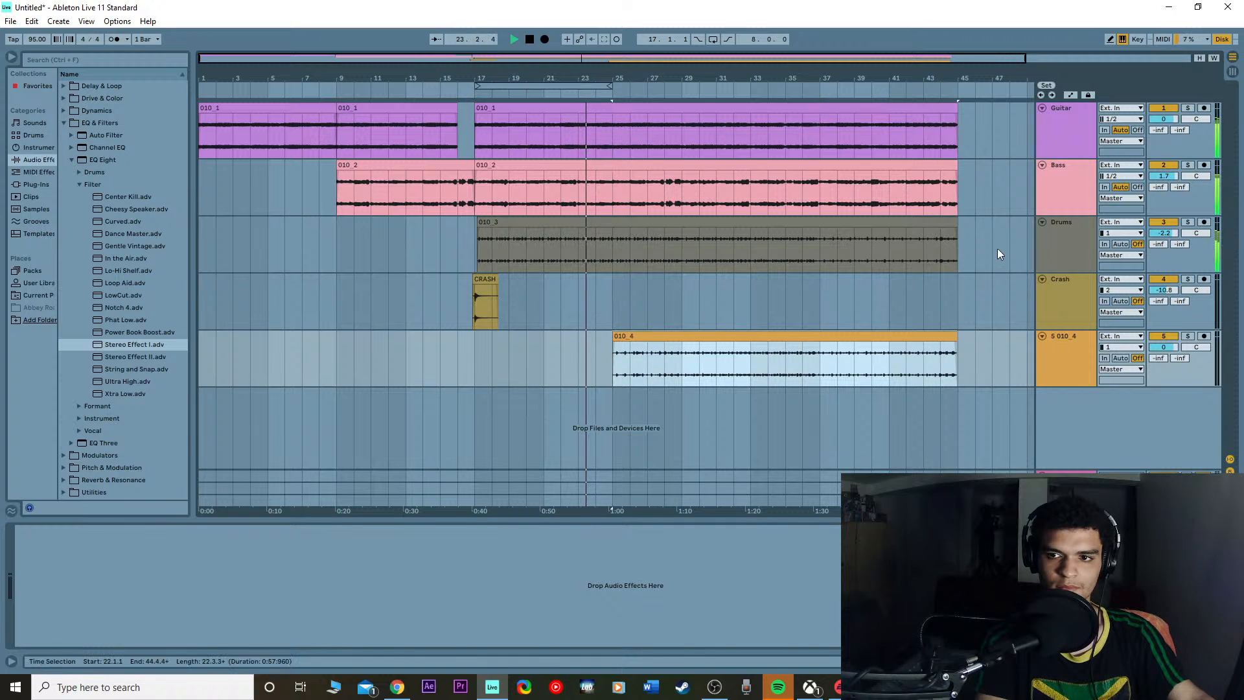
left_click(954, 221)
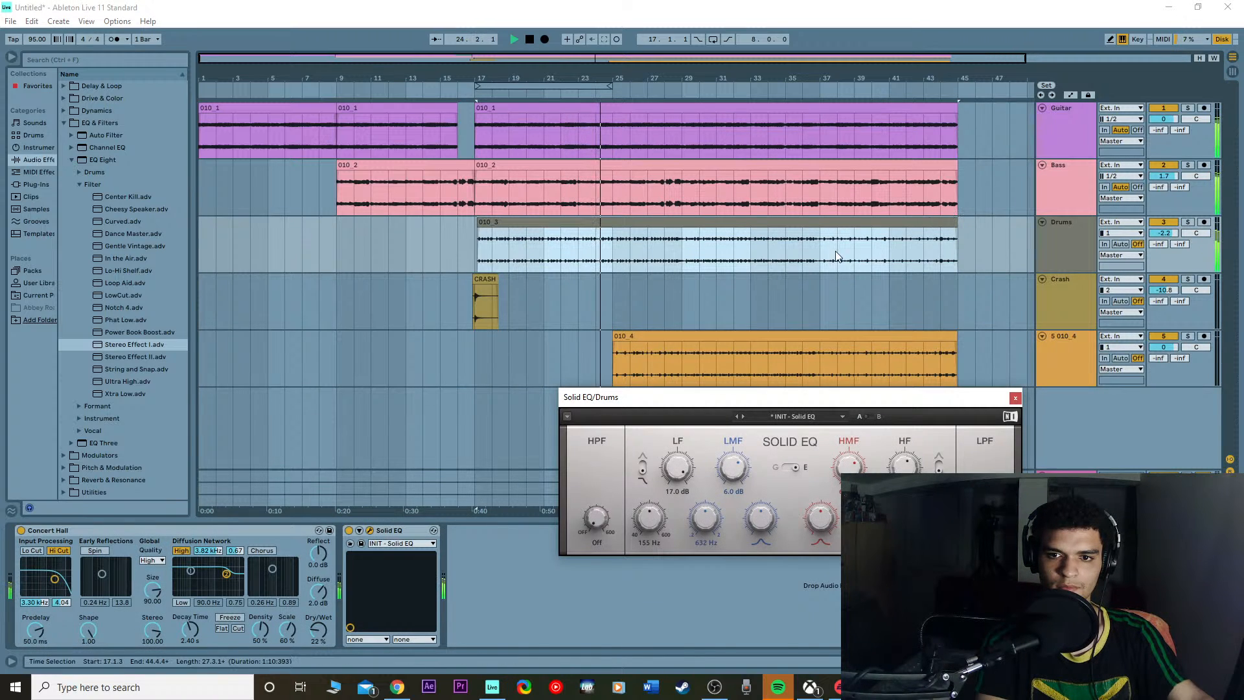
left_click_drag(614, 337, 682, 337)
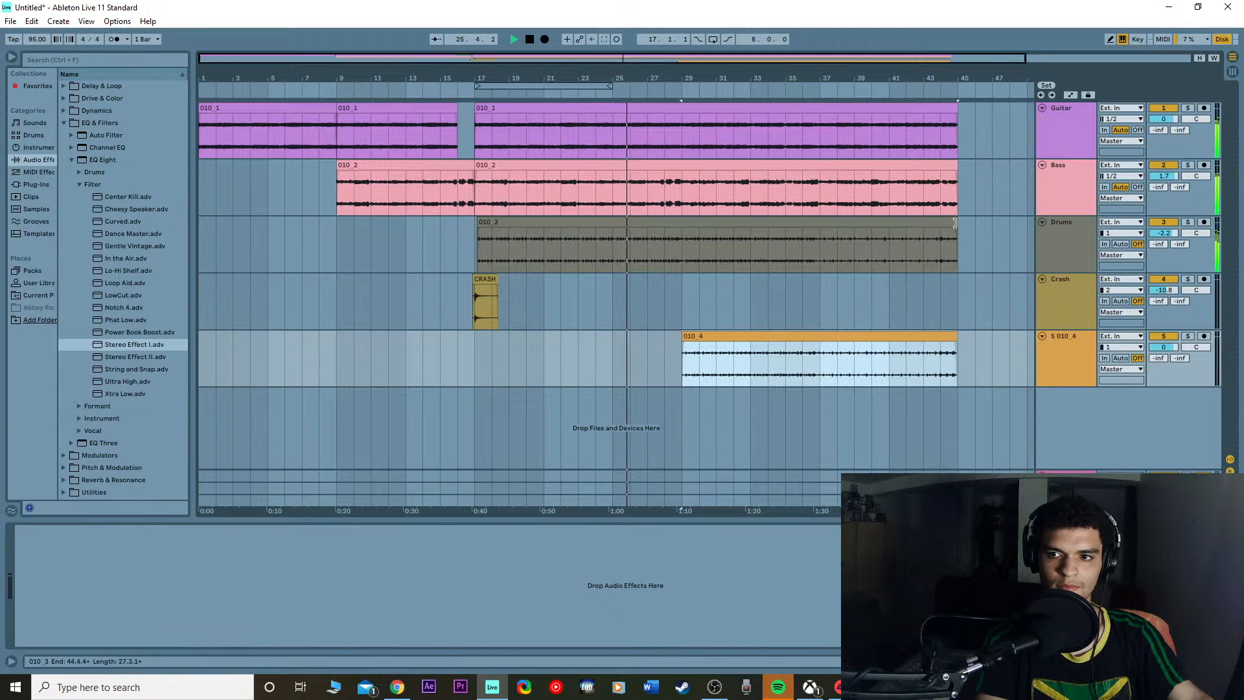
Step: Shorten the 010_3 drums clip to end at bar 29 and move the 010_4 clip onto the Drums track right behind it
left_click_drag(956, 239, 681, 239)
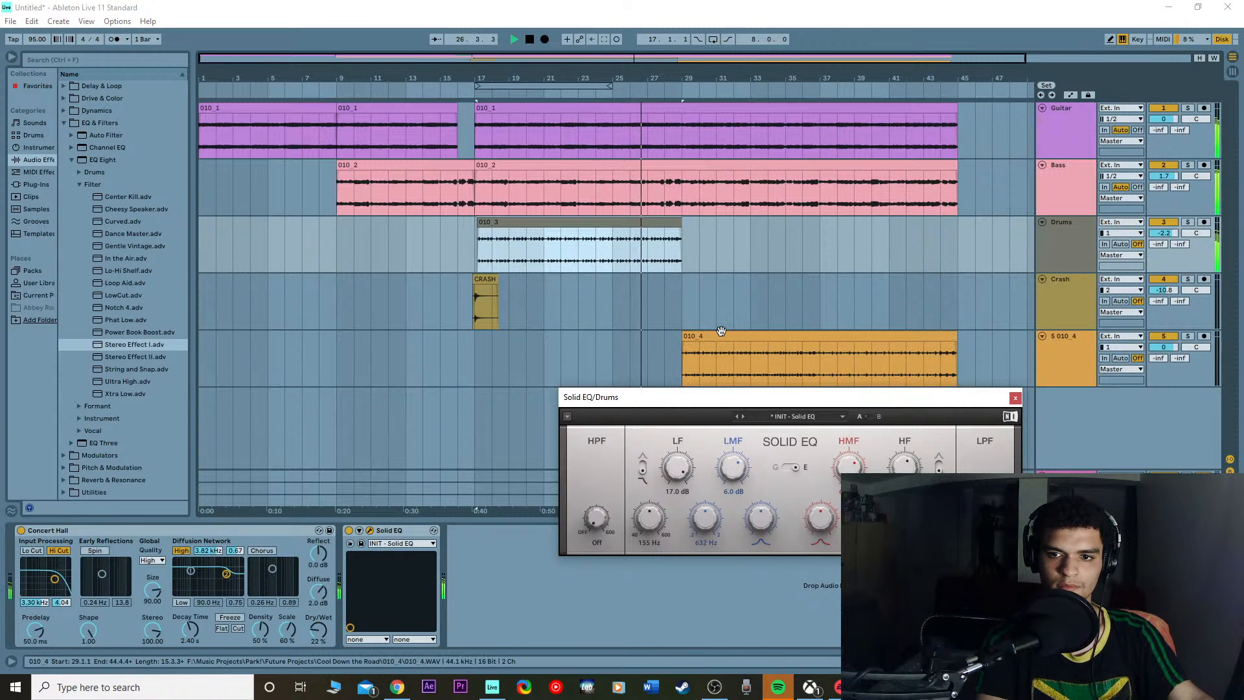
left_click_drag(722, 332, 727, 274)
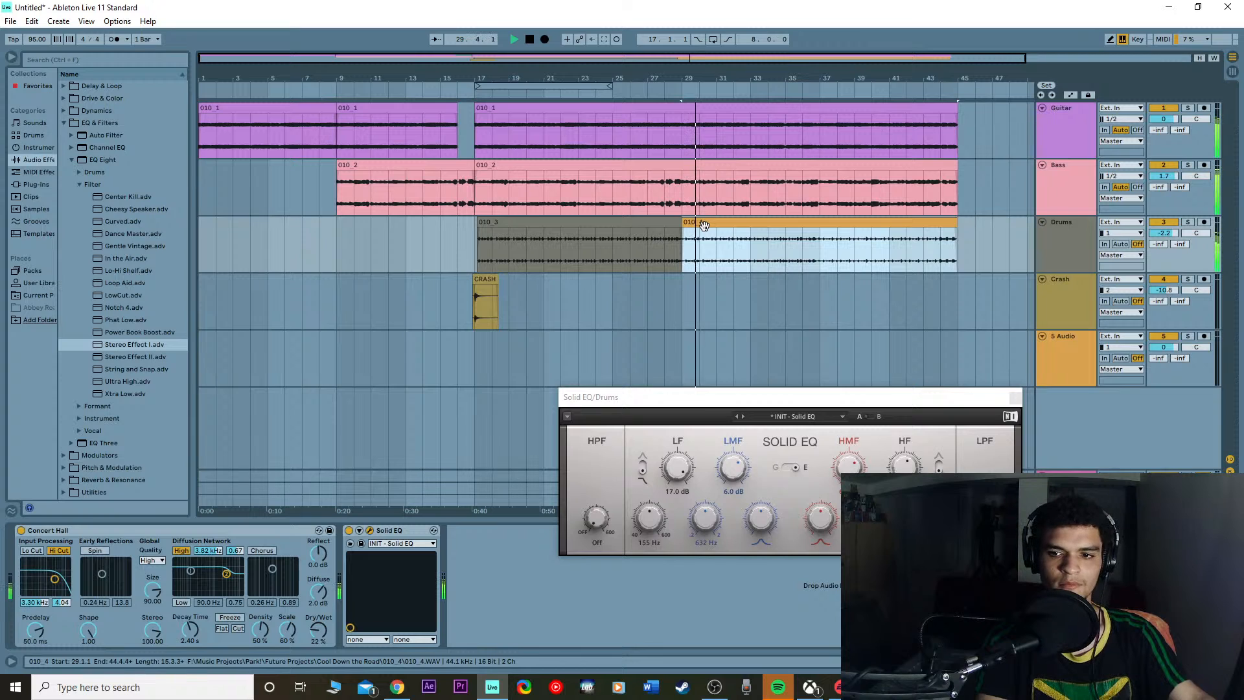
left_click(732, 314)
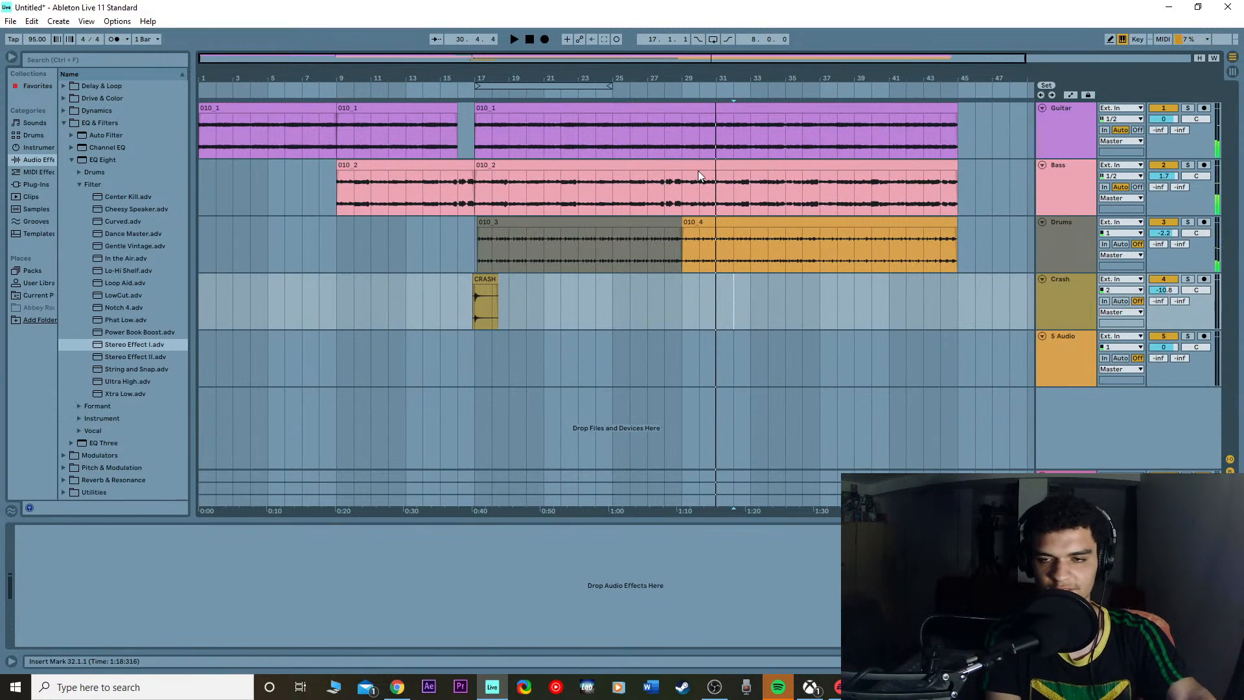
Step: Try shifting the 010_4 clip slightly before bar 29 on the Drums track, listen to it and undo the shift
left_click(696, 225)
scroll(697, 225, "up", 5)
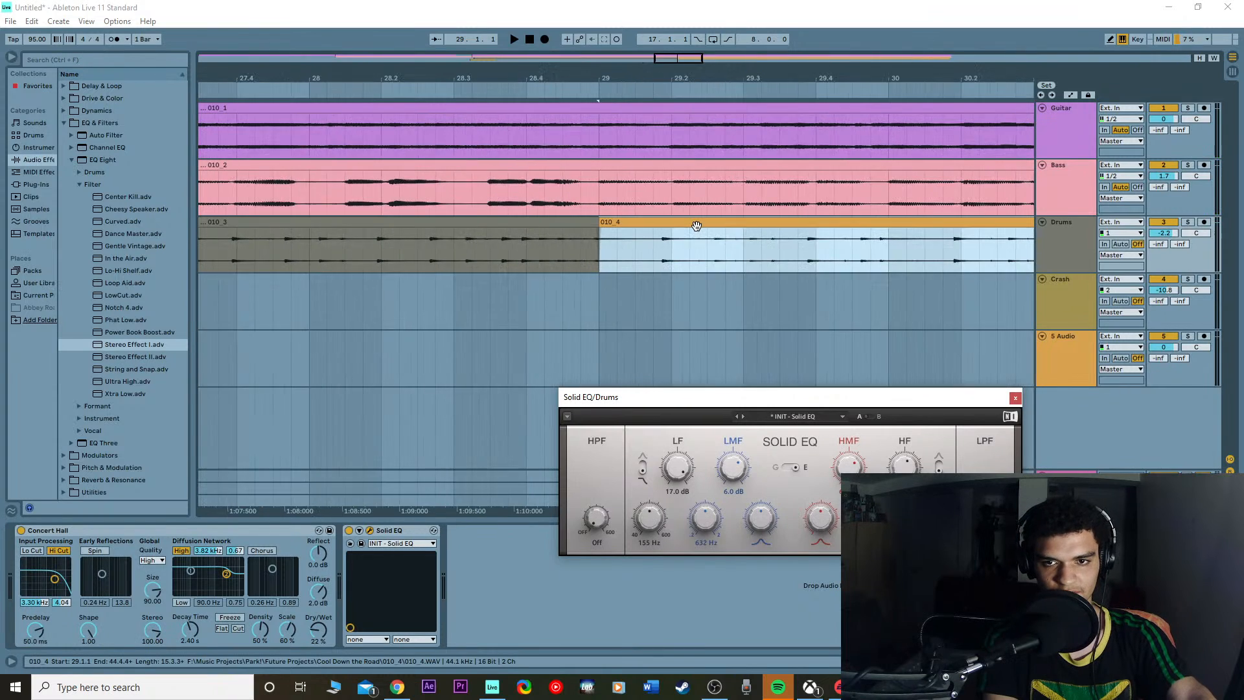
scroll(648, 231, "up", 10)
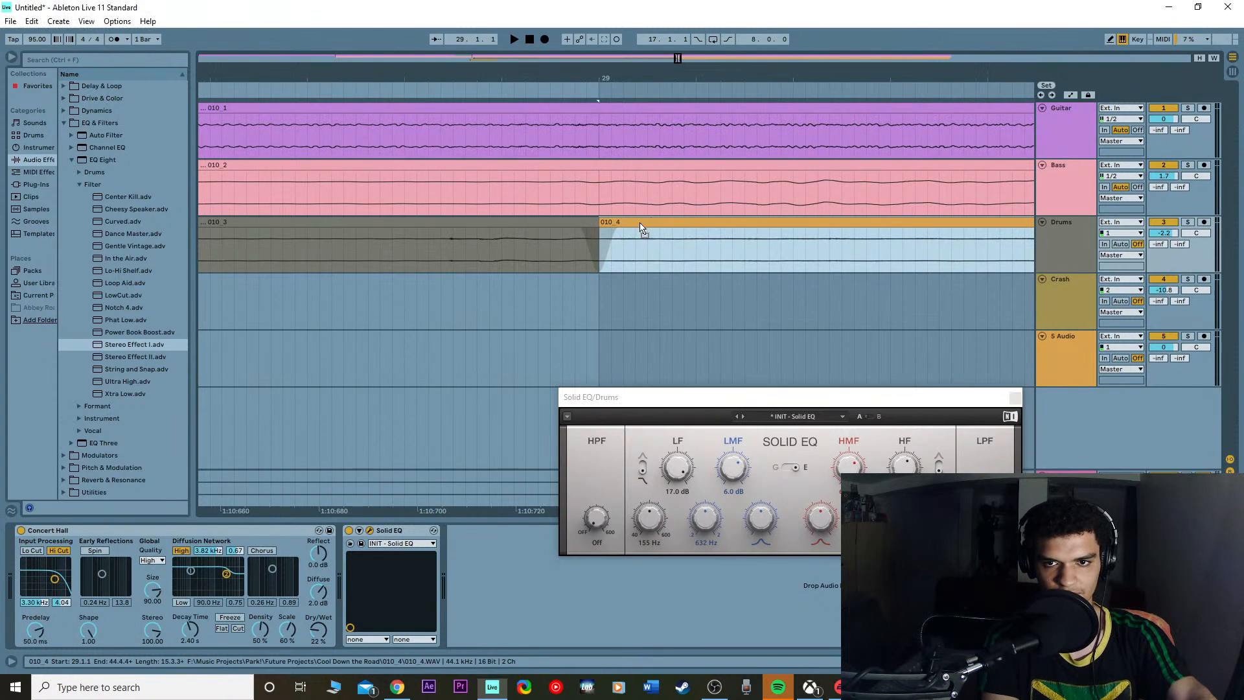
left_click_drag(642, 227, 581, 224)
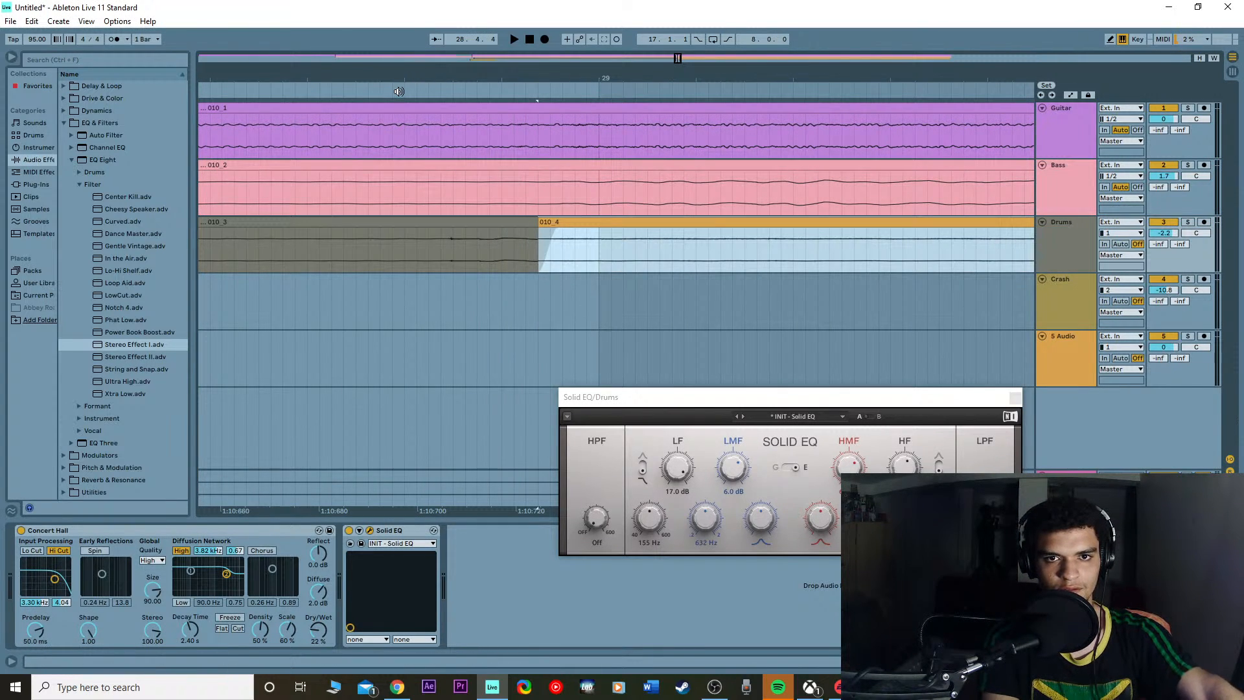
key("space")
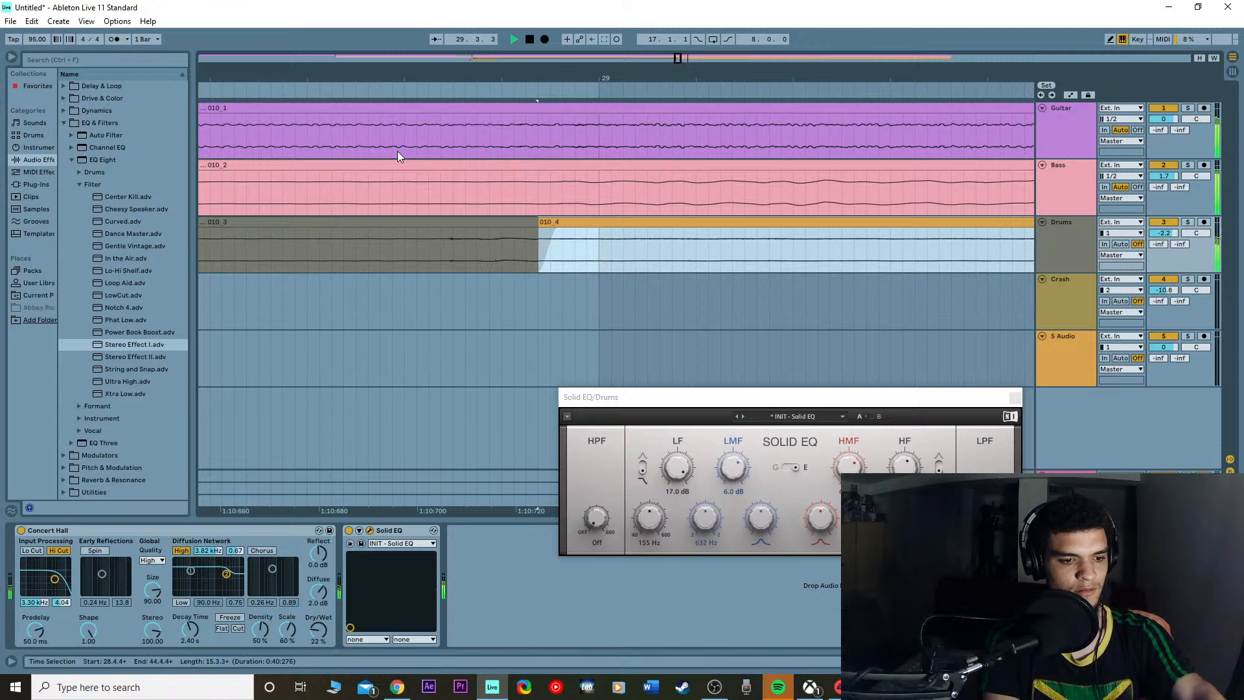
key("ctrl+z")
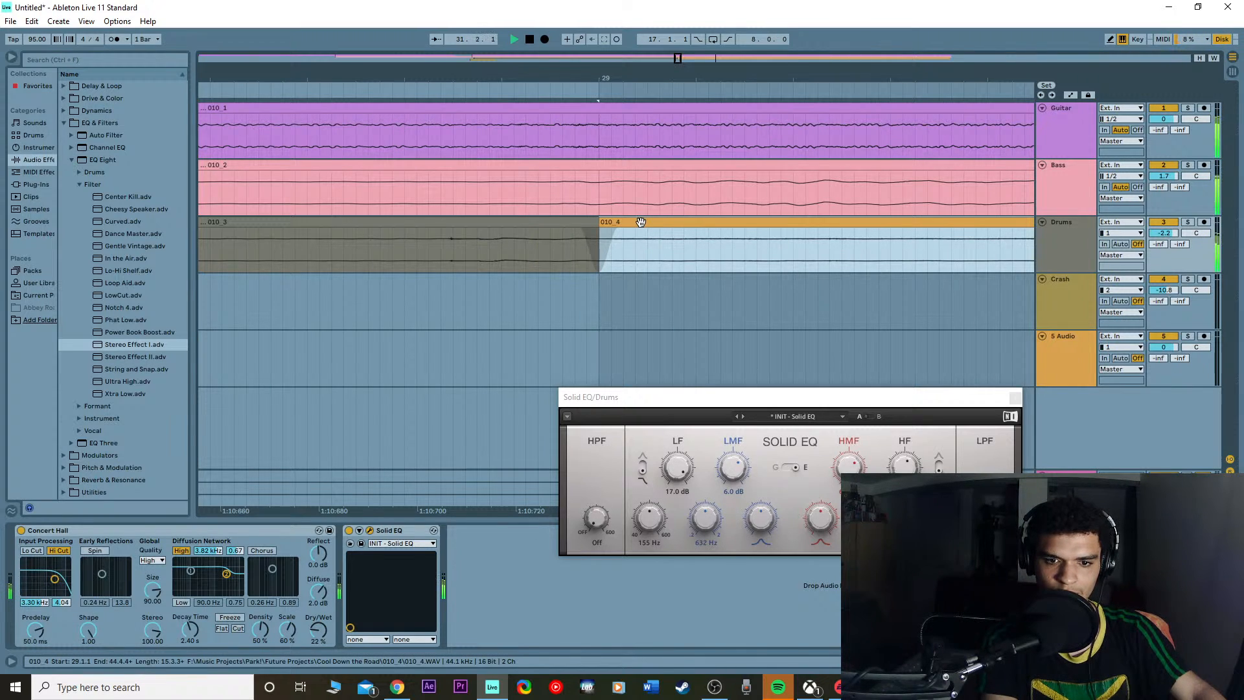
Step: Nudge the 010_4 clip slightly later than bar 29 on the Drums track and listen to how it plays with the song
left_click_drag(640, 222, 845, 217)
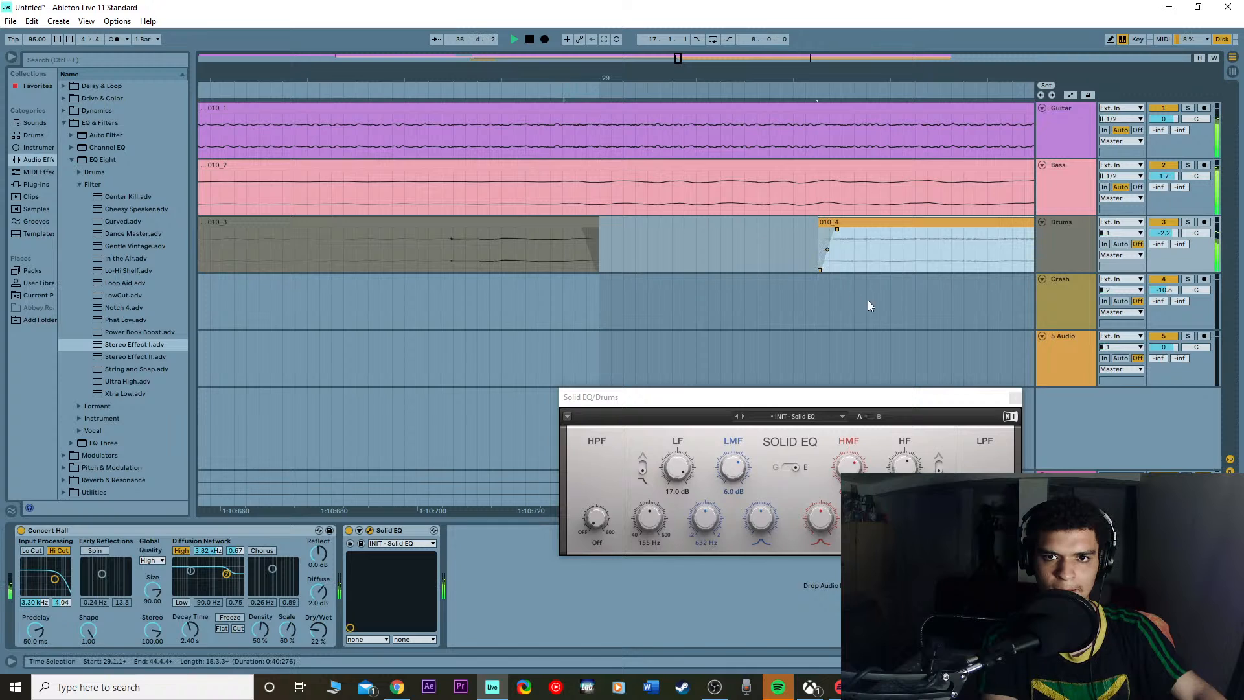
left_click_drag(847, 225, 911, 222)
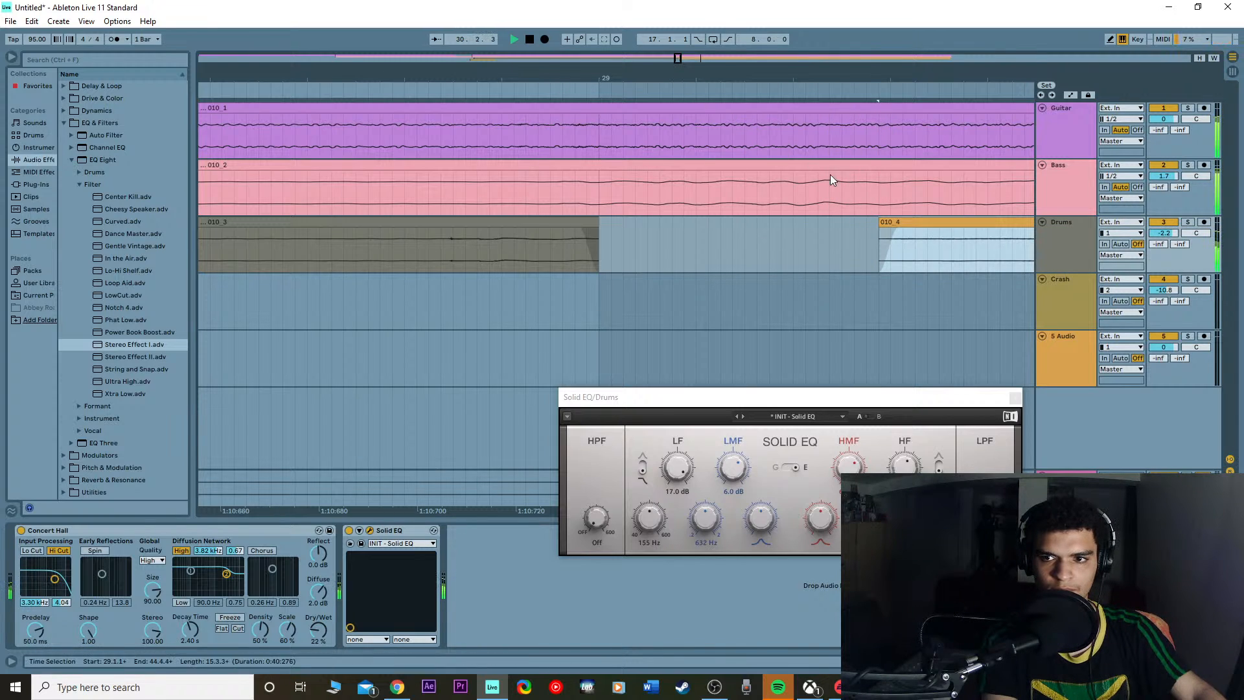
left_click_drag(678, 59, 818, 75)
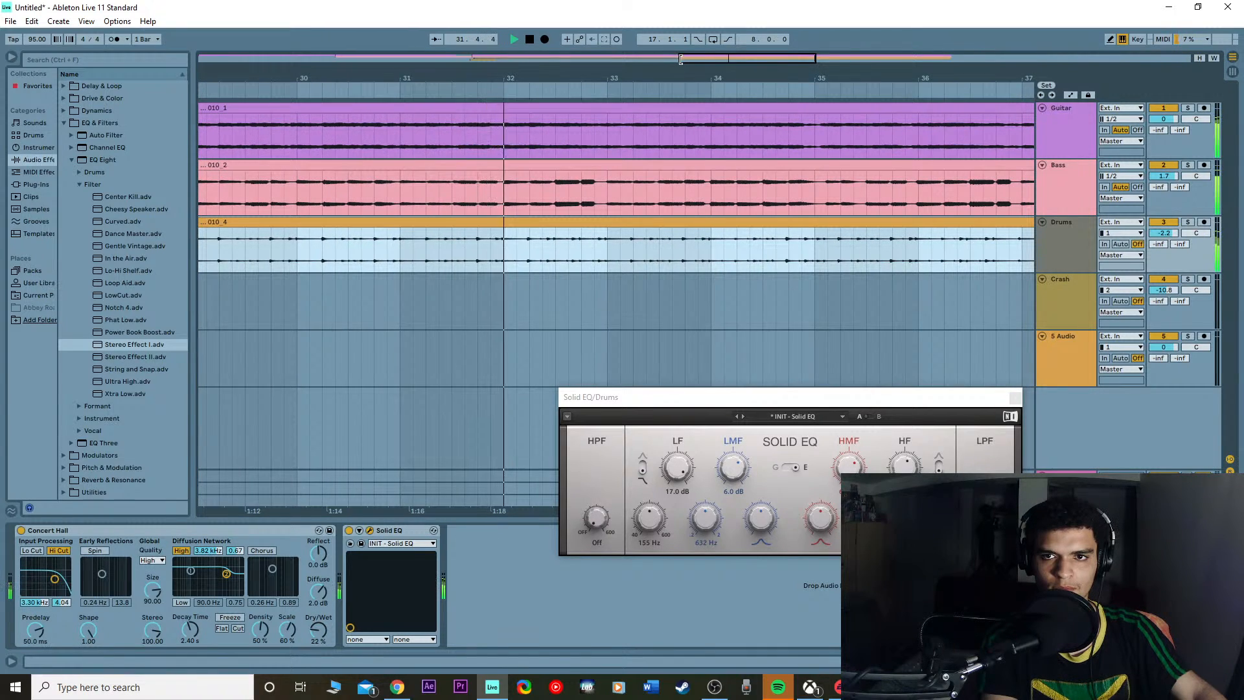
left_click_drag(679, 59, 505, 70)
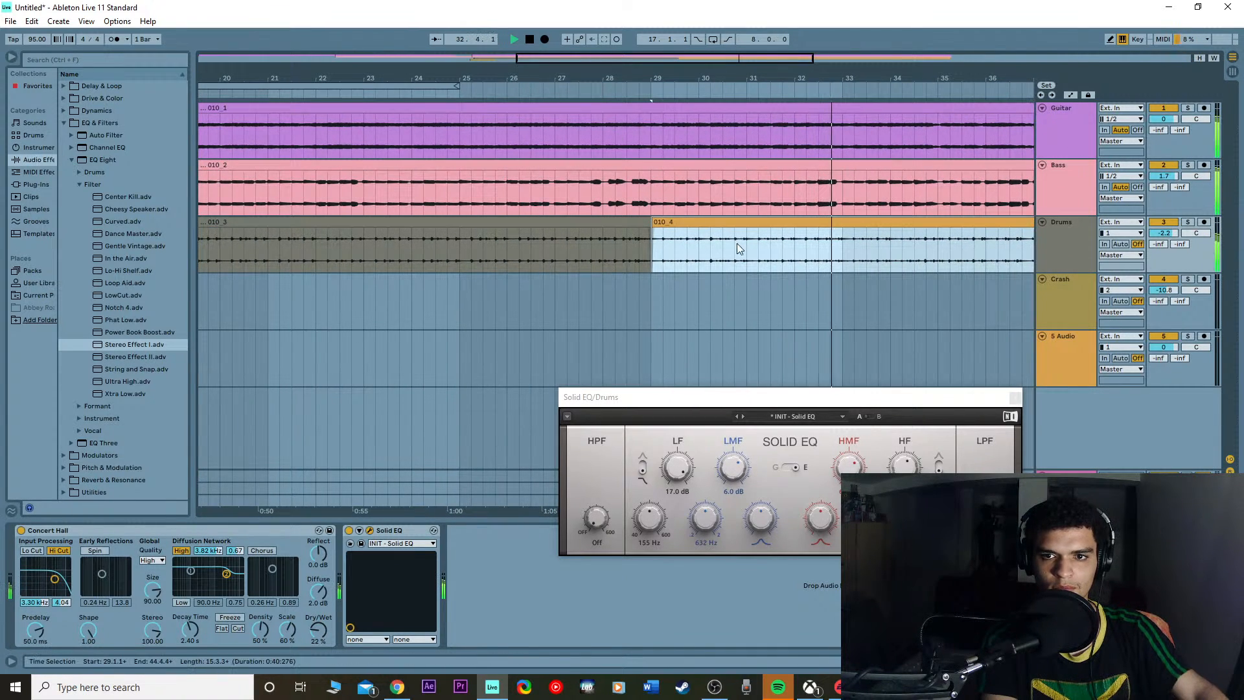
key("space")
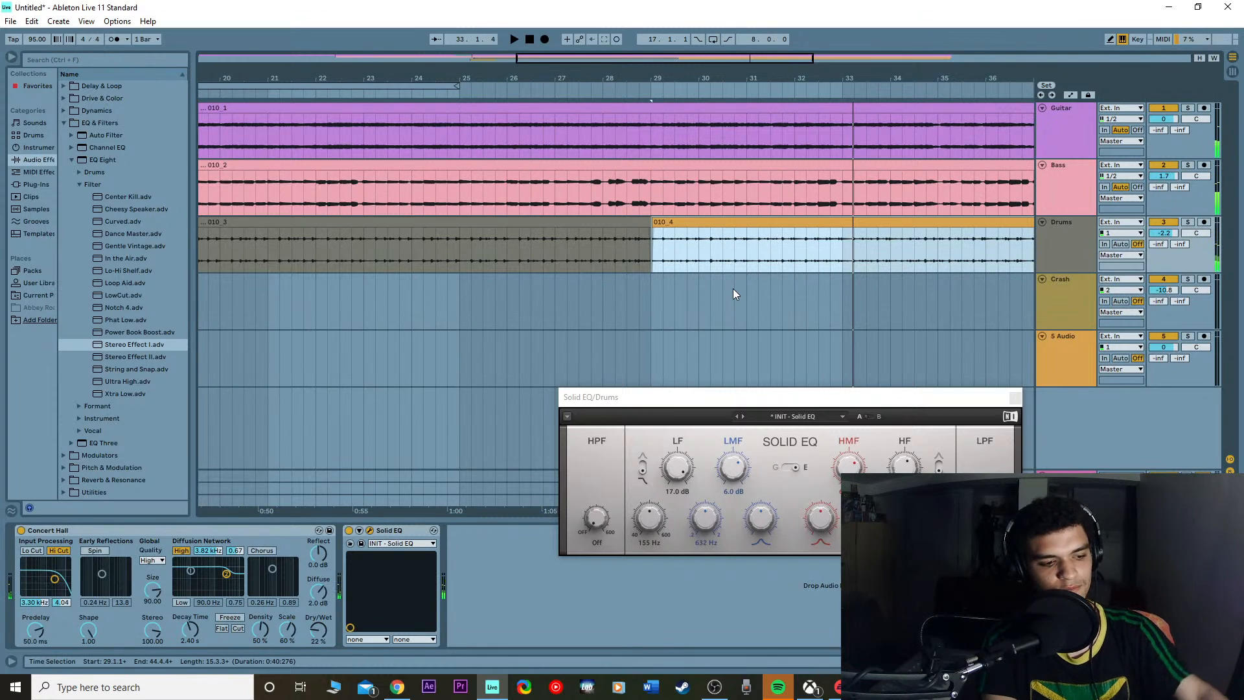
left_click(656, 305)
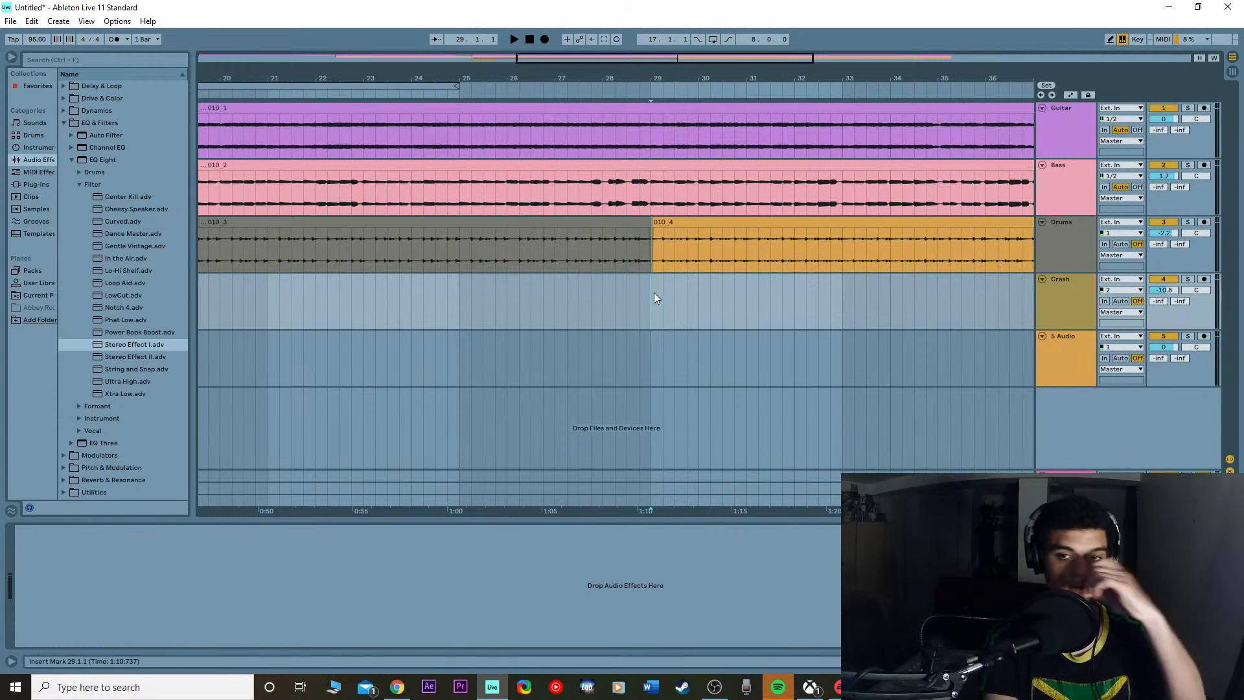
left_click(631, 238)
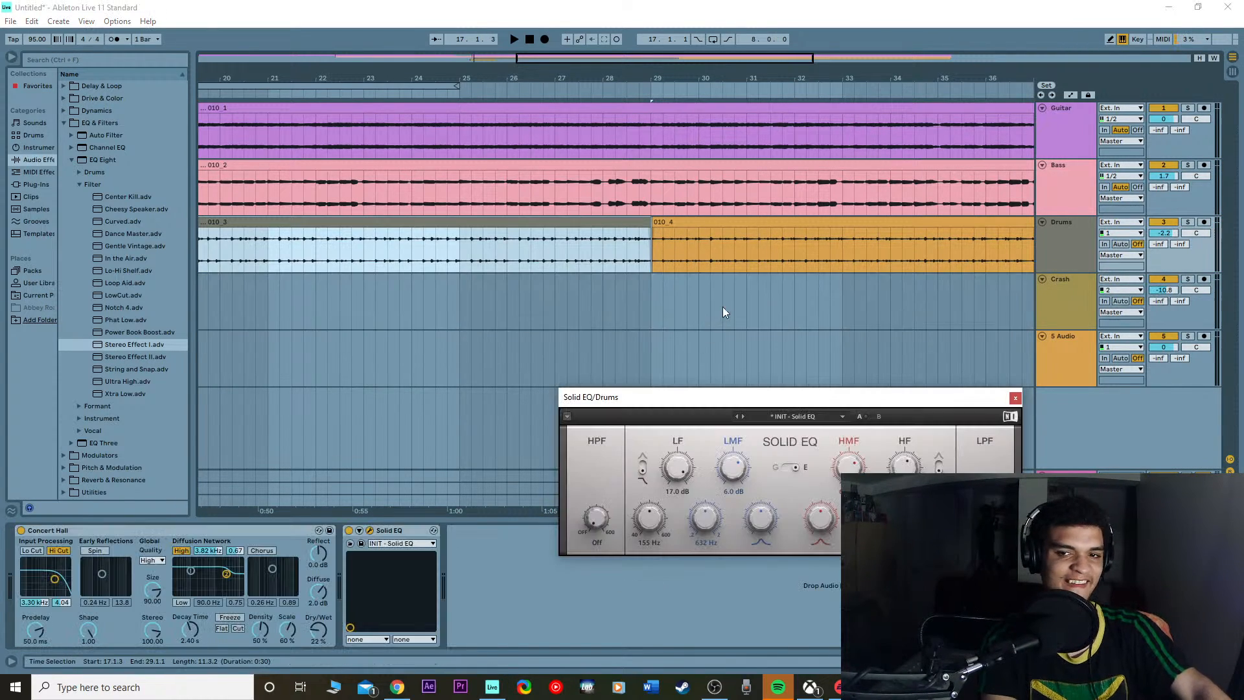
left_click(725, 310)
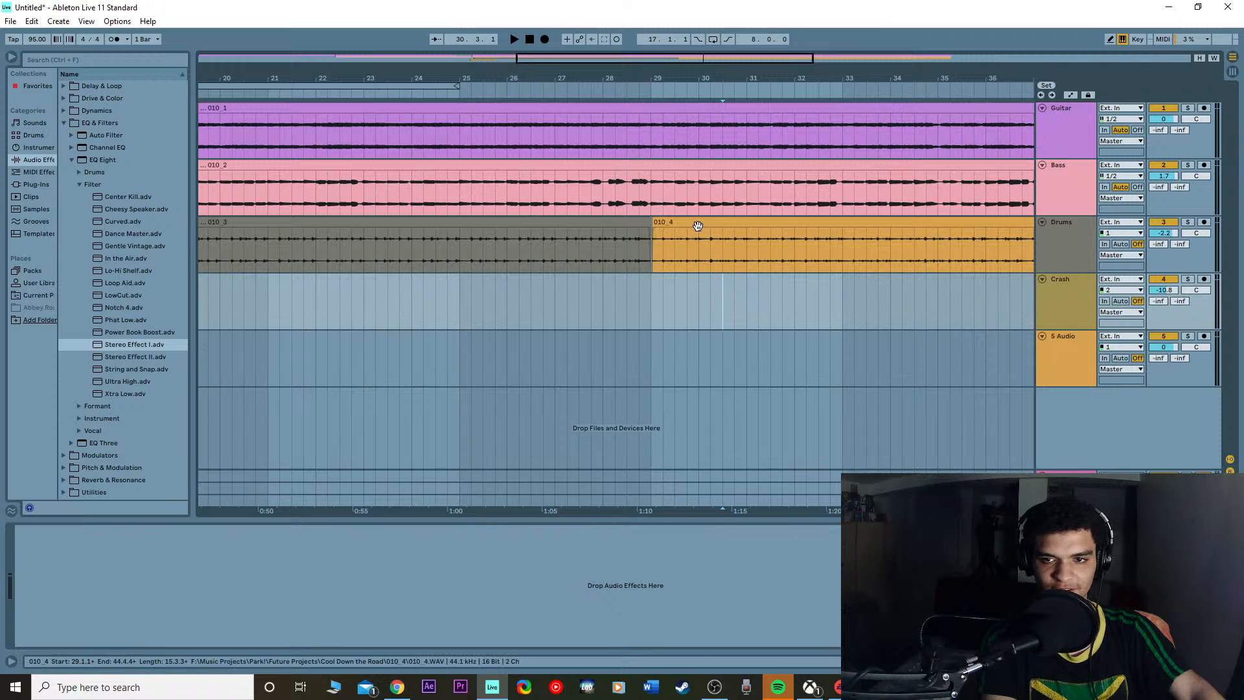
Step: Move the 010_4 clip from the Drums track to the Crash track and extend its start back to bar 17
left_click_drag(697, 224, 702, 292)
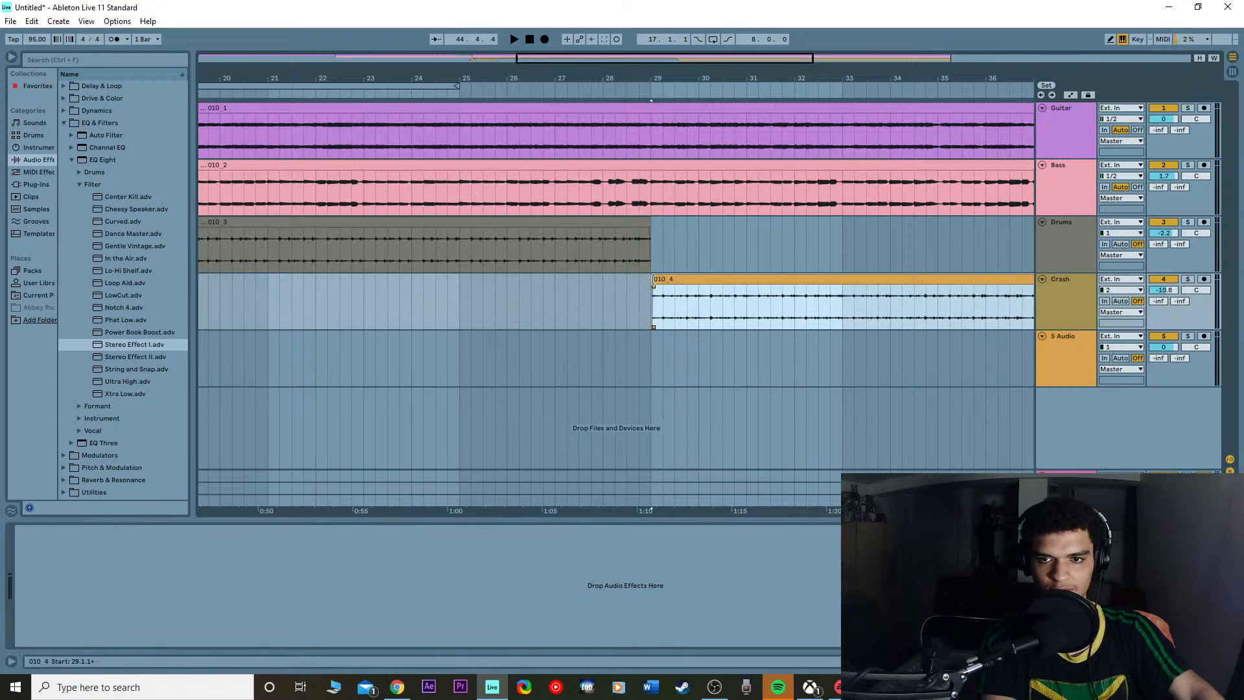
key("Left")
key("Left")
key("Left")
key("Left")
key("Left")
key("Left")
key("Left")
key("Left")
key("Left")
key("Left")
key("Left")
key("Left")
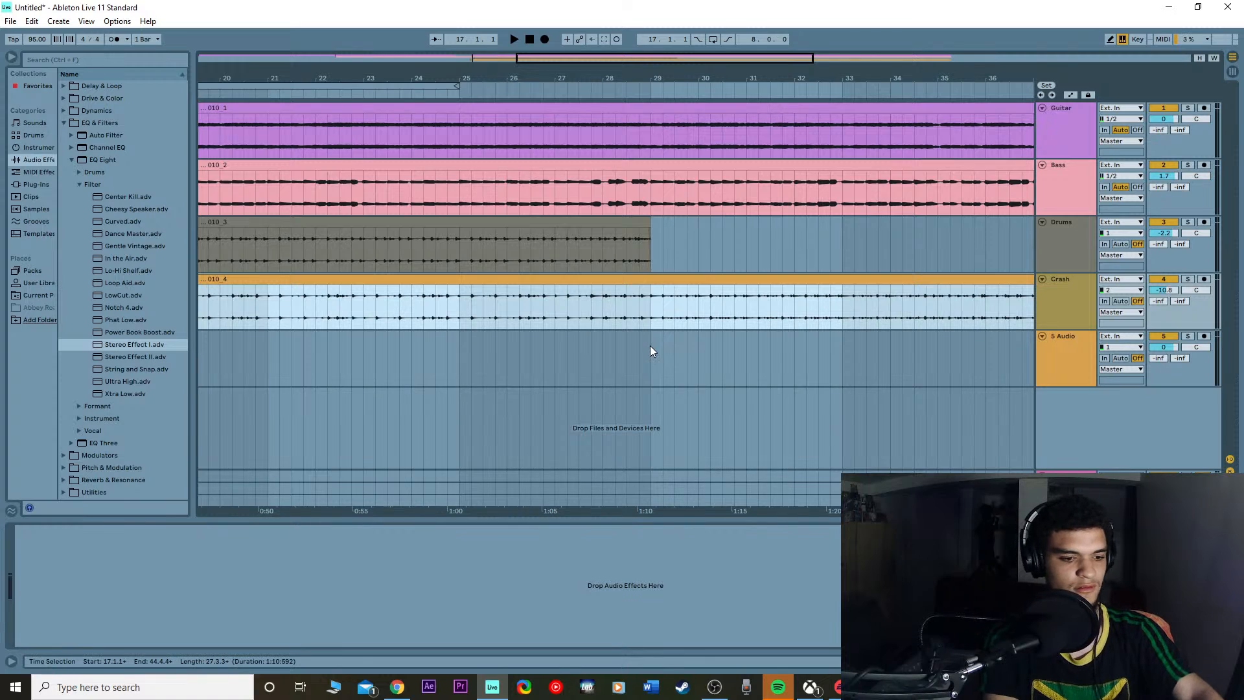
Step: Solo the Crash track and then the Drums track during playback to compare 010_4 with 010_3, ending with no track soloed
key("minus")
key("minus")
left_click(1188, 280)
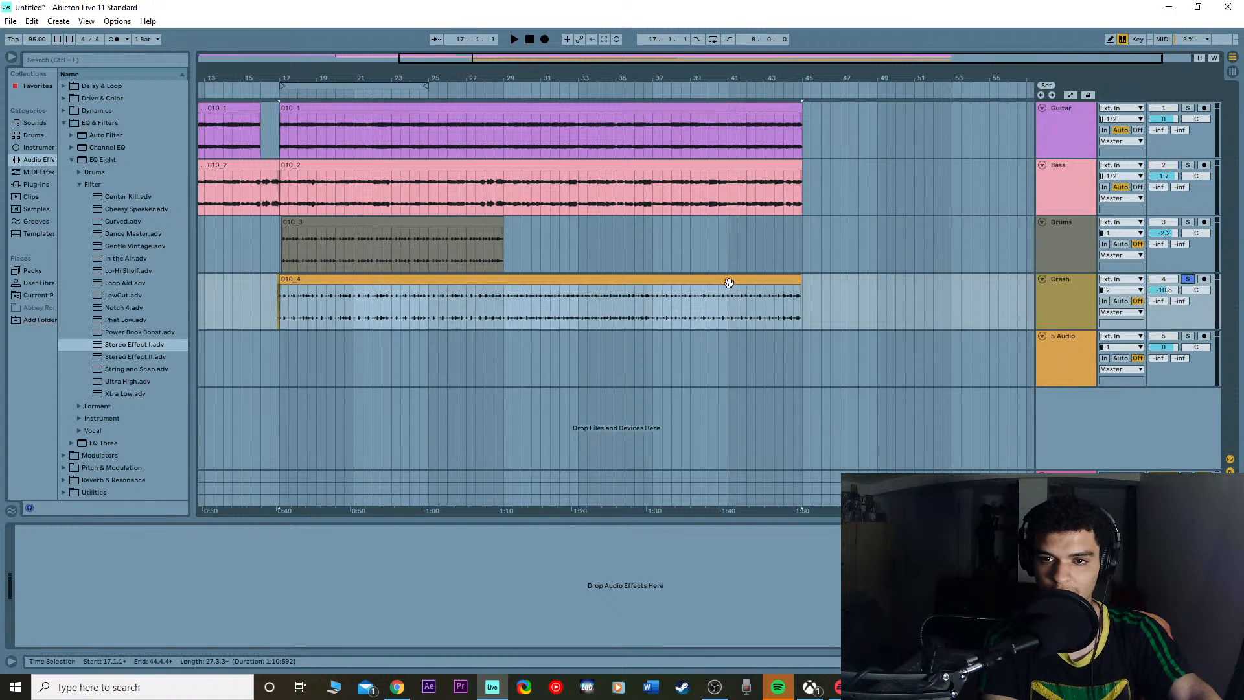
key("space")
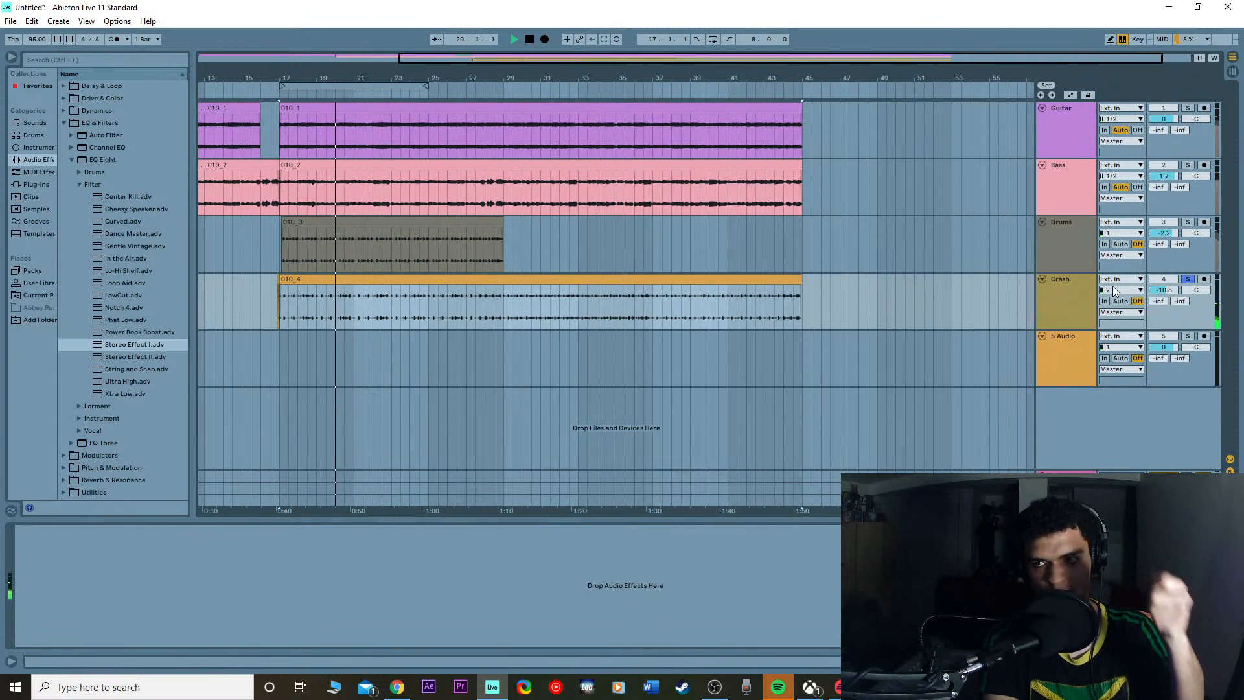
left_click(1188, 222)
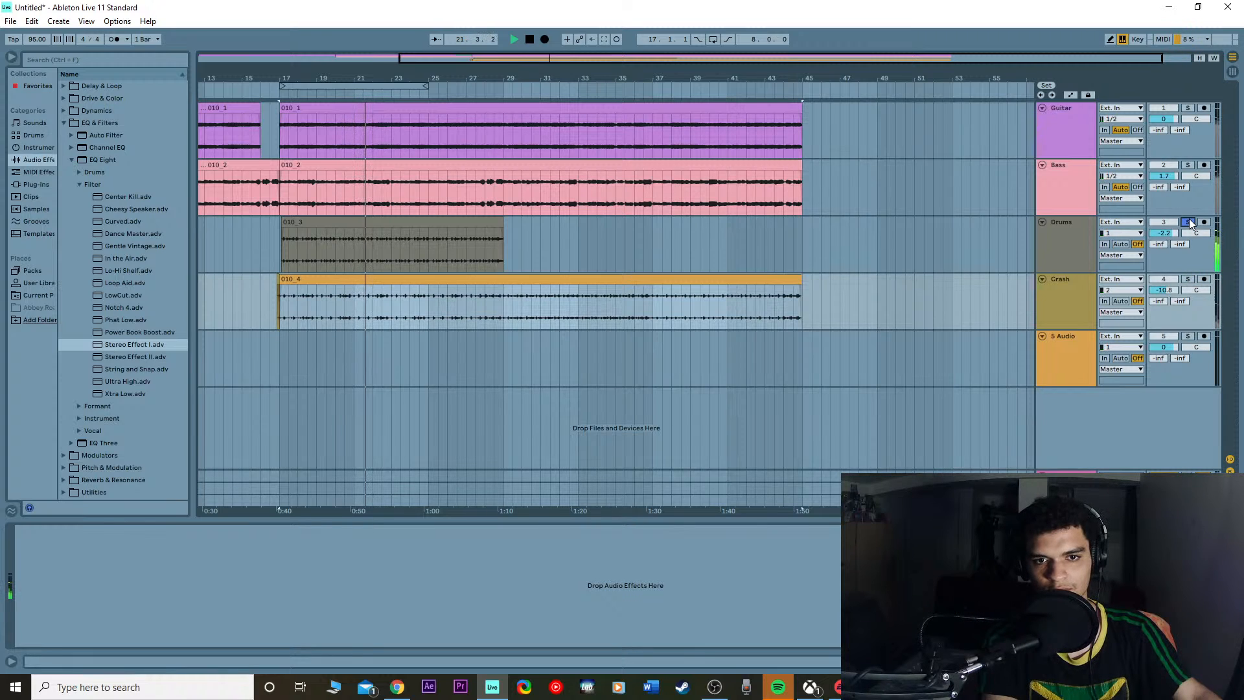
left_click(1189, 222)
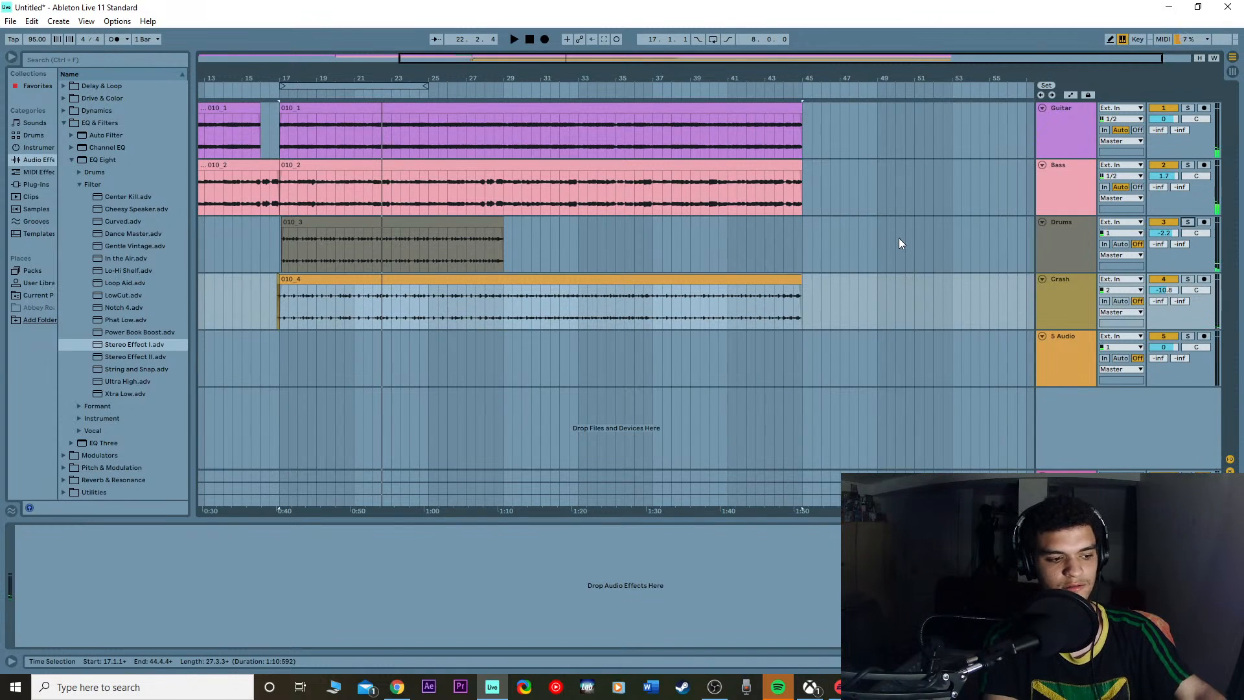
Step: Try extending the end of the 010_3 drum clip to about bar 43 and undo the extension
left_click(482, 236)
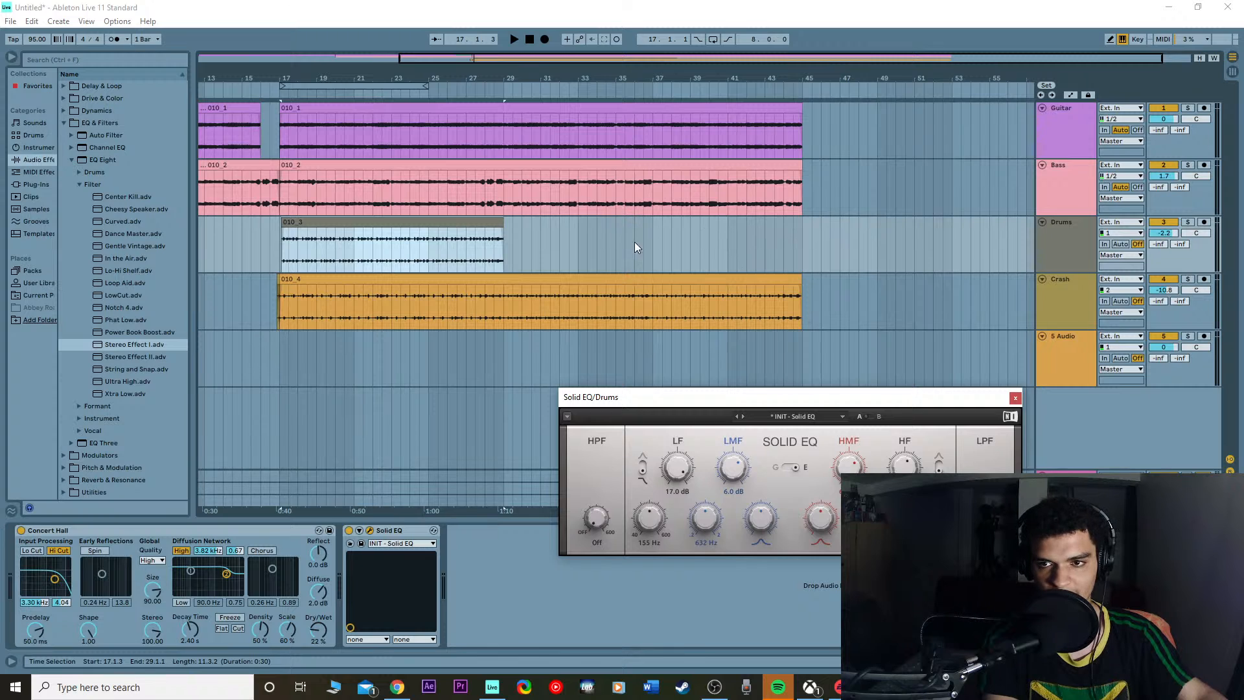
left_click_drag(503, 227, 773, 236)
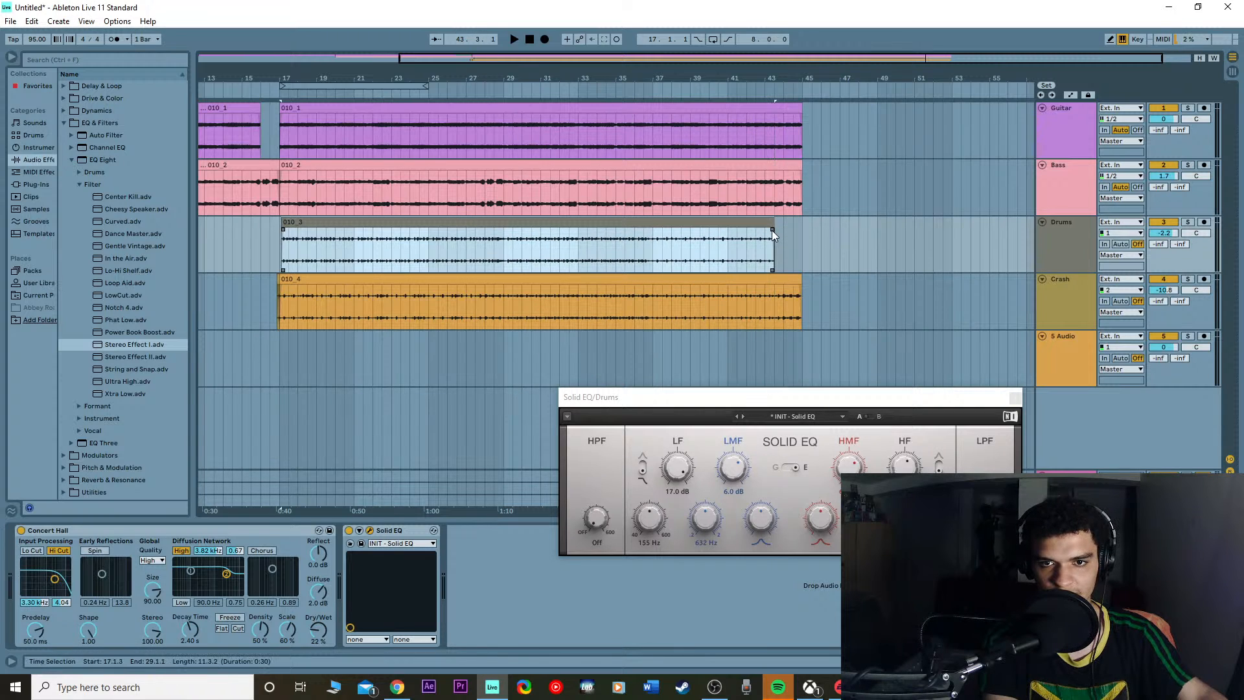
key("ctrl+z")
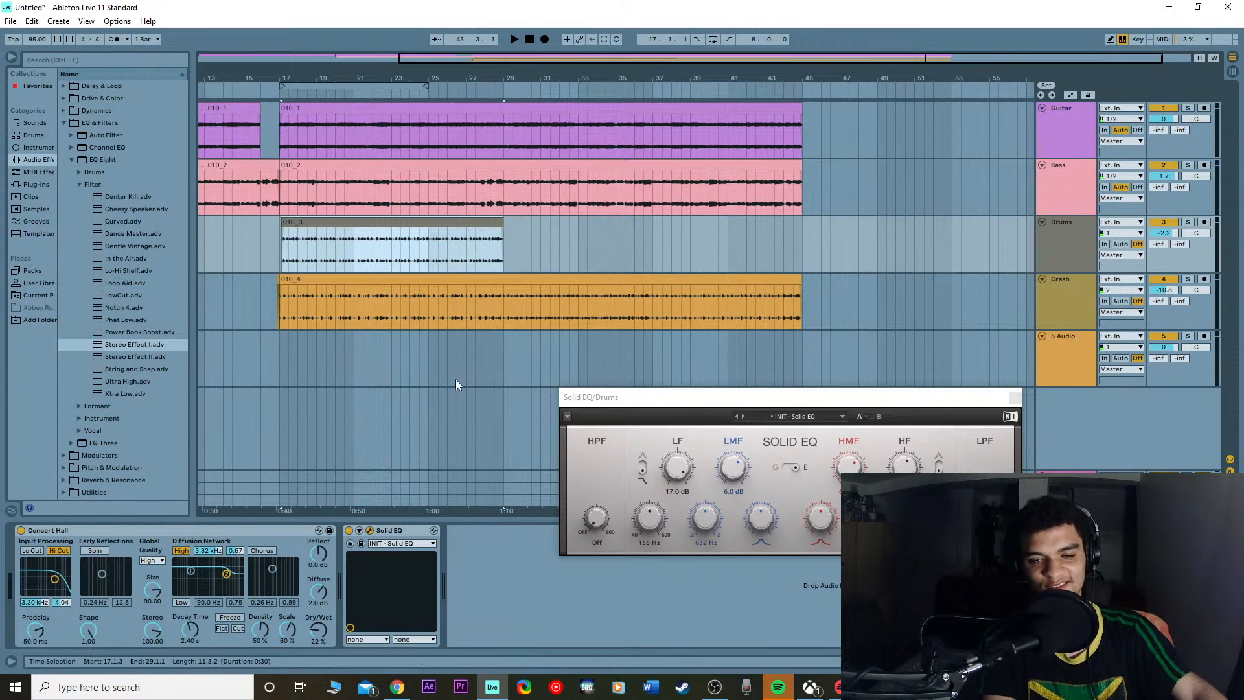
Step: Undo the start extension of 010_4 and its move to the Crash track, putting it back on the Drums track after 010_3
left_click(367, 290)
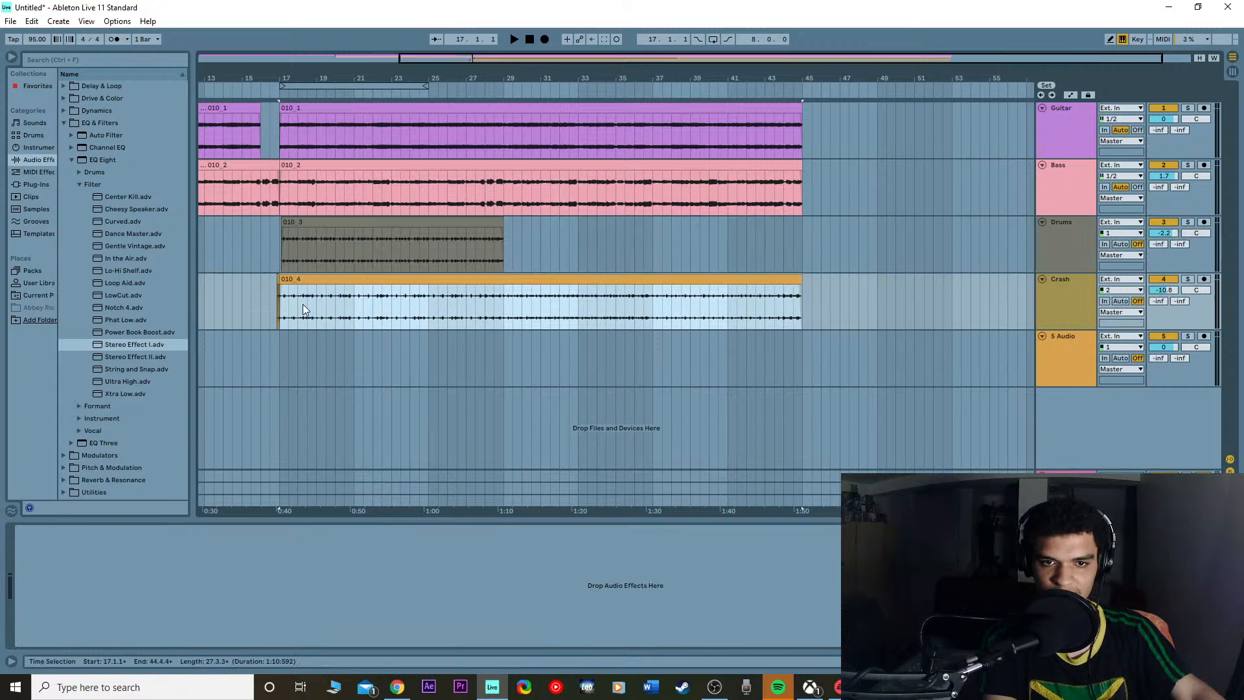
left_click(452, 239)
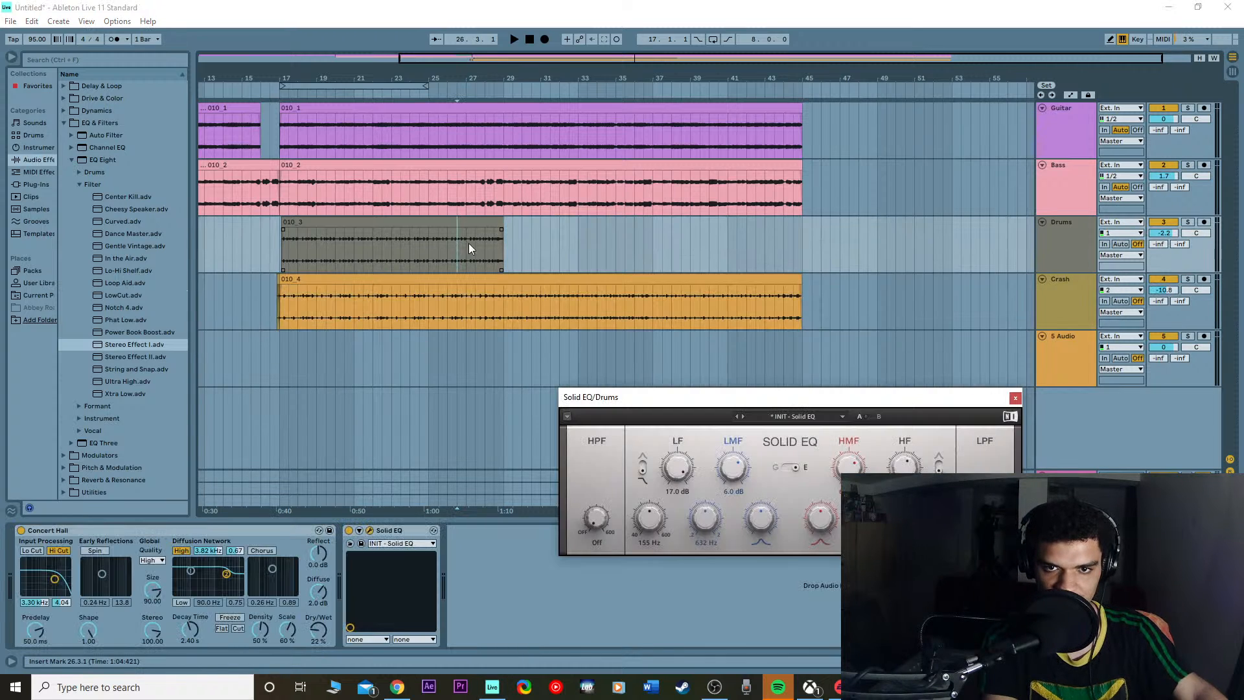
left_click(556, 281)
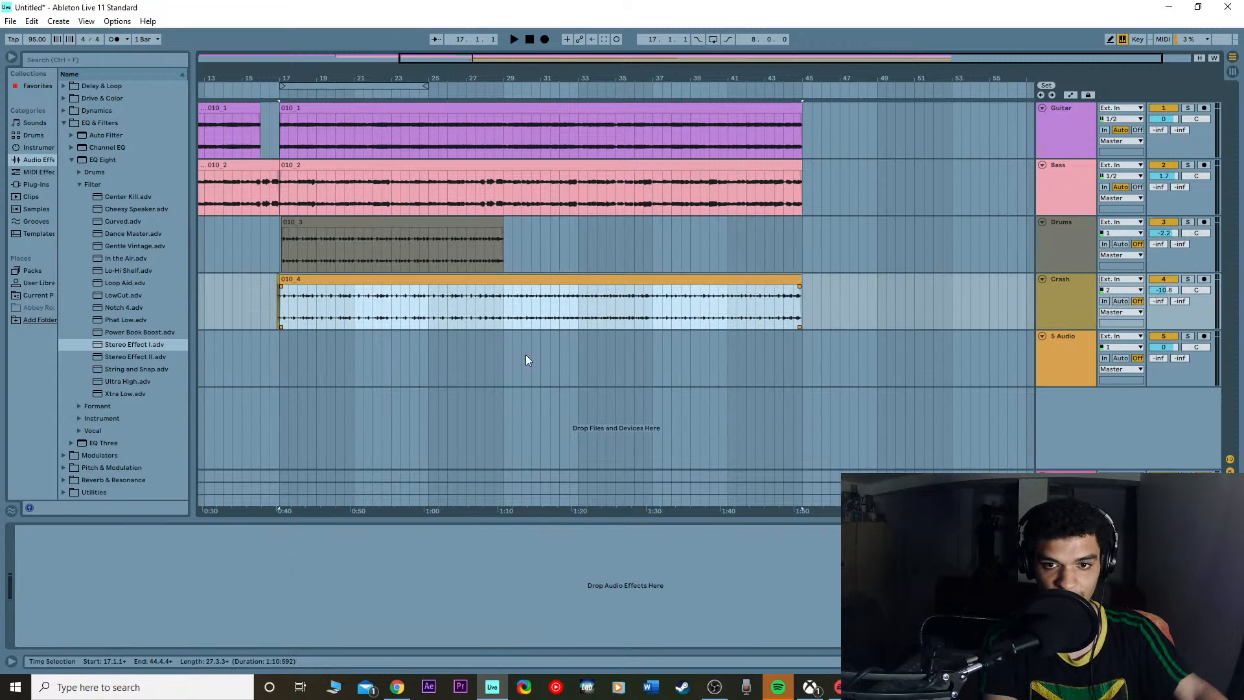
key("ctrl+z")
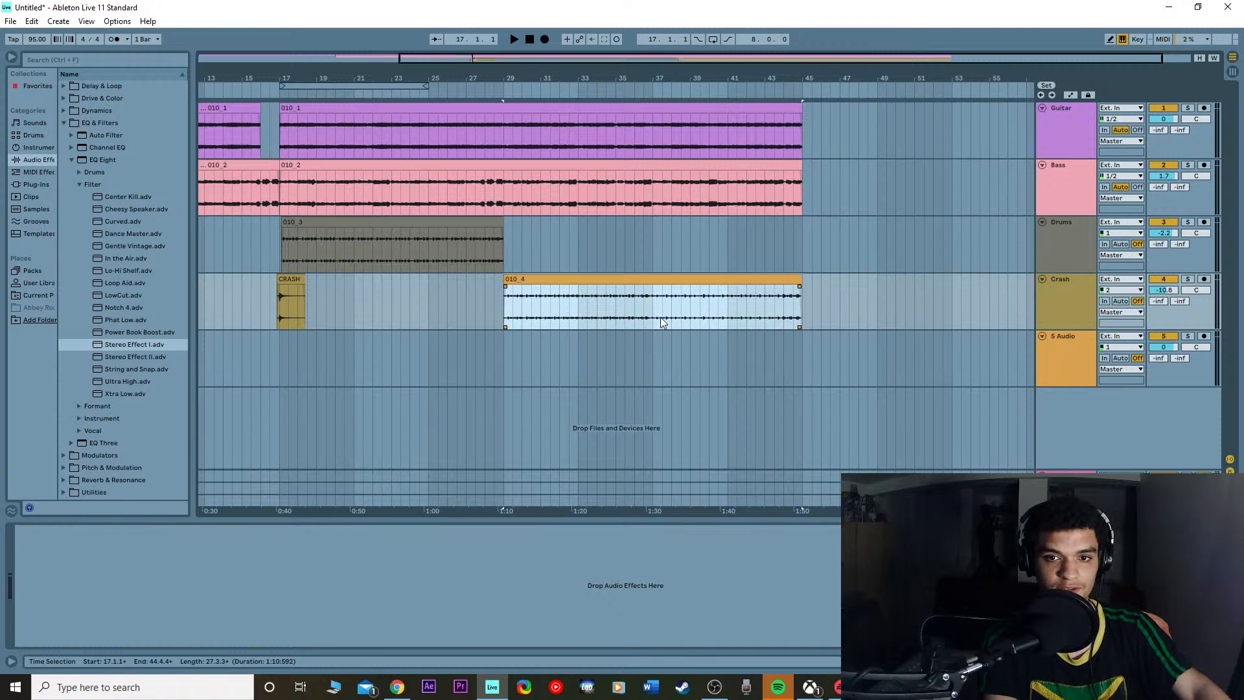
key("ctrl+z")
left_click(559, 325)
Step: Play the song across the change from 010_3 to 010_4 near bar 29 to check the drum transition
key("space")
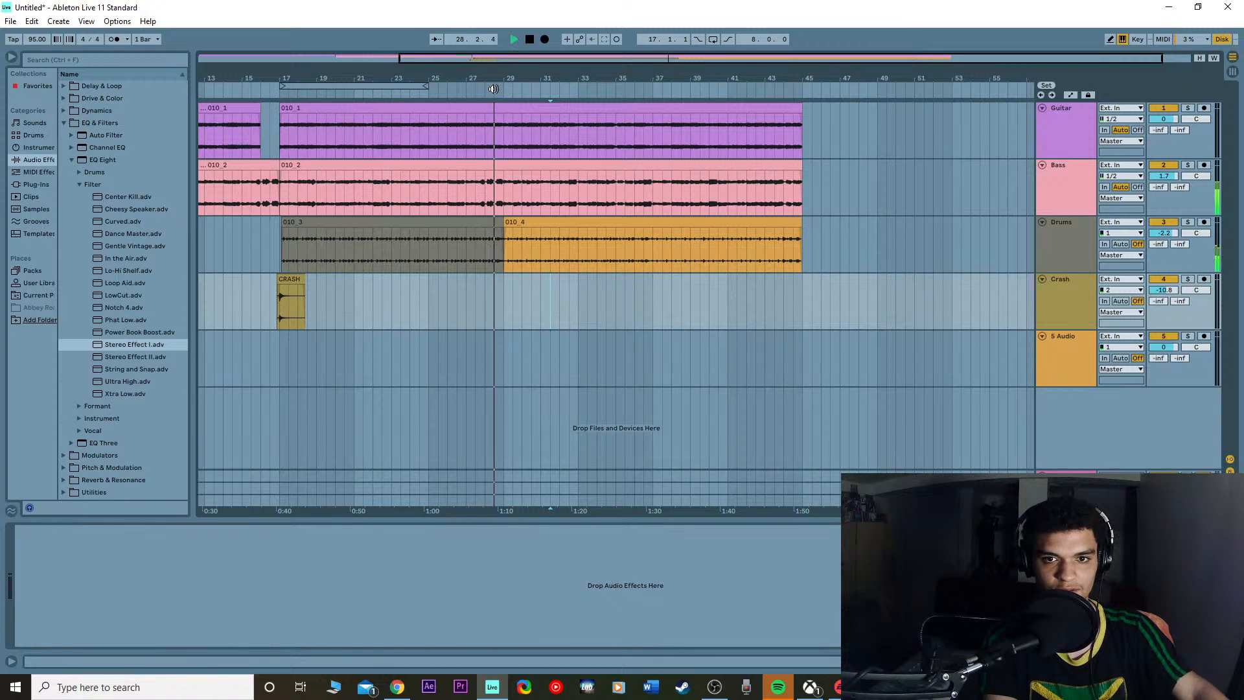
key("plus")
key("plus")
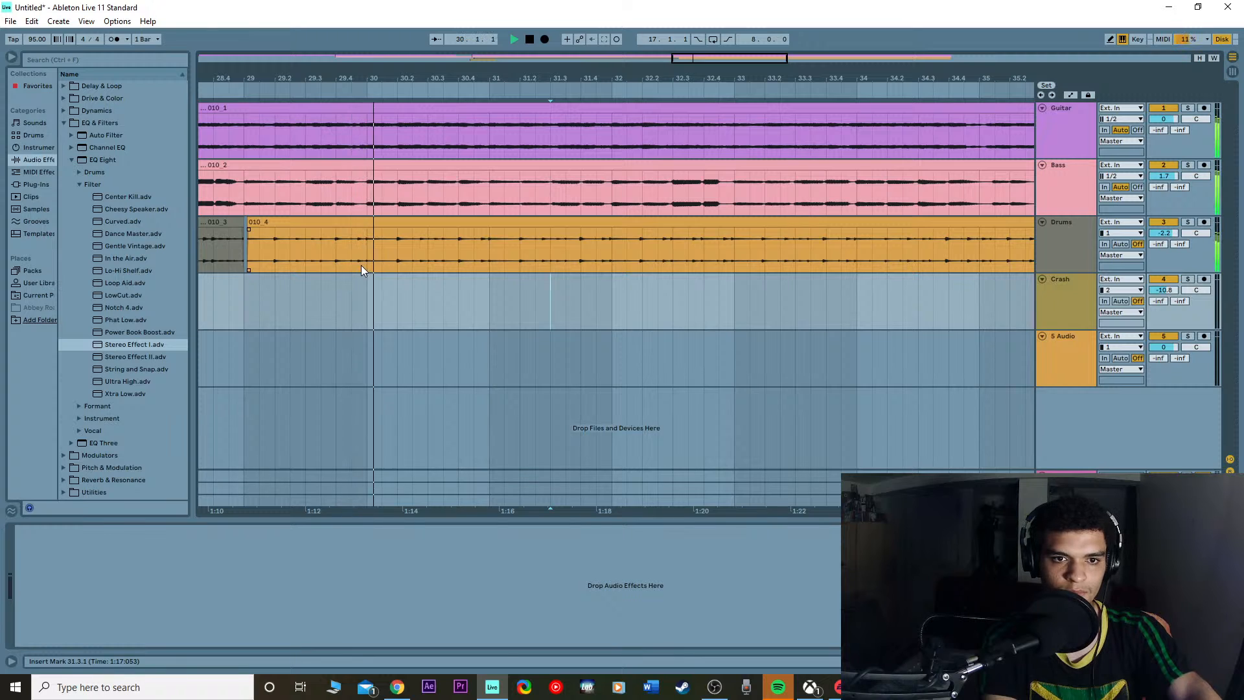
key("minus")
left_click(353, 221)
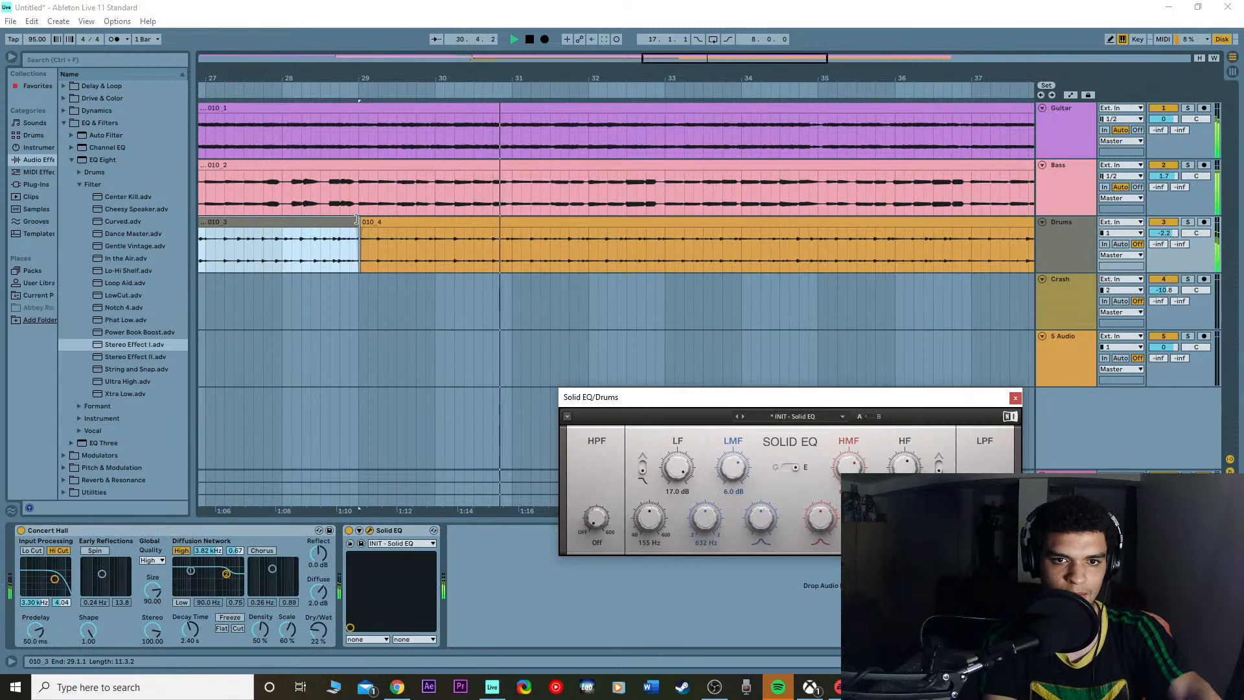
left_click(322, 85)
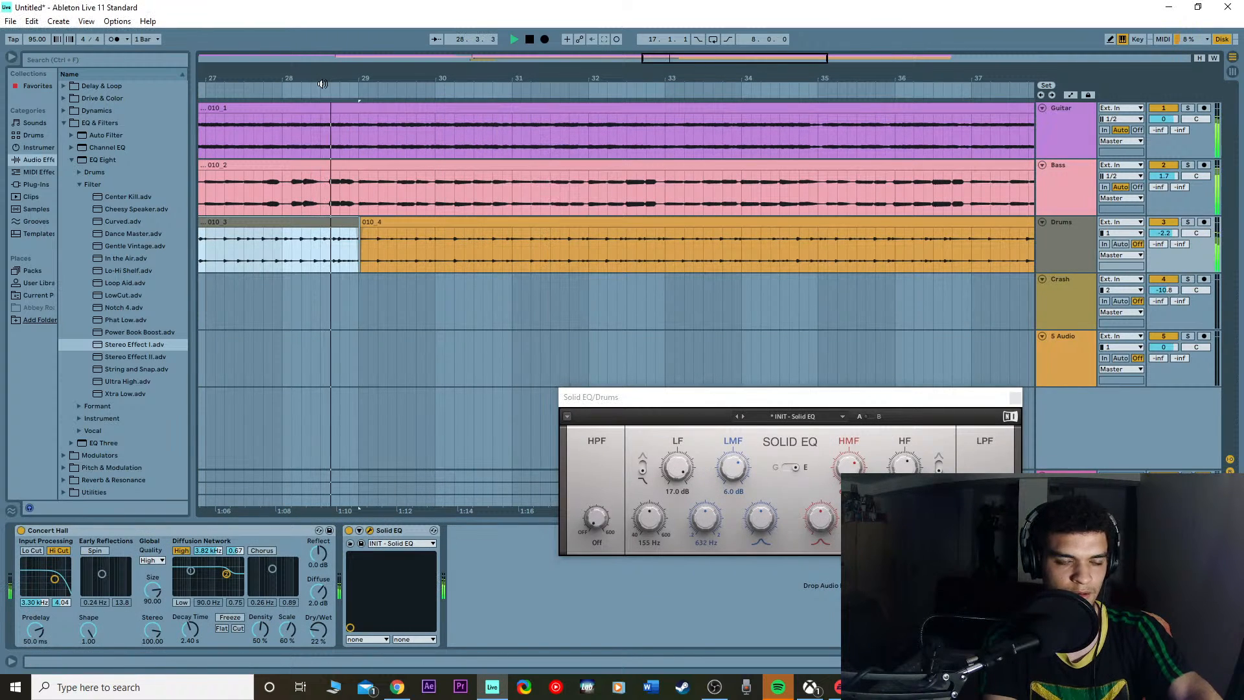
key("space")
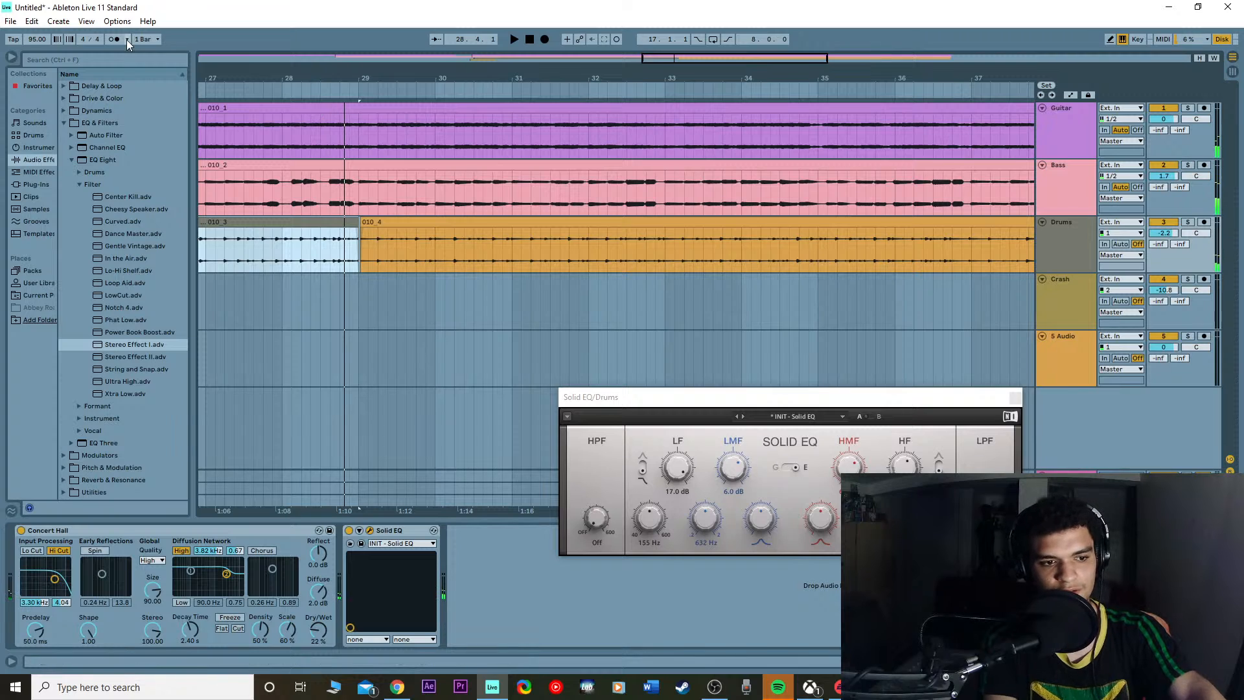
Step: Extend the end of 010_3 on the Drums track to meet the start of 010_4, closing the small gap after bar 29
key("plus")
key("plus")
key("plus")
key("plus")
key("plus")
key("plus")
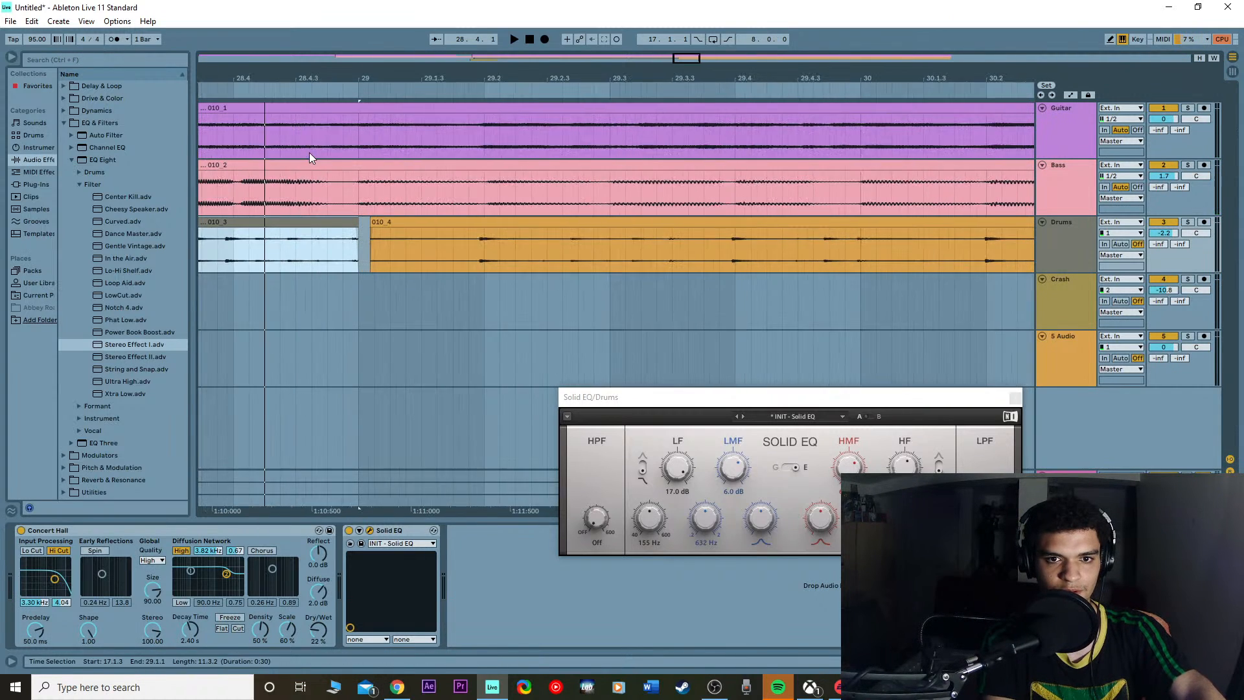
left_click_drag(356, 222, 382, 221)
left_click(382, 224)
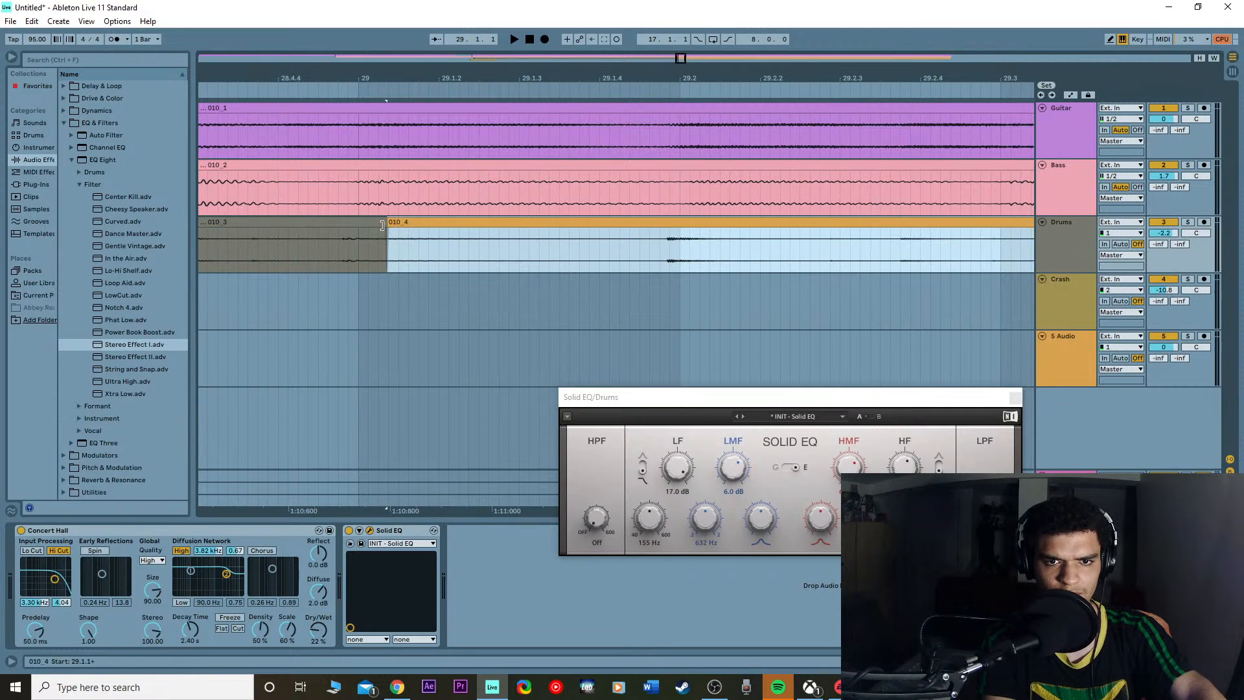
Step: Try to create a fade at the join between the 010_3 and 010_4 drum clips
right_click(387, 247)
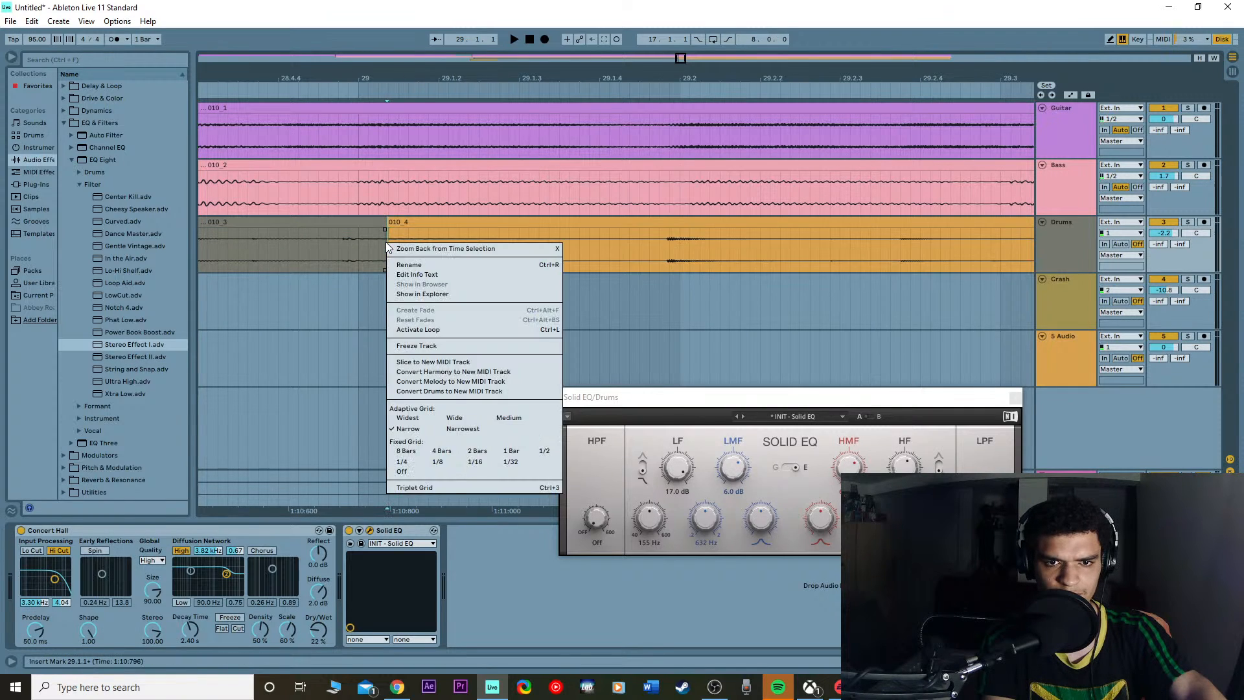
left_click(415, 314)
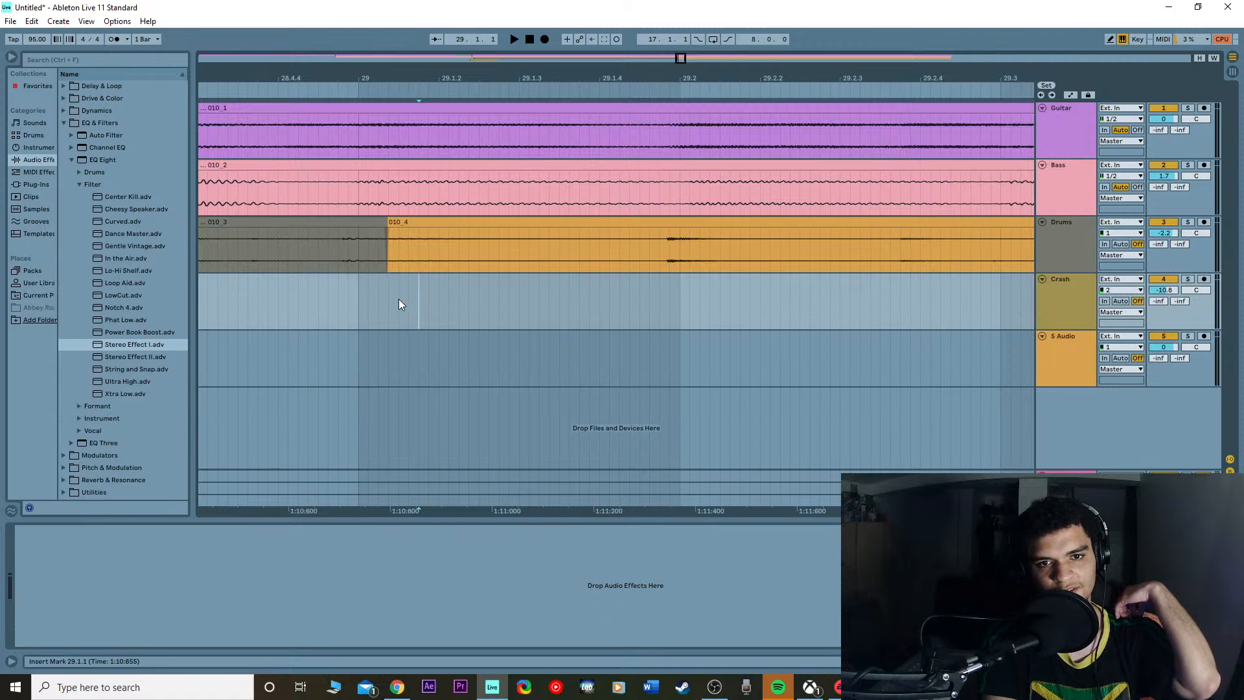
left_click(386, 256)
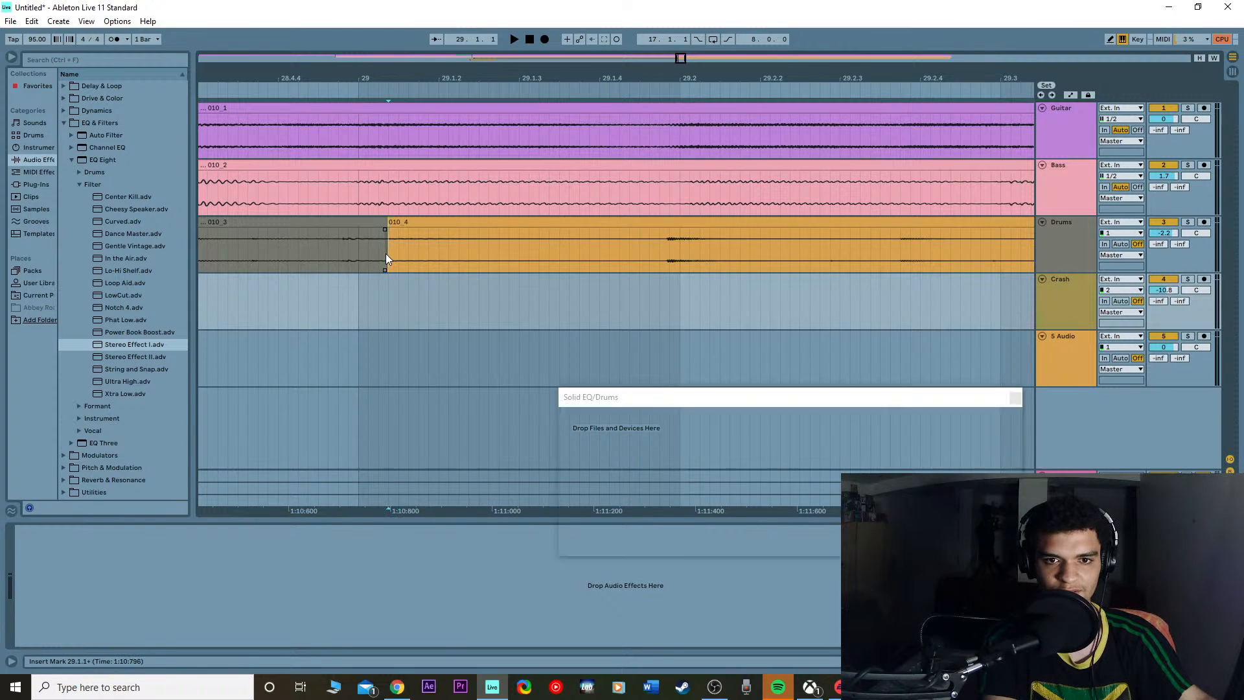
right_click(387, 257)
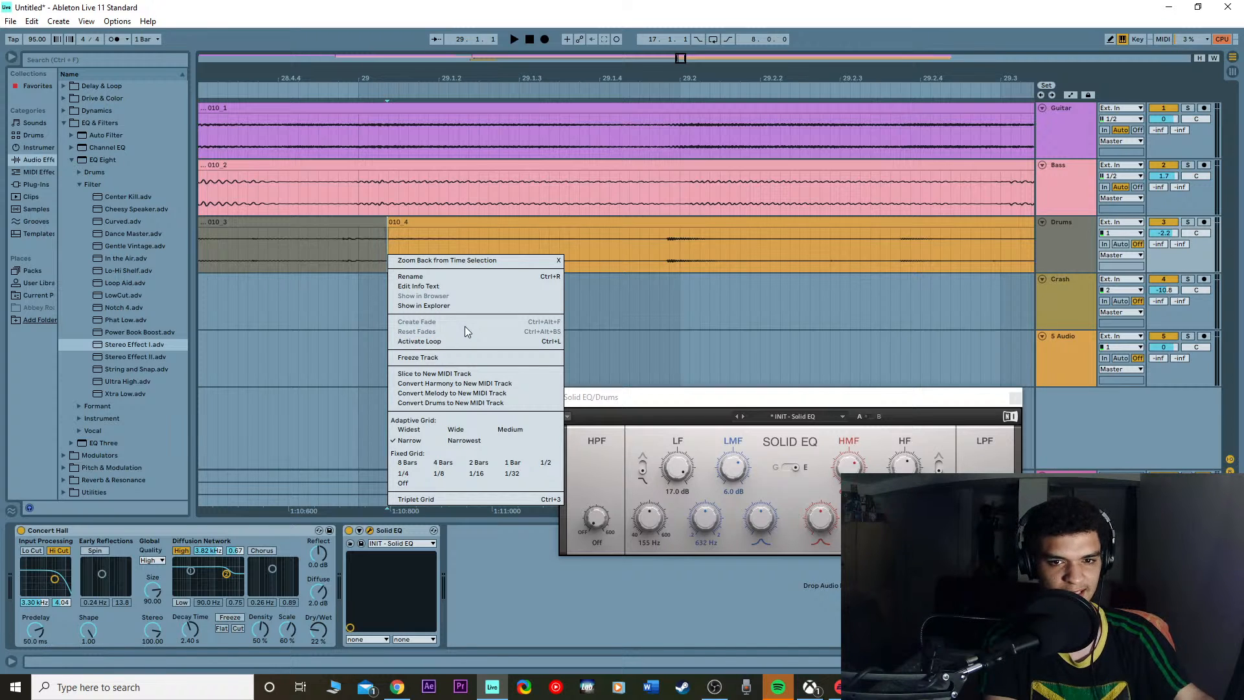
left_click(563, 576)
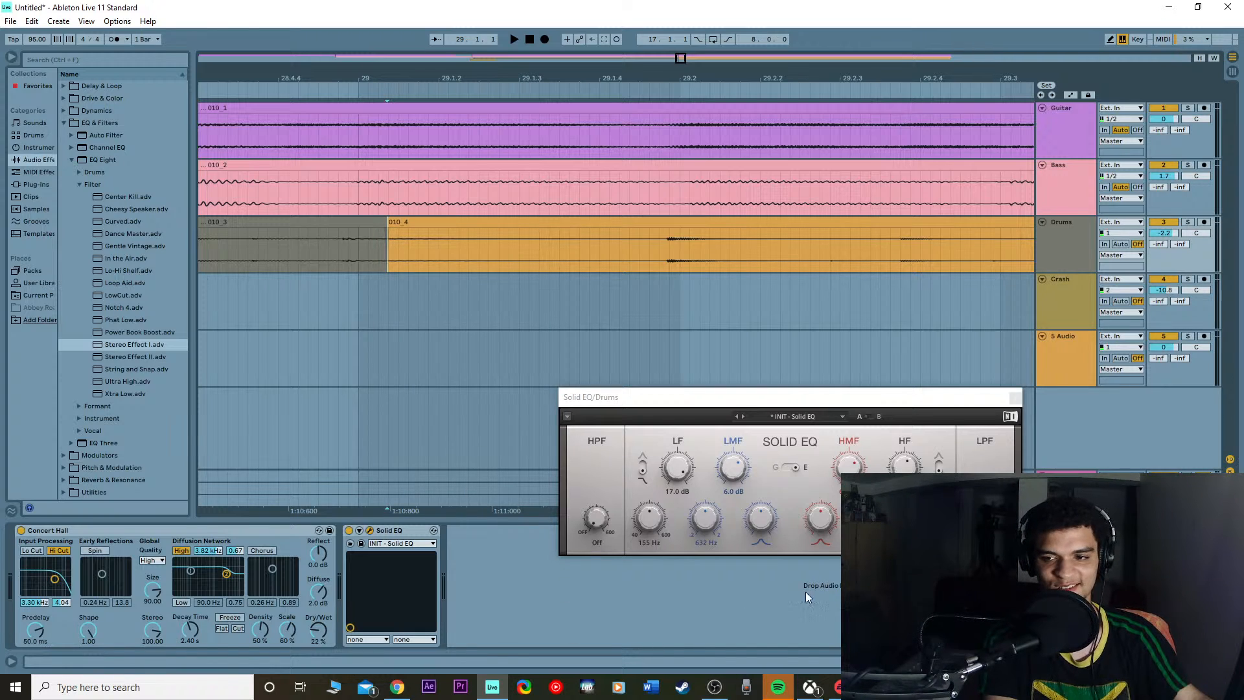
left_click(417, 314)
Step: Replay the closed join between the two drum clips from shortly before bar 29 and stop playback
key("minus")
key("minus")
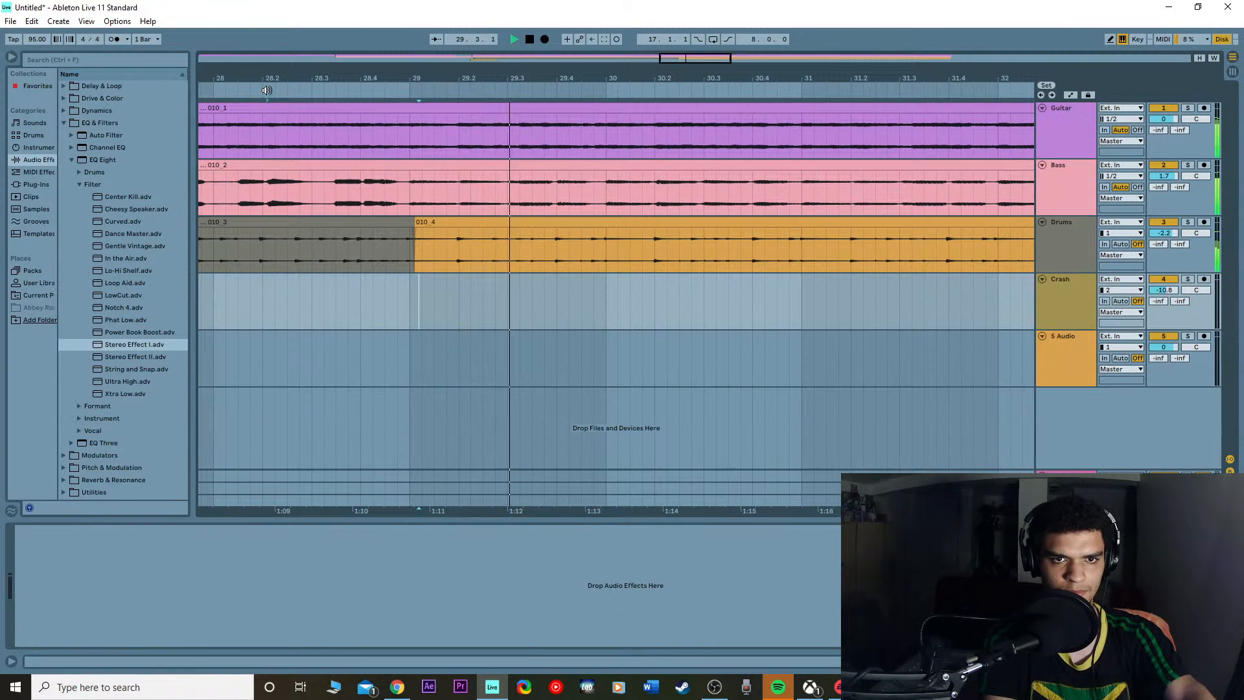
key("minus")
key("minus")
left_click(388, 94)
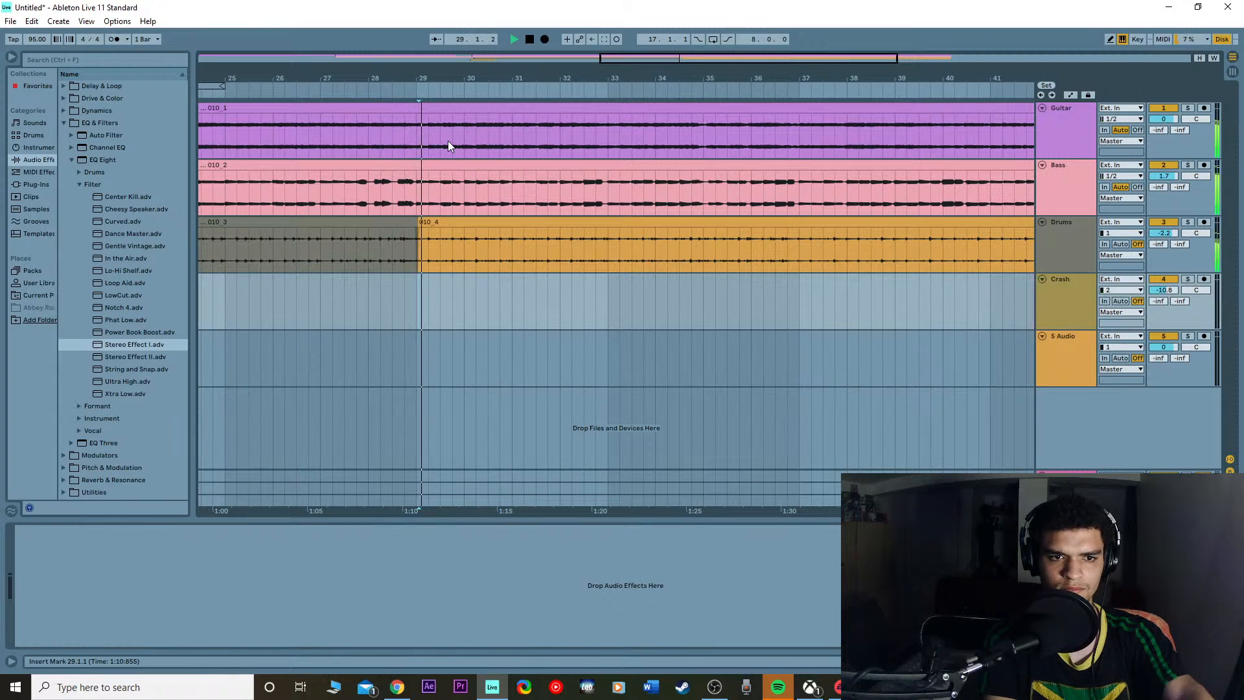
left_click(362, 92)
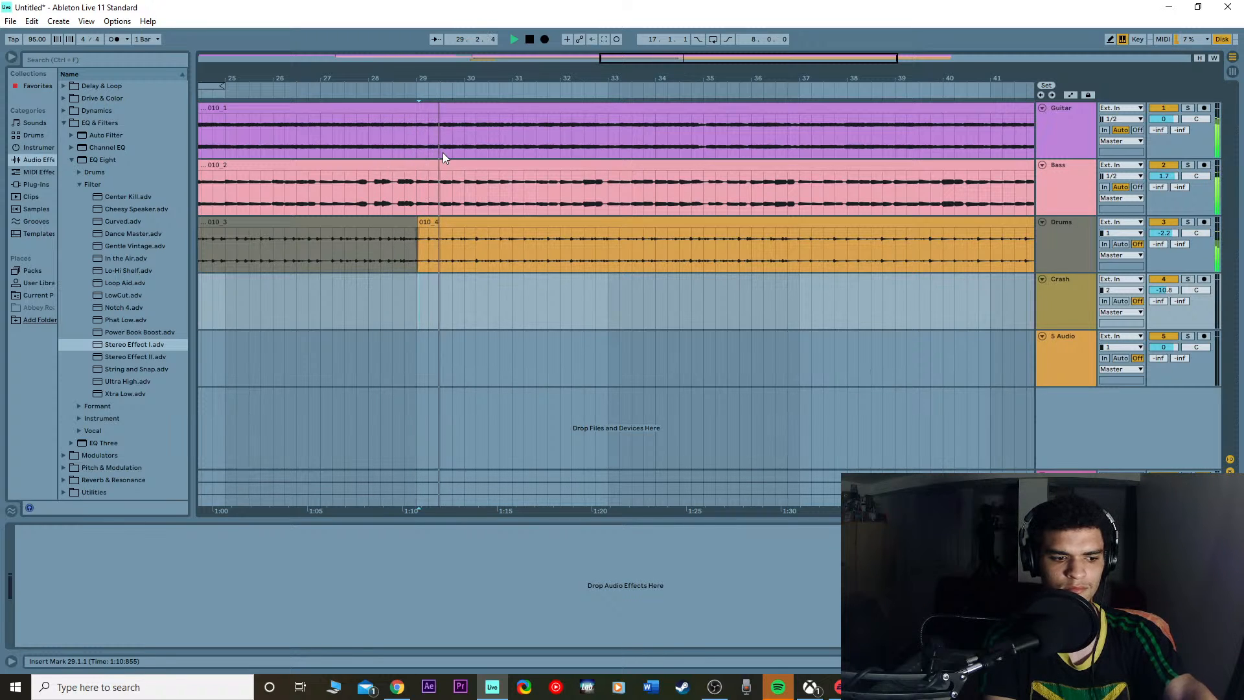
left_click(441, 306)
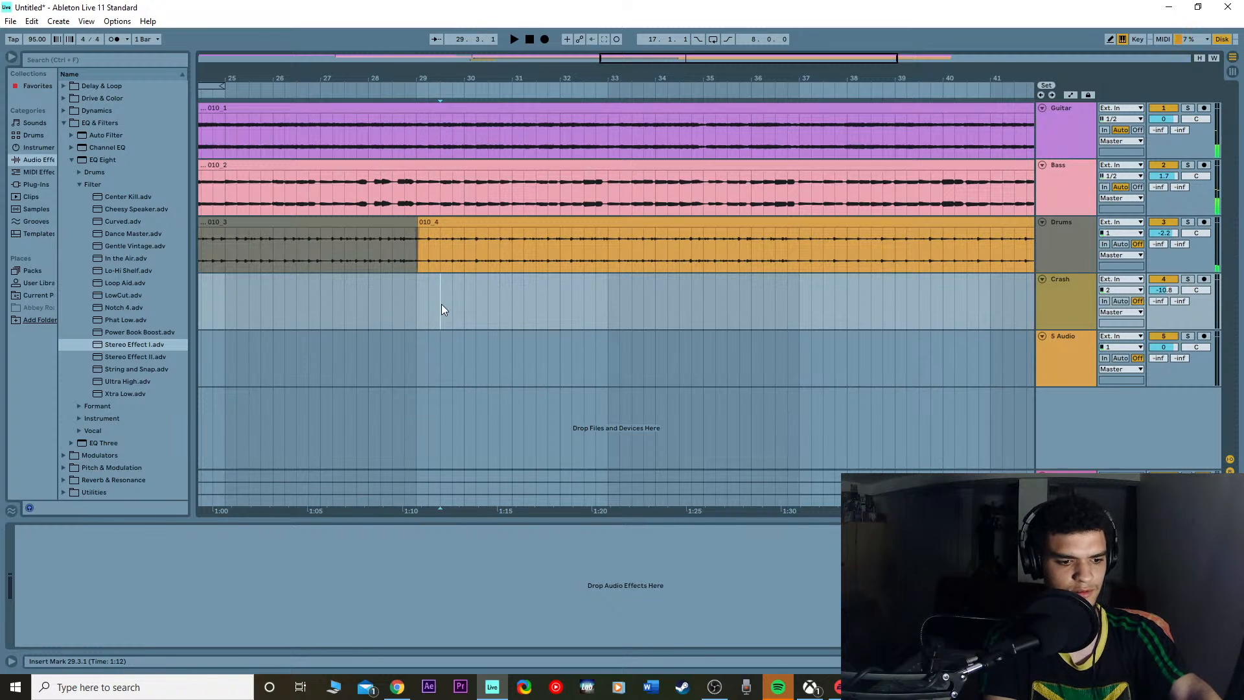
Step: Extend the end of 010_3 over the start of 010_4 to about 29.1.2 and listen to the transition
key("plus")
key("plus")
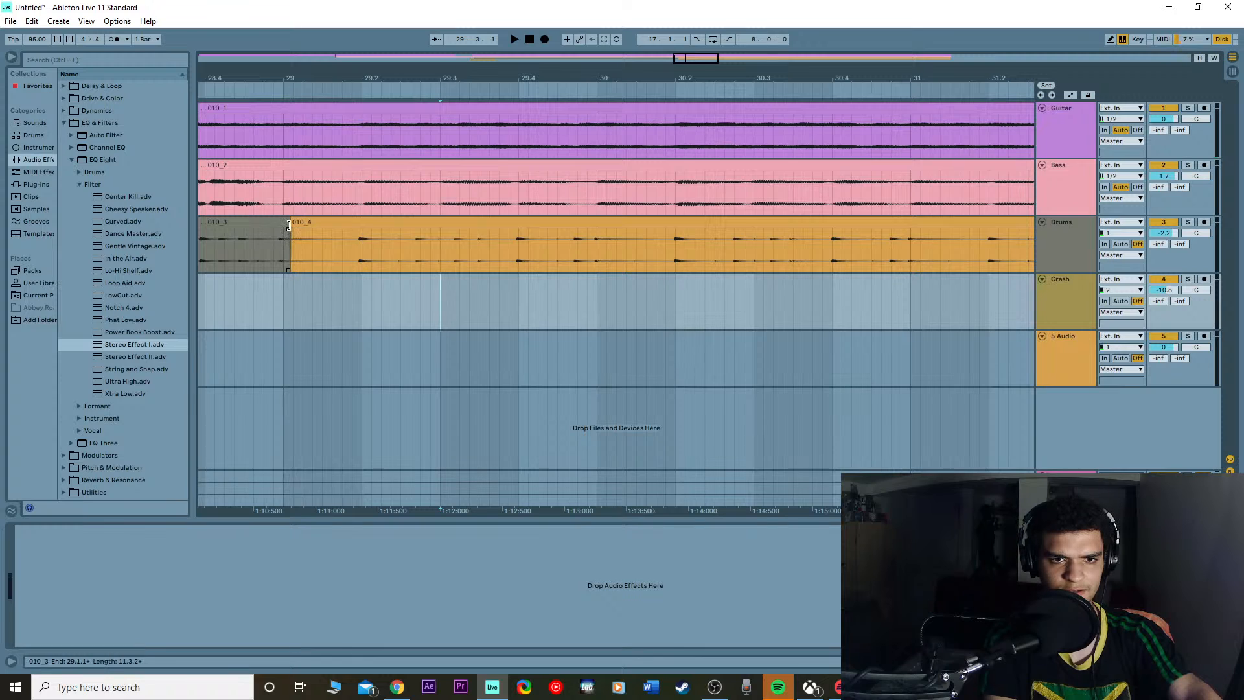
left_click_drag(289, 224, 305, 222)
left_click(293, 224)
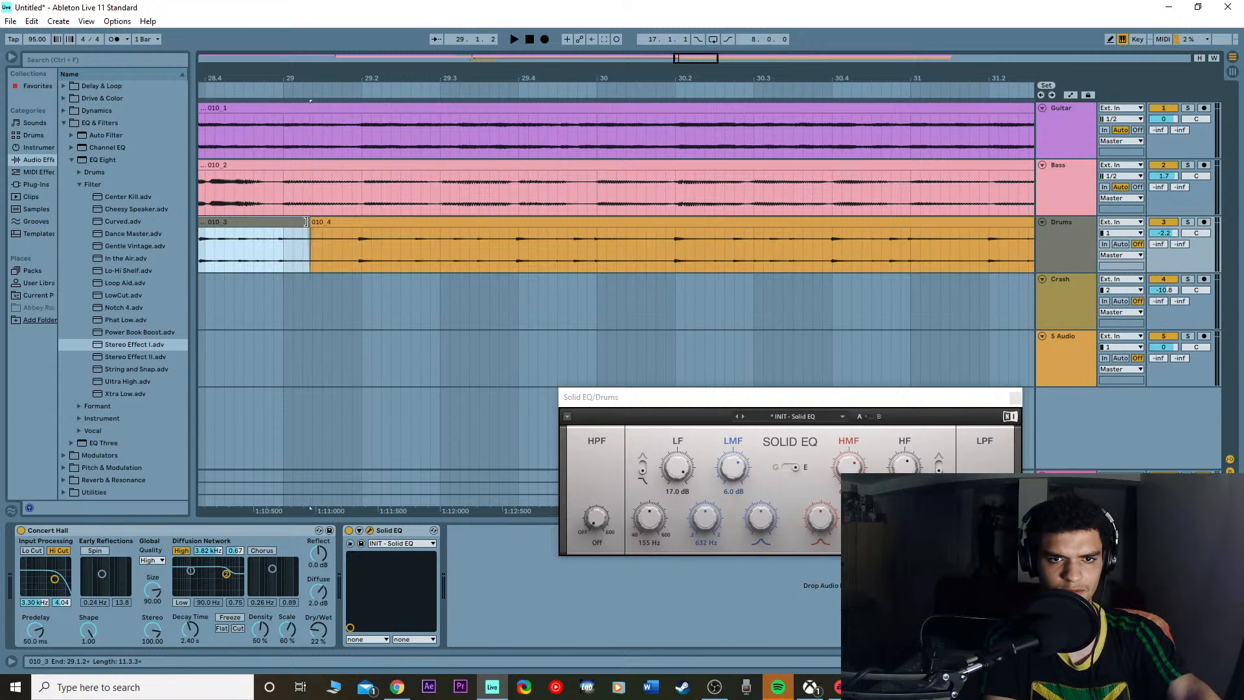
left_click(230, 89)
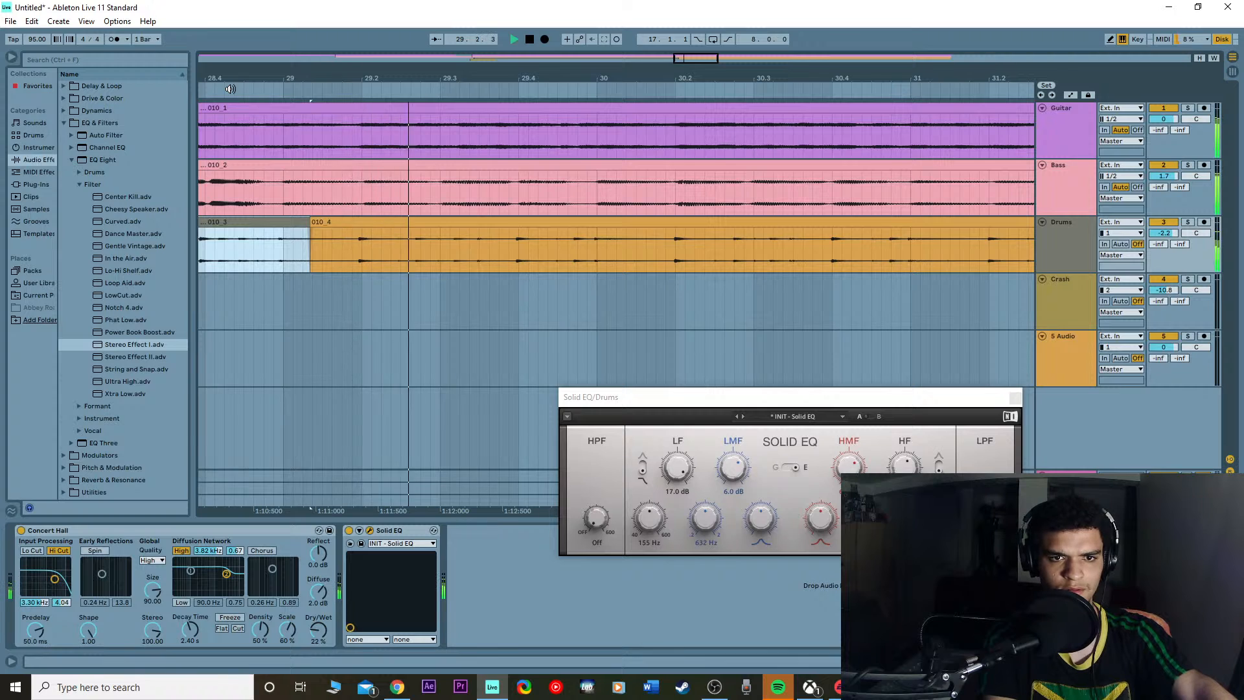
key("minus")
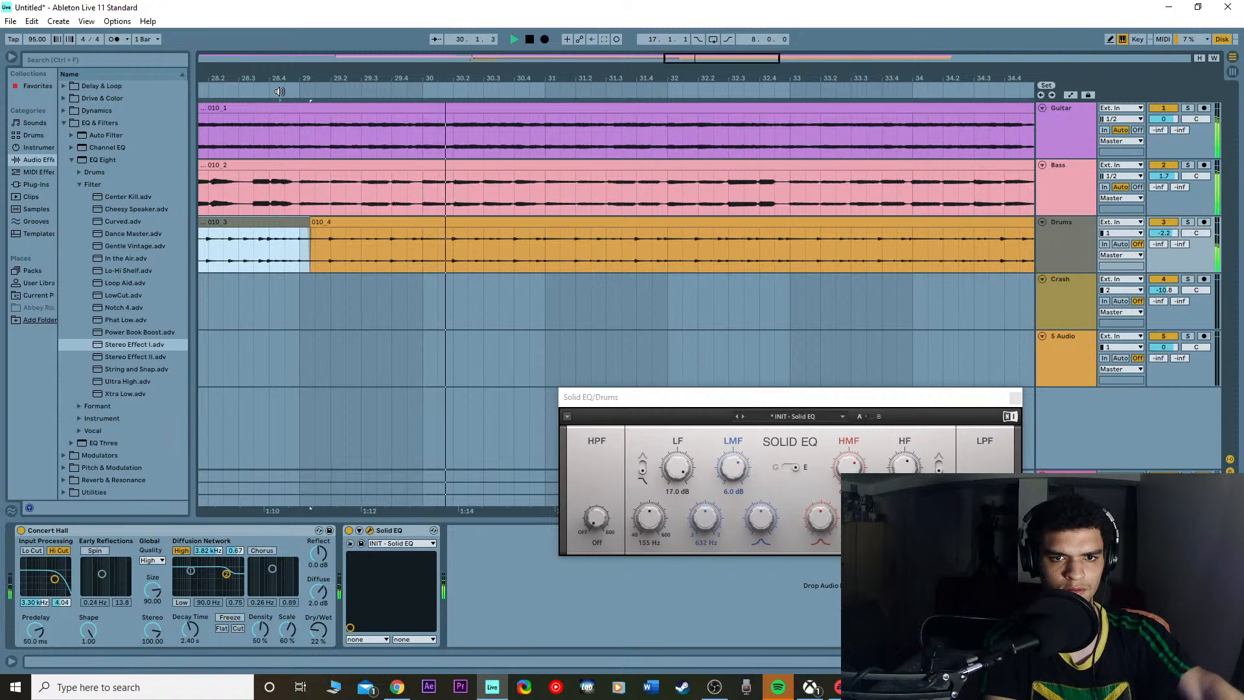
left_click(279, 92)
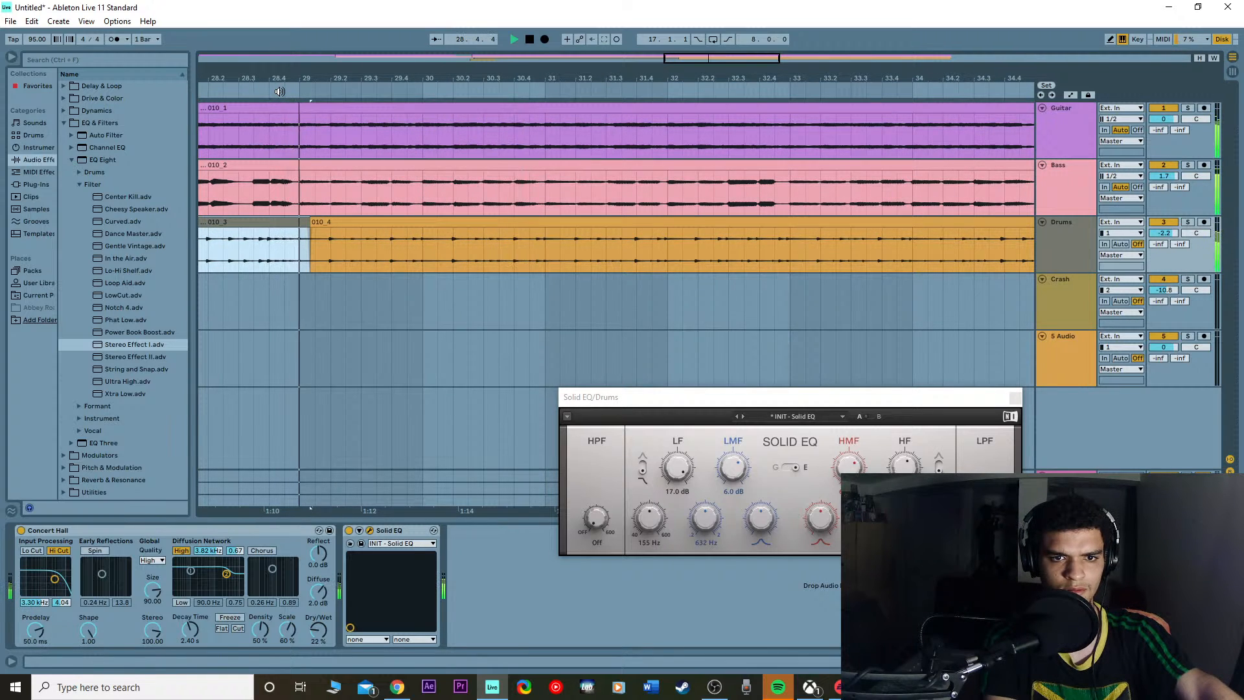
key("space")
Step: Extend the end of 010_3 further over 010_4 to 29.1.4 and listen to the transition
left_click_drag(309, 79, 378, 225)
left_click(318, 222)
key("minus")
key("minus")
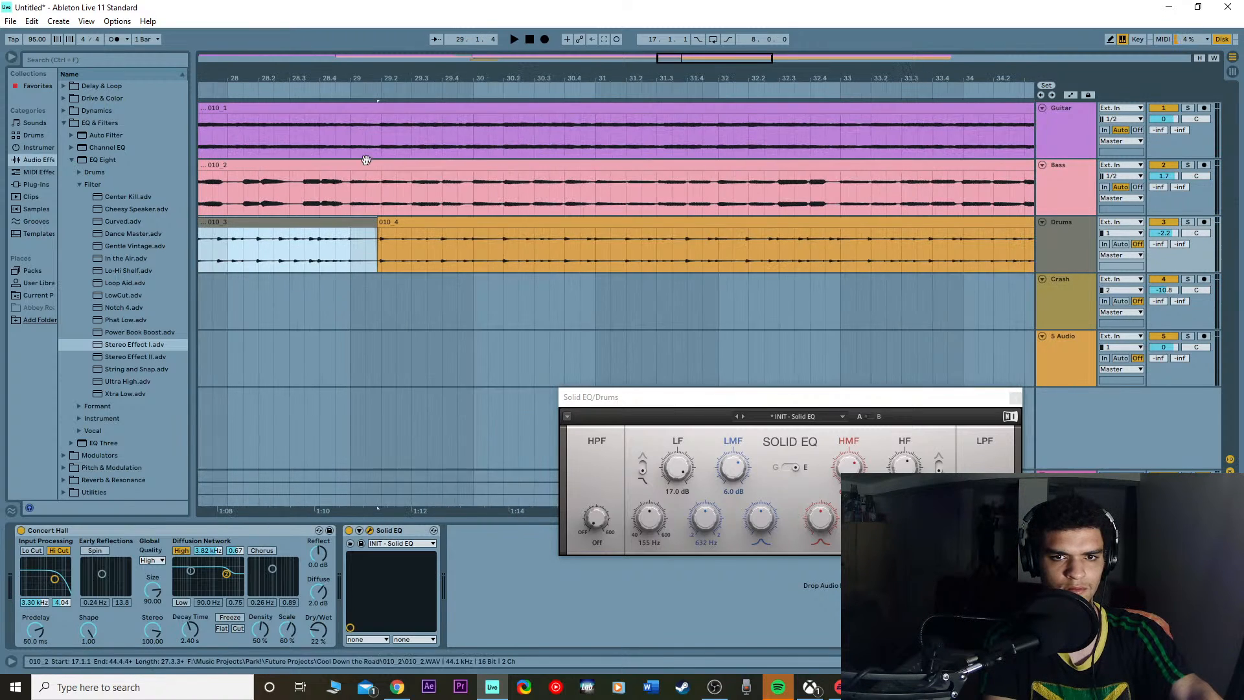
left_click(326, 90)
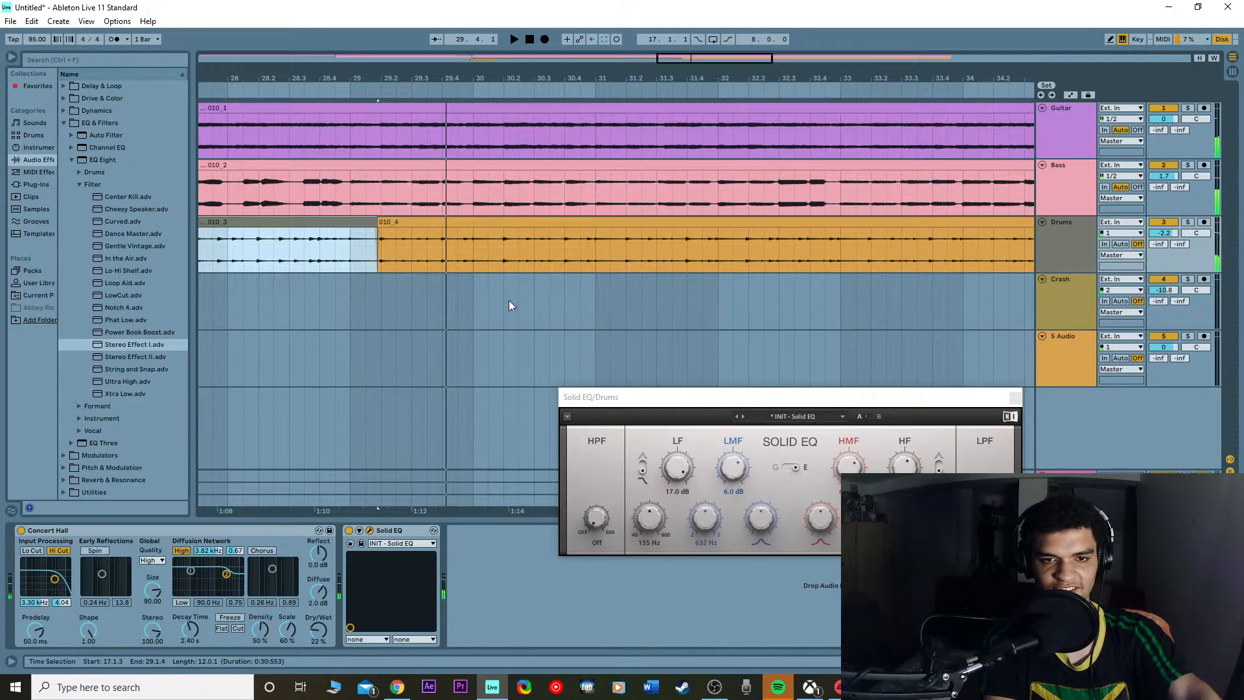
Step: Play the song from about bar 25 to bar 38 to check the drum join, moving the Solid EQ/Drums window clear of the tracks
left_click(387, 292)
key("minus")
key("minus")
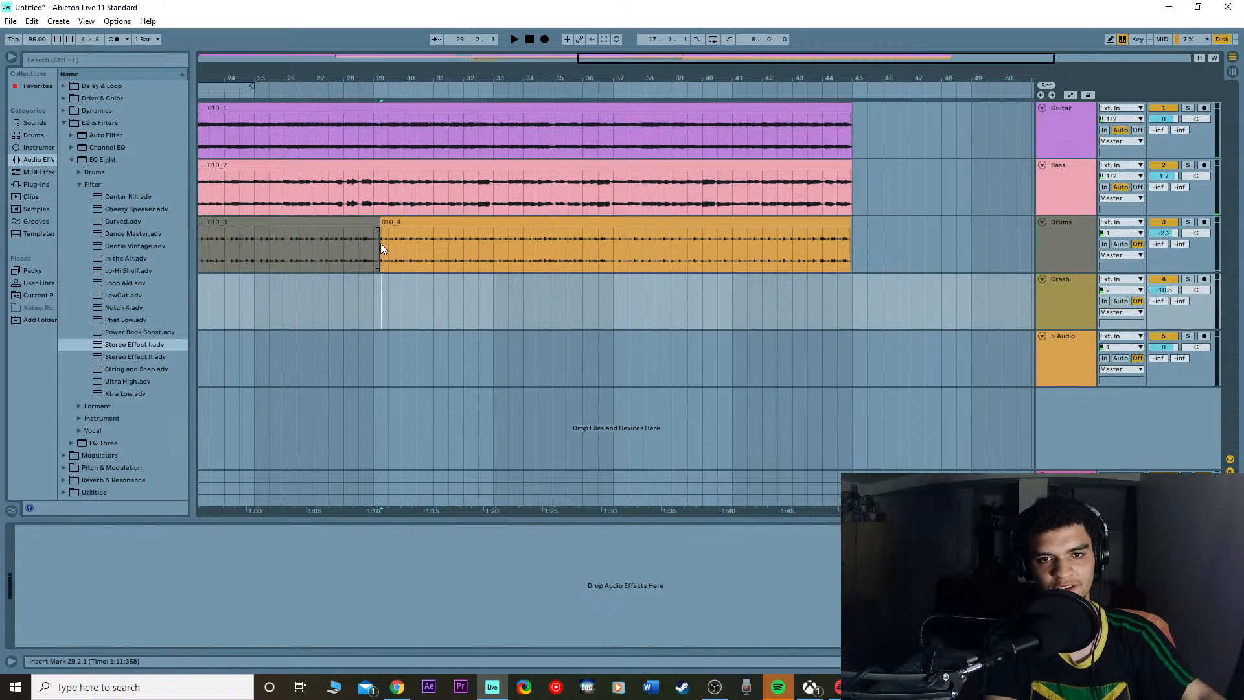
left_click(380, 244)
left_click(359, 216)
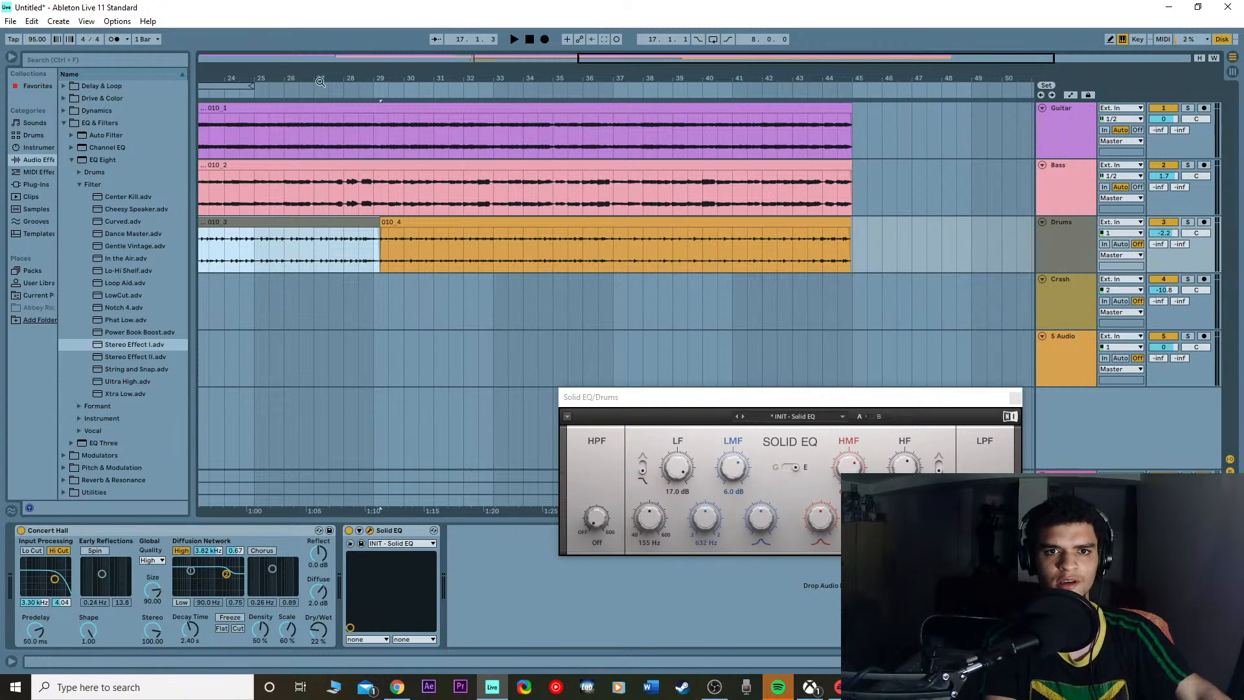
left_click(280, 94)
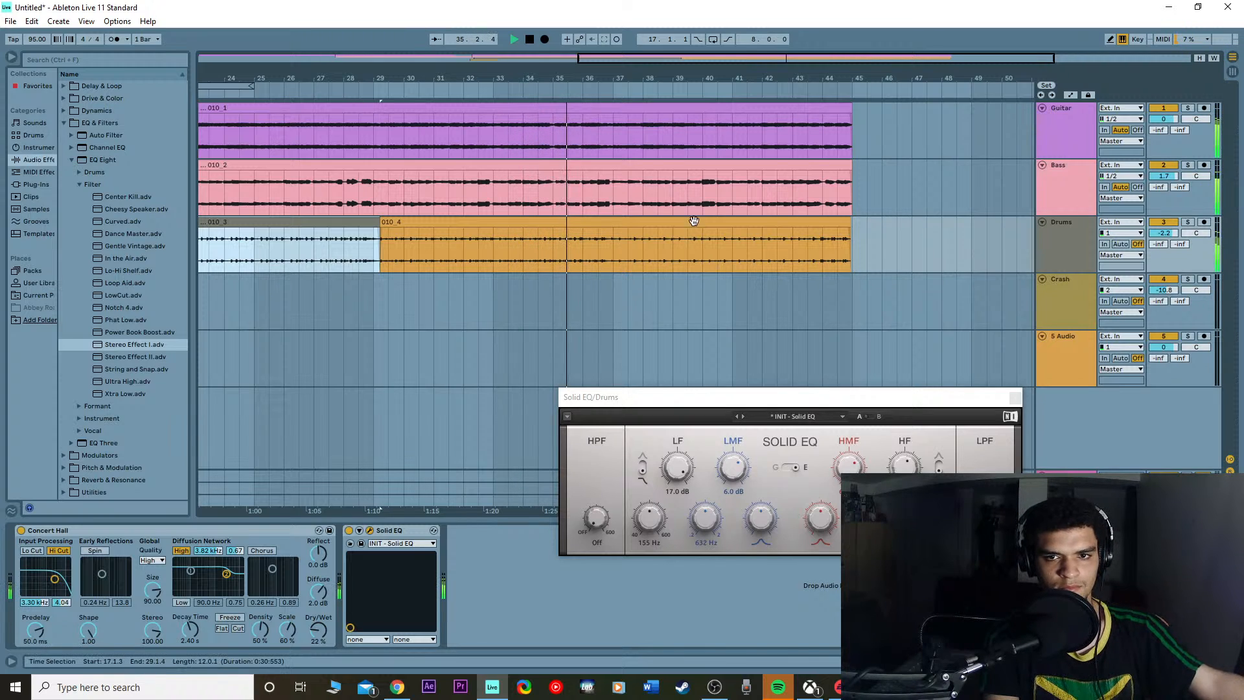
left_click_drag(732, 397, 736, 511)
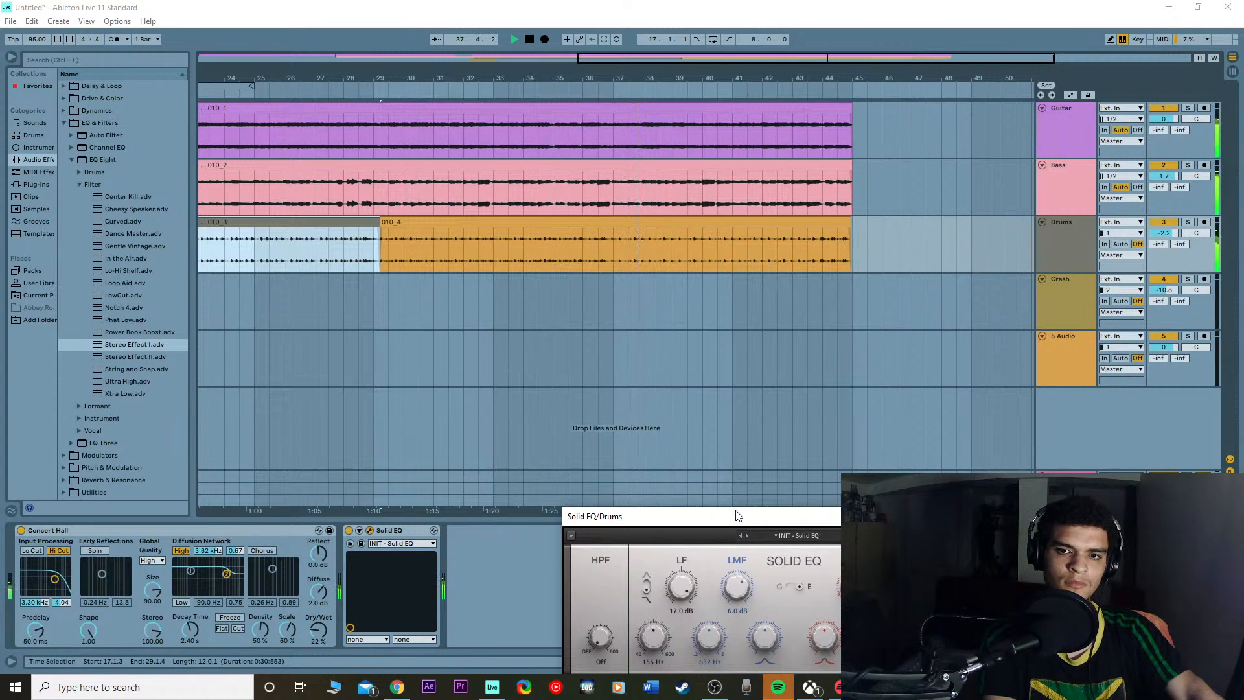
key("space")
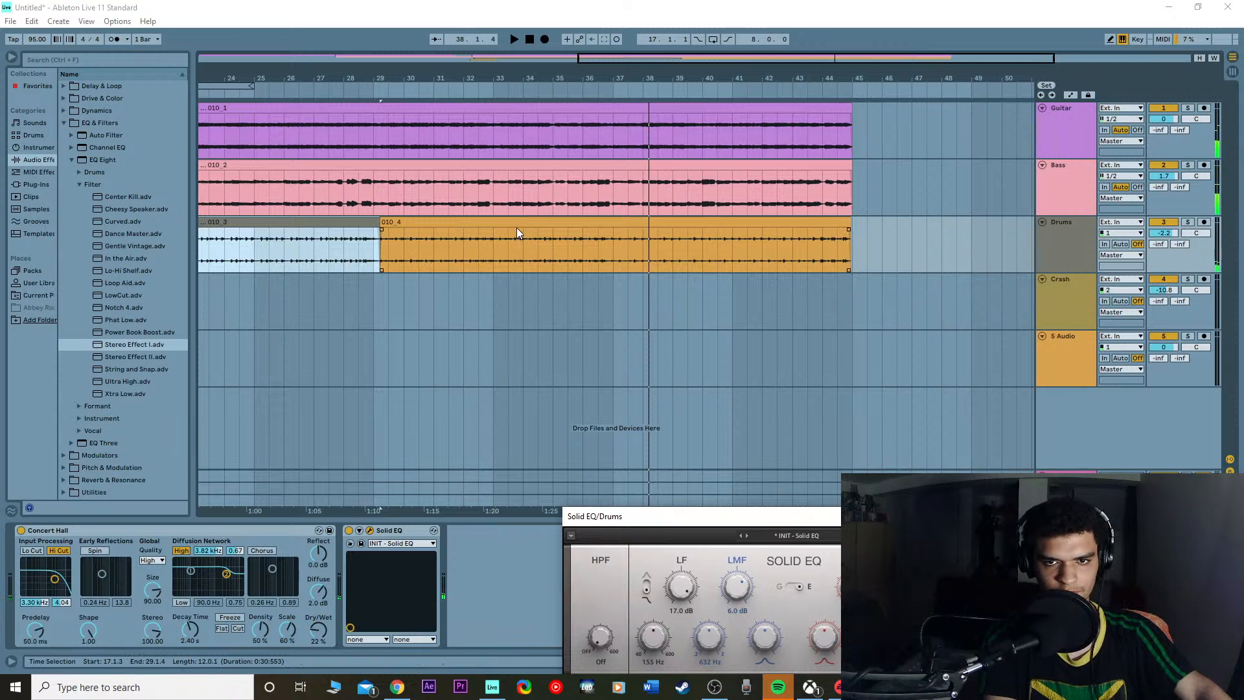
Step: Turn off warping for the 010_4 drum clip and play the song from about bar 28 through past its end
left_click(520, 224)
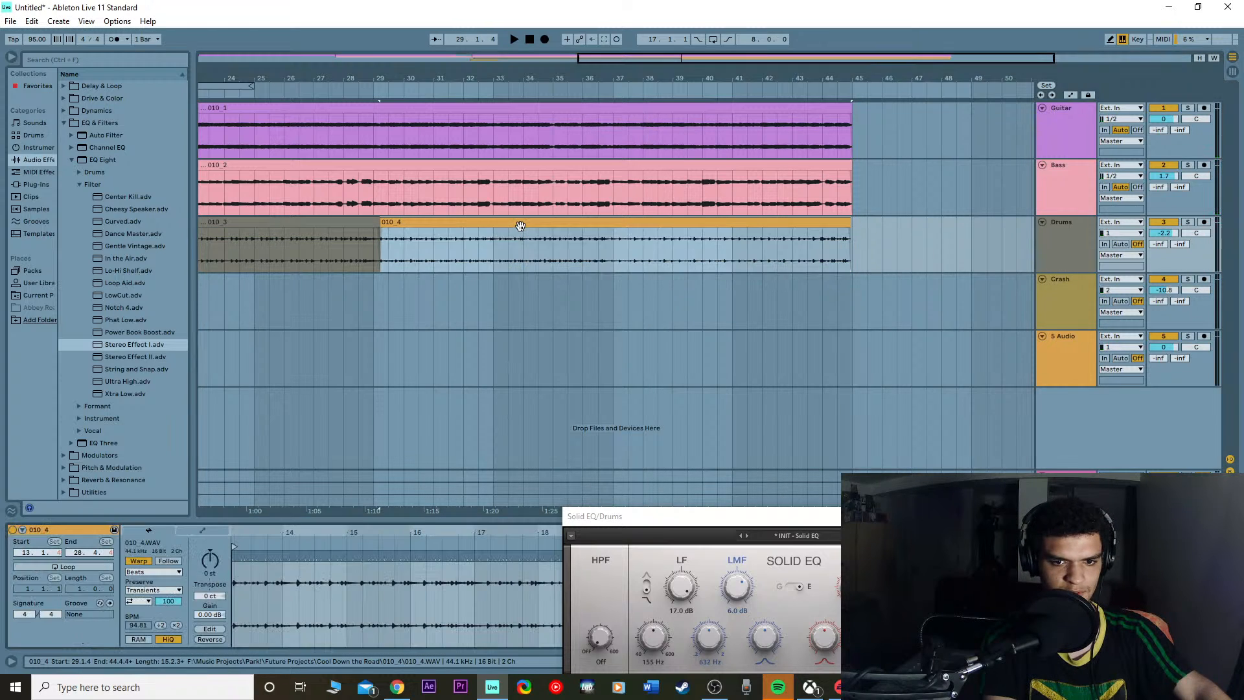
left_click(147, 560)
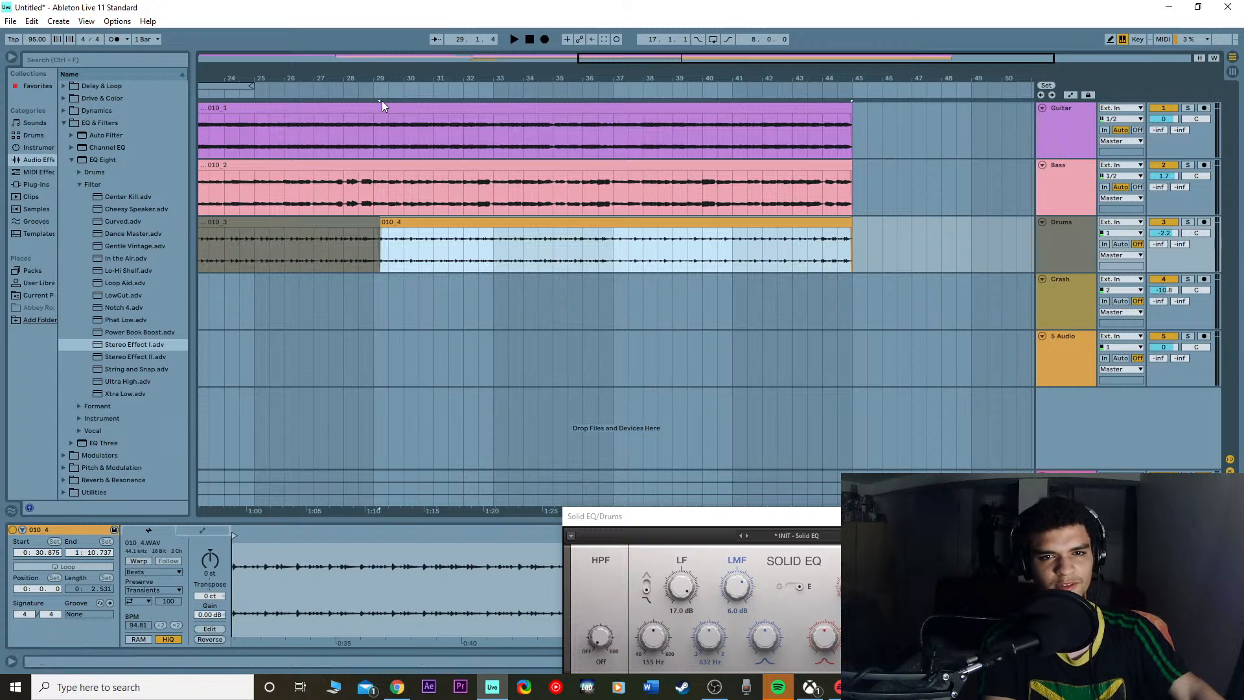
left_click(355, 85)
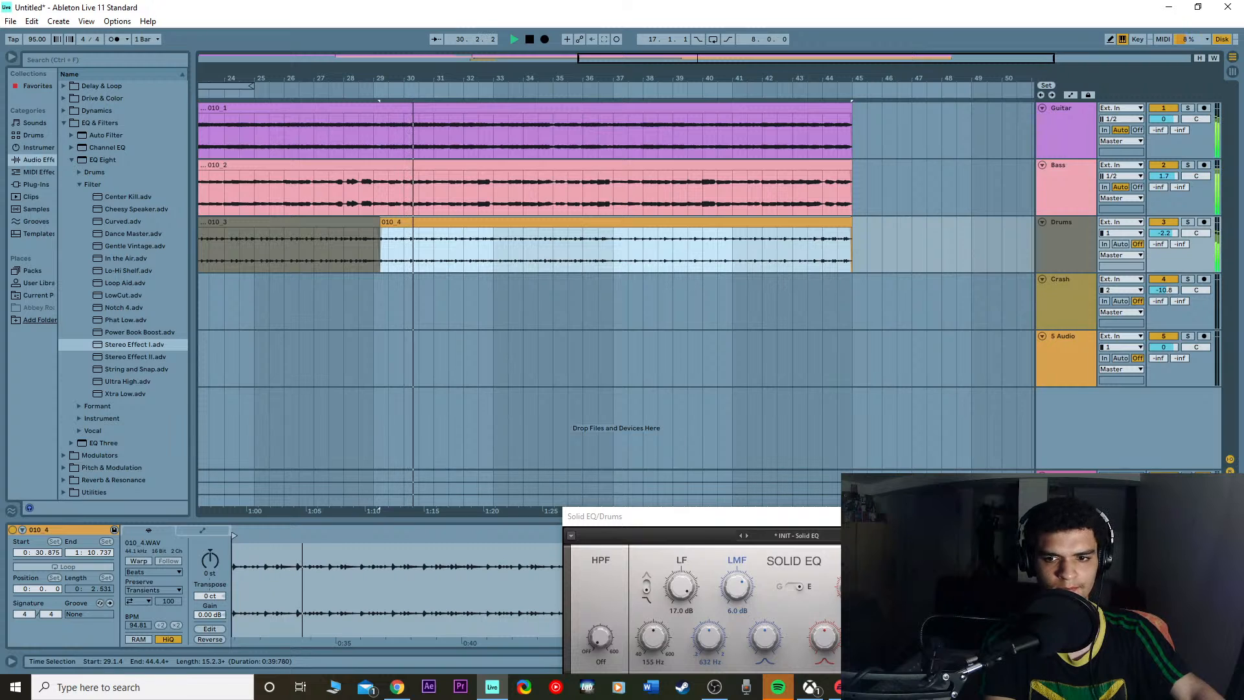
left_click(821, 286)
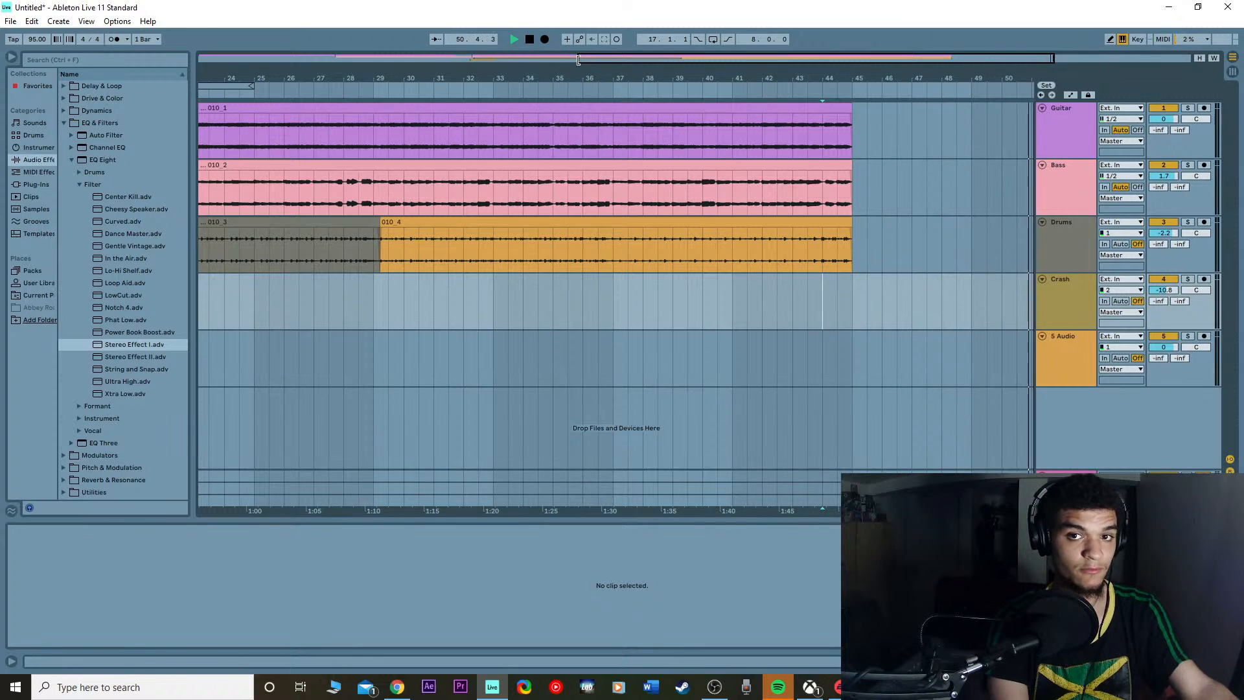
Step: Show the arrangement from bar 1 and look through the devices on the Guitar, Bass, Drums, Crash and 5 Audio tracks
left_click_drag(581, 60, 96, 89)
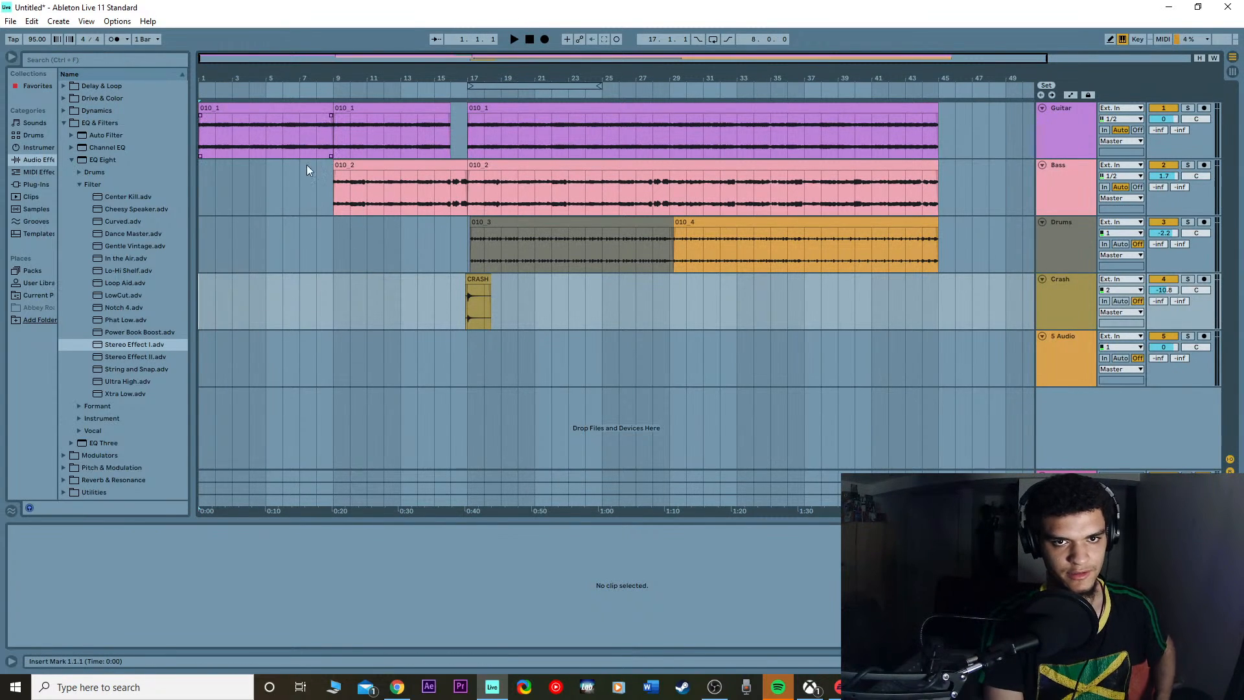
left_click(1095, 248)
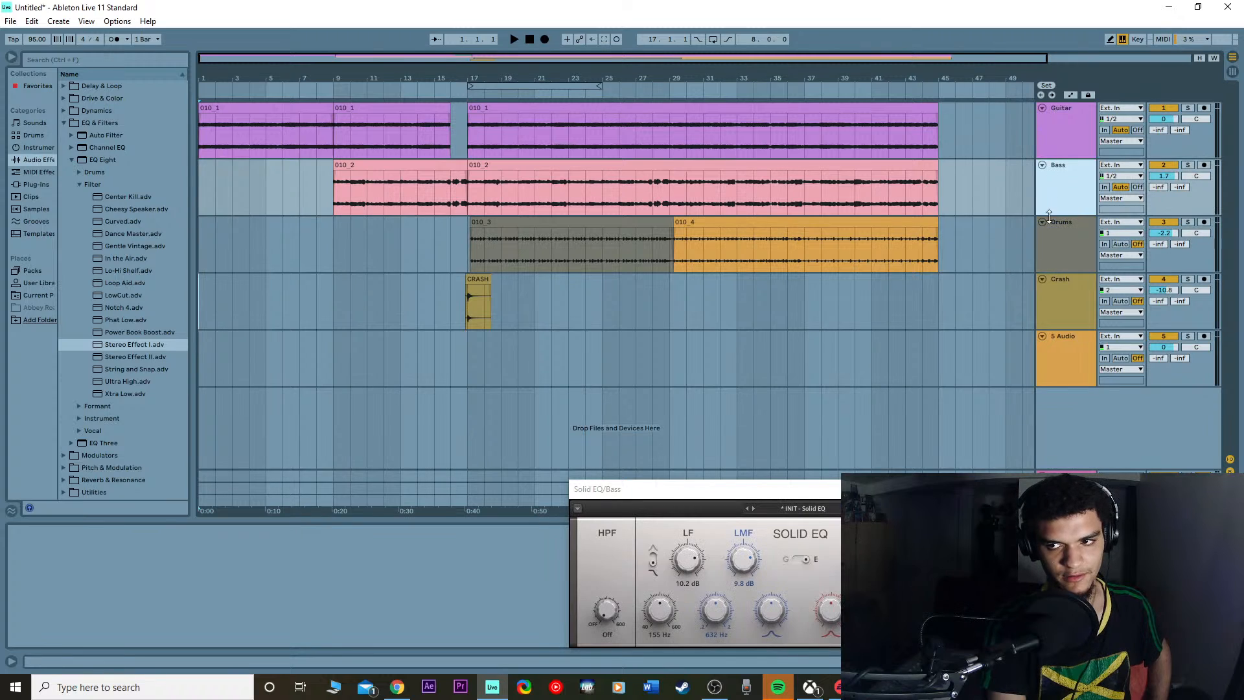
left_click(1055, 289)
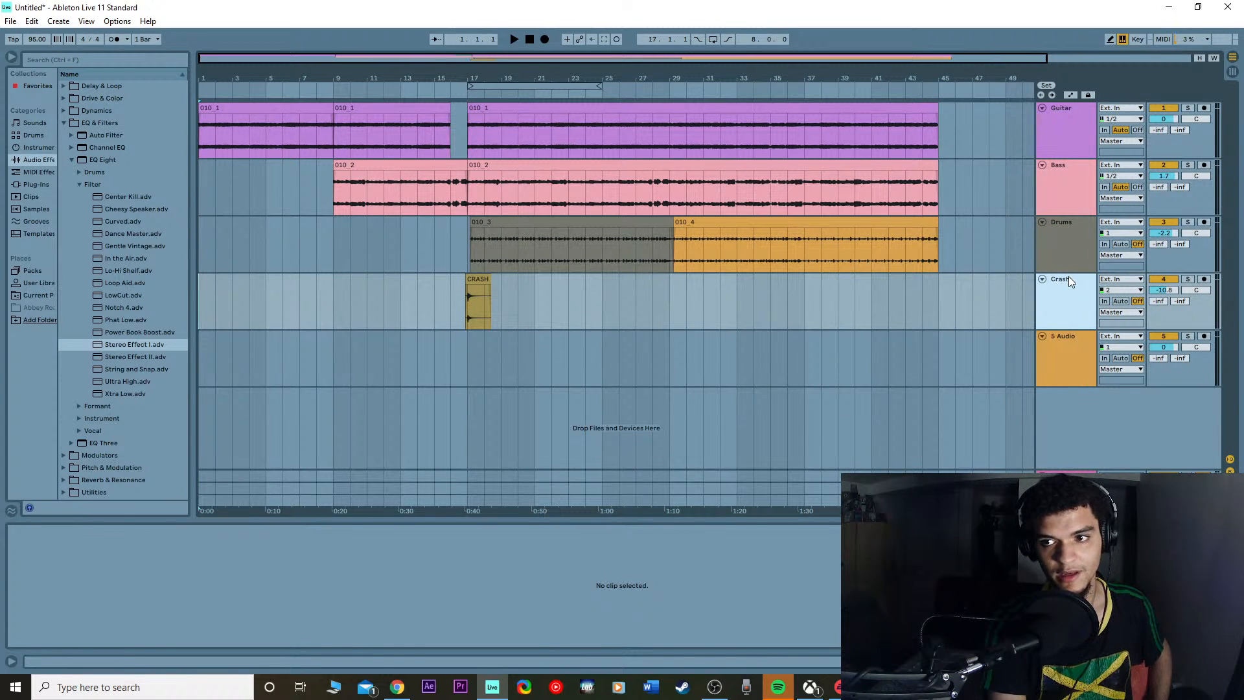
left_click(1083, 236)
left_click(1070, 131)
left_click(1059, 170)
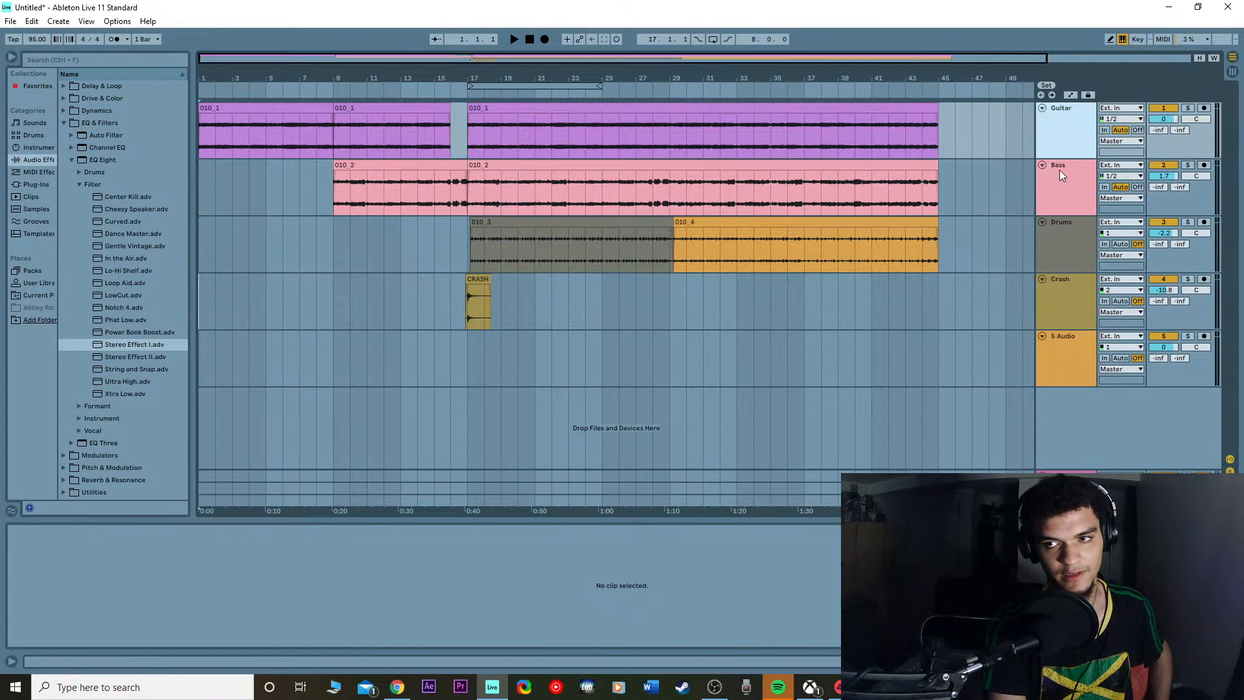
left_click(1064, 145)
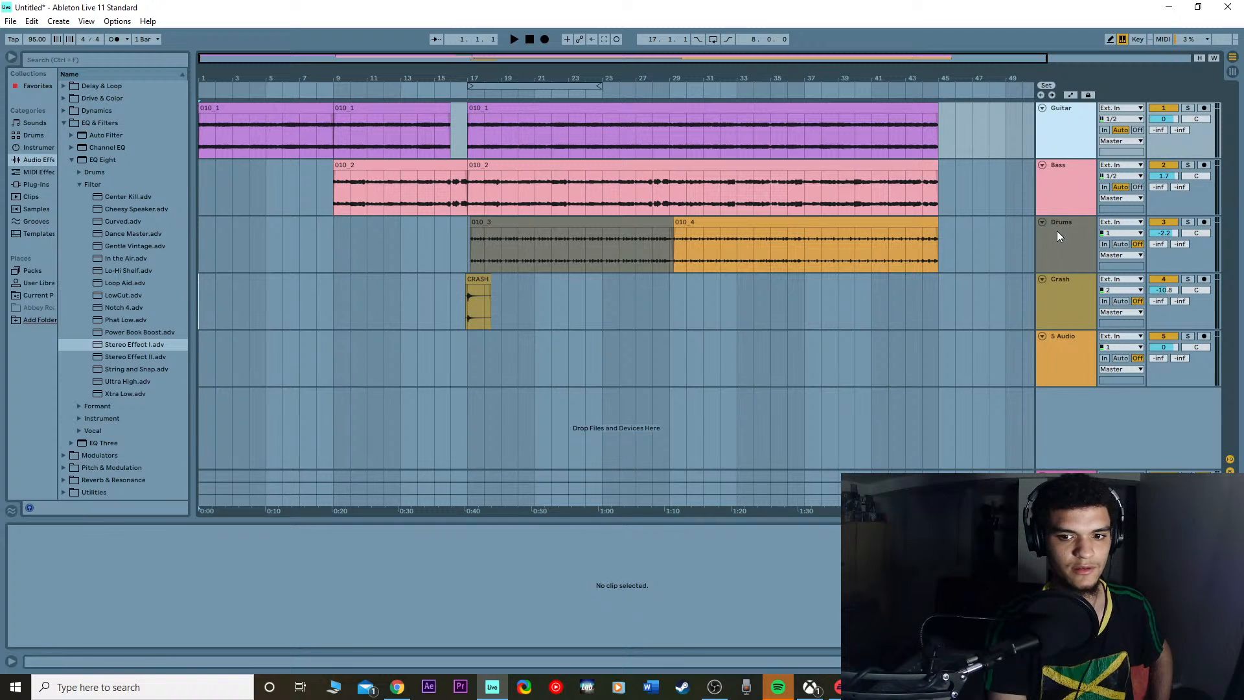
left_click(1071, 111)
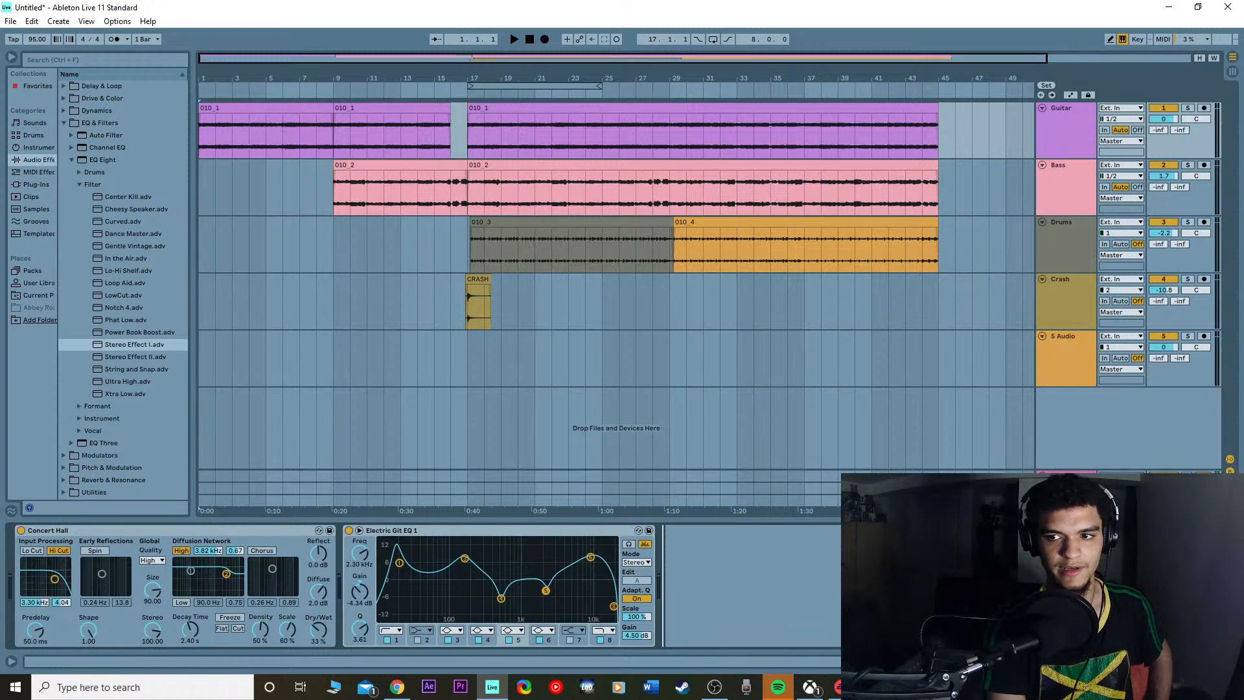
left_click(1060, 367)
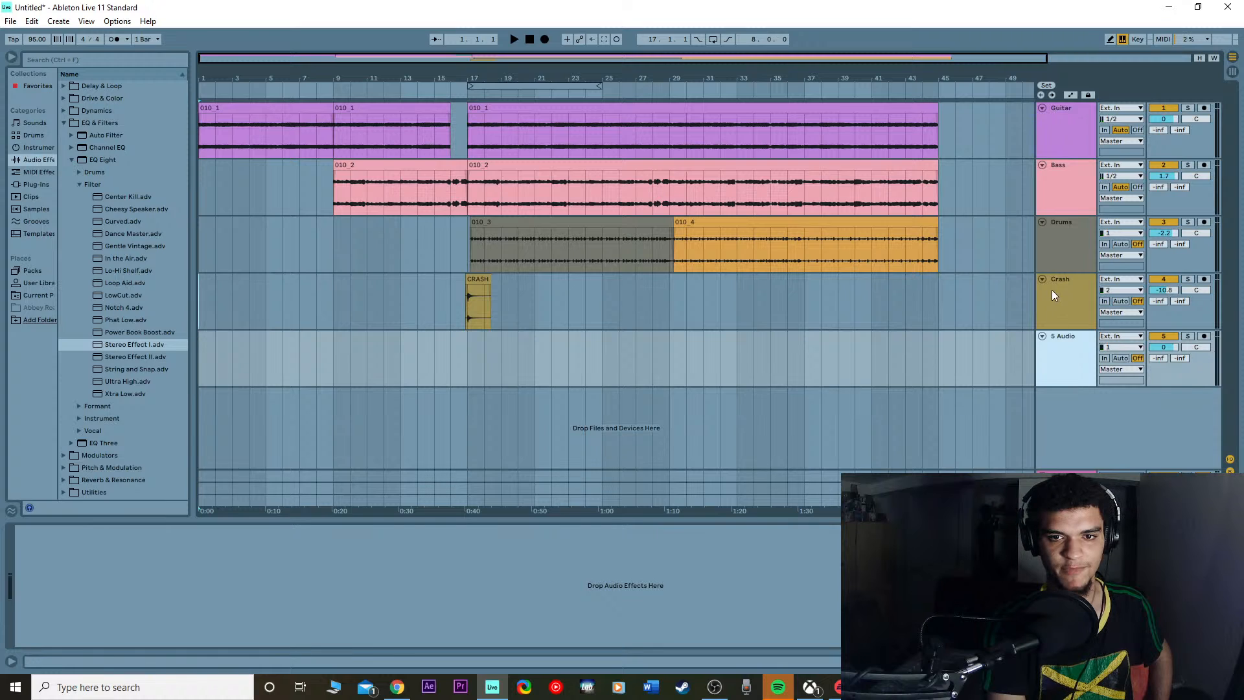
left_click(882, 301)
left_click(1001, 242)
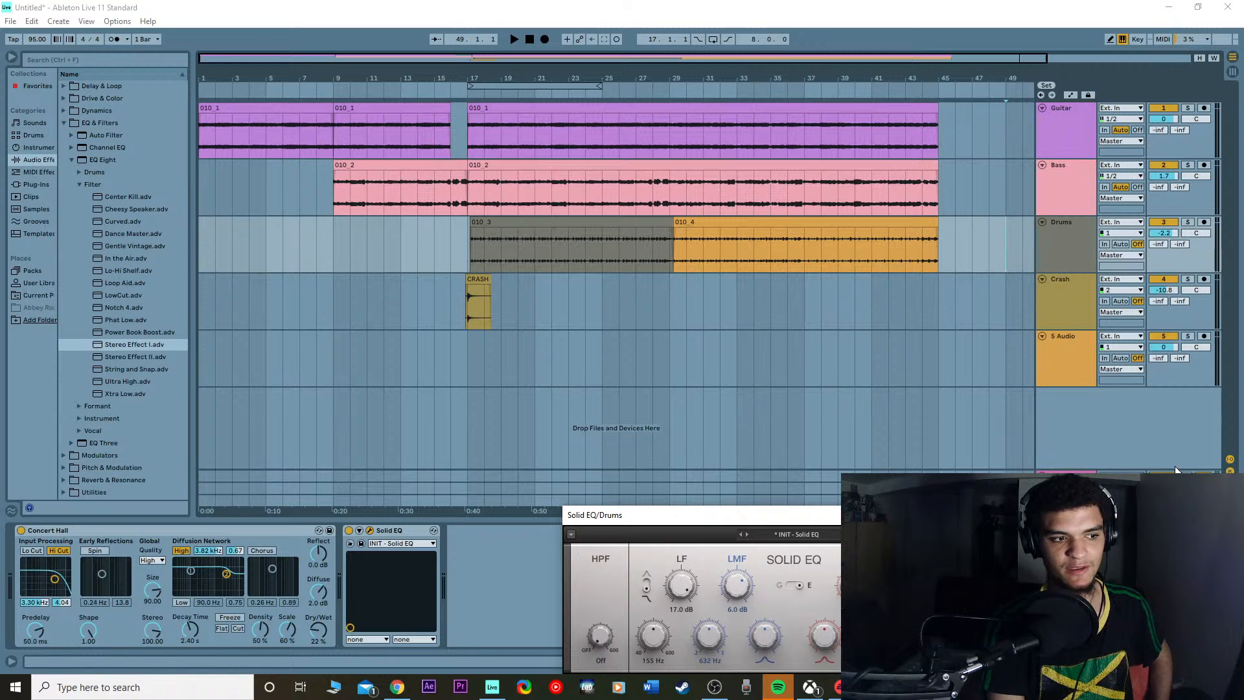
right_click(1040, 436)
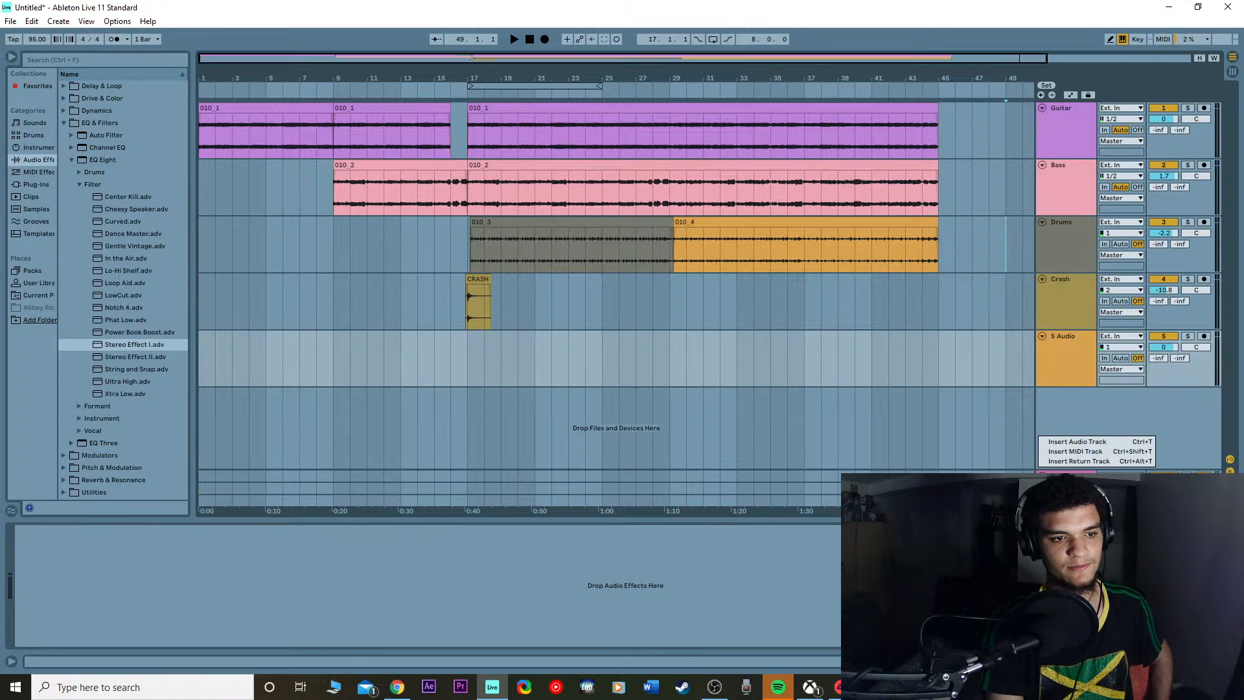
key("alt+Tab")
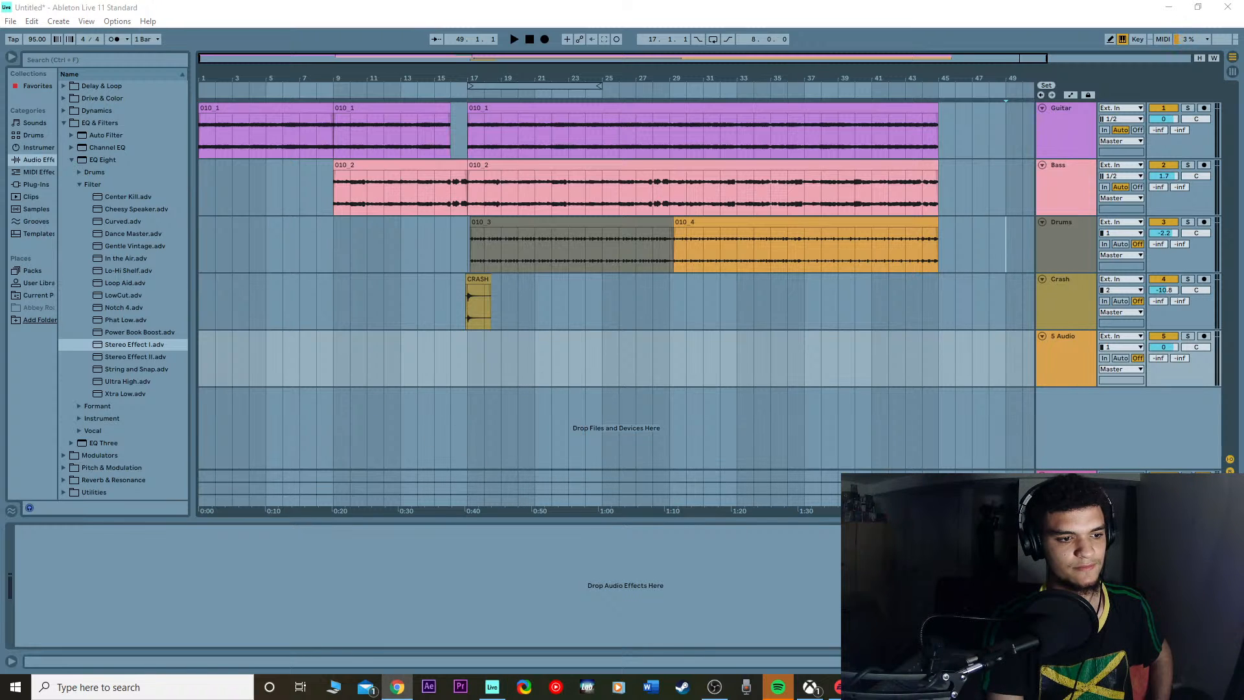